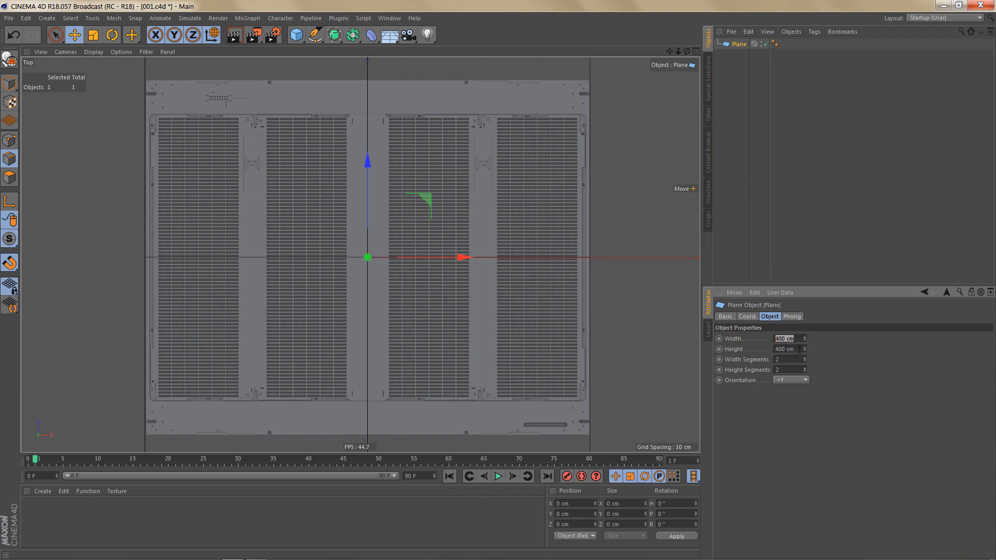
Set the reference plane's height to 320 cm.
left_click(799, 349)
type("32")
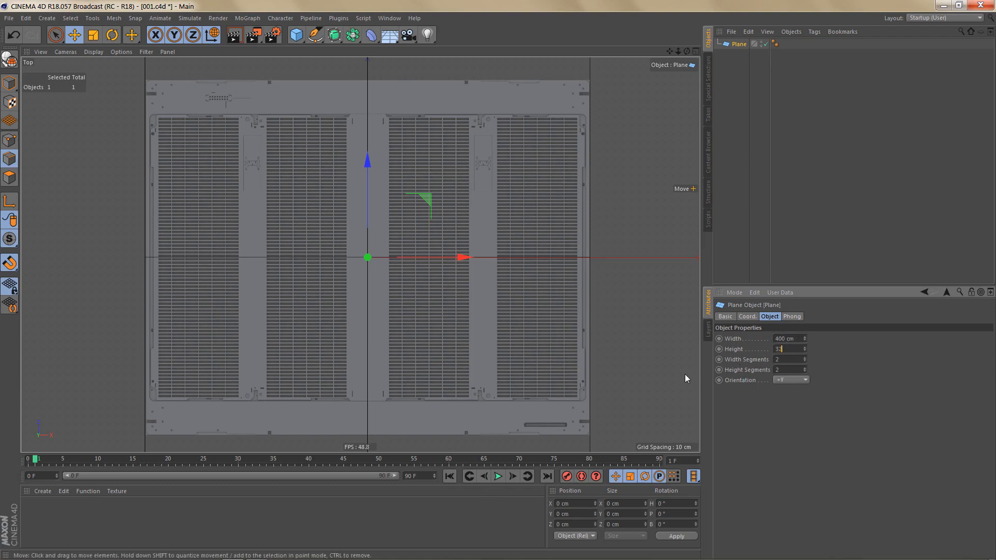
type("0")
key("Return")
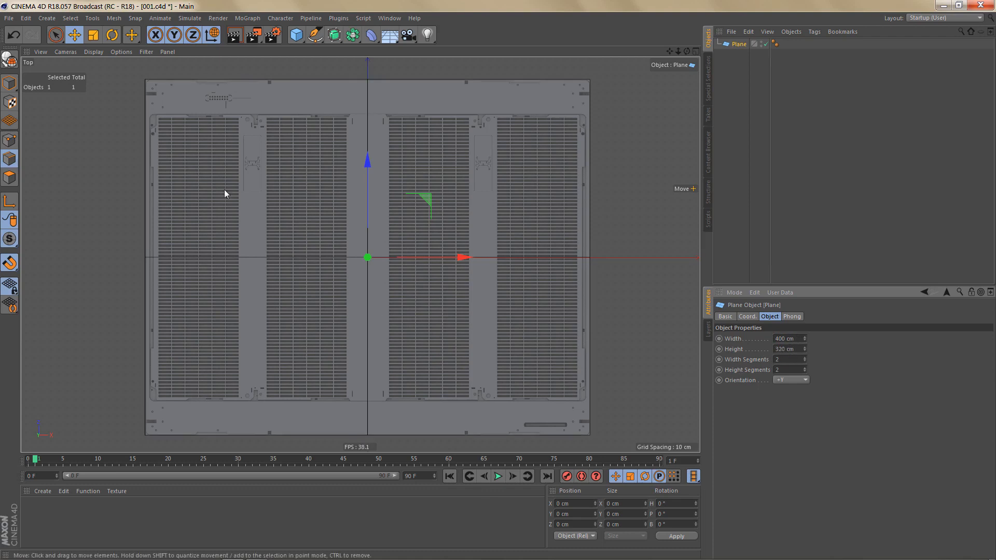
Duplicate the plane and scale the copy down uniformly to about 397 × 318 cm, just inside the reference image's outer border.
middle_click_drag(277, 118, 292, 148, "alt")
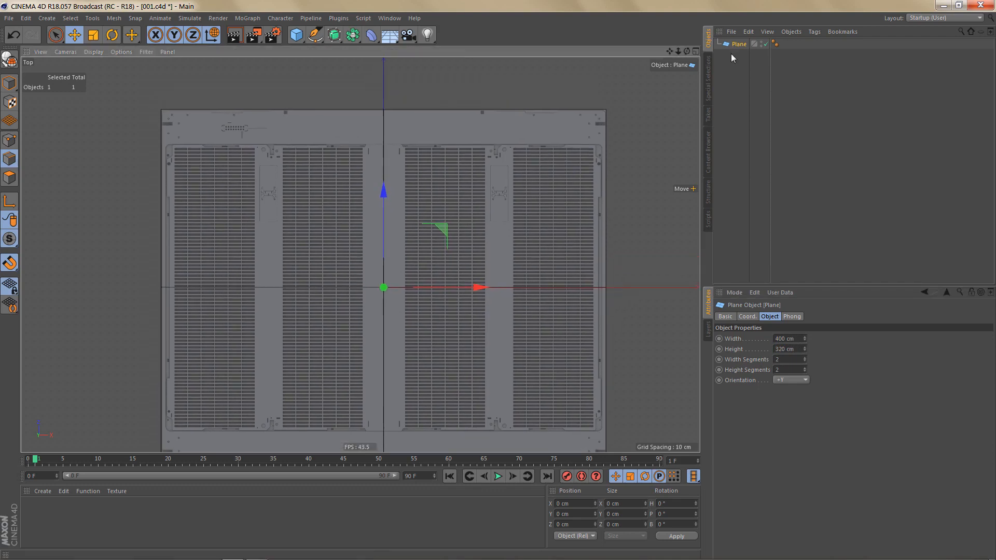
left_click_drag(742, 44, 745, 58, "ctrl")
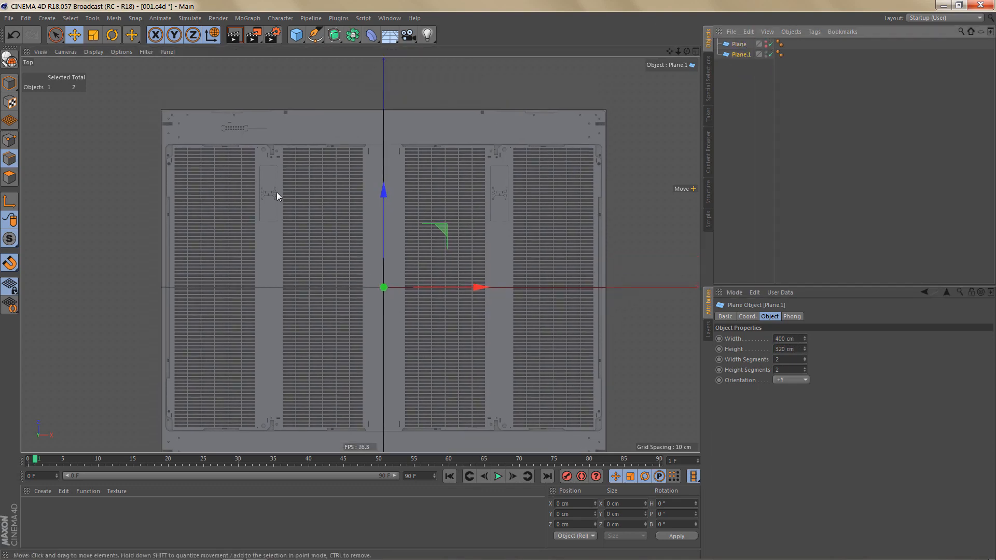
scroll(257, 111, "up", 5)
key("t")
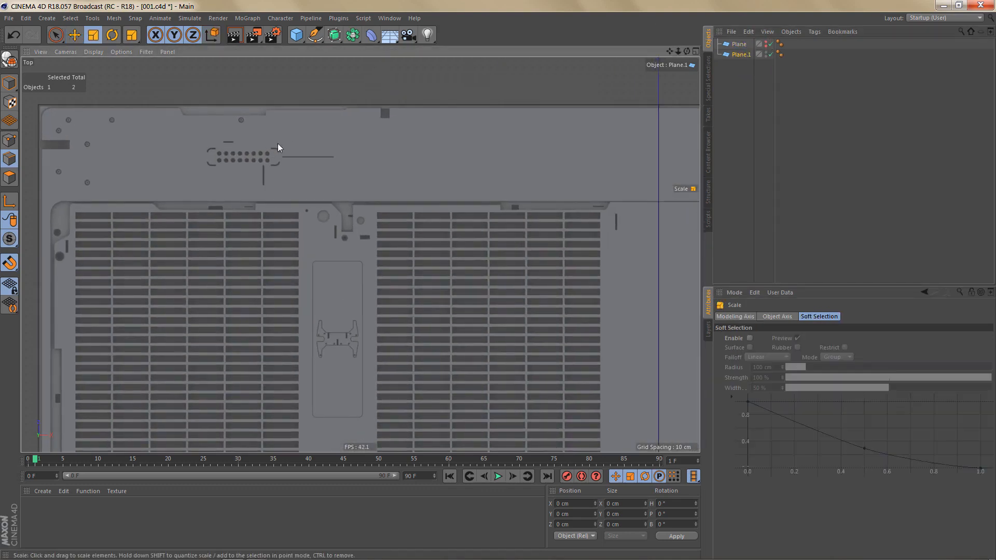
right_click_drag(122, 110, 193, 126, "alt")
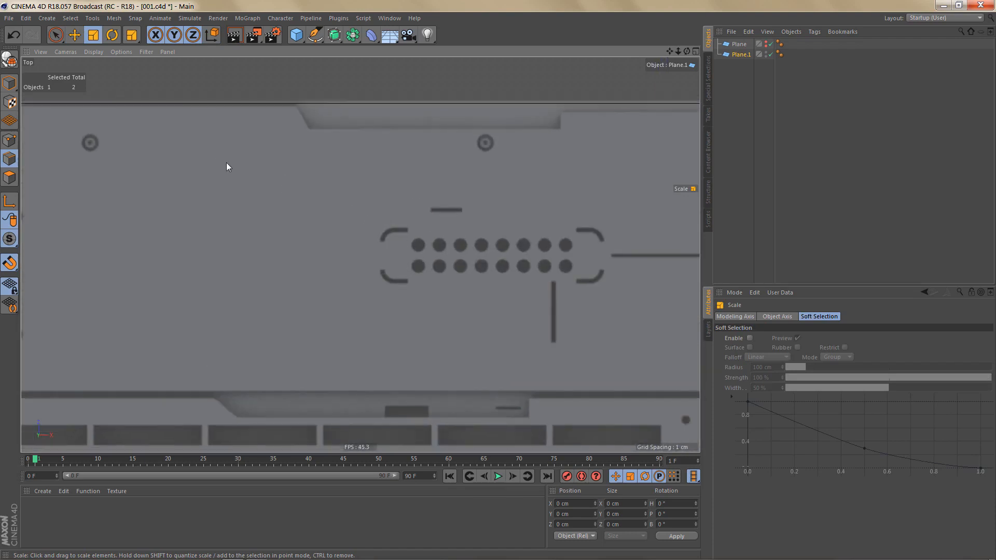
middle_click_drag(218, 149, 461, 201, "alt")
right_click_drag(243, 169, 262, 172, "alt")
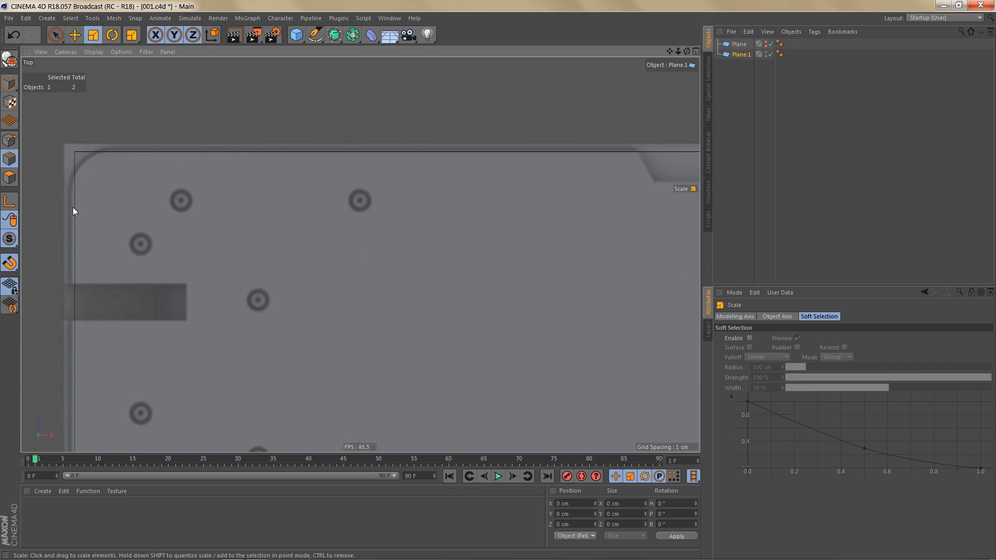
right_click_drag(148, 240, 138, 267, "alt")
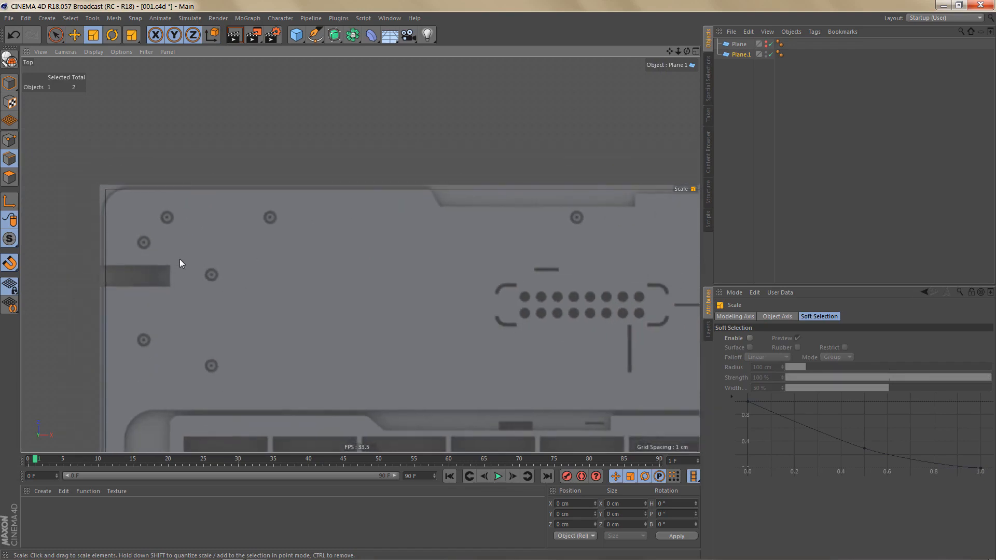
middle_click_drag(182, 245, 141, 198, "alt")
mouse_move(168, 186)
right_mouse_down("alt")
mouse_move(163, 229)
mouse_move(173, 238)
right_mouse_up("alt")
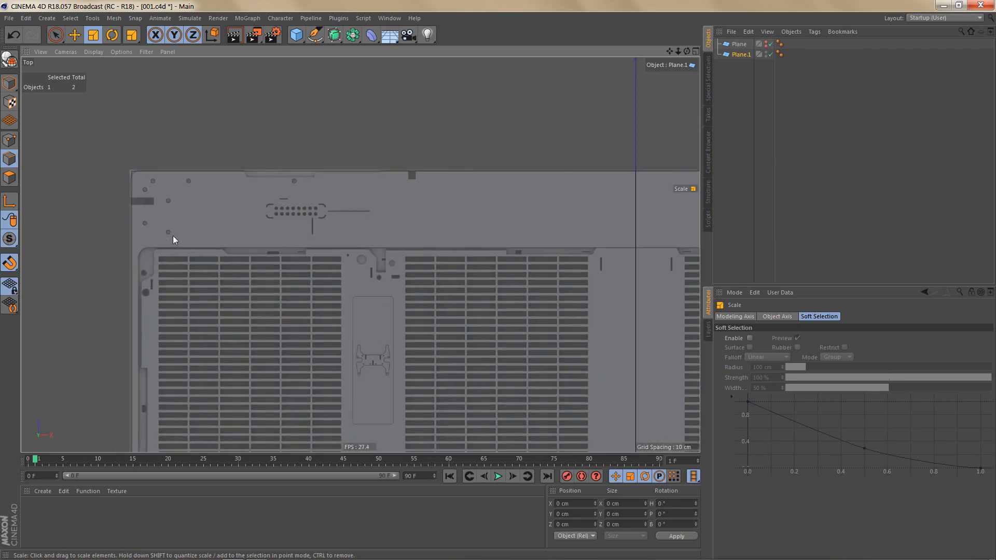
Make the duplicated plane editable and delete its geometry except for the upper-left quarter.
key("c")
right_click_drag(252, 170, 250, 200, "alt")
middle_click_drag(258, 259, 183, 146, "alt")
right_click_drag(197, 160, 204, 194, "alt")
key("0")
left_click_drag(410, 81, 620, 409)
left_click_drag(63, 344, 596, 424)
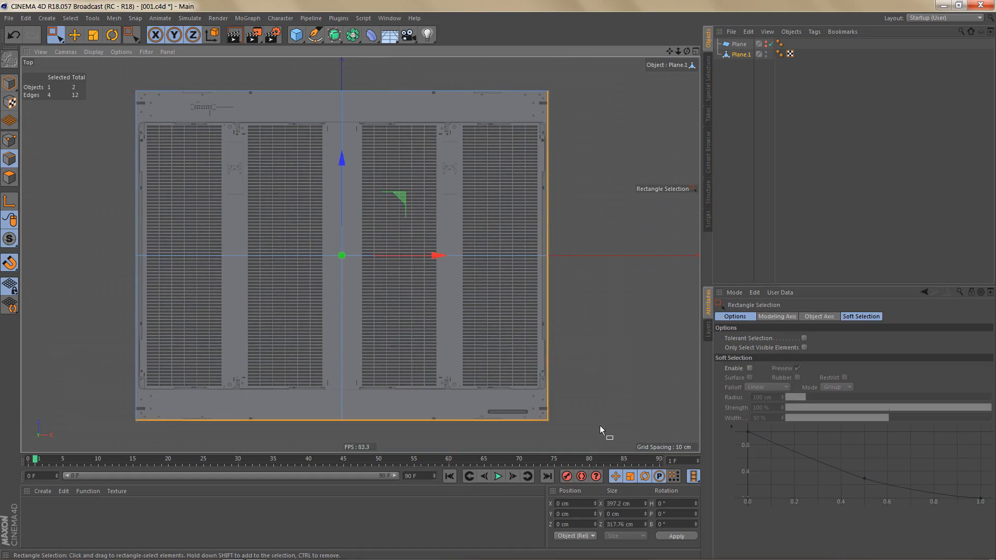
key("Delete")
Add a horizontal loop cut just below the quarter plane's top edge, at an offset of 98.094 %.
middle_click_drag(239, 132, 354, 200, "alt")
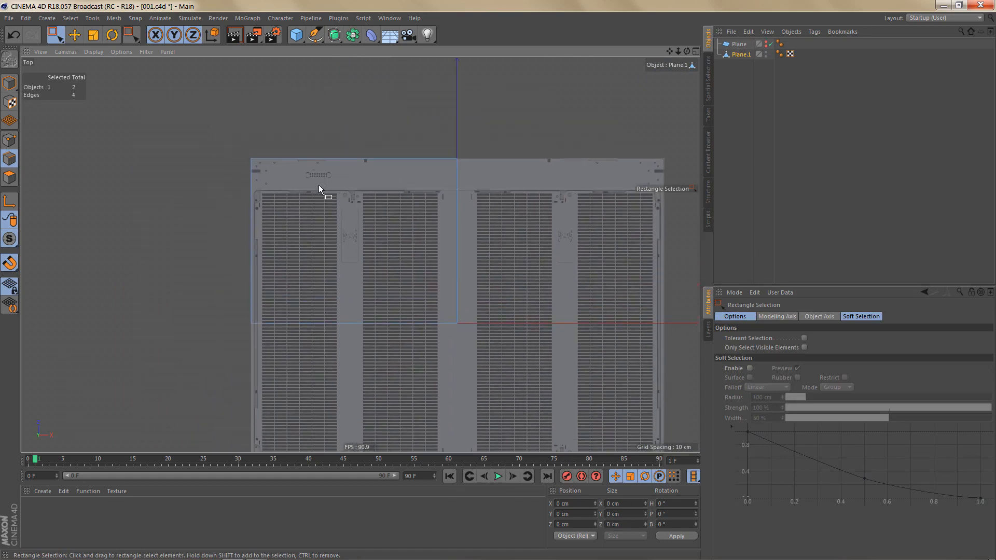
right_click_drag(303, 178, 341, 189, "alt")
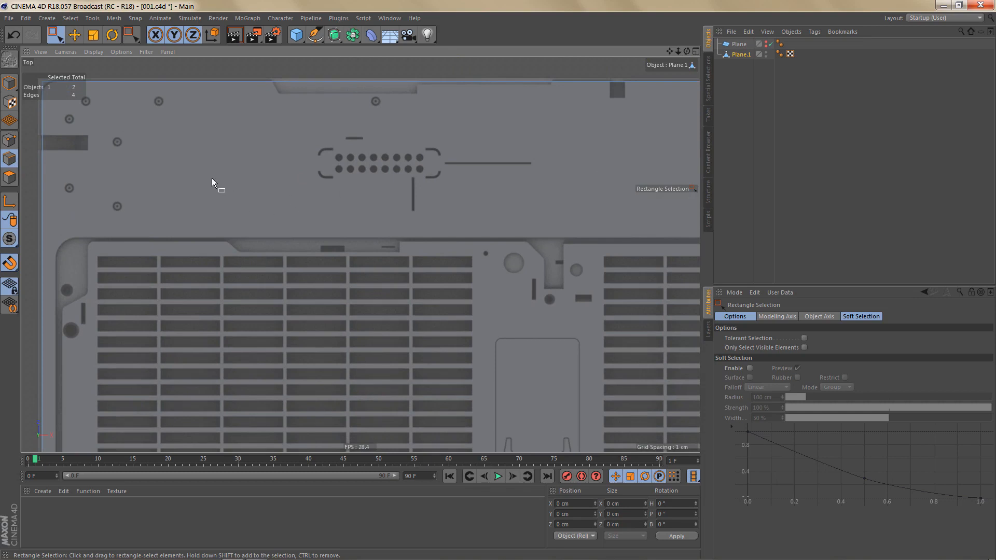
middle_click_drag(153, 157, 191, 192, "alt")
right_click_drag(152, 153, 169, 150, "alt")
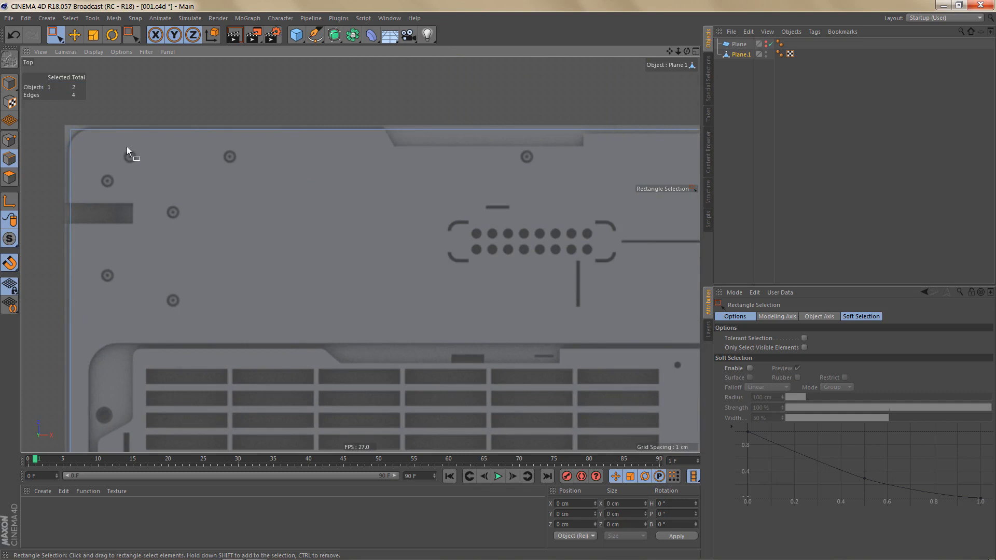
key("k")
key("l")
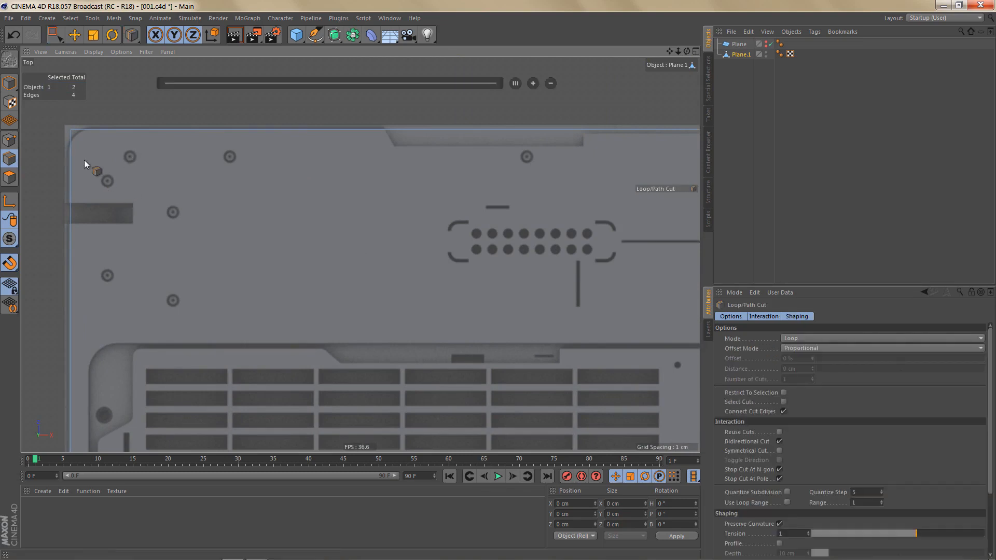
middle_click_drag(115, 148, 118, 172, "alt")
right_click_drag(100, 169, 100, 179, "alt")
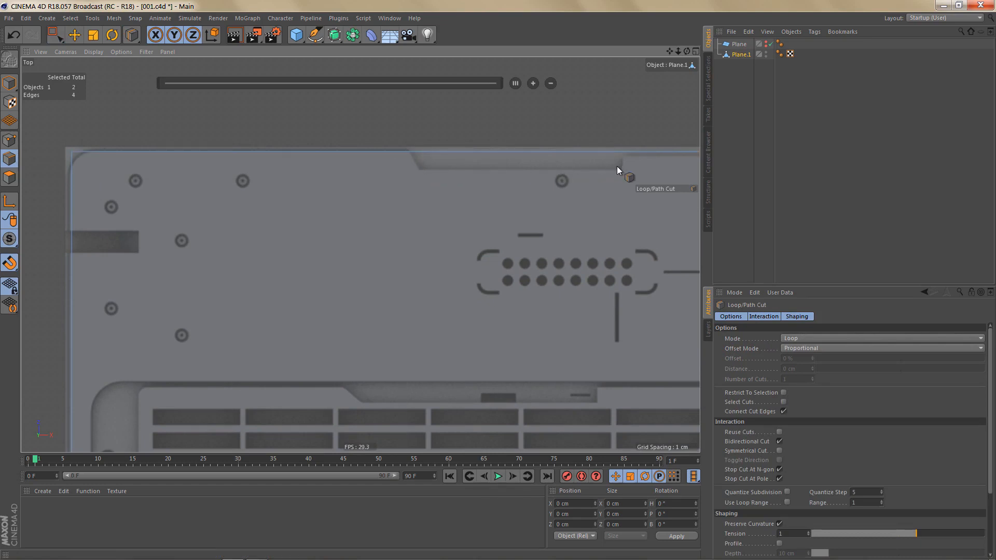
left_click(71, 175)
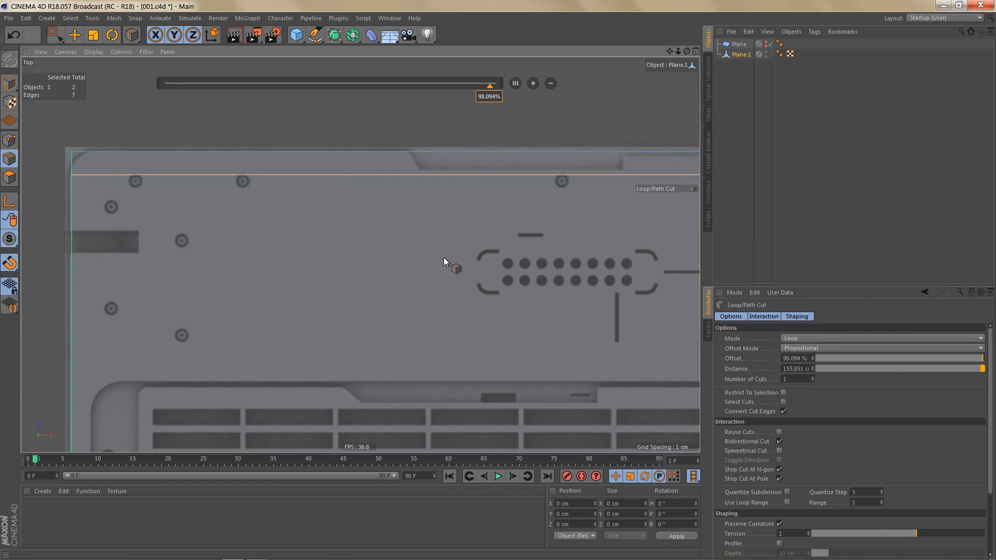
Add two horizontal loop cuts, one just above and one just below the dark slot on the panel's left border.
middle_click_drag(254, 275, 297, 272)
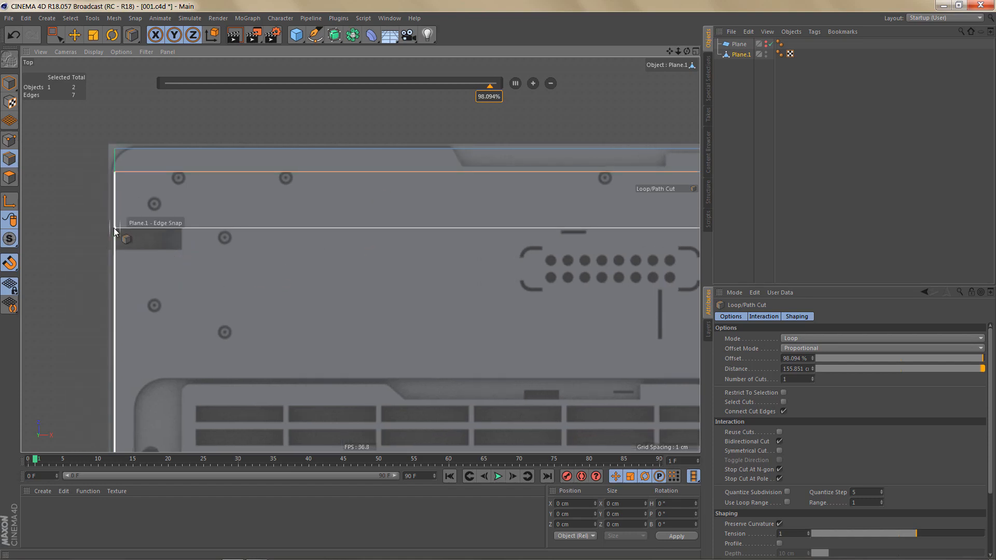
scroll(114, 228, "up", 3)
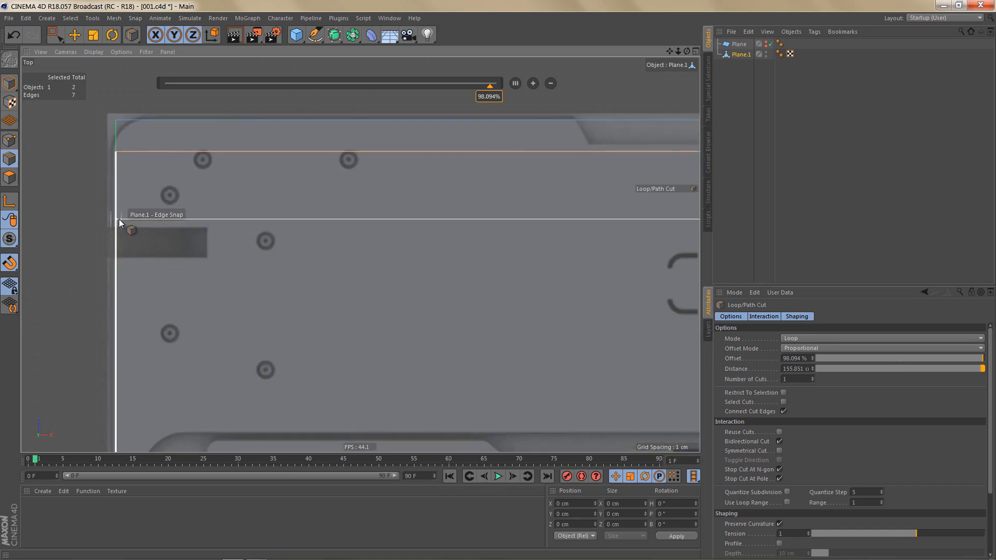
left_click(119, 220)
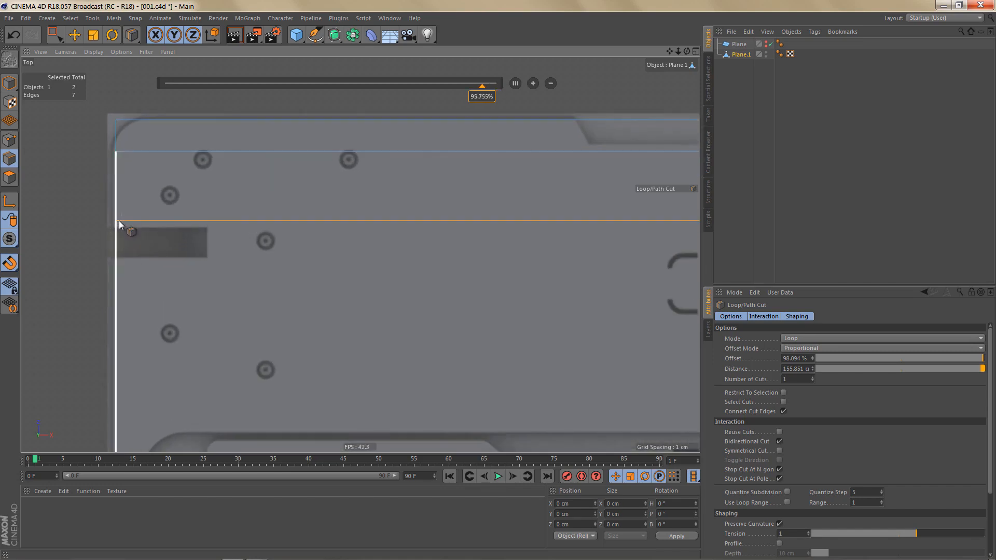
left_click(117, 266)
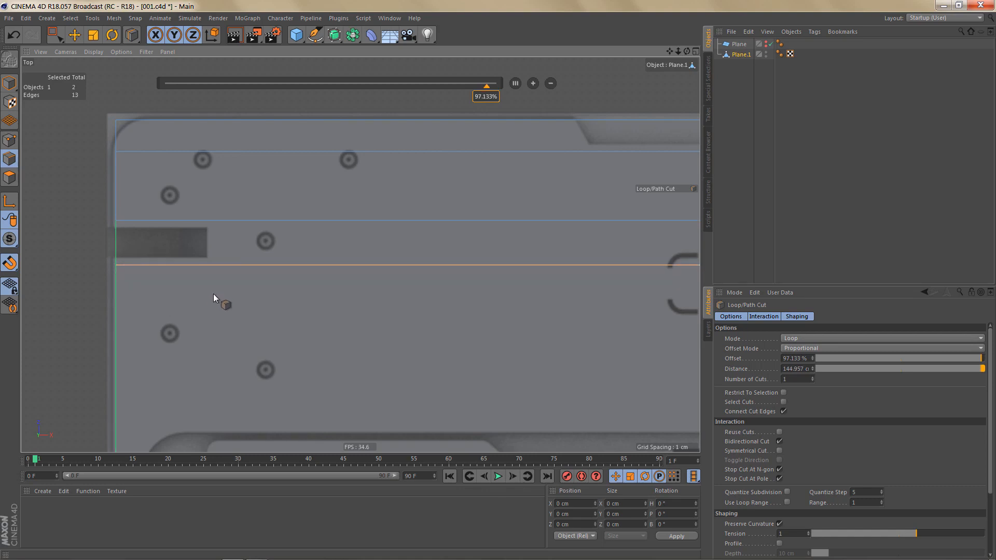
Add horizontal loop cuts along the top of the grille frame at 88.948 % and through the upper round hole beside the grille at 92.218 %.
middle_click_drag(205, 338, 248, 191, "alt")
scroll(247, 195, "down", 2)
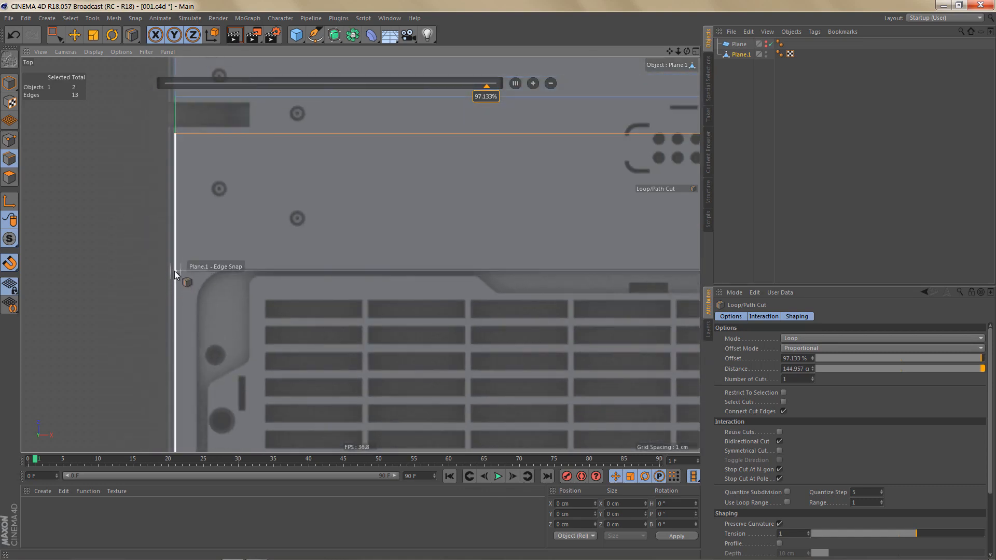
left_click(173, 269)
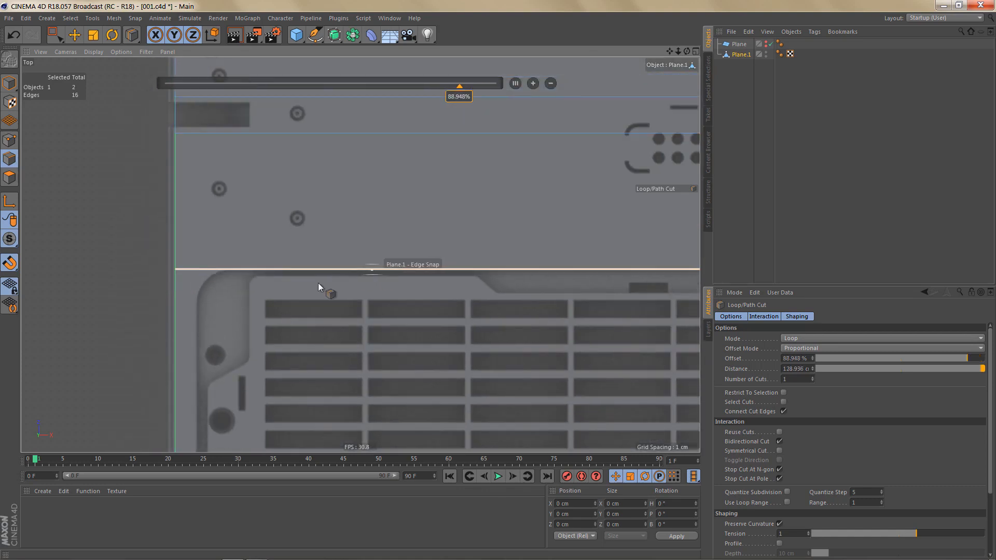
middle_click_drag(354, 245, 408, 178, "alt")
scroll(236, 316, "up", 3)
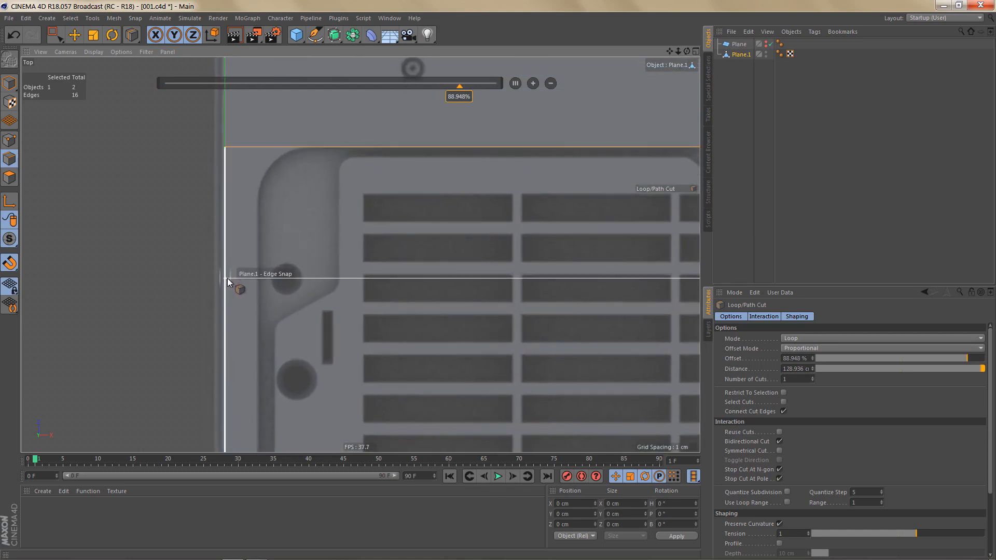
left_click(227, 278)
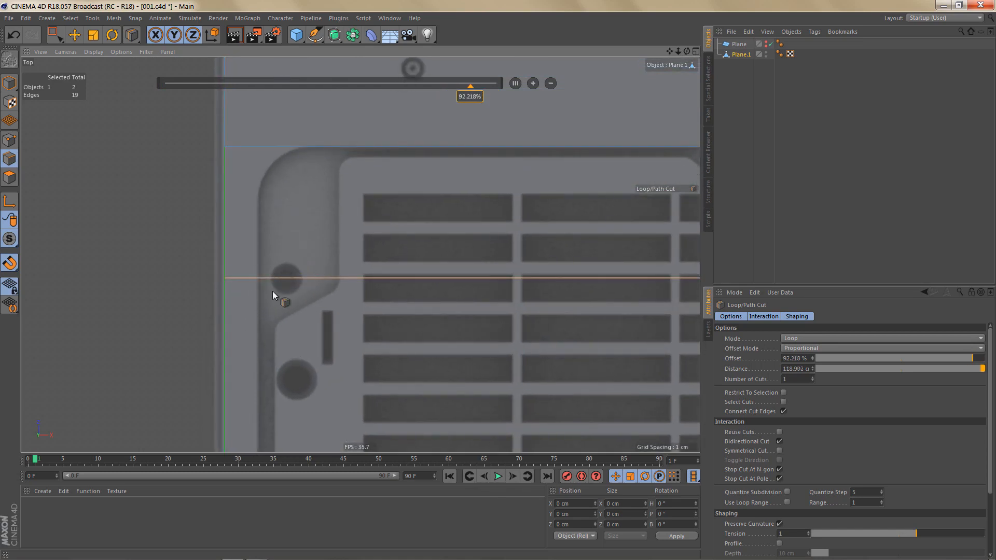
Add horizontal loop cuts above and below the small dark rectangle on the left frame strip, at 56.609 % and 94.04 %.
scroll(341, 246, "down", 5)
middle_click_drag(353, 318, 353, 141, "alt")
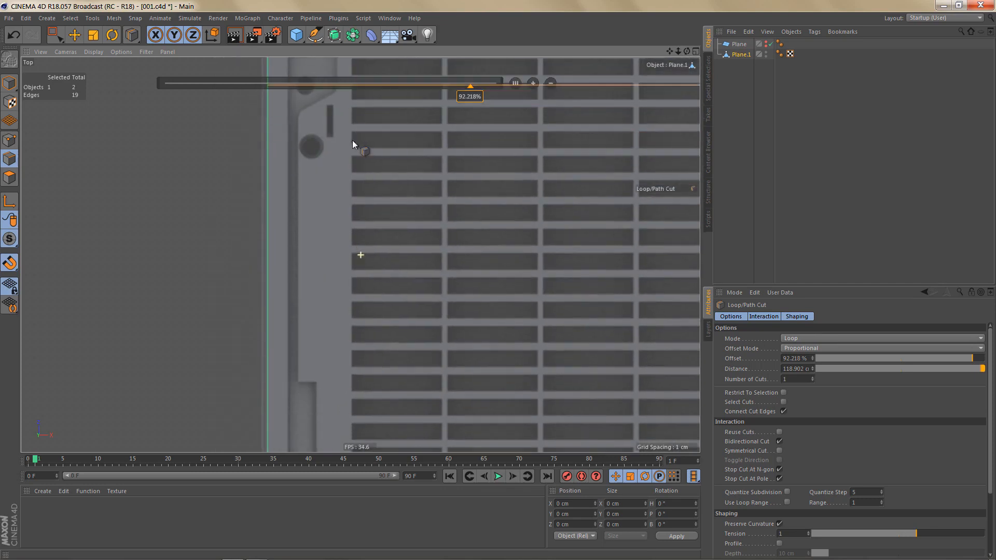
scroll(343, 163, "down", 3)
middle_click_drag(342, 281, 331, 190, "alt")
scroll(291, 319, "up", 5)
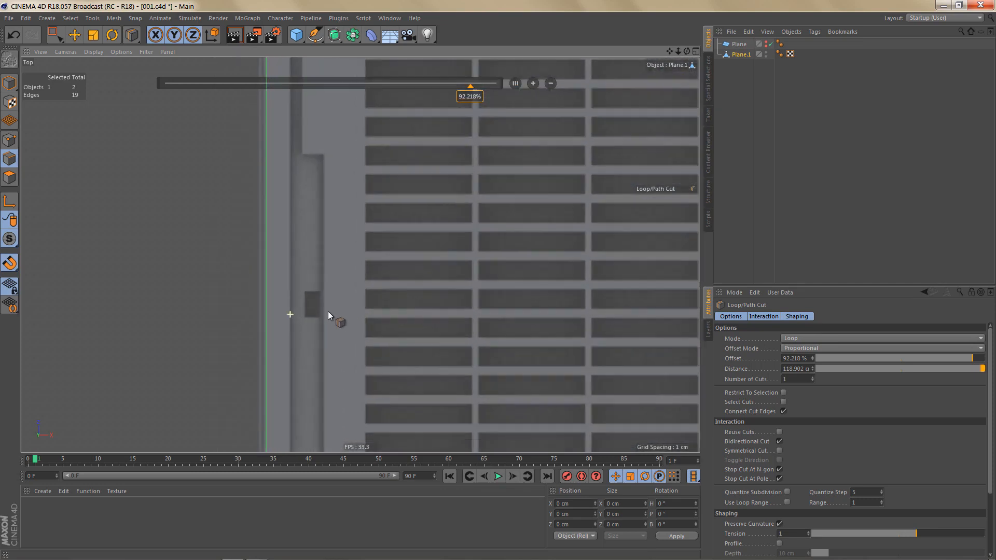
left_click(256, 275)
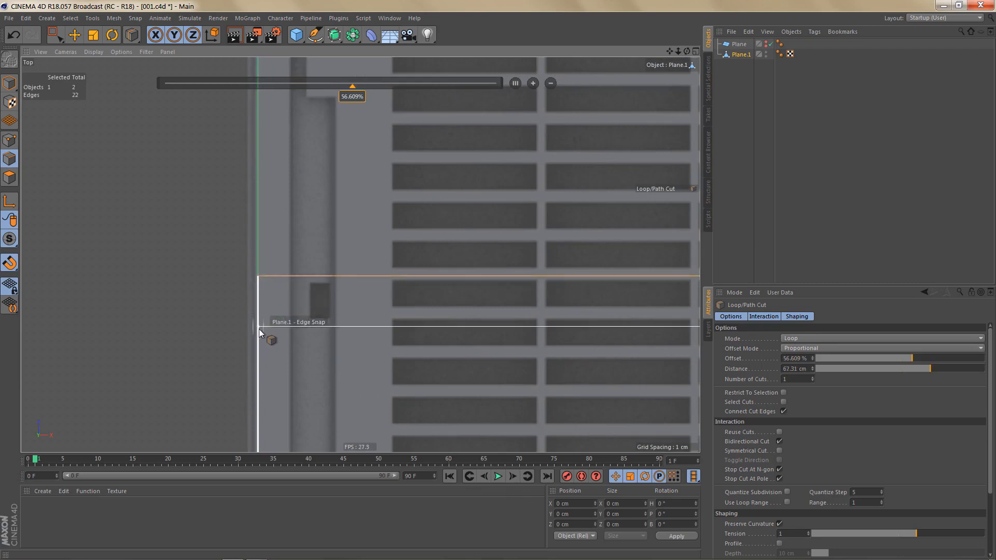
left_click(258, 327)
Add vertical loop cuts just right of the dark border slot at 4.796 % and along the grille frame's left edge at 26.621 %.
scroll(251, 316, "down", 8)
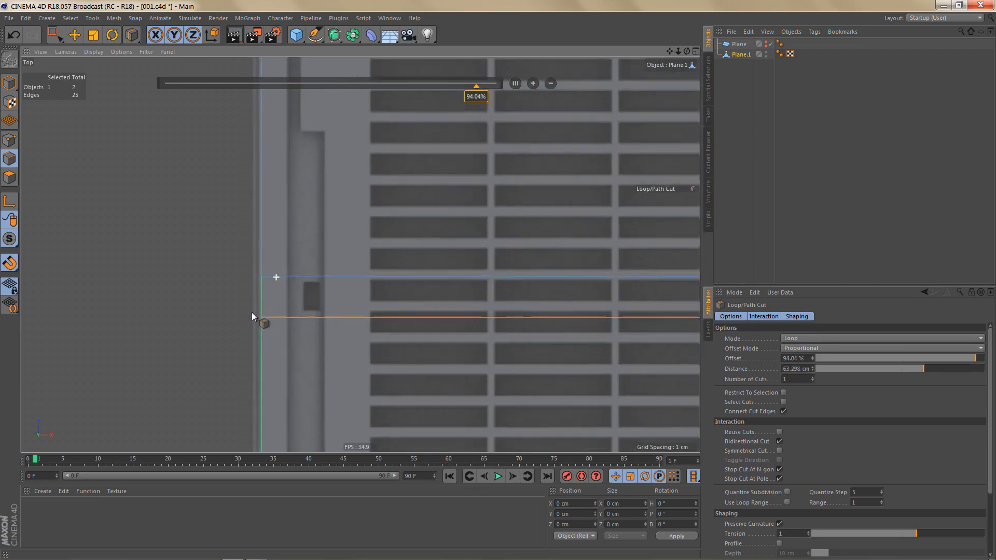
scroll(290, 295, "down", 5)
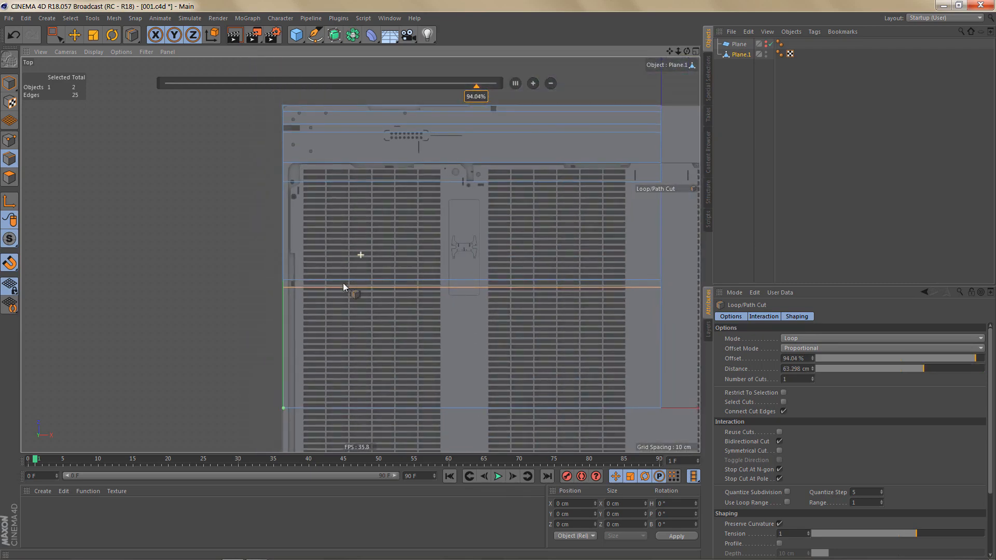
scroll(322, 165, "up", 4)
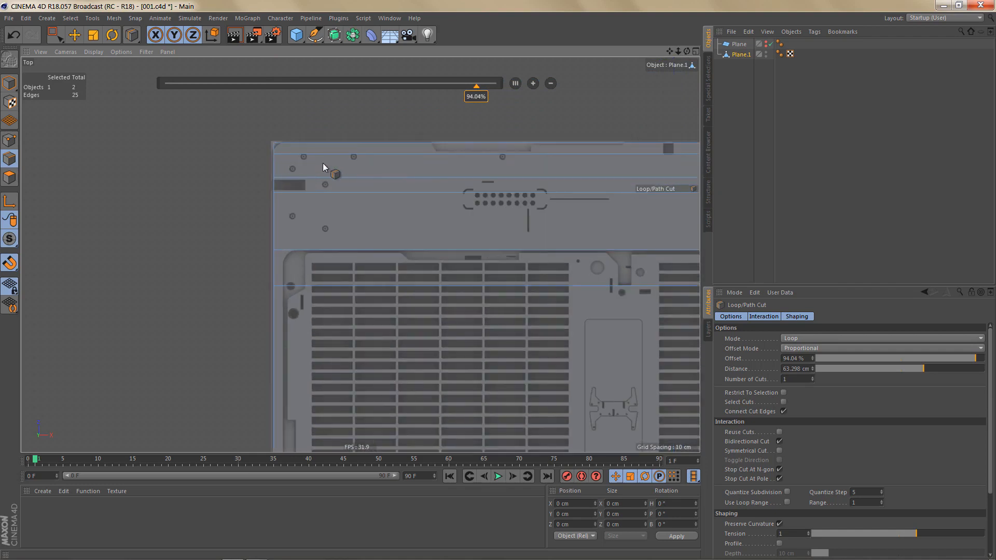
middle_click_drag(322, 164, 346, 195, "alt")
scroll(323, 185, "up", 2)
scroll(345, 187, "up", 2)
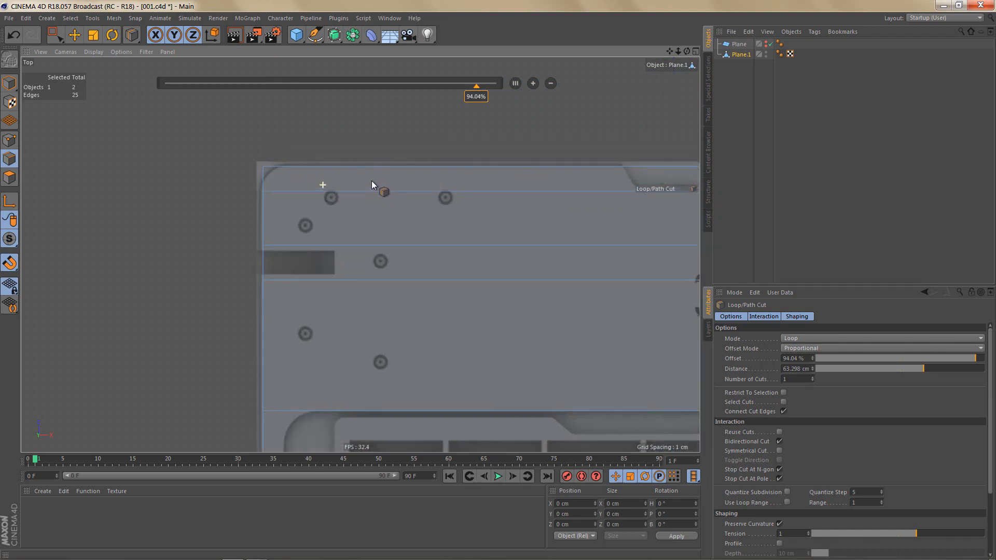
left_click(340, 165)
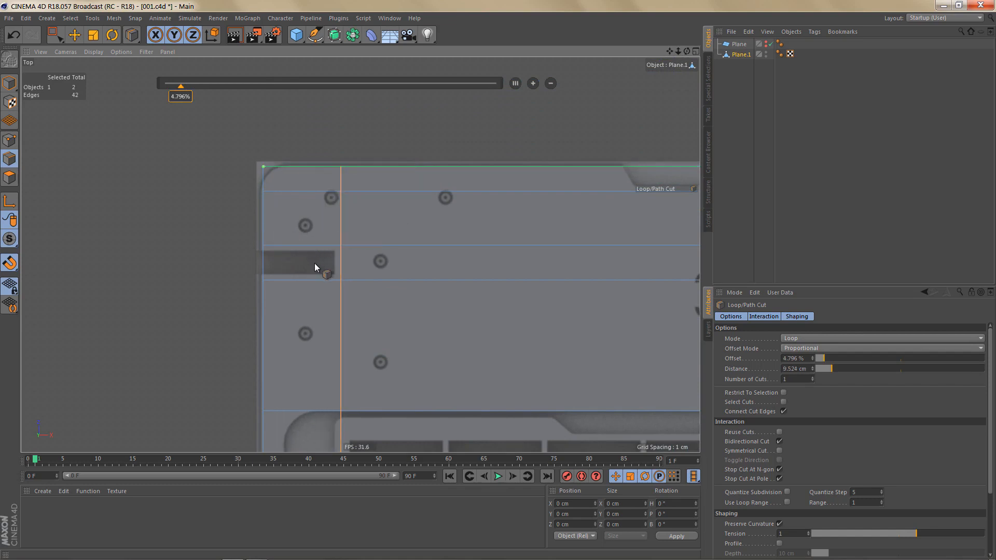
middle_click_drag(379, 236, 401, 188, "alt")
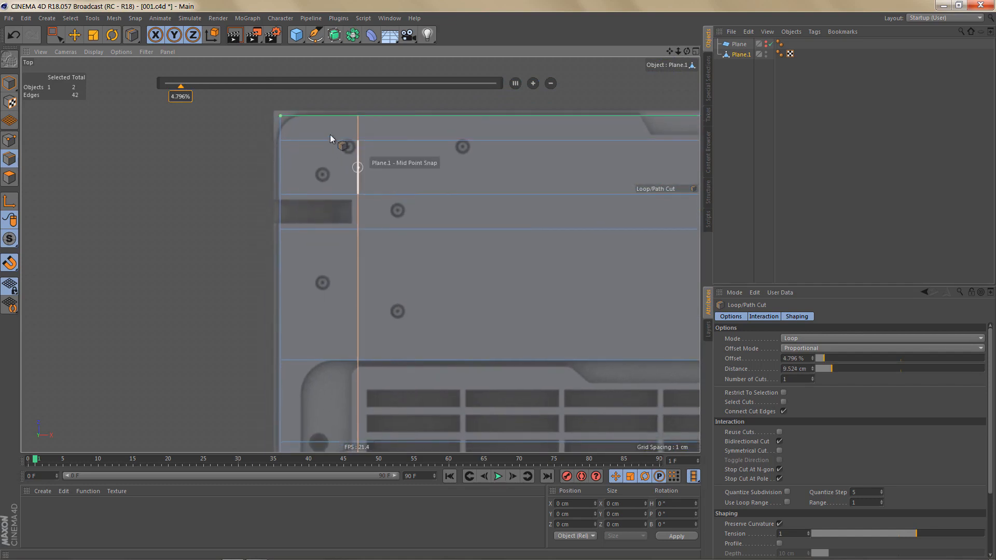
left_click(301, 111)
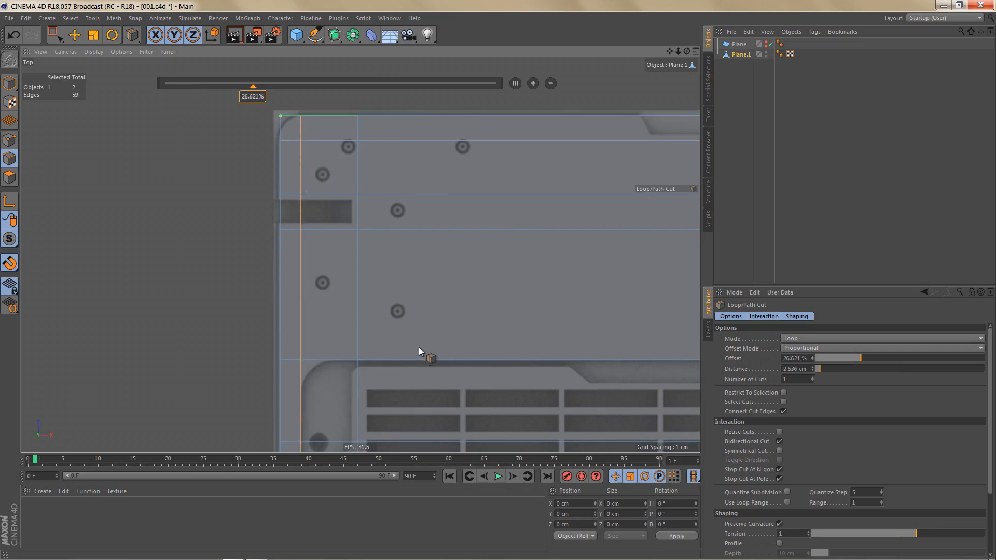
middle_click_drag(418, 347, 421, 182, "alt")
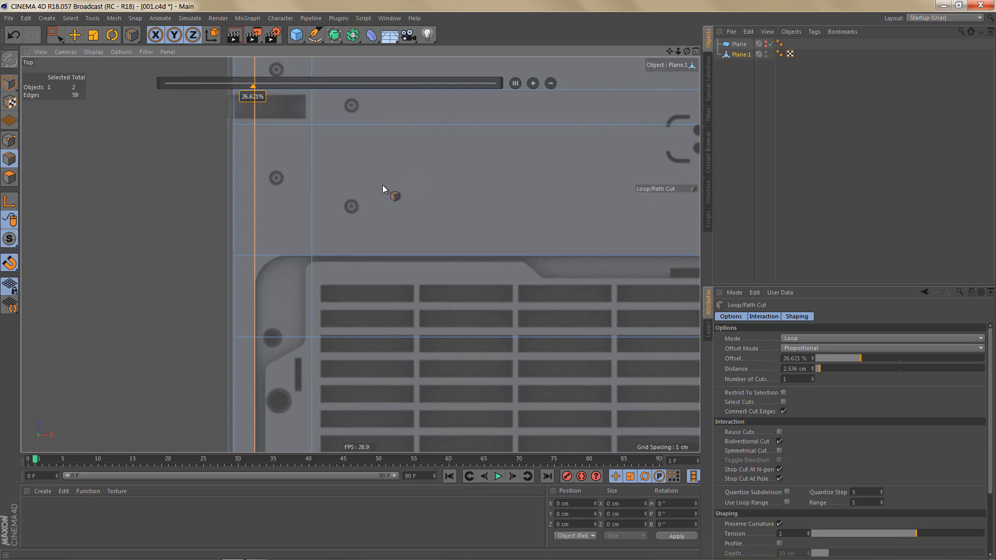
Add vertical loop cuts at both ends of the deep recess along the panel's top edge, at 18.61 % and 18.012 %.
scroll(315, 278, "up", 3)
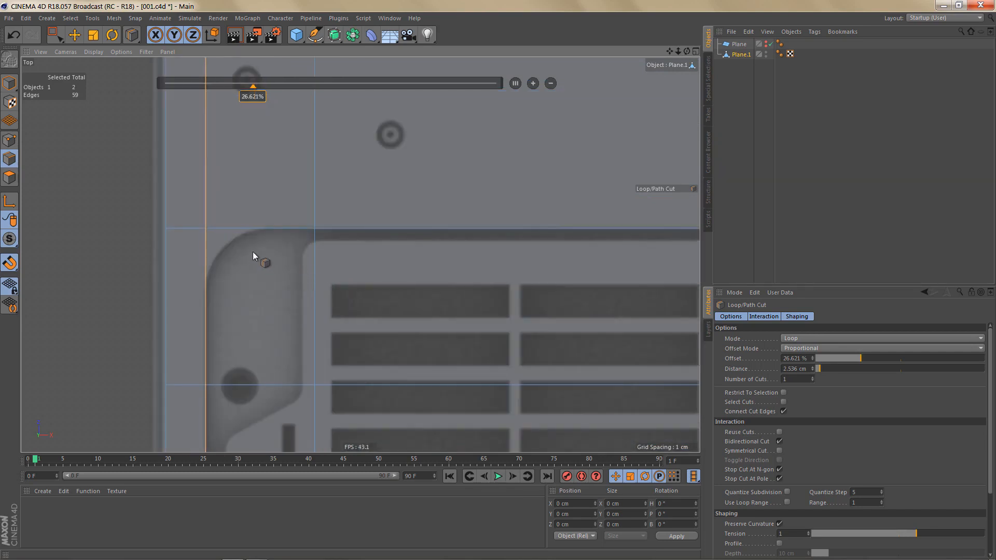
scroll(263, 285, "down", 3)
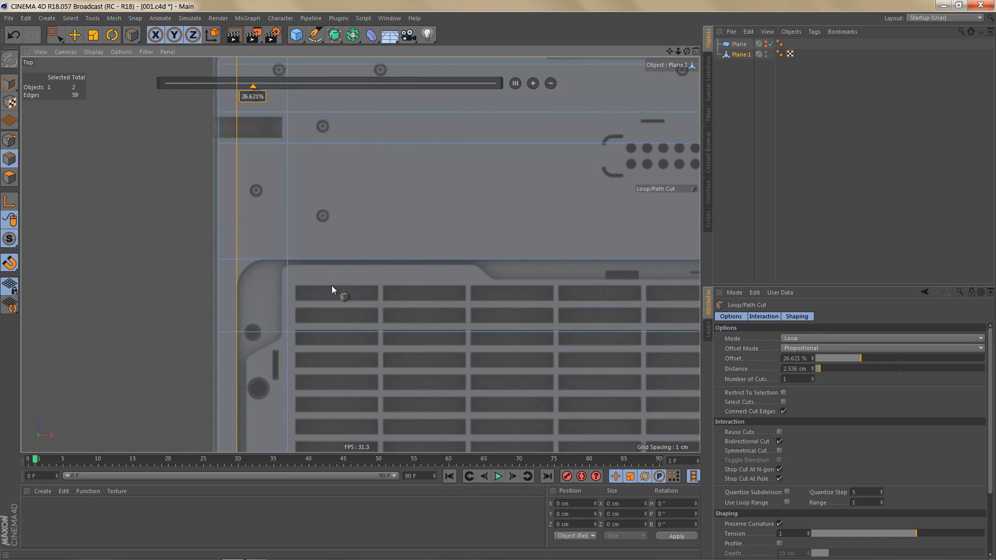
scroll(295, 295, "up", 2)
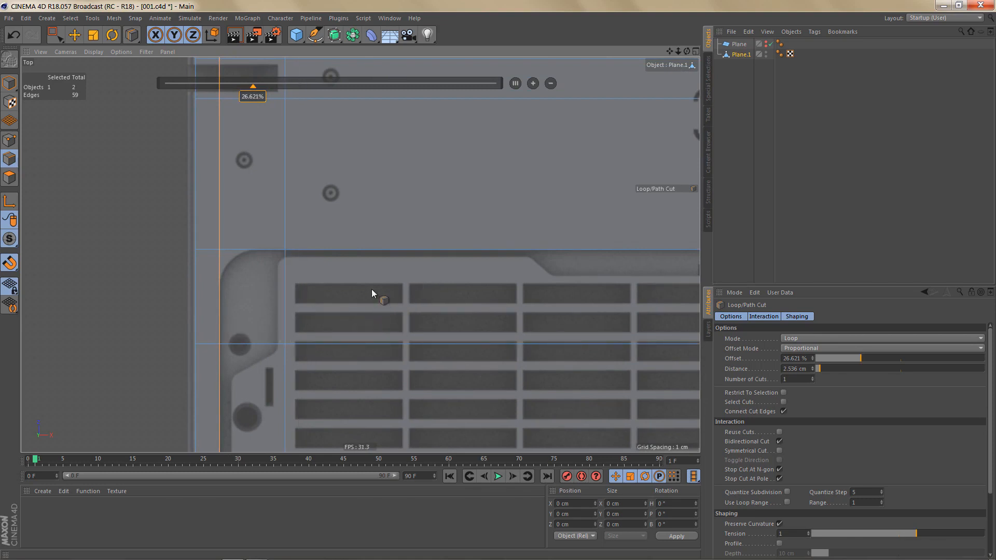
scroll(379, 290, "down", 4)
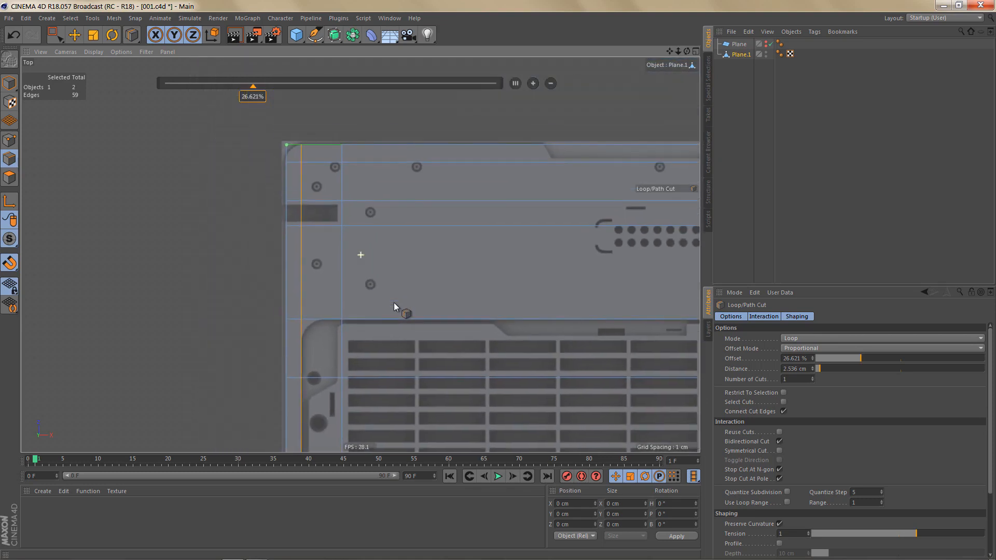
middle_click_drag(420, 300, 332, 310, "alt")
middle_click_drag(391, 292, 348, 320, "alt")
right_click_drag(424, 205, 400, 231, "alt")
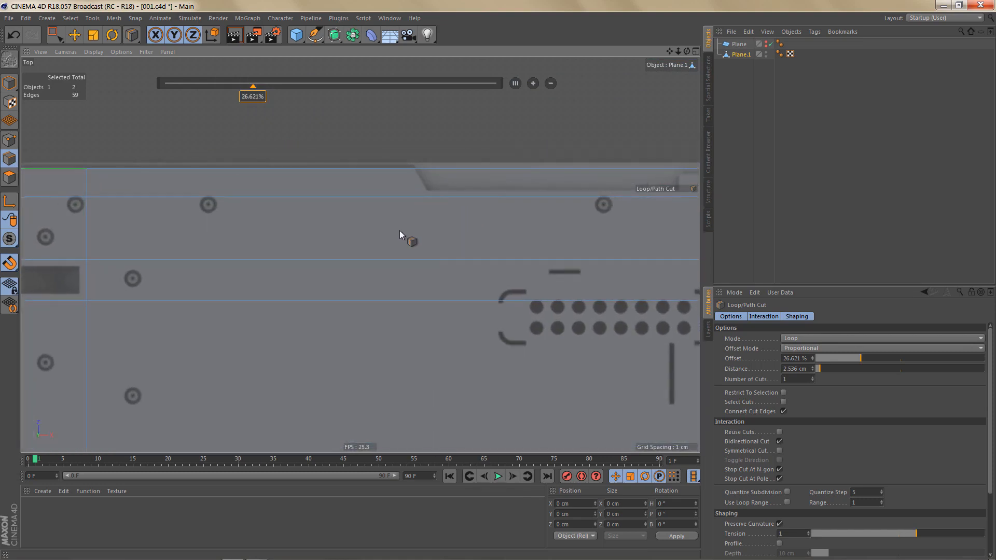
left_click(421, 198)
middle_click_drag(534, 222, 207, 245, "alt")
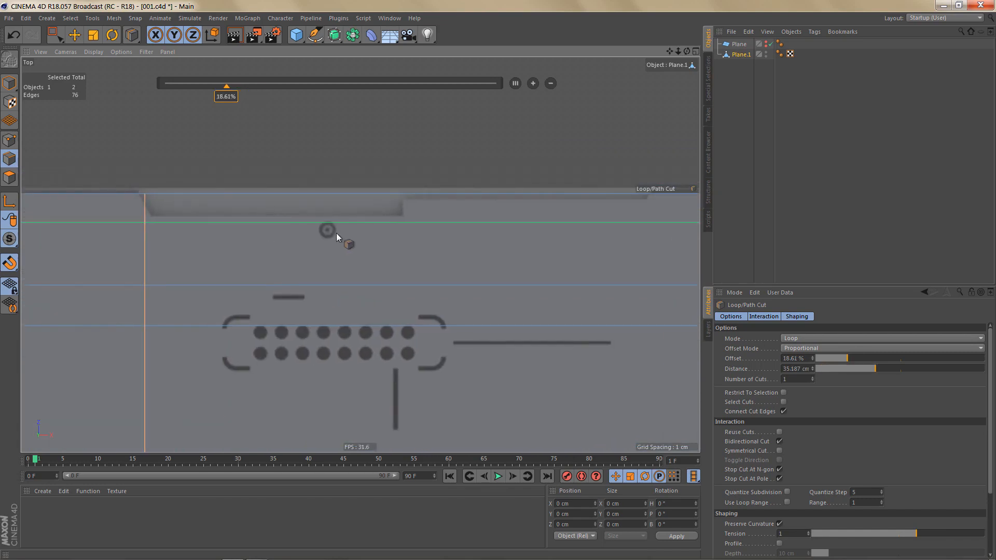
left_click(407, 220)
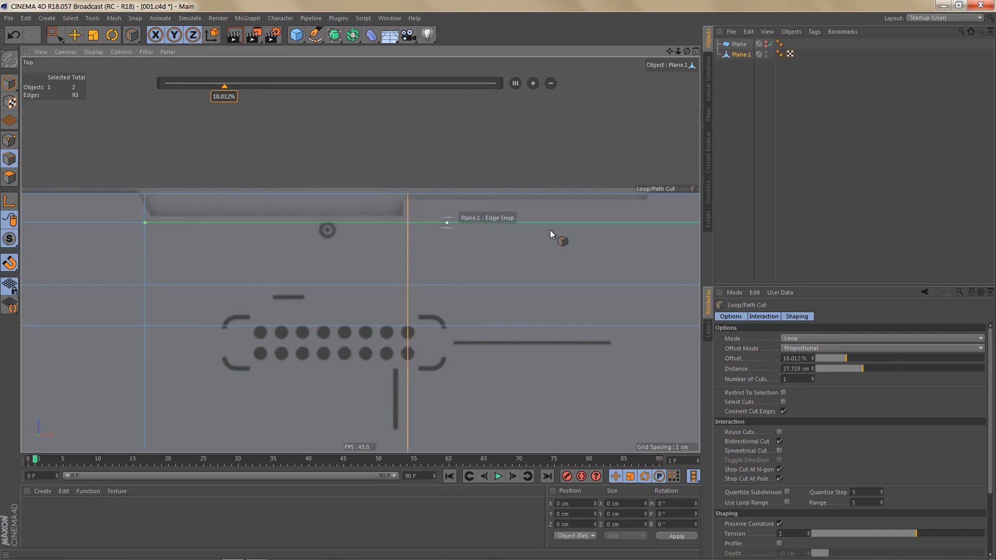
Add vertical loop cuts at the far end of the thin top-edge recess at 20.279 % and beside the dark square at 10.419 % and 4.177 %.
middle_click_drag(550, 229, 313, 244, "alt")
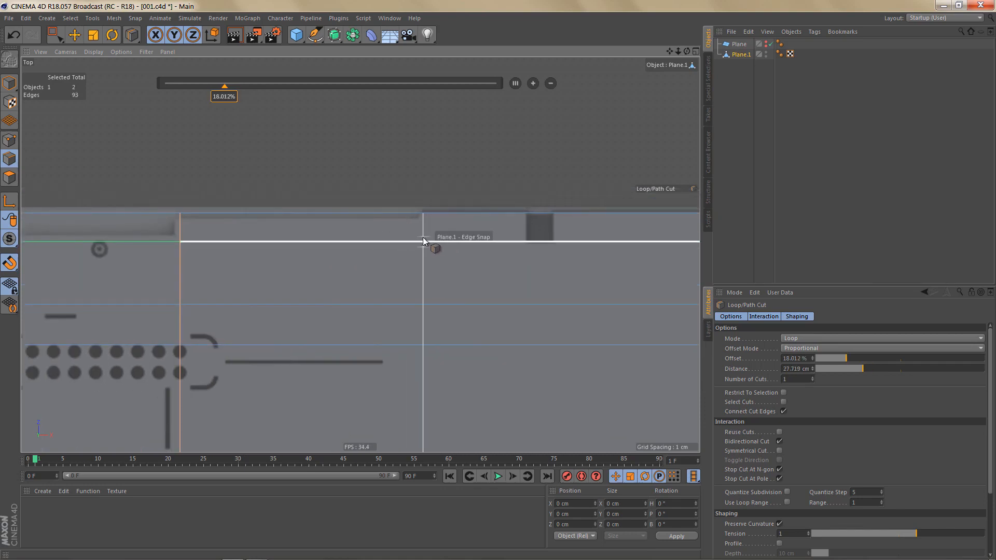
left_click(422, 241)
scroll(422, 231, "up", 3)
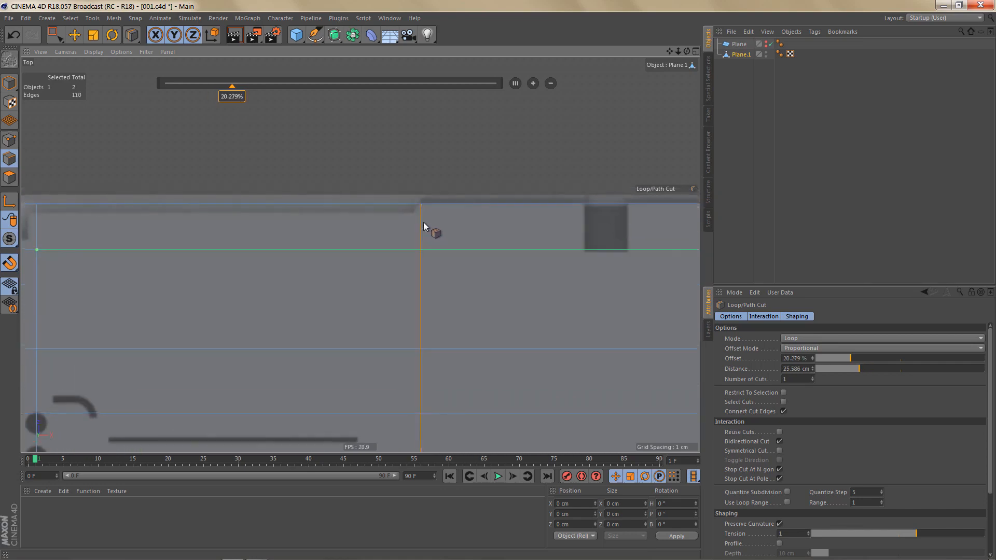
middle_click_drag(421, 227, 320, 210, "alt")
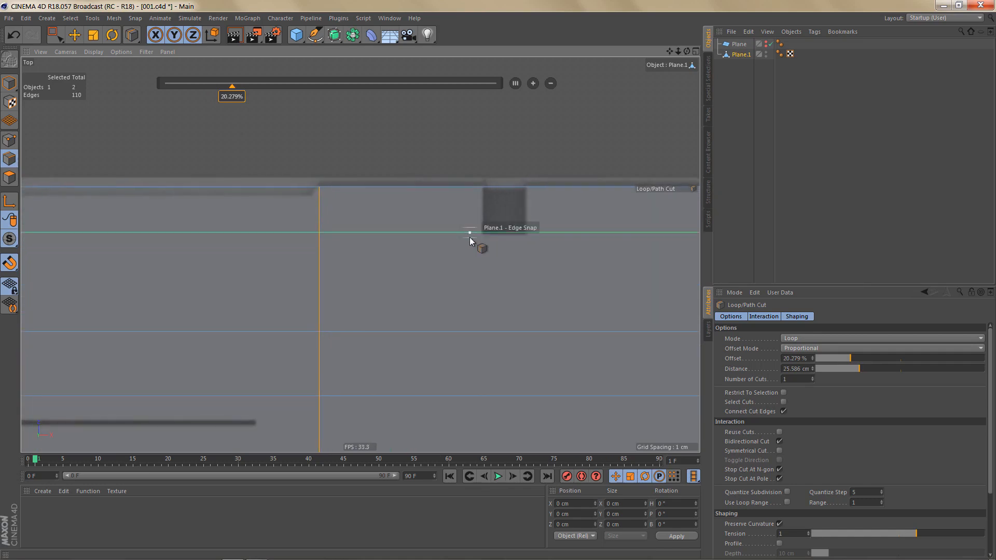
left_click(477, 233)
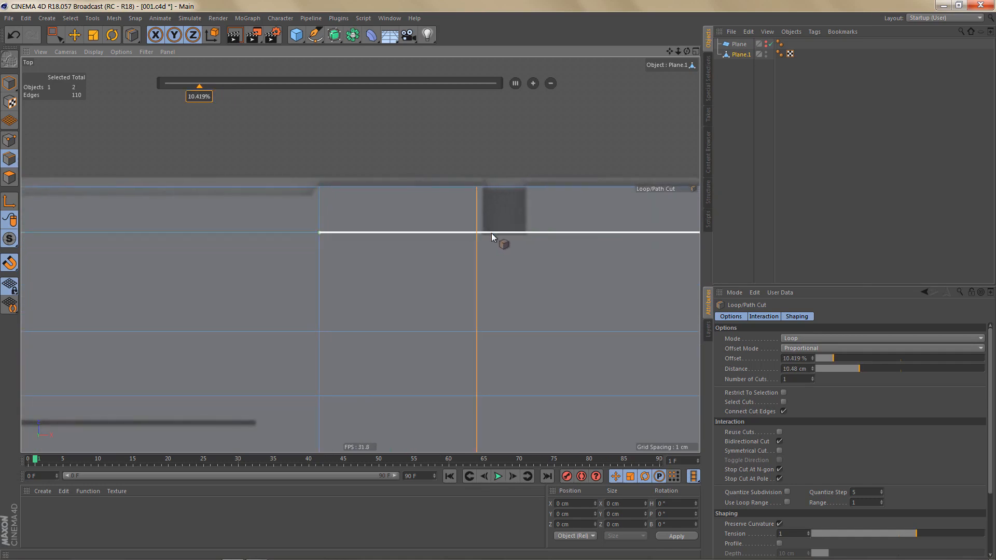
left_click(534, 230)
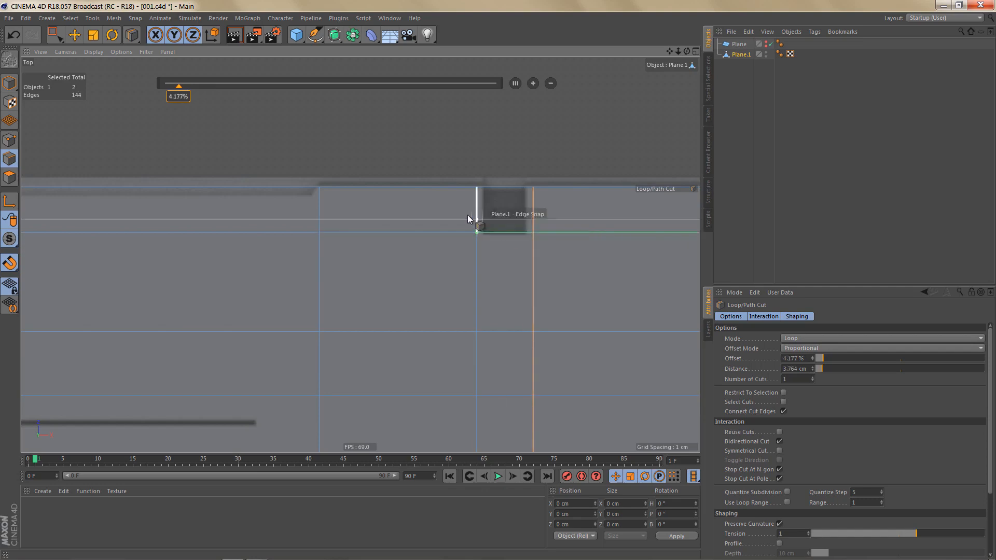
Make a horizontal line cut just below the thin top-edge recess, spanning its two vertical edges, and enable Single Line.
scroll(468, 215, "down", 3)
middle_click_drag(437, 245, 563, 237, "alt")
middle_click_drag(413, 258, 536, 277, "alt")
scroll(342, 230, "up", 1)
right_click_drag(342, 230, 358, 233, "alt")
middle_click_drag(567, 238, 358, 260, "alt")
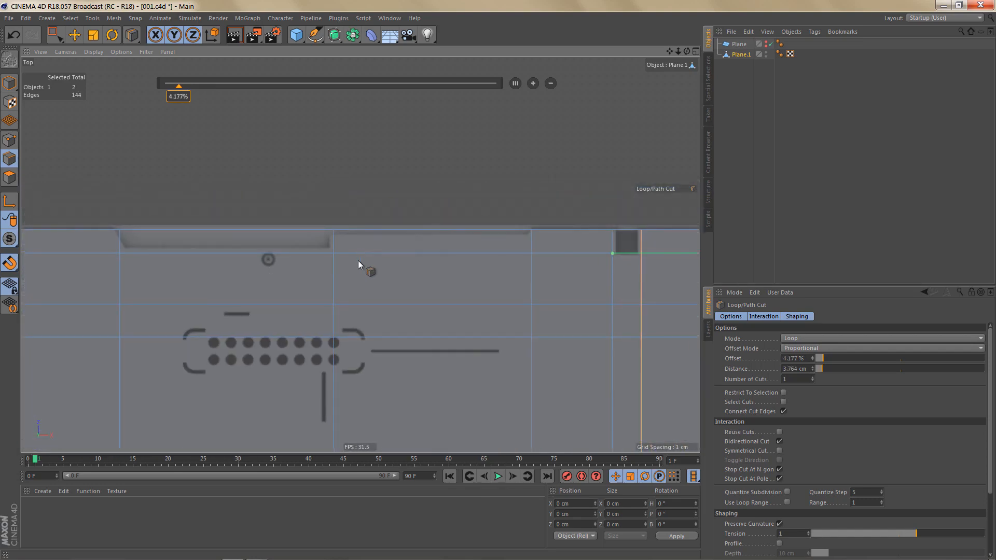
right_click_drag(434, 234, 476, 247, "alt")
middle_click_drag(476, 251, 437, 254, "alt")
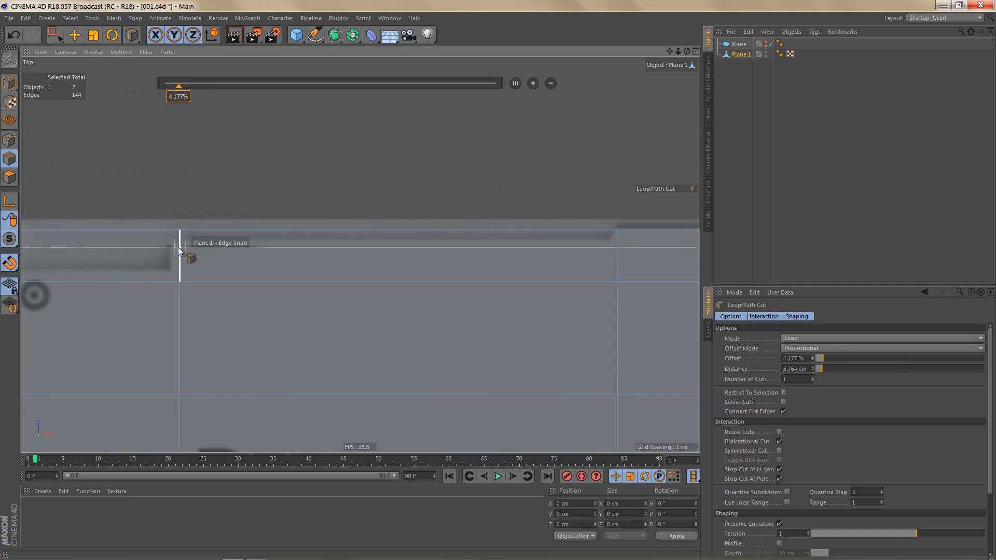
key("k")
key("k")
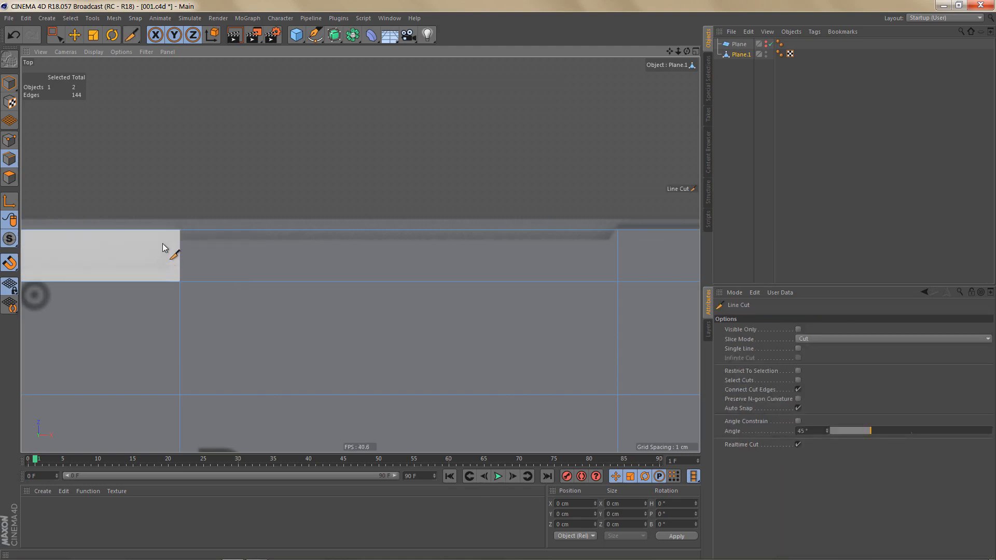
left_click(163, 247)
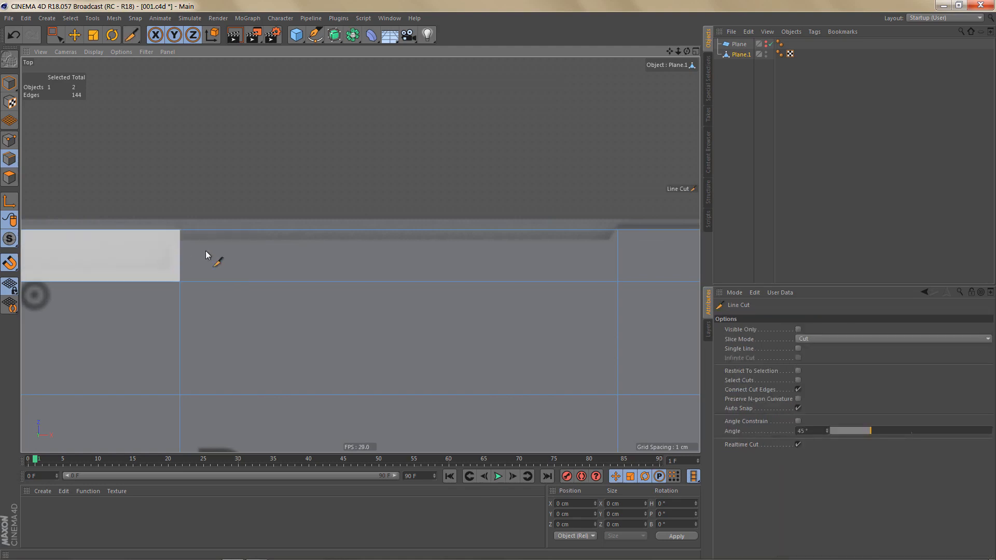
left_click(639, 248)
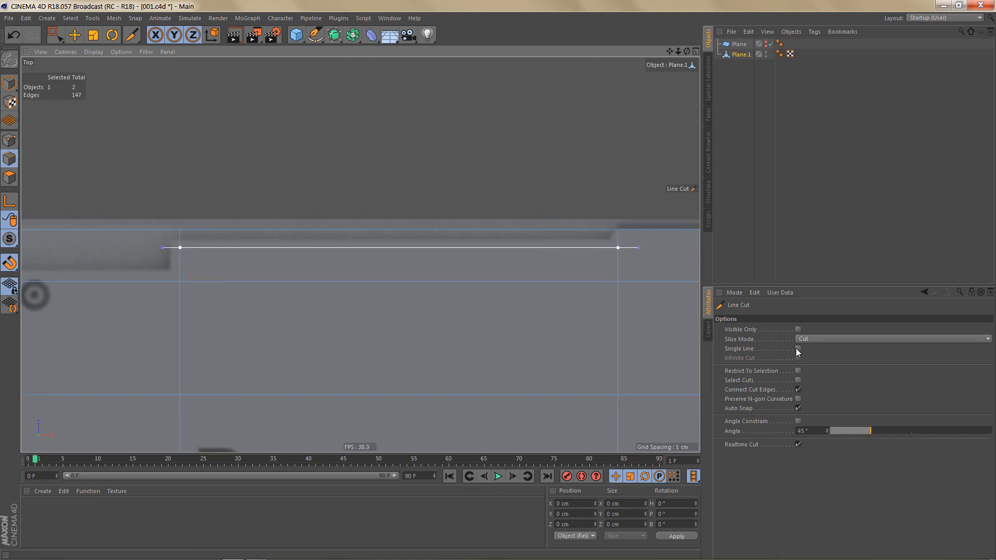
left_click(796, 348)
middle_click_drag(432, 282, 410, 281, "alt")
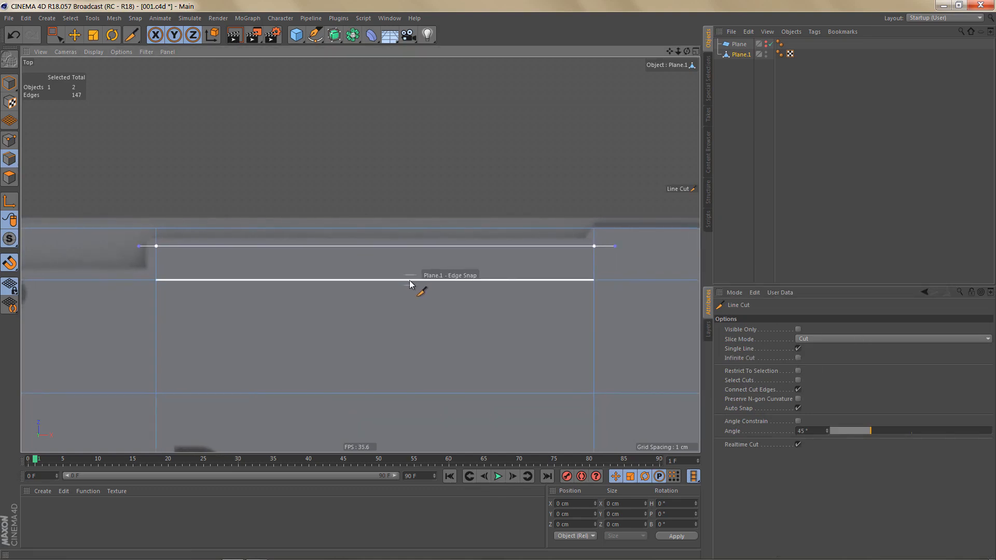
key("e")
Move the top-edge point at the deep recess's slanted end outward to X -155.491 cm to follow the slope.
scroll(408, 277, "down", 3)
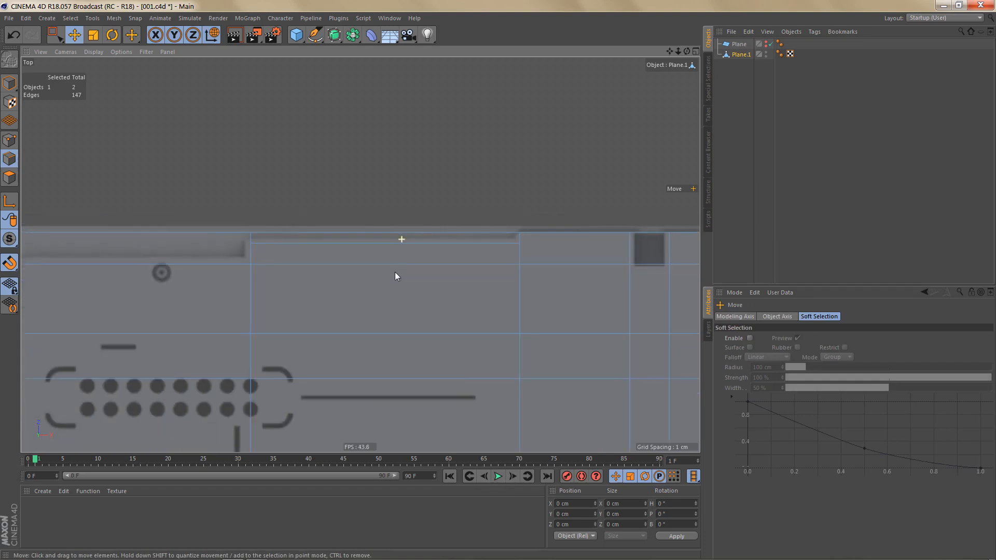
middle_click_drag(410, 276, 456, 253, "alt")
right_click_drag(453, 253, 440, 270, "alt")
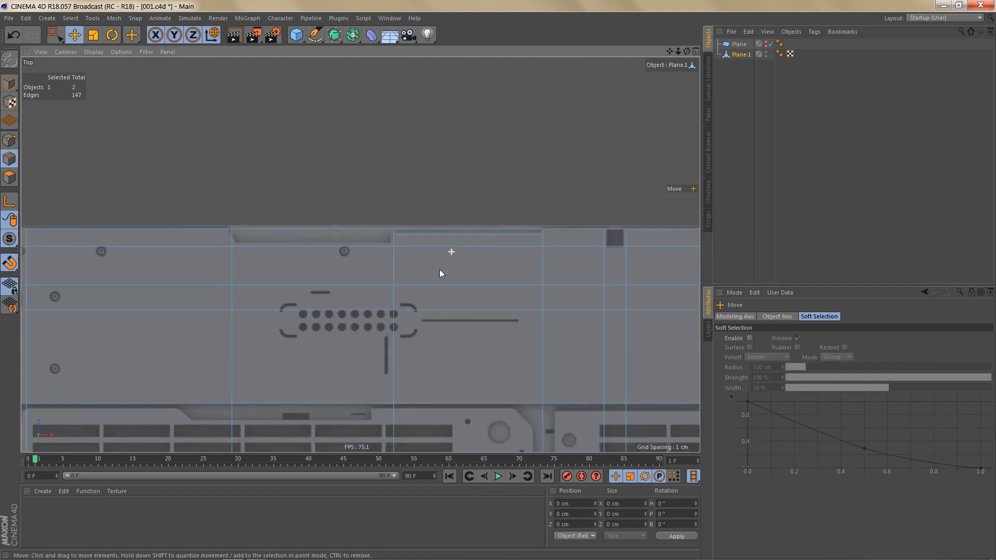
right_click_drag(232, 248, 300, 242, "alt")
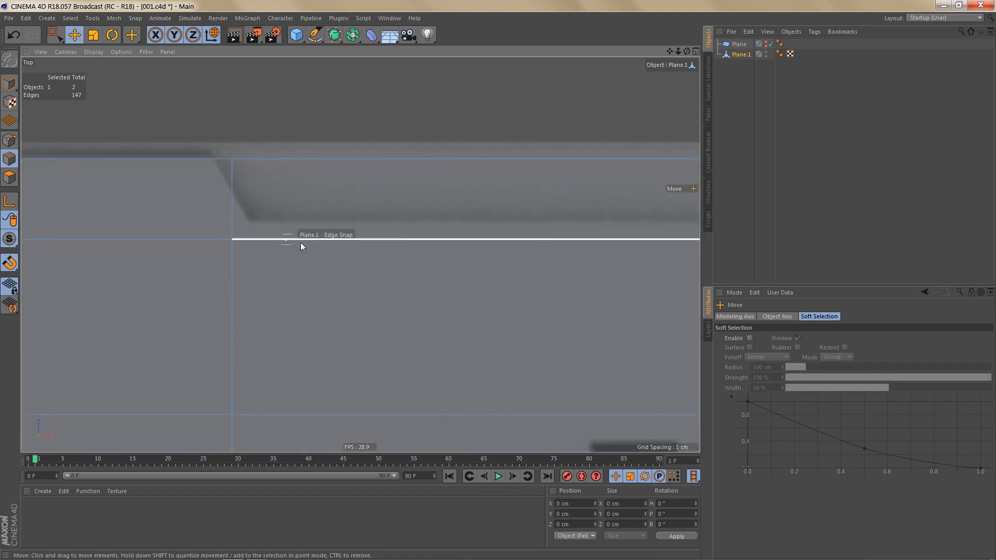
middle_click_drag(300, 242, 343, 266, "alt")
key("Return")
key("s")
key("r")
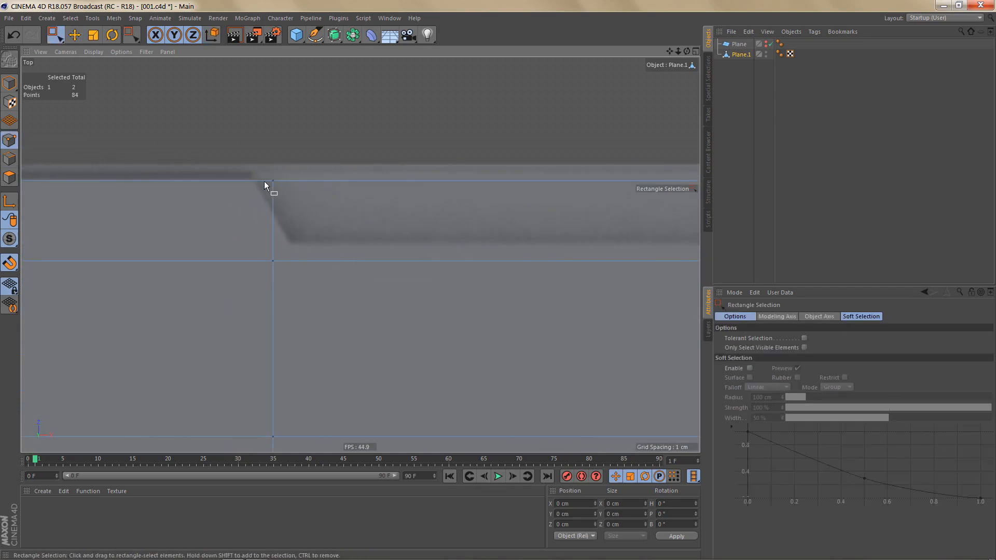
left_click_drag(296, 204, 297, 204)
left_click_drag(366, 181, 323, 180)
Move the top-edge point at the thin recess's right end to X -99.919 cm to match the slanted corner.
scroll(214, 254, "down", 3)
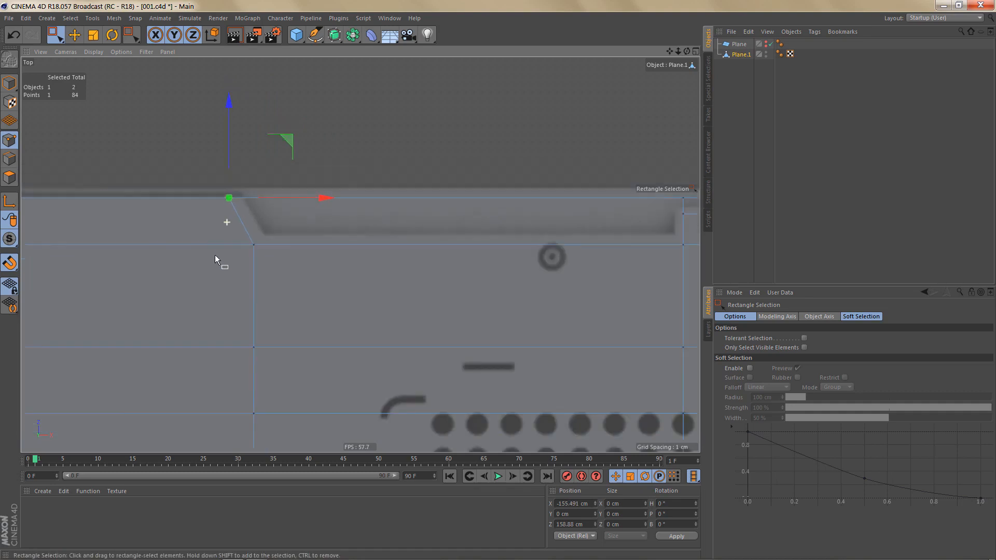
middle_click_drag(553, 241, 321, 261, "alt")
middle_click_drag(379, 273, 229, 276, "alt")
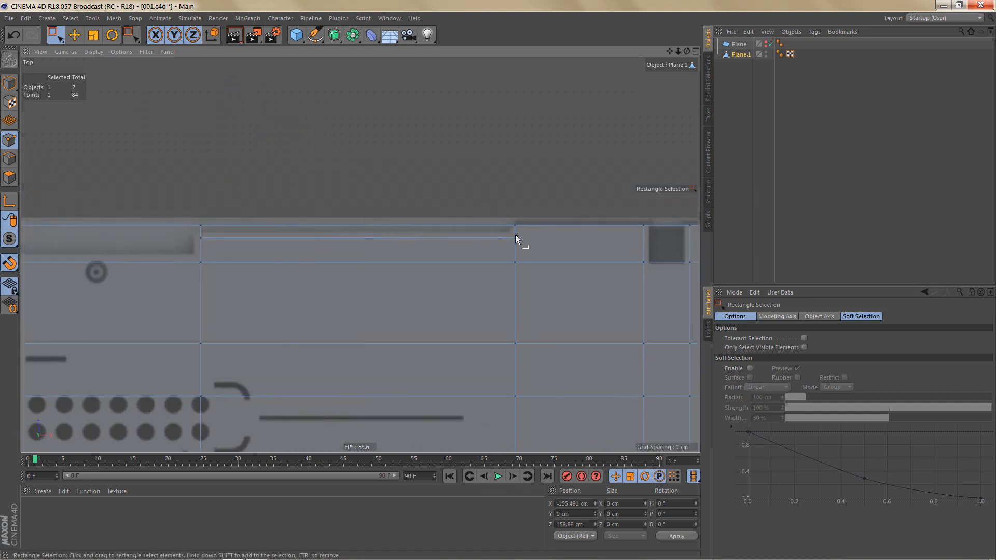
scroll(516, 238, "up", 2)
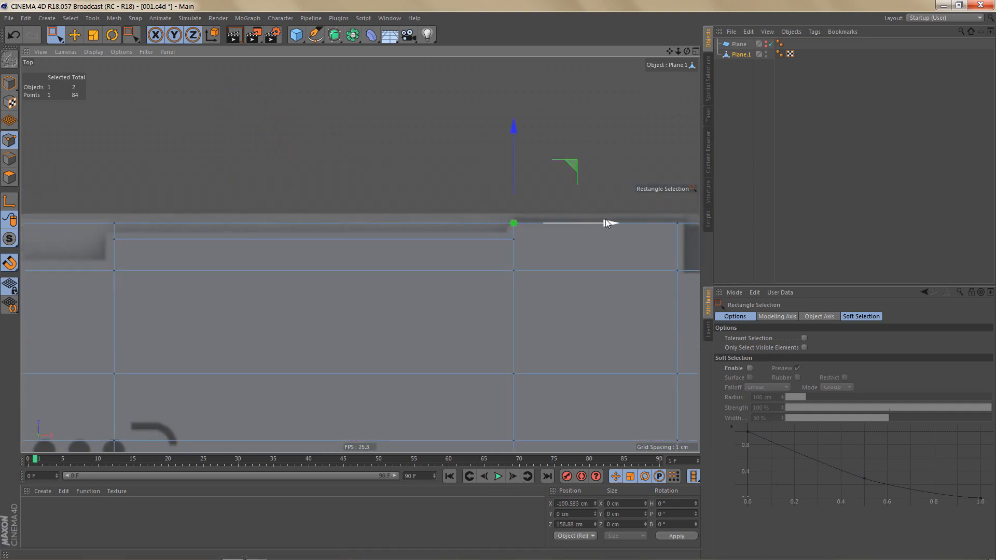
left_click_drag(605, 223, 617, 224)
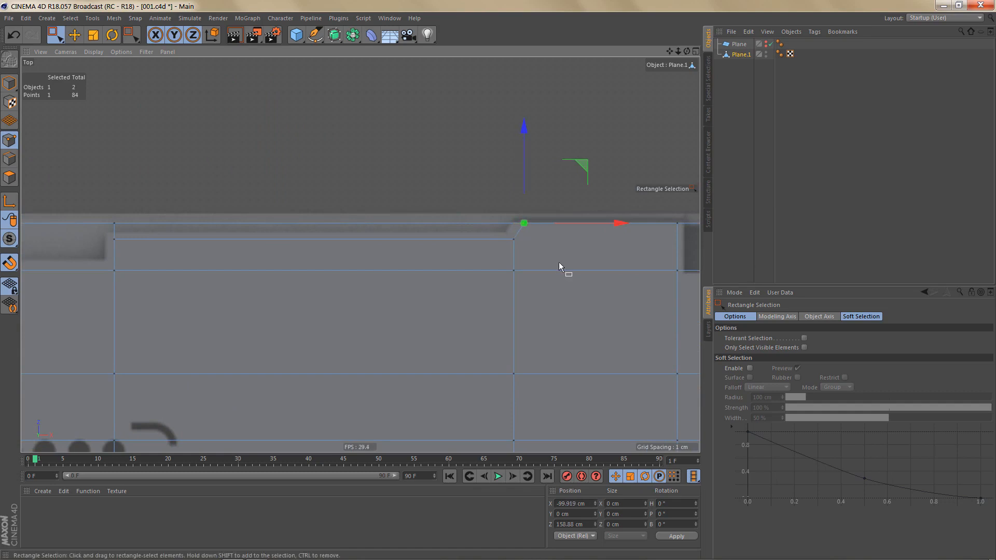
Select the two points below the dark square and the point at the same line's right end, and lower them to Z 155.205 cm.
middle_click_drag(407, 244, 249, 250, "alt")
right_click_drag(235, 281, 231, 288, "alt")
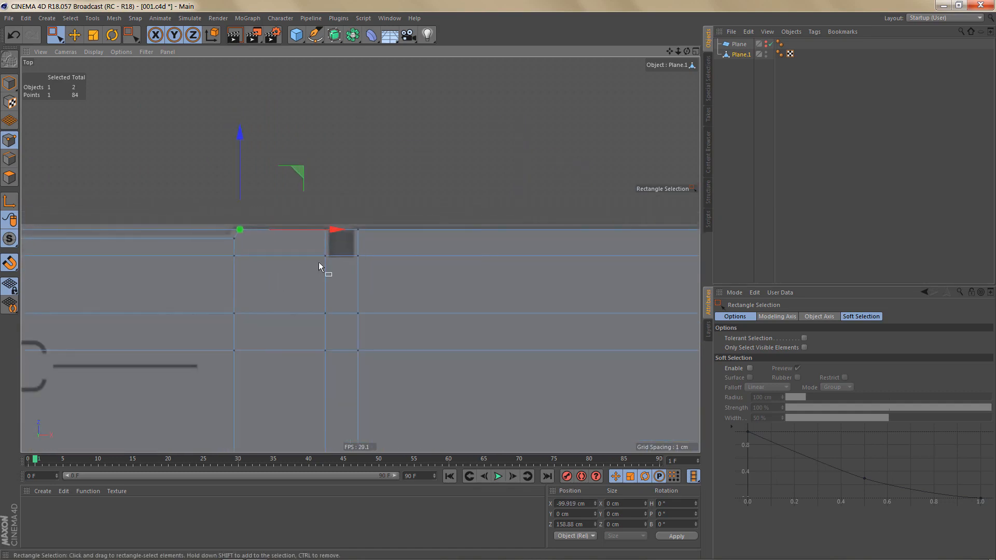
left_click_drag(311, 250, 379, 265)
middle_click_drag(360, 254, 178, 218, "alt")
scroll(261, 251, "down", 5)
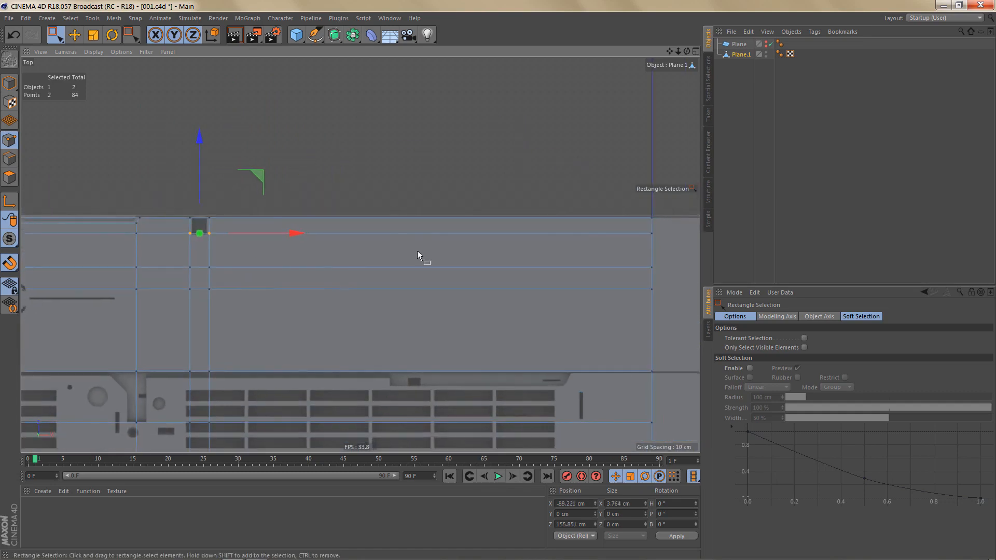
left_click_drag(659, 240, 657, 240, "shift")
scroll(218, 273, "up", 5)
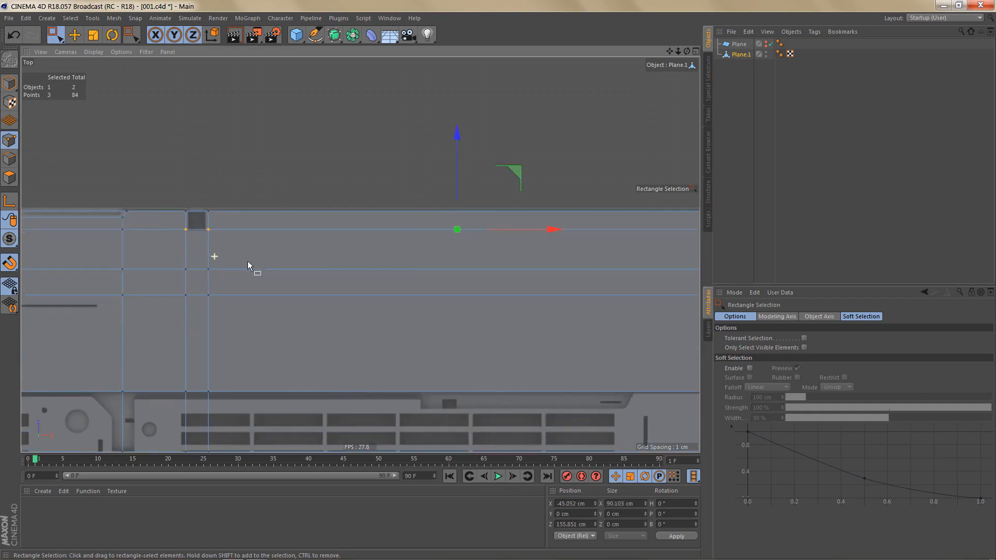
left_click_drag(603, 119, 604, 125)
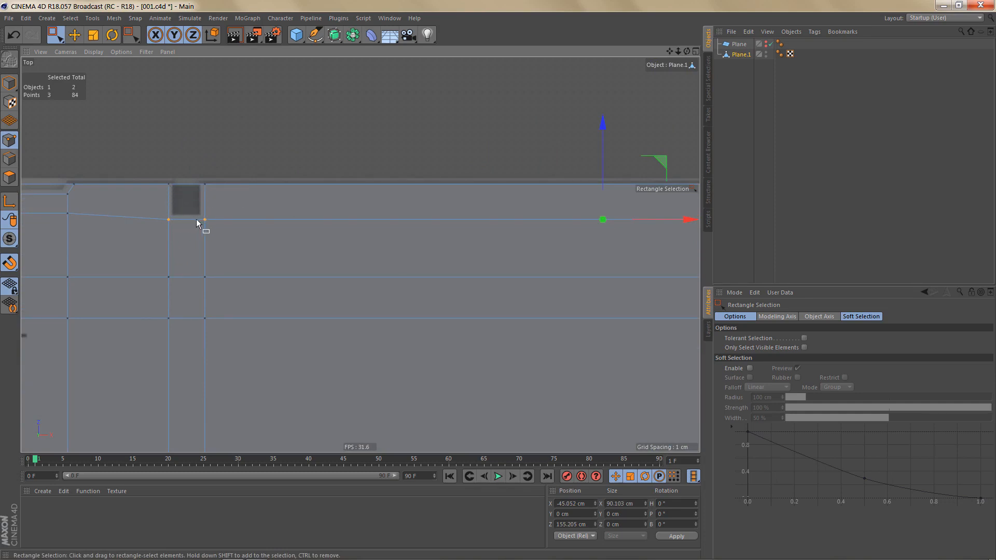
Select the three edges around the dark square and slide a cloned copy inward to its outline with Edge Slide at -11.3 % offset.
middle_click_drag(196, 219, 312, 225, "alt")
scroll(312, 231, "up", 3)
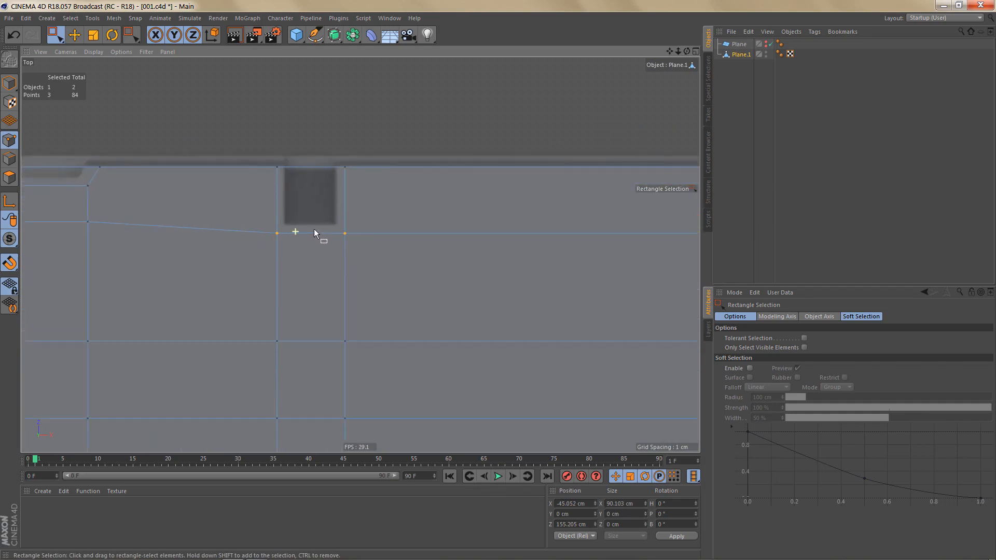
scroll(314, 233, "up", 1)
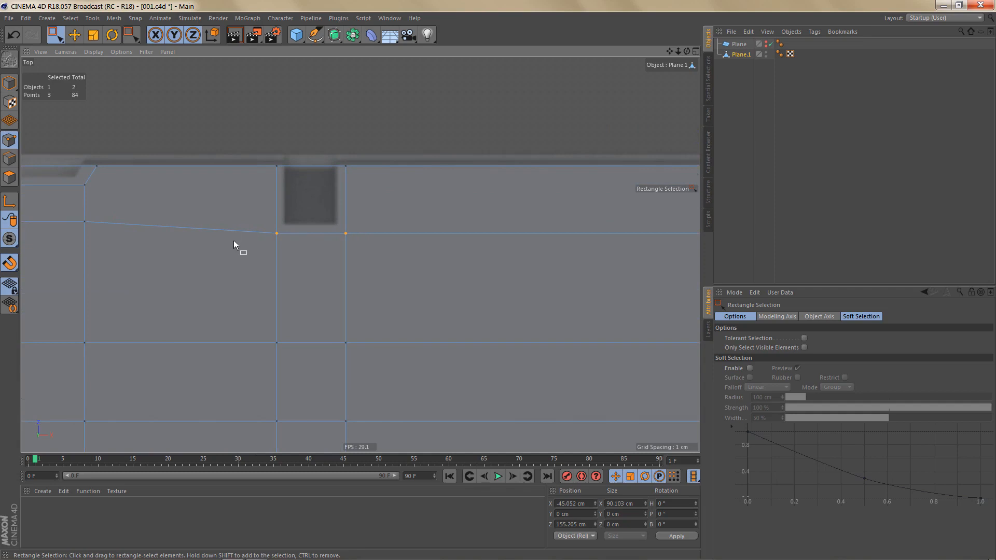
key("Return")
key("0")
left_click_drag(261, 155, 299, 265)
left_click_drag(248, 219, 357, 249, "shift")
left_click_drag(334, 157, 343, 256, "shift")
key("m")
key("o")
scroll(249, 254, "up", 2)
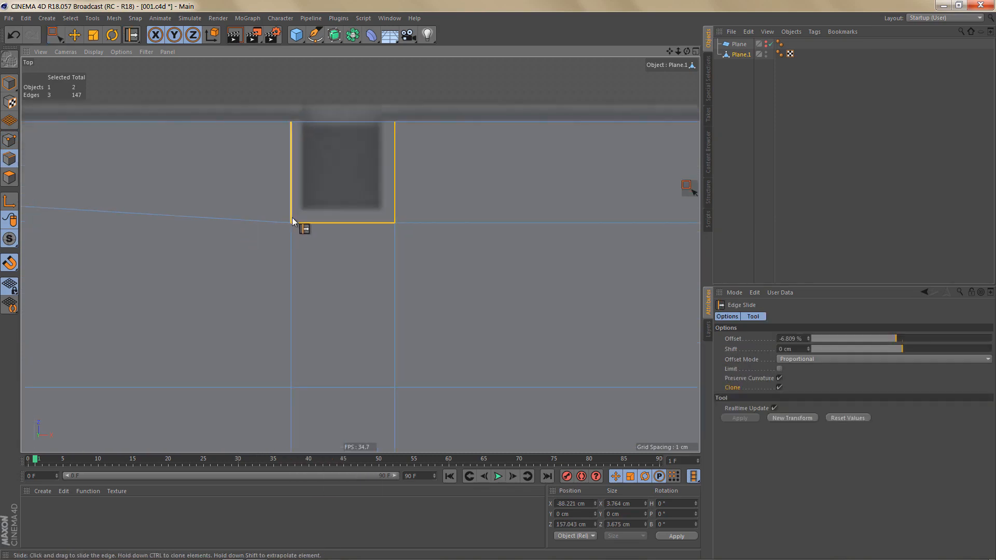
left_click_drag(296, 210, 304, 209)
scroll(345, 256, "down", 5)
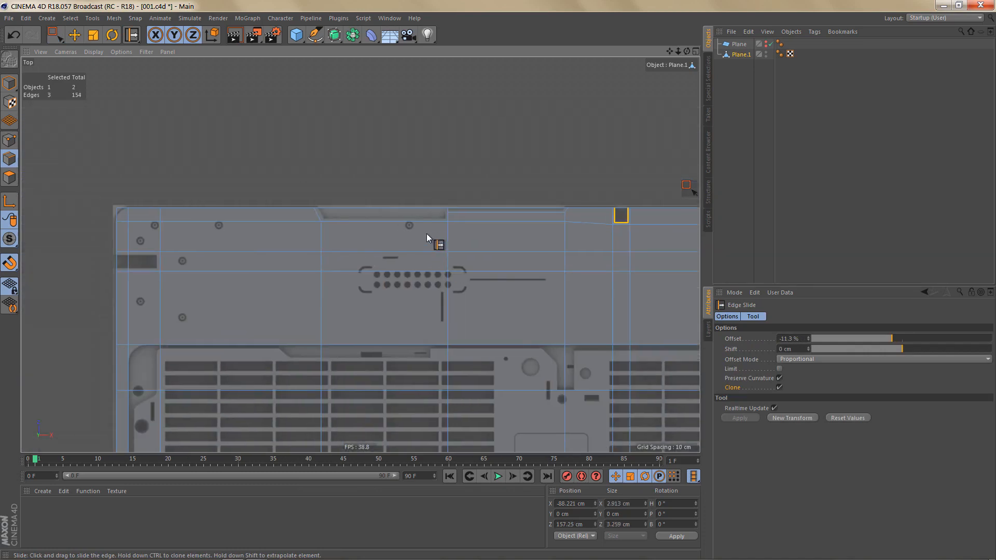
scroll(467, 214, "up", 3)
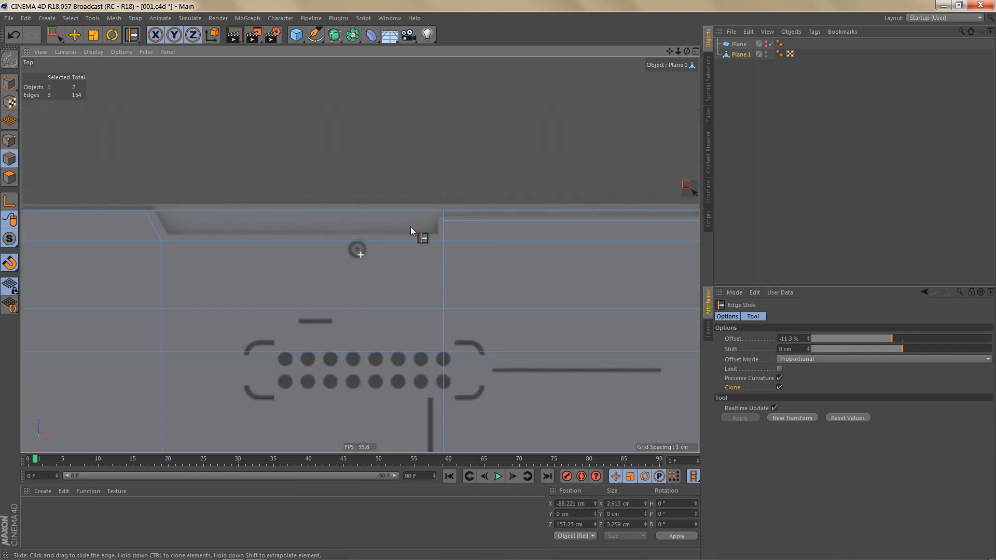
Select the deep and thin recess polygons along the top edge and melt them into a single polygon.
scroll(410, 227, "up", 2)
middle_click_drag(364, 207, 272, 210, "alt")
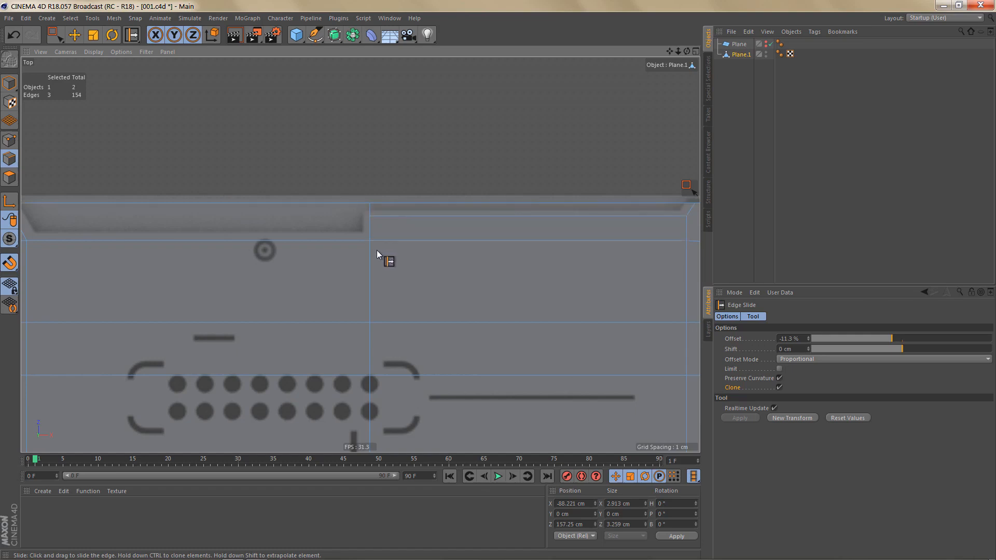
mouse_move(354, 242)
middle_mouse_down("alt")
mouse_move(382, 248)
mouse_move(342, 241)
middle_mouse_up("alt")
key("Return")
key("9")
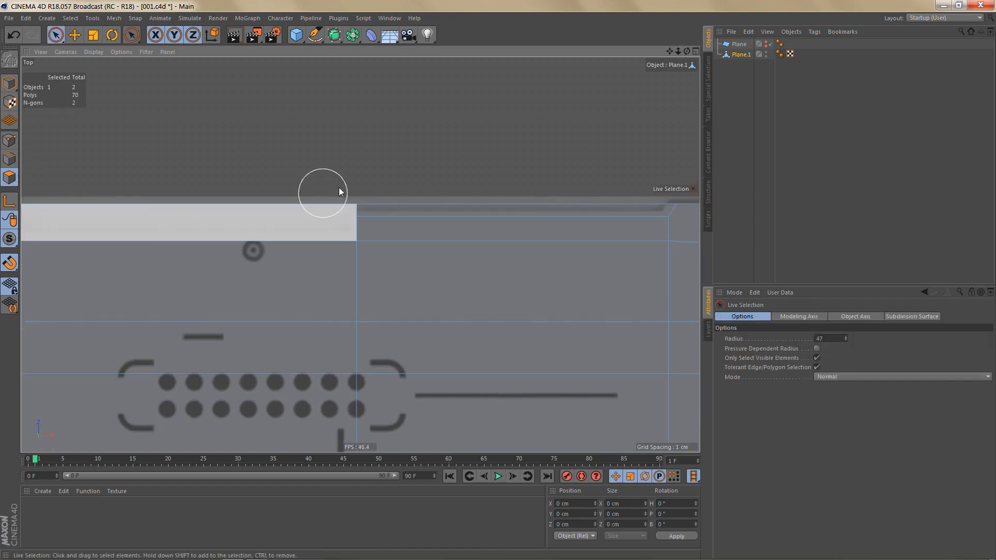
left_click(339, 192)
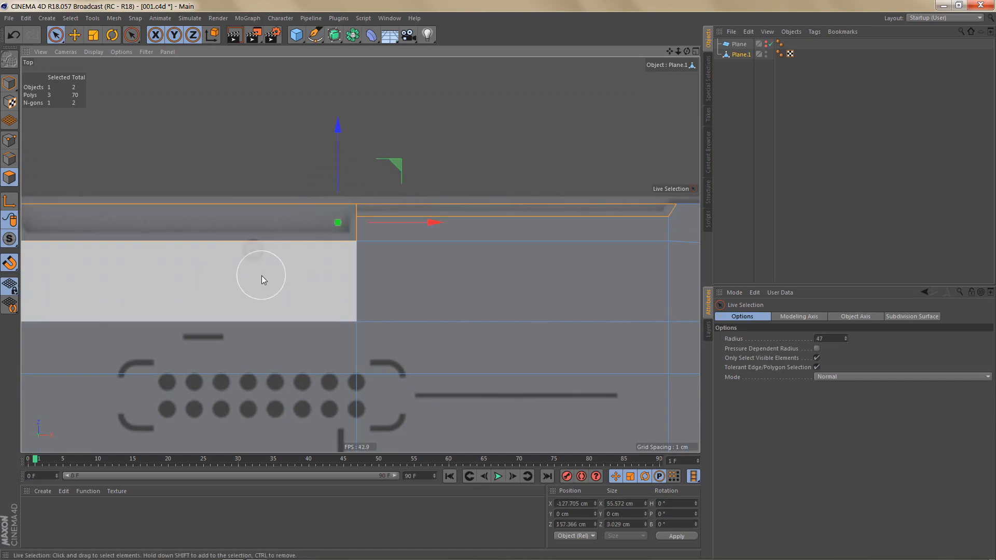
key("u")
key("z")
Select the five edges along the recess's slanted ends, step and lower lines, and slide a cloned copy inward at -3.163 % offset.
key("8")
middle_click_drag(286, 257, 377, 253, "alt")
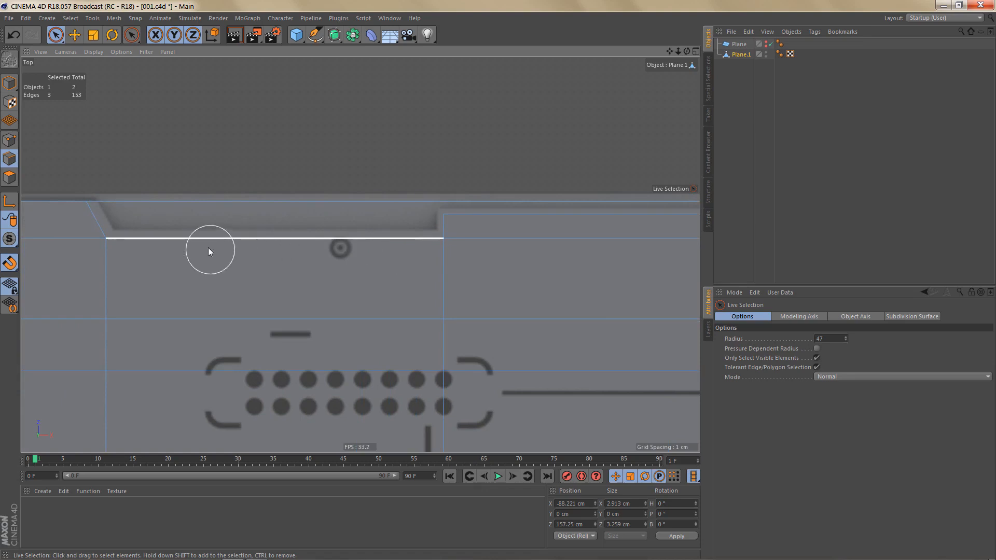
middle_click_drag(291, 144, 274, 149)
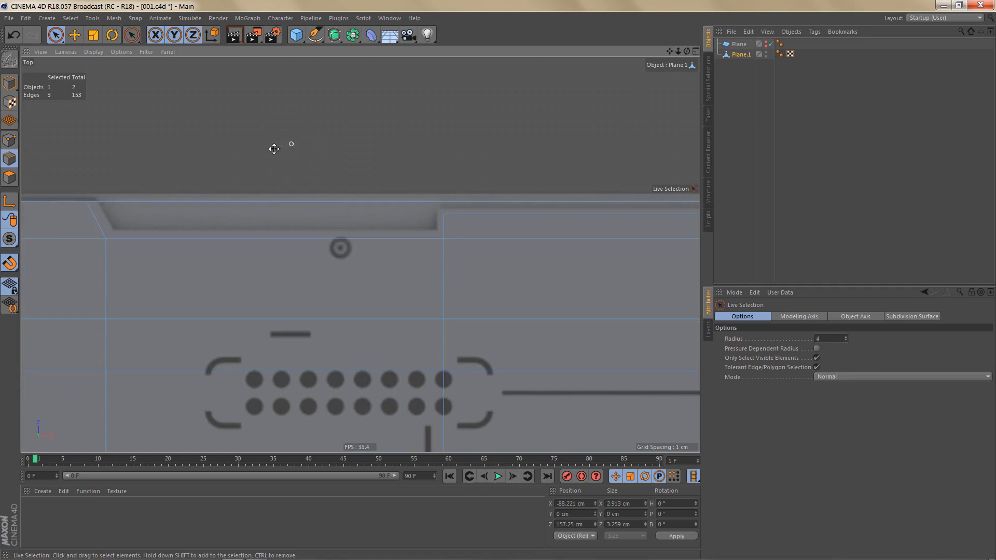
mouse_move(82, 225)
left_mouse_down()
mouse_move(161, 239)
mouse_move(471, 214)
left_mouse_up()
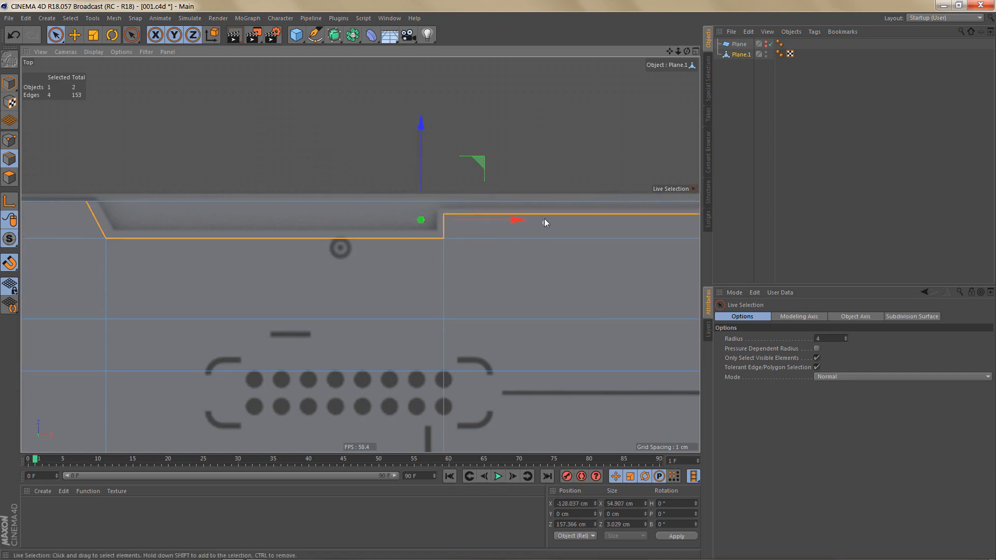
middle_click_drag(544, 223, 437, 283, "alt")
scroll(343, 300, "up", 2)
key("m")
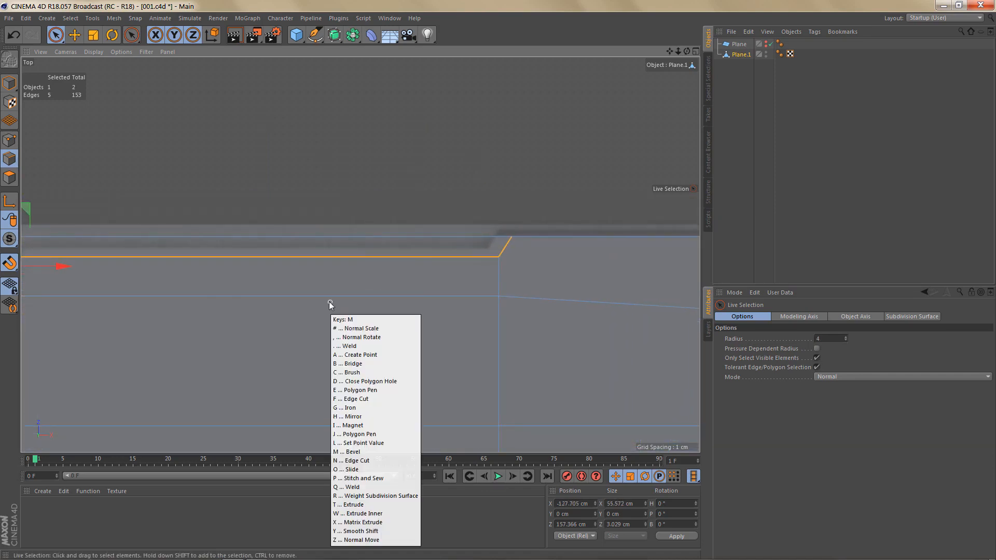
key("o")
scroll(352, 292, "up", 1)
scroll(352, 292, "up", 1)
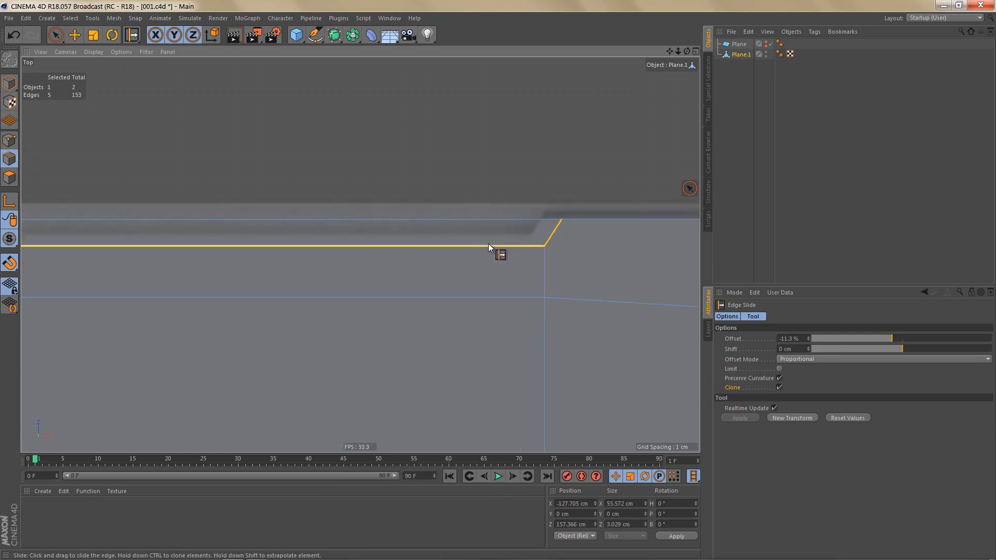
mouse_move(487, 244)
left_mouse_down()
mouse_move(375, 221)
mouse_move(388, 225)
left_mouse_up()
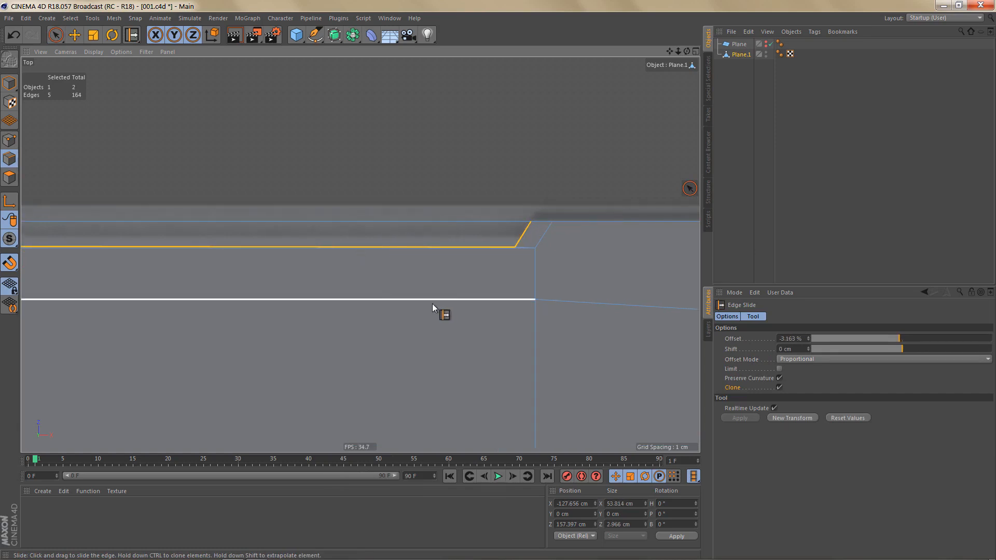
Raise the thin recess's cloned lower edge to Z 158.296 cm to match the reference shading.
key("e")
scroll(505, 223, "up", 5)
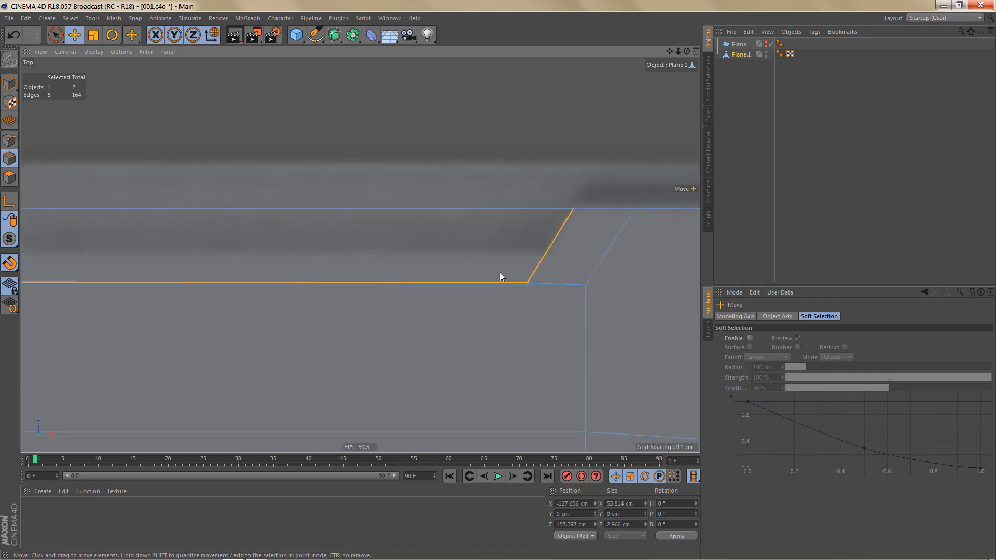
scroll(292, 293, "up", 3)
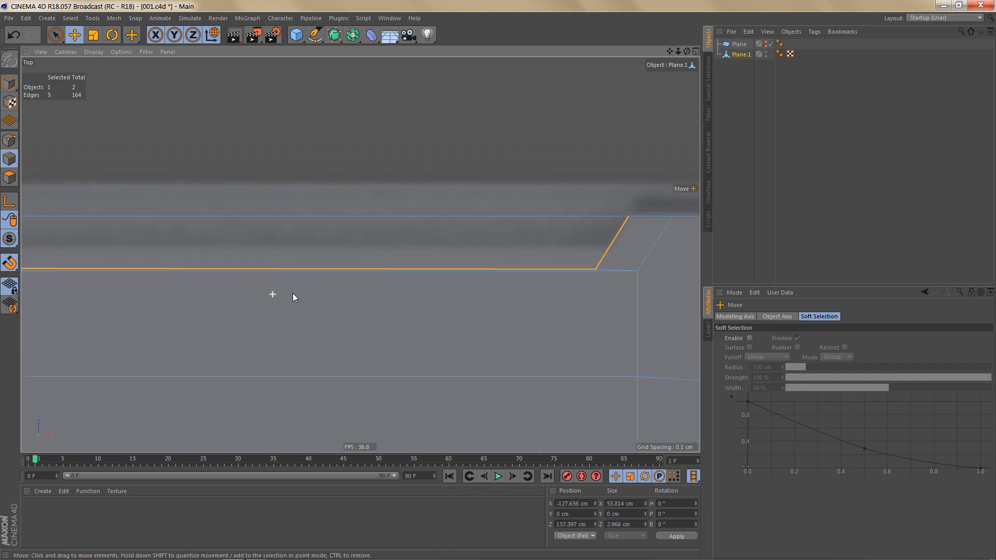
left_click(316, 268)
scroll(381, 298, "down", 3)
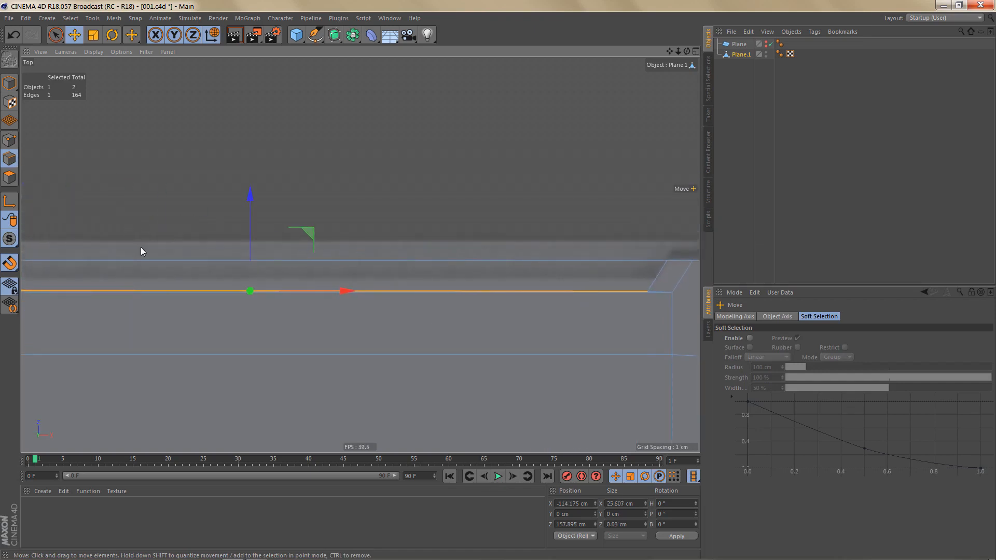
left_click_drag(250, 202, 250, 184)
Scale the thin recess's cloned lower edge along Z to a size of 0 cm so it is level.
middle_click_drag(270, 283, 358, 241, "alt")
right_click_drag(387, 205, 384, 220, "alt")
left_click(632, 522)
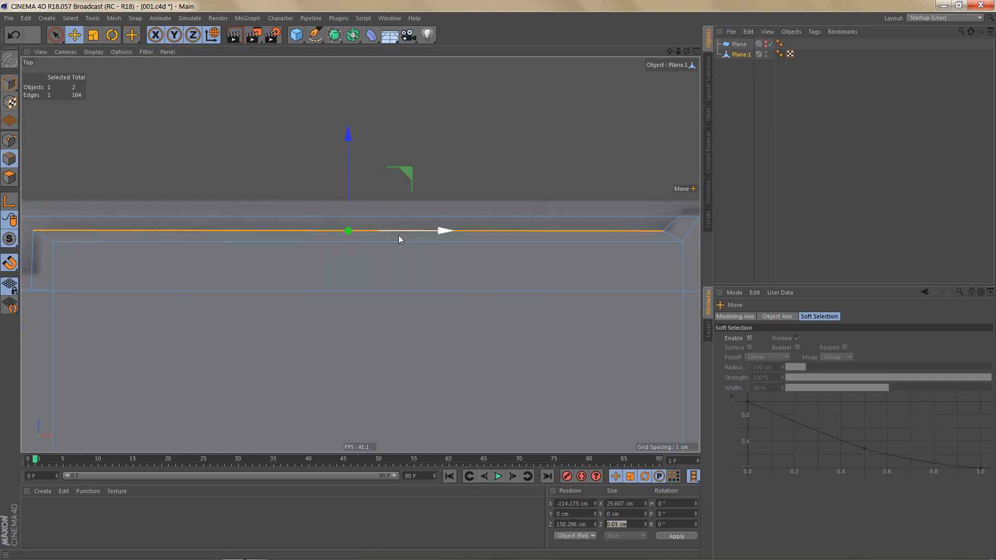
middle_click_drag(249, 199, 282, 213, "alt")
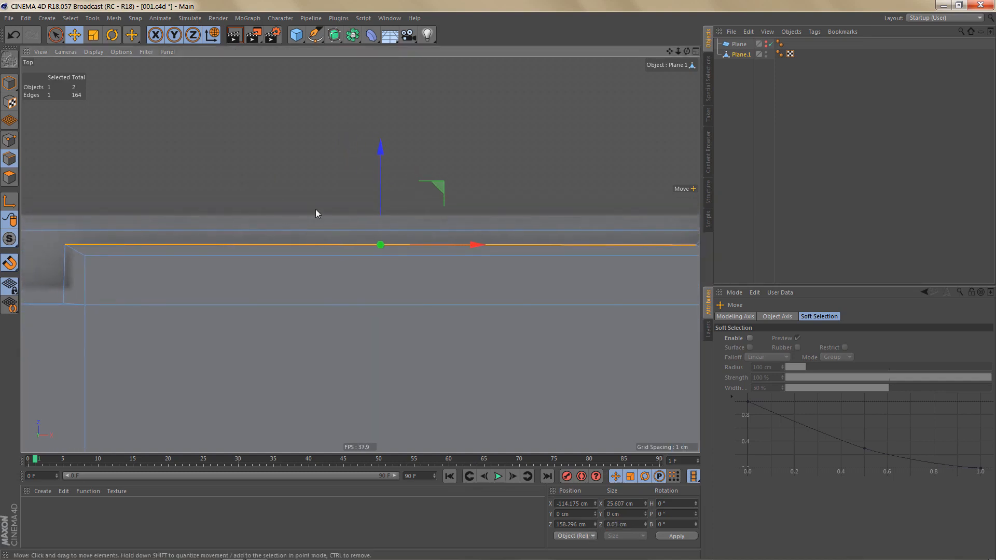
key("t")
key("w")
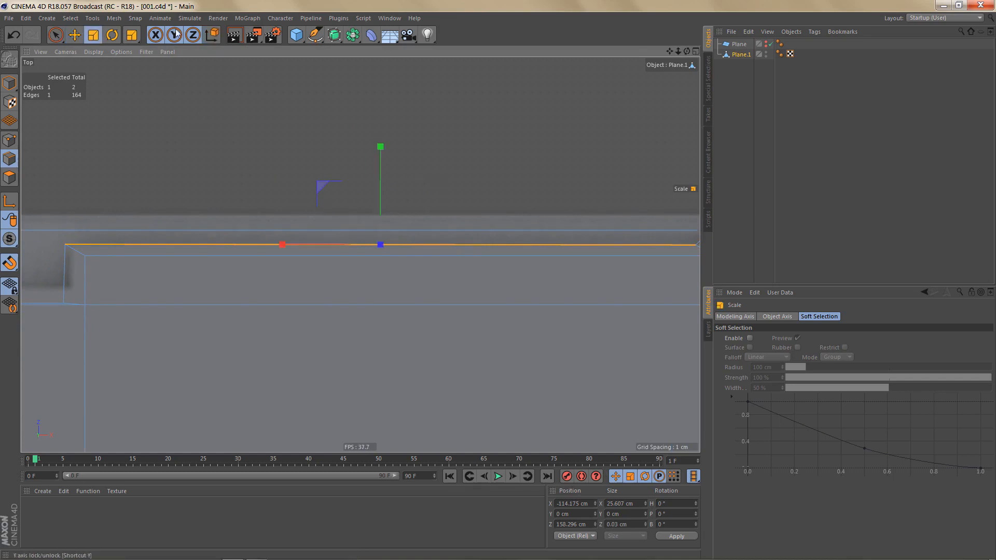
key("w")
scroll(351, 206, "up", 2)
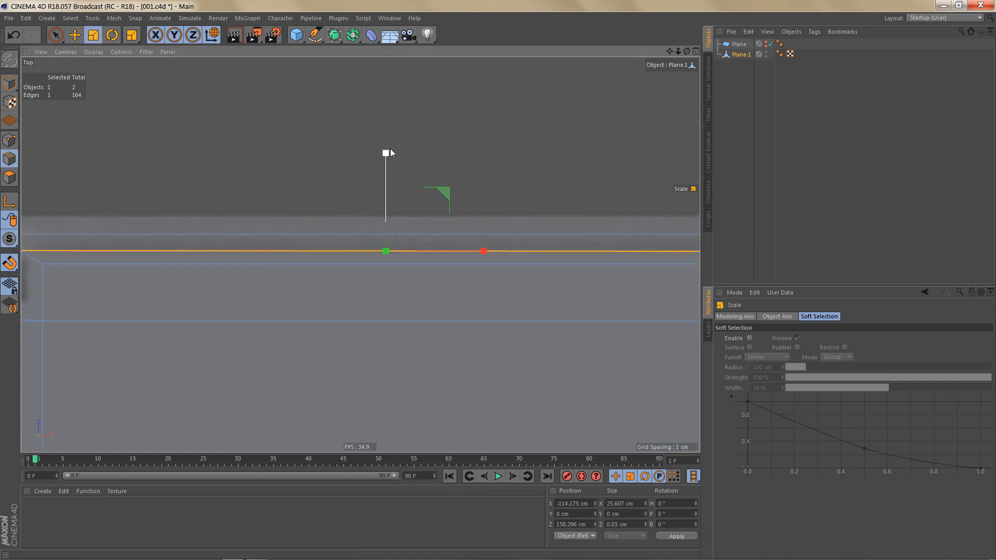
left_click_drag(388, 154, 382, 253)
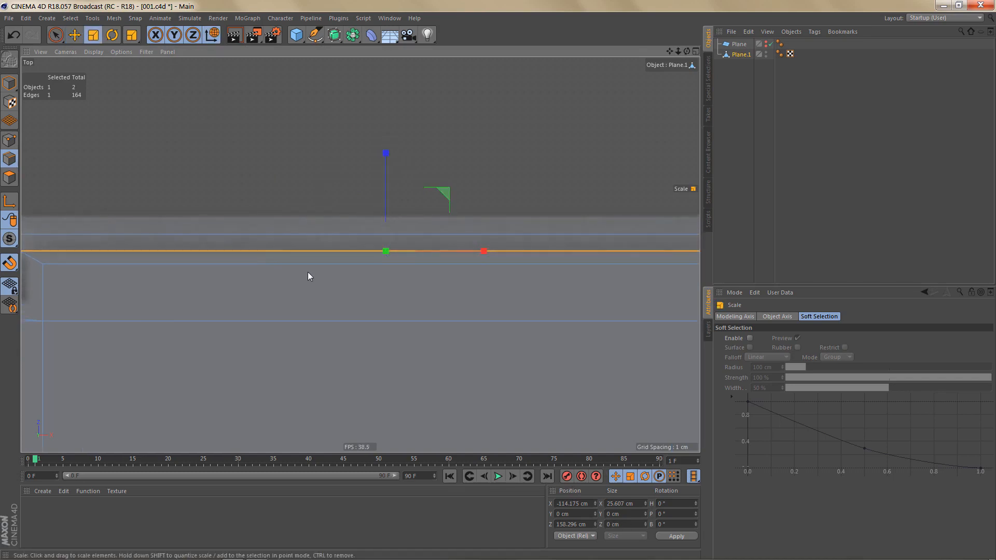
Move the cloned vertical edge at the recess step to X -126.753 cm and flatten its X size to 0 cm.
scroll(615, 237, "up", 5)
scroll(372, 260, "up", 2)
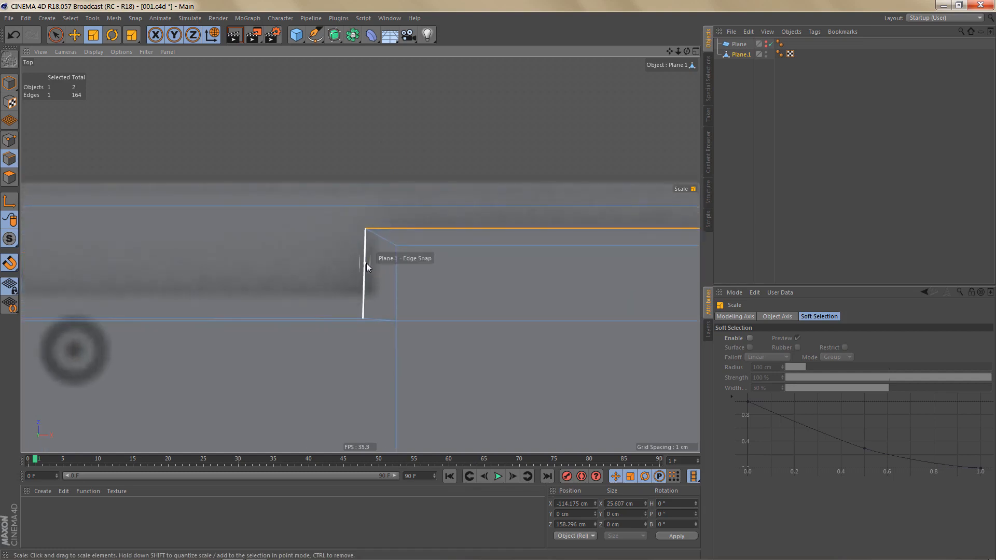
left_click(367, 263)
key("e")
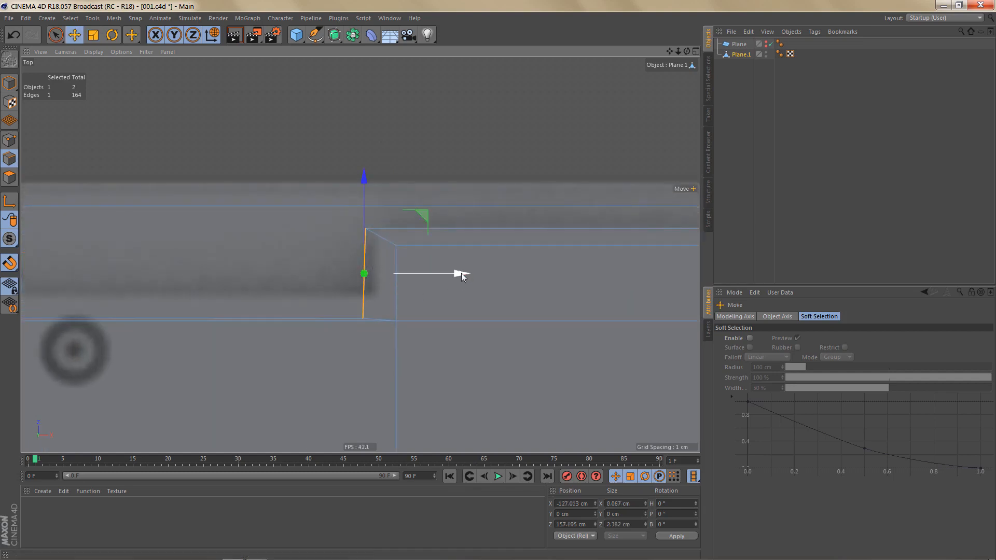
left_click_drag(462, 273, 375, 273)
key("t")
Select the deep recess's cloned lower edge and raise it to Z 156.57 cm to follow the recess floor.
scroll(378, 277, "down", 3)
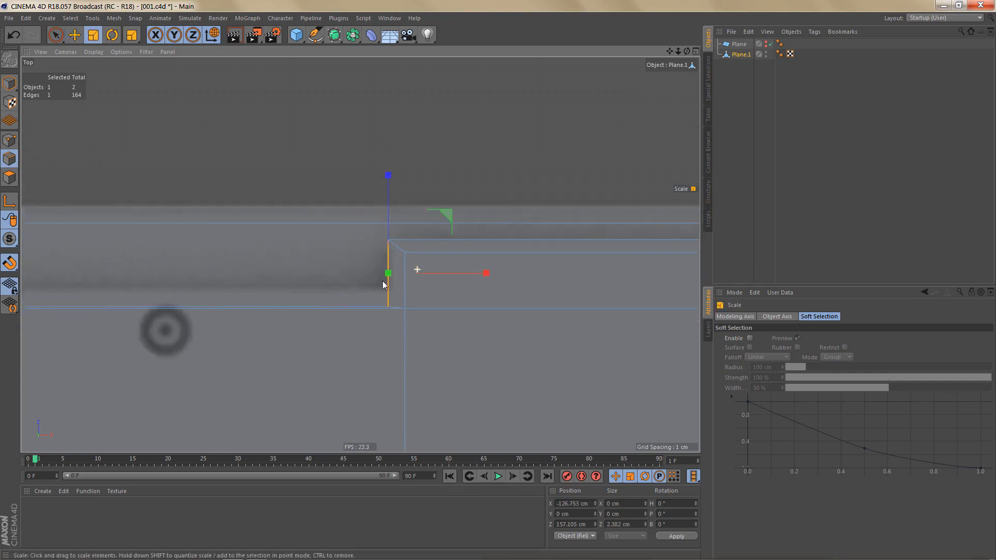
left_click(316, 301)
scroll(271, 301, "up", 2)
middle_click_drag(210, 292, 419, 293, "alt")
key("e")
left_click_drag(236, 213, 242, 190)
Move the inner corner point at the foot of the deep recess's slanted end to X -153.193 cm.
right_click_drag(290, 218, 263, 245, "alt")
middle_click_drag(263, 245, 668, 235, "alt")
scroll(506, 231, "up", 5)
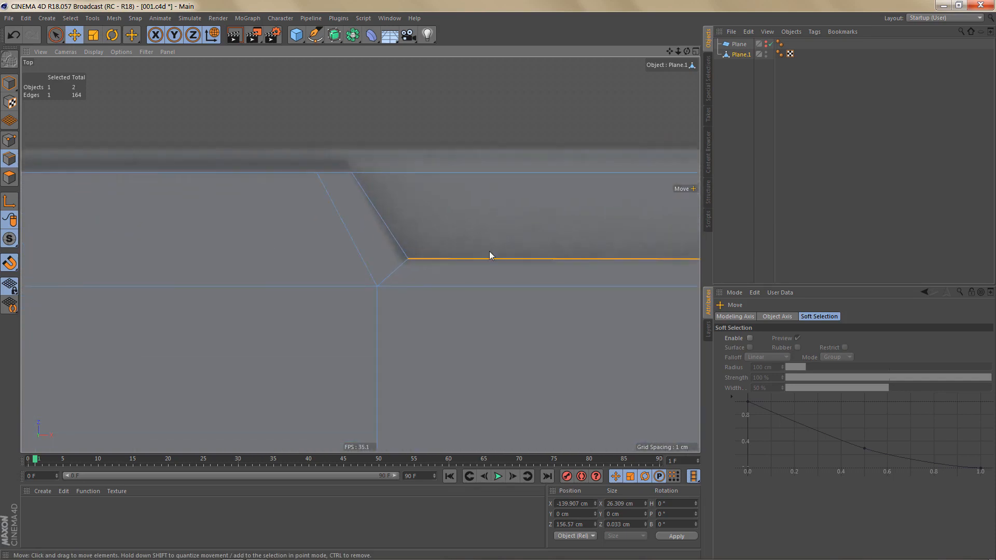
key("Return")
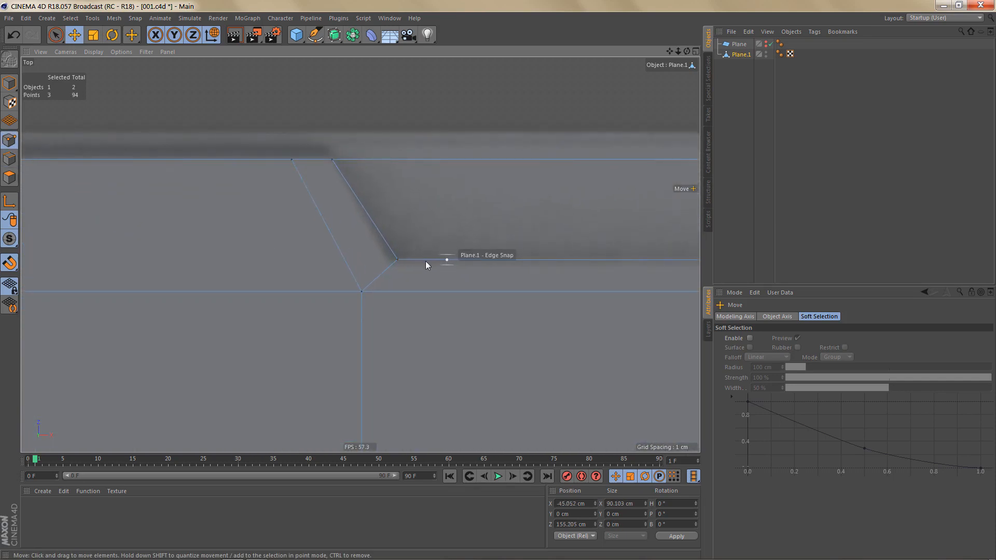
key("0")
left_click_drag(389, 250, 425, 272)
left_click_drag(490, 260, 481, 260)
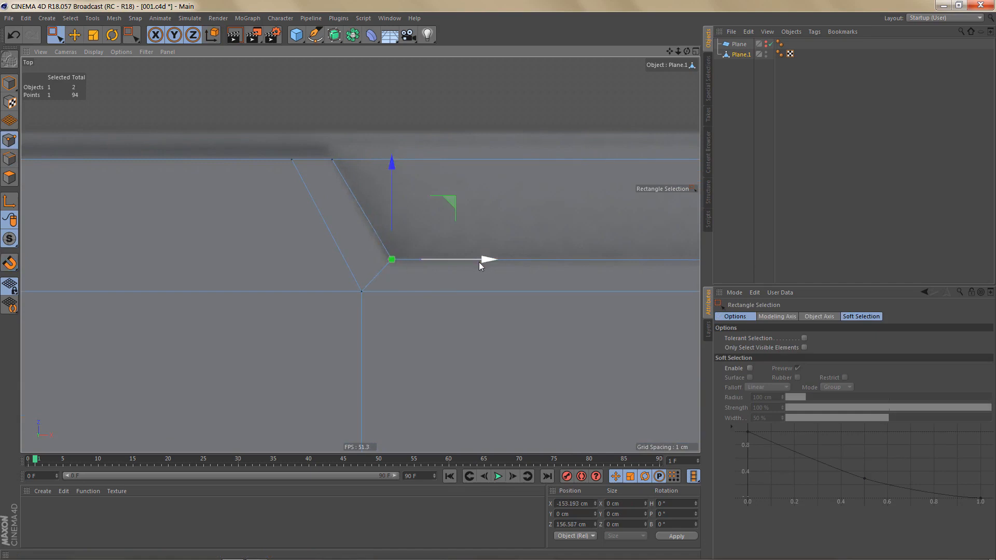
Delete the top-edge point beside the recess step and line-cut vertically from the step's inner upper corner to the top edge.
scroll(369, 284, "down", 1)
scroll(370, 284, "down", 2)
middle_click_drag(446, 287, 138, 291, "alt")
scroll(337, 279, "down", 5)
scroll(306, 288, "down", 1)
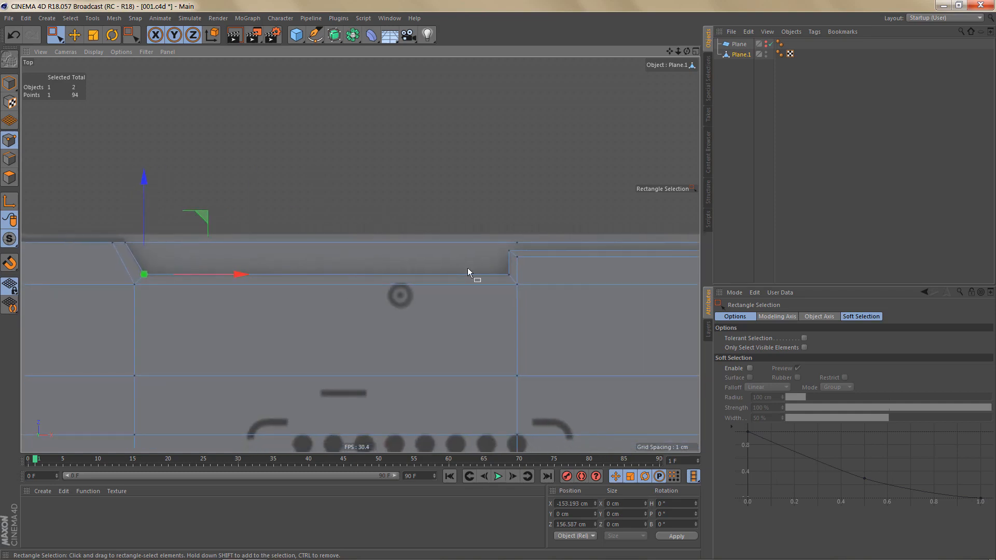
scroll(527, 263, "up", 2)
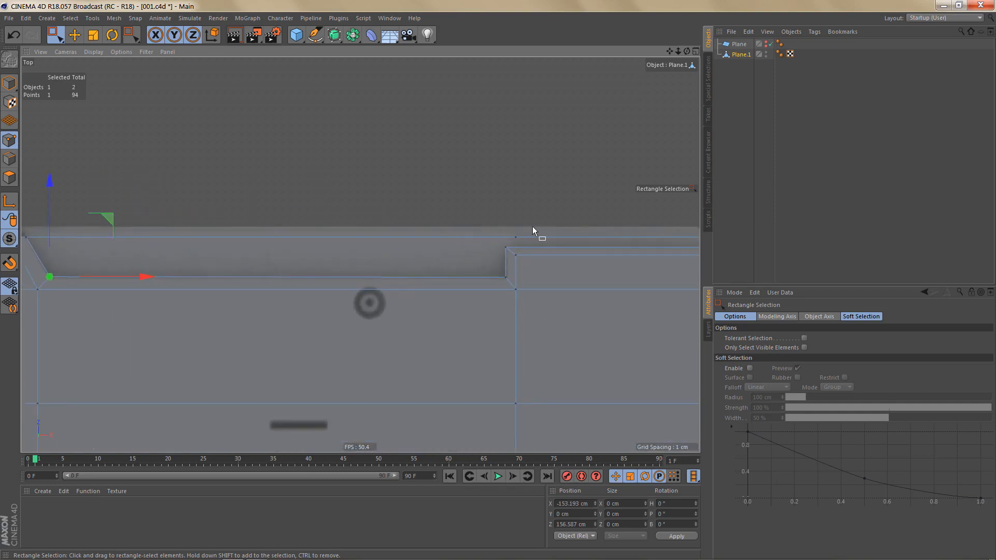
left_click_drag(508, 226, 527, 240)
key("Delete")
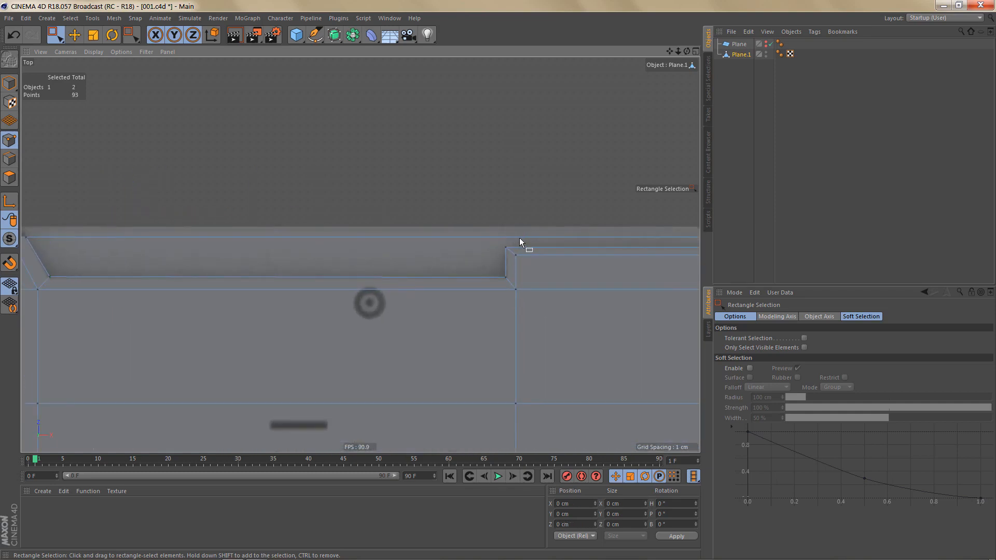
key("k")
key("k")
scroll(514, 234, "up", 2)
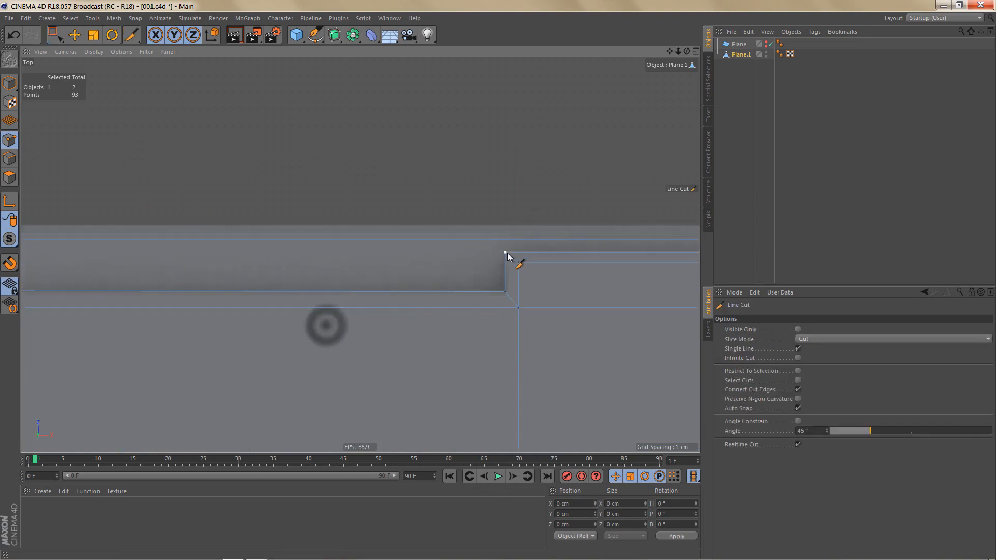
Cut a diagonal line from the deep recess's inner slanted corner up across the top edge.
middle_click_drag(429, 291, 644, 255)
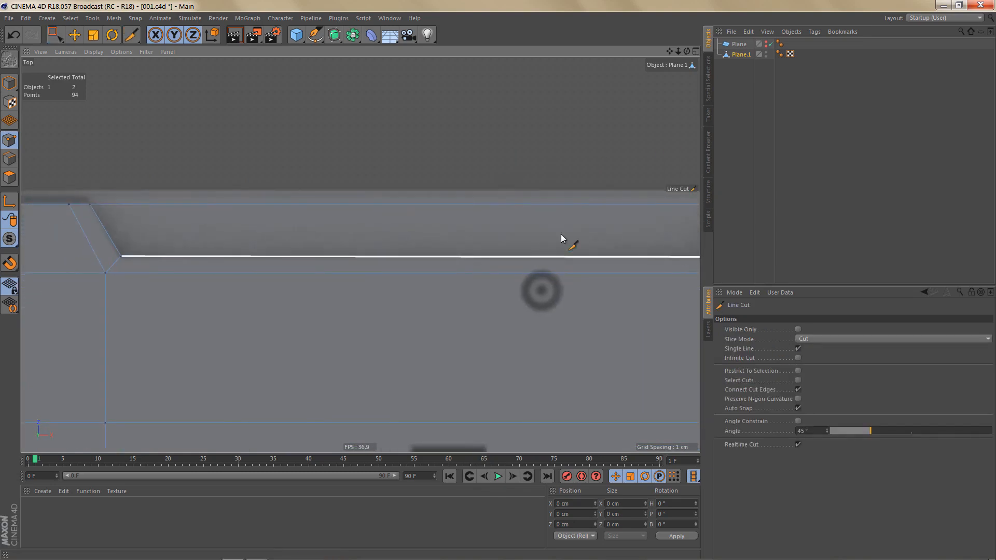
left_click(121, 256)
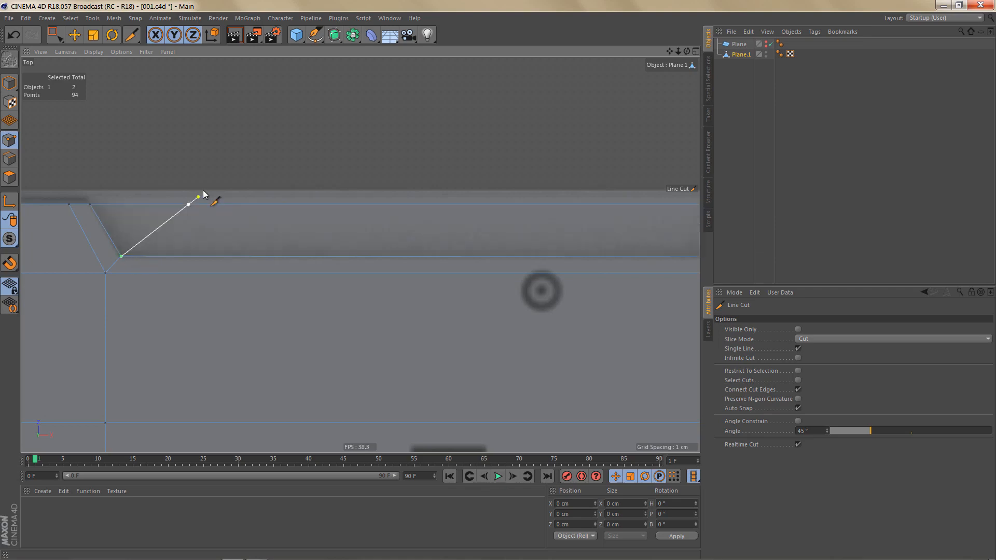
left_click(205, 176)
Cut a horizontal line from the step's inner upper corner across the deep recess to the diagonal edge.
scroll(180, 239, "down", 3)
middle_click_drag(241, 248, 217, 265, "alt")
left_click(555, 240)
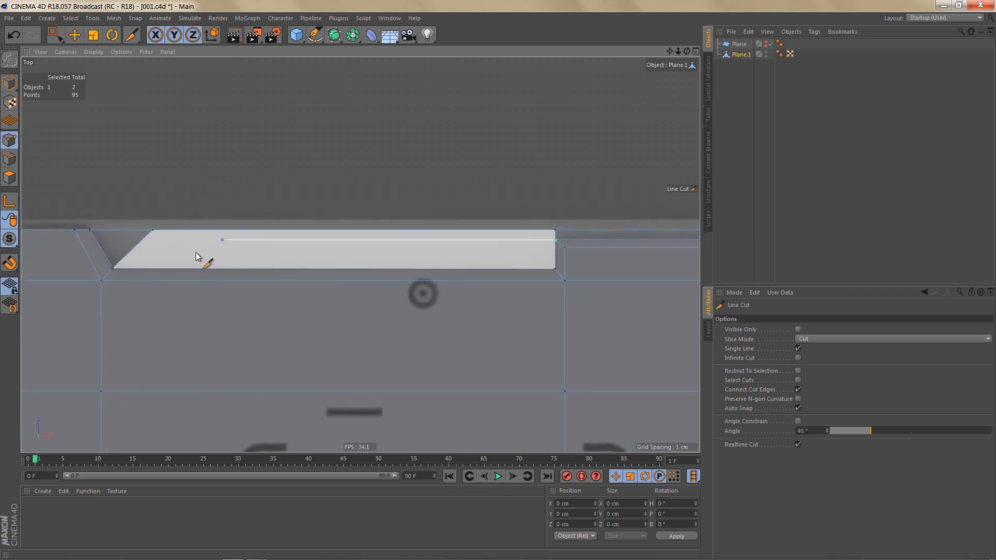
left_click(133, 244)
scroll(136, 251, "up", 3)
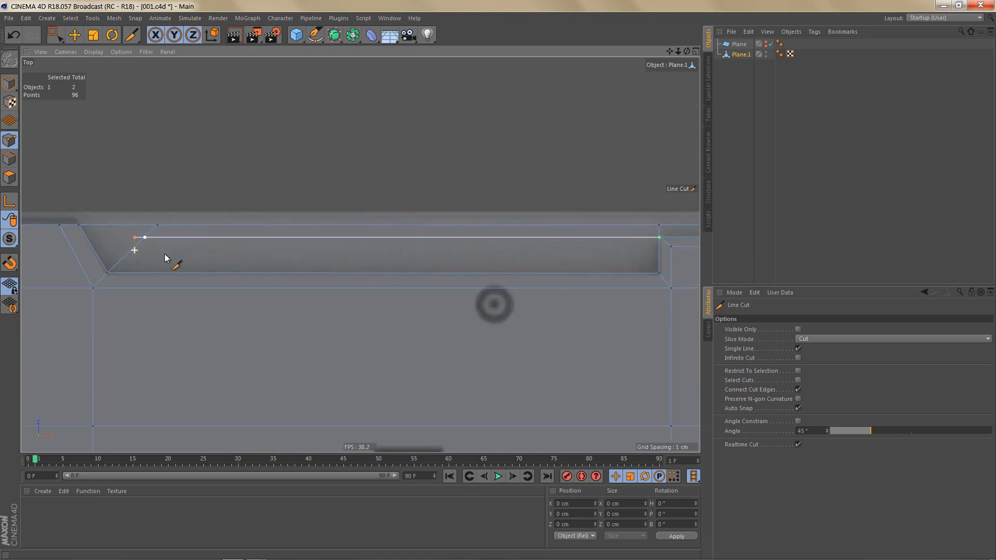
key("space")
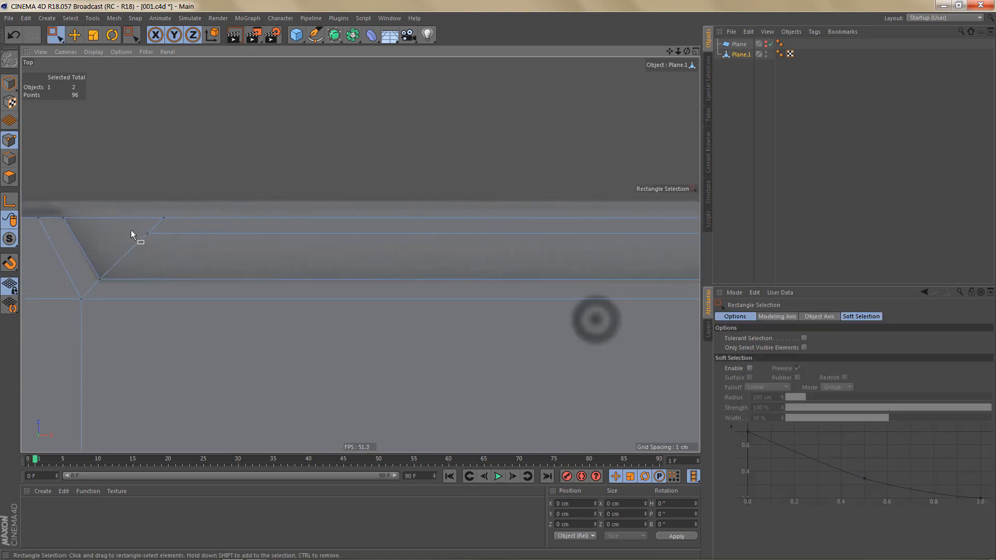
Select the point where the horizontal cut meets the diagonal and move it to X -150.83 cm.
left_click_drag(130, 229, 166, 245)
left_click_drag(235, 235, 257, 235)
scroll(257, 234, "down", 3)
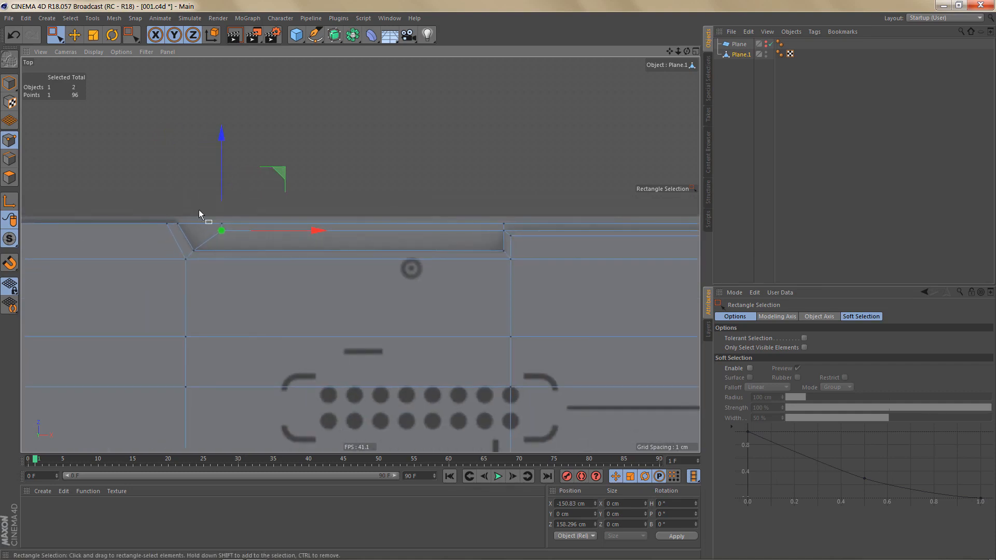
scroll(449, 242, "down", 3)
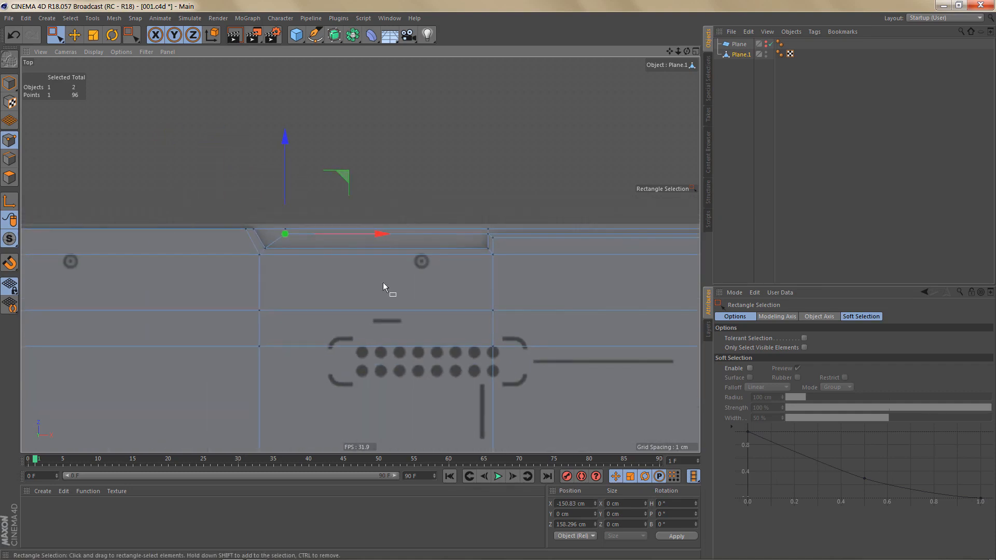
middle_click_drag(340, 272, 530, 248, "alt")
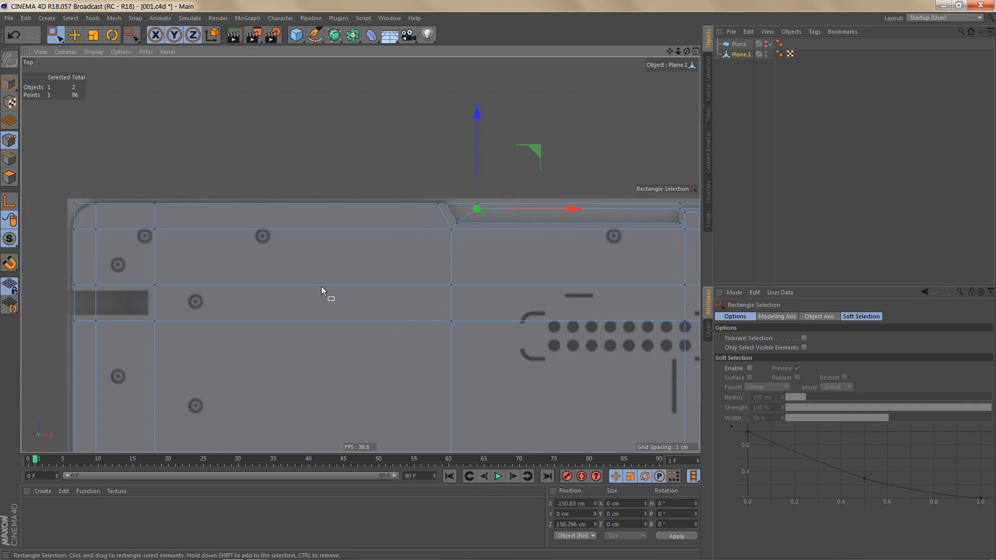
Slide the top-edge point beside the plane's outer corner sideways to where the reference image's corner rounding begins.
middle_click_drag(321, 287, 397, 279, "alt")
scroll(240, 224, "up", 5)
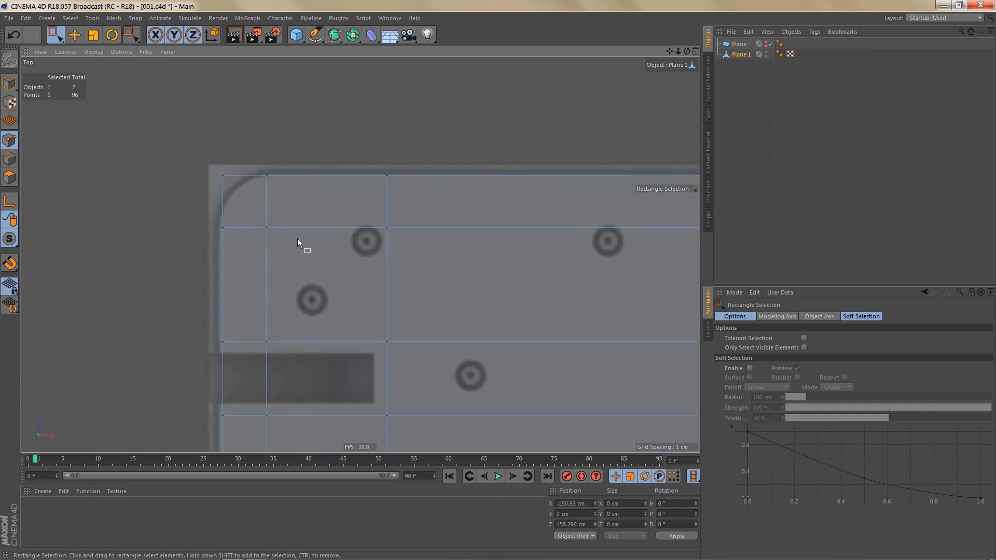
scroll(283, 244, "up", 2)
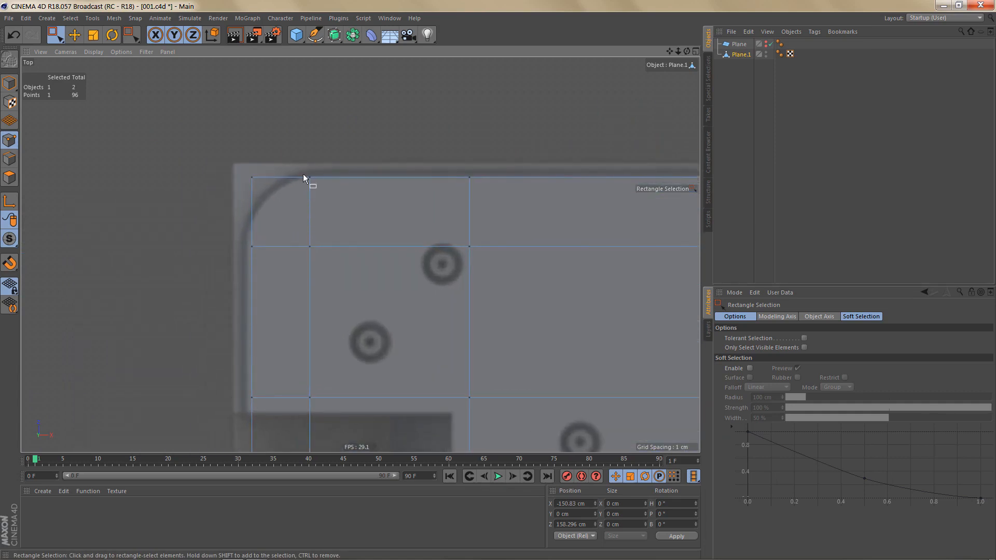
left_click_drag(303, 169, 327, 257)
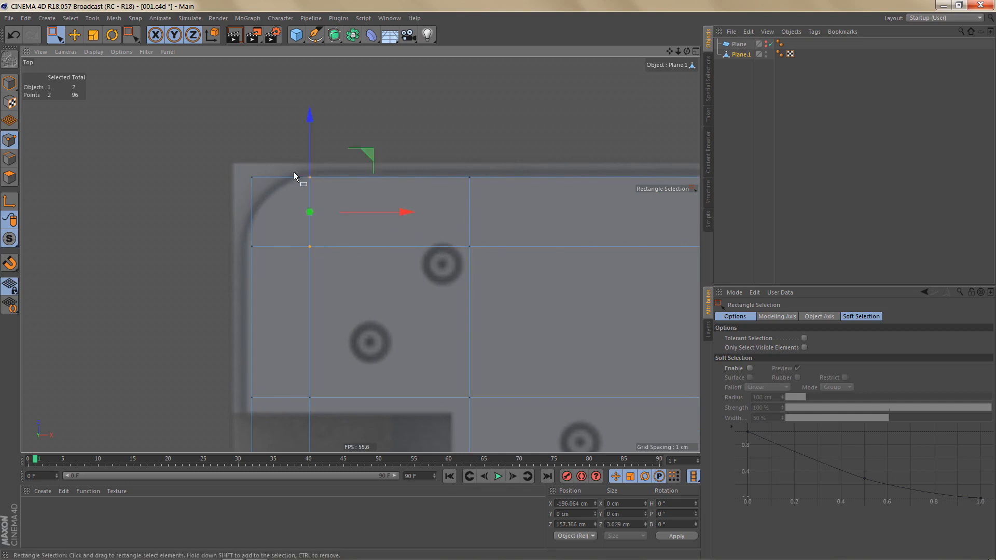
left_click_drag(293, 172, 324, 188)
left_click_drag(410, 178, 425, 177)
Bevel the plane's outer corner point with a 14 cm offset, 10 subdivisions and a round shape to follow the reference curve.
mouse_move(259, 165)
left_mouse_down()
mouse_move(234, 244)
mouse_move(238, 189)
mouse_move(338, 180)
left_mouse_up()
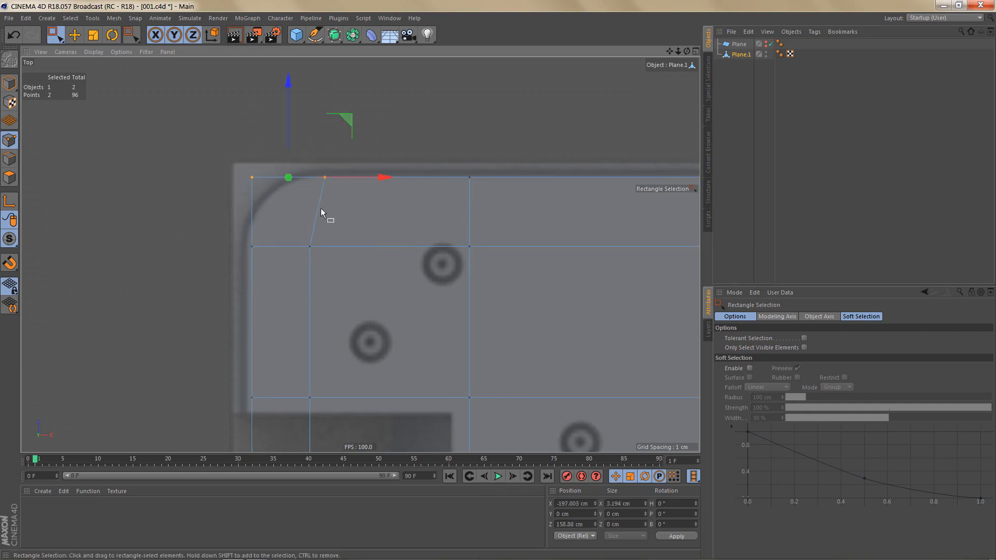
middle_click_drag(303, 230, 297, 232, "alt")
left_click_drag(239, 165, 267, 199)
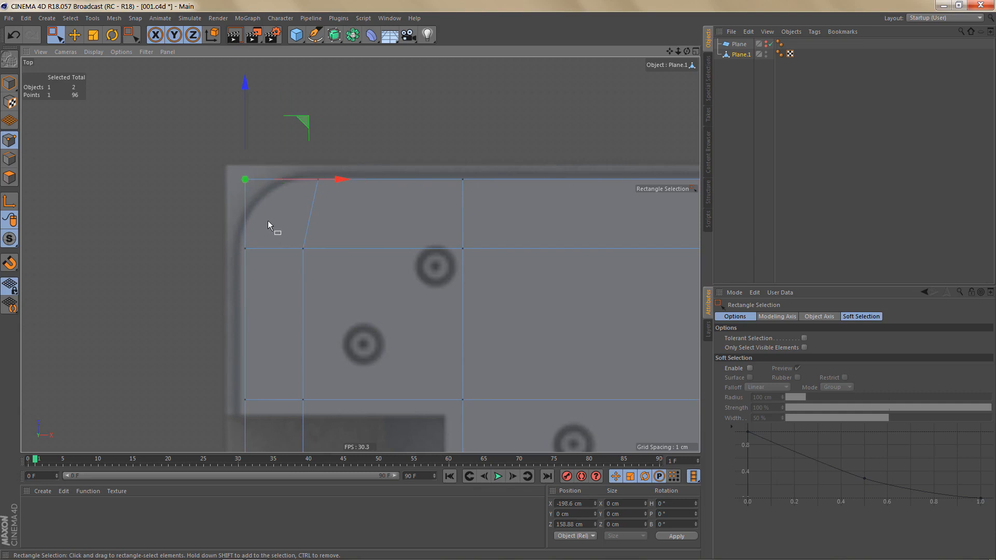
key("m")
key("s")
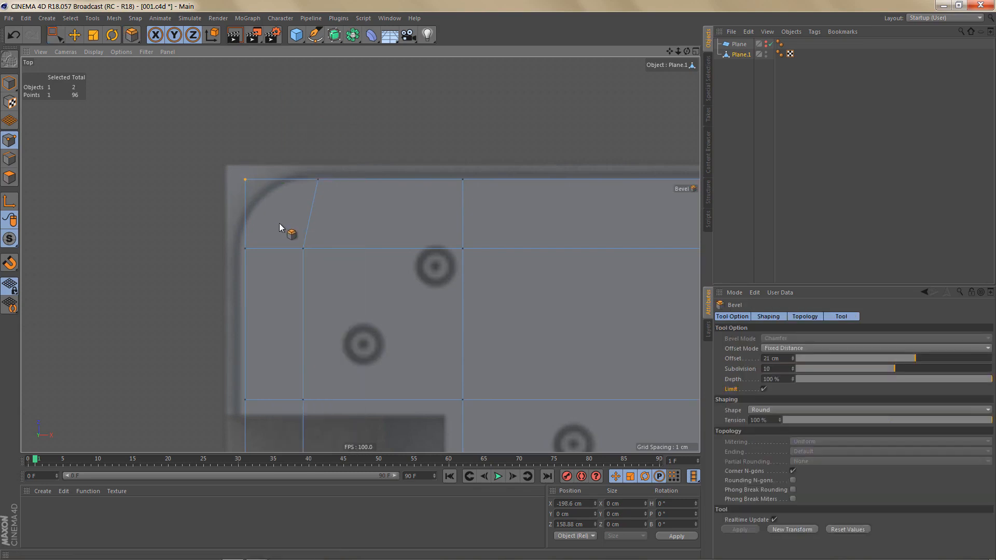
right_click(792, 369)
scroll(329, 211, "up", 1)
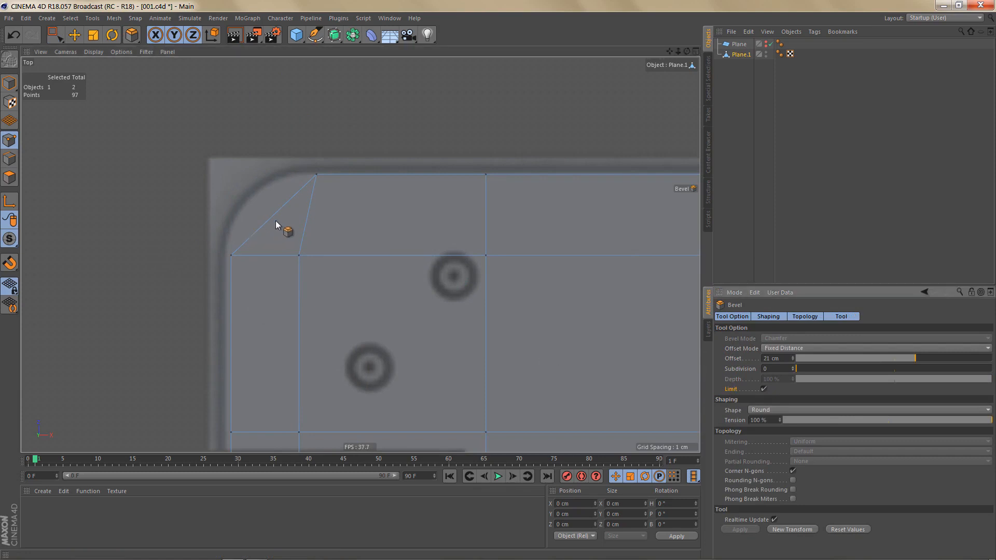
scroll(275, 221, "up", 1)
key("ctrl+z")
left_click_drag(330, 219, 325, 215)
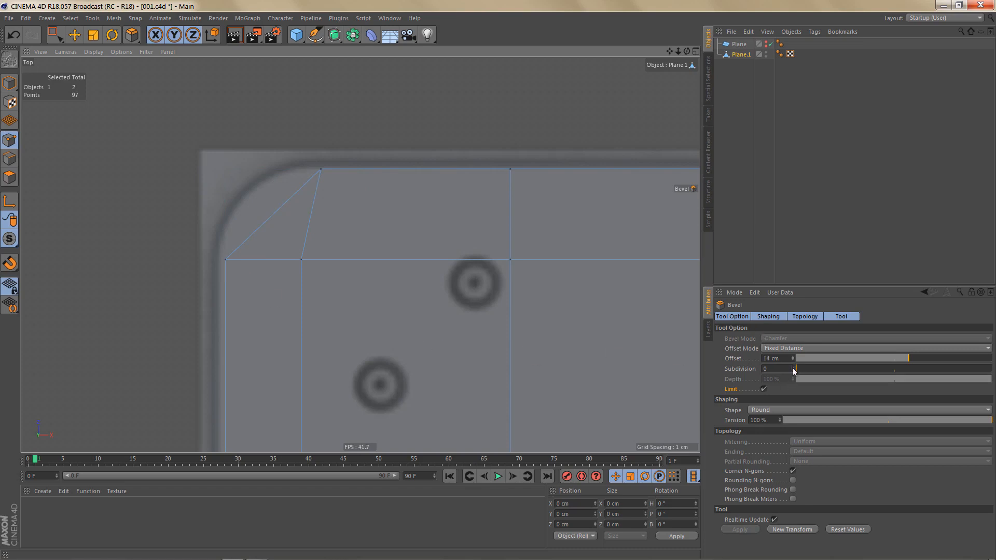
mouse_move(793, 368)
left_mouse_down()
mouse_move(793, 357)
mouse_move(787, 372)
left_mouse_up()
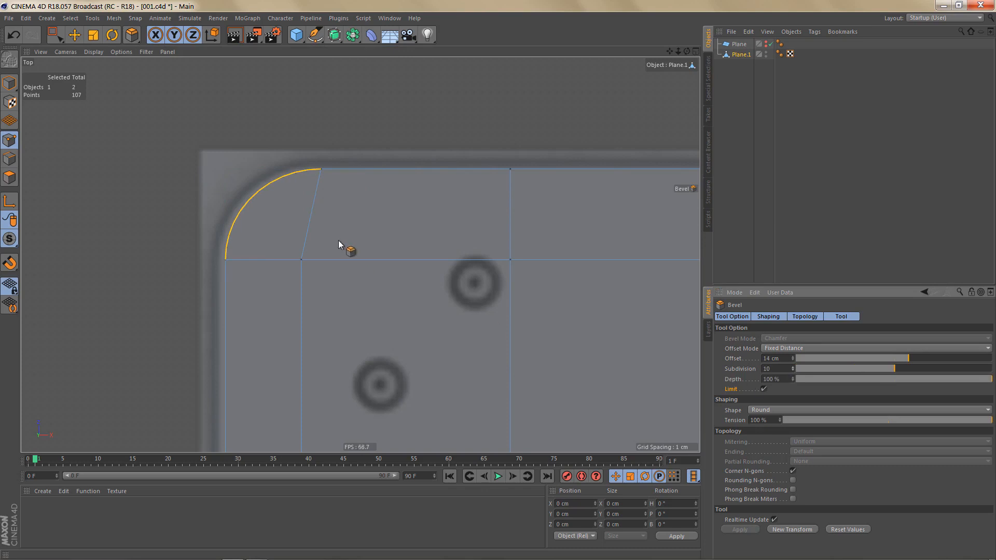
left_click(361, 230)
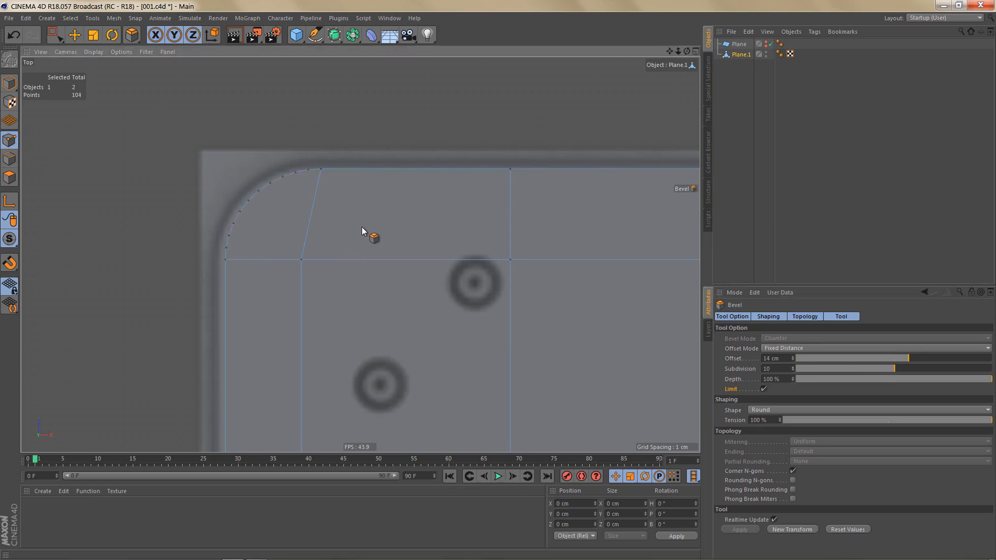
Select the rounded corner polygon and remove its N-gon.
key("Return")
key("Return")
key("9")
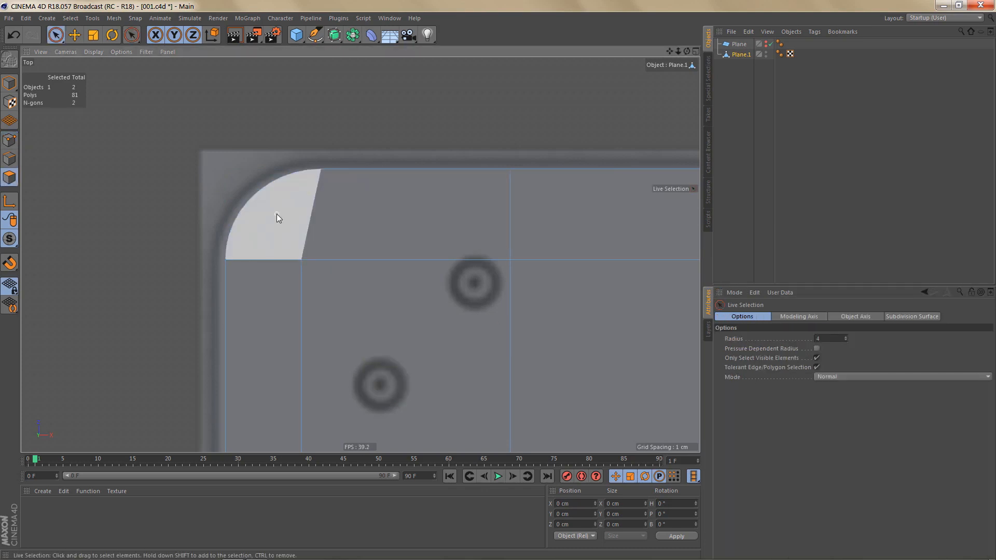
left_click(274, 214)
right_click(275, 213)
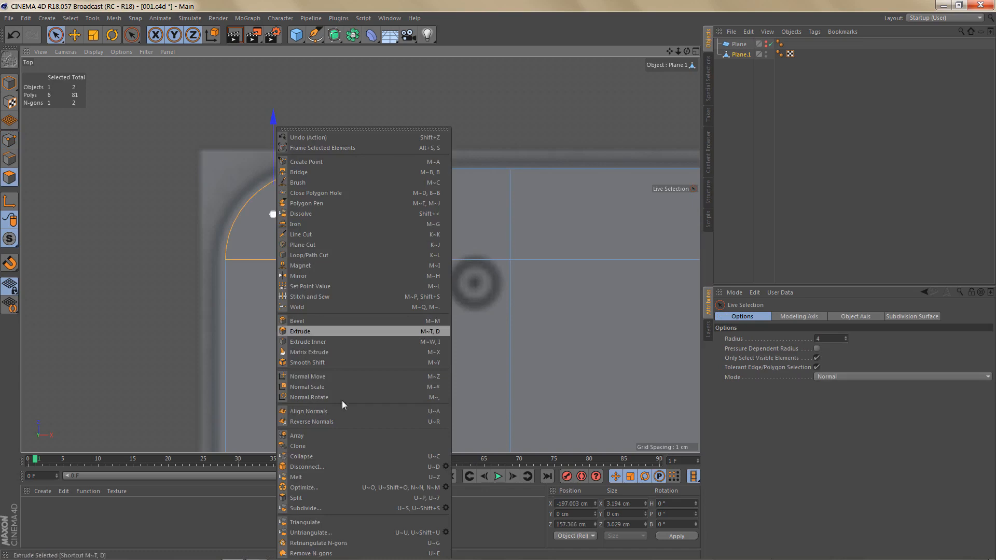
left_click(335, 553)
scroll(312, 221, "up", 3)
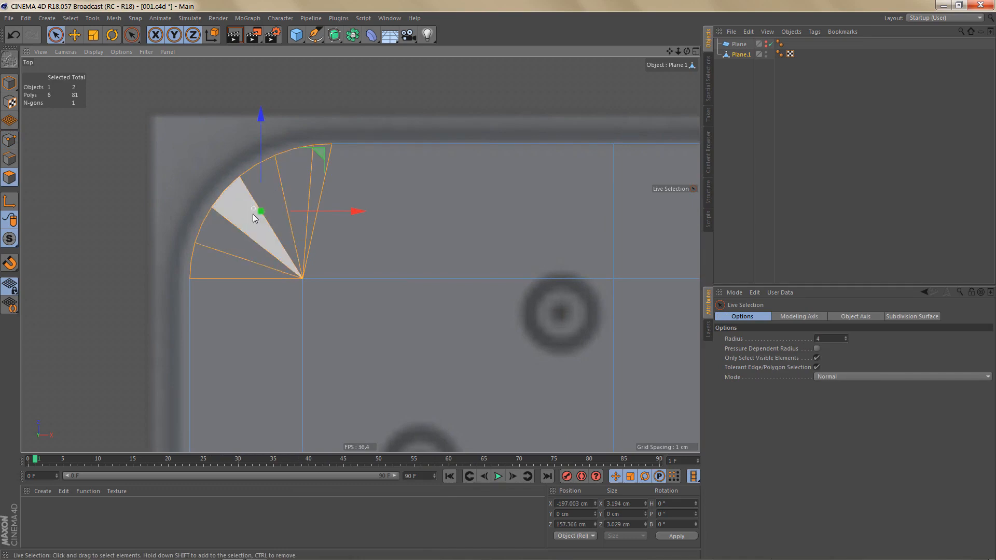
Loop-select the plane's top border edges to check whether the loop follows the rounded corner.
key("Return")
key("e")
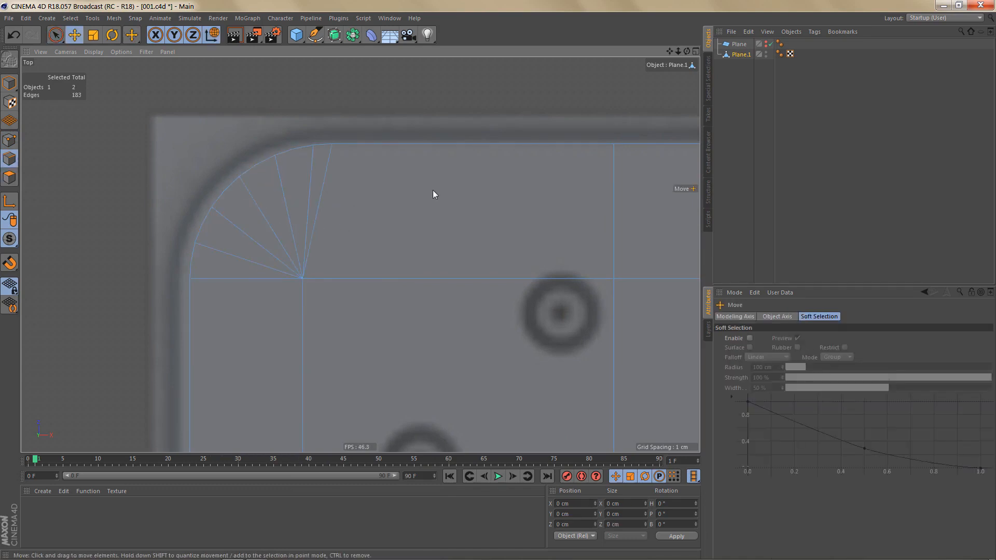
double_click(384, 144)
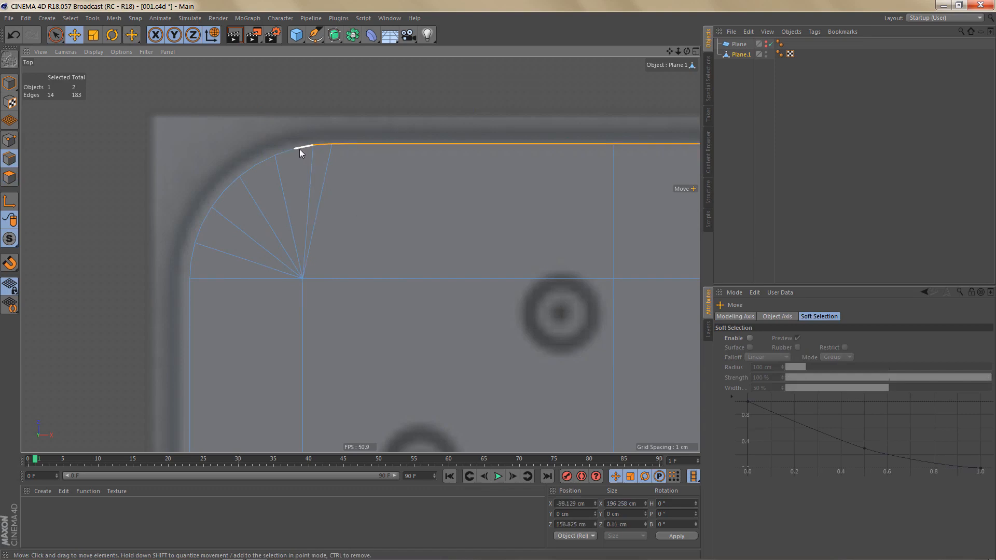
Triangulate the selected polygons of the rounded corner into a fan.
key("Return")
right_click(309, 178)
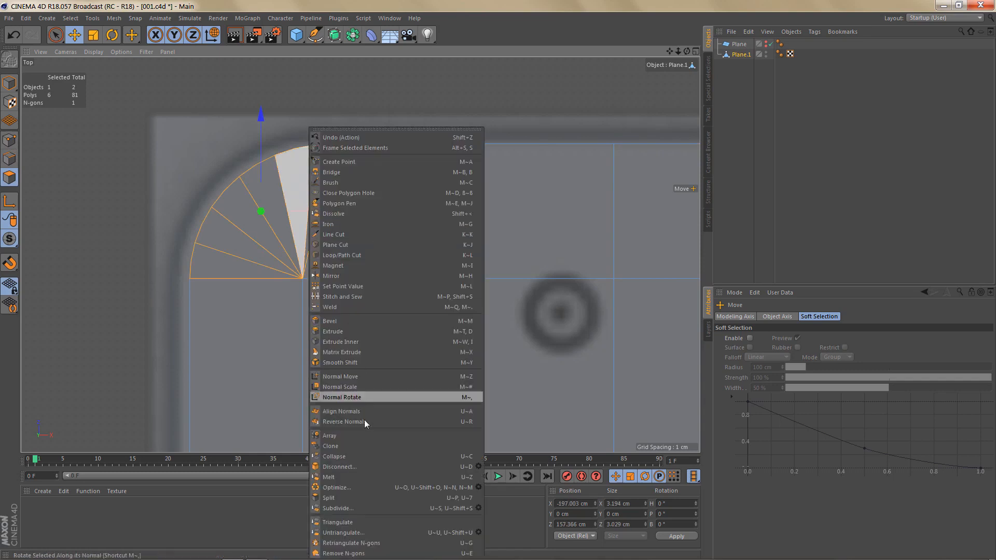
left_click(354, 522)
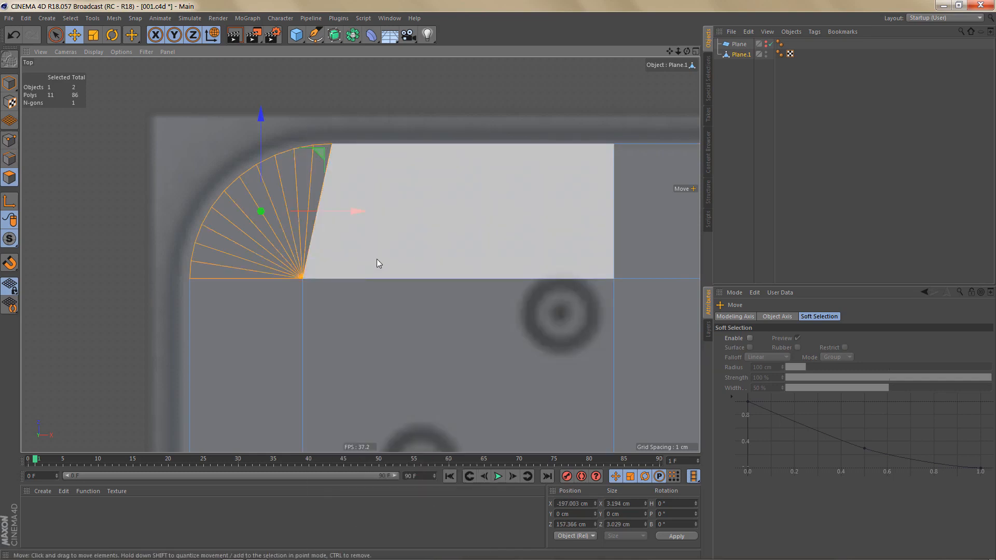
Loop-select the plane's outer border edges, check the outline around the rounded corner, and clear the selection.
key("Return")
left_click(430, 144)
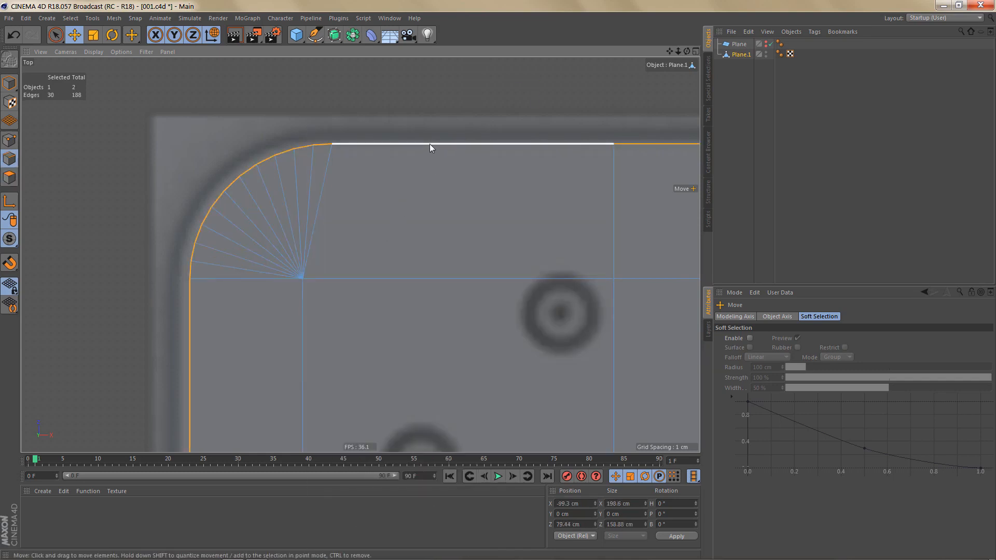
scroll(414, 148, "down", 4)
scroll(360, 240, "down", 6)
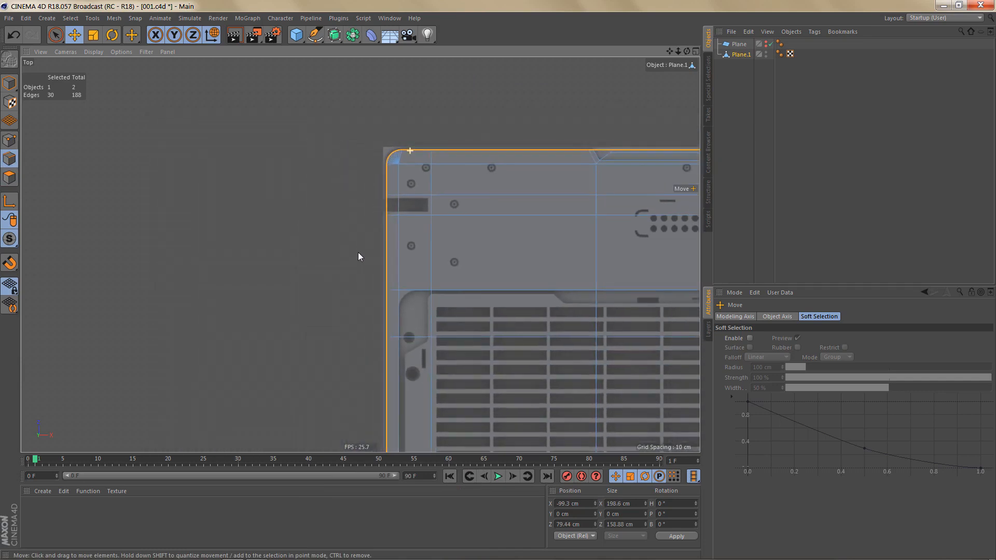
scroll(353, 290, "up", 5)
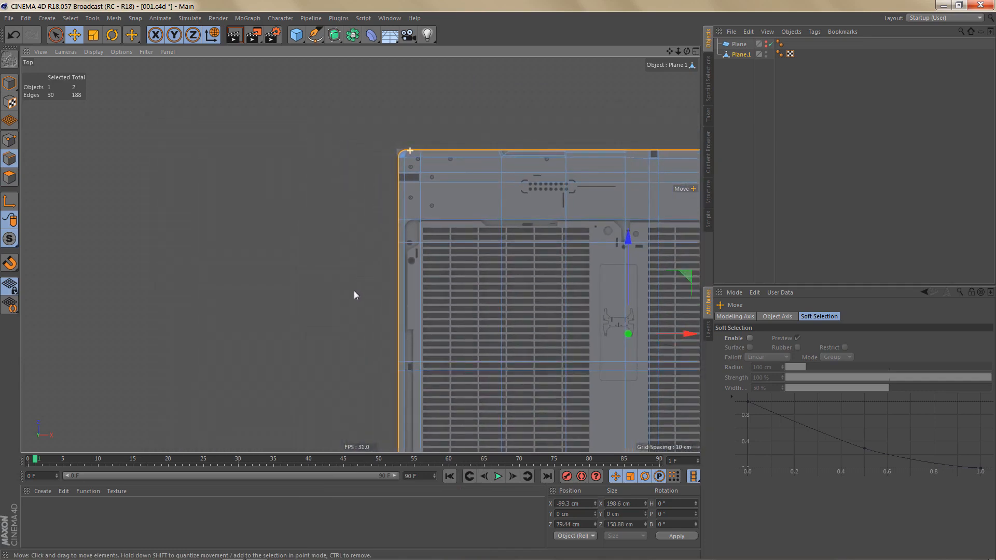
scroll(418, 223, "up", 5)
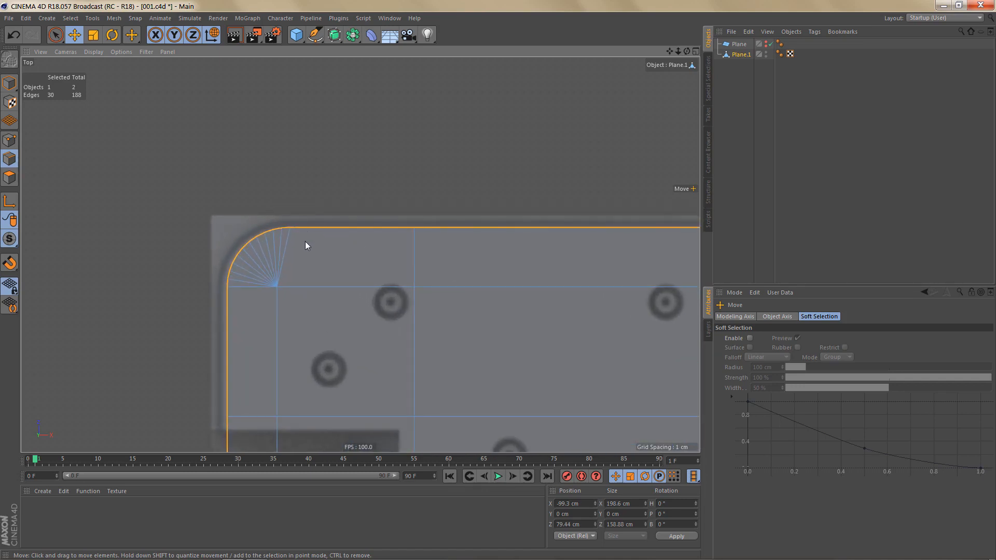
middle_click_drag(340, 253, 317, 246, "alt")
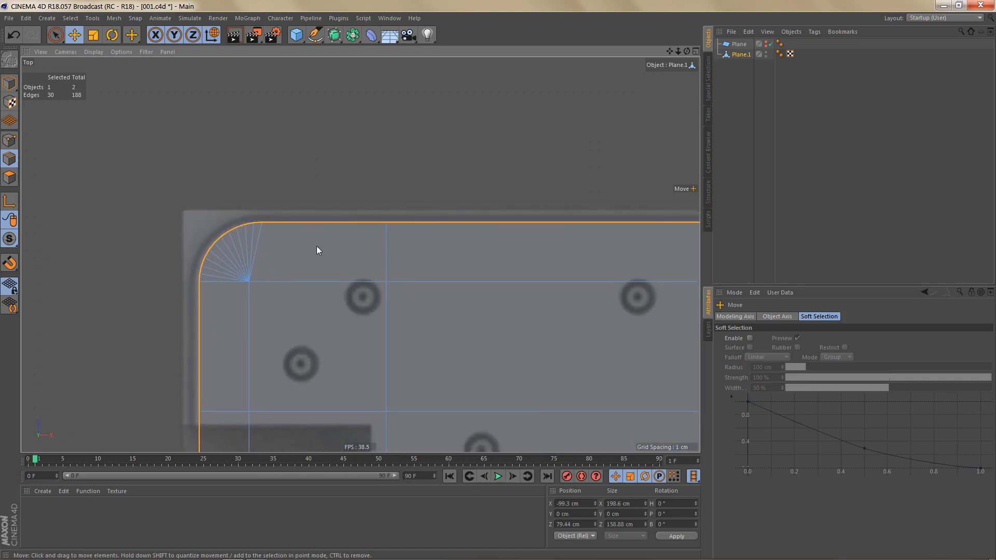
left_click(302, 256)
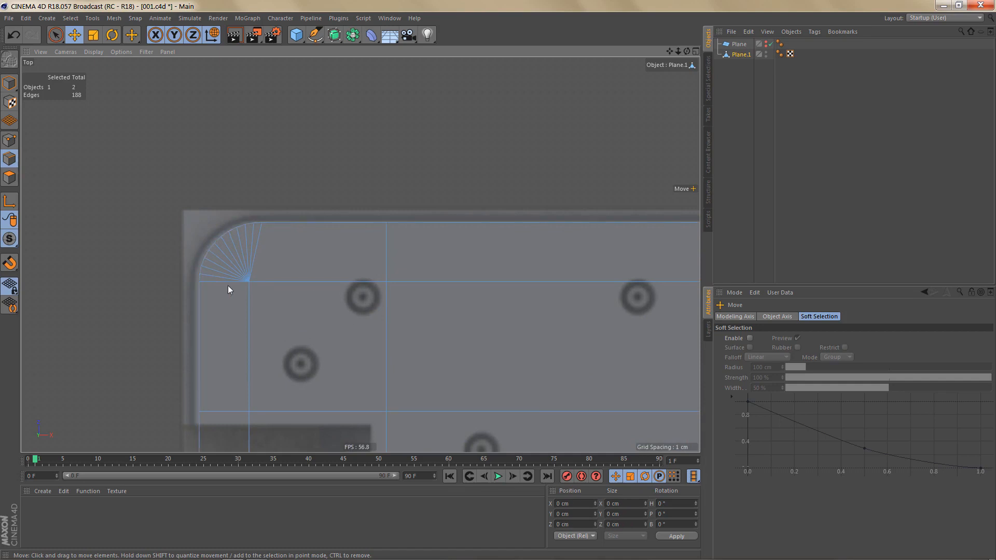
Add a horizontal loop cut along the top of the grille slots at a 63.361 % offset.
scroll(280, 254, "up", 2)
middle_click_drag(302, 256, 294, 238, "alt")
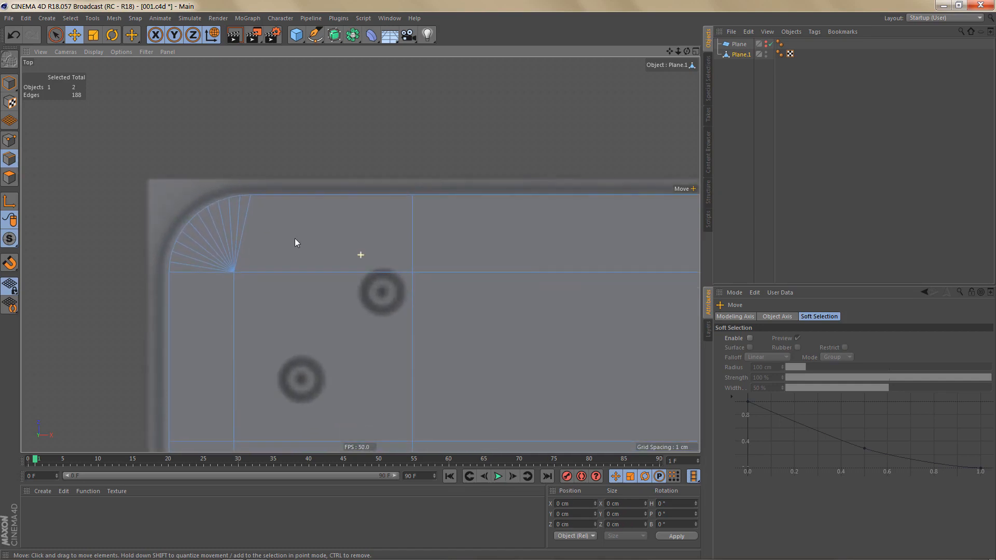
scroll(300, 229, "down", 3)
scroll(285, 257, "down", 3)
middle_click_drag(316, 303, 296, 206, "alt")
scroll(332, 336, "up", 2)
middle_click_drag(347, 318, 293, 293, "alt")
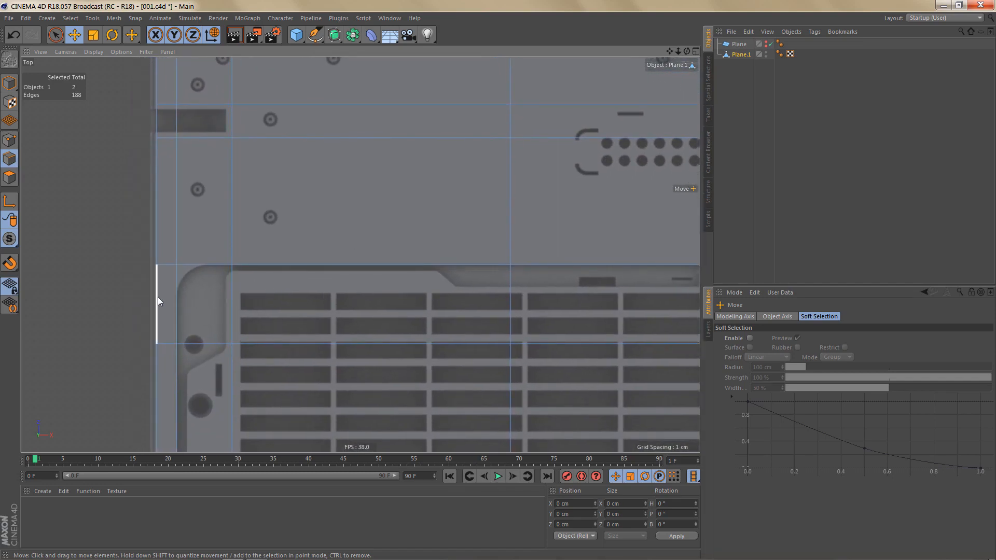
key("k")
key("l")
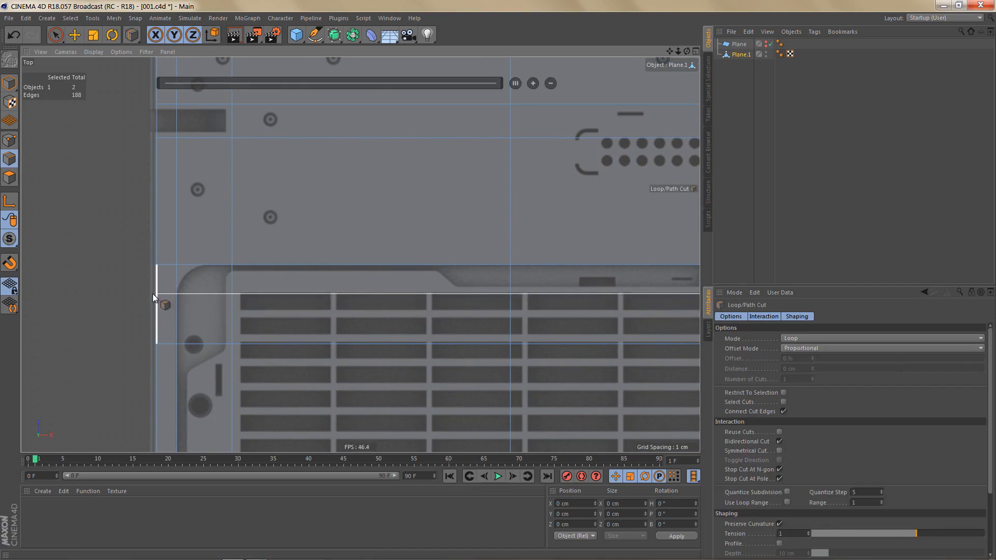
left_click(152, 294)
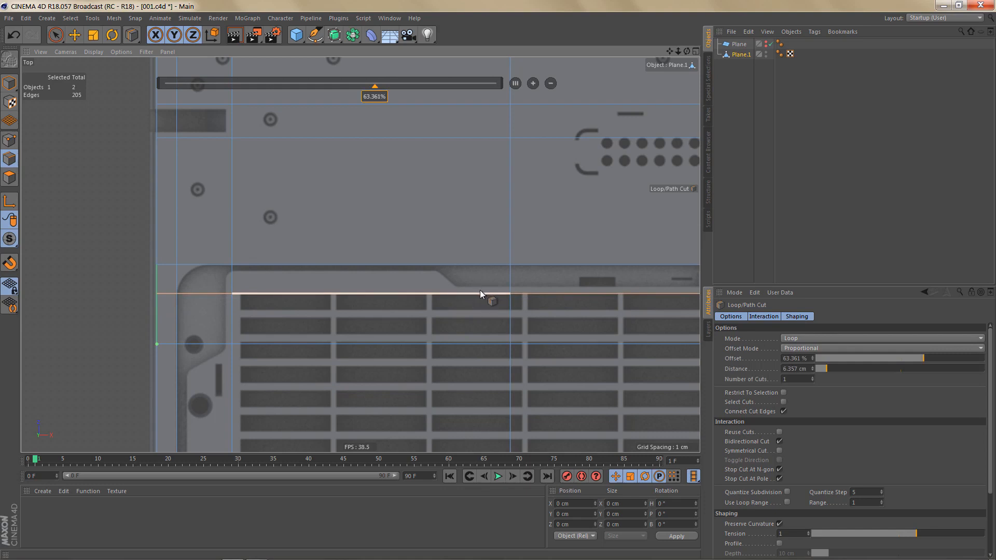
Examine the cut along the grille's top against the reference image's recess edges and slots.
scroll(478, 282, "up", 4)
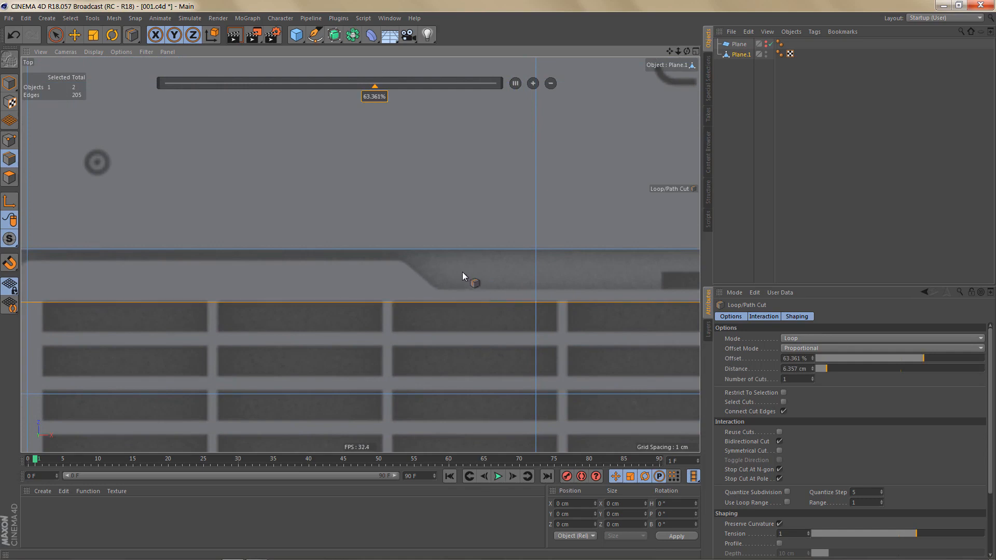
right_click_drag(462, 272, 411, 307, "alt")
middle_click_drag(411, 307, 469, 261, "alt")
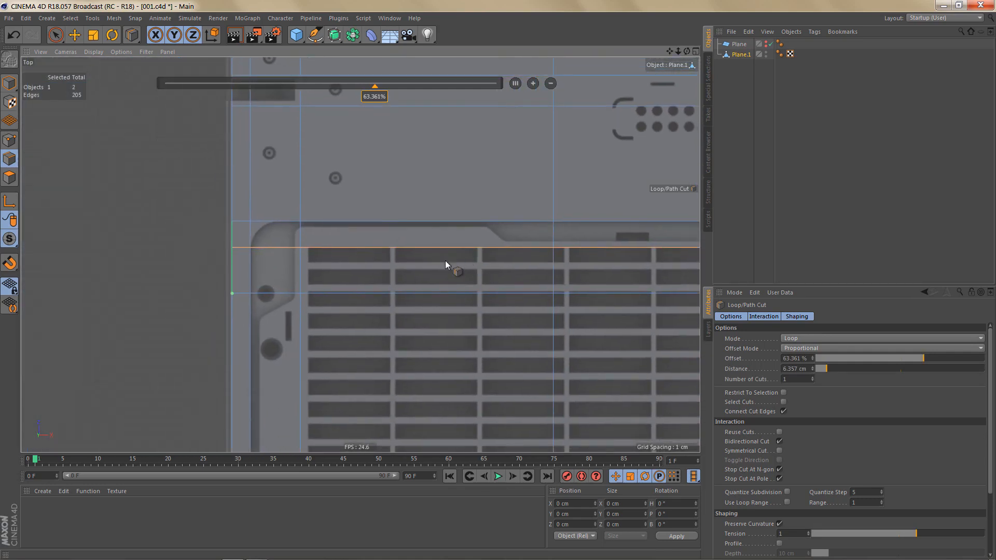
right_click_drag(445, 256, 444, 280, "alt")
middle_click_drag(420, 266, 381, 219, "alt")
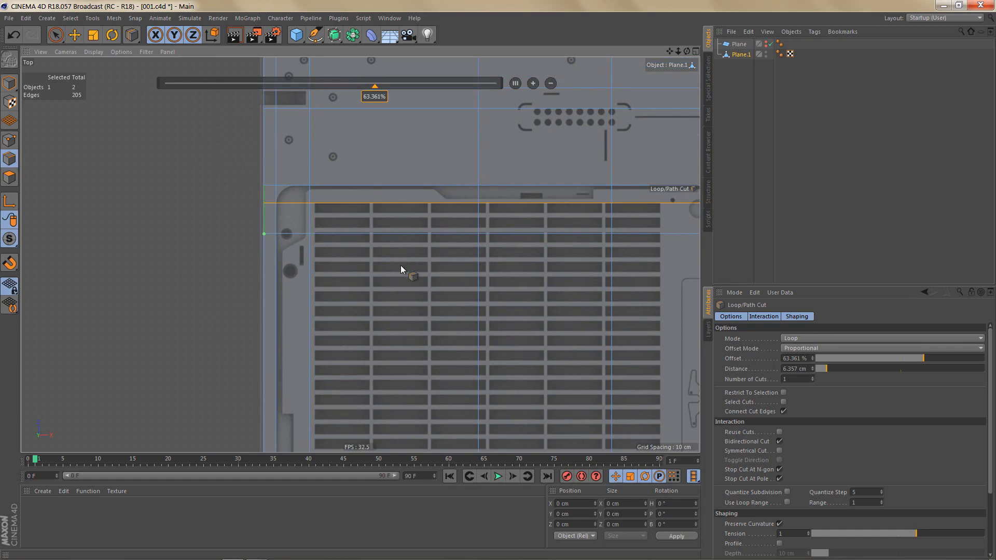
right_click_drag(366, 241, 367, 269, "alt")
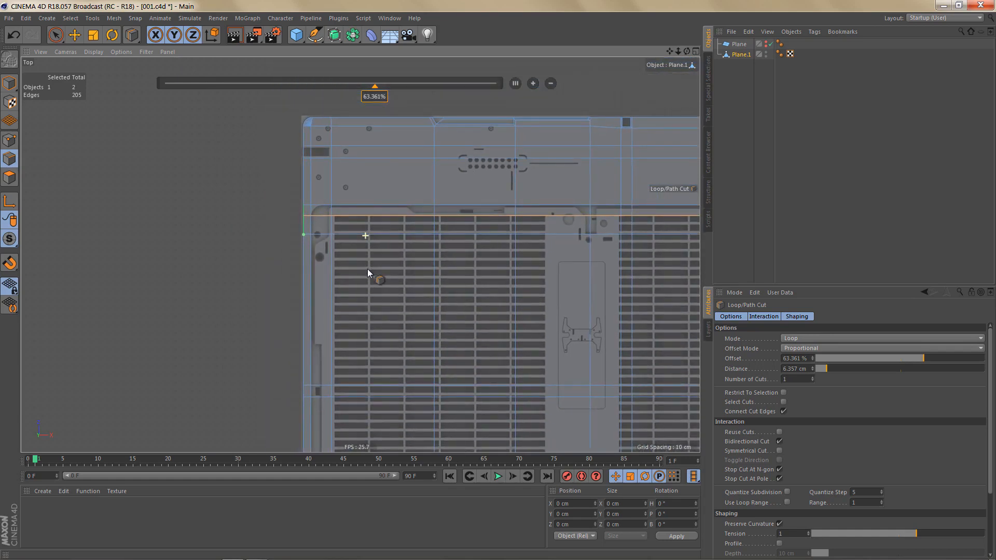
middle_click_drag(375, 266, 262, 197, "alt")
right_click_drag(253, 197, 255, 226, "alt")
middle_click_drag(265, 204, 245, 175, "alt")
right_click_drag(263, 203, 262, 218, "alt")
Select the plane's polygons covering the grille area, from the inner side strip to the centre line, below the cut along the slots' top.
key("Return")
key("0")
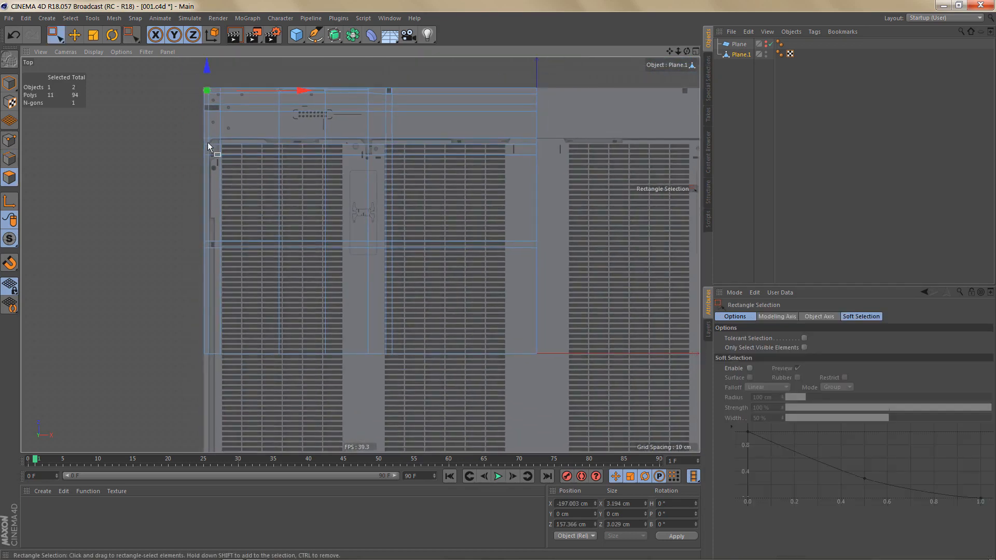
left_click_drag(208, 142, 533, 367)
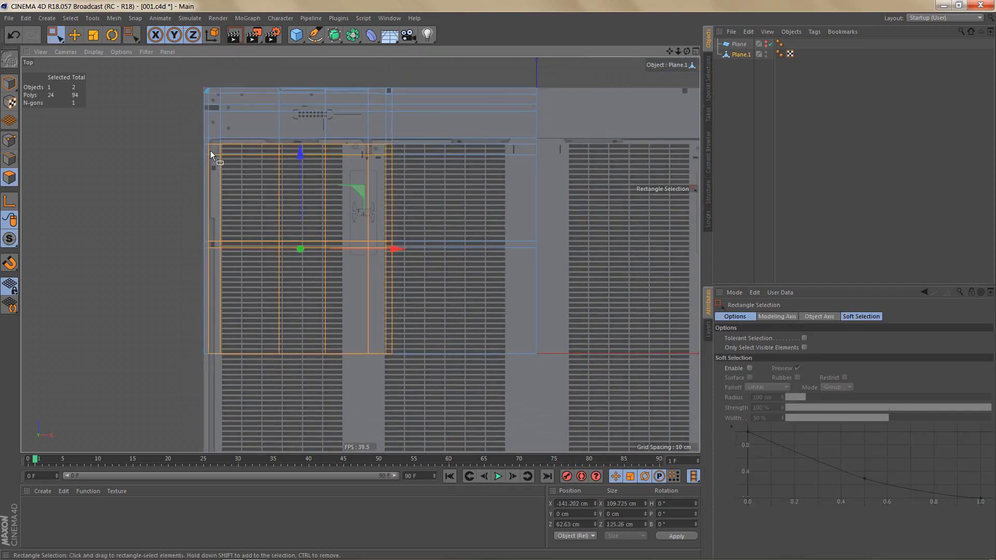
mouse_move(210, 150)
right_mouse_down("alt")
mouse_move(232, 148)
mouse_move(222, 153)
right_mouse_up("alt")
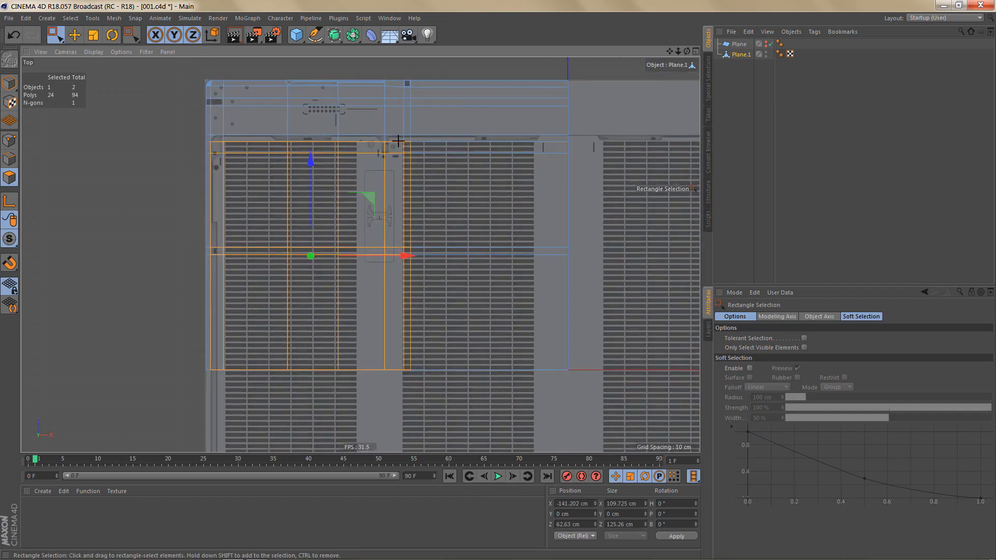
left_click_drag(398, 140, 591, 360, "shift")
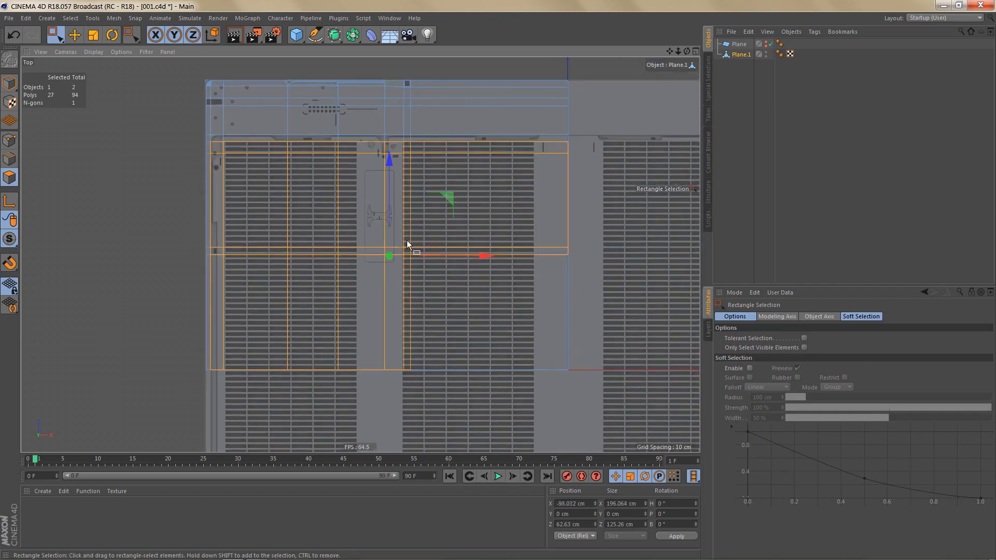
left_click_drag(407, 241, 602, 417, "shift")
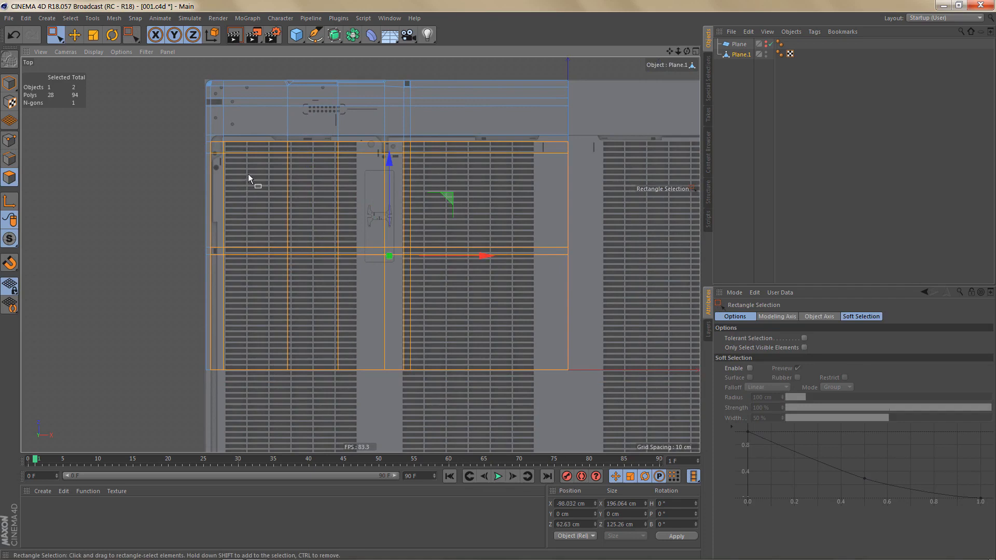
Add the thin row of polygons above the grille slots, along the full width of the top recess, to the selection.
right_click_drag(248, 173, 374, 169, "alt")
middle_click_drag(244, 154, 329, 257, "alt")
right_click_drag(263, 196, 281, 198, "alt")
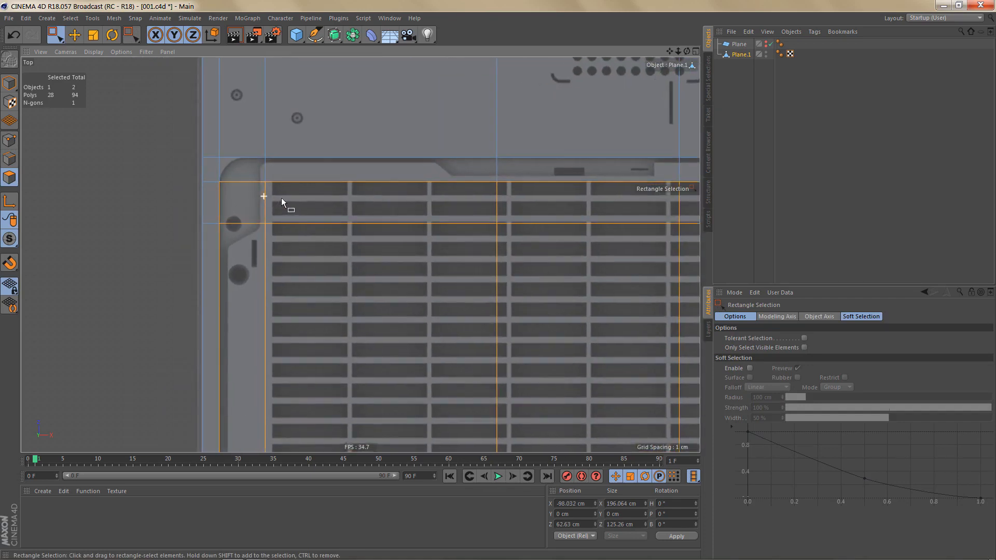
left_click_drag(213, 157, 694, 213, "shift")
right_click_drag(318, 234, 300, 309, "alt")
middle_click_drag(362, 255, 237, 255, "alt")
left_click_drag(326, 204, 623, 234, "shift")
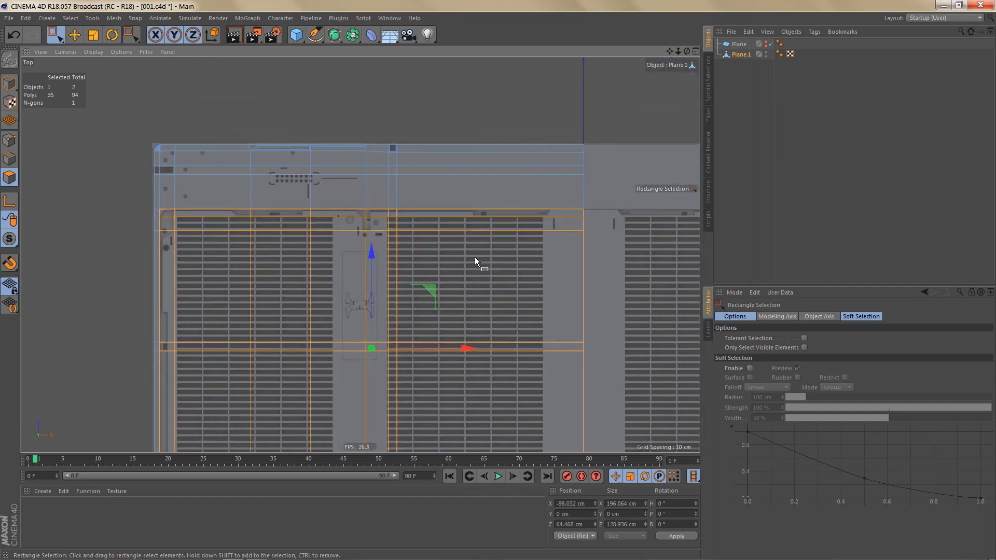
Split the selected grille and recess polygons off into a separate object.
key("u")
key("p")
middle_click_drag(358, 253, 430, 234, "alt")
scroll(359, 223, "up", 3)
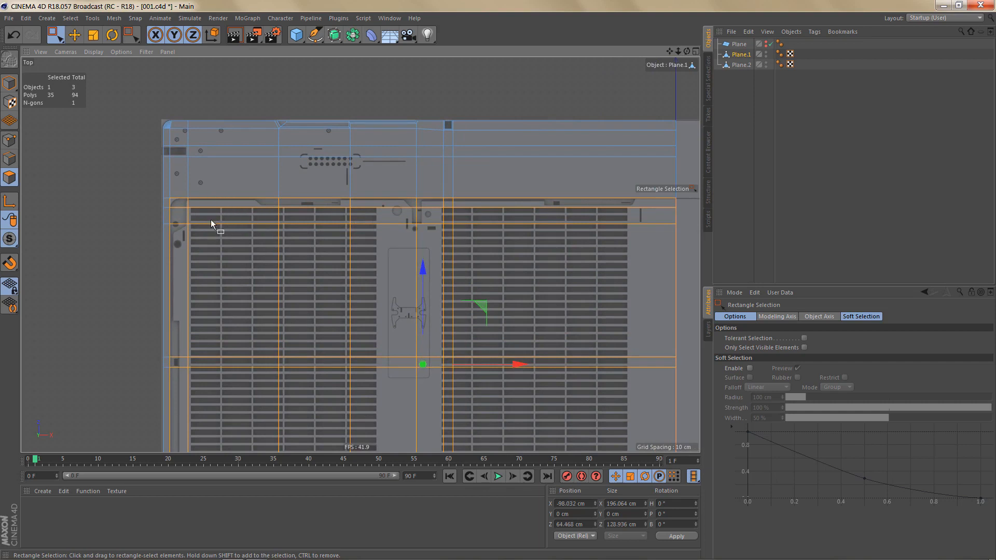
Rename the split-off object grid and hide it in both the editor and the renderer.
double_click(742, 65)
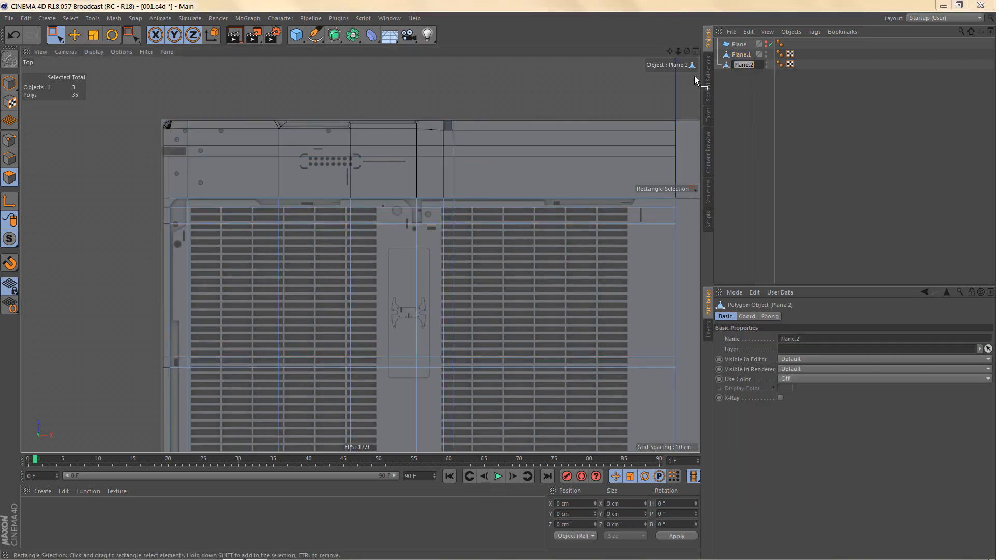
type("grid")
key("Return")
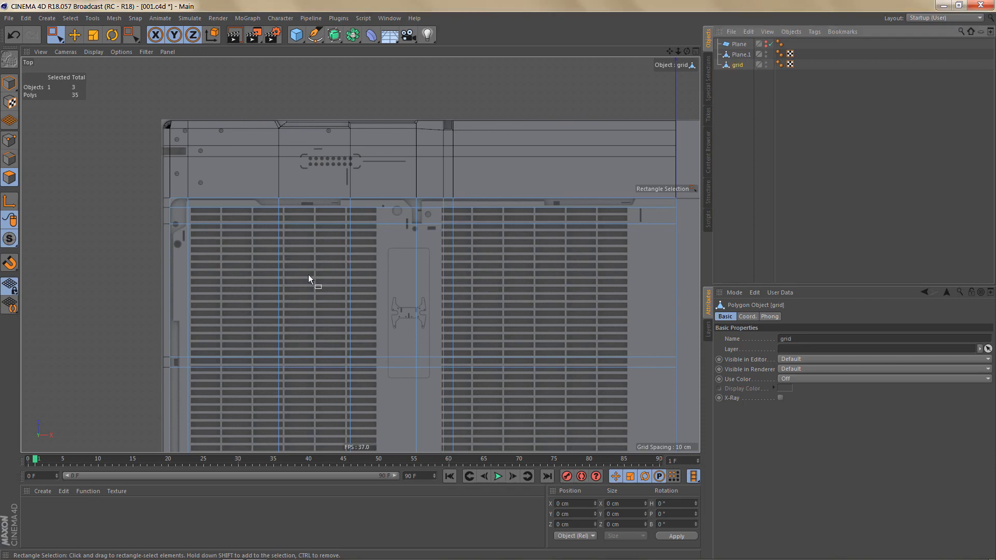
left_click(765, 63, "ctrl")
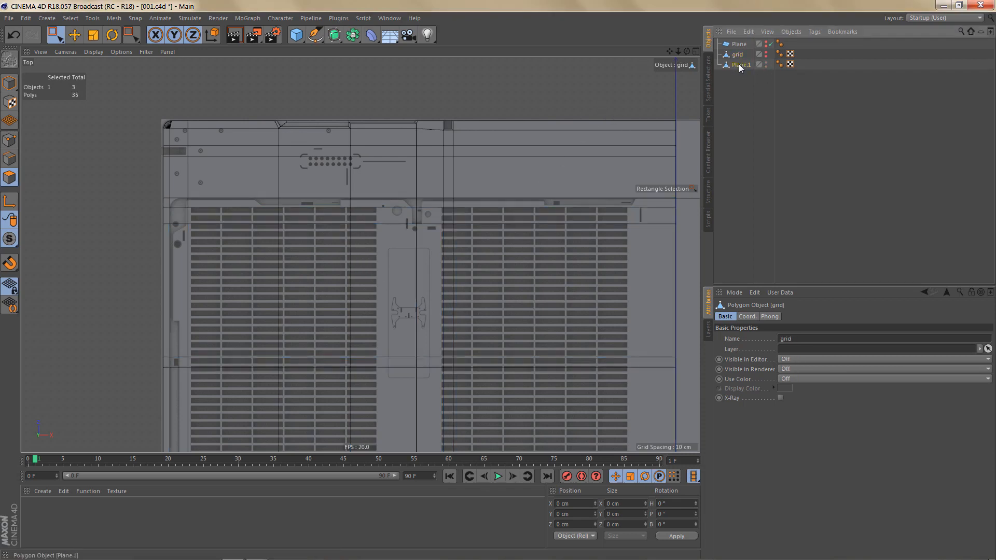
Delete the Plane.1 polygons over the grille, keeping the top and side frame strips, and render a preview of the view.
left_click(739, 64)
middle_click_drag(557, 133, 597, 70, "alt")
scroll(498, 132, "down", 3)
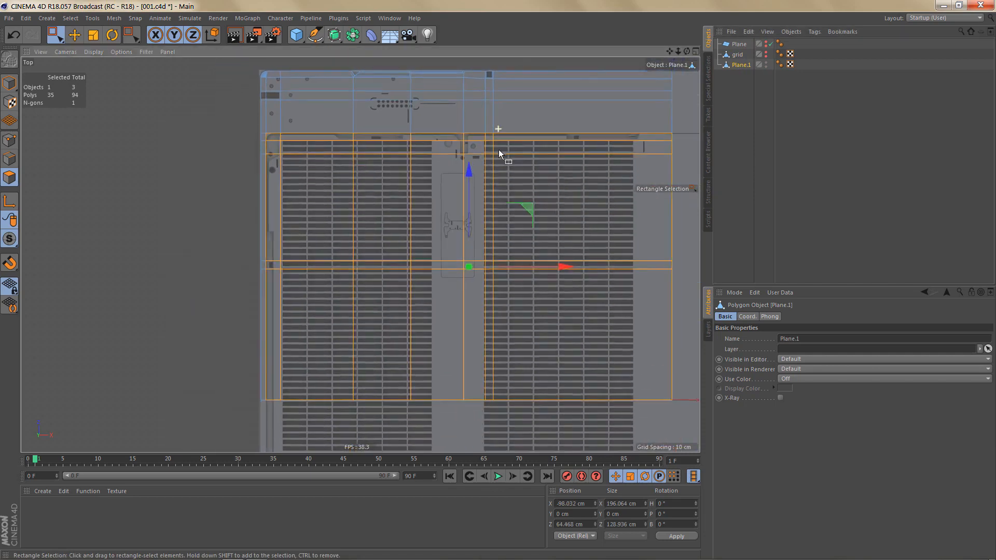
left_click_drag(301, 137, 670, 404)
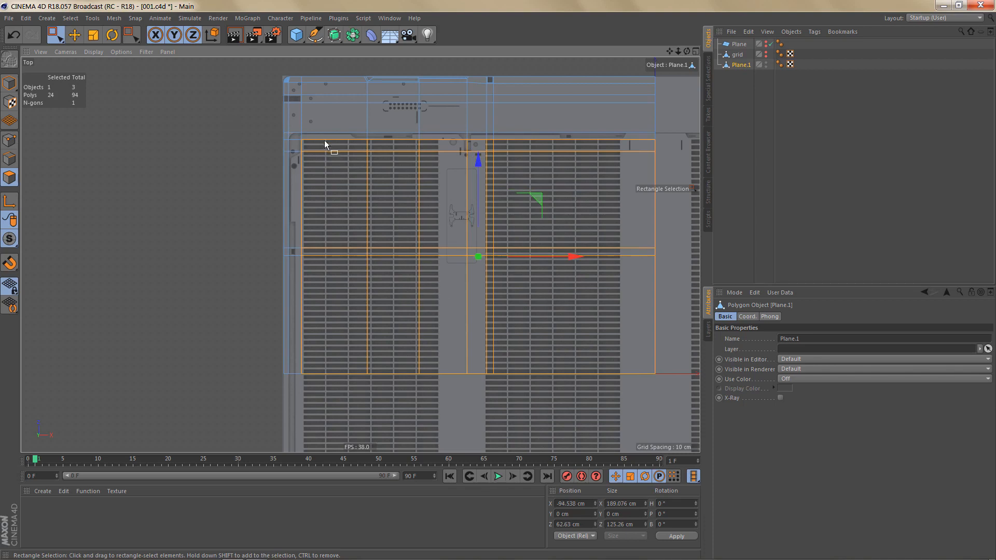
scroll(371, 114, "up", 5)
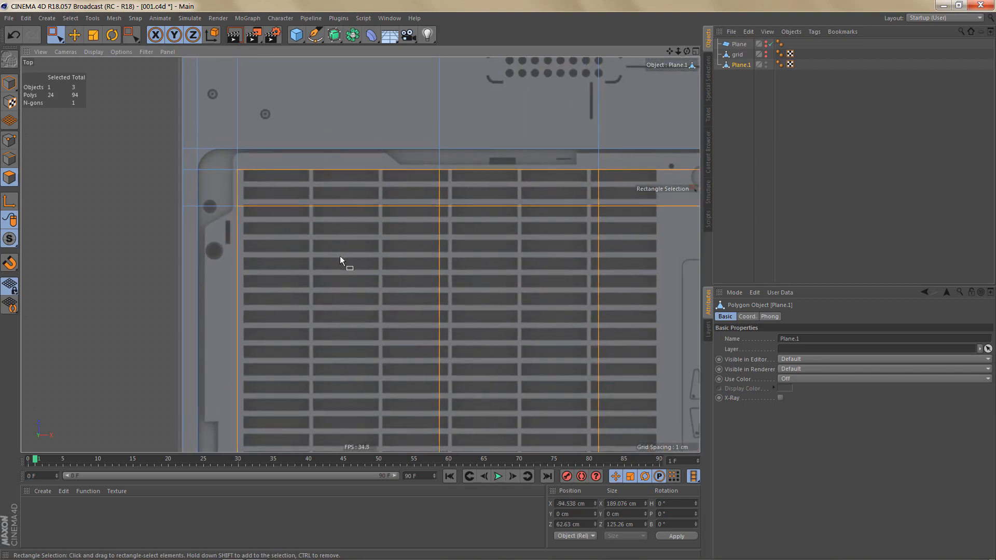
key("Delete")
key("n")
key("g")
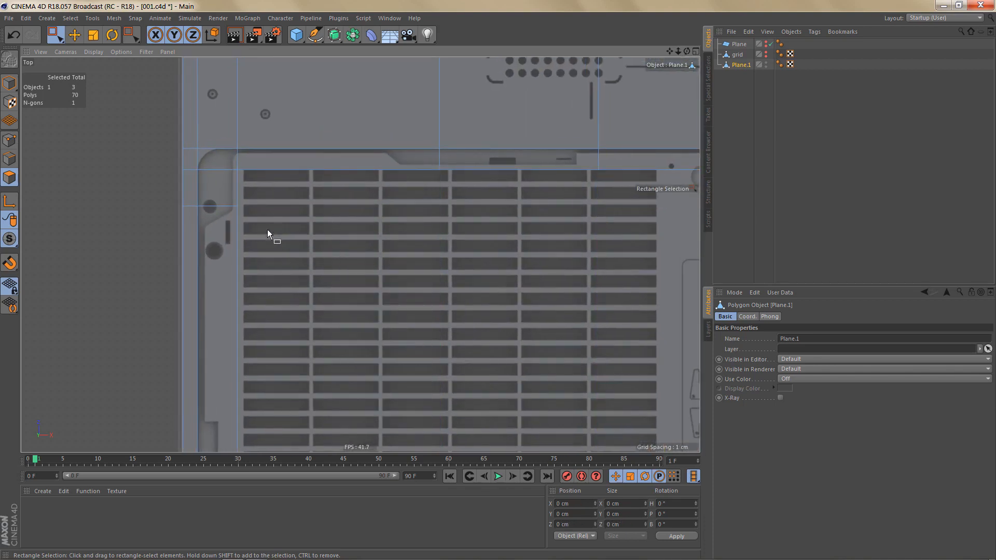
scroll(251, 259, "down", 5)
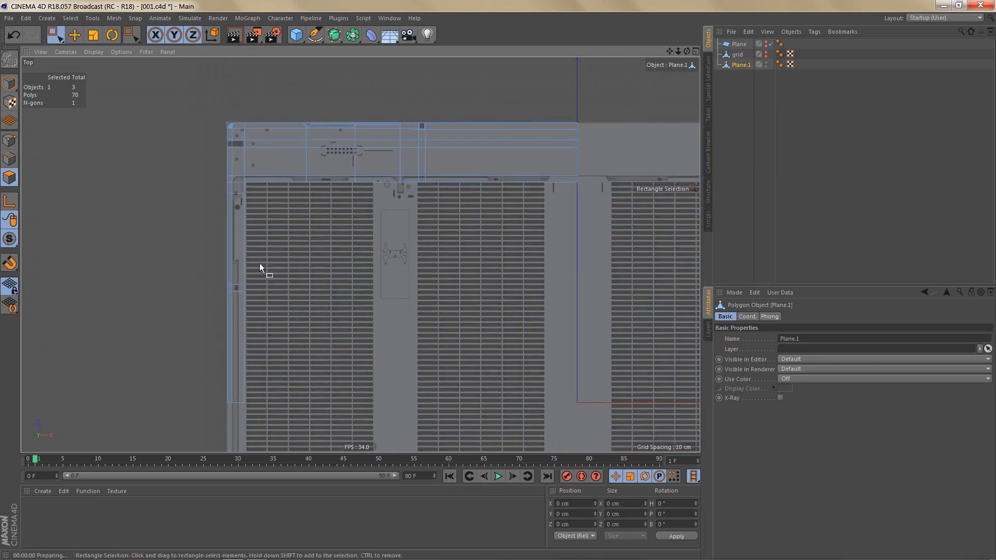
key("ctrl+r")
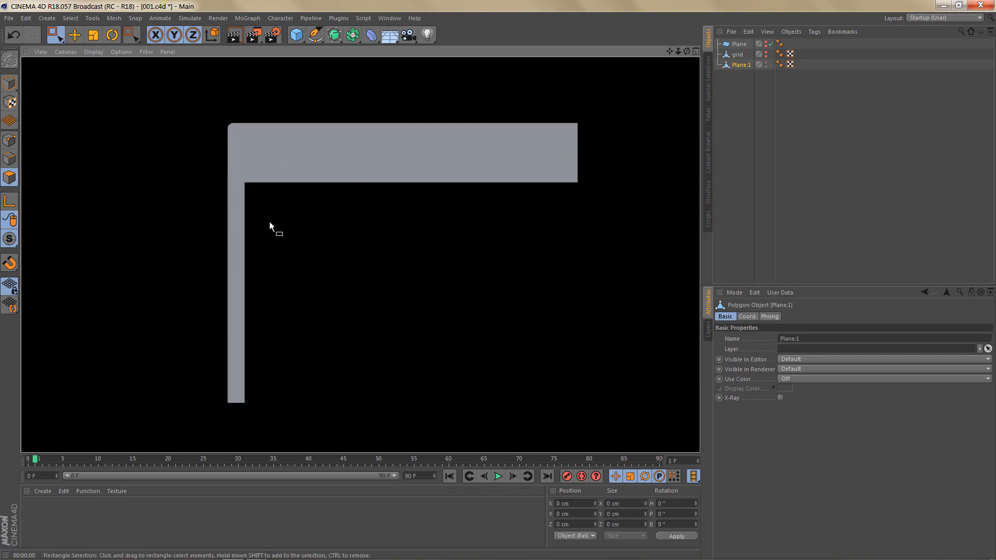
Make two horizontal line cuts across the side strip, one above and one below the upper hole of the corner recess.
right_click_drag(248, 162, 316, 166, "alt")
middle_click_drag(316, 190, 357, 240, "alt")
right_click_drag(279, 229, 302, 228, "alt")
middle_click_drag(347, 222, 422, 226, "alt")
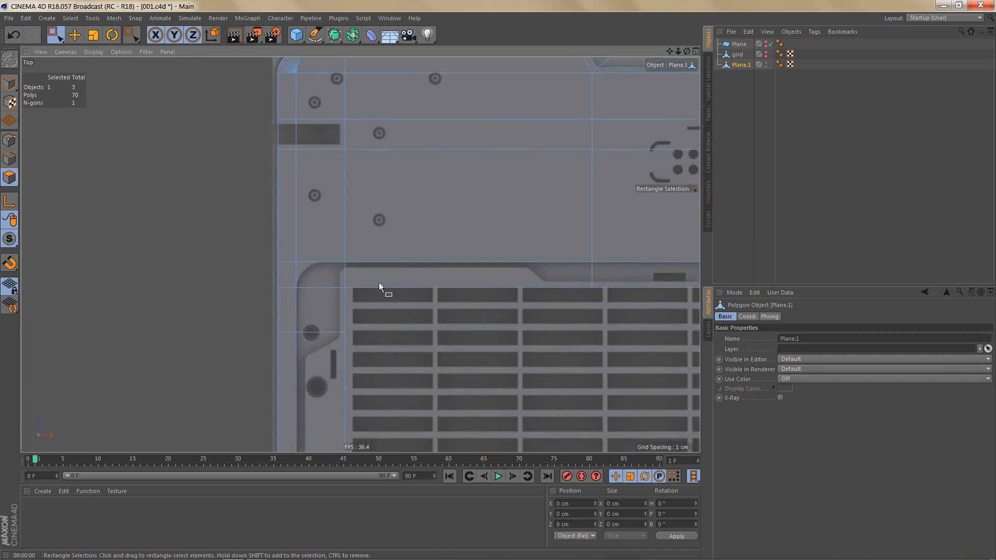
right_click_drag(313, 345, 337, 347, "alt")
middle_click_drag(343, 335, 376, 319, "alt")
right_click_drag(339, 338, 362, 337, "alt")
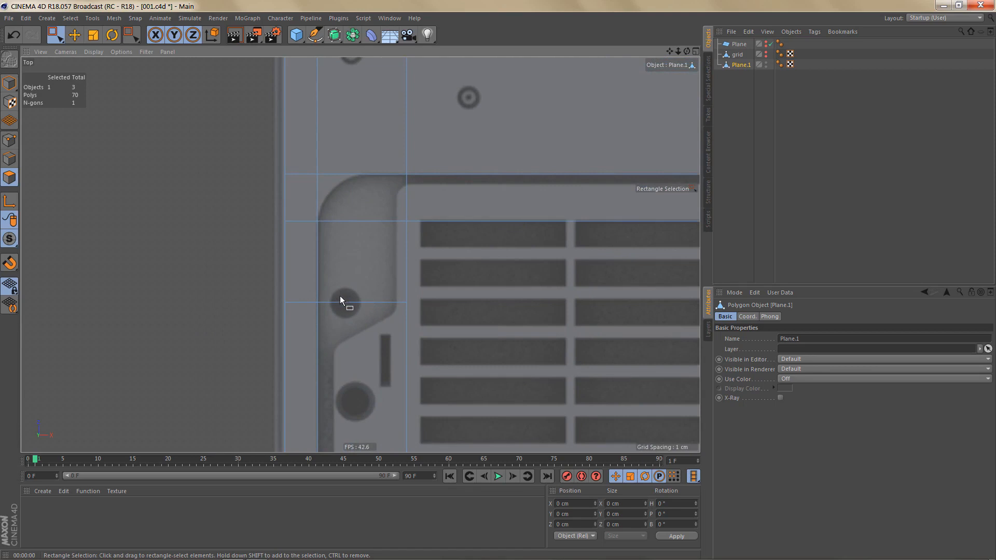
key("k")
key("k")
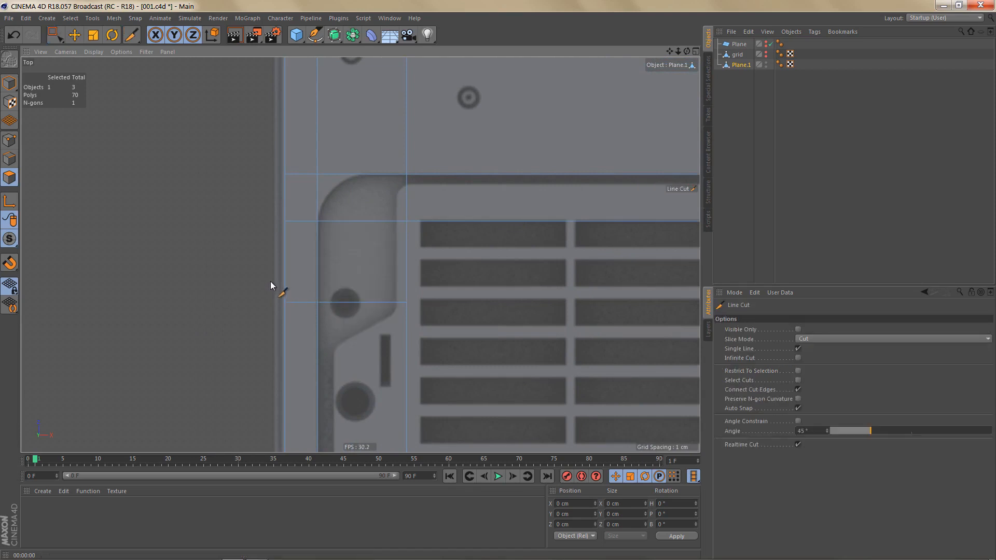
left_click(268, 278)
left_click(460, 278)
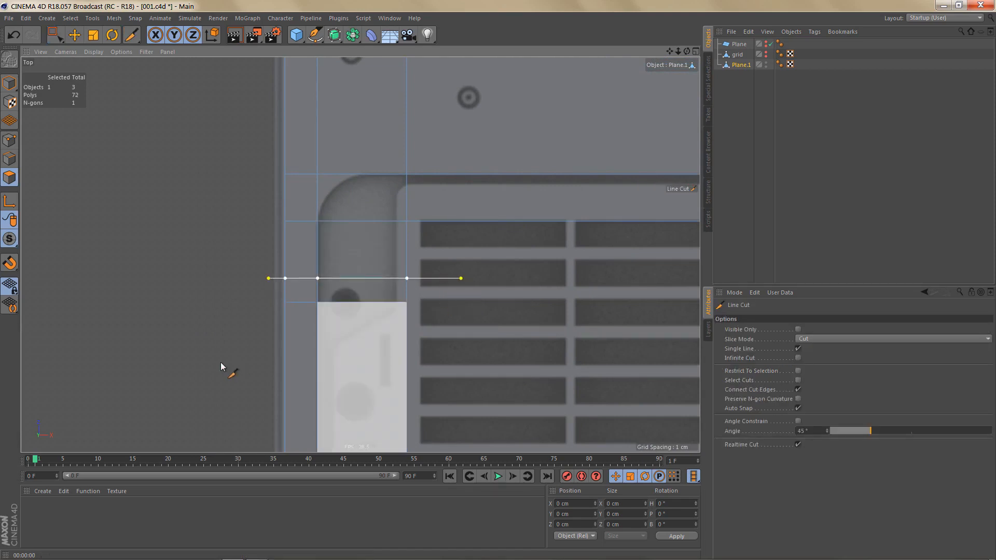
left_click(266, 337)
left_click(445, 338)
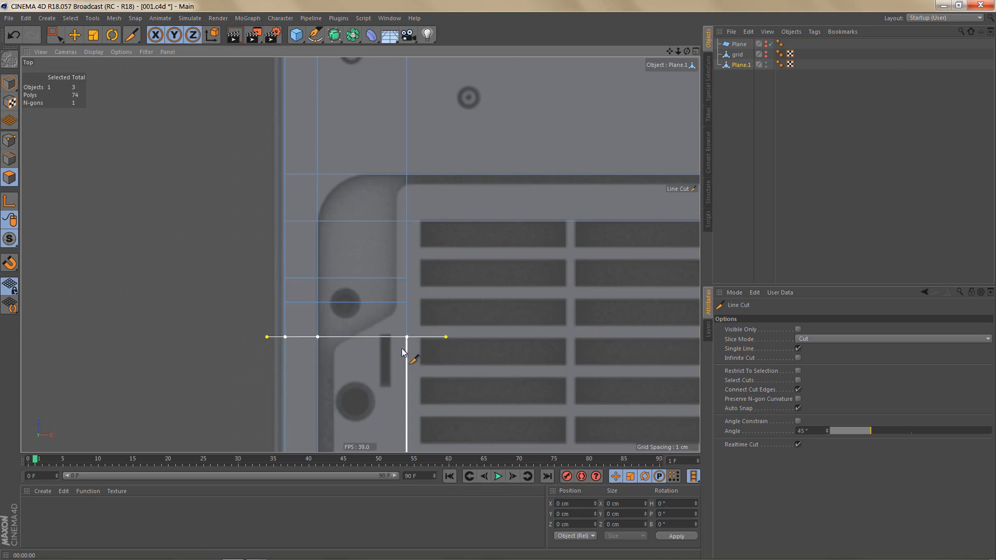
Select the edges of the lower horizontal cut in edge mode and move them up to about Z 116.78 cm.
key("space")
left_click_drag(248, 323, 448, 376)
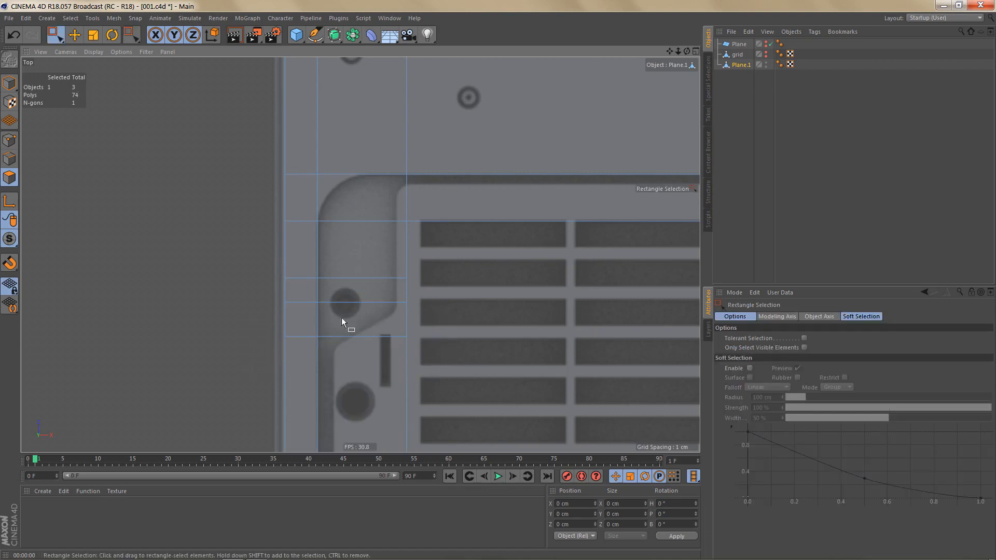
key("Return")
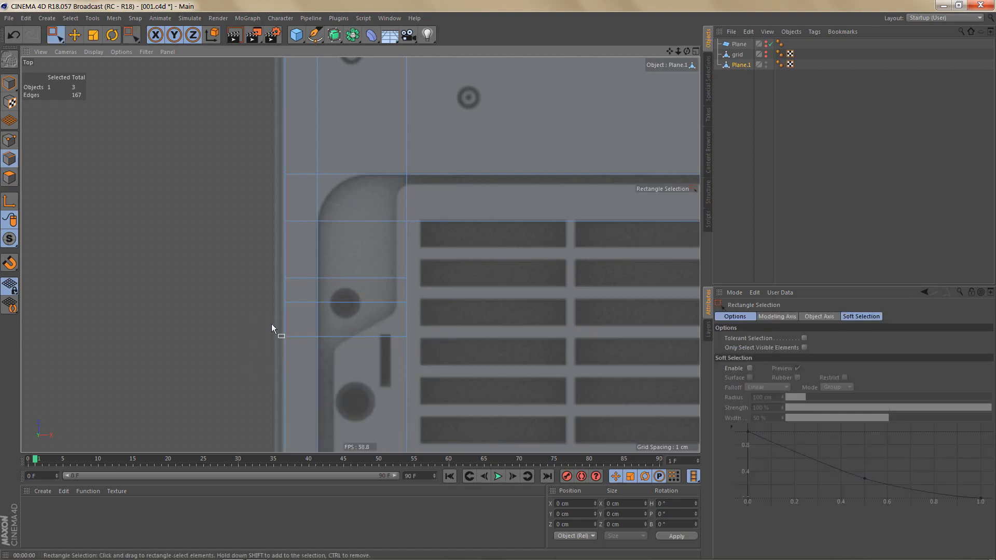
left_click_drag(271, 325, 446, 373)
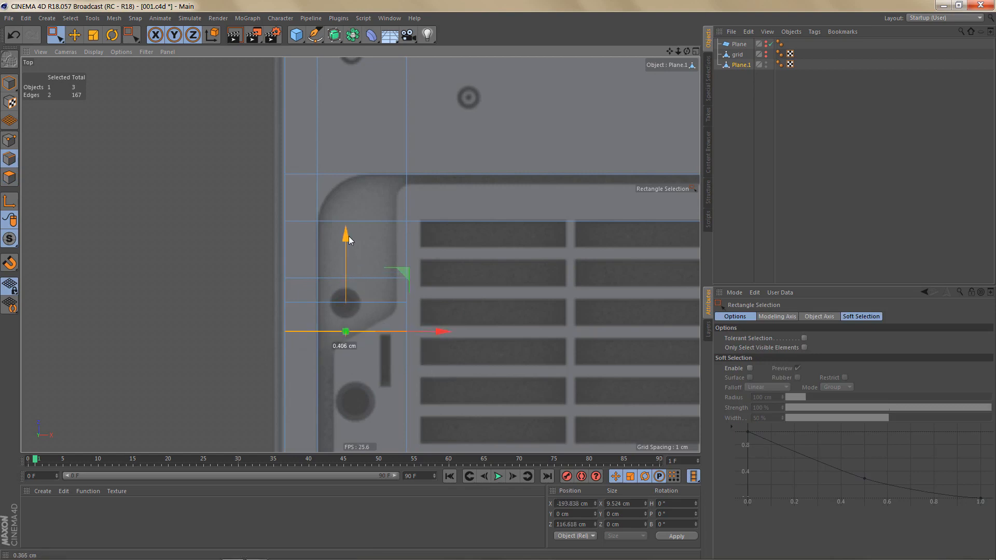
left_click_drag(348, 236, 350, 234)
Make two short vertical line cuts through the rows around the corner recess's upper hole, at its centre and to its right.
right_click_drag(340, 244, 352, 337, "alt")
middle_click_drag(352, 337, 374, 259, "alt")
right_click_drag(418, 223, 440, 227, "alt")
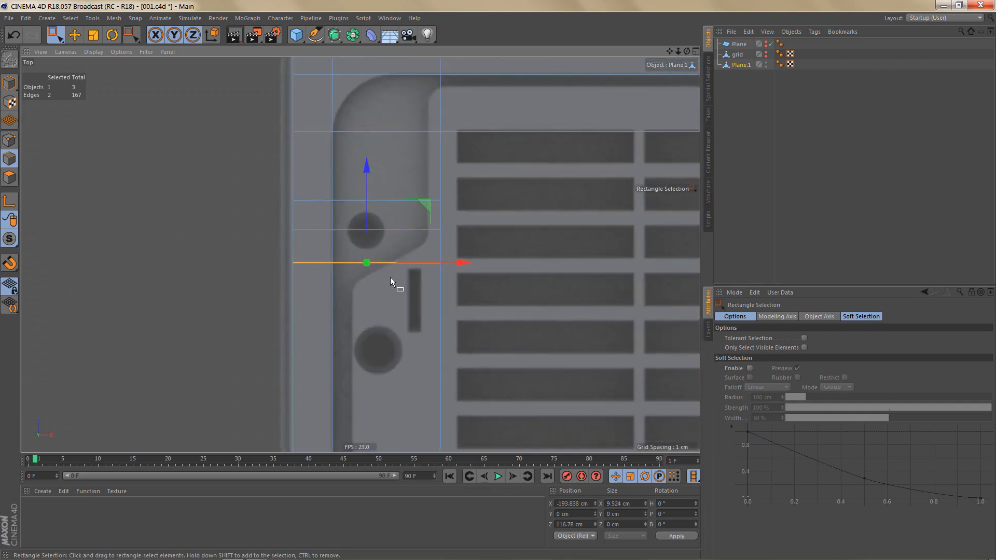
key("k")
key("k")
left_click(365, 181)
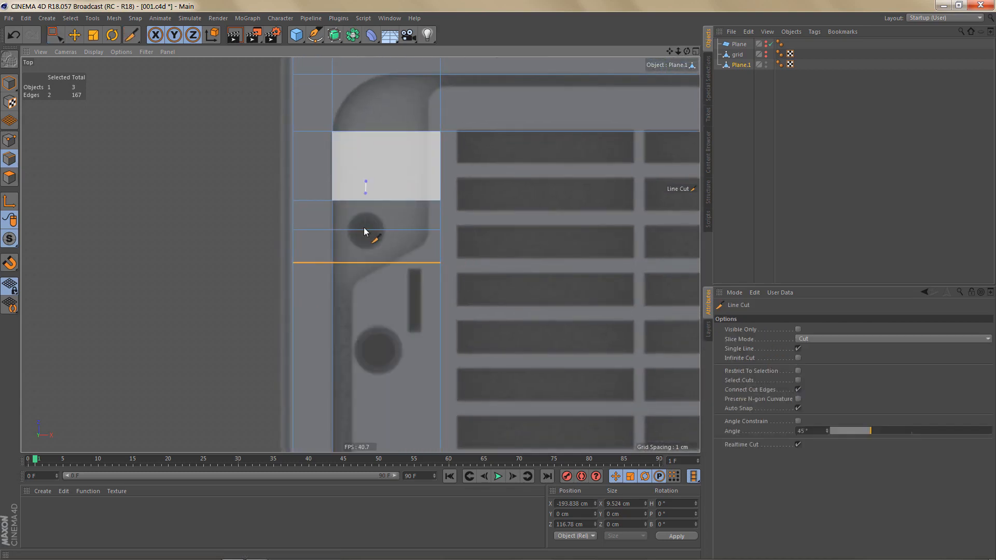
left_click(366, 286)
left_click(402, 186)
left_click(403, 284)
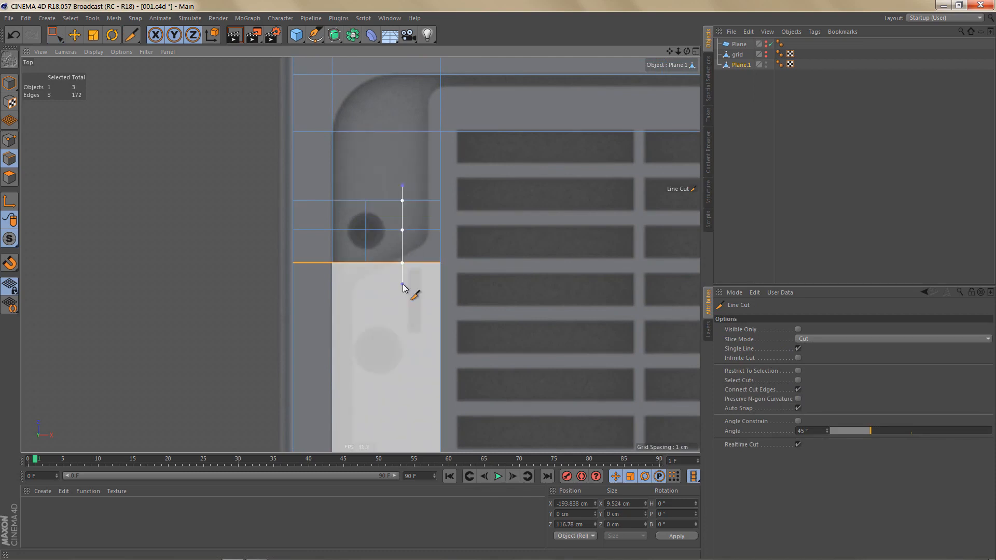
Continue the two vertical line cuts down the side strip, through the rows around the small dark rectangular recess.
scroll(382, 266, "down", 8)
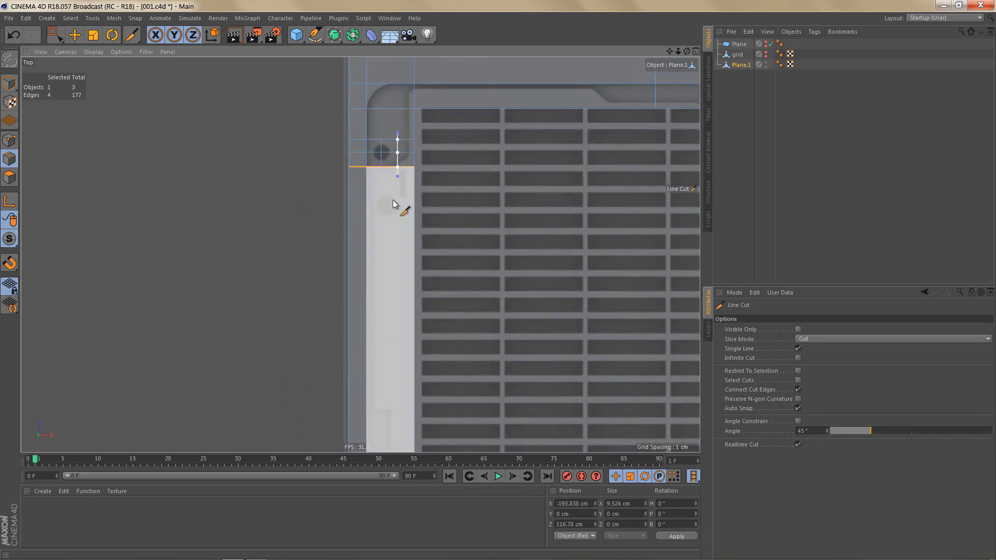
left_click(364, 146)
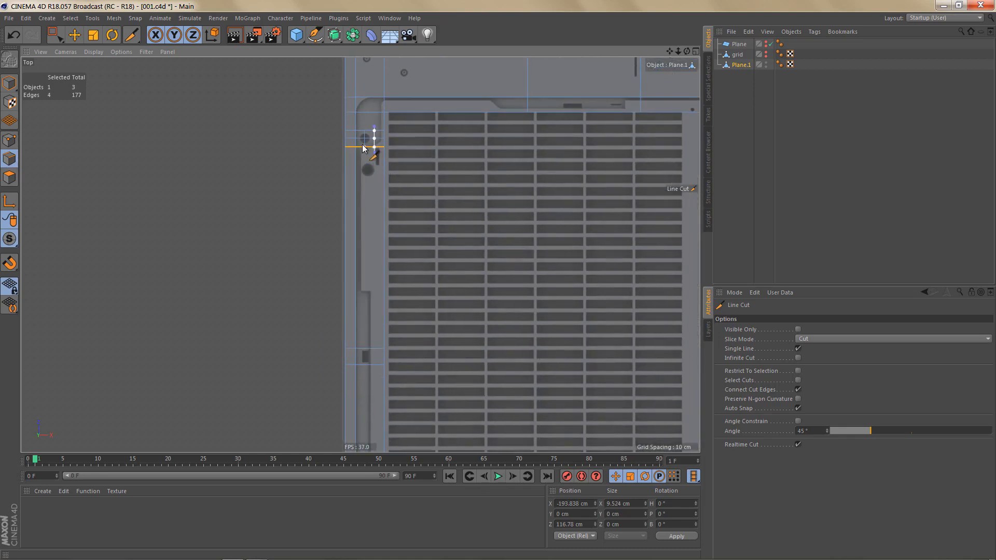
left_click(366, 365)
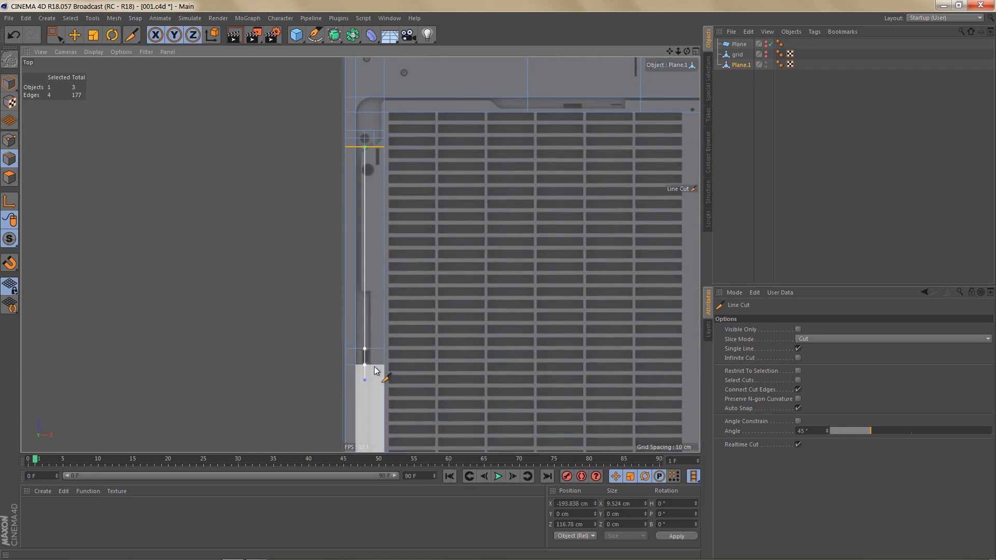
key("Escape")
left_click(374, 147)
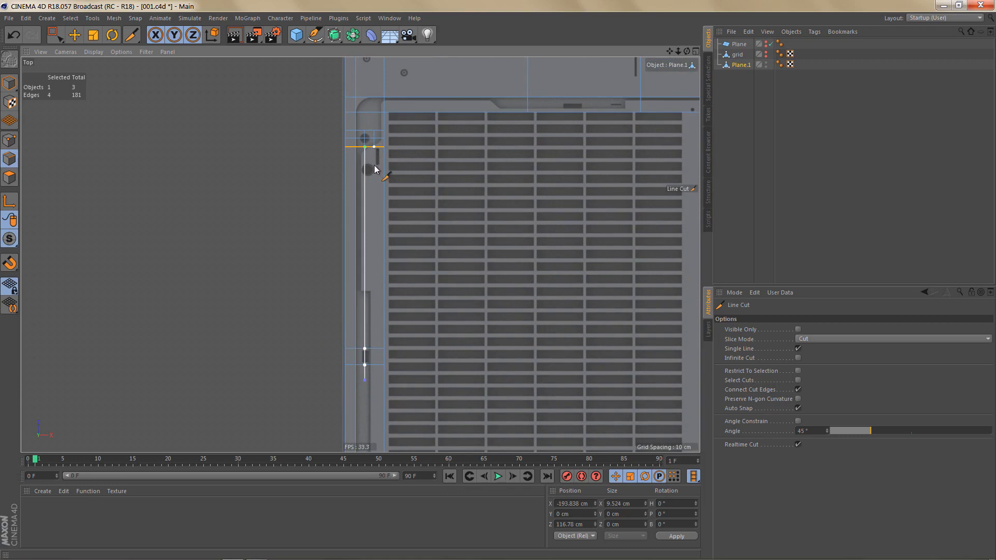
left_click(374, 387)
scroll(376, 384, "up", 5)
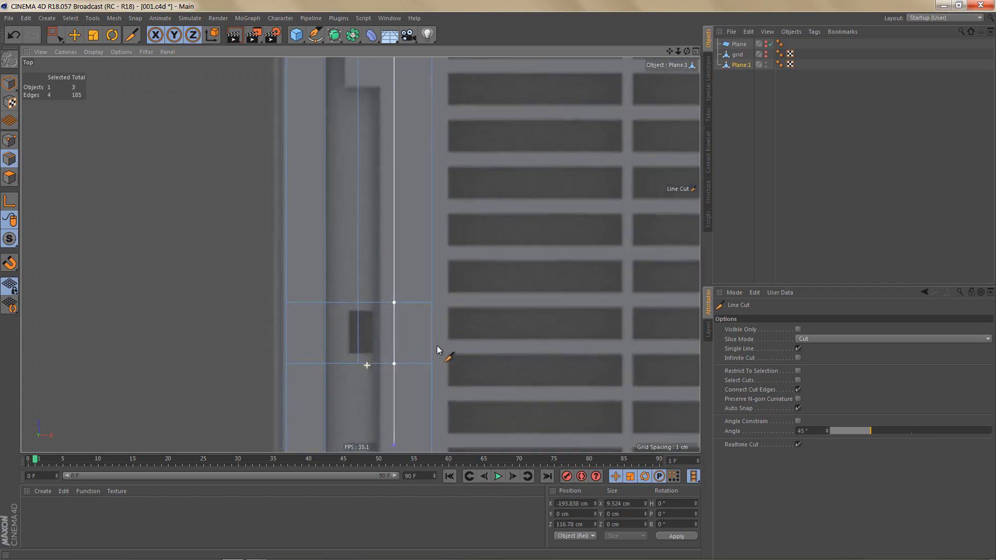
Select the four edges around the small dark rectangular recess and move them left to about X -193.666 cm to frame it.
key("0")
left_click_drag(341, 285, 401, 364)
scroll(392, 356, "up", 1)
left_click_drag(475, 320, 457, 321)
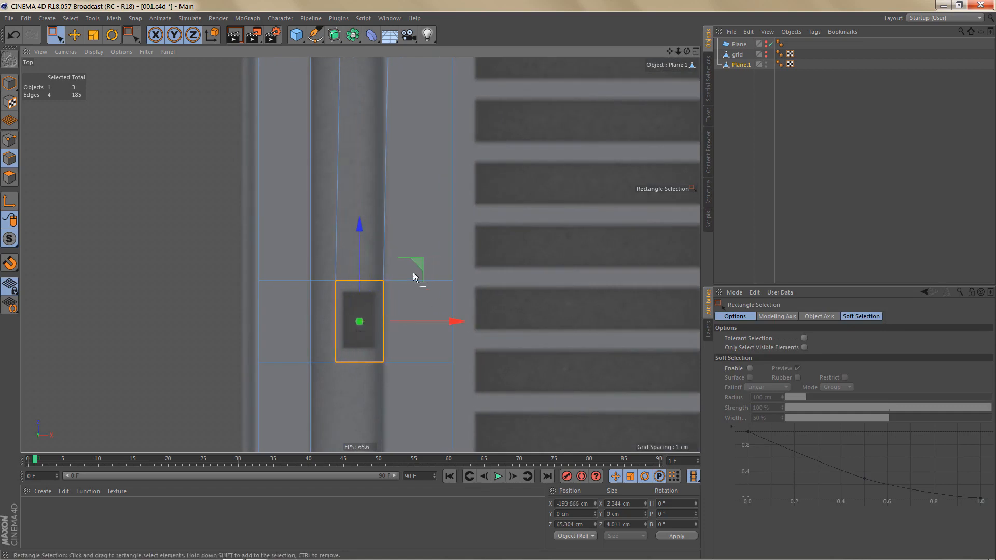
Make two vertical line cuts from the small rectangular recess's lower corners down the side strip to the next horizontal edge.
scroll(393, 264, "down", 4)
middle_click_drag(393, 346, 364, 202, "alt")
scroll(364, 207, "down", 3)
middle_click_drag(363, 244, 368, 214, "alt")
key("k")
key("k")
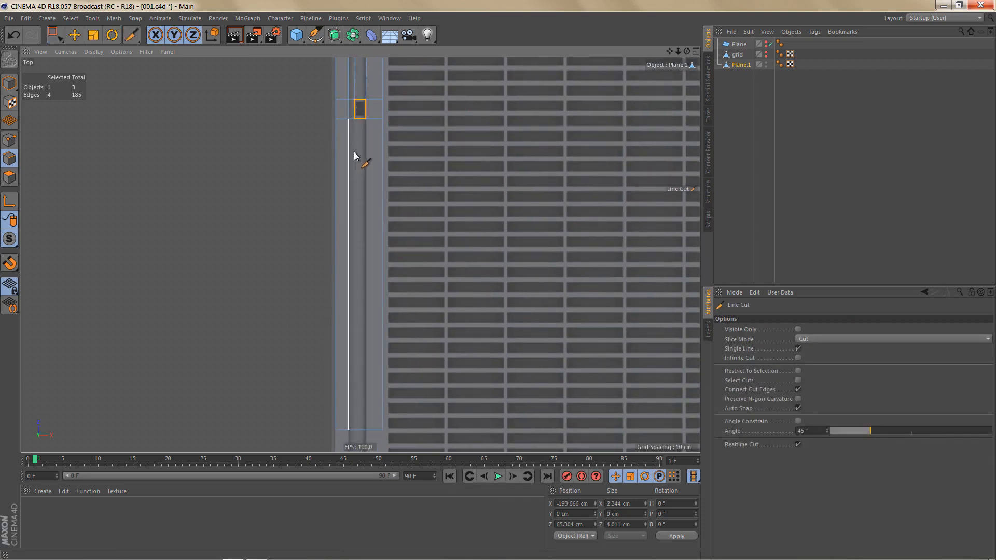
mouse_move(367, 122)
left_mouse_down()
mouse_move(376, 339)
mouse_move(366, 445)
left_mouse_up()
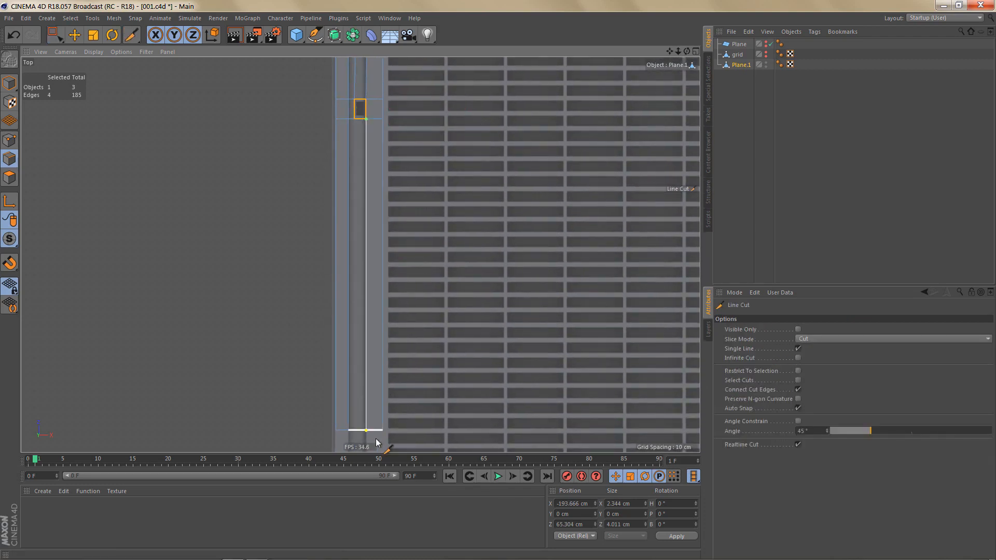
left_click_drag(354, 120, 367, 438, "shift")
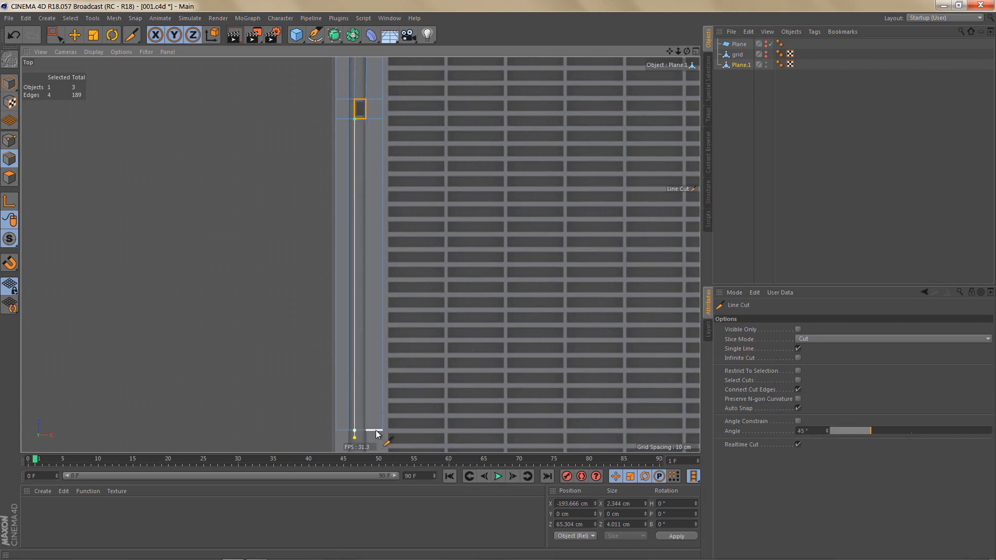
scroll(366, 433, "up", 2)
key("e")
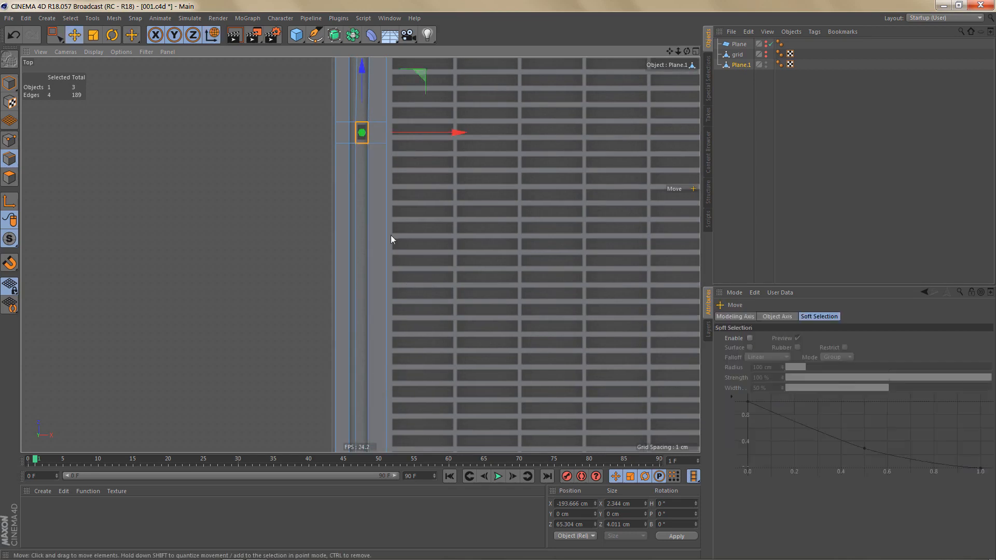
Examine the screws, dark slot and vent holes in the panel area above the grille.
middle_click_drag(392, 251, 405, 432, "alt")
middle_click_drag(353, 291, 308, 480, "alt")
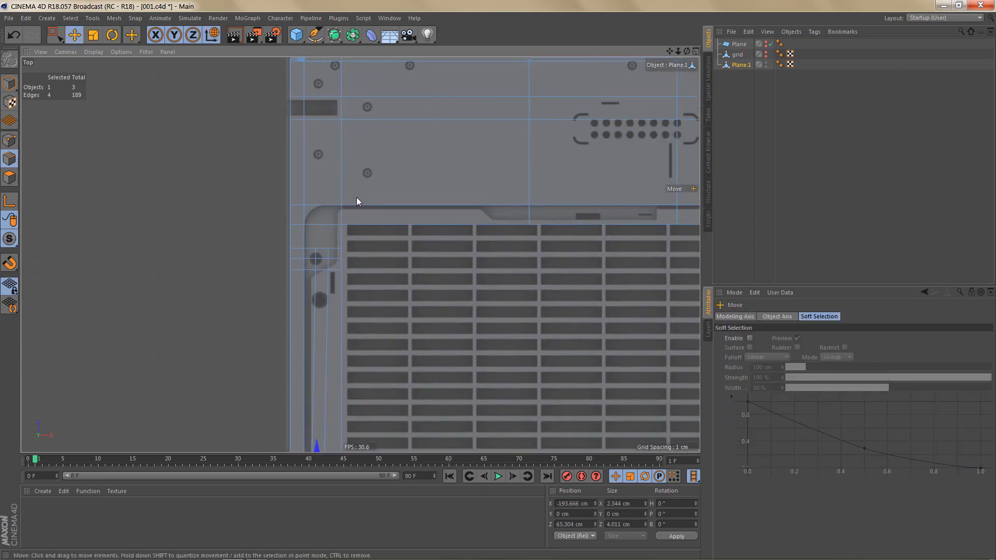
scroll(356, 199, "down", 1)
middle_click_drag(359, 201, 284, 286, "alt")
scroll(282, 235, "up", 2)
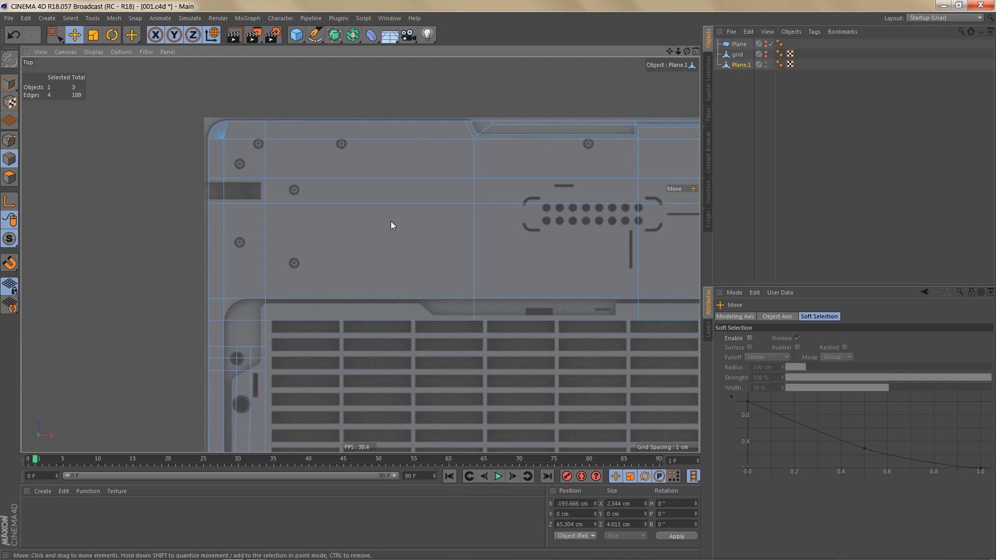
middle_click_drag(366, 220, 292, 214, "alt")
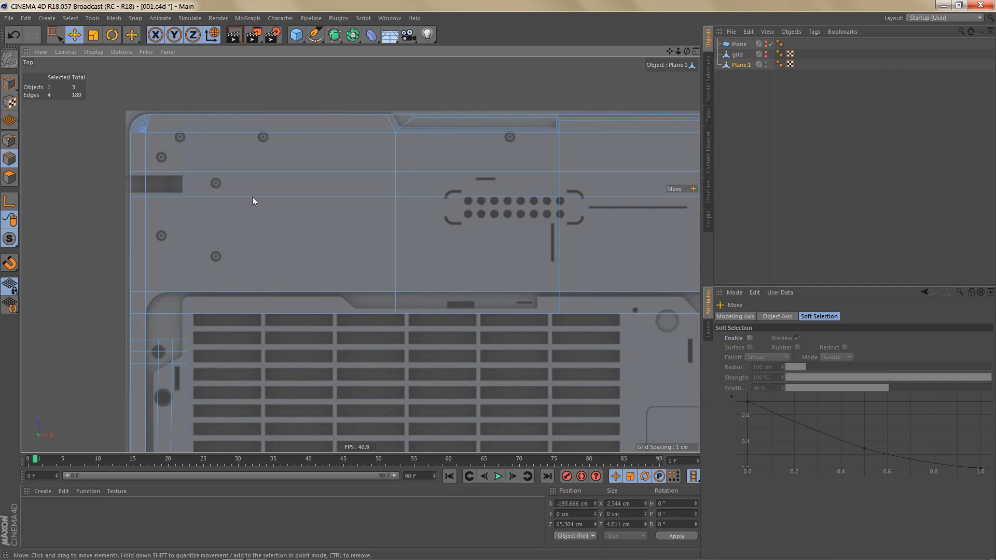
middle_click_drag(361, 212, 301, 215, "alt")
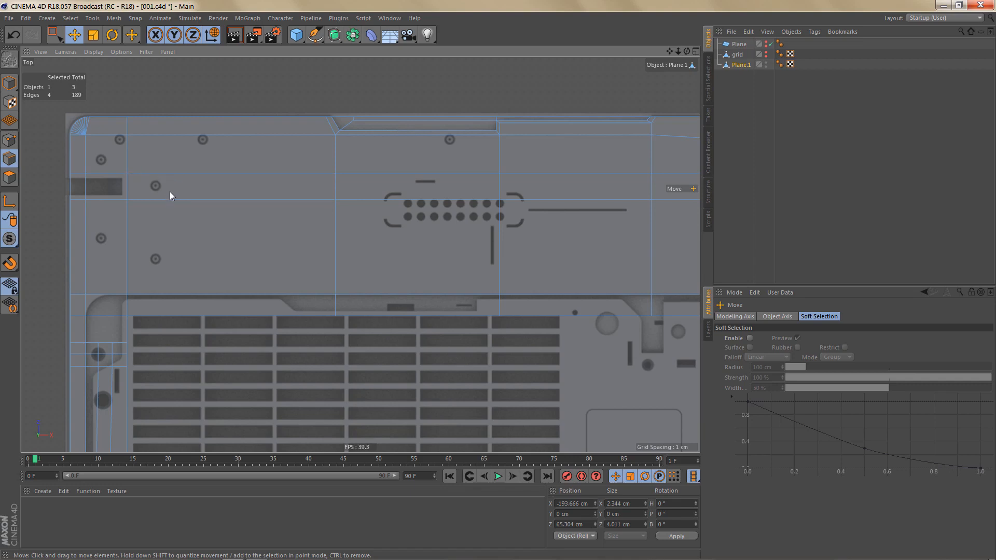
middle_click_drag(242, 197, 327, 202, "alt")
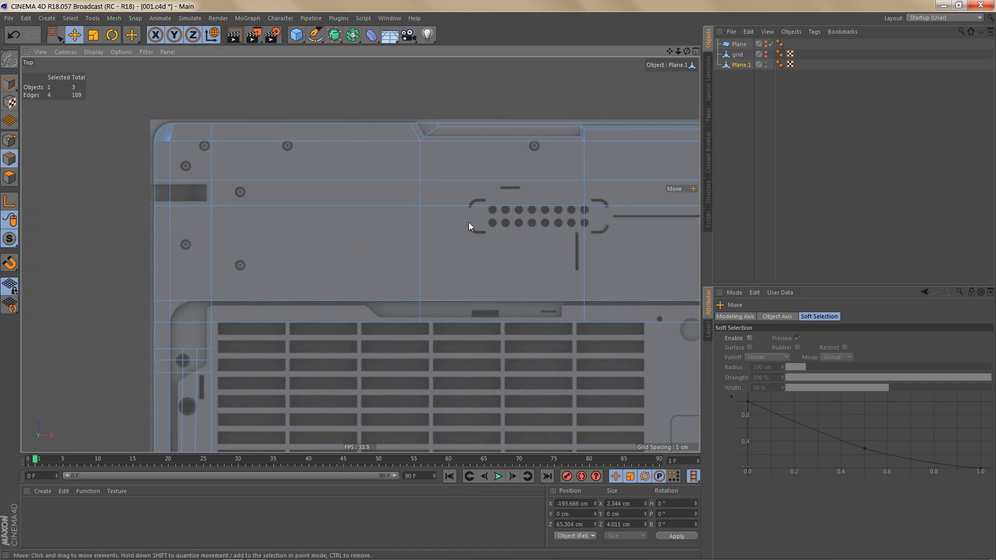
Make three vertical line cuts around the outermost right screw near the upper-left corner: right of it, through its centre and left of it.
middle_click_drag(290, 219, 333, 238, "alt")
right_click_drag(336, 233, 359, 247, "alt")
middle_click_drag(360, 255, 405, 244, "alt")
key("k")
key("k")
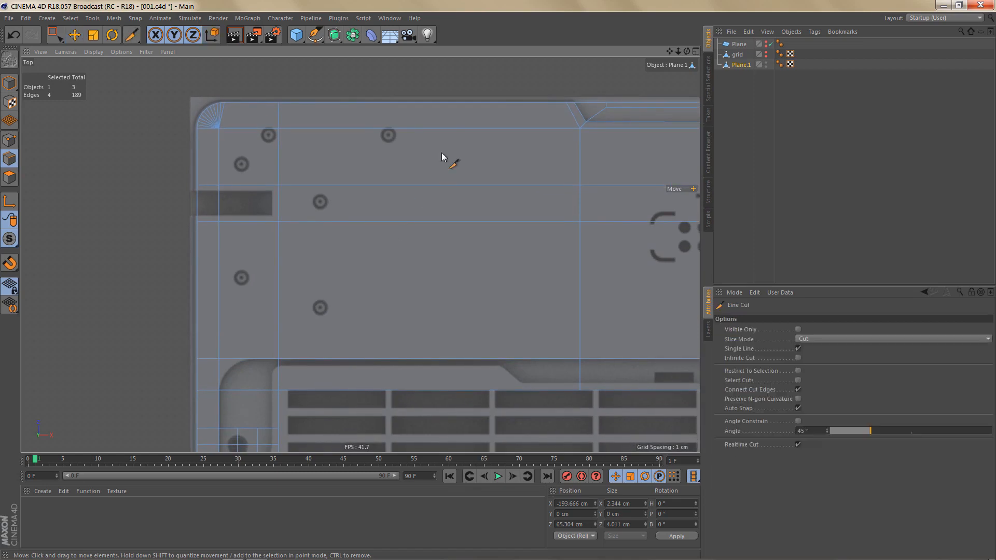
left_click(404, 95)
left_click(404, 390)
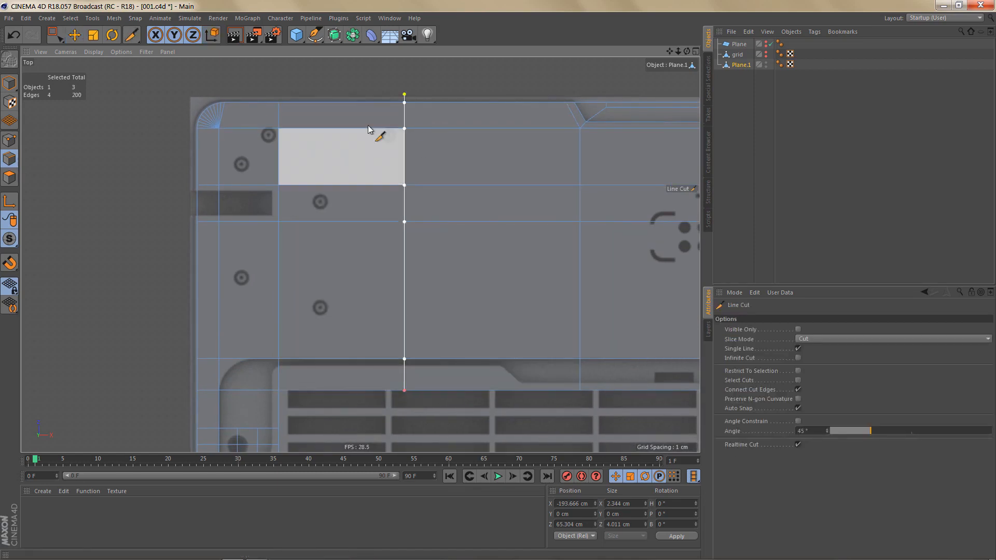
left_click(386, 91)
left_click(386, 390)
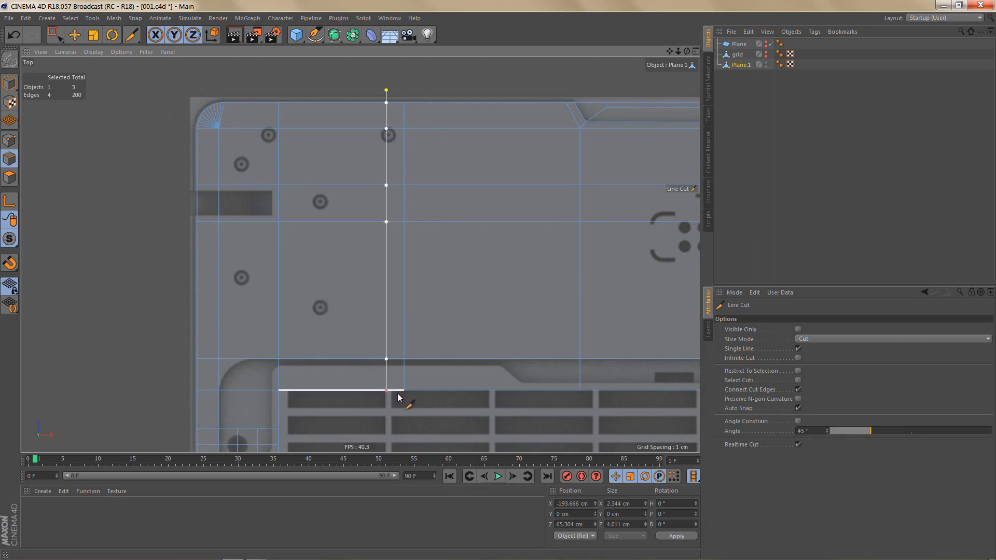
left_click(362, 89)
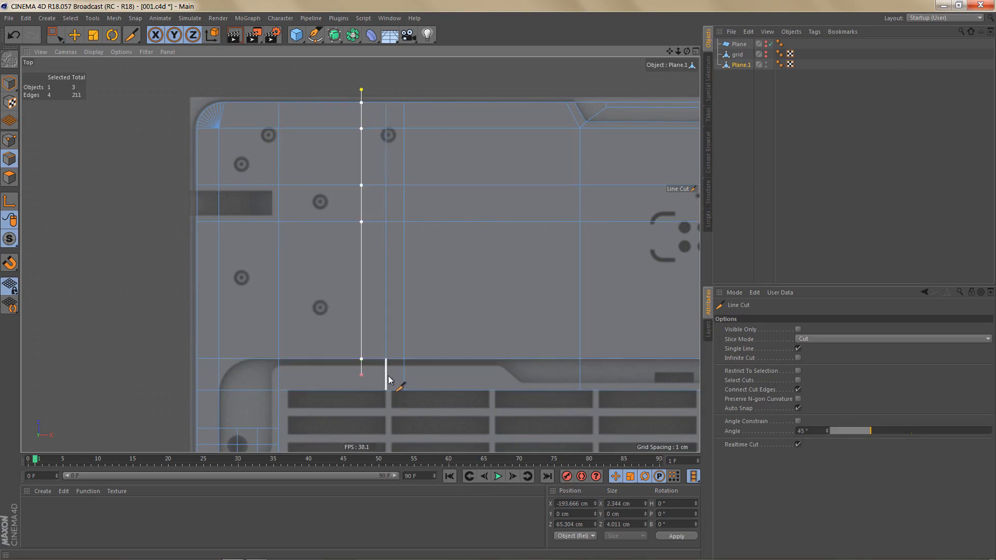
key("e")
Align the middle cut with the screw's centre and move the cut on its left closer, to about X -178.24 cm.
scroll(405, 232, "up", 2)
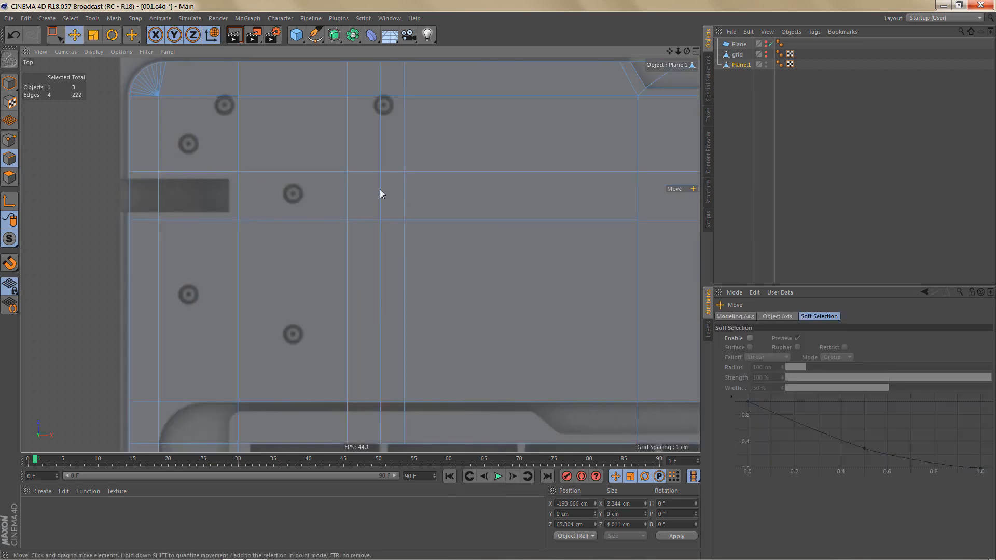
left_click(381, 150, "shift")
scroll(410, 136, "up", 2)
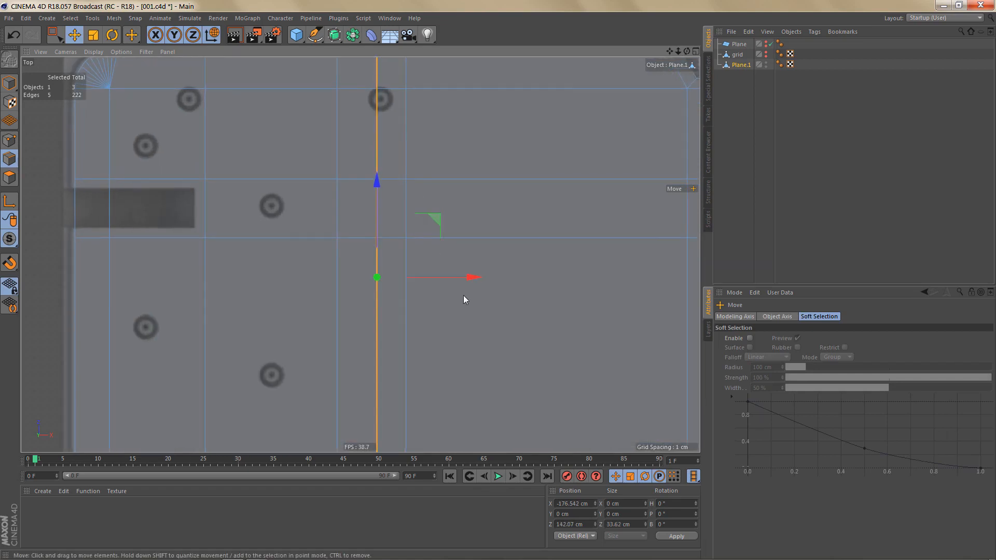
left_click_drag(471, 279, 448, 282)
double_click(337, 210)
scroll(425, 279, "down", 5)
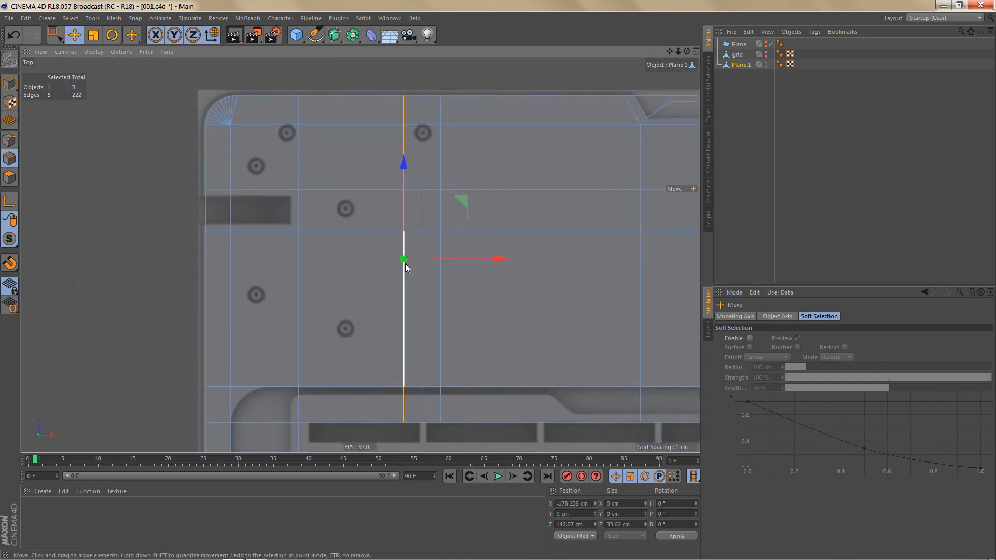
Make three vertical line cuts around the two vertically aligned inner screws: right of them, through their centres and left of them.
key("k")
key("k")
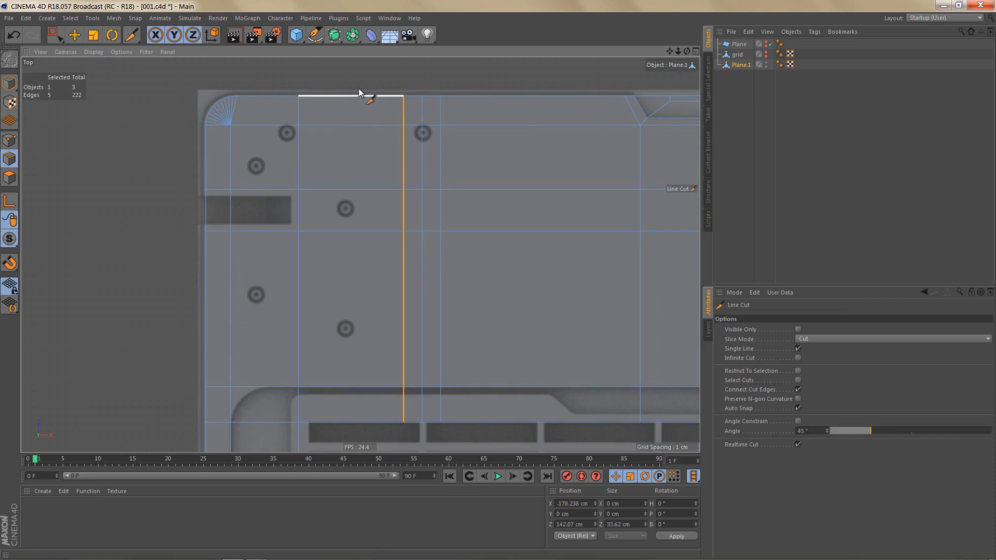
left_click(362, 87)
left_click(363, 341)
left_click(365, 434)
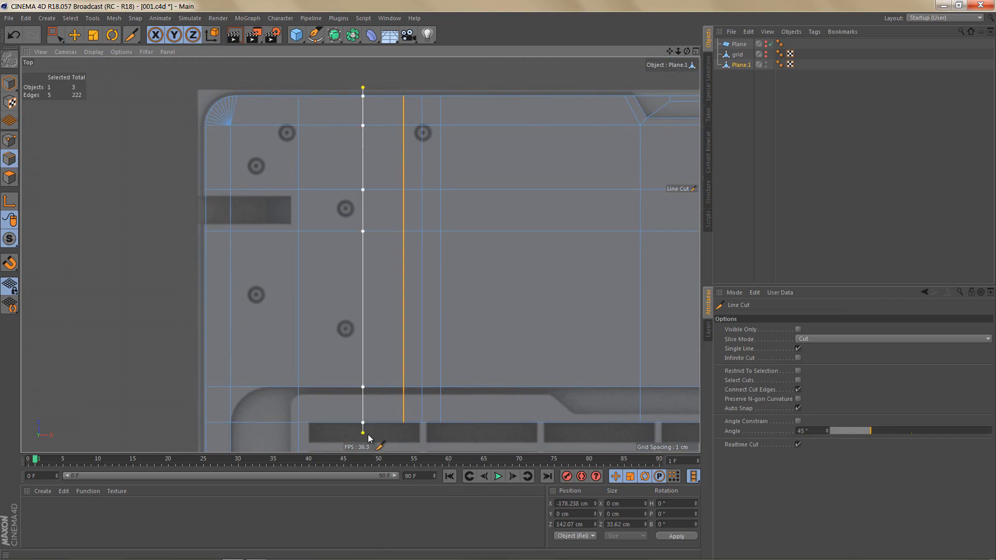
left_click(344, 87)
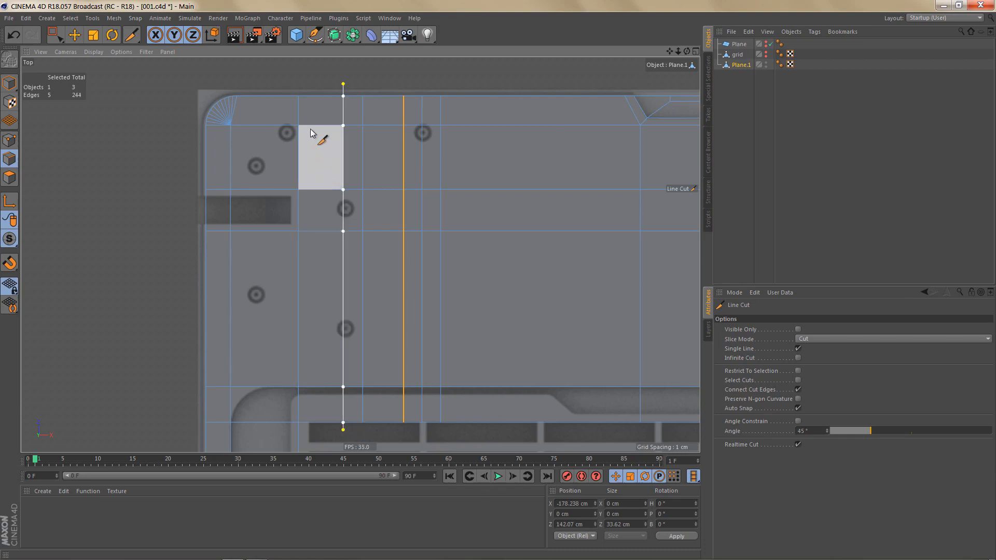
left_click(321, 80)
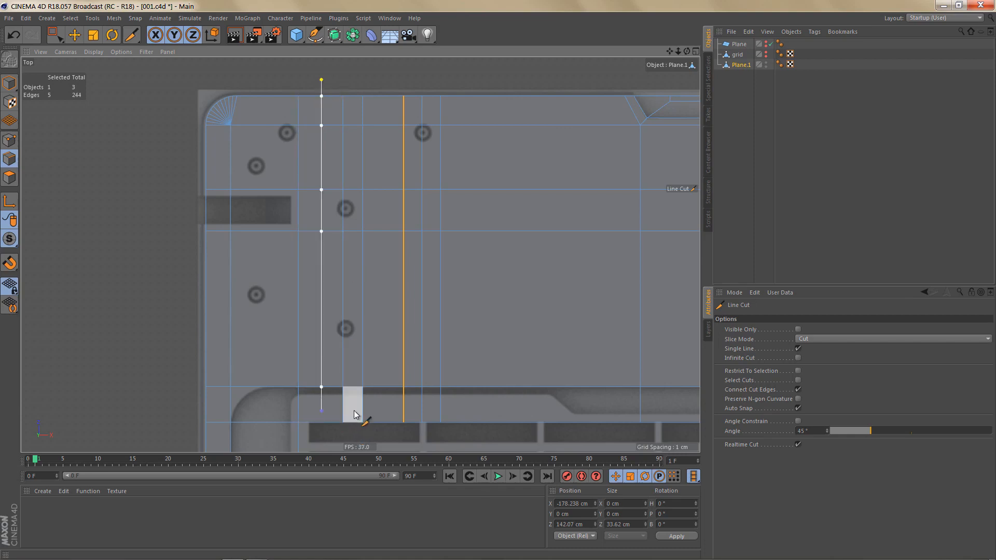
left_click(356, 432)
key("e")
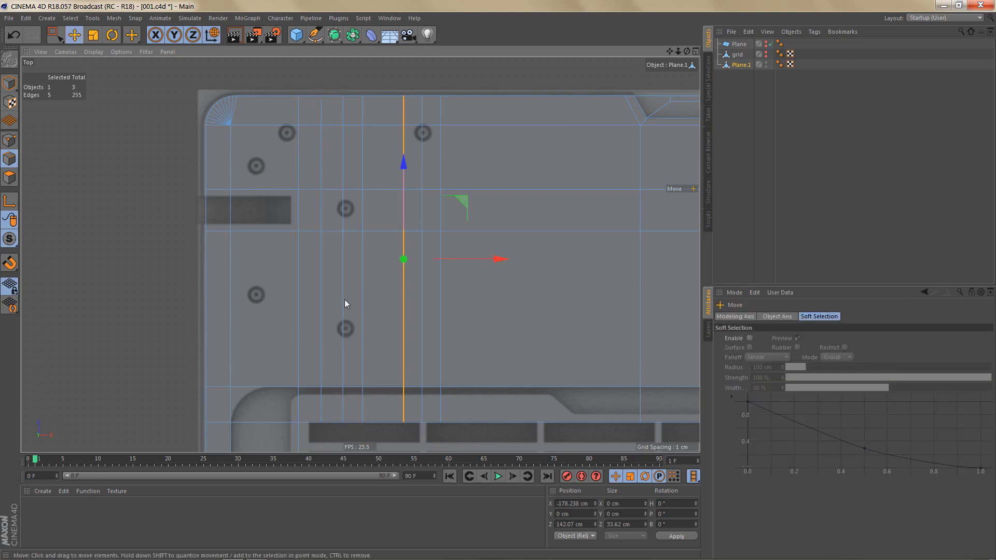
Centre the middle cut on the inner screws, then move the right cut to X -182.3 cm and the left one to about X -186.138 cm.
scroll(345, 300, "up", 3)
left_click(343, 227)
double_click(342, 226)
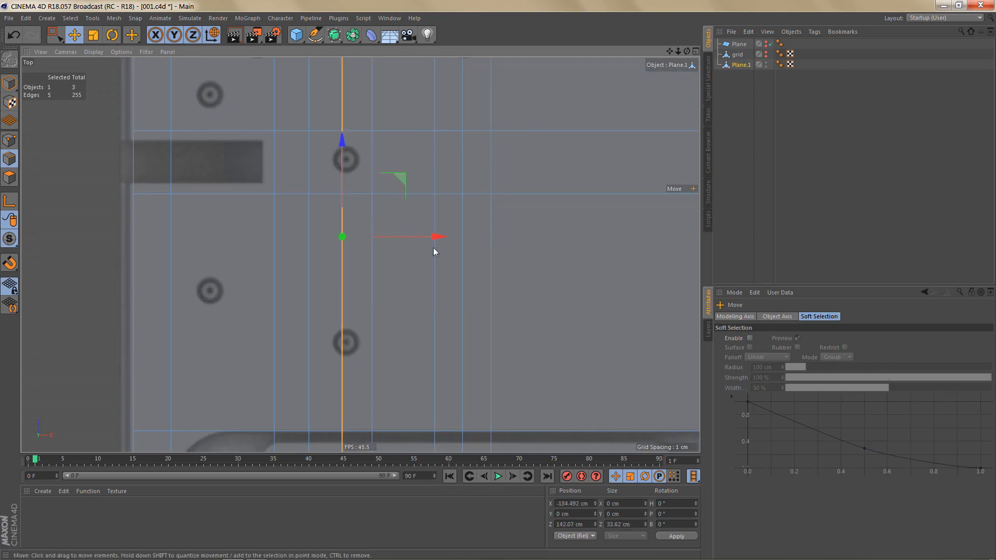
left_click_drag(439, 237, 474, 231)
double_click(378, 266)
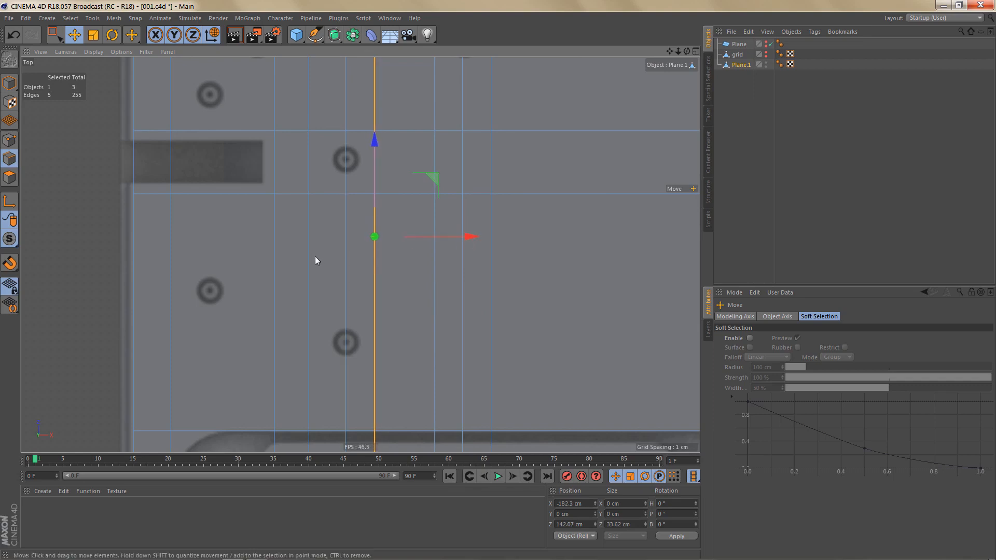
double_click(309, 257)
left_click_drag(405, 238, 412, 240)
scroll(412, 239, "down", 3)
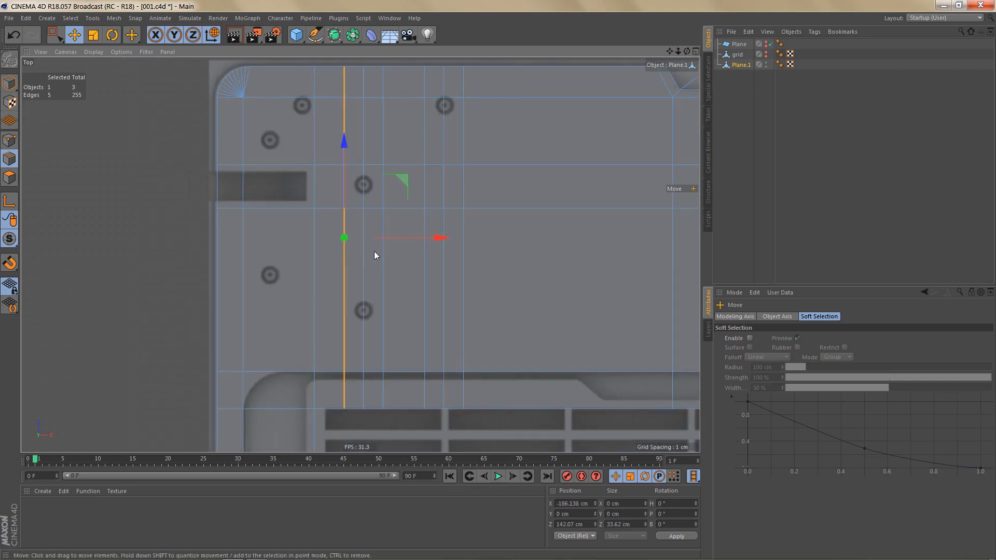
Make three vertical line cuts by the corner screws: through the upper screw, through the two outer screws and midway between those cuts.
middle_click_drag(374, 251, 417, 267)
scroll(434, 237, "up", 2)
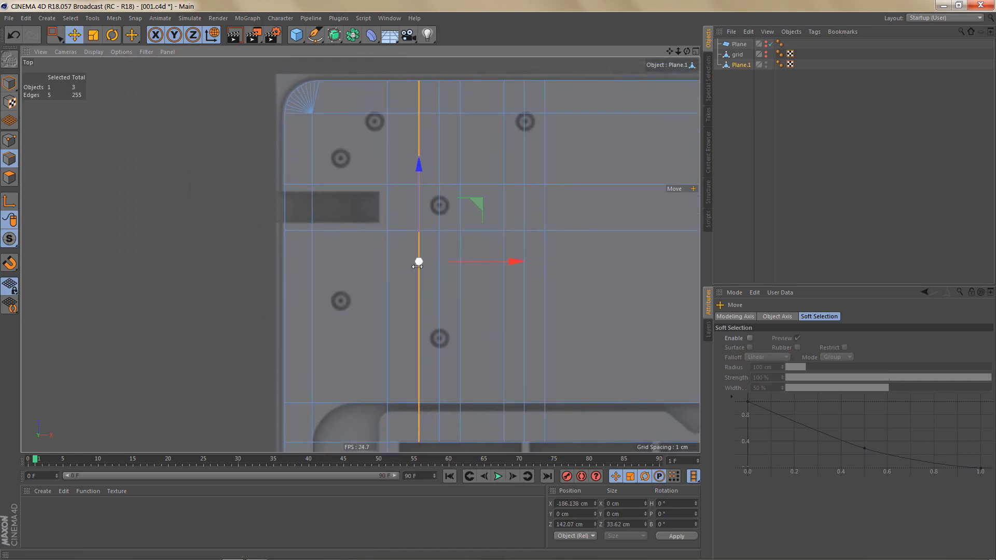
key("k")
key("k")
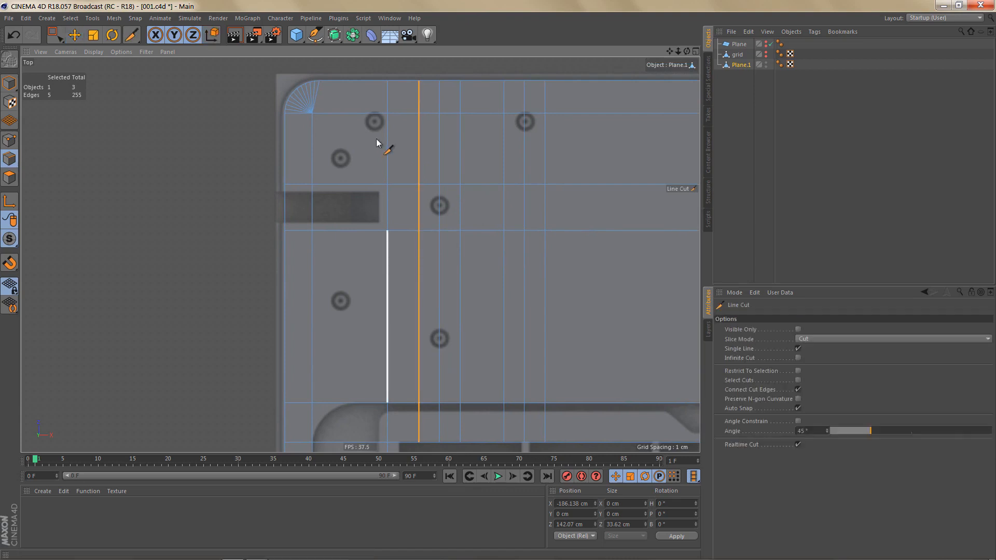
left_click(373, 72)
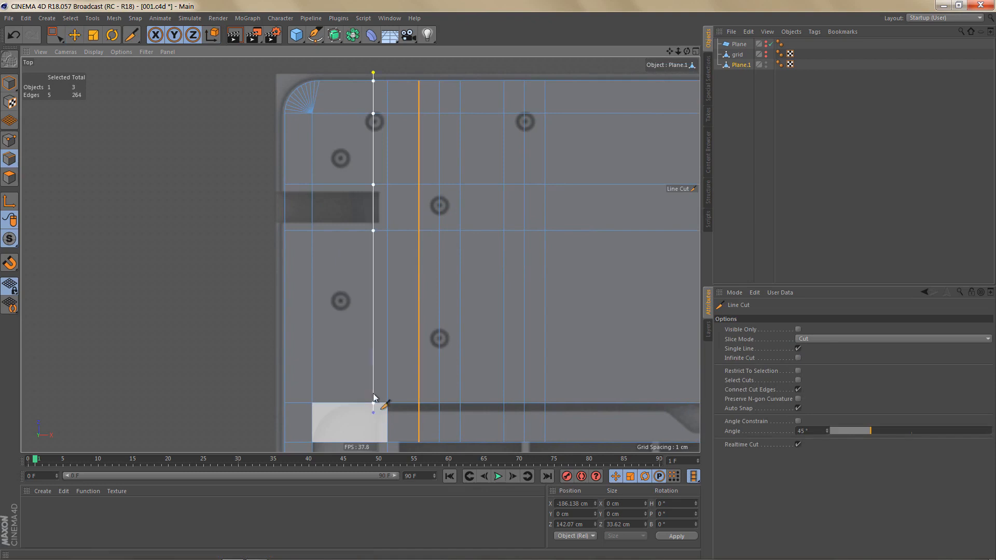
left_click(373, 400)
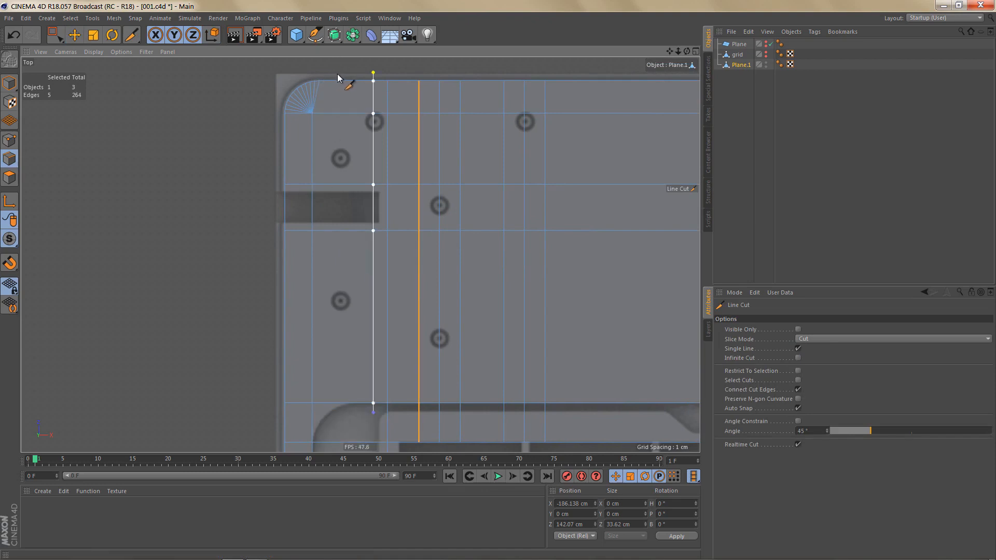
left_click(340, 73)
left_click(340, 419)
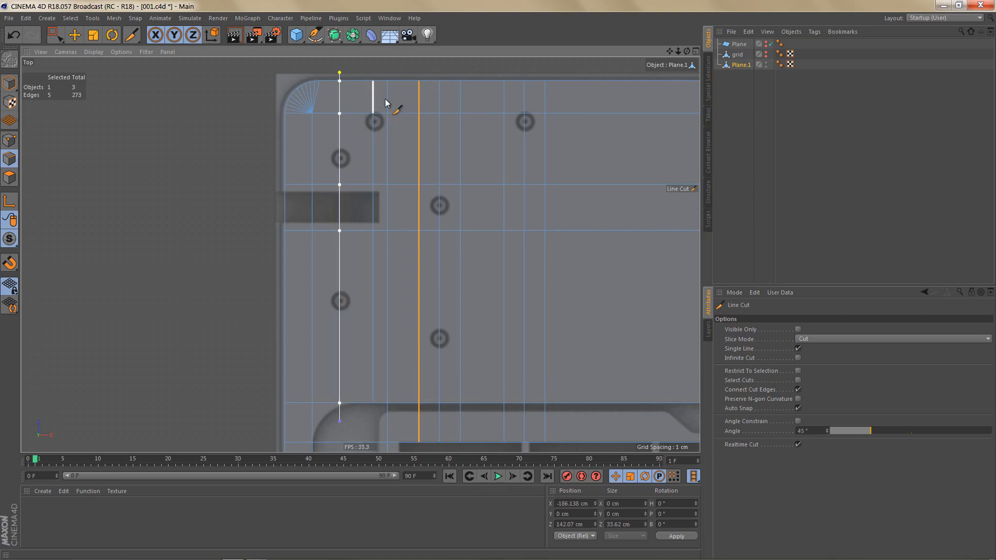
left_click(357, 70)
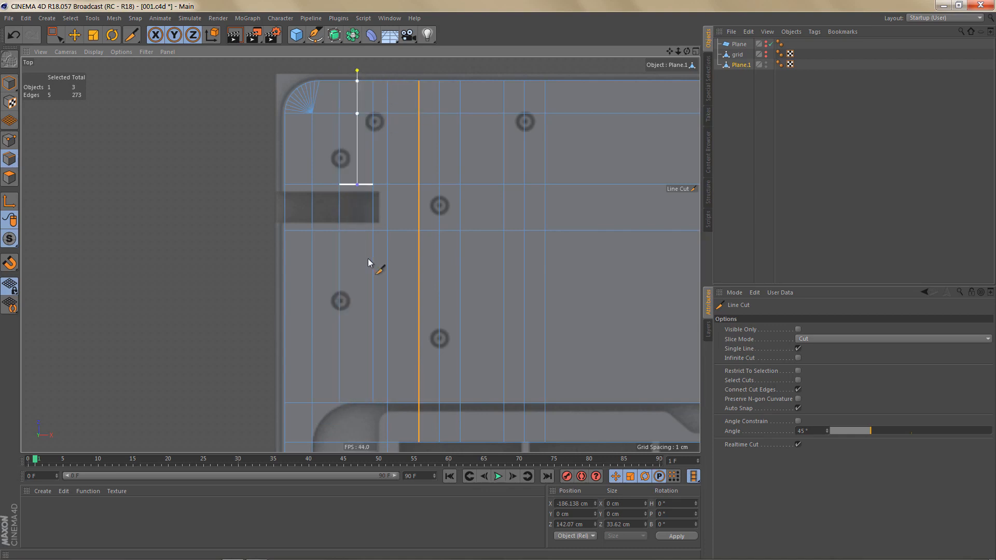
left_click(379, 412, "shift")
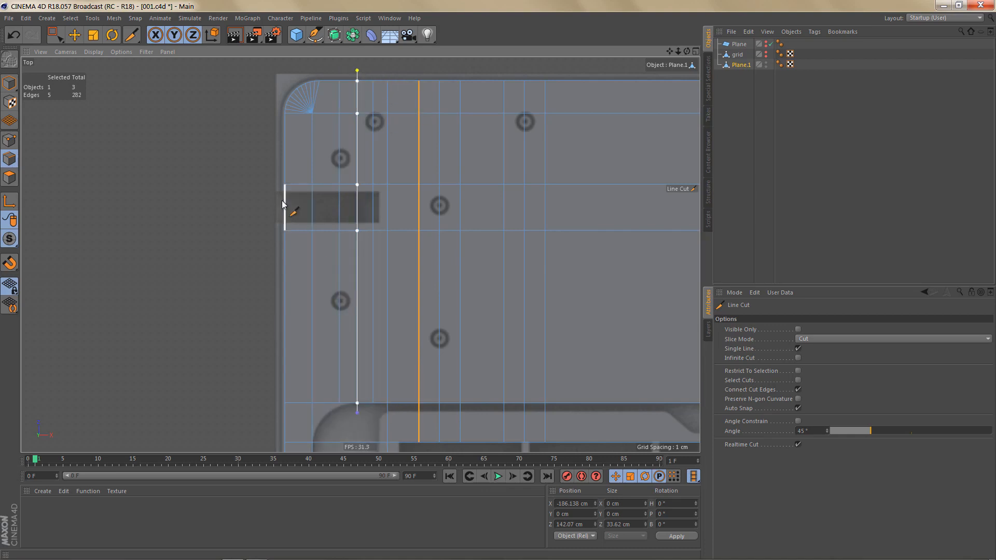
Make four horizontal line cuts around the lower screws: below the inner one, through each screw's centre and between the two centres.
mouse_move(406, 365)
middle_mouse_down("alt")
mouse_move(388, 359)
mouse_move(395, 333)
mouse_move(395, 357)
mouse_move(382, 343)
middle_mouse_up("alt")
right_click_drag(344, 225, 363, 228, "alt")
middle_click_drag(363, 235, 367, 137, "alt")
left_click_drag(217, 313, 564, 312)
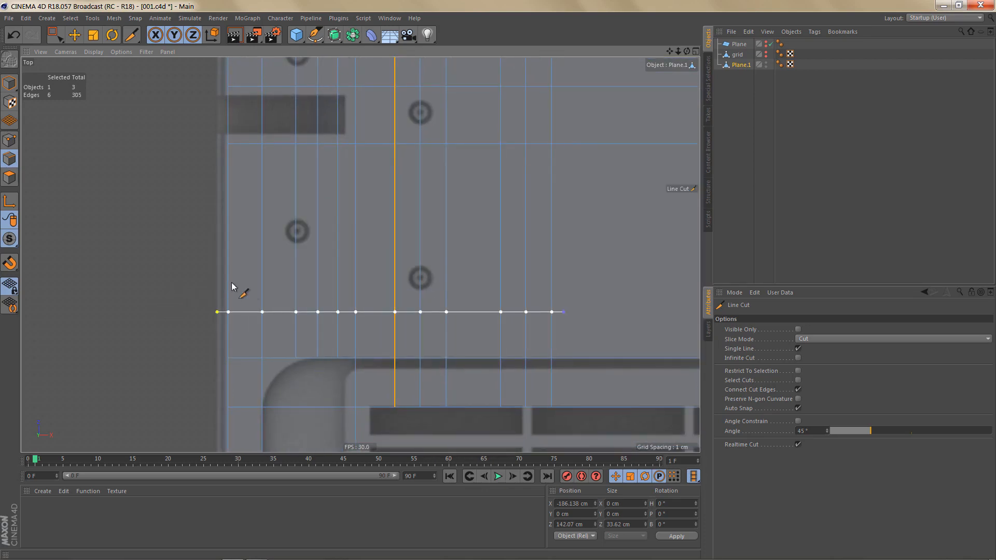
left_click_drag(212, 277, 563, 277)
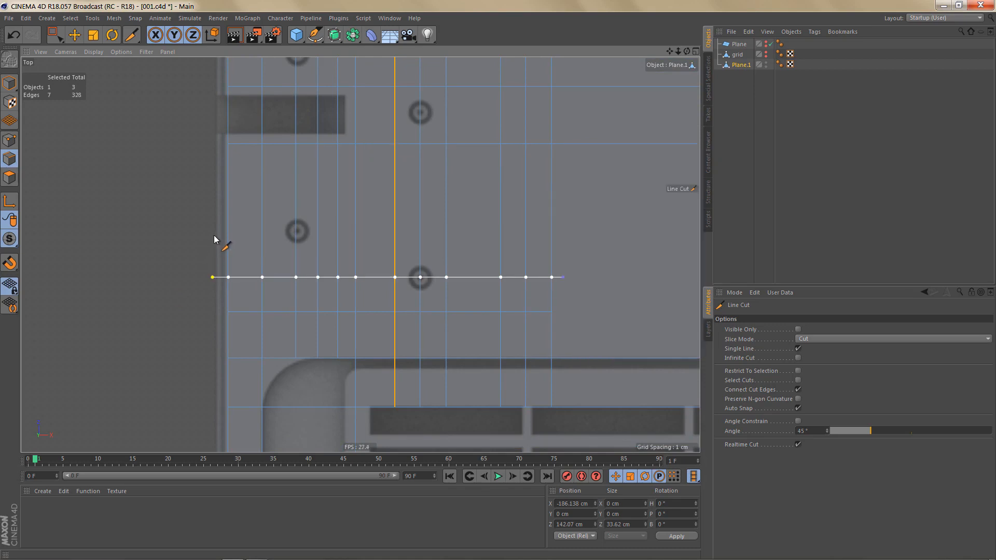
mouse_move(210, 230)
left_mouse_down("shift")
mouse_move(459, 253)
mouse_move(583, 252)
left_mouse_up("shift")
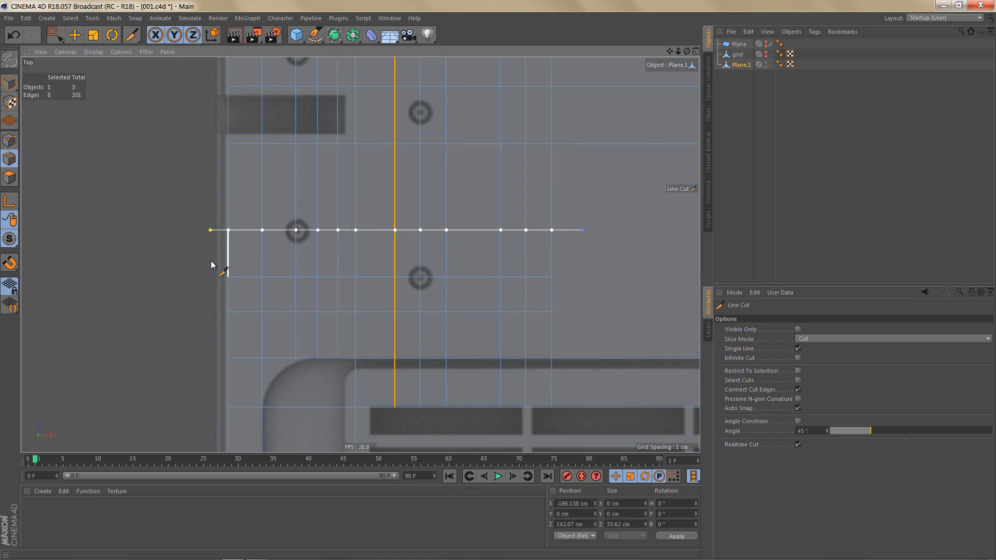
left_click_drag(206, 257, 581, 269, "shift")
scroll(440, 295, "up", 1)
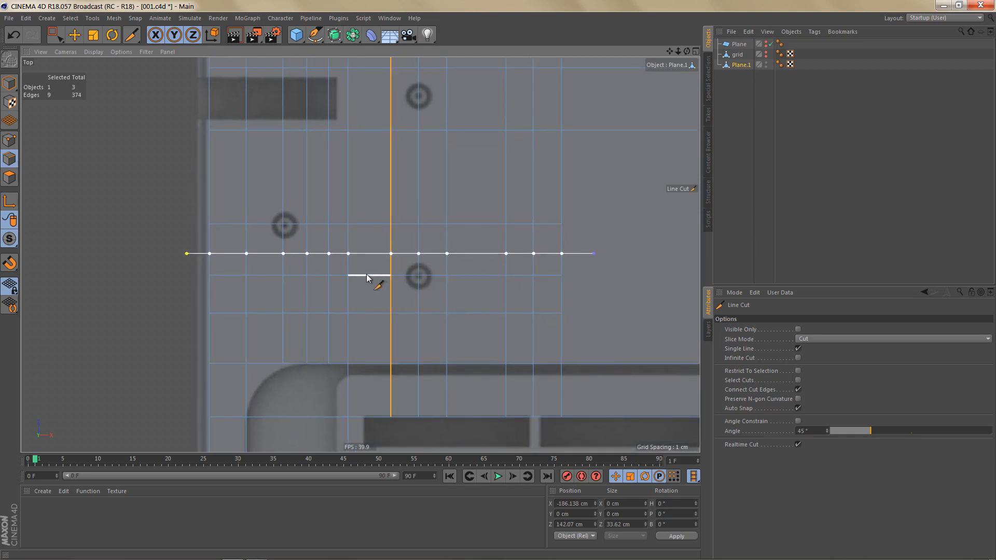
Raise the lowest horizontal cut below the inner lower screw to Z 132.999 cm.
key("e")
double_click(435, 314)
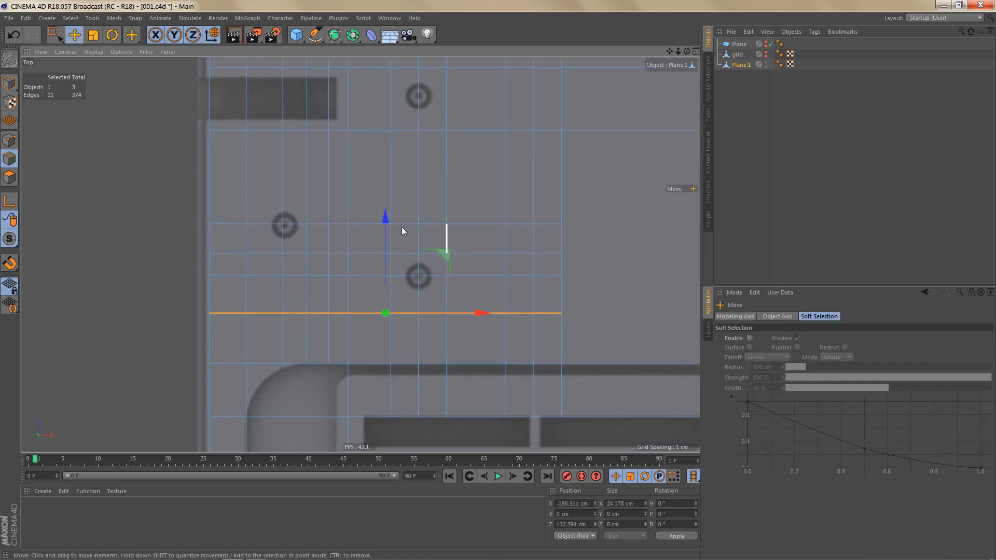
mouse_move(389, 219)
left_mouse_down()
mouse_move(391, 204)
mouse_move(395, 213)
left_mouse_up()
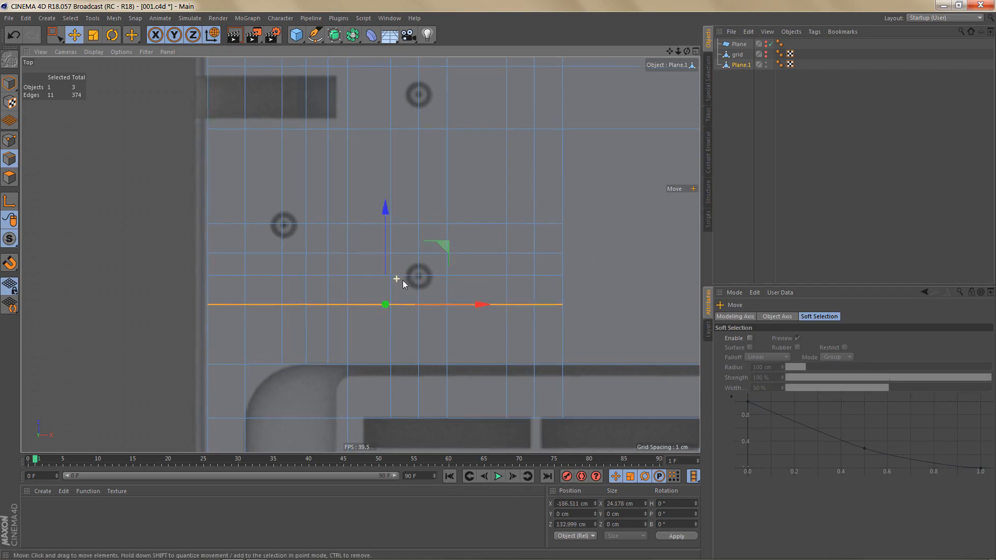
Raise the cut between the two lower screw centres slightly, and set the cut through the outer lower screw to Z 138.4 cm.
scroll(403, 280, "up", 2)
double_click(275, 248)
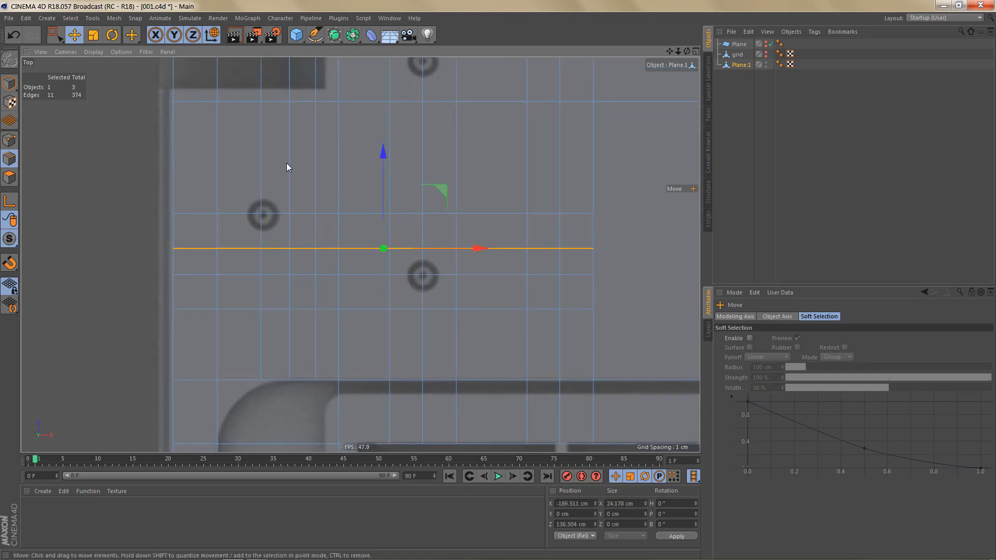
left_click_drag(382, 149, 389, 120)
double_click(326, 212)
middle_click_drag(363, 169, 372, 208, "alt")
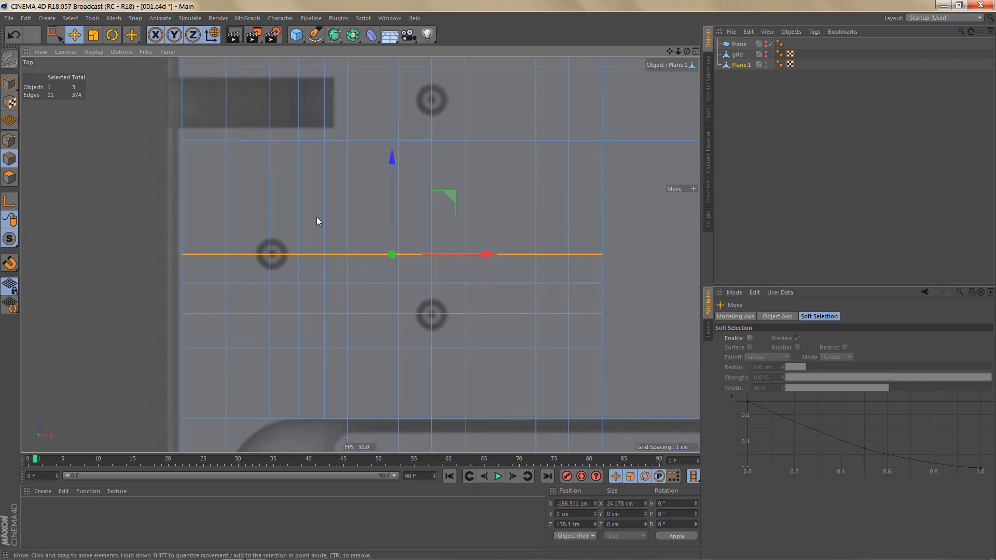
Make a horizontal line cut just above the outer lower screw, across all the vertical cuts.
key("k")
key("k")
left_click(167, 219)
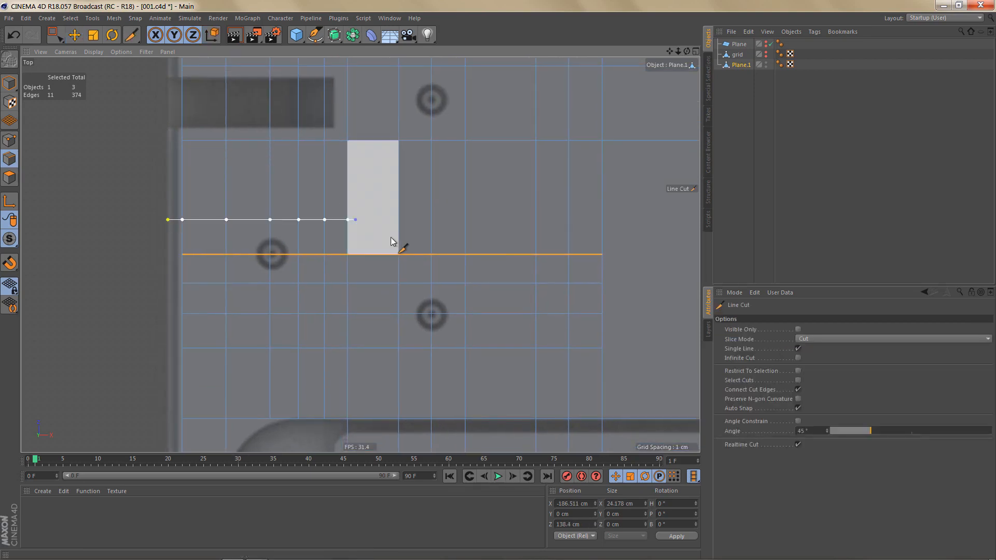
left_click(647, 232, "shift")
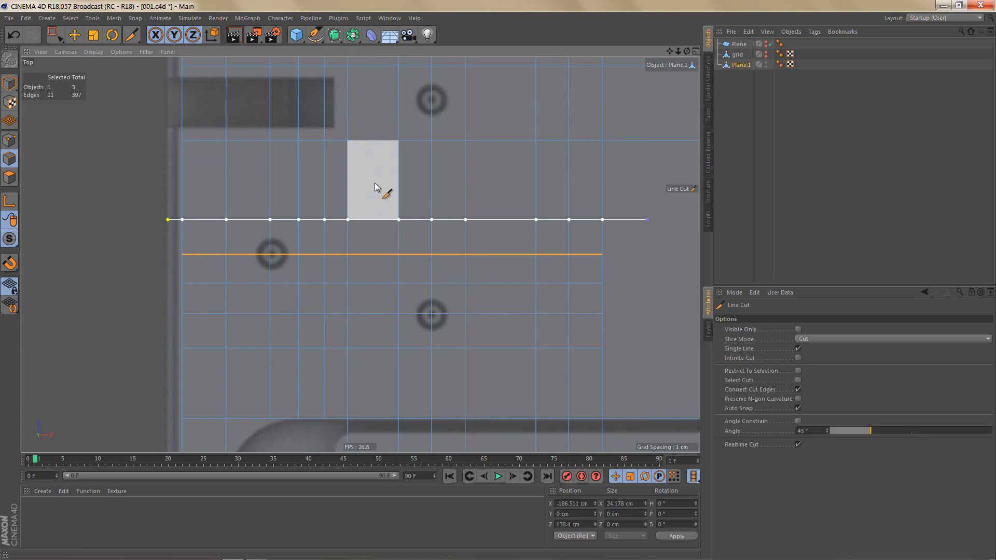
Select the twelve vertical edges in the band around the dark side recess and split them at their middle with a horizontal cut.
middle_click_drag(358, 179, 345, 285, "alt")
scroll(317, 261, "down", 1)
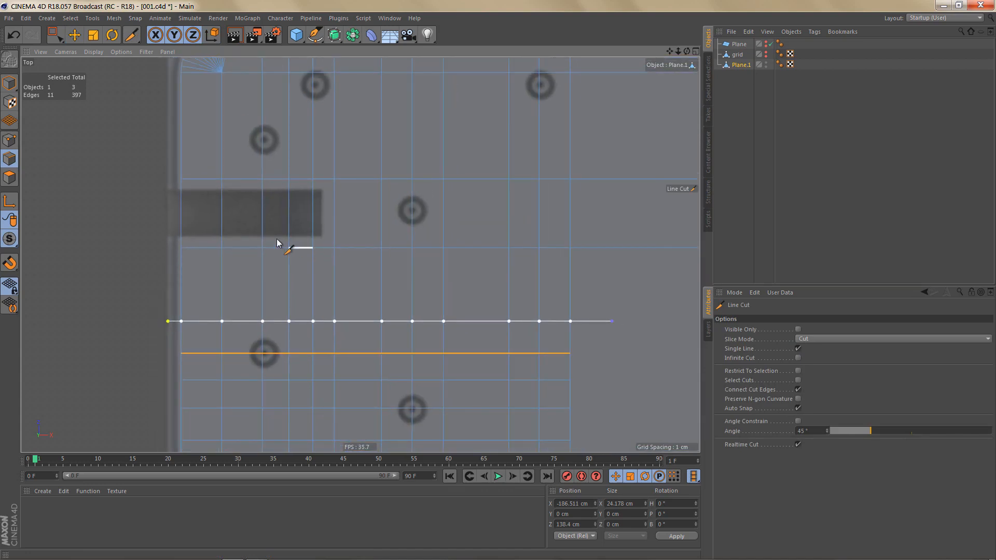
key("9")
left_click_drag(171, 217, 595, 211)
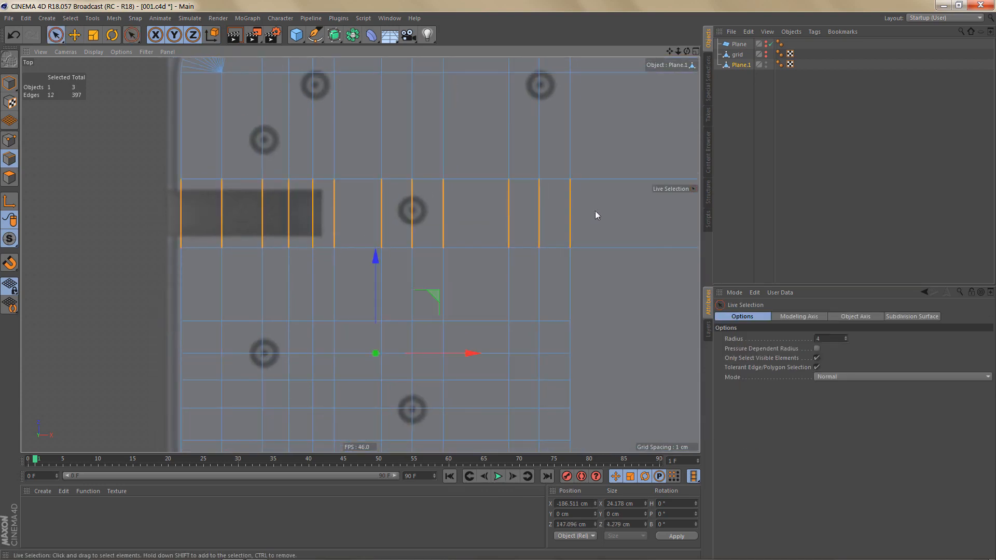
middle_click_drag(371, 296, 366, 303, "alt")
scroll(360, 302, "up", 2)
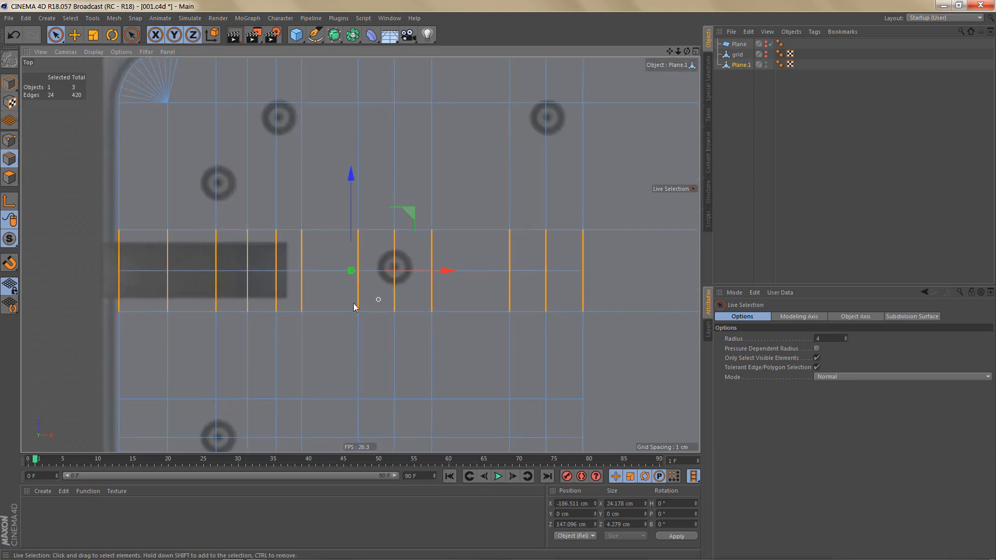
Make two horizontal line cuts above the side recess: through the outer upper screw and between that screw and the two upper screws.
middle_click_drag(303, 311, 298, 405, "alt")
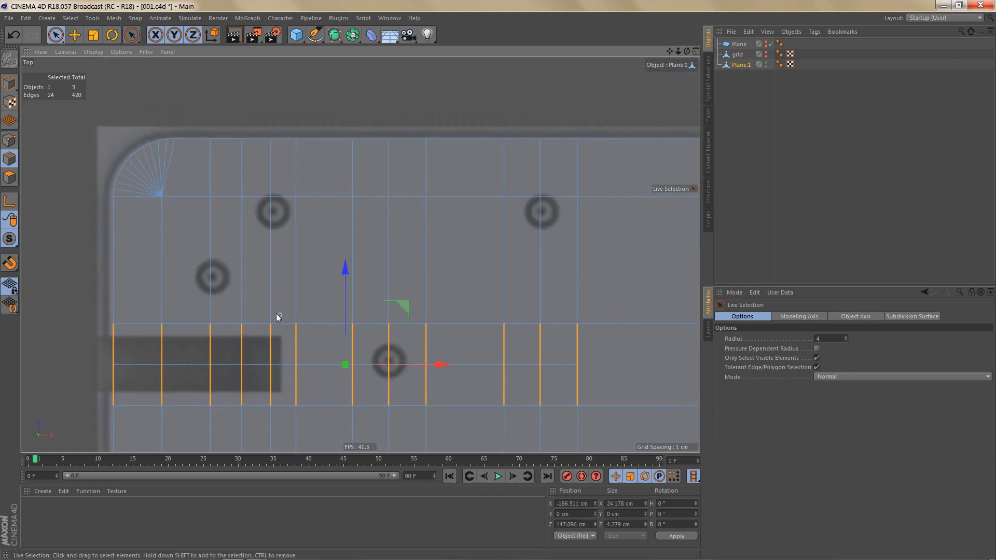
key("k")
key("k")
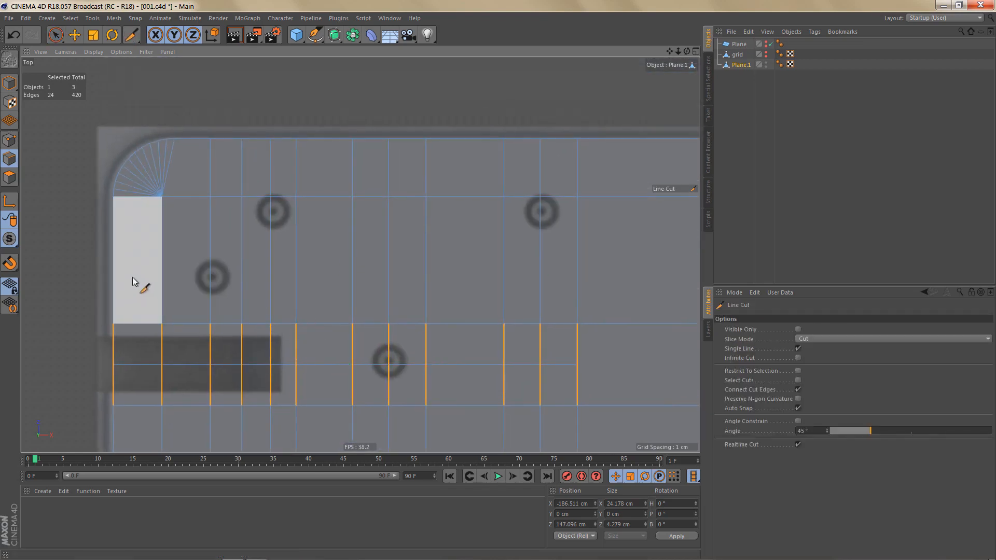
left_click(98, 279)
left_click(615, 282)
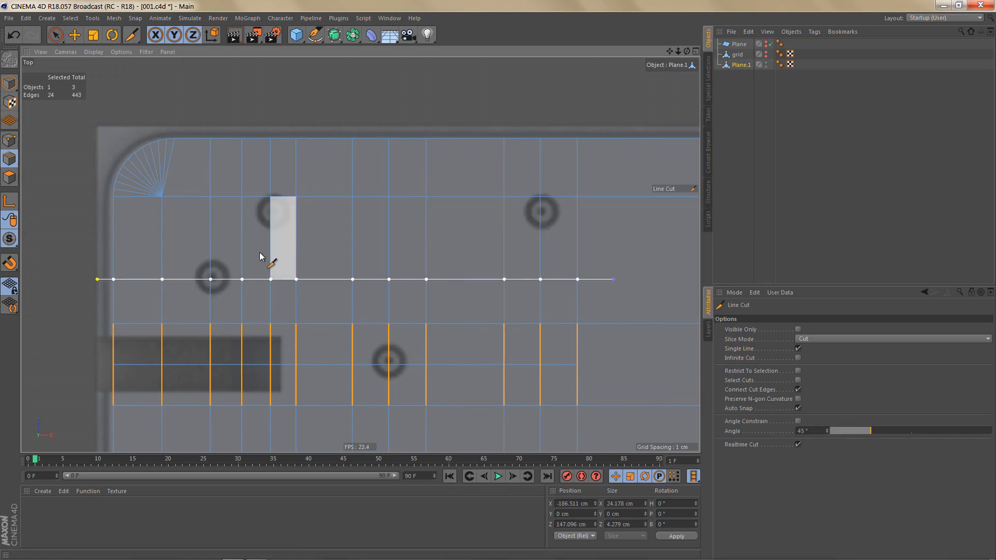
middle_click_drag(325, 263, 294, 256, "alt")
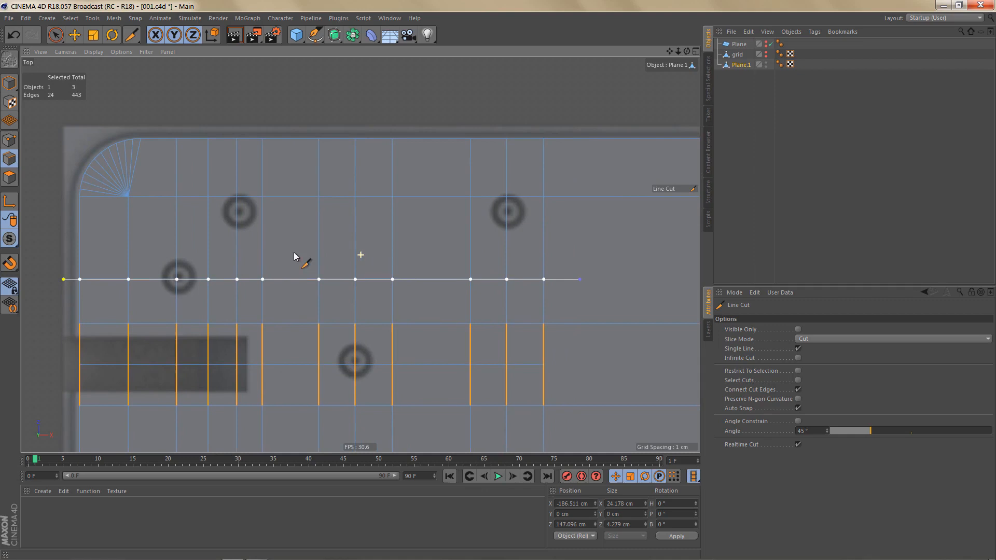
left_click(60, 237)
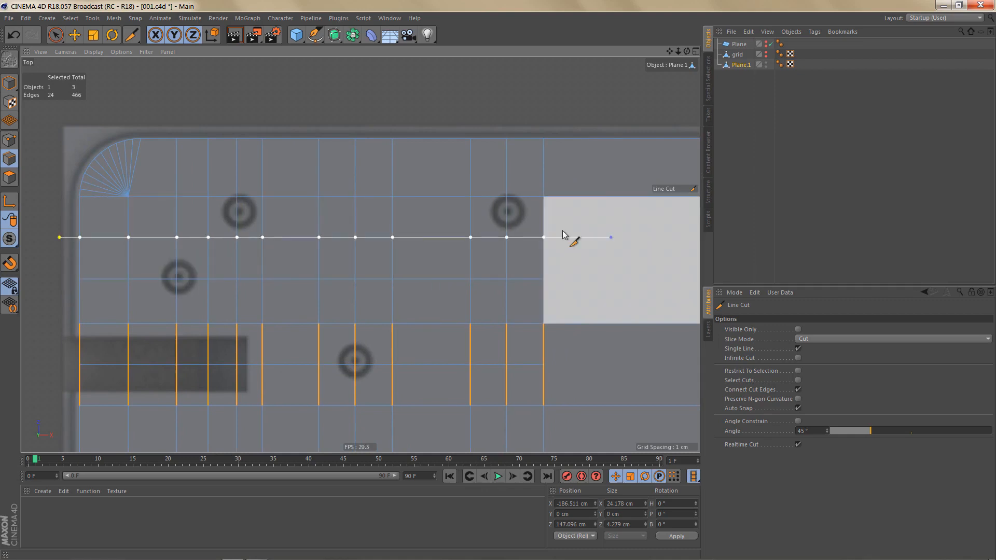
Lower the cut between the outer screw and the two upper screws to Z 153.445 cm.
key("e")
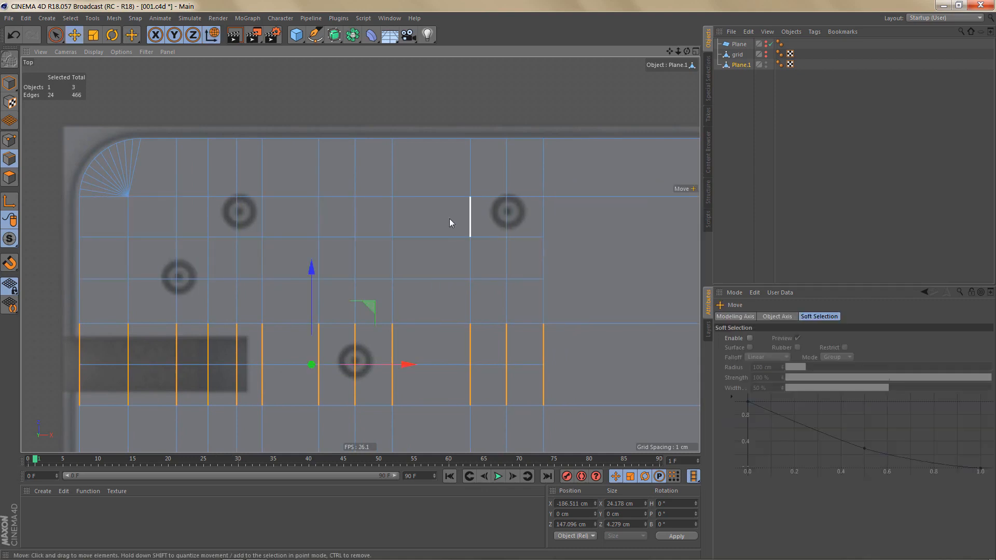
double_click(288, 236)
left_click_drag(312, 143, 316, 149)
middle_click_drag(252, 236, 243, 236, "alt")
Move the row of ten points by the two upper screws down to Z 155.148 cm, level with the screw centres.
key("Return")
key("0")
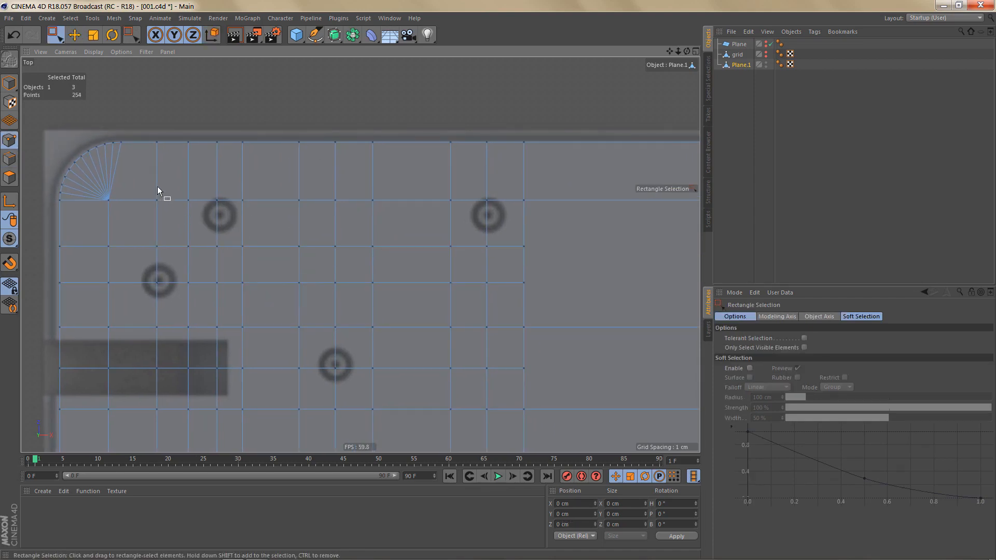
left_click_drag(151, 194, 571, 218)
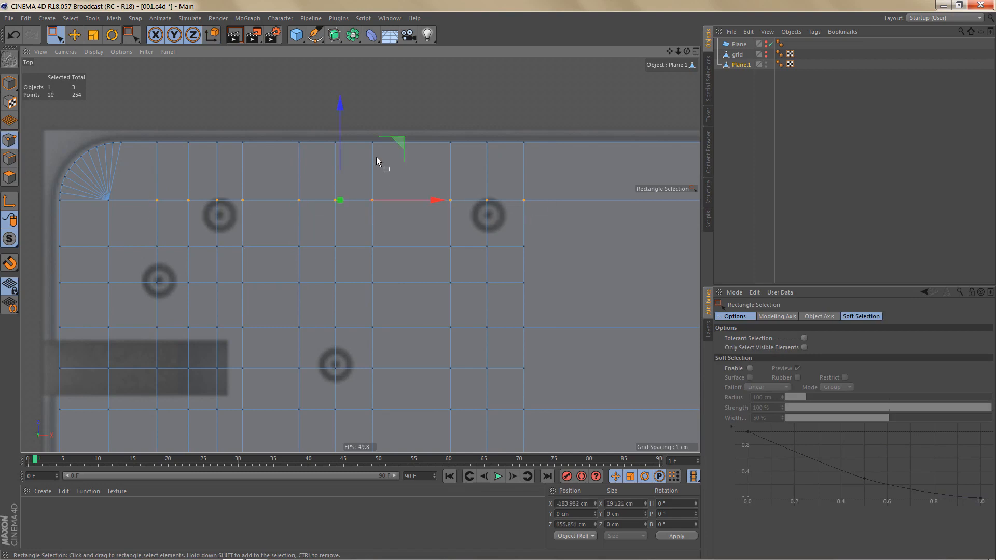
left_click_drag(340, 111, 347, 126)
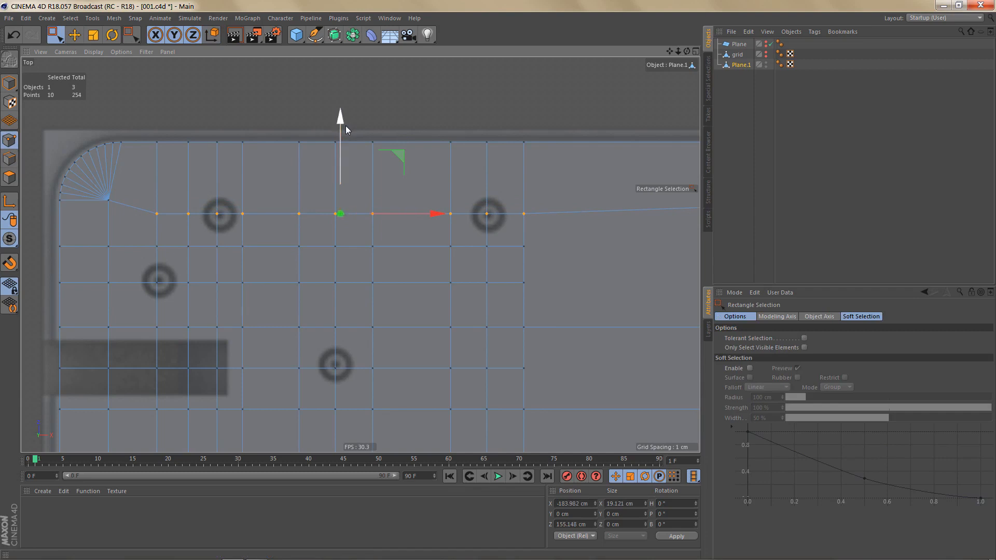
middle_click_drag(350, 193, 408, 179, "alt")
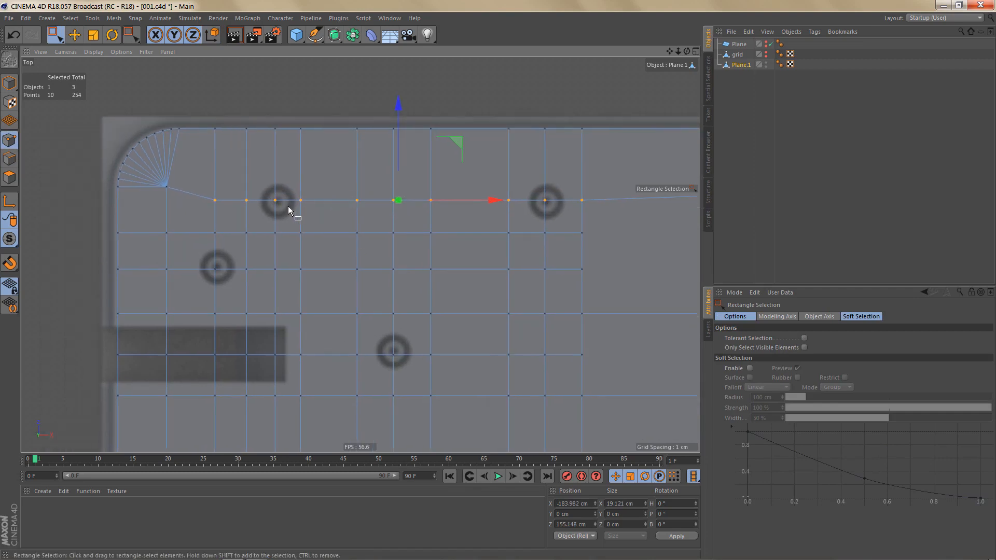
Make a horizontal line cut above the two upper screws, spanning from the outermost to the innermost screw cut.
key("Return")
key("k")
key("k")
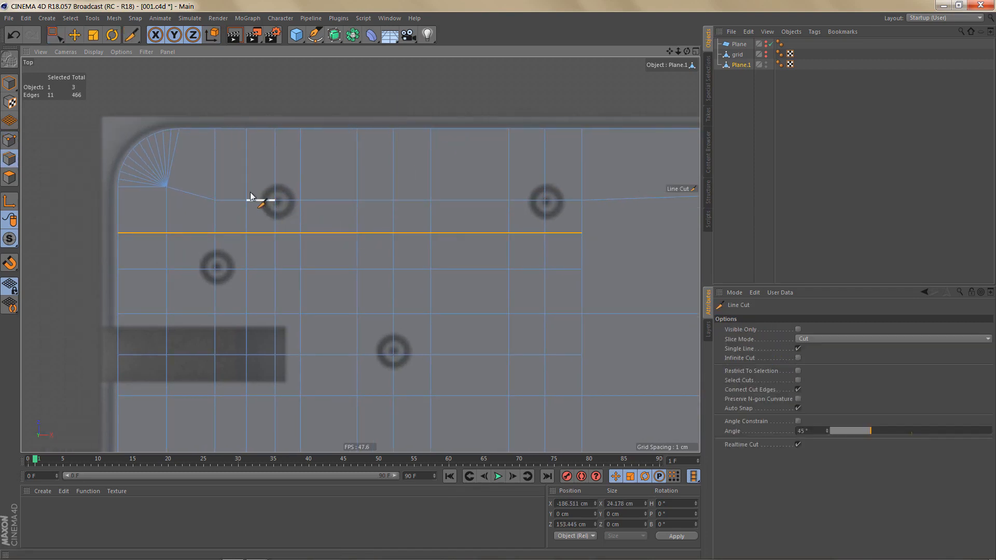
left_click(206, 173)
left_click(610, 171)
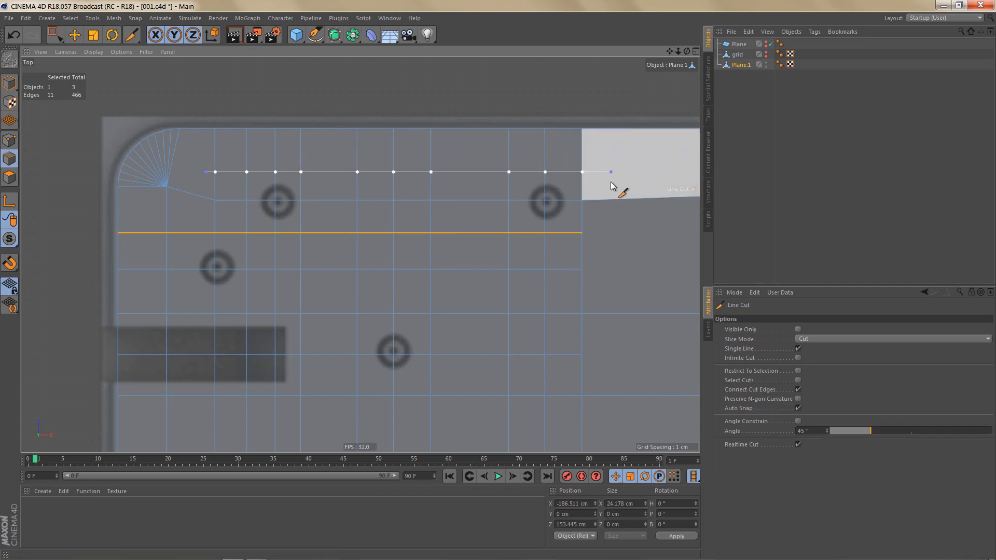
Examine the cuts around the lower and upper screws against the reference image.
right_click_drag(428, 174, 401, 243, "alt")
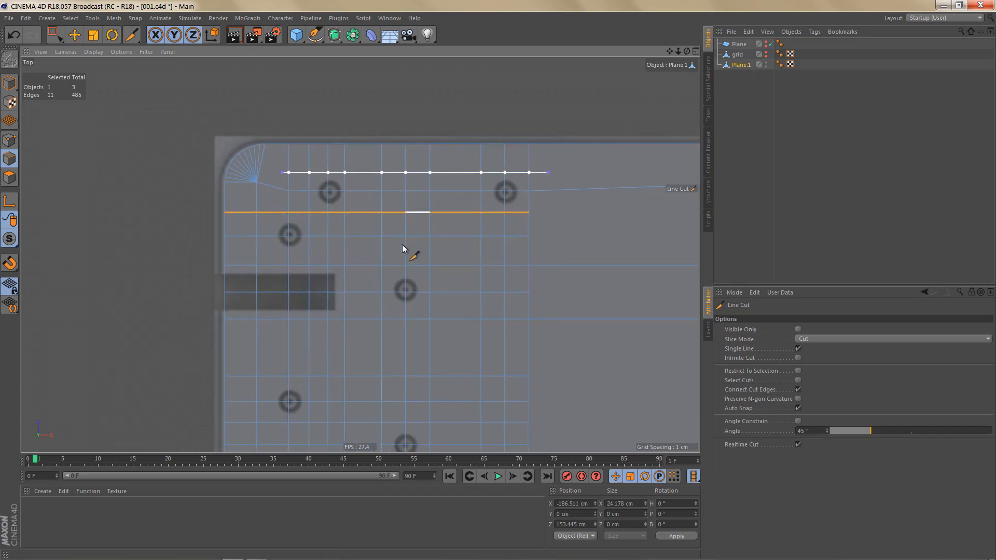
middle_click_drag(400, 229, 387, 165, "alt")
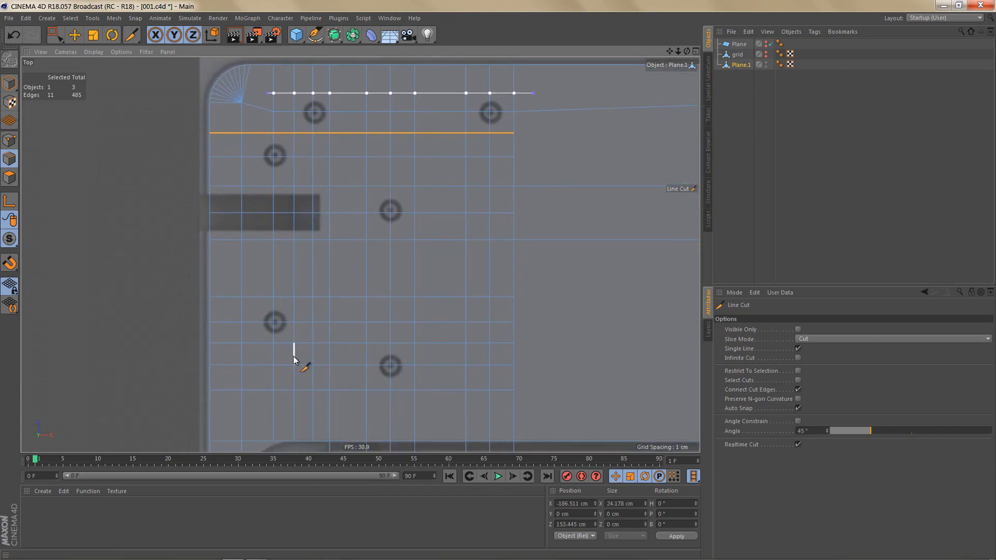
right_click_drag(263, 356, 280, 359, "alt")
middle_click_drag(304, 354, 329, 292, "alt")
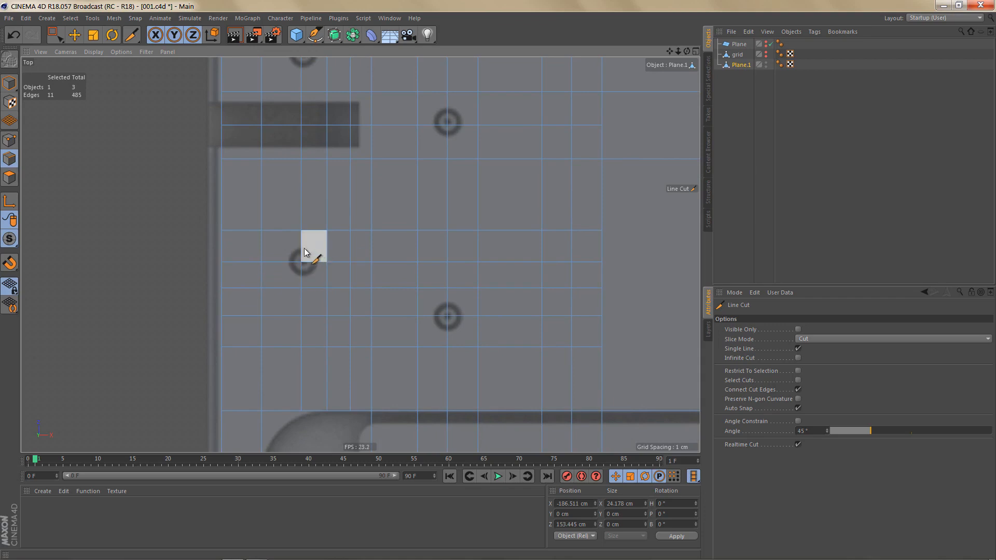
middle_click_drag(406, 307, 387, 395, "alt")
middle_click_drag(391, 344, 411, 417, "alt")
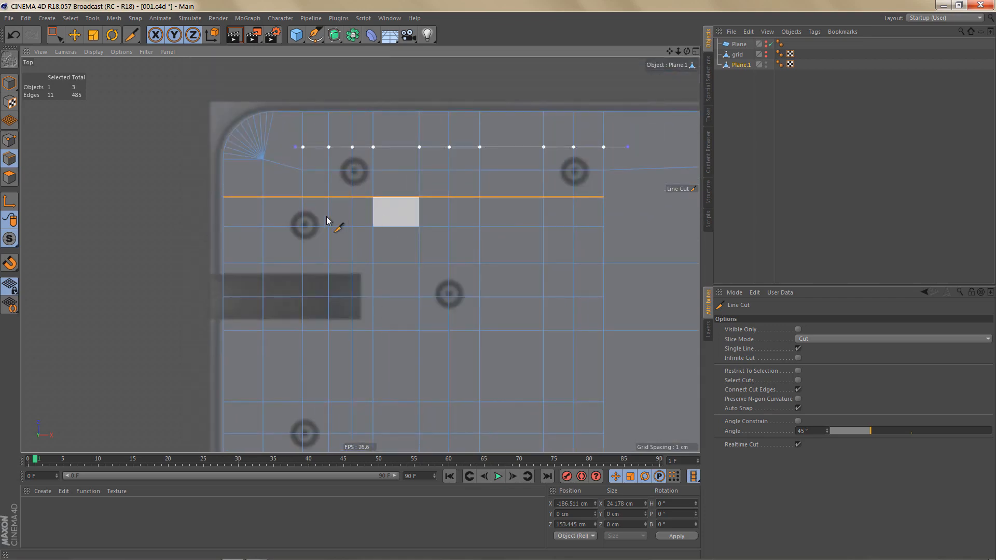
scroll(312, 224, "up", 1)
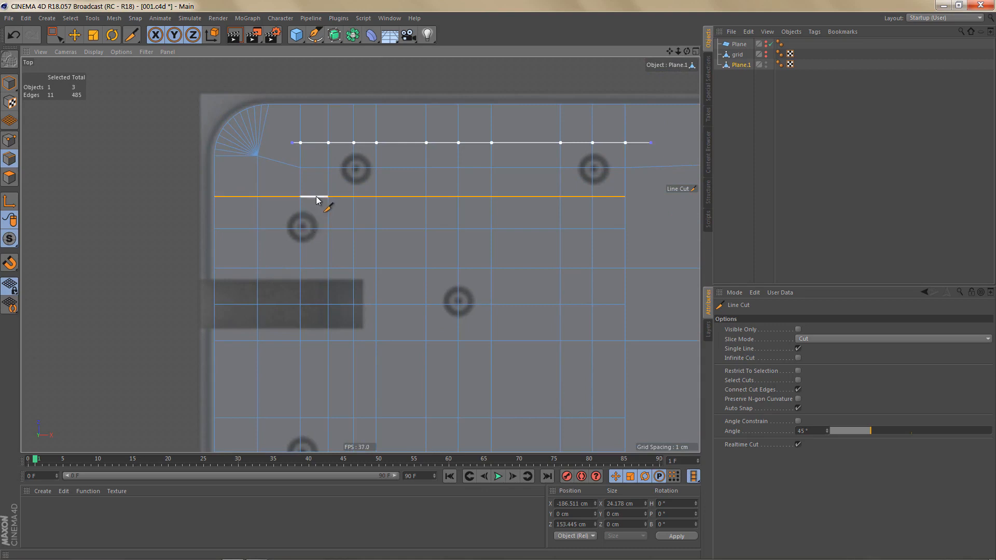
Connect the centre point of the rounded corner's fan to the outer end point of the cut above the upper screws.
key("k")
key("l")
key("e")
middle_click_drag(343, 179, 346, 242, "alt")
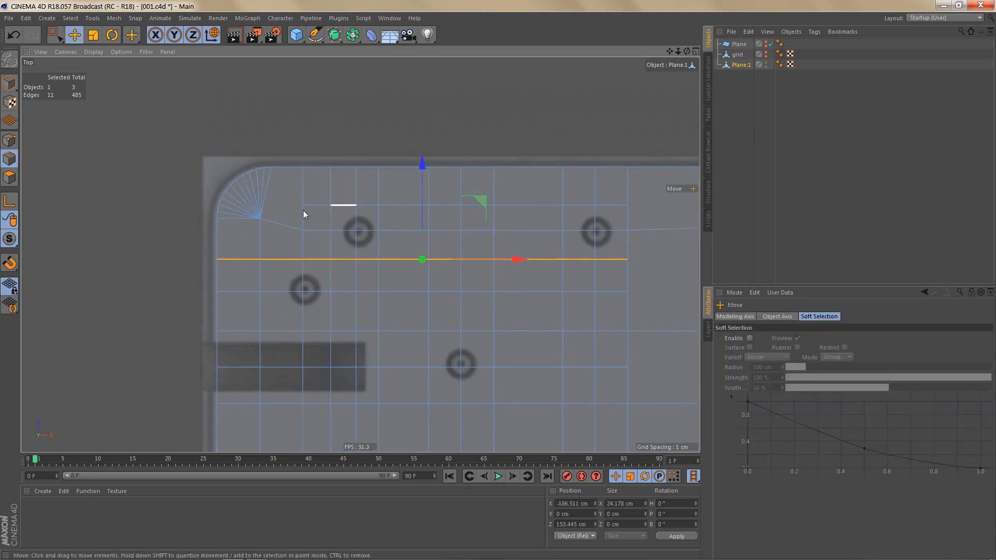
scroll(294, 192, "up", 1)
right_click_drag(283, 212, 301, 219, "alt")
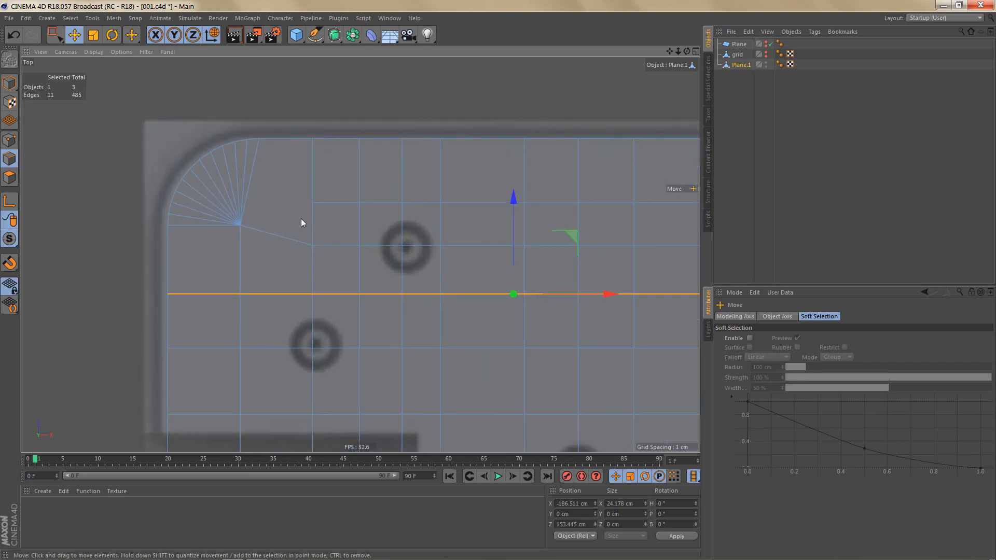
key("m")
key("p")
key("9")
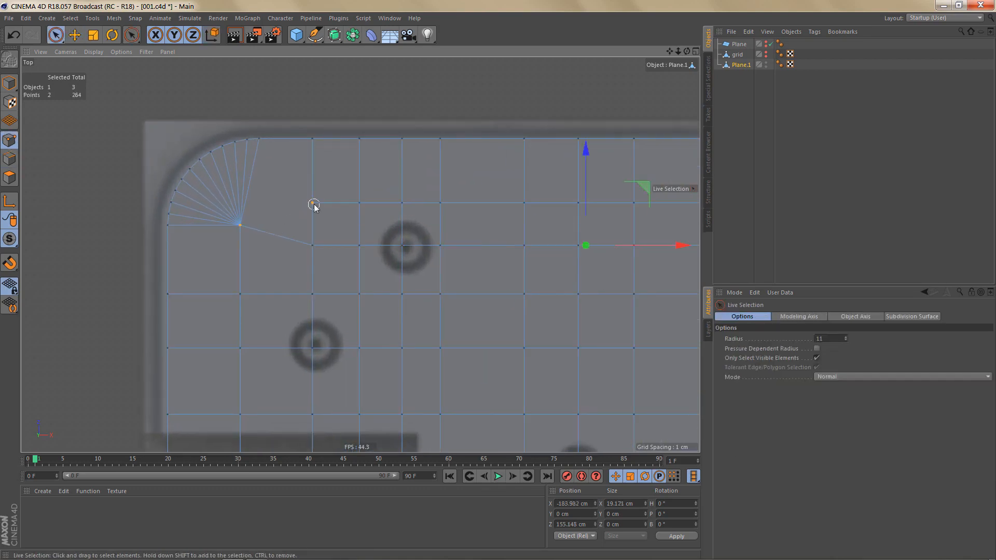
key("m")
key("m")
Line-cut vertically from the new connecting edge through the panel's upper border, and raise the cut's lower point to Z 156.668 cm.
left_click_drag(312, 203, 286, 117)
key("k")
key("k")
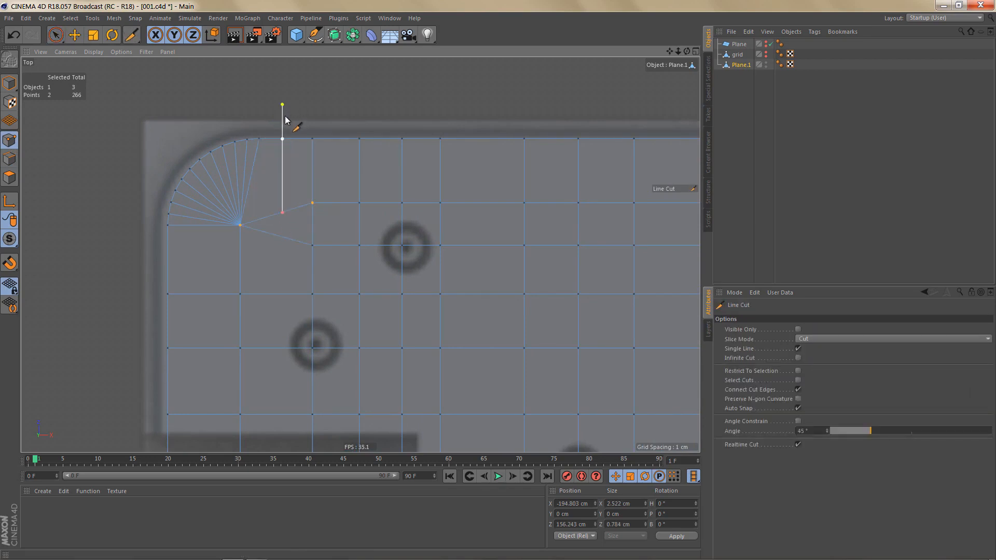
key("0")
left_click_drag(263, 203, 295, 216)
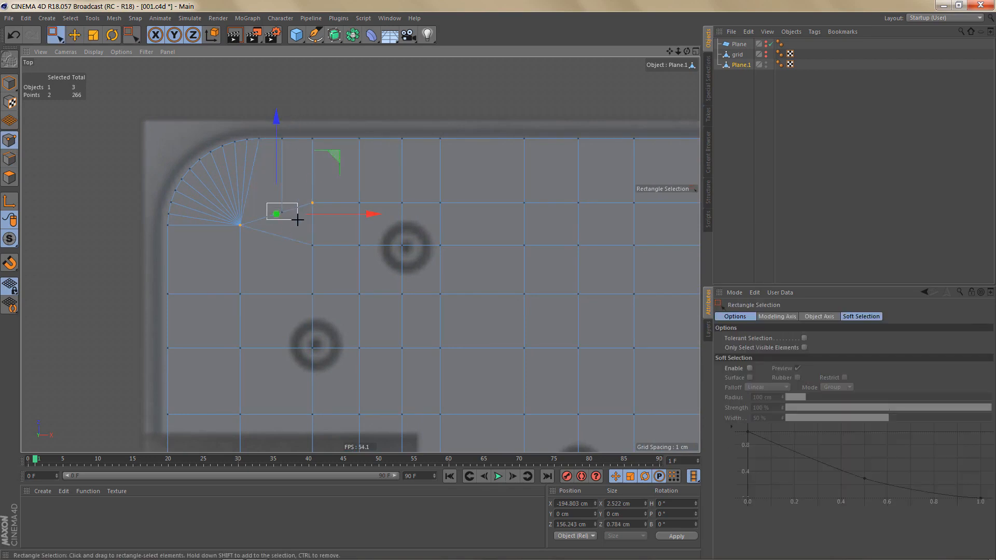
left_click_drag(281, 120, 281, 109)
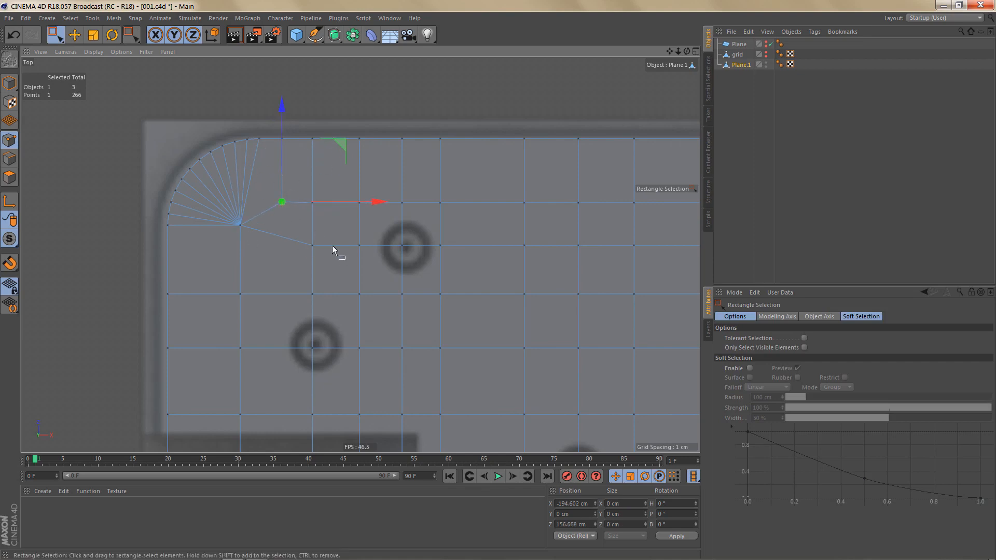
Examine the mesh from the screw cuts down to the rounded corner of the large lower recess.
right_click_drag(305, 171, 307, 213, "alt")
middle_click_drag(328, 208, 319, 70, "alt")
right_click_drag(313, 140, 325, 291, "alt")
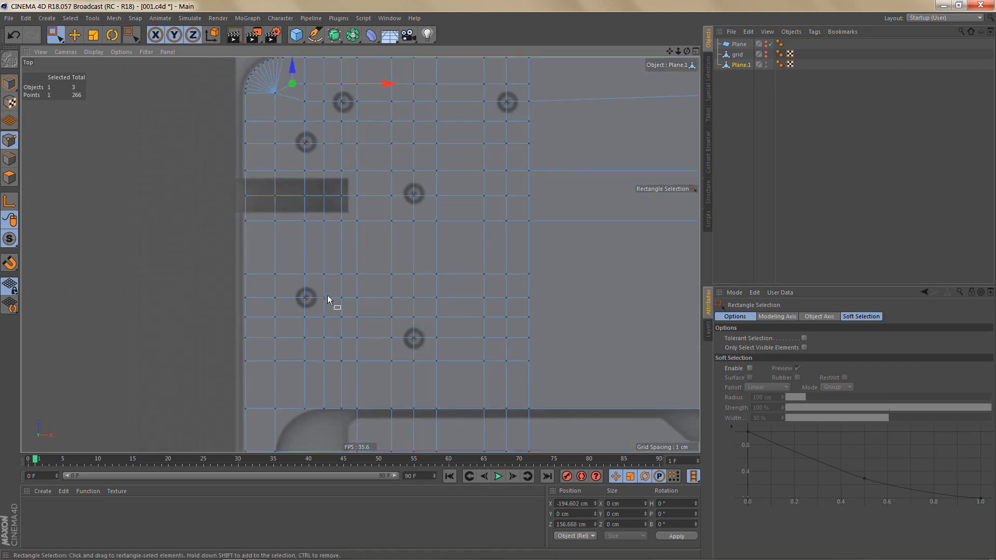
middle_click_drag(328, 297, 323, 148, "alt")
right_click_drag(311, 270, 339, 277, "alt")
middle_click_drag(325, 300, 345, 283, "alt")
right_click_drag(345, 295, 349, 273, "alt")
middle_click_drag(349, 274, 351, 285, "alt")
right_click_drag(327, 282, 334, 280, "alt")
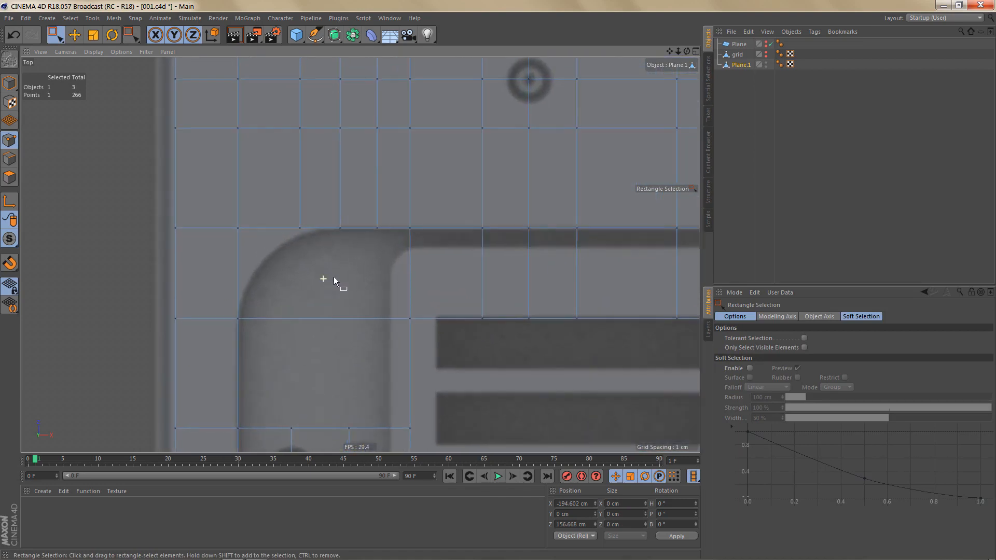
middle_click_drag(343, 257, 347, 280, "alt")
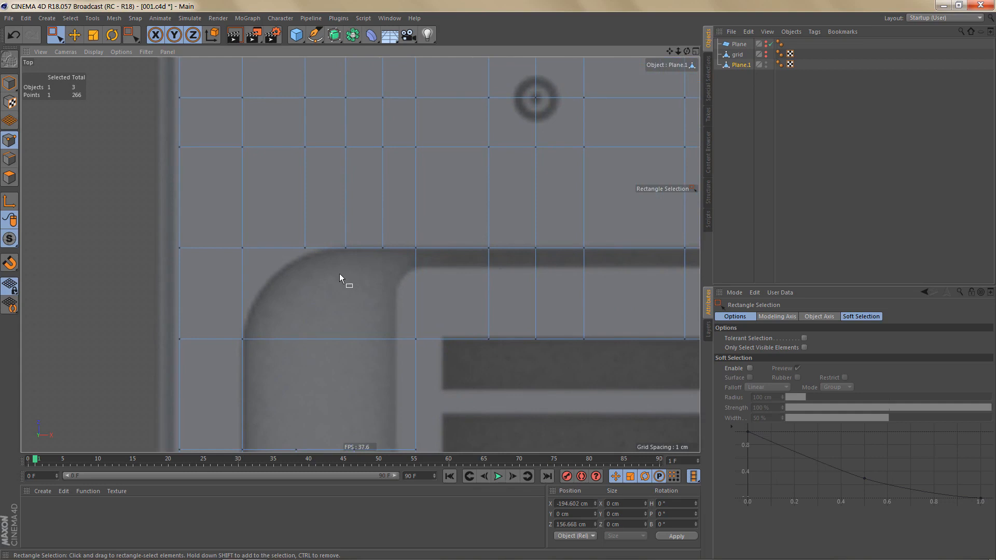
Delete the short vertical edge running from the cut above the screws down to the recess's upper edge, near the rounded corner.
key("Return")
left_click_drag(294, 145, 332, 292)
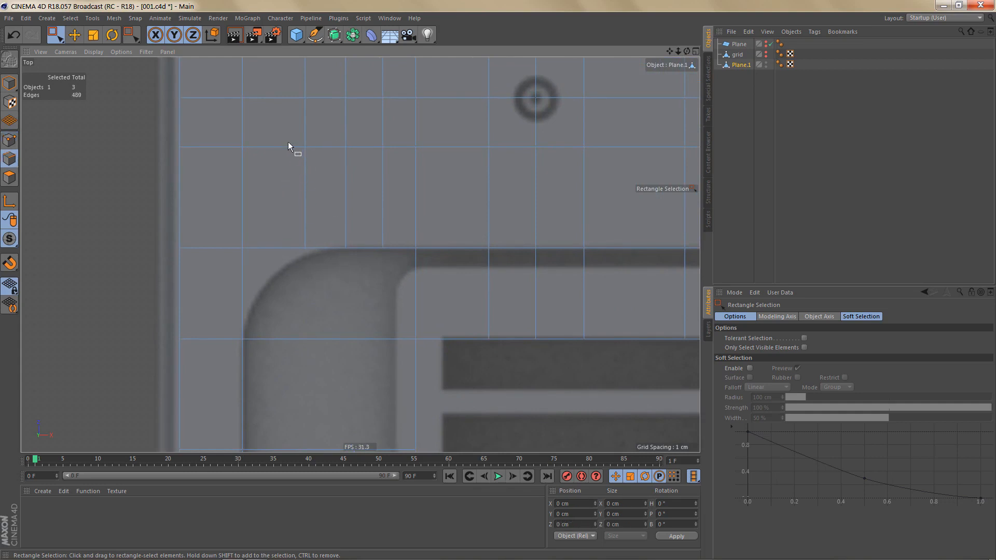
left_click_drag(322, 244, 329, 252)
key("Delete")
Move the point at the rounded corner's upper end to X -192.3 cm and the two points at its lower end to Z 125.134 cm.
middle_click_drag(314, 284, 325, 292, "alt")
left_click_drag(377, 272, 372, 273)
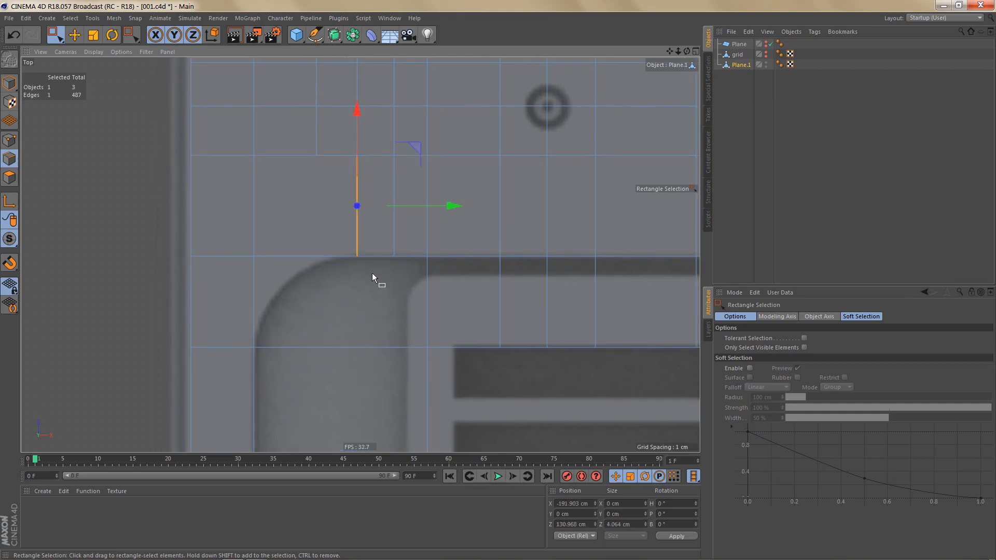
key("Return")
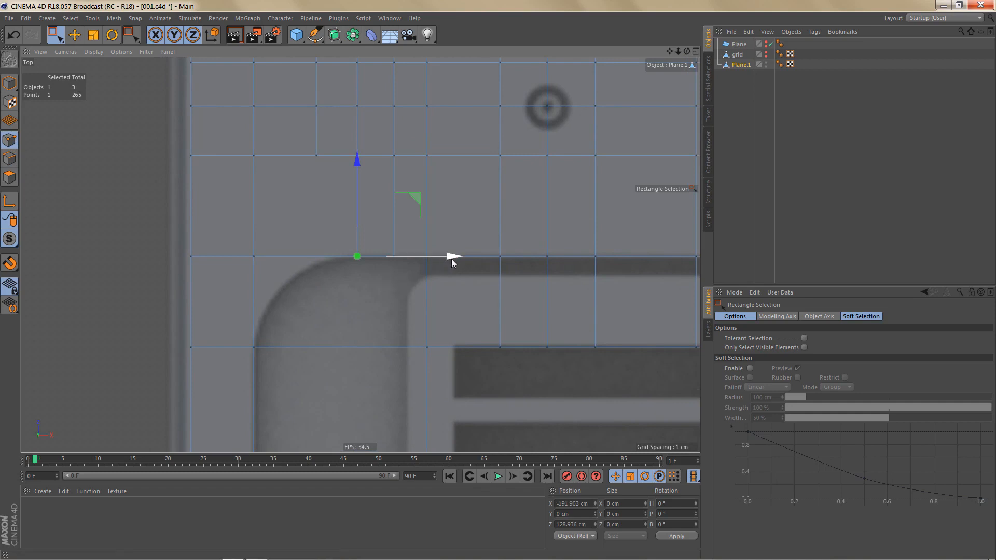
left_click_drag(451, 259, 441, 259)
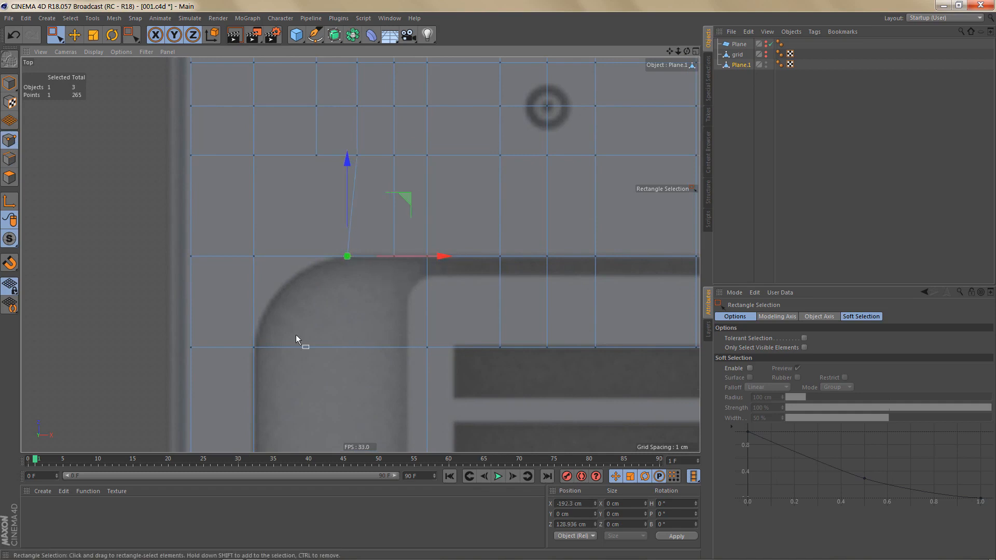
left_click_drag(271, 363, 270, 362)
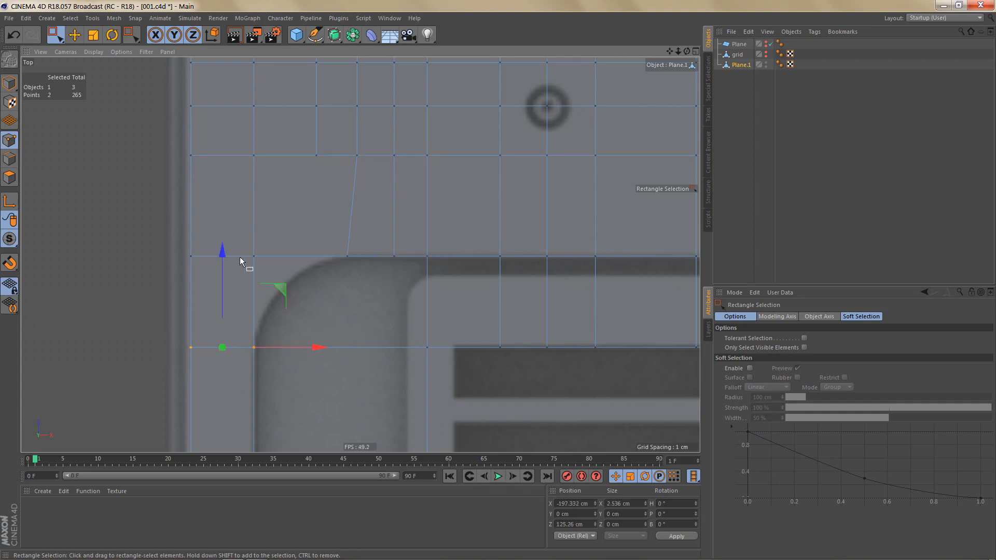
left_click_drag(223, 256, 227, 258)
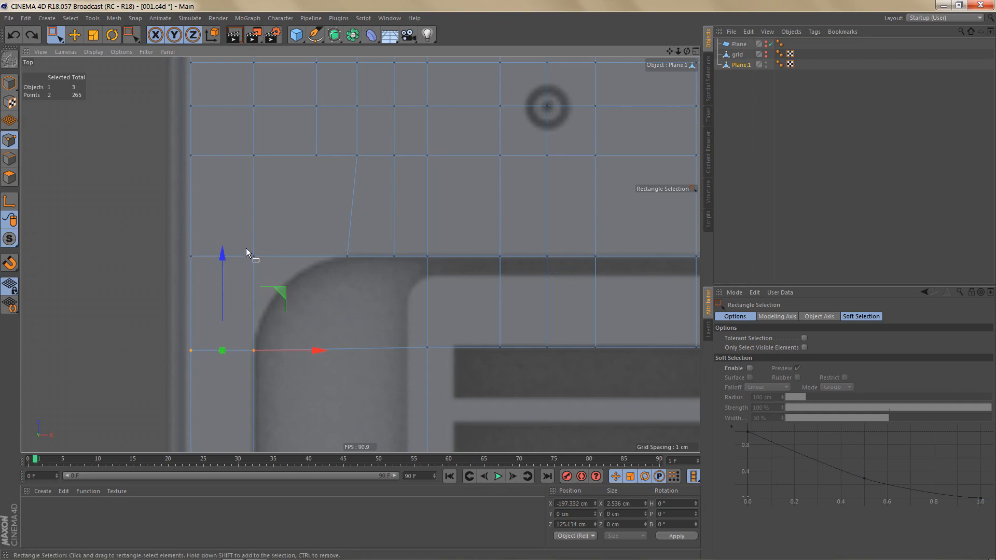
Bevel the recess's corner point with a 27 cm limited offset and 10 subdivisions, and optimize the mesh to merge overlapping points.
left_click_drag(244, 245, 356, 265)
middle_click_drag(283, 338, 269, 326, "alt")
left_click_drag(229, 233, 260, 281)
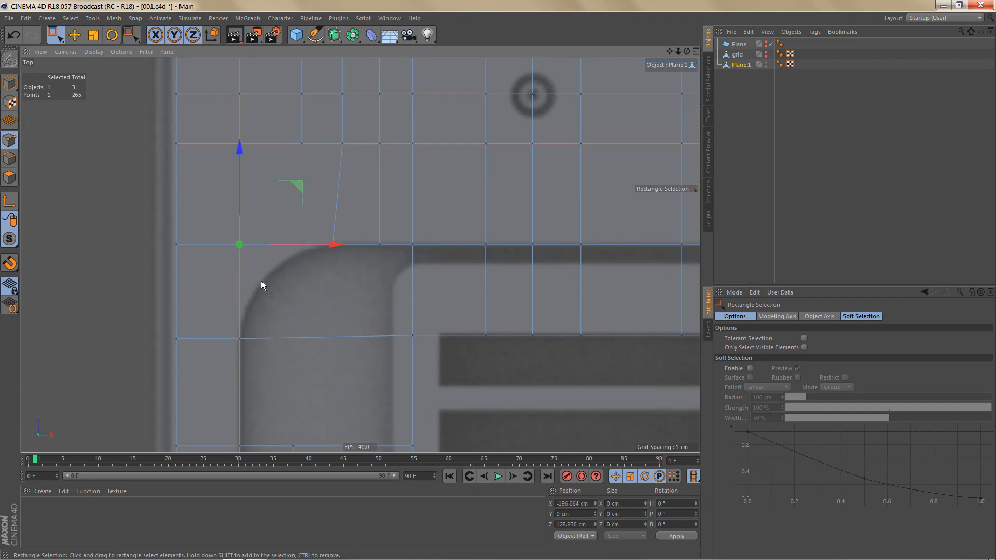
key("m")
key("s")
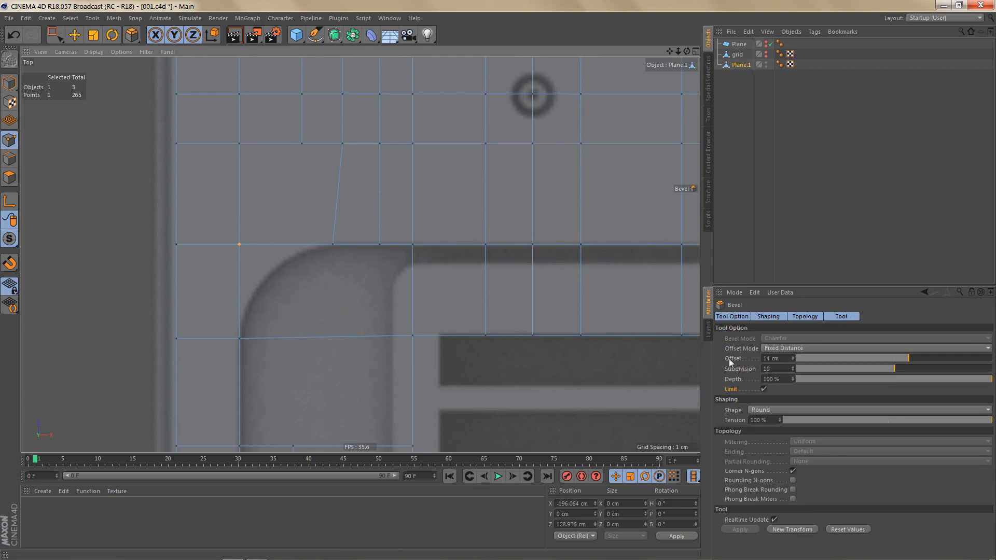
left_click_drag(401, 317, 402, 317)
middle_click_drag(403, 318, 412, 320, "alt")
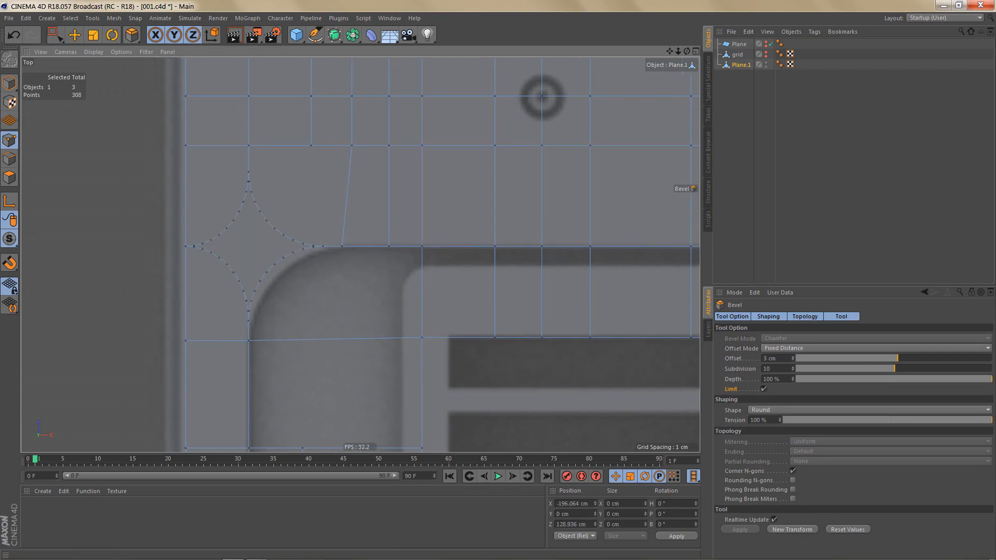
left_click_drag(304, 288, 306, 288)
middle_click_drag(313, 283, 343, 301, "alt")
key("n")
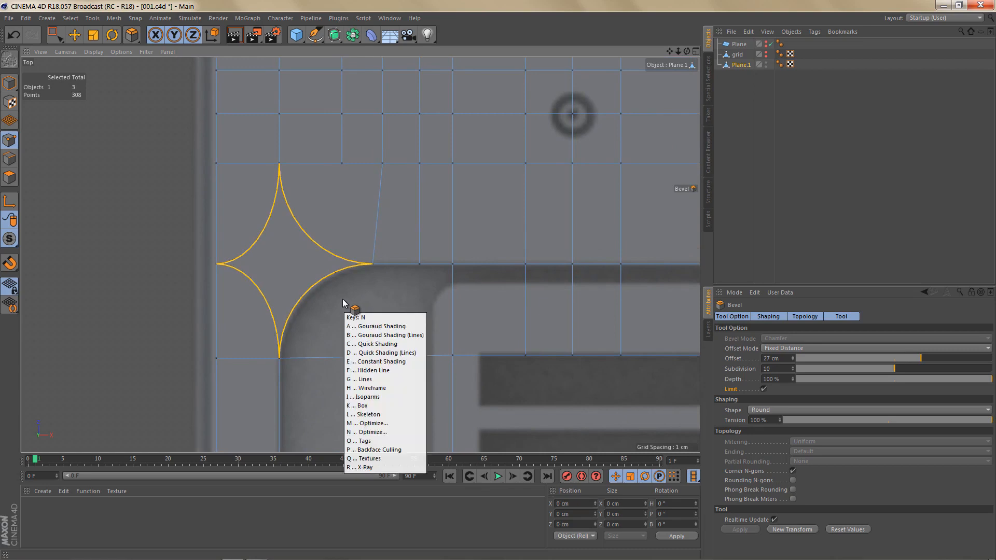
key("o")
right_click_drag(335, 281, 340, 282, "alt")
Connect the bevelled star's upper tip to its right tip, and its left tip to its lower tip.
key("space")
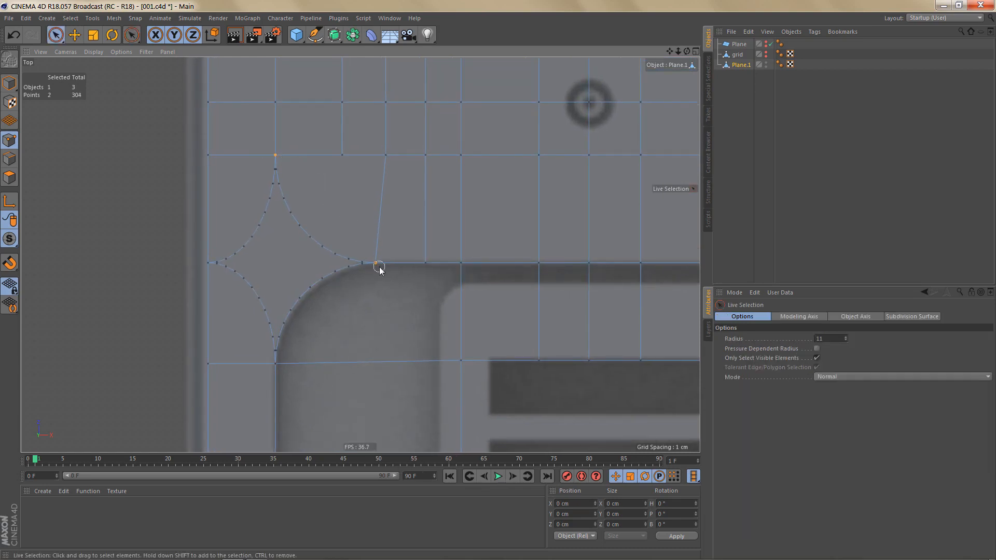
key("m")
key("m")
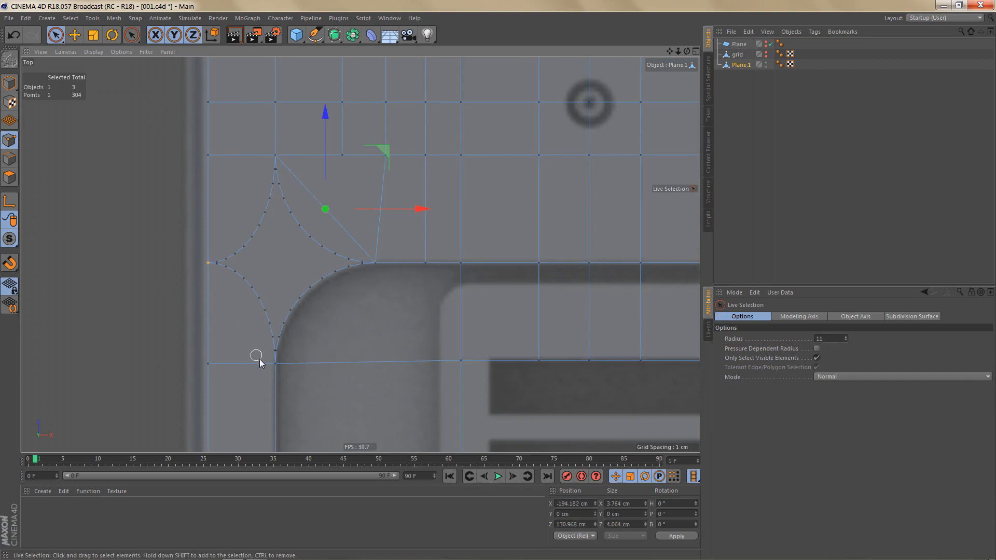
key("m")
key("m")
middle_click_drag(317, 305, 372, 326, "alt")
right_click_drag(372, 327, 362, 318, "alt")
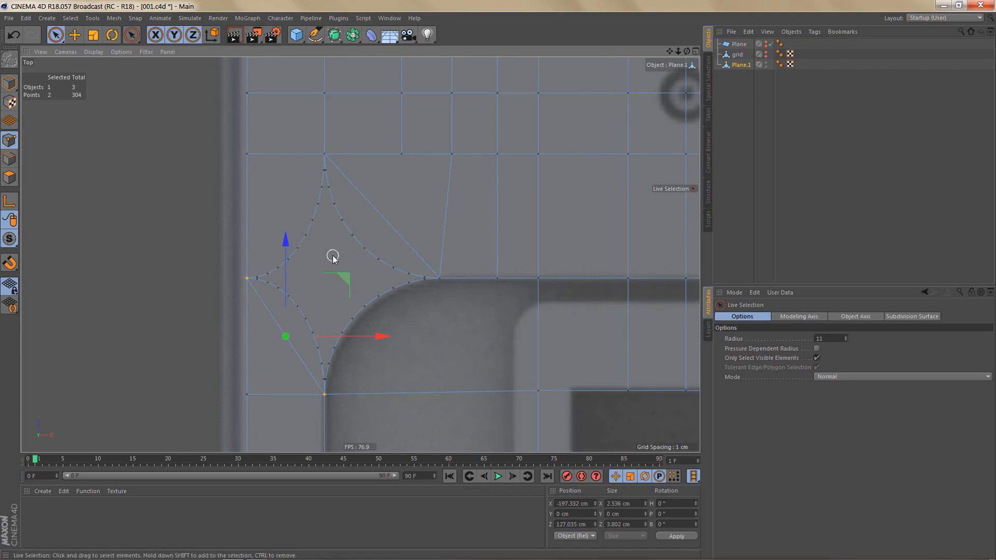
Melt the bevelled star and its surrounding polygons into one polygon that keeps the rounded corner arc.
key("Return")
key("Return")
mouse_move(293, 207)
left_mouse_down()
mouse_move(337, 222)
mouse_move(301, 318)
left_mouse_up()
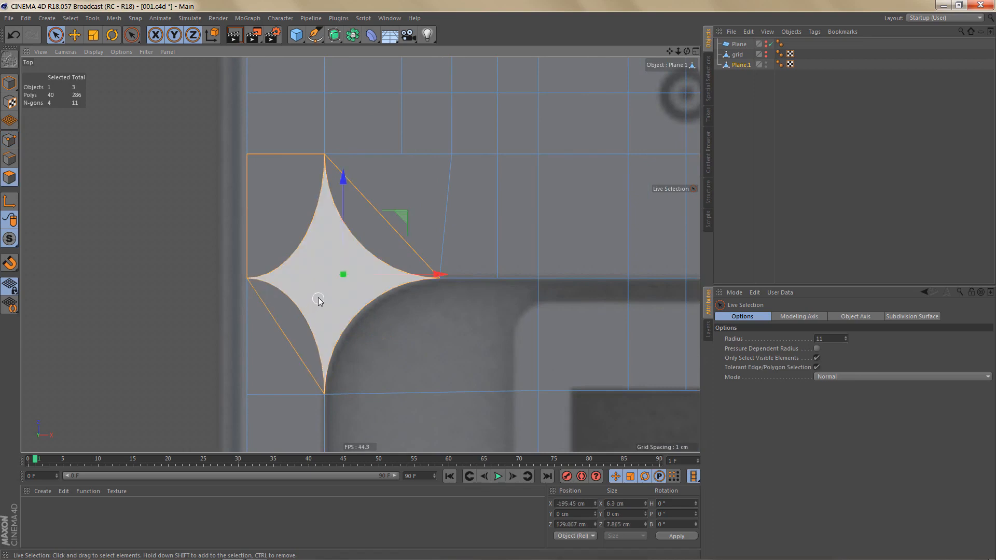
key("u")
key("z")
key("Return")
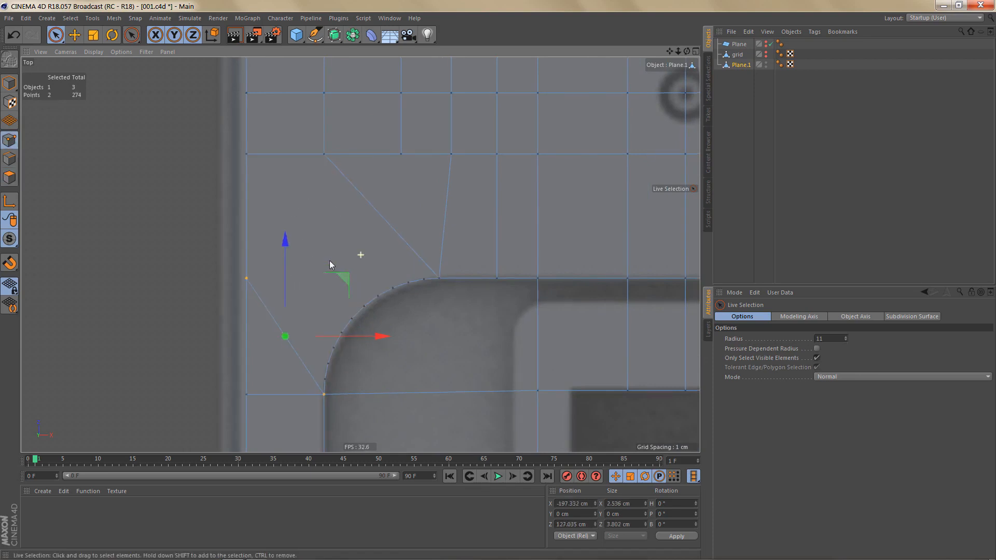
Connect all horizontal edges of the outer frame strip, from the rounded corner down to the panel's lower end, with a vertical centre cut.
middle_click_drag(329, 260, 356, 259, "alt")
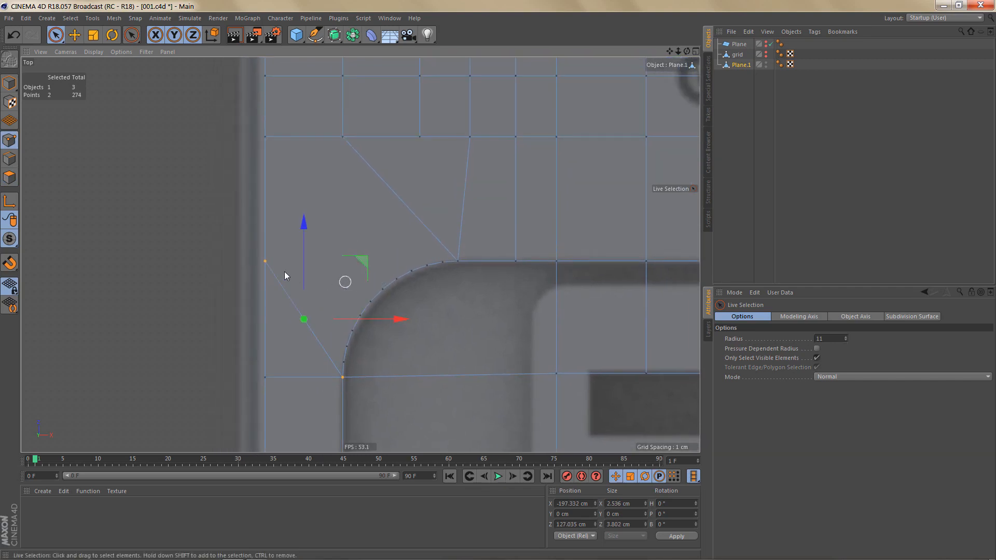
scroll(291, 259, "down", 3)
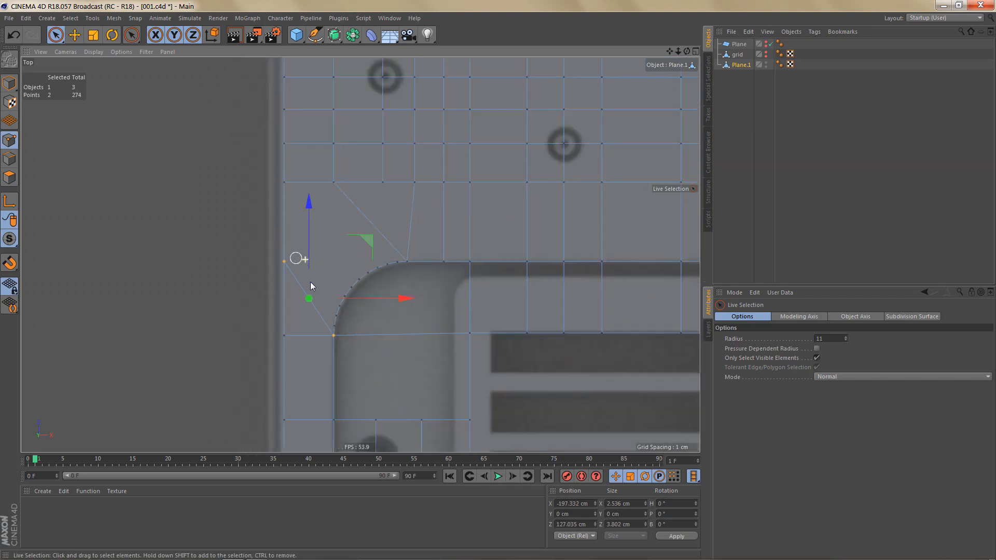
key("Return")
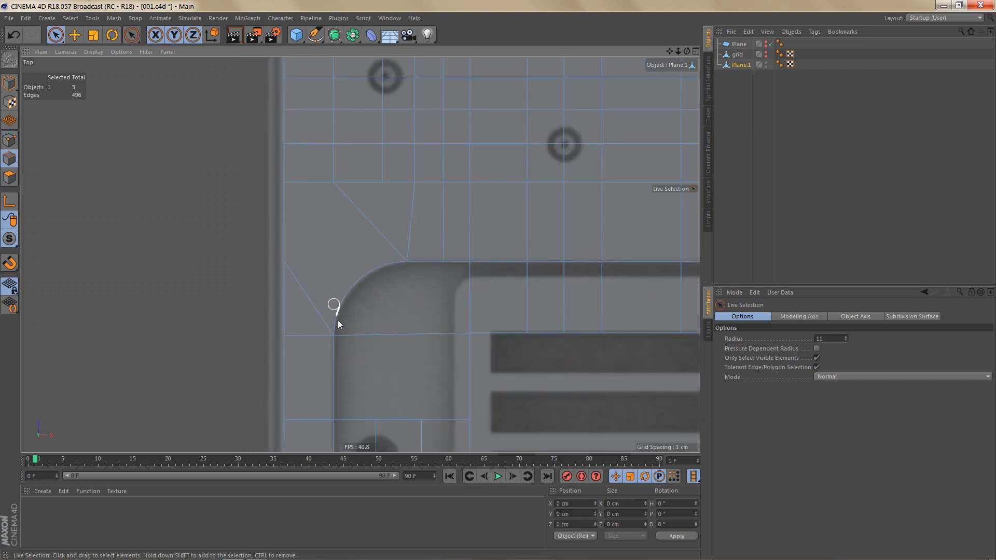
left_click(304, 340)
left_click(307, 416, "shift")
middle_click_drag(342, 375, 380, 64, "alt")
left_click_drag(340, 136, 347, 225, "shift")
scroll(364, 231, "down", 4)
middle_click_drag(365, 227, 378, 68, "alt")
scroll(384, 124, "down", 3)
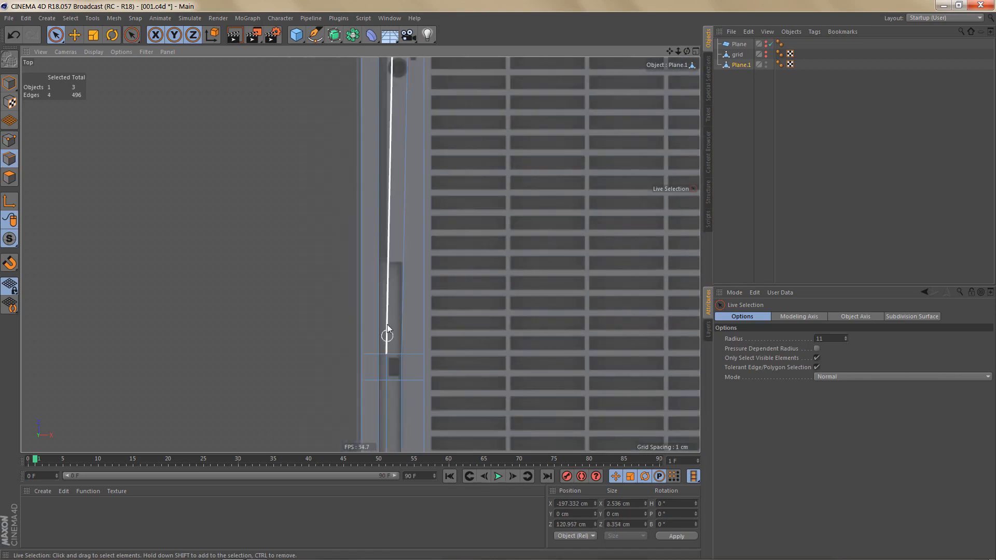
middle_click_drag(388, 335, 419, 213, "alt")
scroll(399, 285, "up", 4)
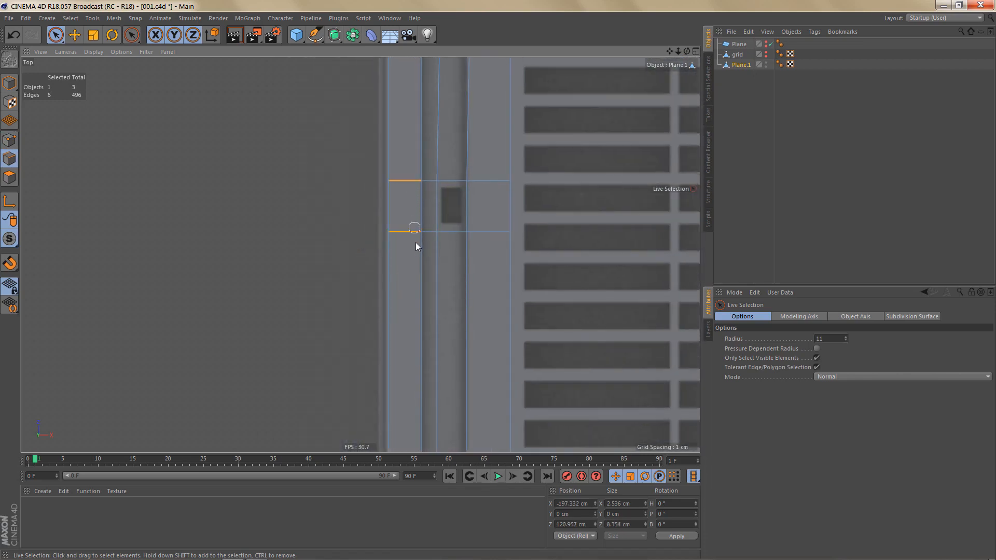
scroll(417, 254, "down", 2)
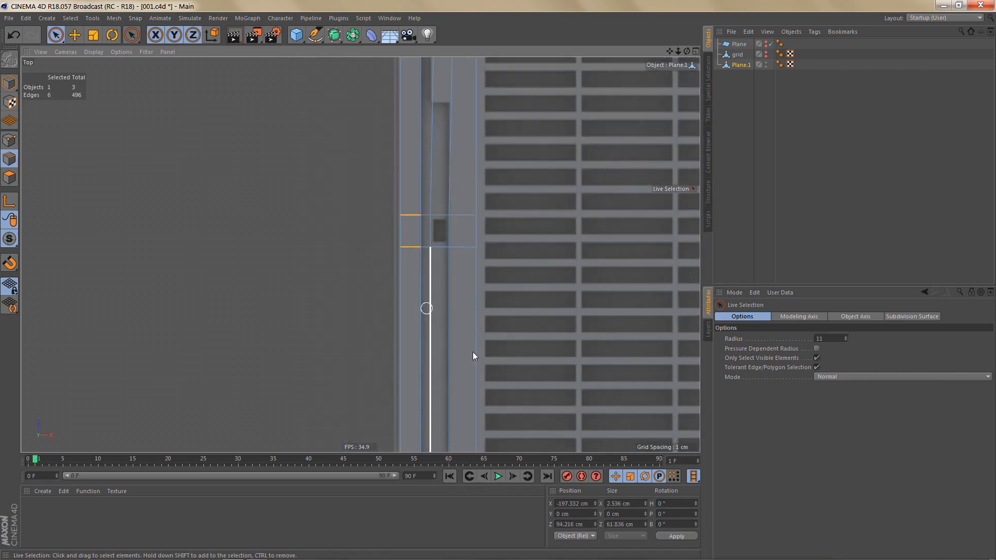
middle_click_drag(472, 352, 436, 128, "alt")
middle_click_drag(463, 410, 452, 361, "alt")
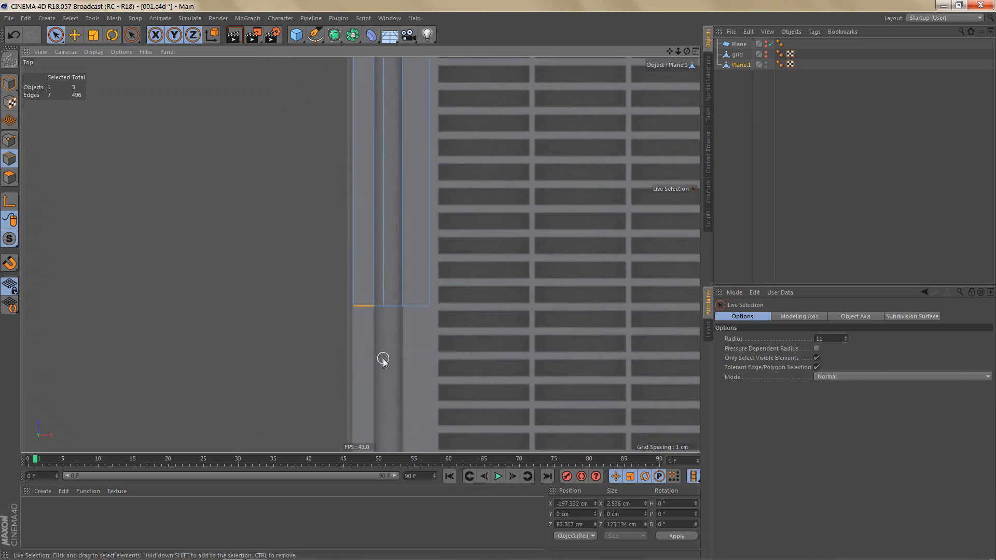
key("m")
key("m")
Line-cut from the upper diagonal's outer end point down to the top of the frame strip's centre cut.
middle_click_drag(348, 67, 360, 253, "alt")
middle_click_drag(442, 78, 437, 304, "alt")
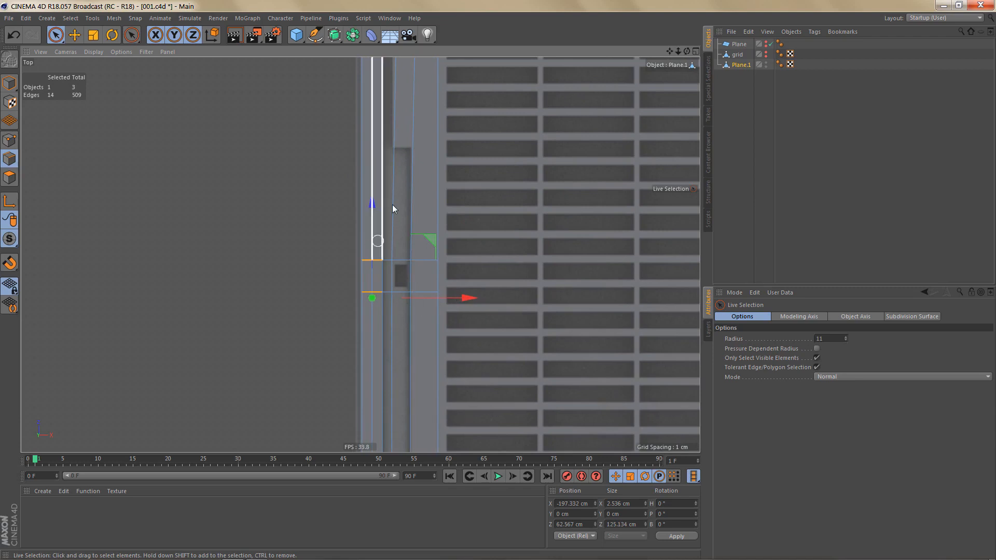
right_click_drag(413, 128, 443, 124, "alt")
middle_click_drag(404, 231, 385, 488, "alt")
middle_click_drag(390, 154, 385, 280, "alt")
scroll(353, 232, "up", 3)
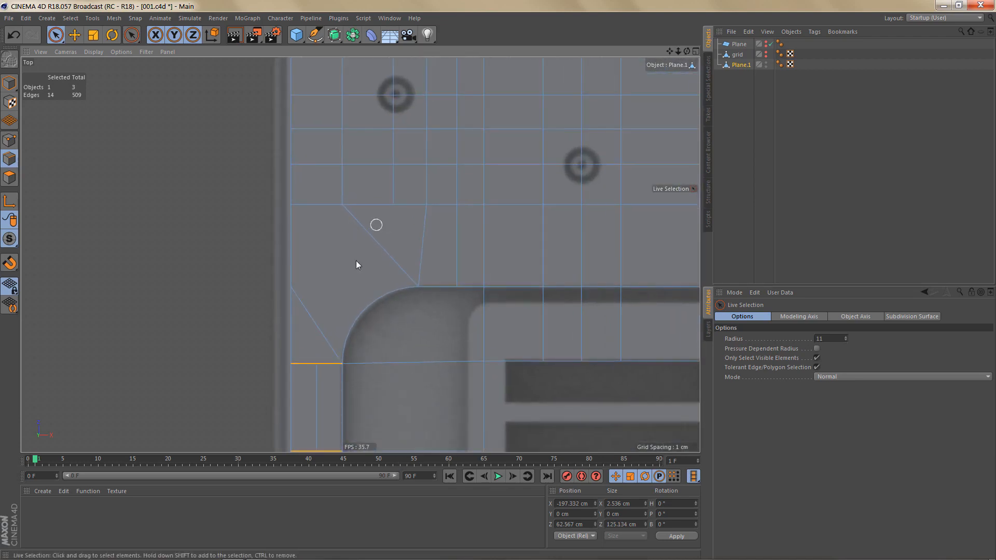
key("k")
key("k")
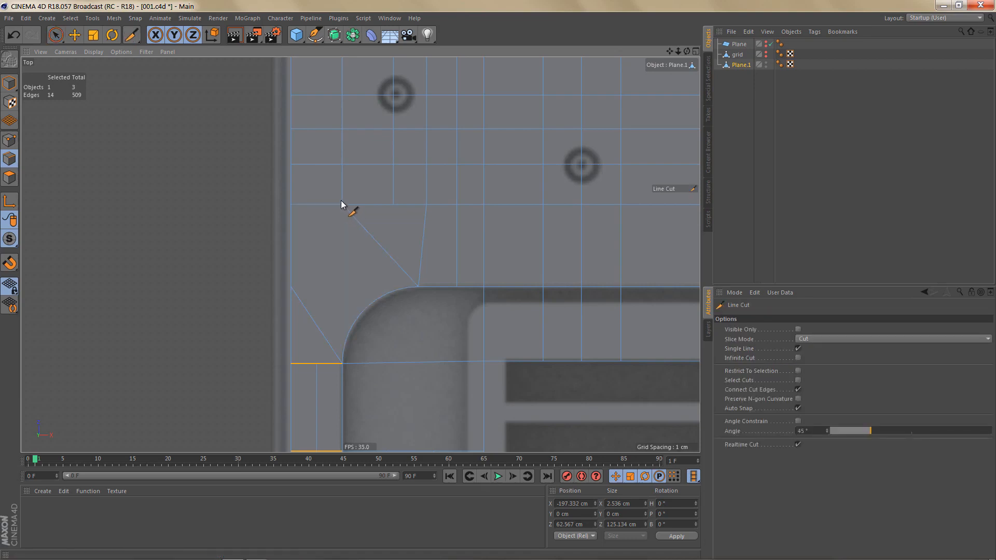
left_click(342, 204)
left_click(317, 364)
scroll(276, 313, "up", 2)
Delete the remaining diagonal connecting edges on both sides of the rounded corner.
key("e")
key("Delete")
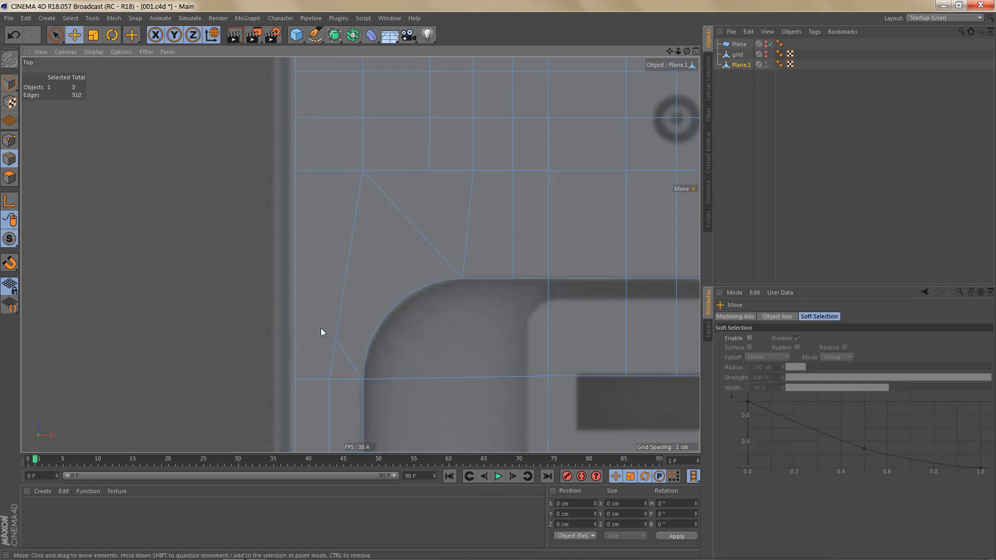
left_click(346, 356)
key("Delete")
left_click(402, 214)
key("Delete")
Line-cut horizontally from the outer border to the slanted edge, and connect that intersection to the middle point of the corner arc.
key("Return")
middle_click_drag(384, 262, 369, 227, "alt")
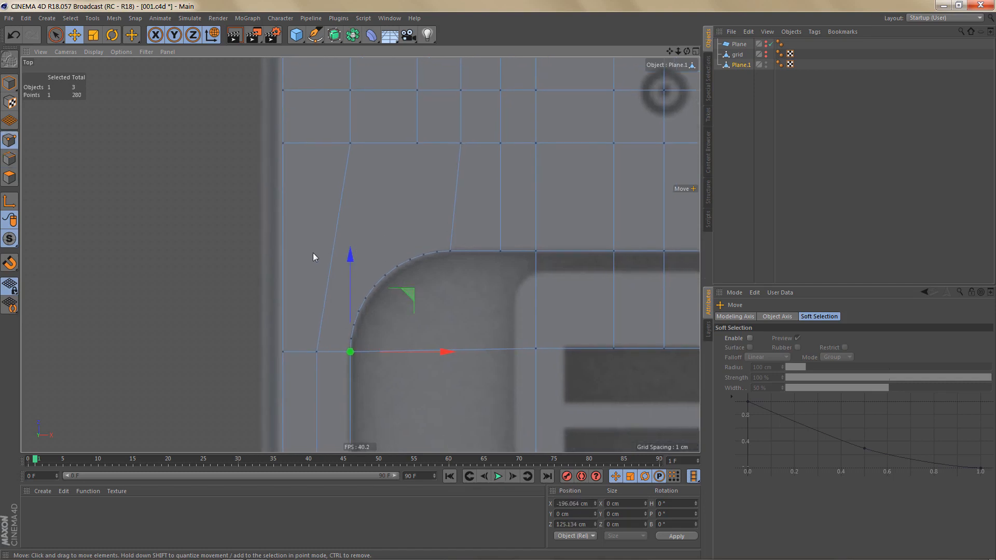
key("k")
key("k")
left_click(263, 245)
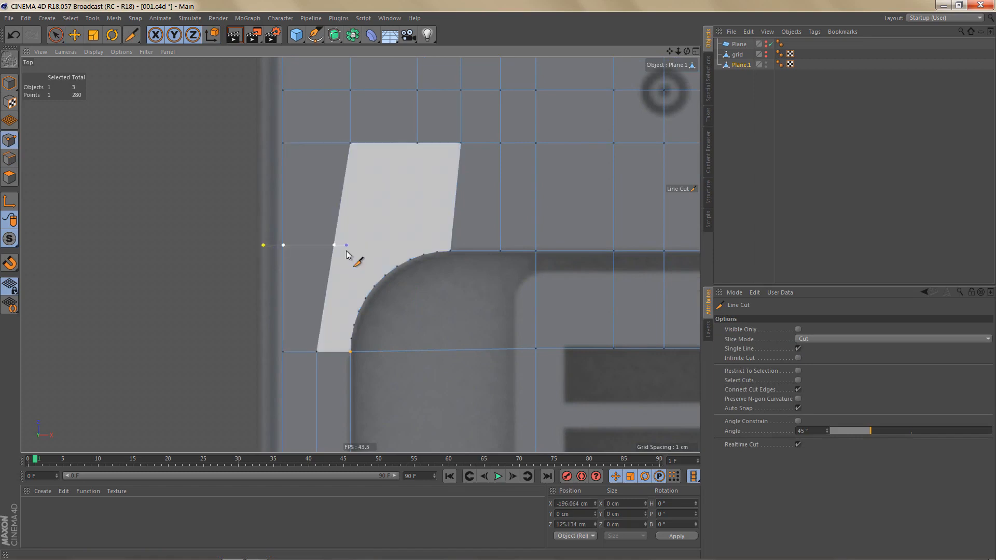
left_click(346, 250, "shift")
scroll(393, 291, "up", 3)
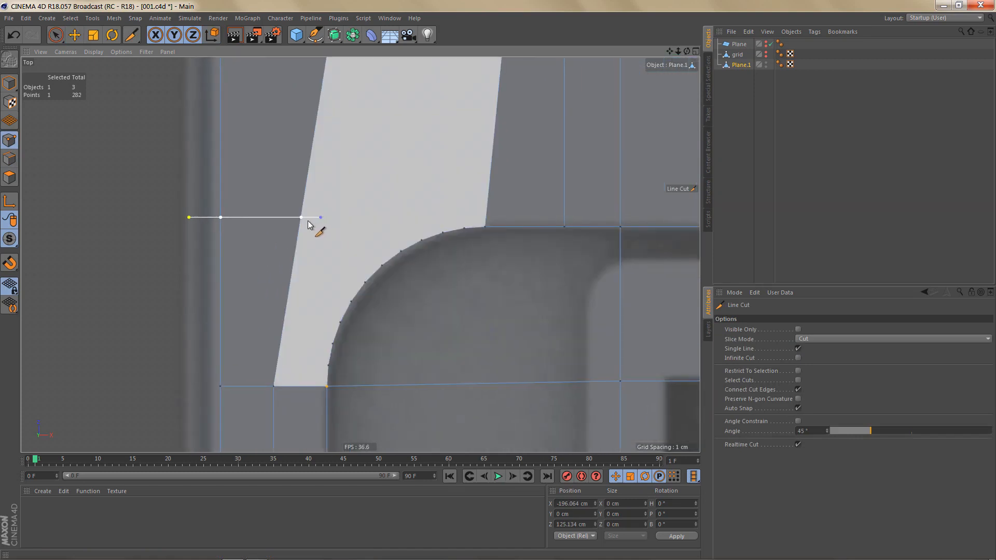
left_click(365, 282)
left_click(300, 217)
Line-cut vertically from above the recess's round hole to the horizontal edge, and connect that intersection to the arc's middle point.
scroll(335, 187, "down", 5)
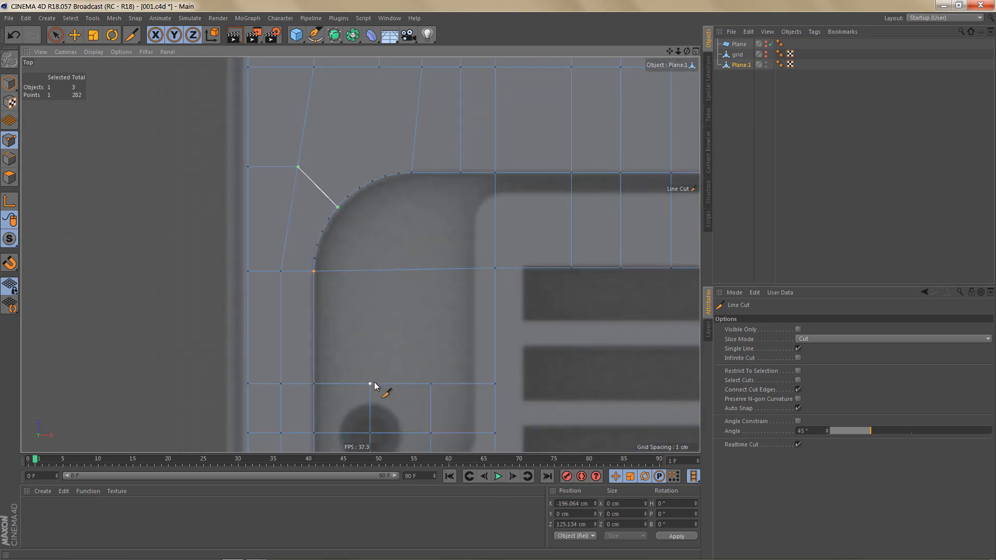
left_click(373, 382)
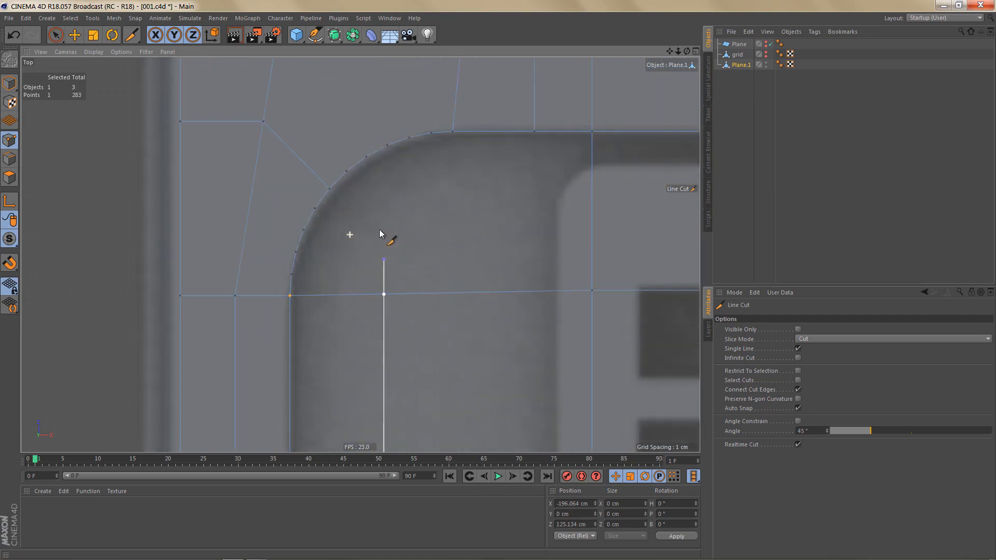
scroll(358, 236, "up", 3)
left_click(329, 188)
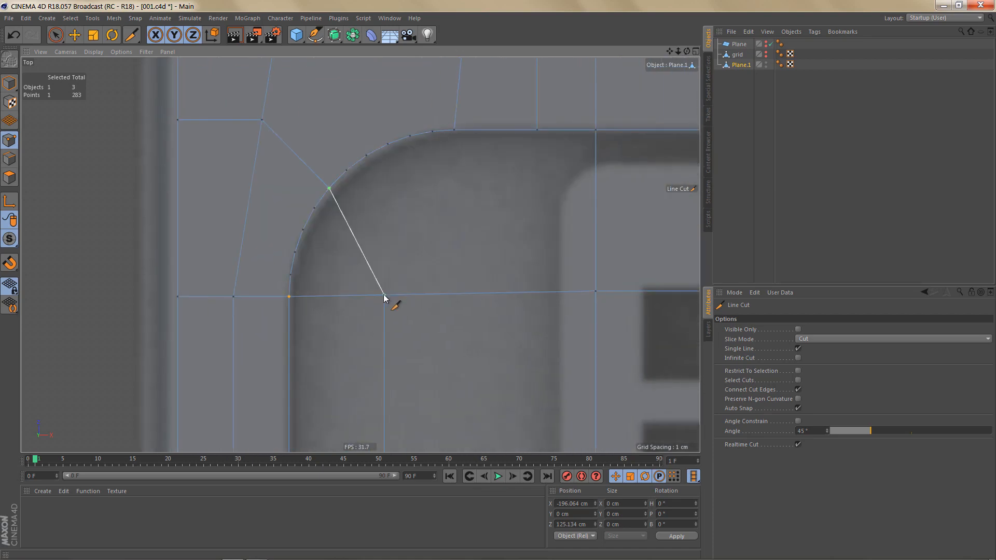
Line-cut vertically from the corner arc's upper end point down through the horizontal edge inside the recess.
scroll(353, 288, "down", 4)
middle_click_drag(365, 278, 355, 259, "alt")
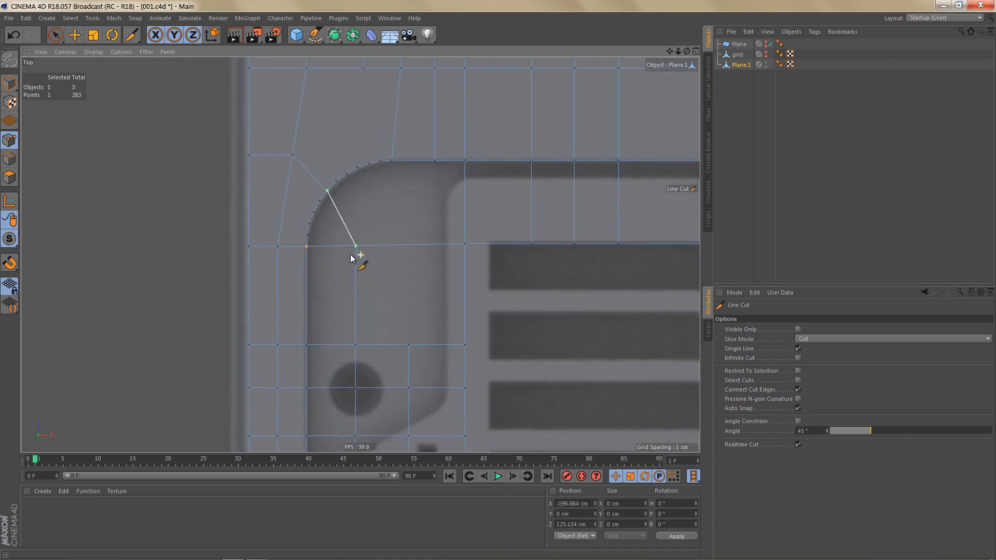
left_click(392, 160)
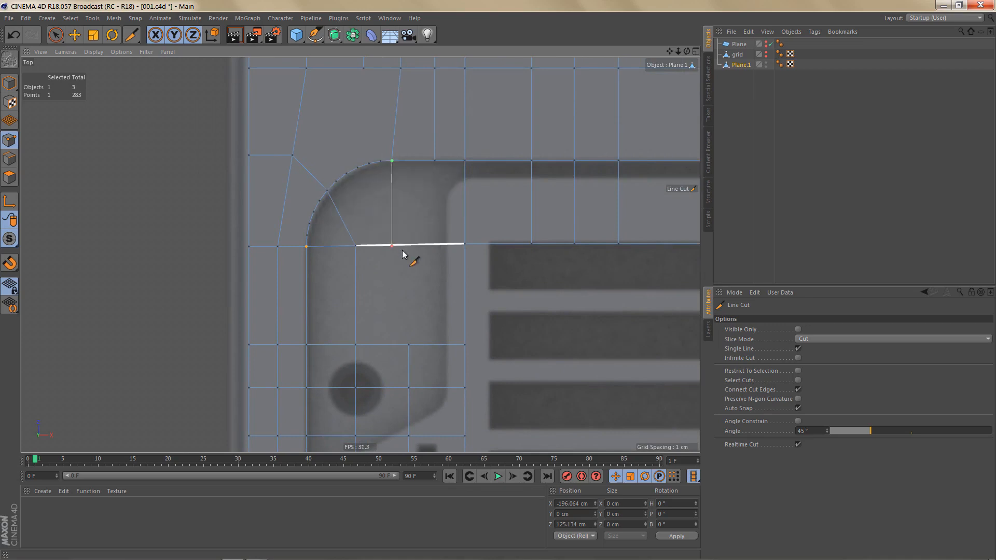
left_click(392, 260)
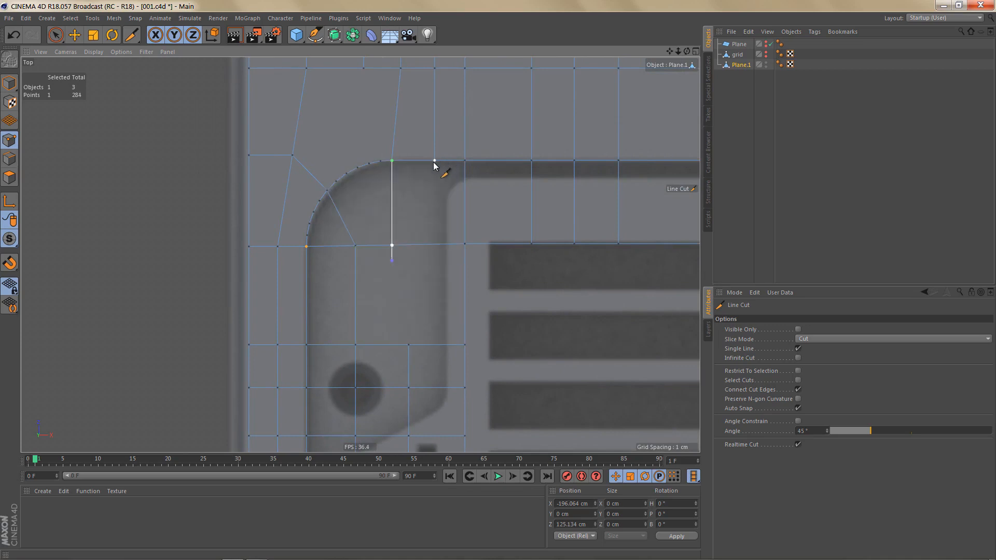
Line-cut vertically through the recess's upper strip beside the previous cut, and connect the previous cut's lower point to the grid point near the round hole.
left_click(434, 162)
left_click(438, 255)
left_click(393, 247)
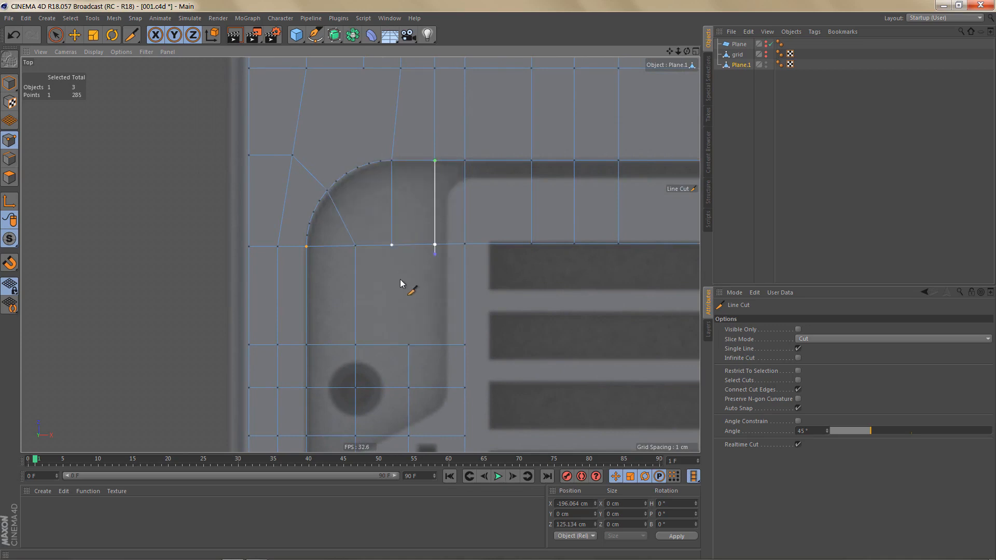
left_click(411, 344)
scroll(418, 151, "down", 5)
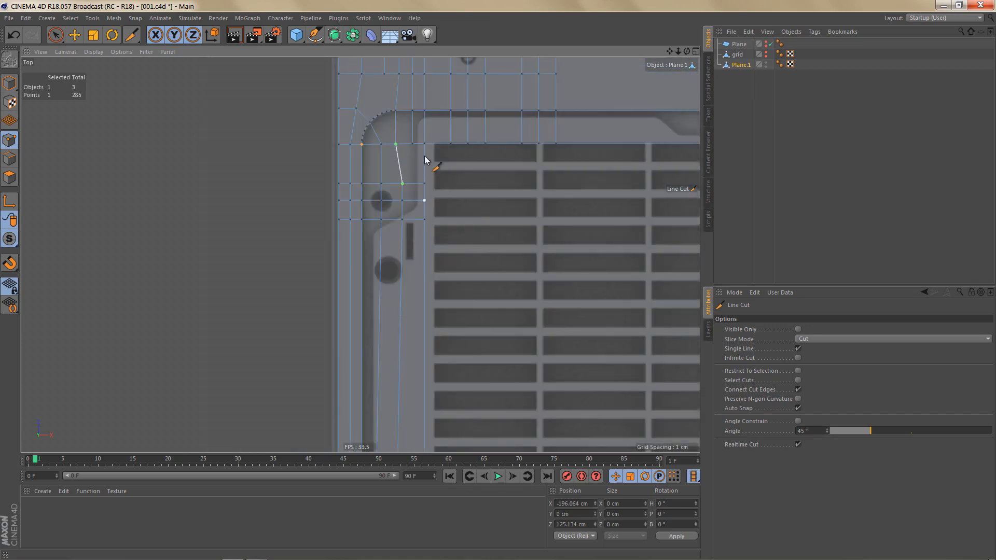
Line-cut straight down the long side strip from the newest vertical cut's lower point to past the strip's bottom edge.
left_click(413, 144)
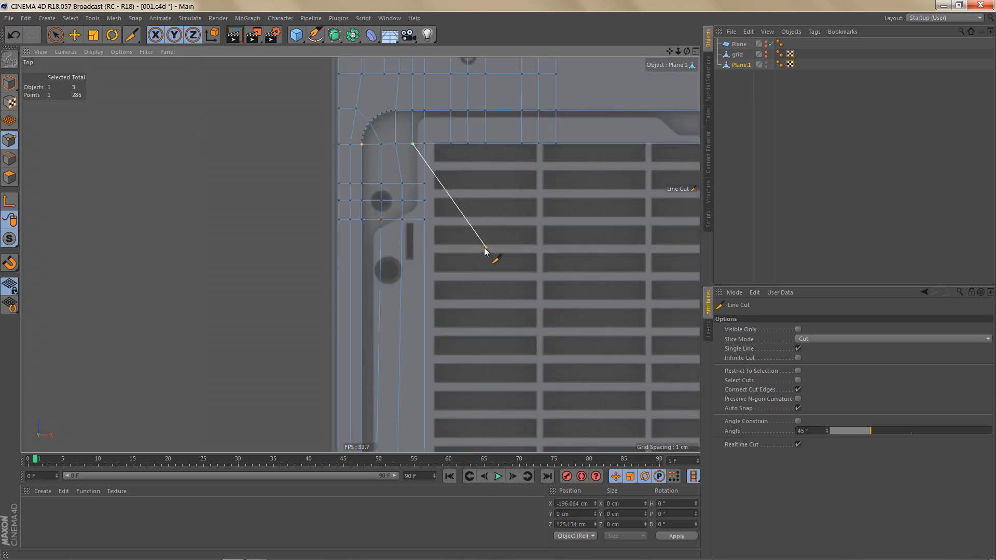
left_click_drag(484, 248, 456, 148, "alt")
middle_click_drag(484, 248, 456, 149, "alt")
scroll(454, 155, "down", 4)
middle_click_drag(445, 269, 425, 174, "alt")
scroll(427, 213, "down", 1)
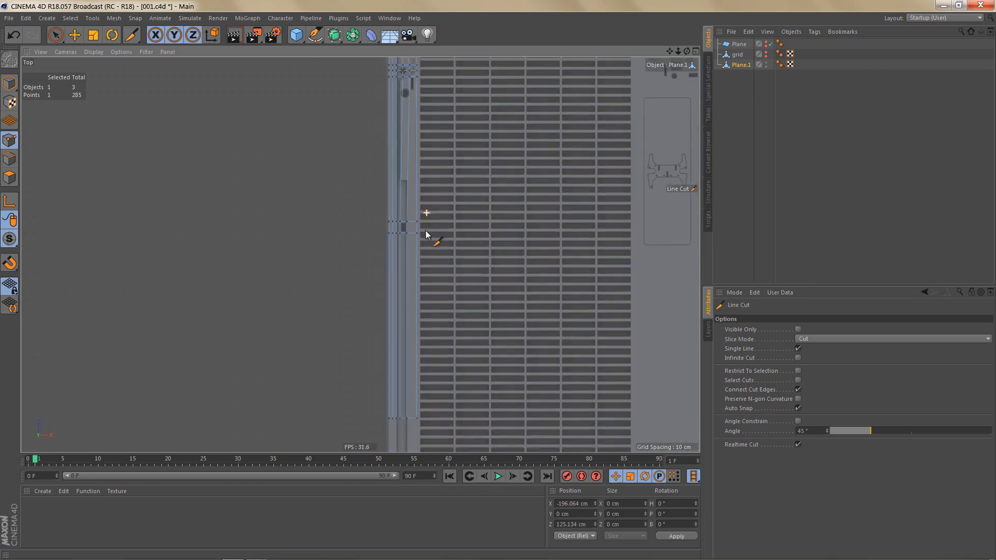
right_click_drag(425, 231, 431, 281, "alt")
middle_click_drag(443, 296, 431, 278, "alt")
right_click_drag(406, 346, 526, 342, "alt")
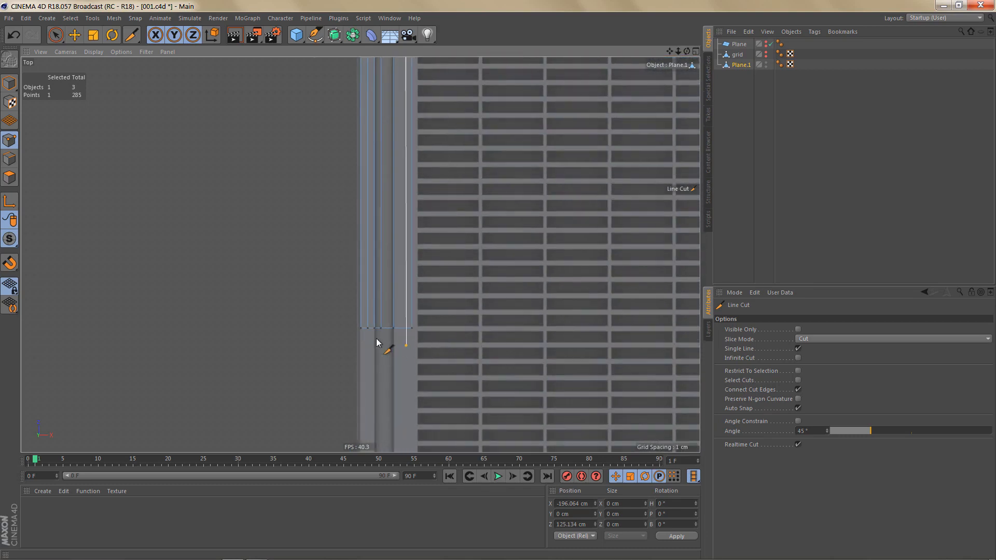
left_click(404, 340)
middle_click_drag(418, 60, 426, 196, "alt")
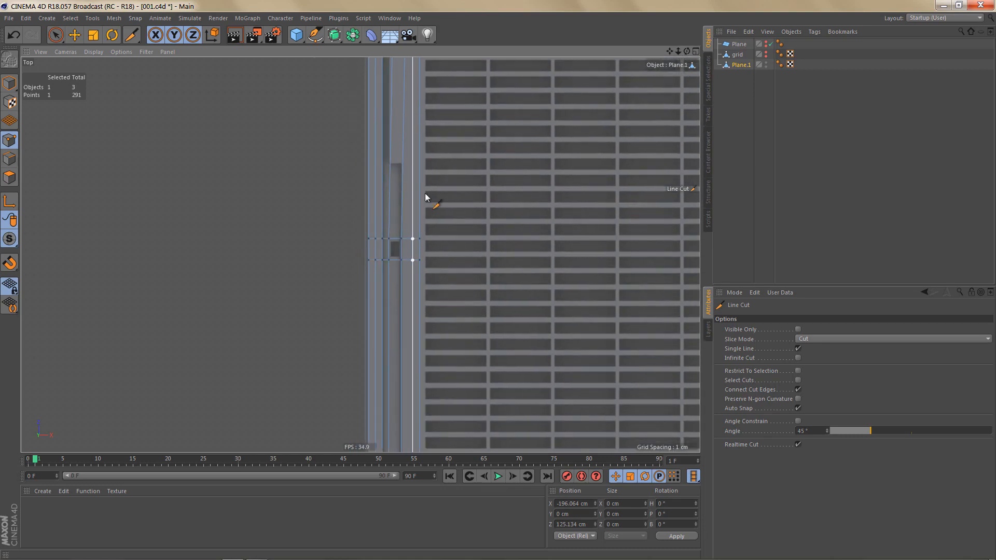
middle_click_drag(419, 90, 426, 280, "alt")
right_click_drag(415, 92, 456, 133, "alt")
middle_click_drag(455, 133, 457, 238, "alt")
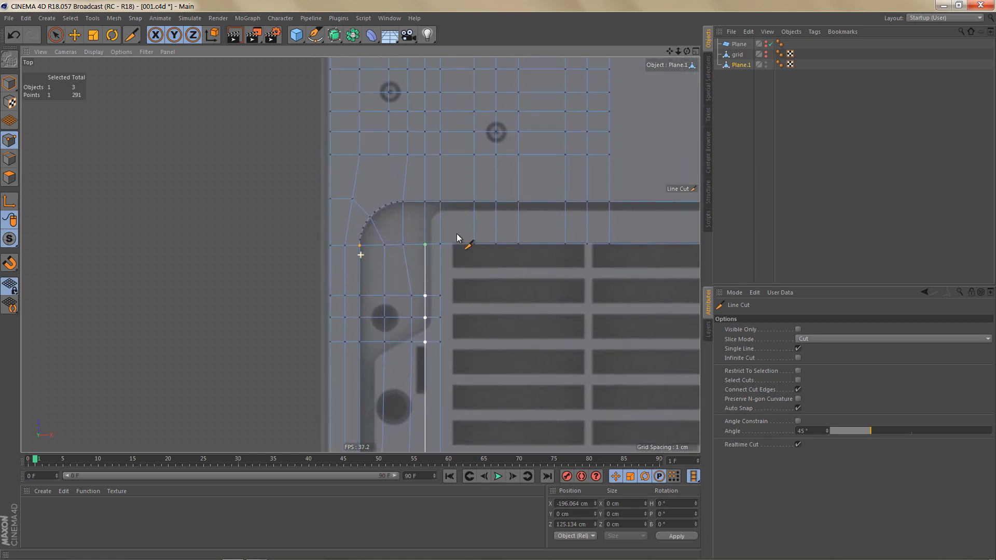
Line-cut from the grid point below the frame's round hole down to a point on the corner arc near its upper end.
right_click_drag(425, 233, 456, 229, "alt")
middle_click_drag(457, 229, 457, 329, "alt")
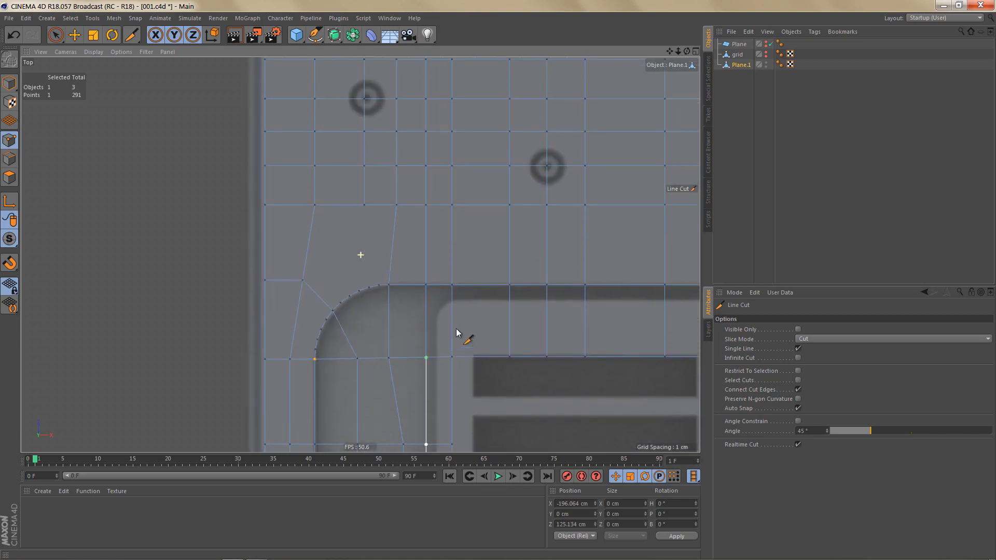
right_click_drag(414, 337, 423, 335, "alt")
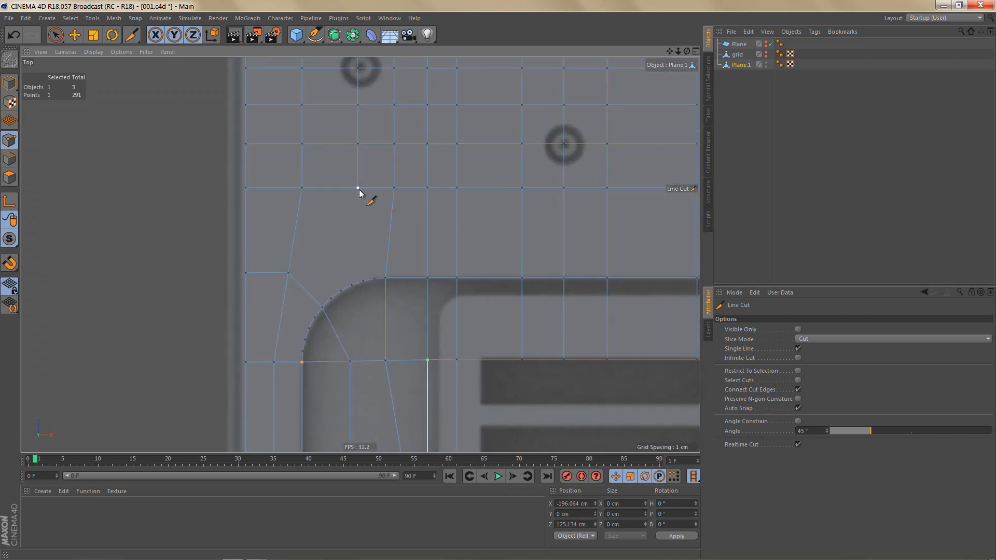
left_click_drag(358, 187, 375, 279)
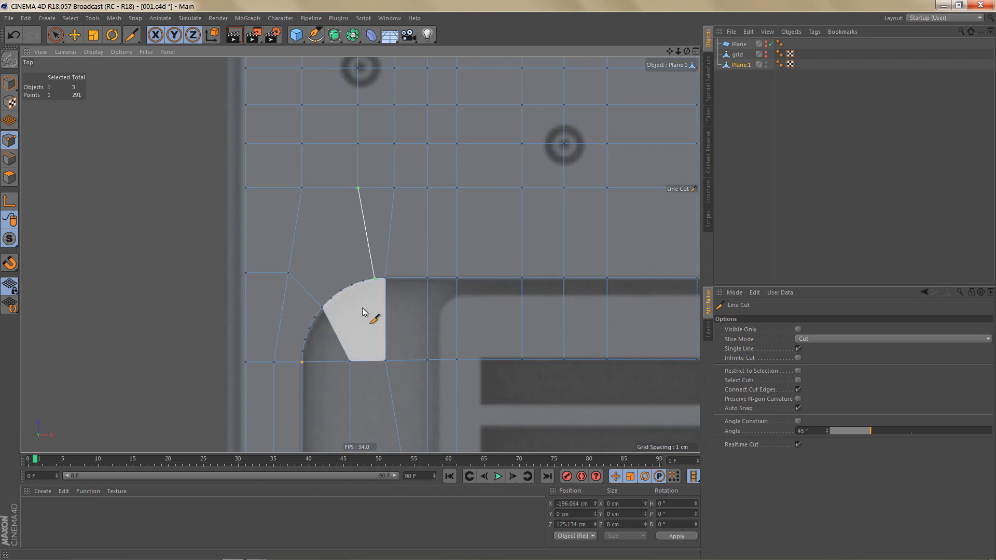
middle_click_drag(378, 307, 402, 306, "alt")
Select the polygons on both sides of the rounded recess corner and remove their N-gons.
key("Return")
key("Return")
key("space")
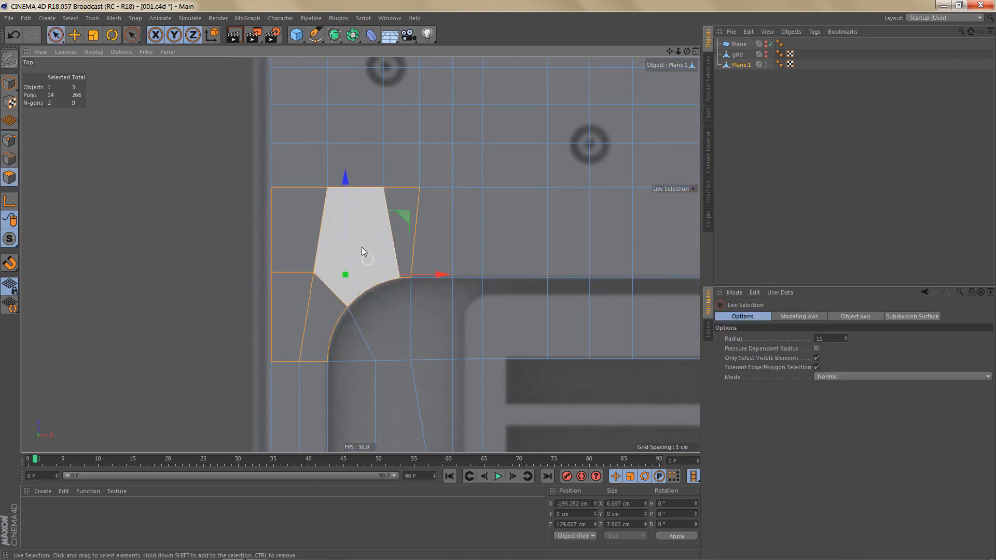
left_click_drag(358, 254, 334, 293)
mouse_move(392, 316)
left_mouse_down("shift")
mouse_move(368, 342)
mouse_move(391, 331)
left_mouse_up("shift")
right_click(466, 357)
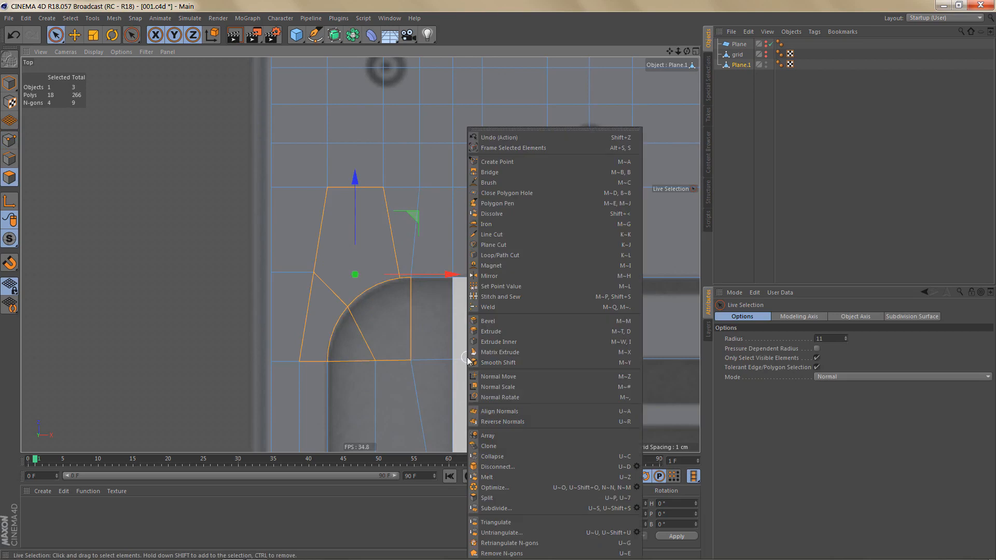
left_click(525, 543)
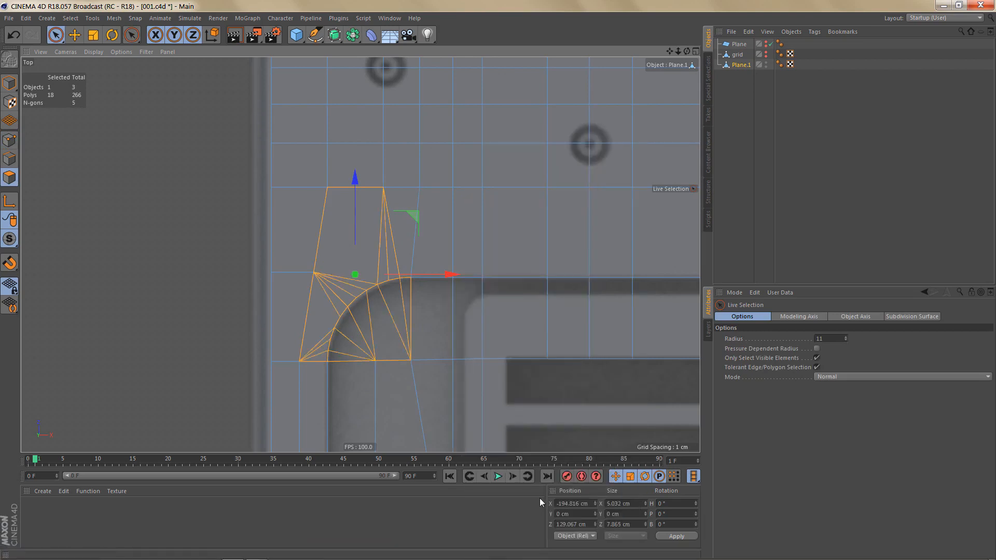
Select only the polygons inside the rounded recess corner and triangulate them.
scroll(441, 361, "up", 2)
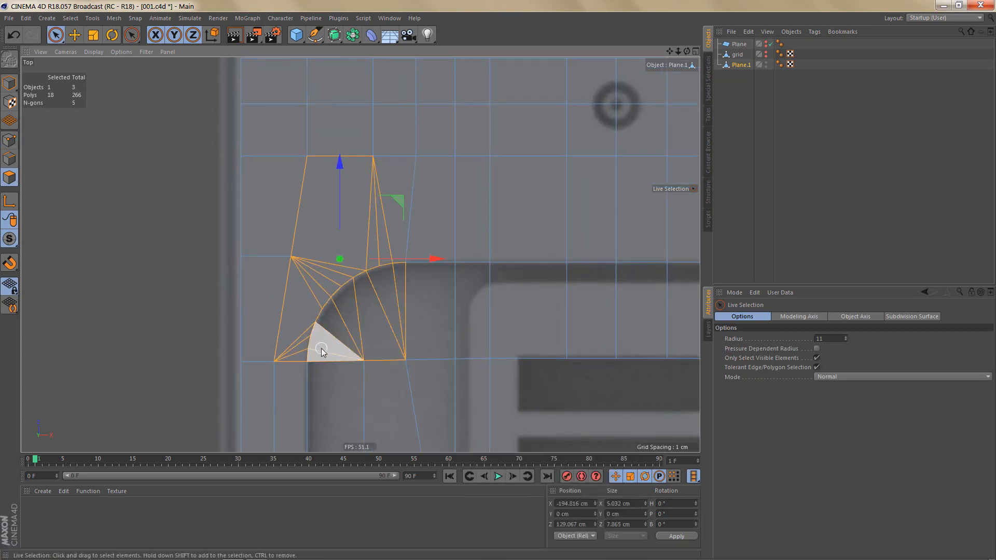
mouse_move(321, 347)
left_mouse_down()
mouse_move(340, 319)
mouse_move(394, 285)
left_mouse_up()
right_click(478, 311)
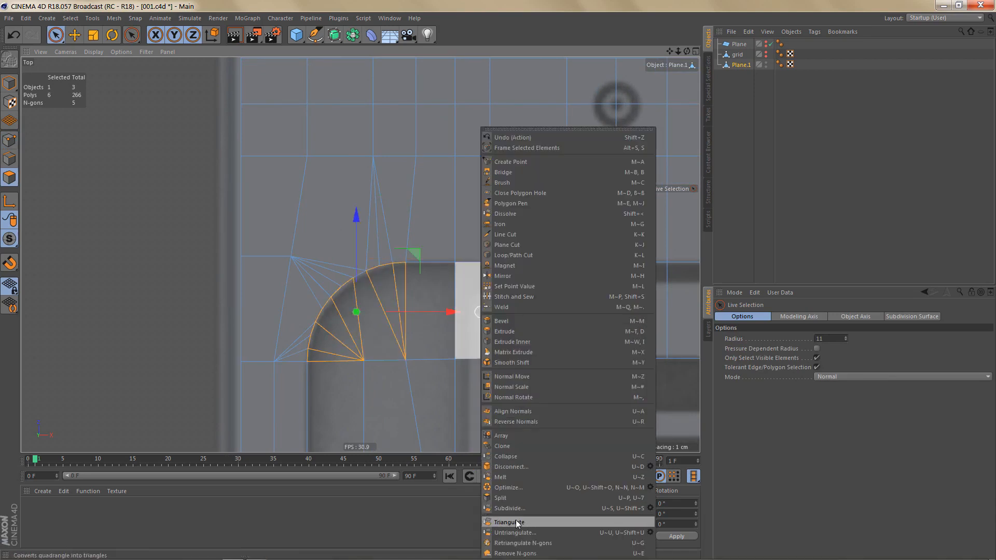
left_click(516, 522)
Line-cut four vertical edges through the strip above the grille: on both sides of the dark rectangle and on both sides of the narrow slot.
scroll(449, 323, "down", 3)
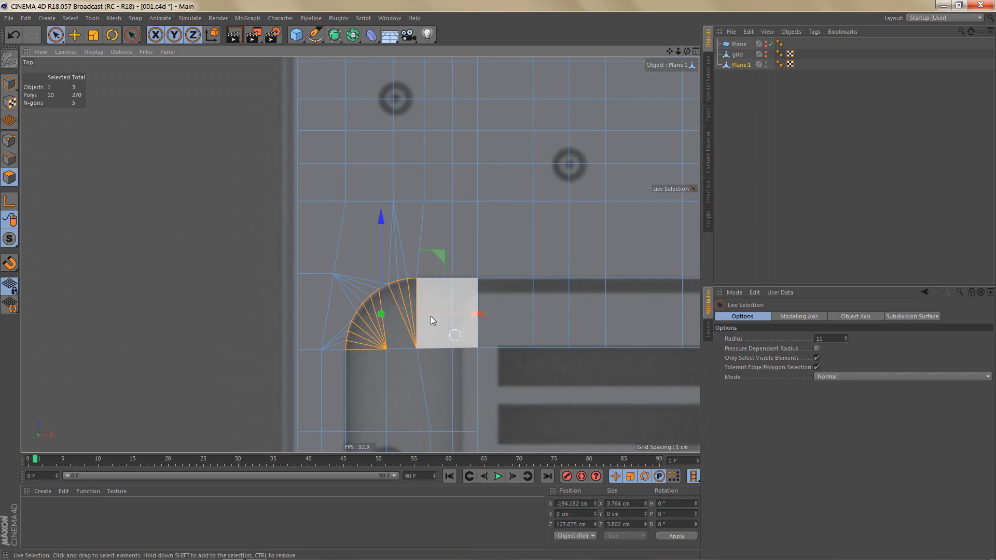
scroll(431, 320, "down", 5)
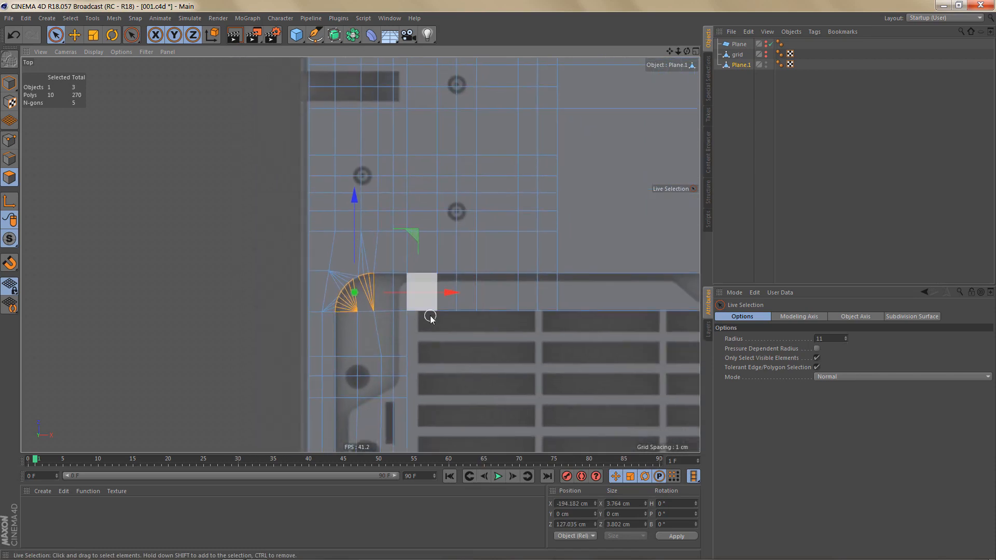
scroll(431, 317, "down", 4)
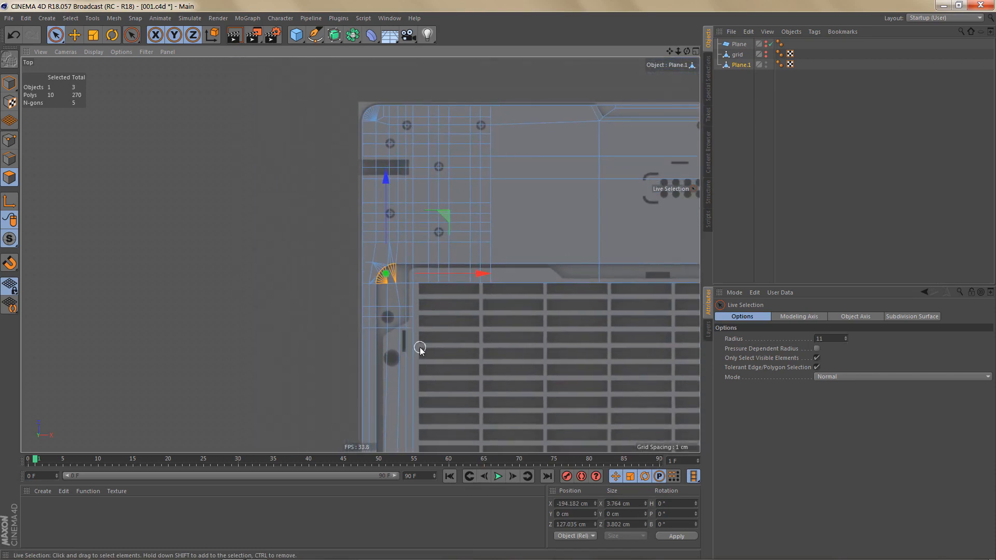
middle_click_drag(454, 187, 365, 239, "alt")
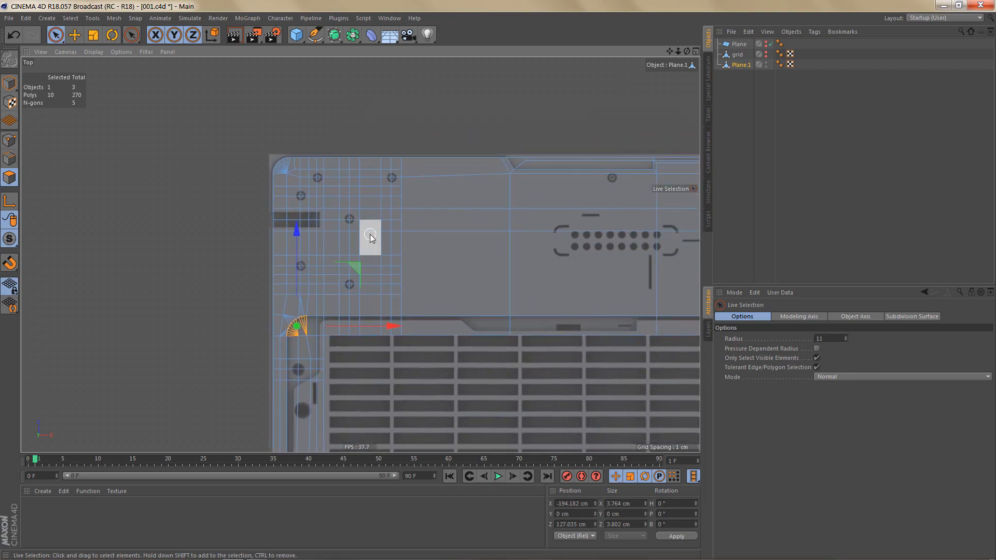
middle_click_drag(571, 327, 433, 272, "alt")
scroll(433, 291, "up", 5)
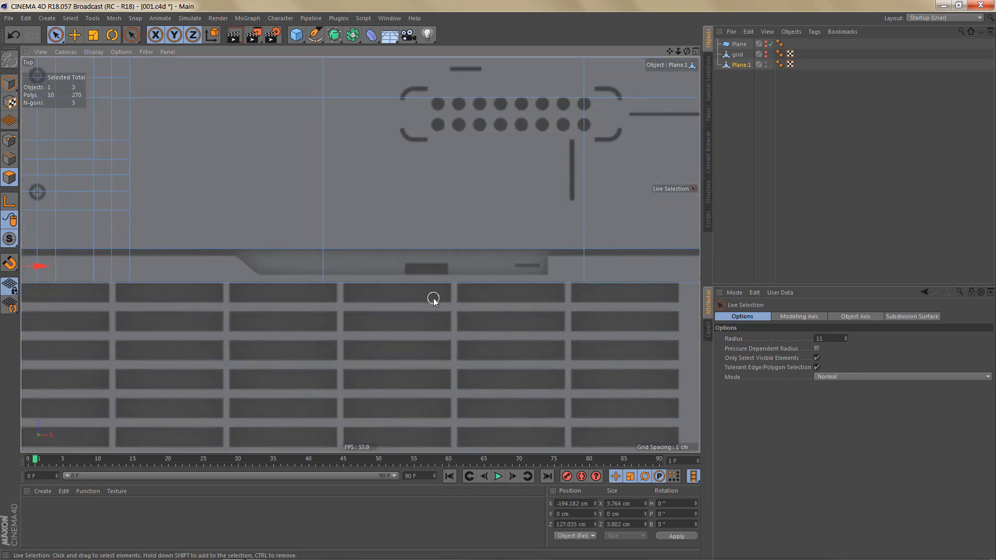
key("k")
key("k")
scroll(405, 270, "up", 4)
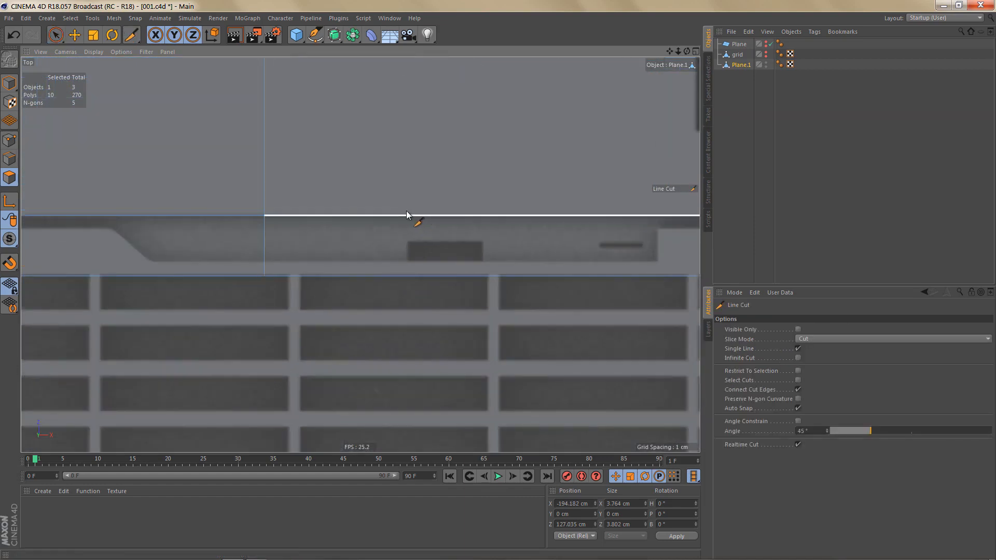
left_click_drag(396, 207, 396, 304)
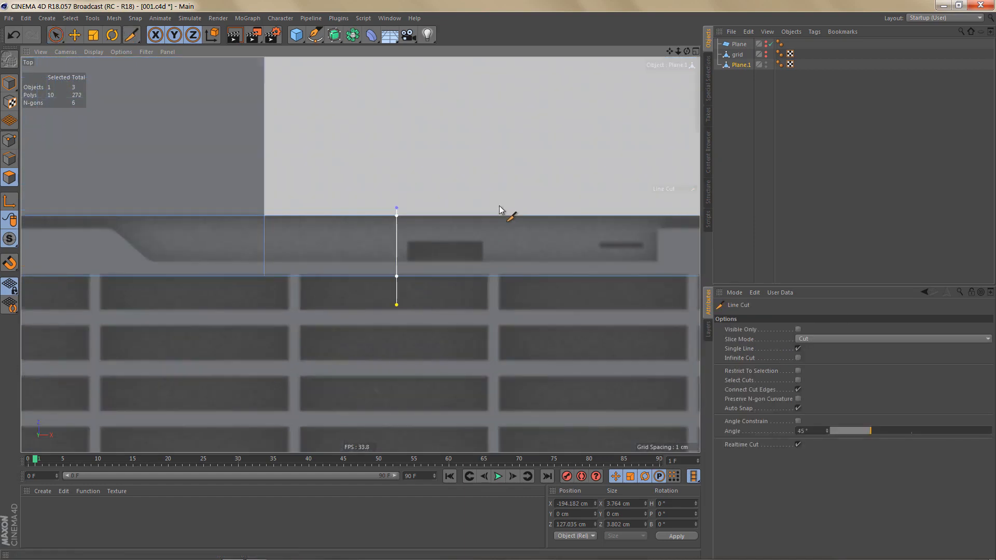
left_click_drag(491, 205, 490, 307)
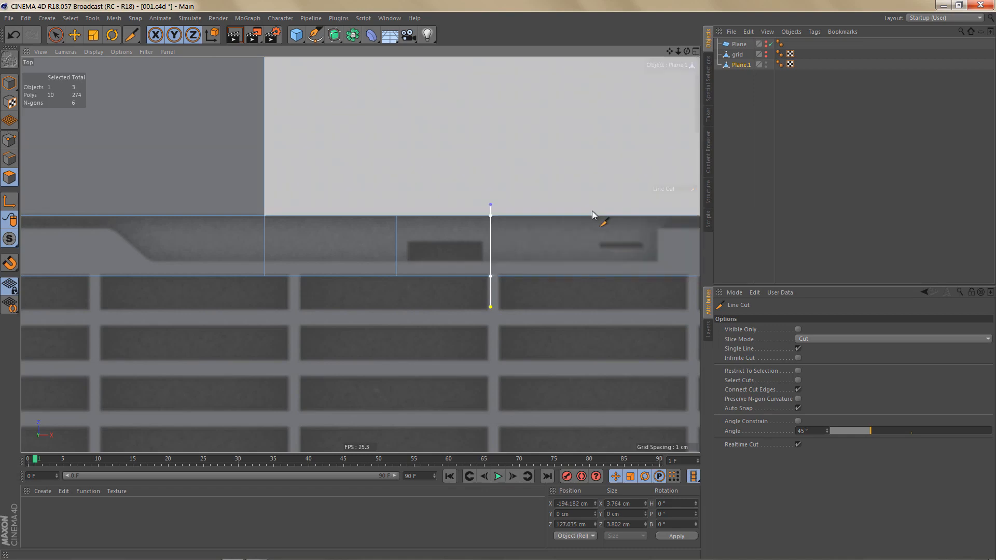
left_click_drag(588, 209, 593, 305)
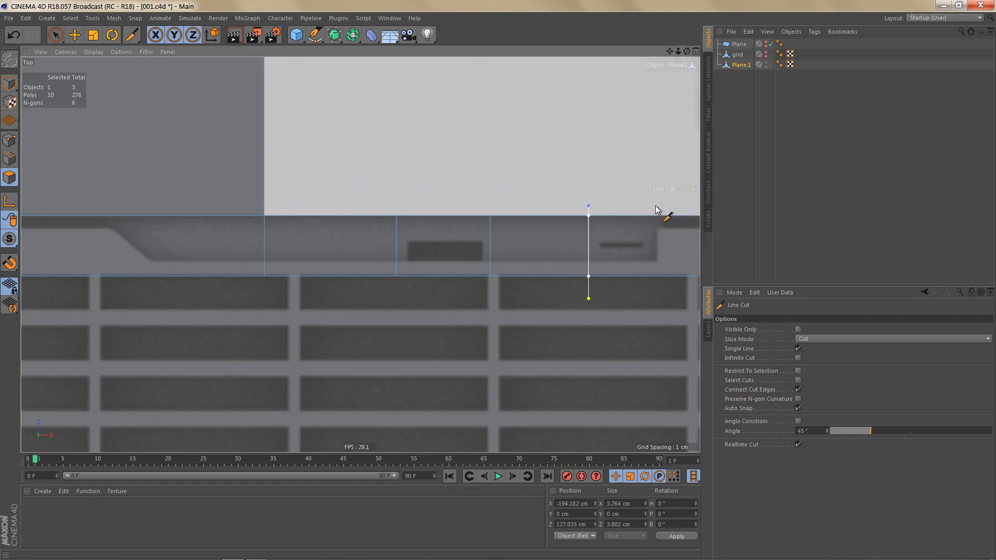
left_click_drag(655, 206, 656, 306)
Select the two strip edges beside the notch at the central plate and extrude them downward about 6.9 cm, past the notch's bottom.
scroll(436, 332, "down", 8)
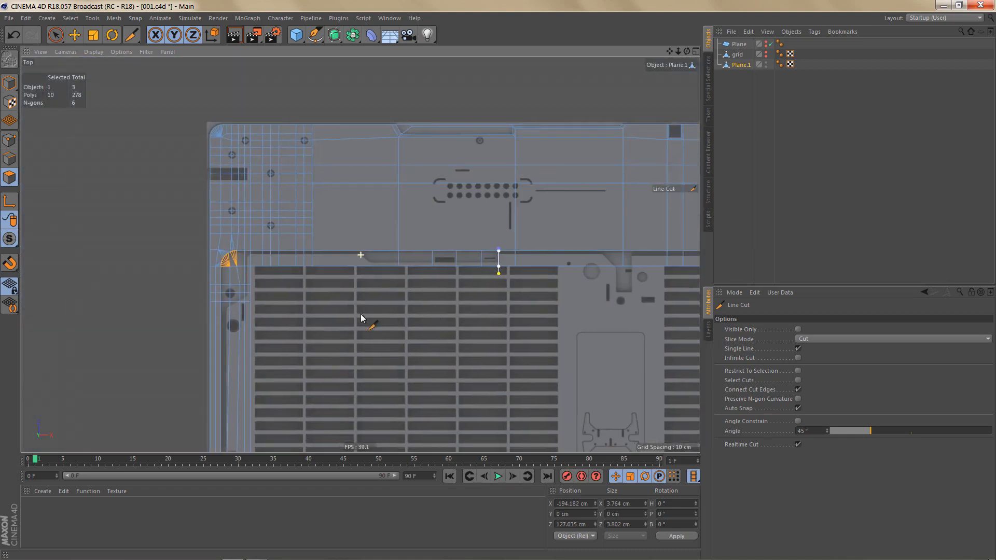
scroll(540, 279, "up", 5)
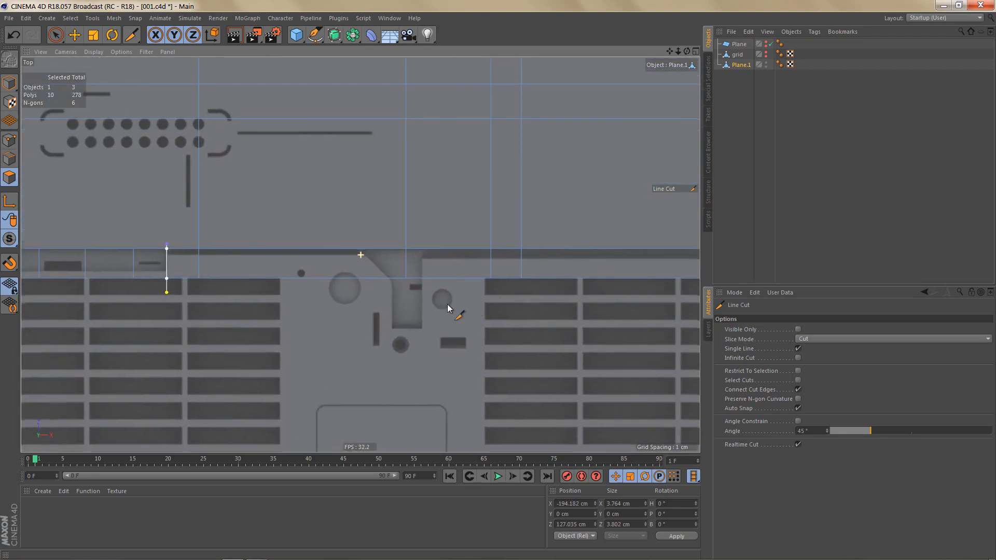
scroll(442, 299, "up", 2)
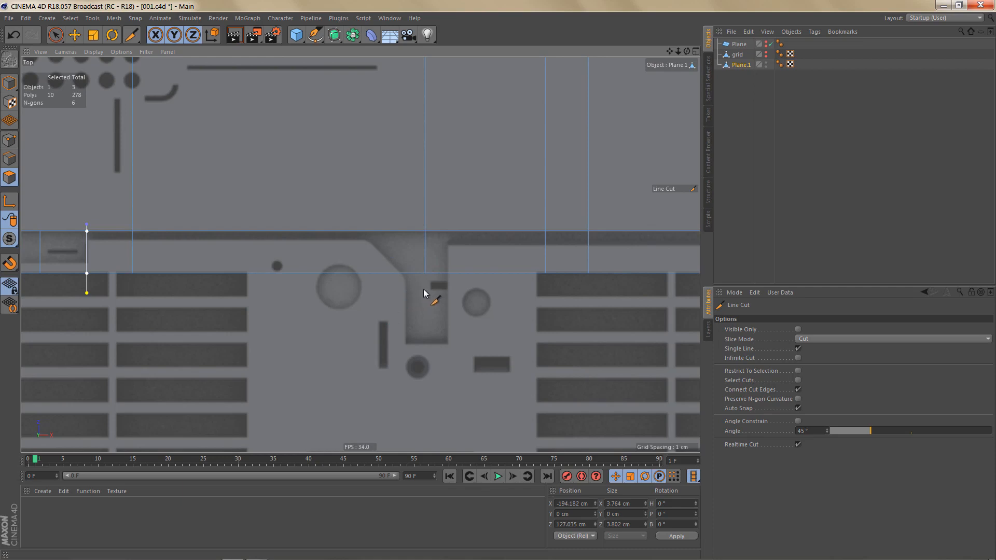
scroll(420, 293, "up", 1)
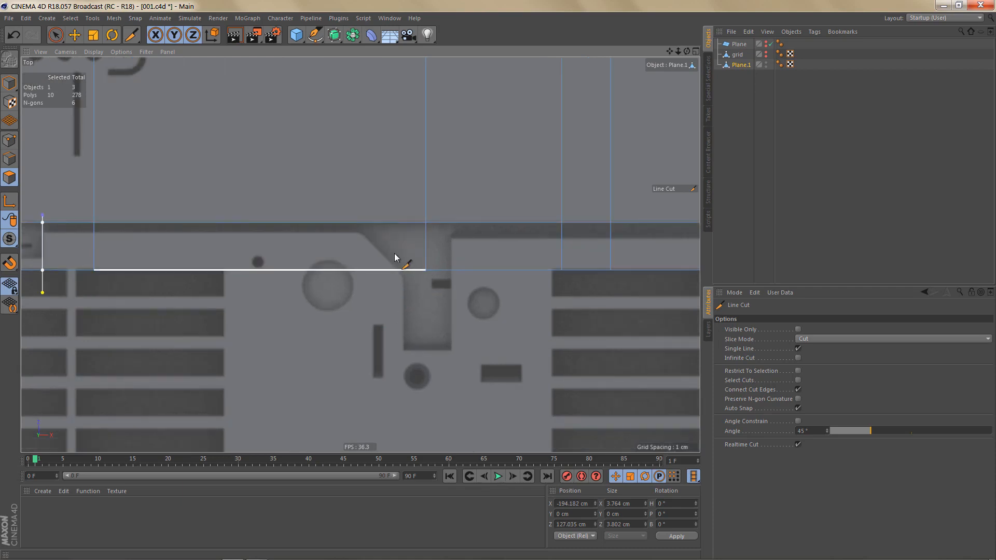
scroll(411, 326, "down", 3)
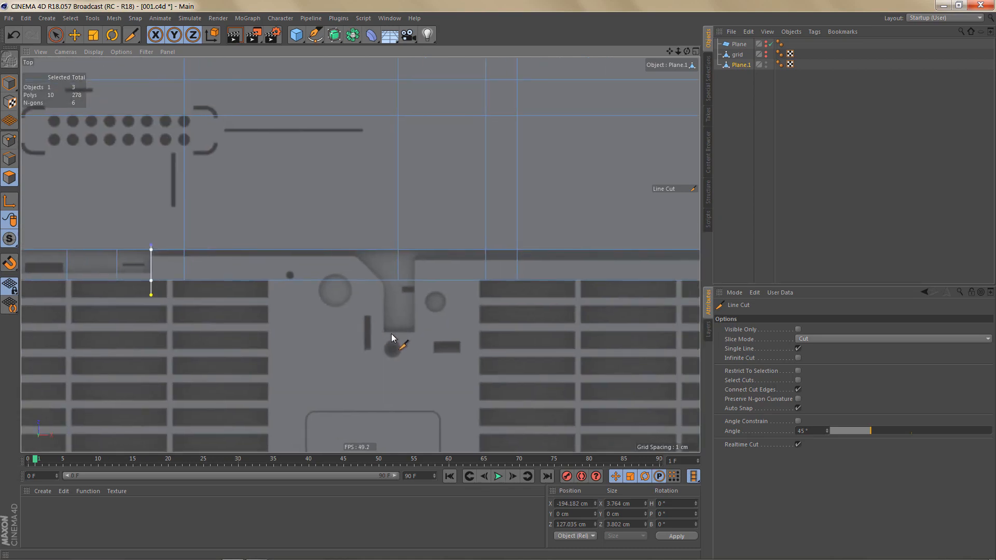
key("0")
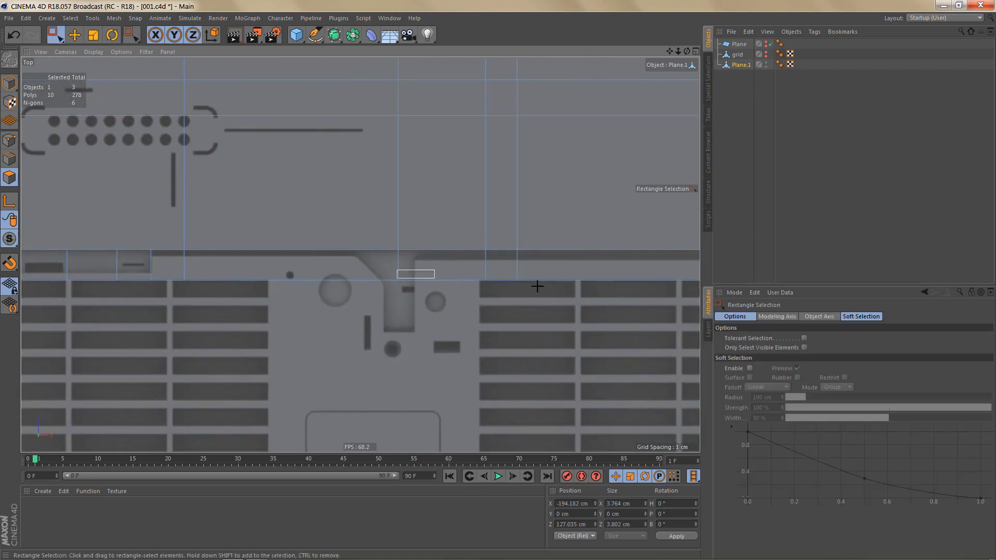
left_click(452, 288)
key("Return")
key("e")
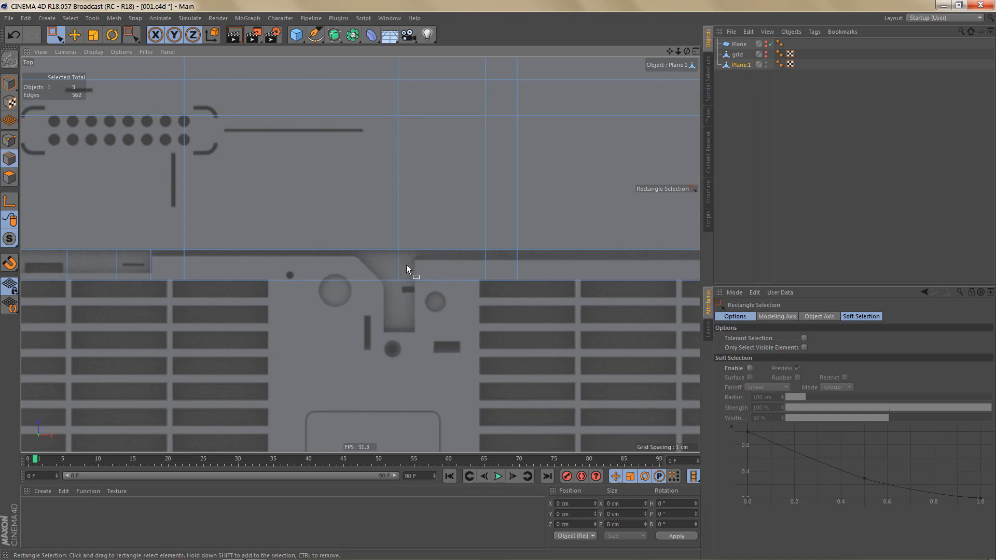
left_click_drag(397, 270, 538, 293)
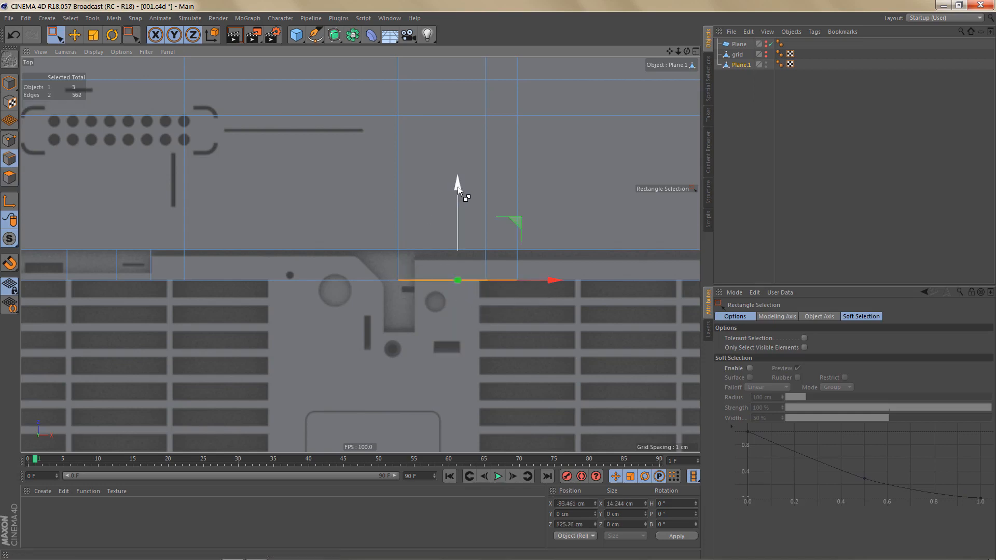
left_click_drag(458, 183, 465, 243)
Move the extruded patch's left vertical edge outward about 2.4 cm, past the notch's left side.
scroll(409, 319, "up", 4)
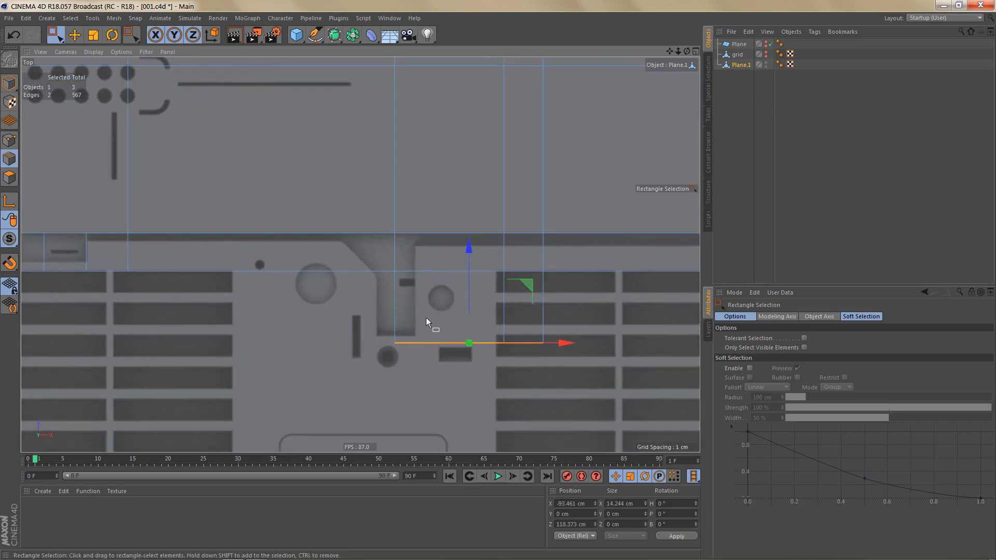
left_click_drag(387, 252, 405, 346)
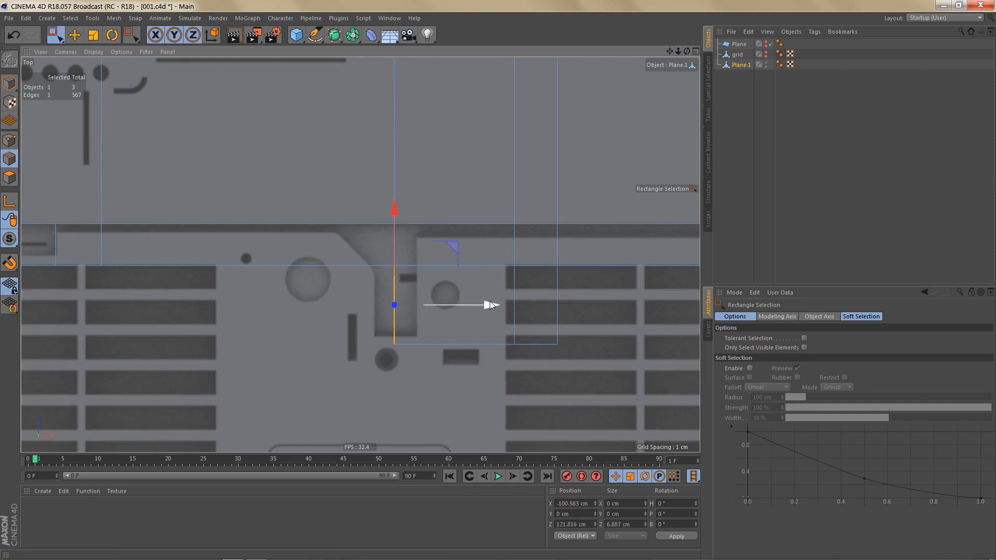
left_click_drag(490, 303, 462, 306)
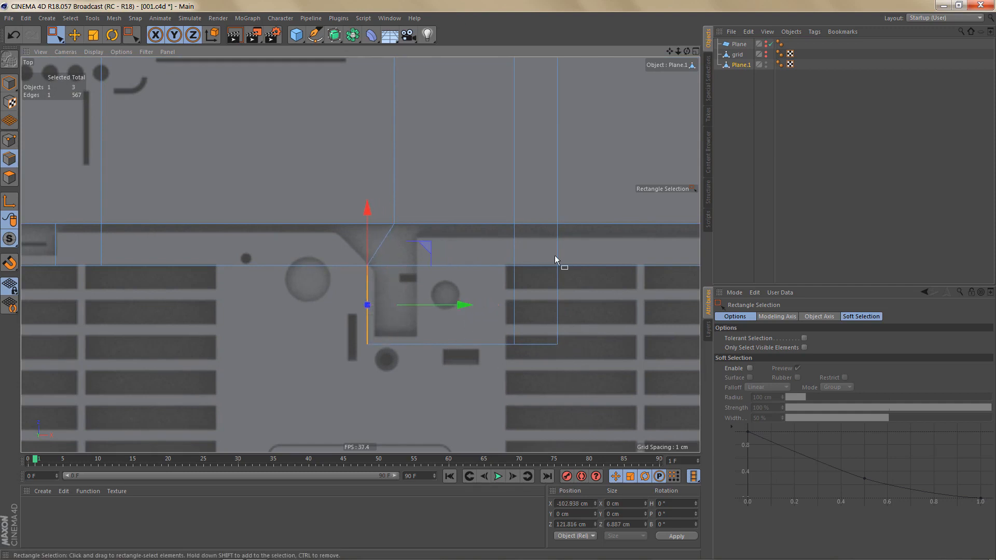
Delete the extruded patch's outermost right section and move its remaining right vertical edge inward about 1 cm, clear of the grille slots.
left_click_drag(554, 255, 554, 361)
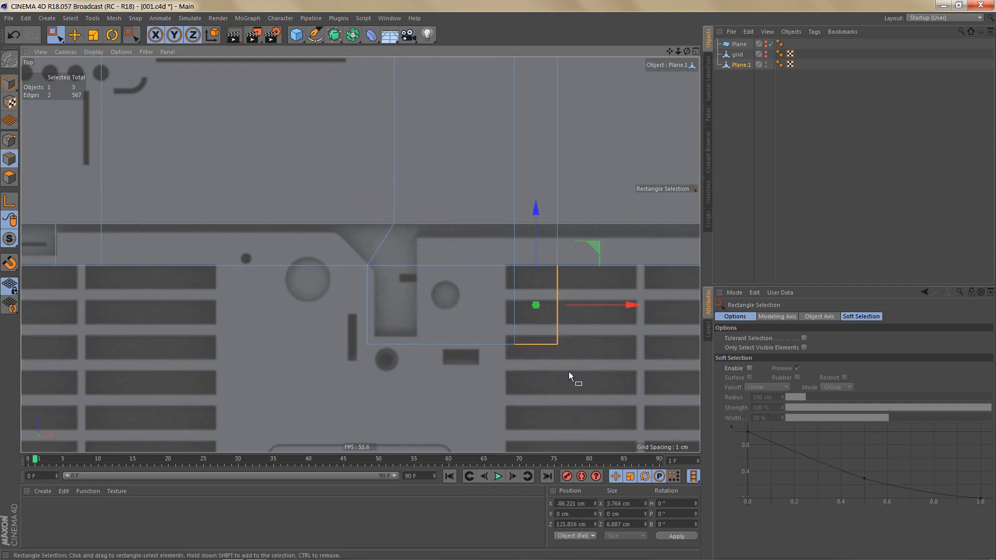
key("Delete")
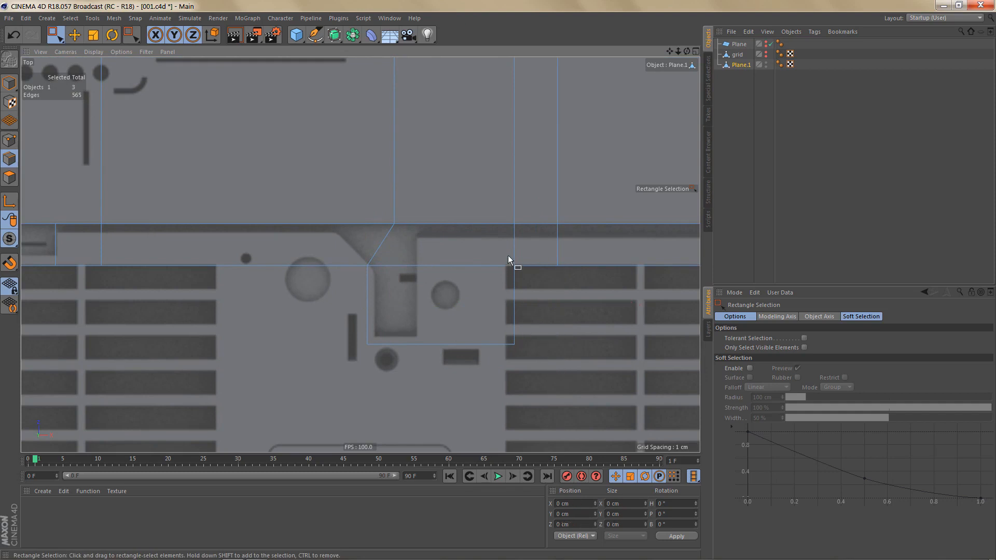
left_click_drag(539, 365, 499, 320)
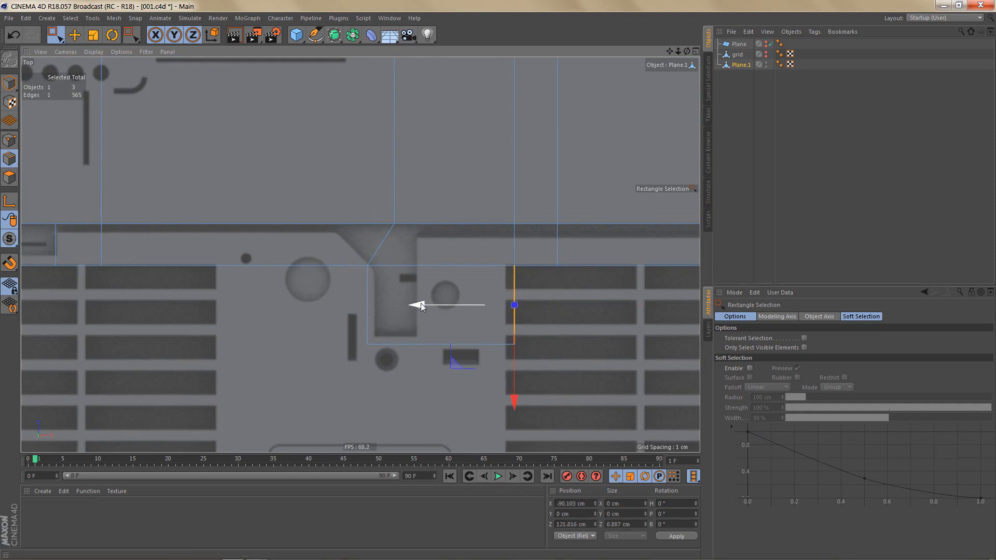
left_click_drag(421, 305, 409, 306)
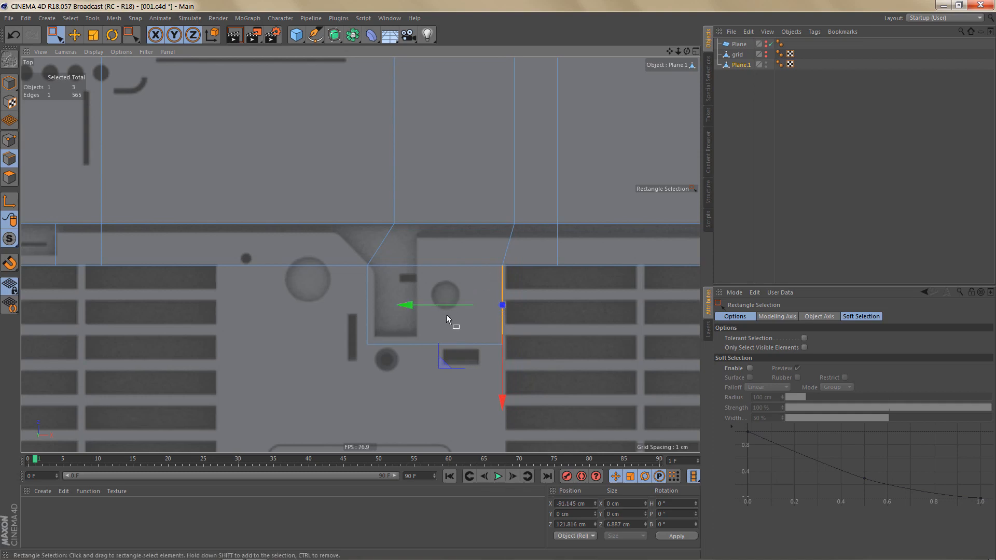
Line-cut the patch vertically through the notch and just past its right side, and horizontally across the full width near its upper edge.
mouse_move(448, 314)
middle_mouse_down()
mouse_move(477, 314)
mouse_move(472, 333)
middle_mouse_up()
right_click_drag(457, 315, 469, 316, "alt")
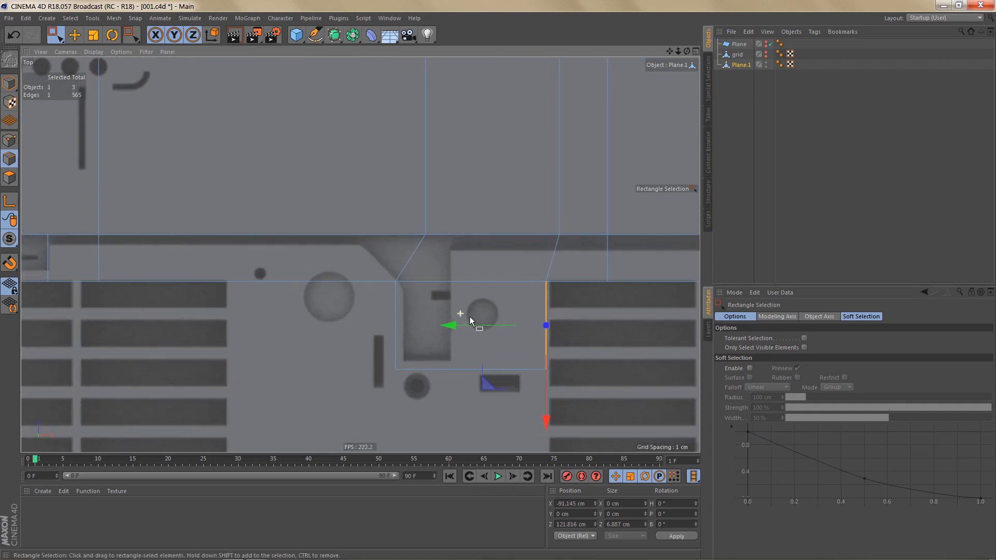
middle_click_drag(469, 317, 461, 320, "alt")
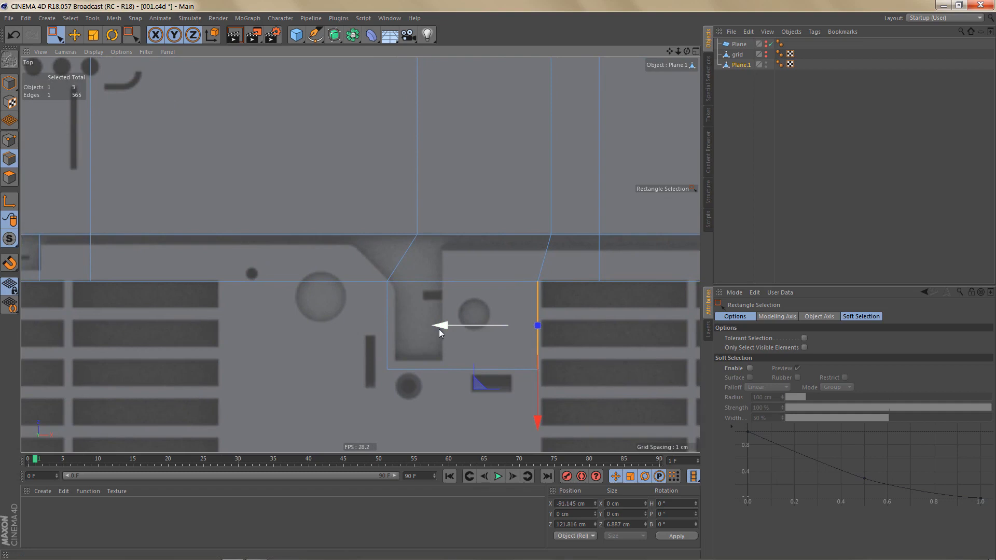
key("k")
key("k")
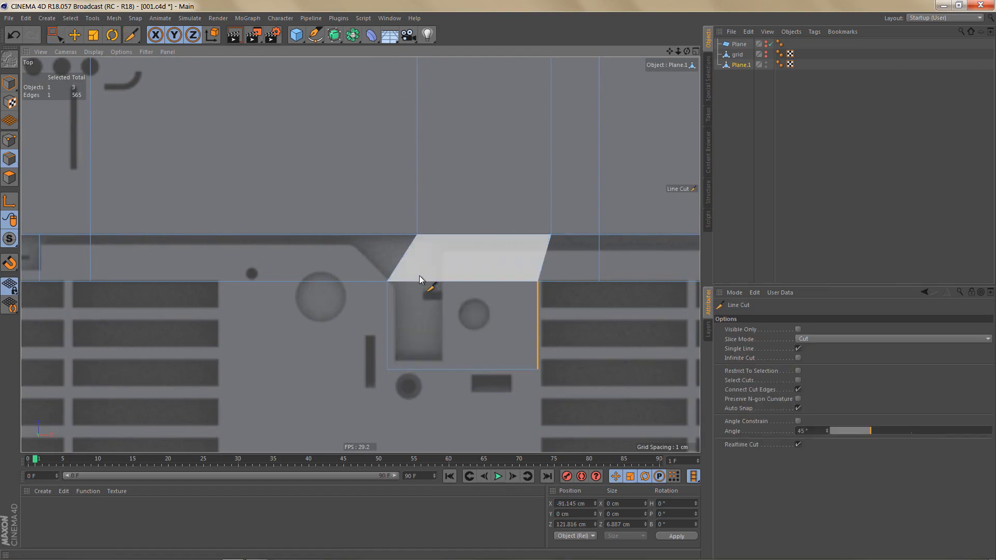
left_click_drag(419, 276, 419, 398)
left_click_drag(447, 273, 449, 383)
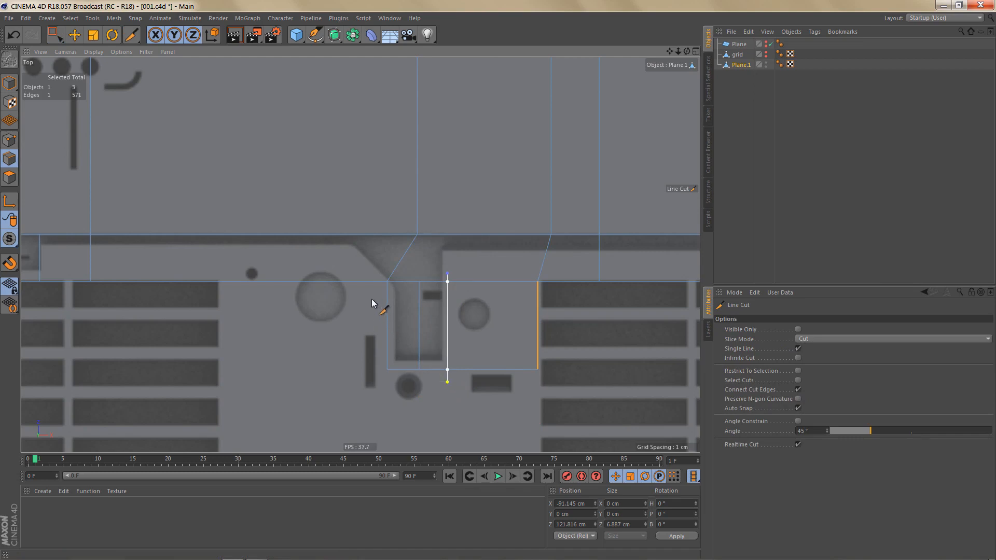
left_click_drag(371, 298, 550, 300)
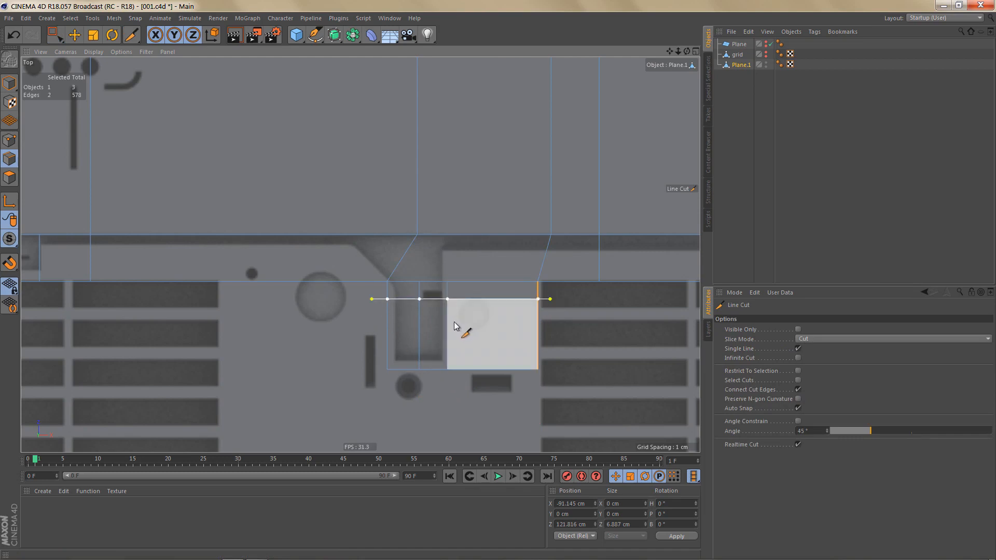
Select the three edges of the patch's horizontal cut and move them down about 0.37 cm.
key("space")
scroll(442, 320, "up", 3)
left_click_drag(335, 272, 625, 306)
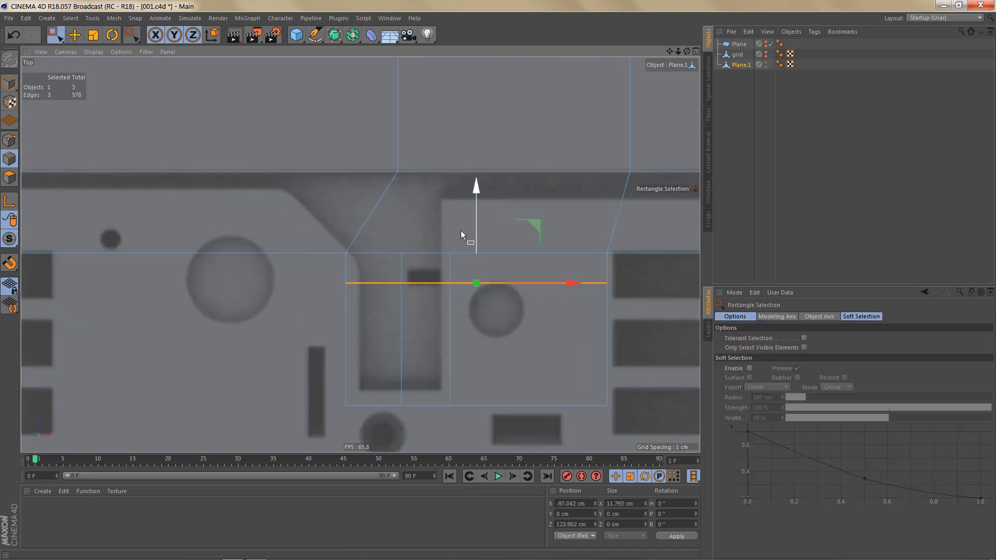
mouse_move(480, 193)
left_mouse_down()
mouse_move(487, 200)
mouse_move(474, 211)
left_mouse_up()
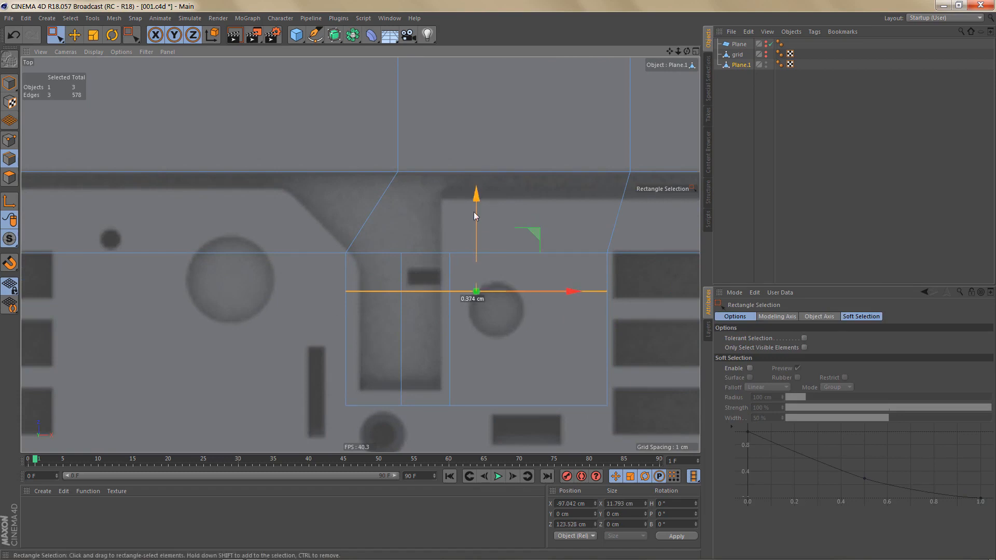
Line-cut two vertical edges through the strip above the right grille, on both sides of the small dark rectangle.
scroll(425, 296, "down", 6)
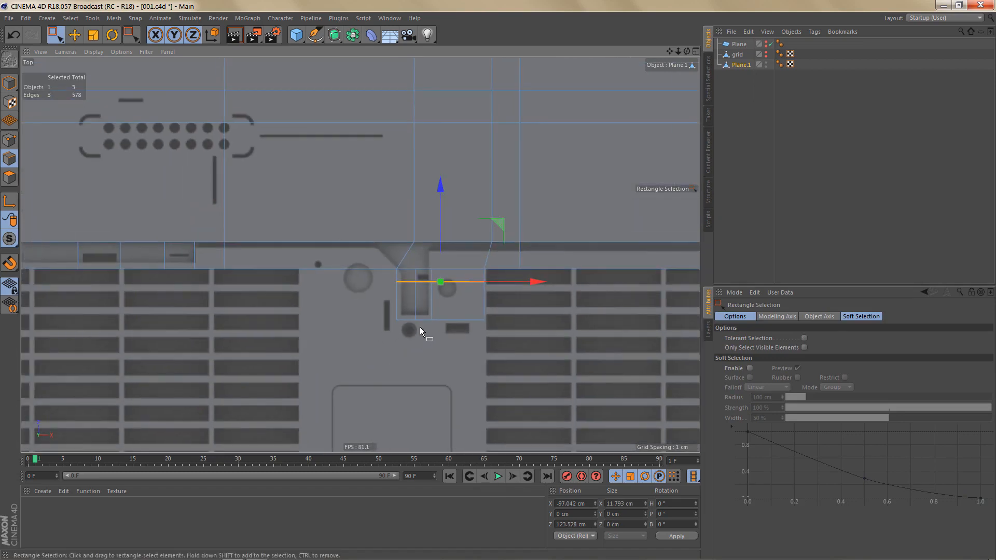
scroll(441, 302, "down", 2)
middle_click_drag(459, 304, 358, 315, "alt")
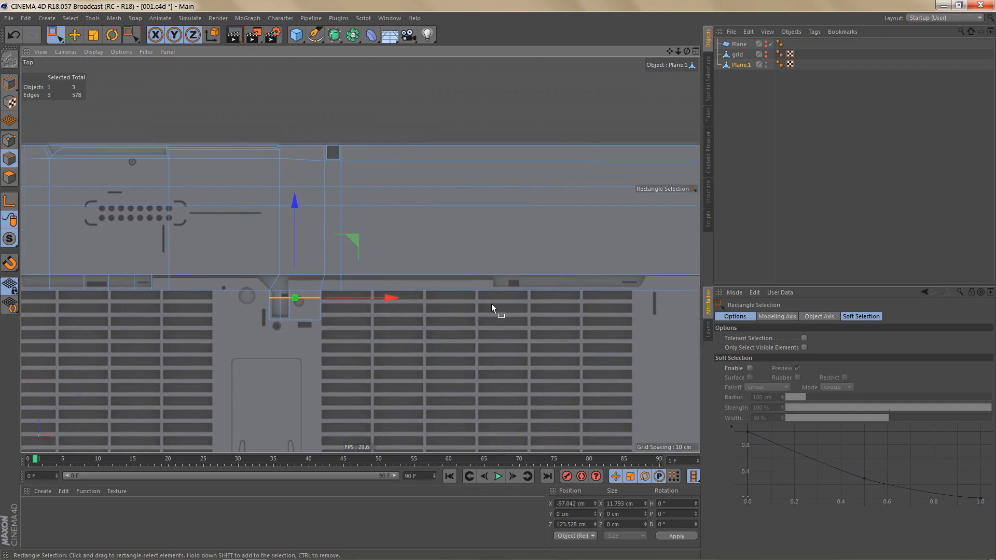
scroll(549, 283, "up", 4)
middle_click_drag(551, 282, 495, 295, "alt")
scroll(473, 294, "up", 5)
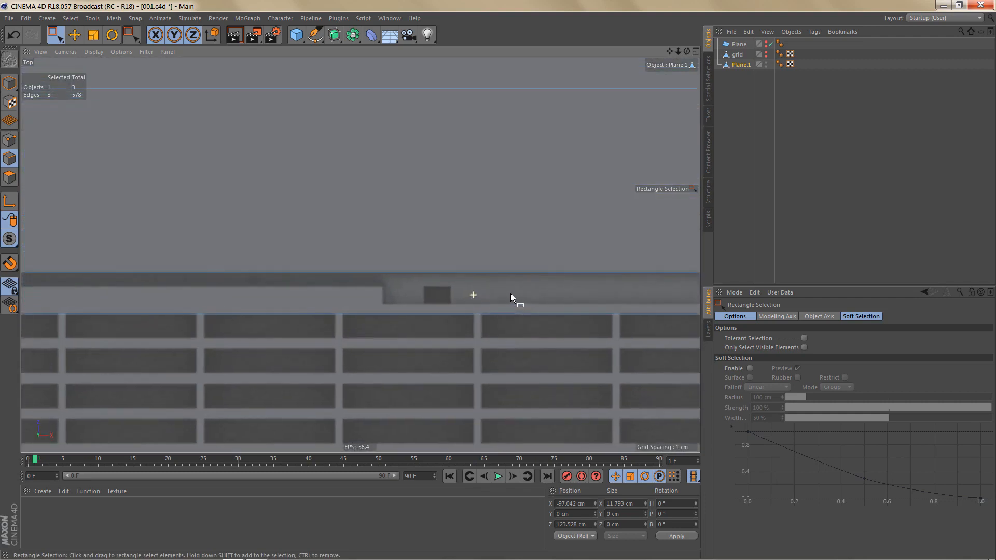
key("k")
key("k")
scroll(409, 306, "up", 4)
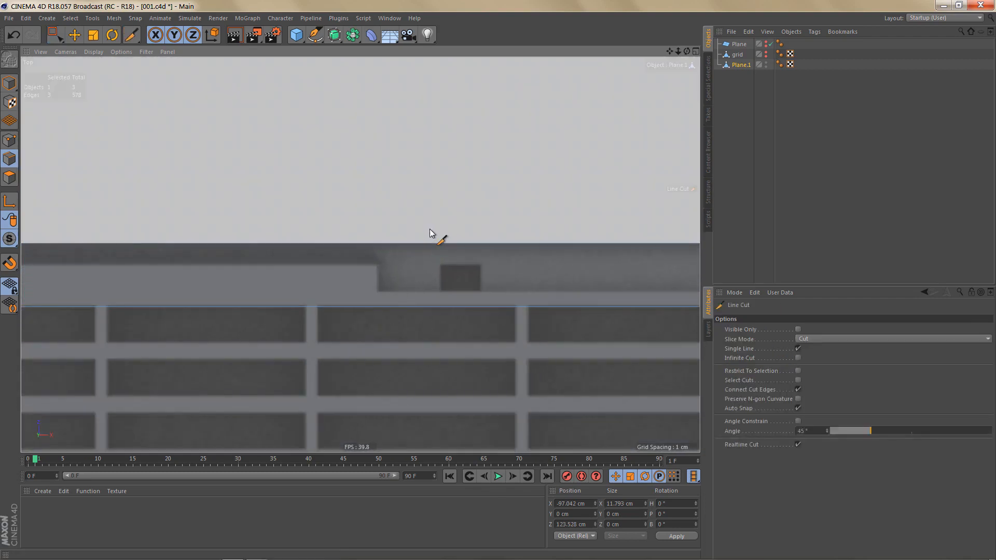
left_click_drag(431, 240, 434, 338)
left_click_drag(489, 230, 489, 317)
Line-cut two vertical edges through the strip on both sides of the narrow slot near the right grille's end.
scroll(404, 315, "down", 4)
middle_click_drag(485, 324, 85, 285, "alt")
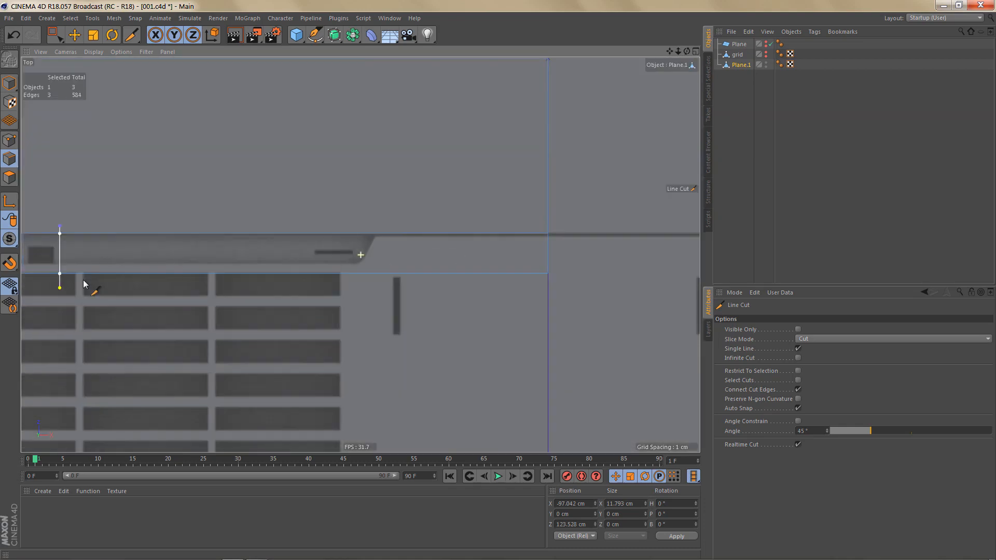
scroll(294, 236, "up", 3)
scroll(296, 238, "up", 1)
left_click_drag(324, 221, 324, 304)
left_click_drag(397, 218, 395, 311)
Examine the cuts along the whole strip above both grilles, from the rounded corner to the model's centre line.
scroll(397, 278, "down", 4)
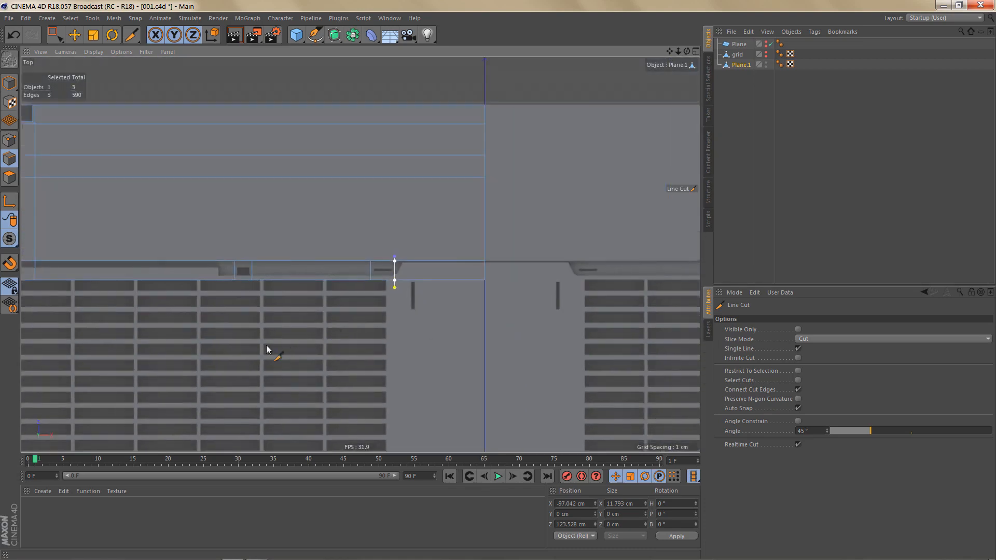
middle_click_drag(278, 325, 411, 325, "alt")
middle_click_drag(336, 302, 488, 290, "alt")
scroll(311, 284, "up", 2)
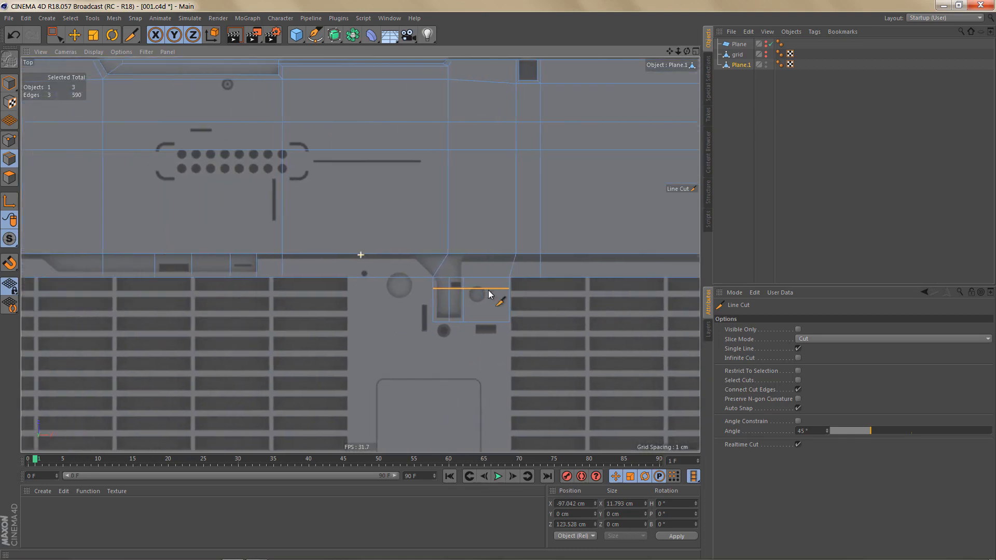
scroll(464, 291, "down", 3)
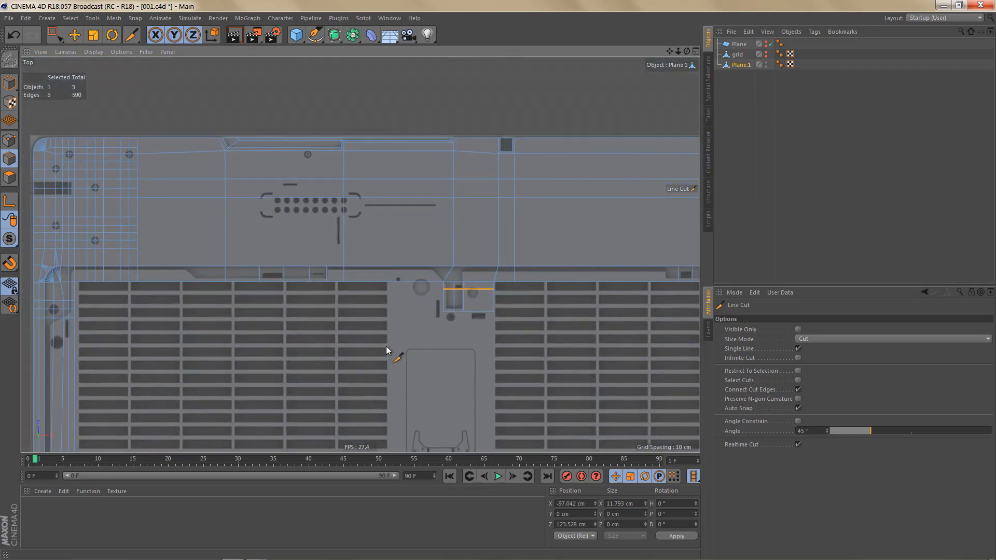
middle_click_drag(469, 342, 329, 344, "alt")
middle_click_drag(525, 303, 389, 313, "alt")
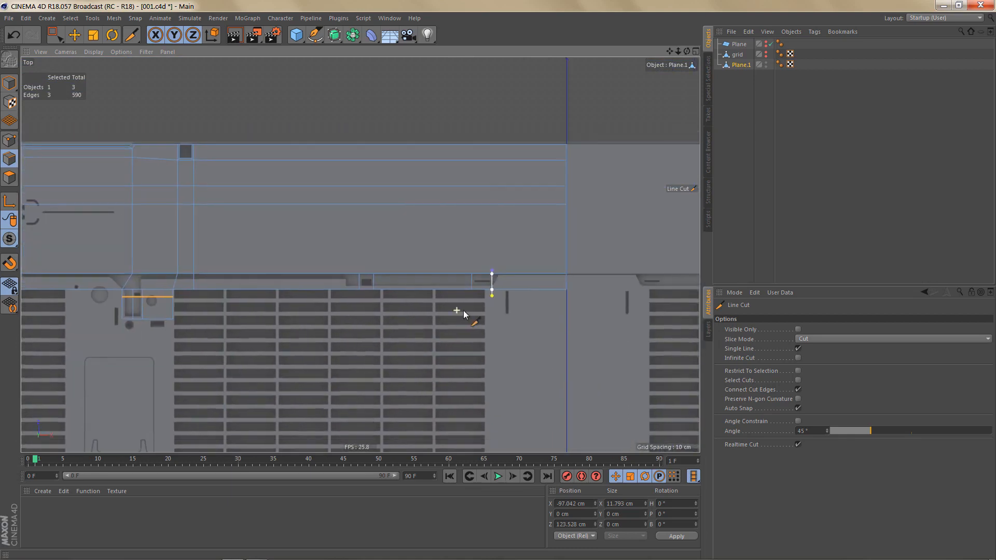
Select the strip polygon around the narrow slot near the right grille's end and inner-extrude it with a 1.206 cm offset.
scroll(462, 308, "up", 2)
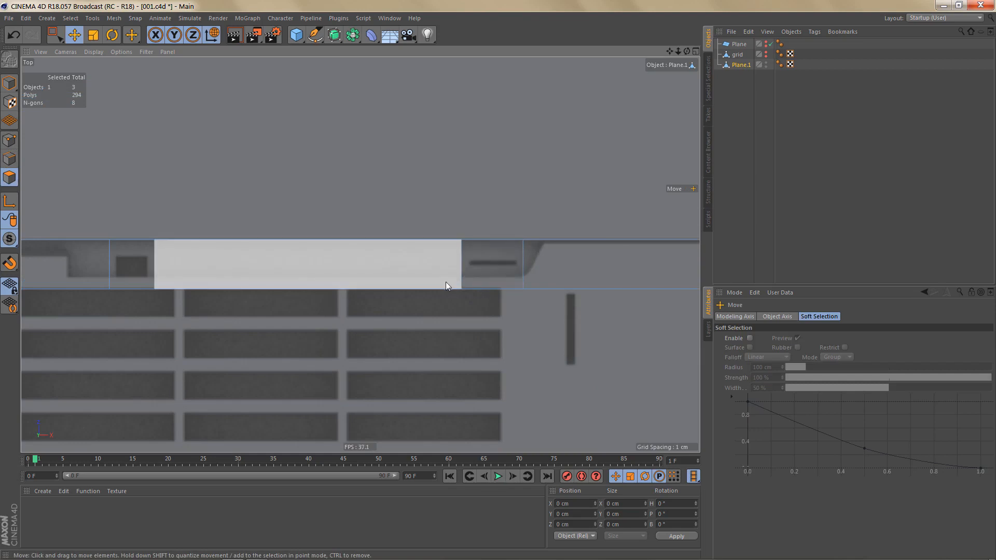
scroll(475, 276, "up", 3)
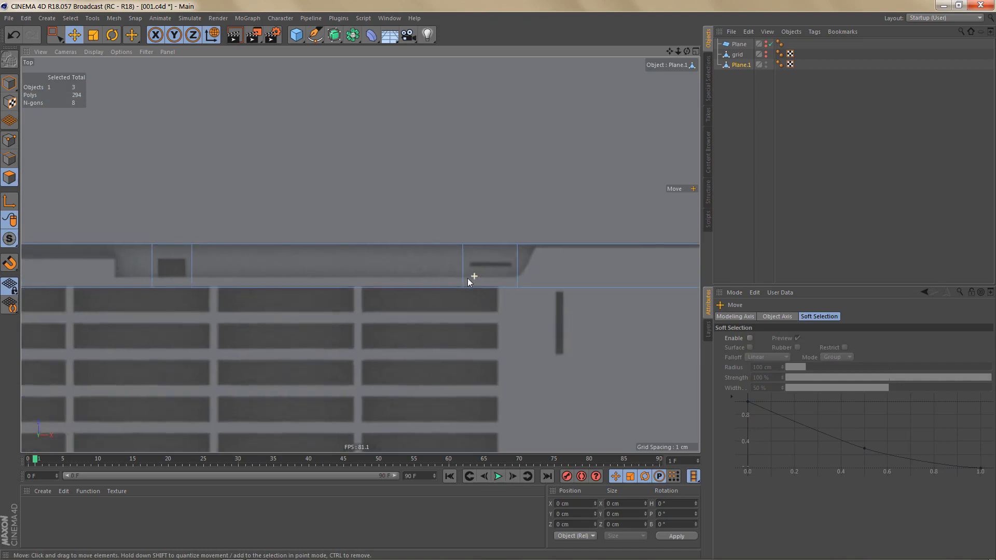
left_click(476, 267)
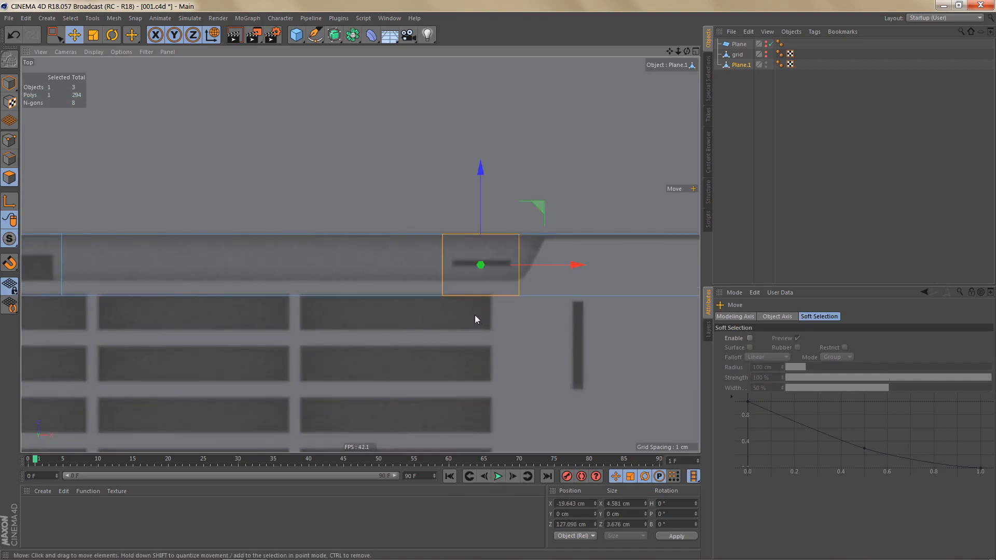
key("i")
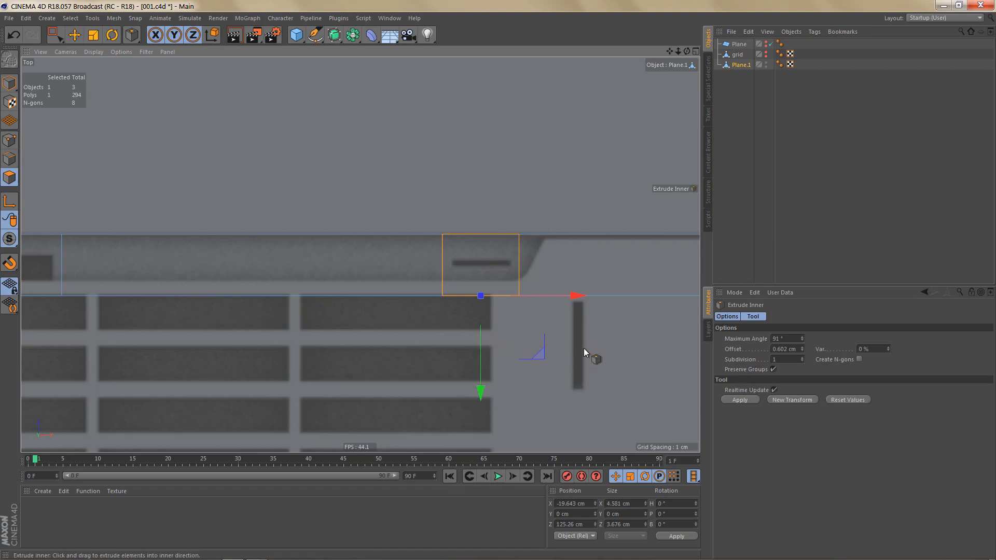
left_click_drag(584, 348, 573, 348)
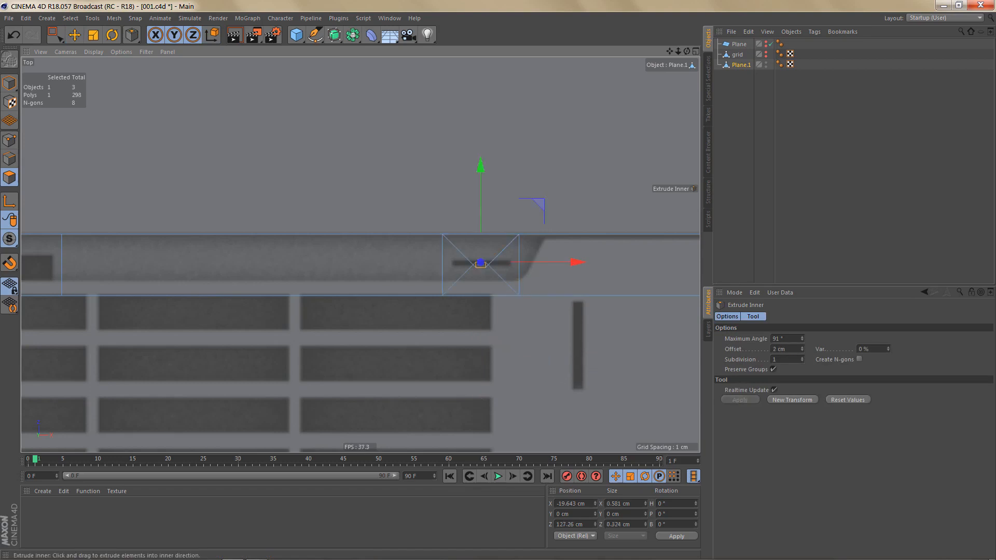
left_click_drag(803, 351, 802, 361)
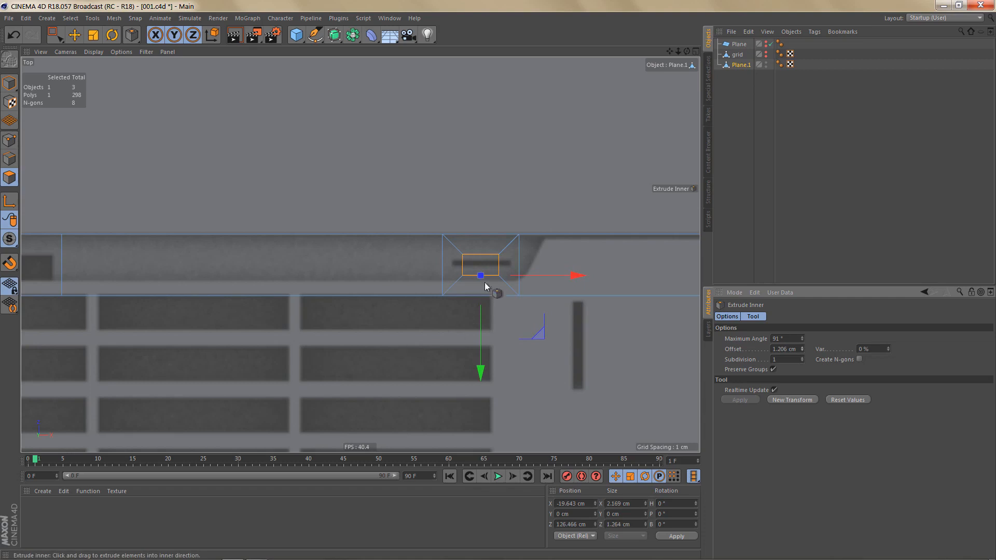
Scale the inset polygon to about 3.49 × 0.59 cm and move it onto the narrow slot in the reference image.
scroll(485, 286, "up", 5)
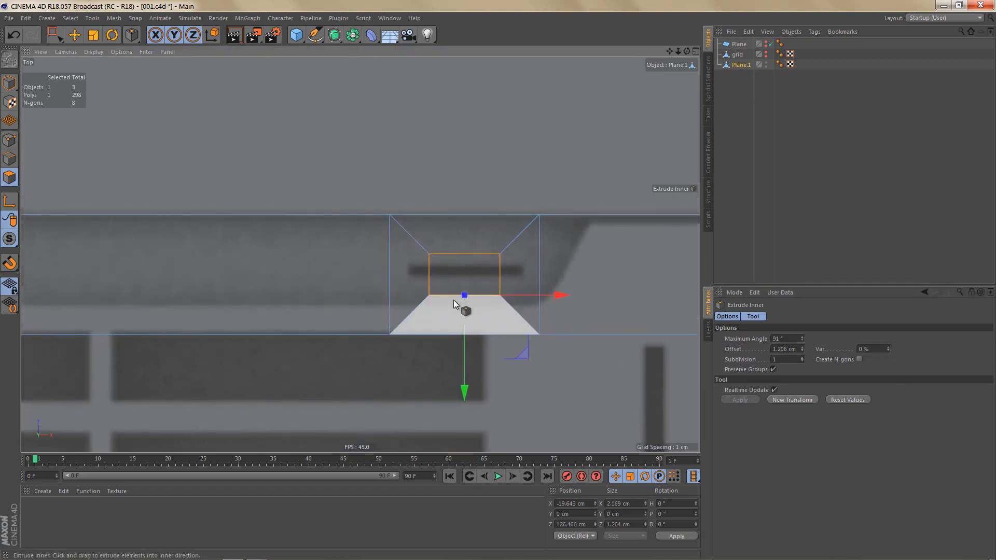
key("t")
left_click_drag(562, 276, 620, 266)
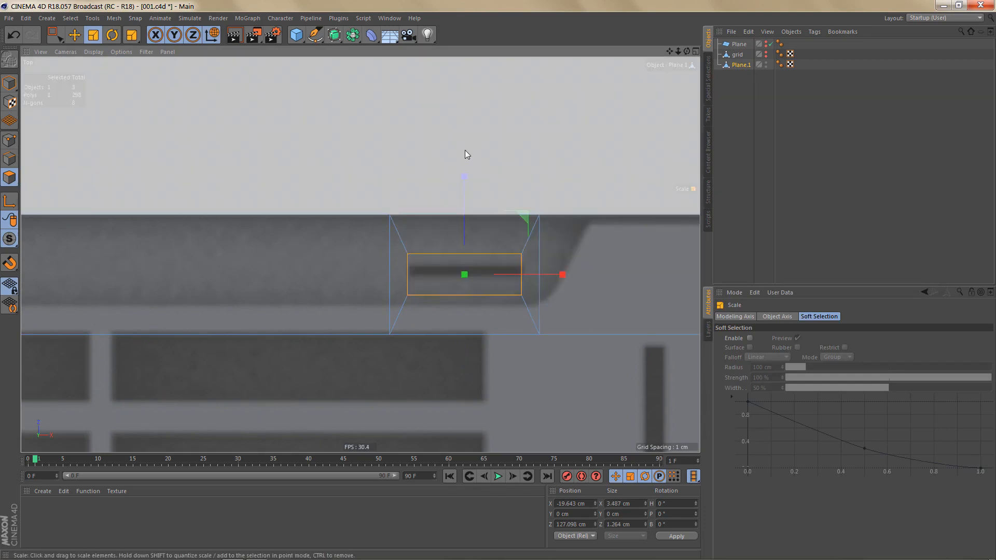
left_click_drag(464, 177, 474, 229)
key("e")
left_click_drag(466, 178, 471, 177)
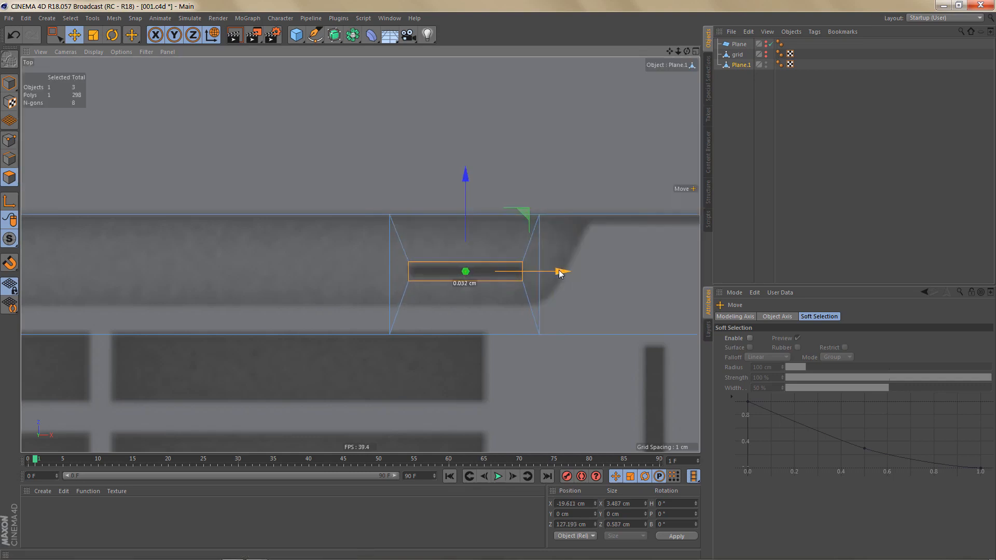
left_click_drag(558, 270, 559, 270)
Select the strip polygon around the small dark rectangle and inner-extrude it with a 1.206 cm offset.
right_click_drag(520, 257, 478, 285, "alt")
middle_click_drag(275, 268, 412, 278, "alt")
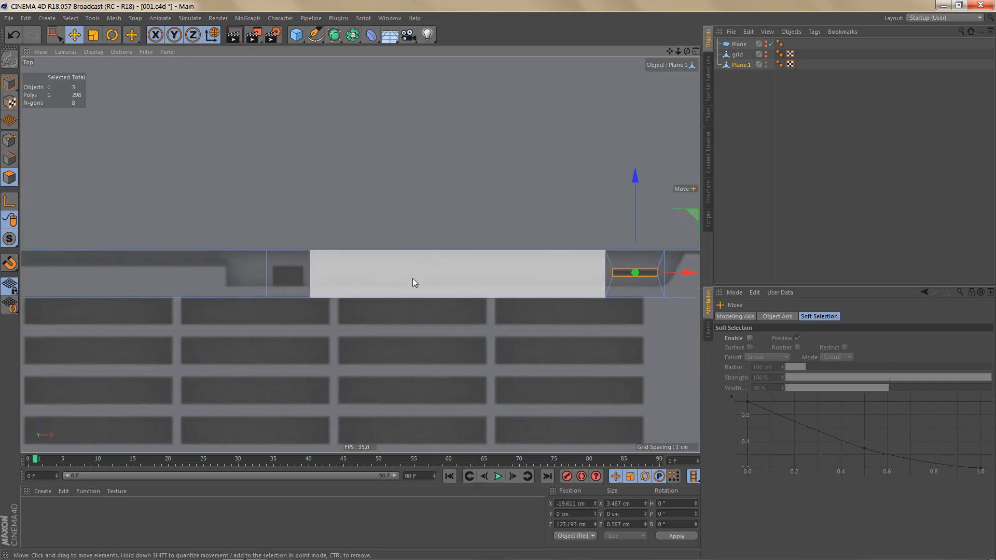
scroll(302, 273, "up", 5)
left_click(303, 274)
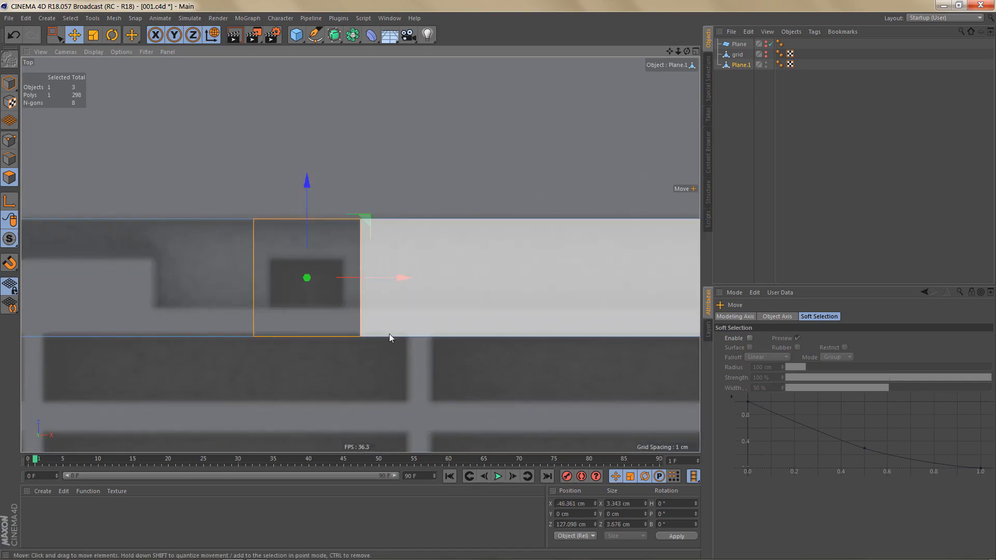
key("i")
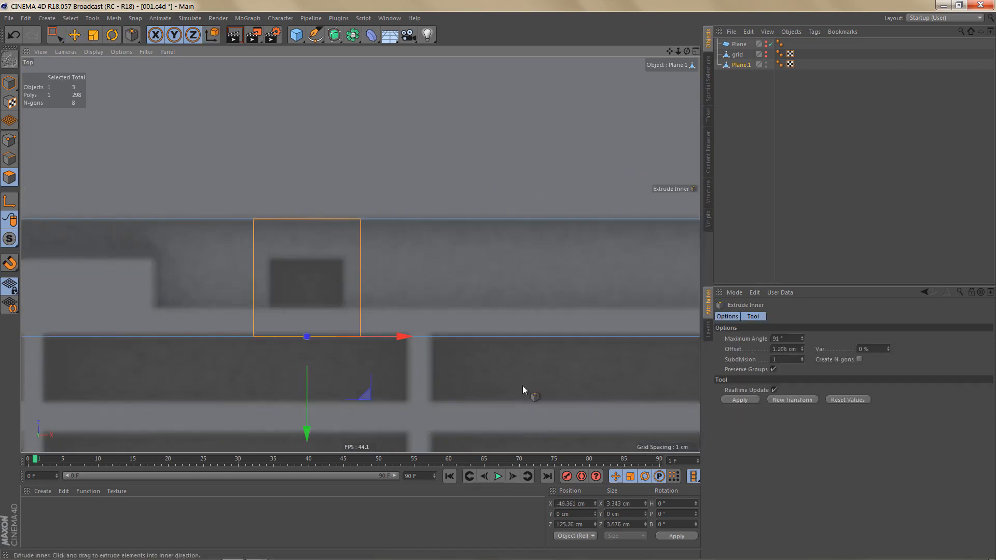
left_click(785, 400)
Scale the inset polygon to about 2.28 × 1.46 cm and move it onto the small dark rectangle in the reference image.
middle_click_drag(365, 286, 415, 293, "alt")
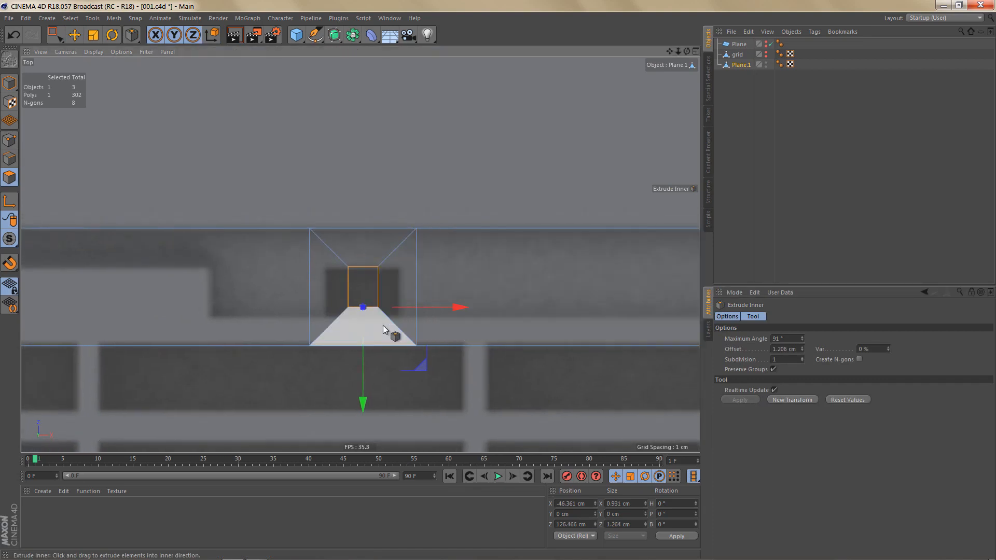
scroll(383, 325, "up", 2)
key("t")
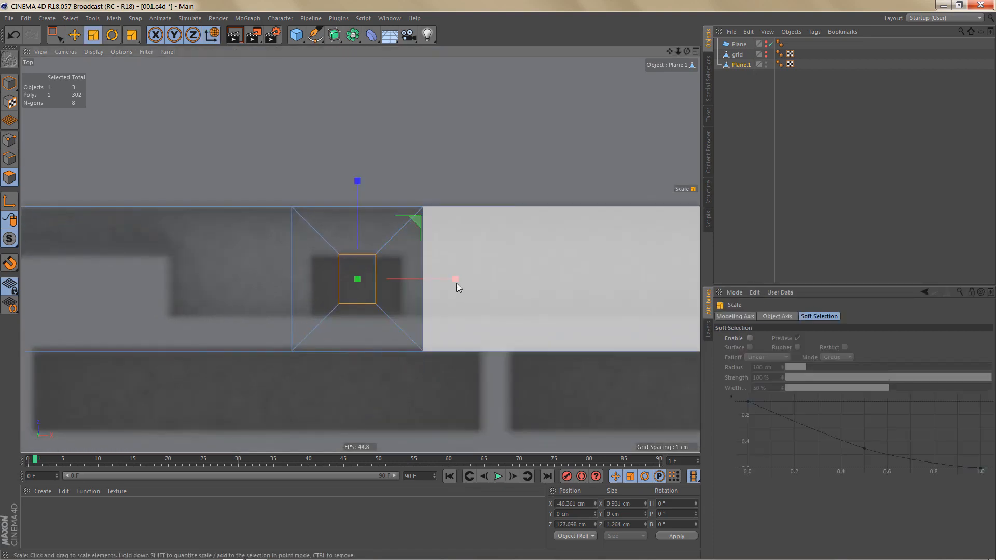
left_click_drag(457, 283, 580, 280)
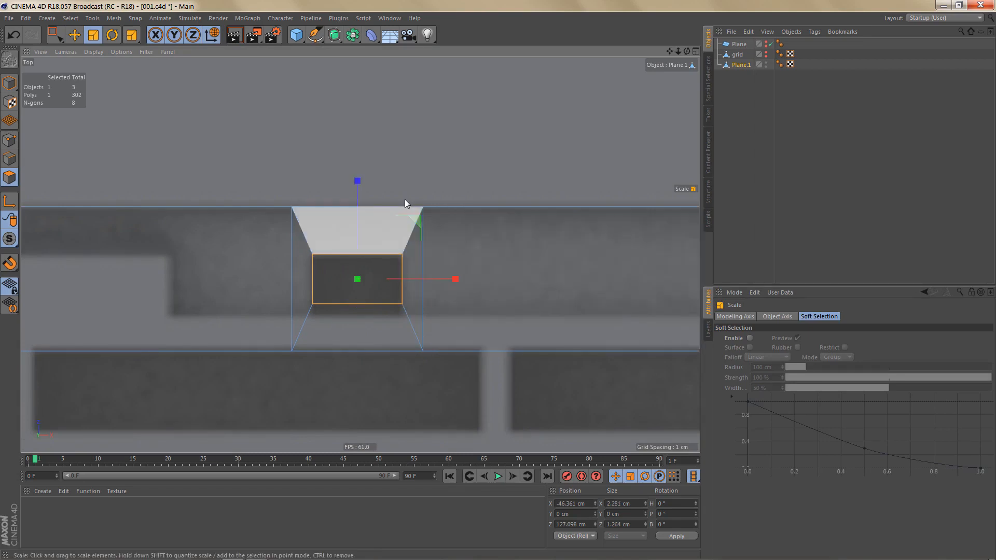
key("e")
left_click_drag(357, 185, 360, 173)
key("t")
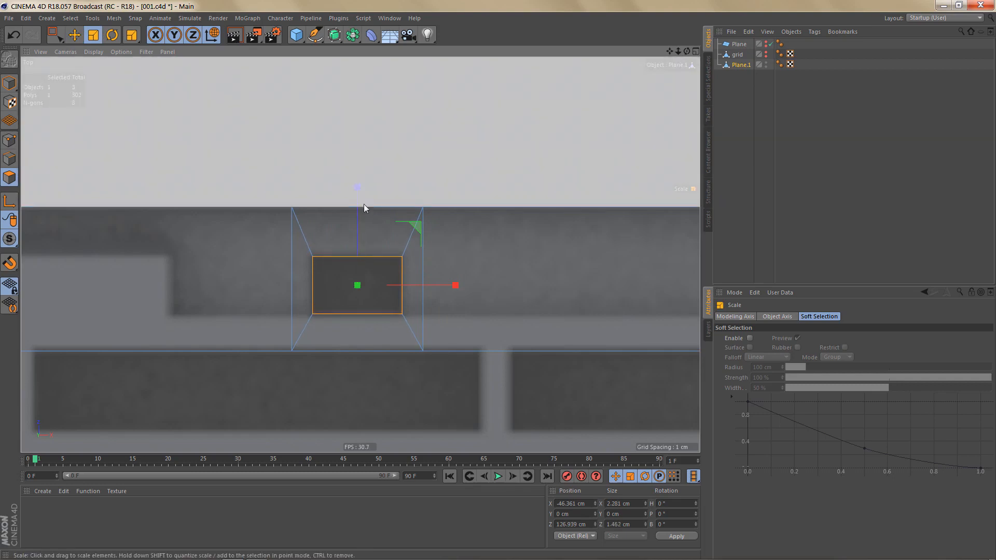
Line-cut two vertical edges from the upper corners of the narrow slot's outer polygon up past the panel's upper border.
scroll(363, 204, "down", 2)
scroll(311, 275, "down", 5)
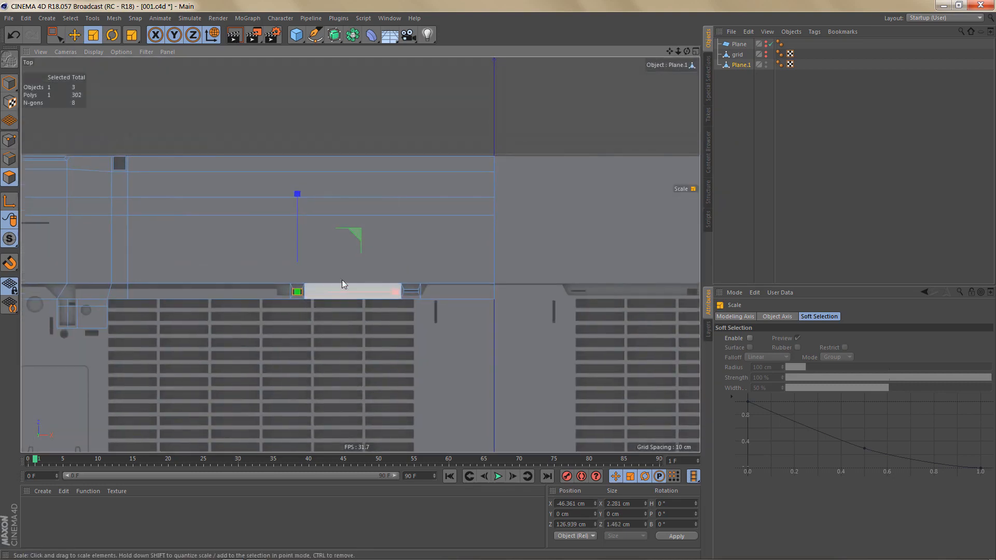
key("k")
key("k")
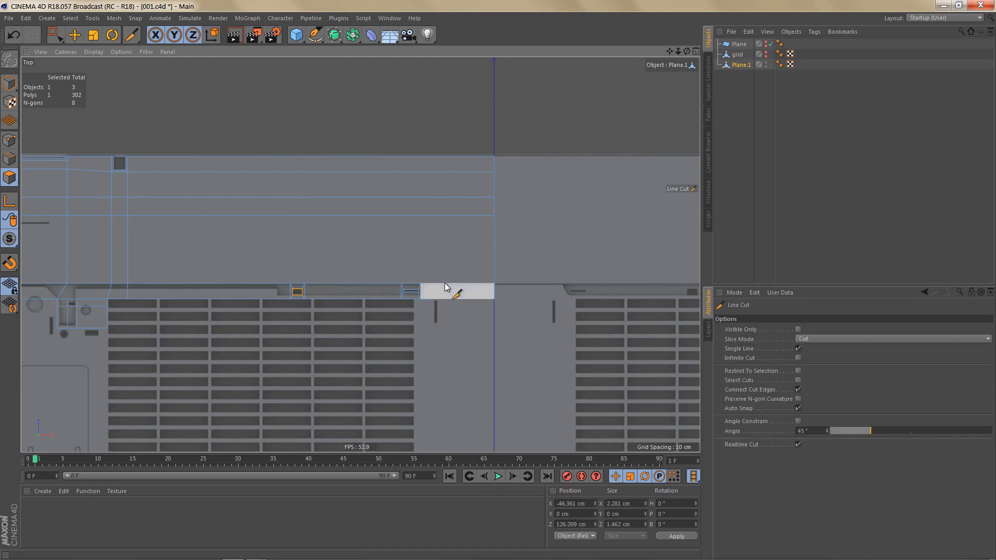
scroll(430, 281, "up", 5)
left_click_drag(407, 282, 437, 49, "shift")
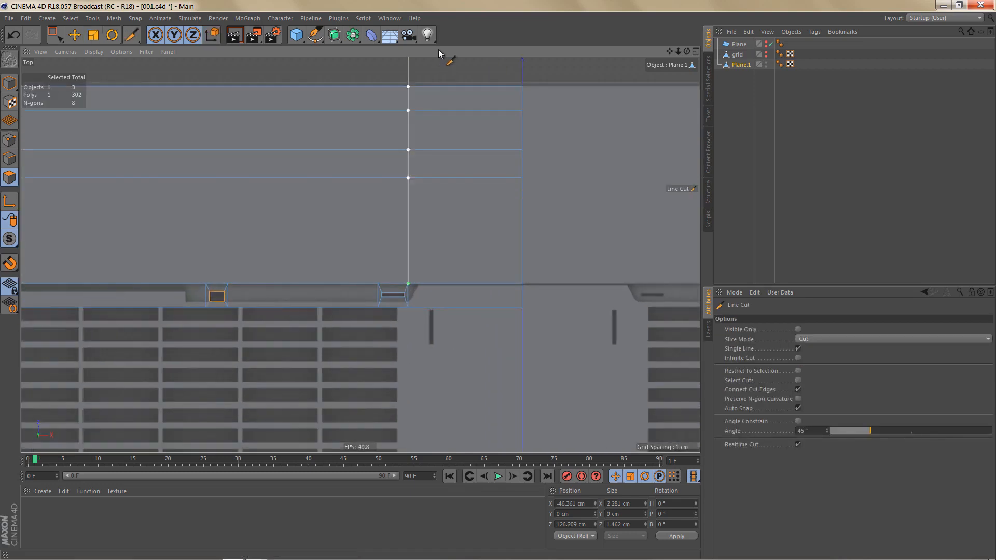
left_click_drag(380, 284, 390, 61, "shift")
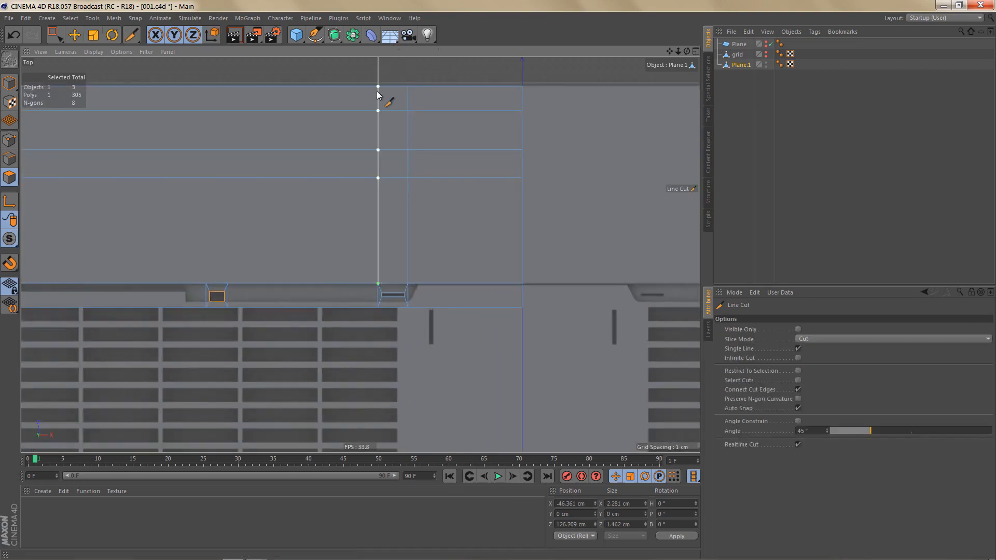
Line-cut two vertical edges from the upper corners of the small dark rectangle's outer polygon through the panel's upper border.
middle_click_drag(241, 236, 448, 281, "alt")
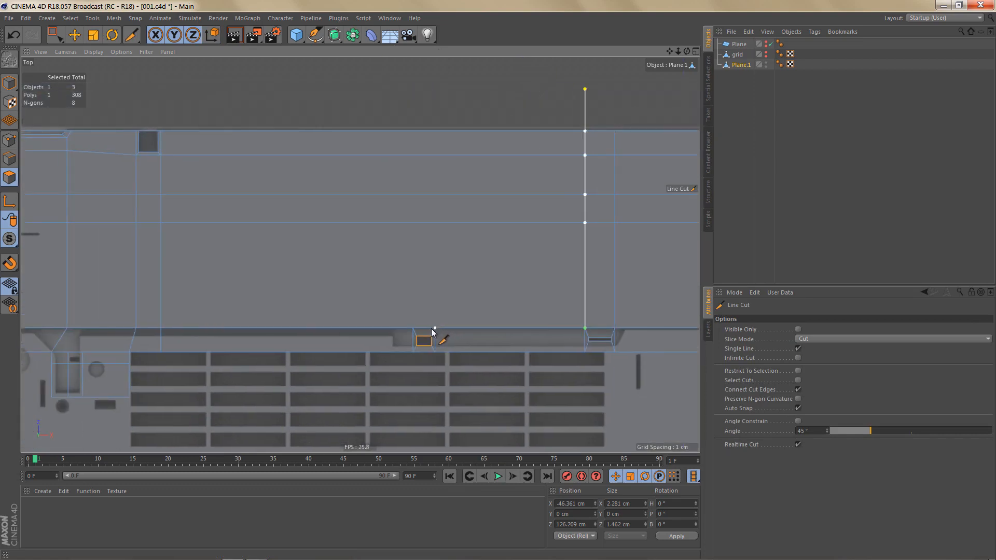
left_click_drag(434, 329, 437, 94, "shift")
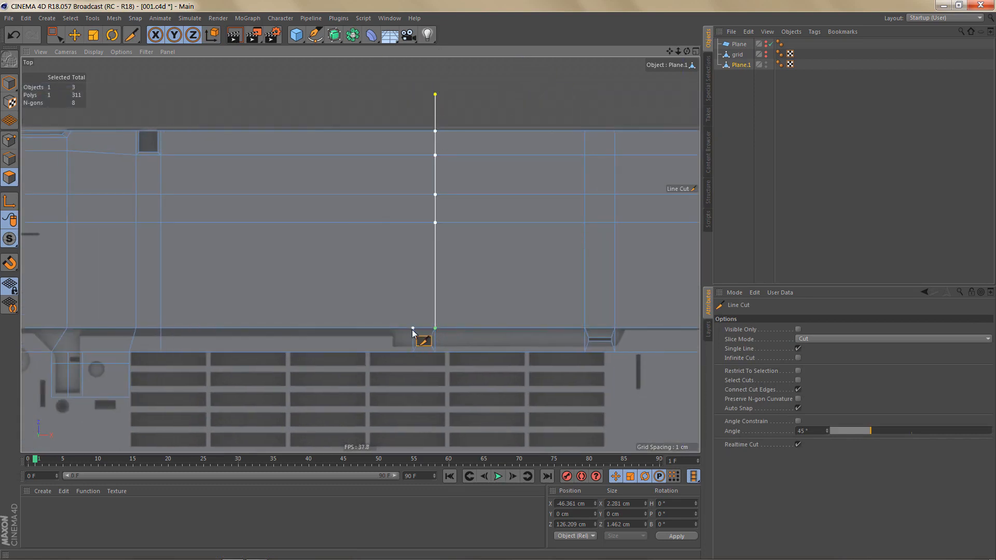
left_click_drag(413, 329, 426, 111, "shift")
Select the polygon around the small dark bar inside the notch and inner-extrude it with a 0.66 cm offset.
middle_click_drag(285, 323, 461, 285, "alt")
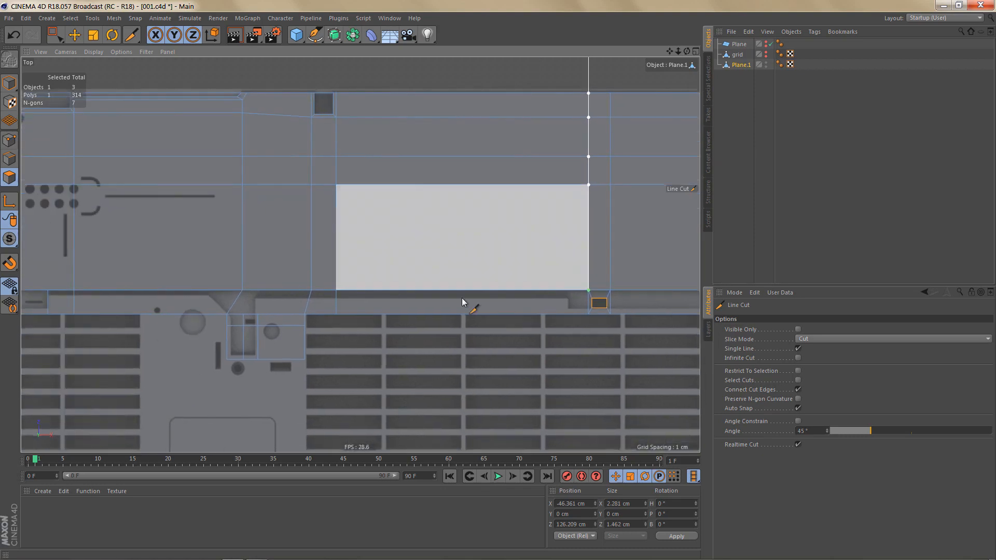
middle_click_drag(481, 319, 587, 302, "alt")
right_click_drag(371, 328, 449, 319, "alt")
middle_click_drag(429, 322, 494, 319, "alt")
right_click_drag(391, 273, 440, 268, "alt")
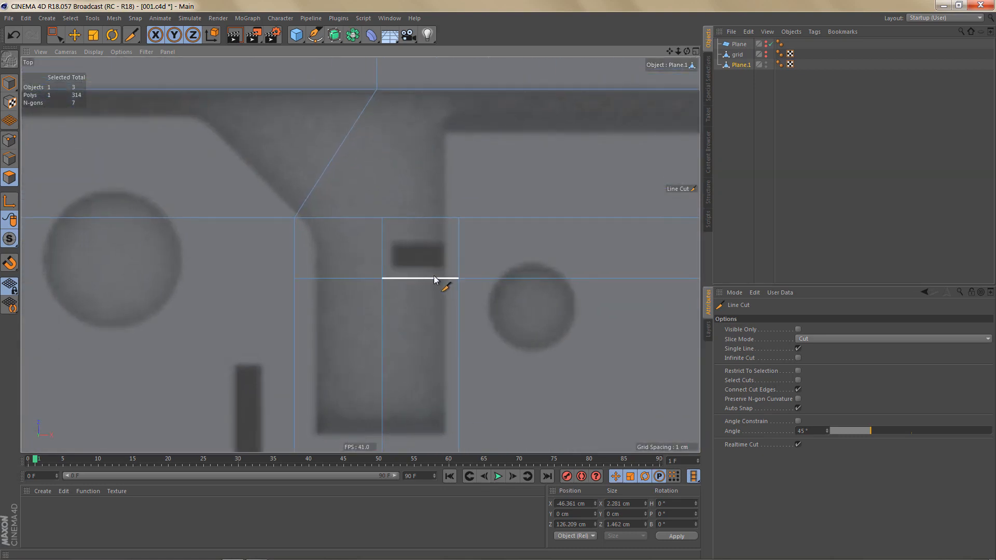
key("s")
key("l")
left_click(422, 261)
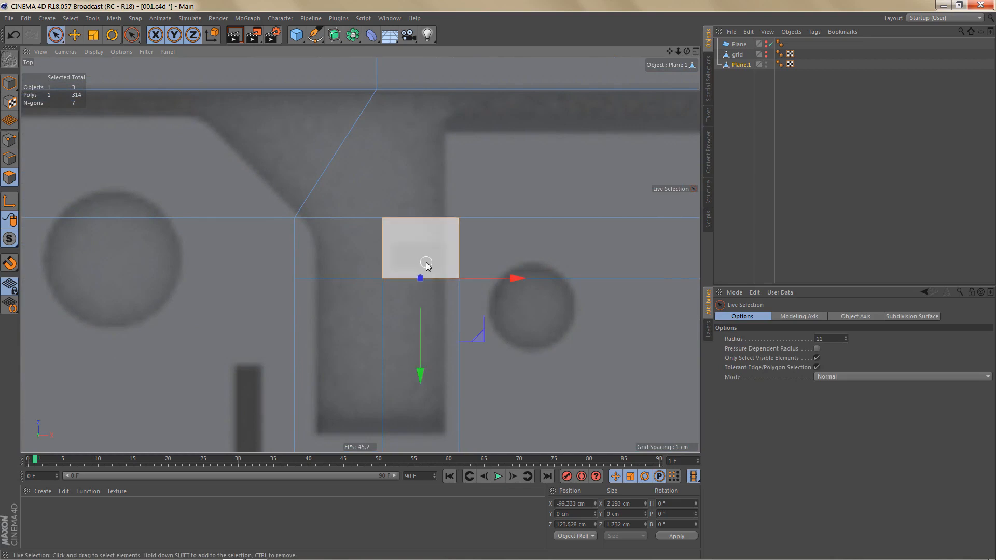
key("i")
left_click(780, 399)
right_click_drag(474, 292, 524, 293, "alt")
left_click_drag(800, 349, 801, 355)
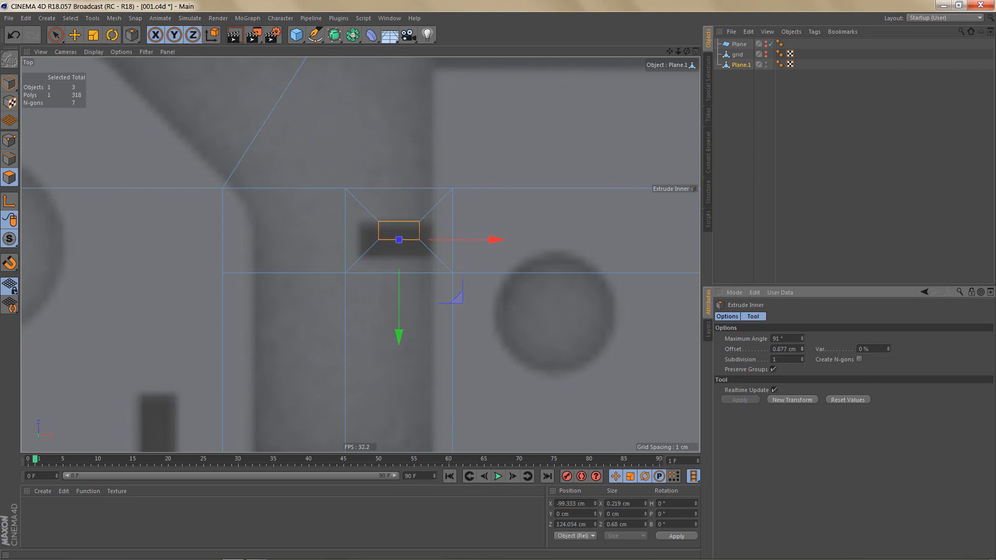
Align the inset polygon vertically with the small dark bar inside the notch and start scaling it to fit.
middle_click_drag(474, 276, 490, 277, "alt")
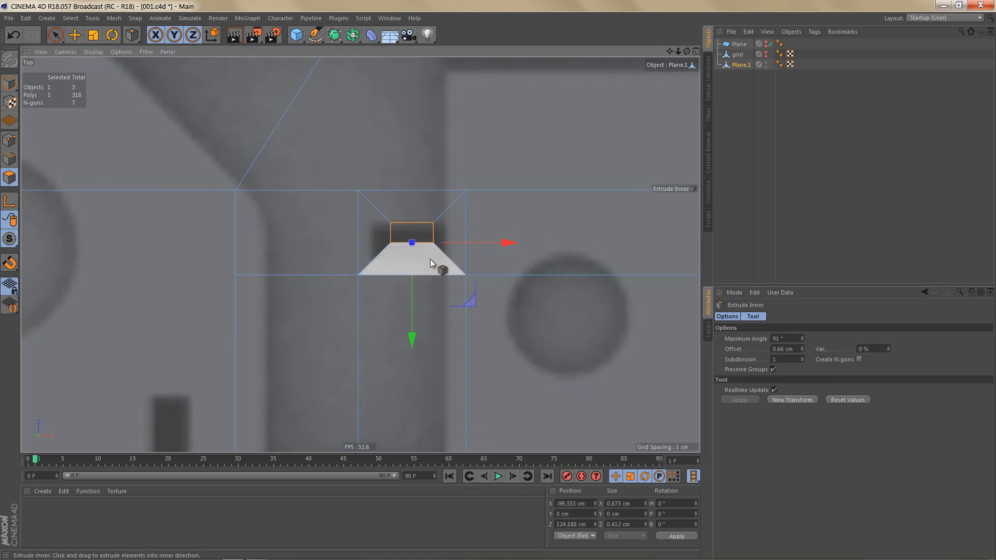
right_click_drag(431, 259, 515, 264, "alt")
left_click_drag(407, 335, 406, 341)
key("t")
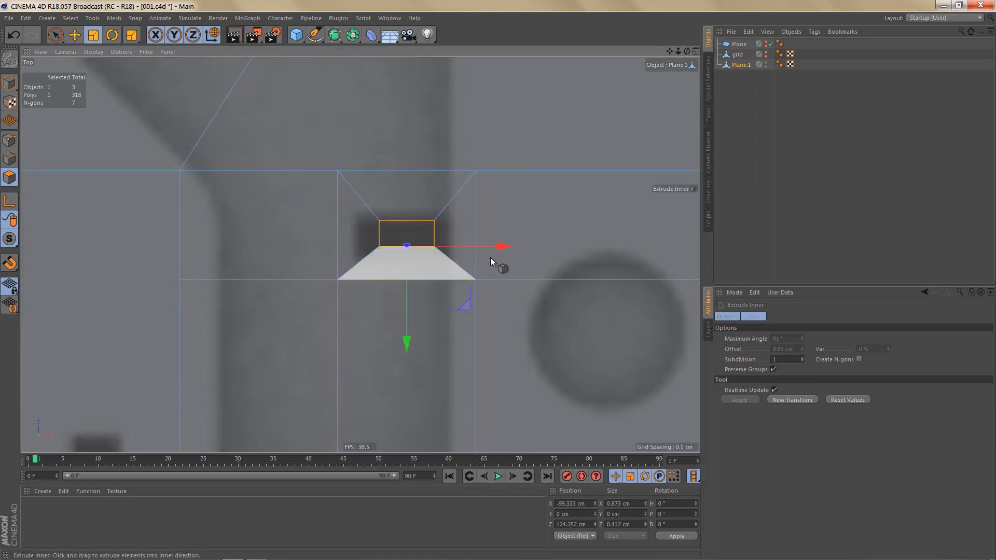
Scale and move the inset polygon to fit the small dark slot, about 1.53 cm wide and 0.69 cm high.
left_click_drag(506, 240, 580, 232)
key("e")
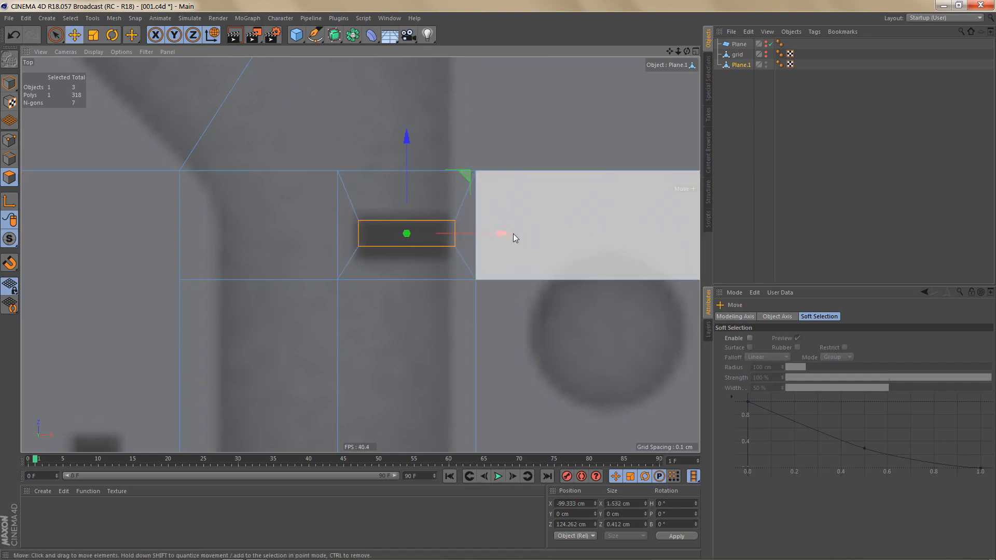
left_click_drag(508, 239, 502, 236)
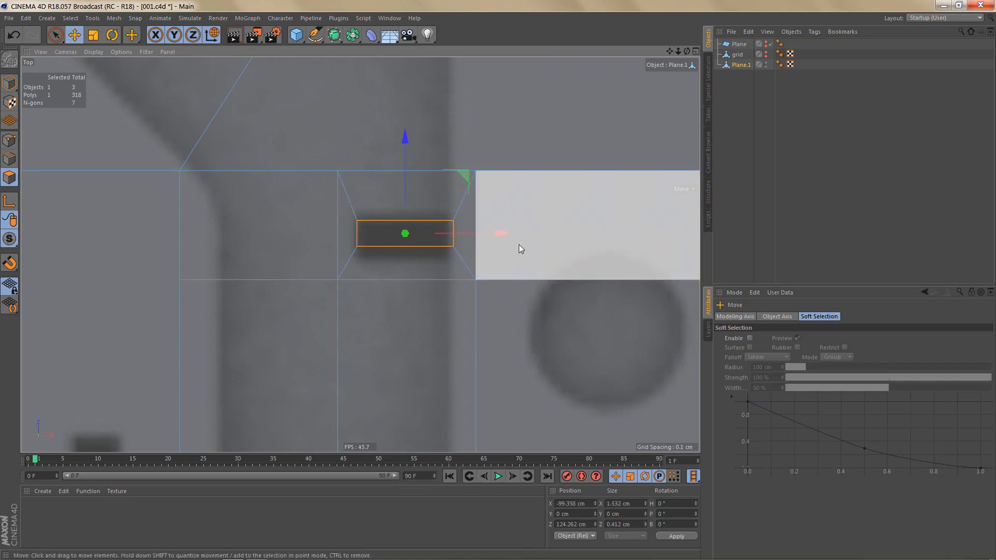
key("t")
left_click_drag(405, 135, 421, 86)
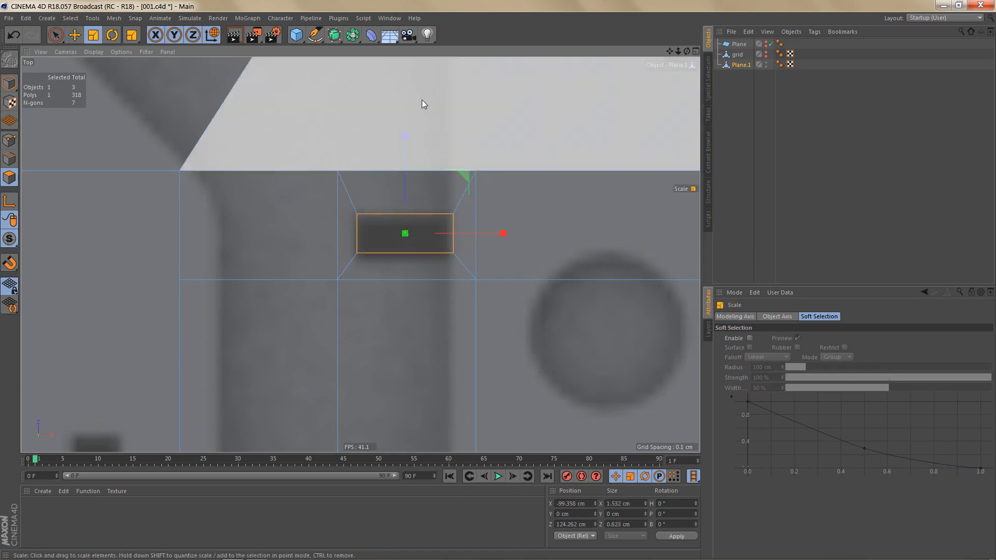
key("e")
left_click_drag(408, 134, 407, 127)
key("t")
Connect the vertex on the strip's upper edge with the point at the near upper corner of the slot's surrounding frame.
right_click_drag(408, 161, 396, 193, "alt")
middle_click_drag(451, 207, 572, 276, "alt")
right_click_drag(496, 251, 476, 268, "alt")
middle_click_drag(476, 270, 451, 303, "alt")
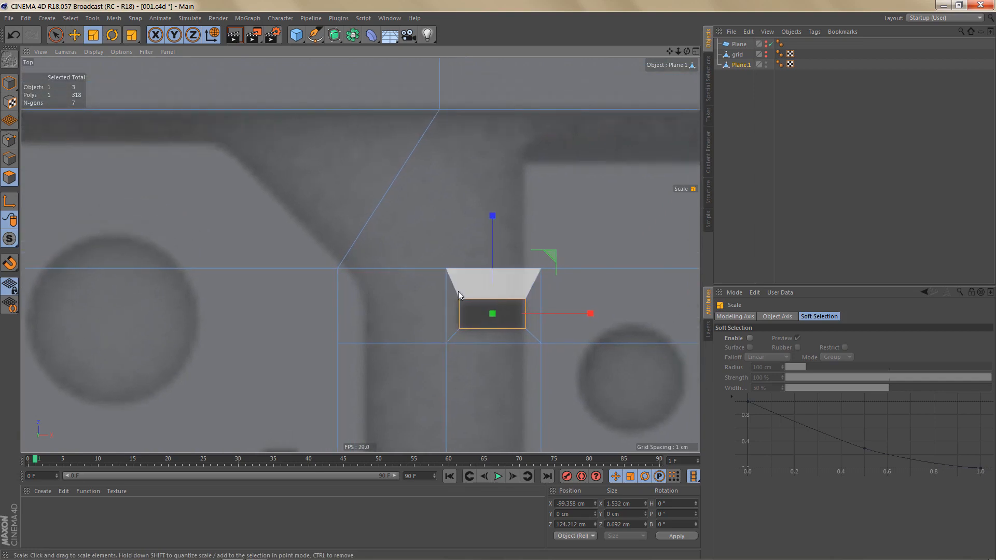
right_click_drag(459, 291, 446, 300, "alt")
middle_click_drag(456, 279, 478, 280, "alt")
key("Return")
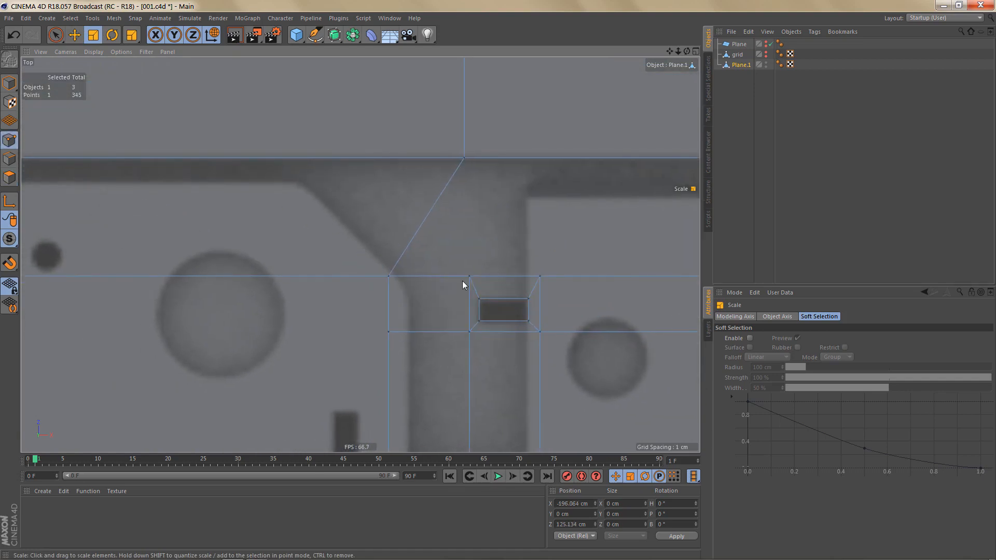
key("space")
left_click_drag(469, 296, 467, 300)
key("m")
key("m")
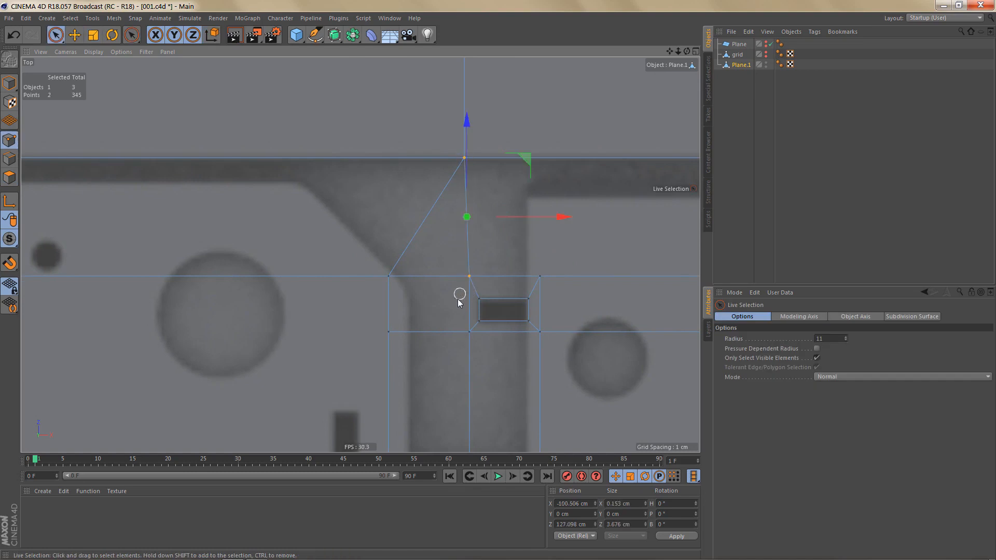
Cut a horizontal edge through the long strip above the grilles, from the slanted edge to the vertical edge at its far end.
scroll(457, 269, "down", 5)
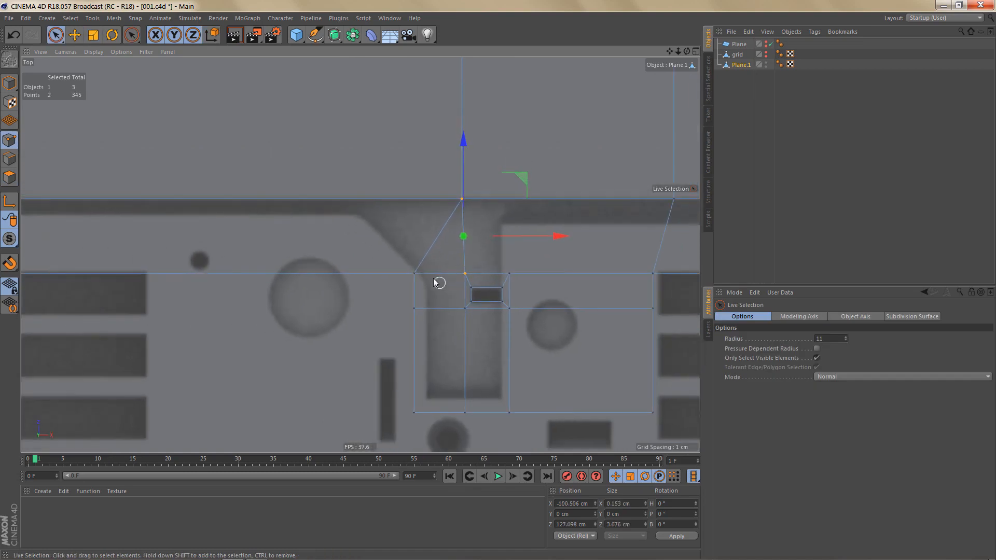
middle_click_drag(437, 276, 522, 271, "alt")
scroll(482, 277, "down", 2)
scroll(484, 269, "down", 2)
middle_click_drag(371, 275, 345, 278, "alt")
scroll(488, 271, "up", 1)
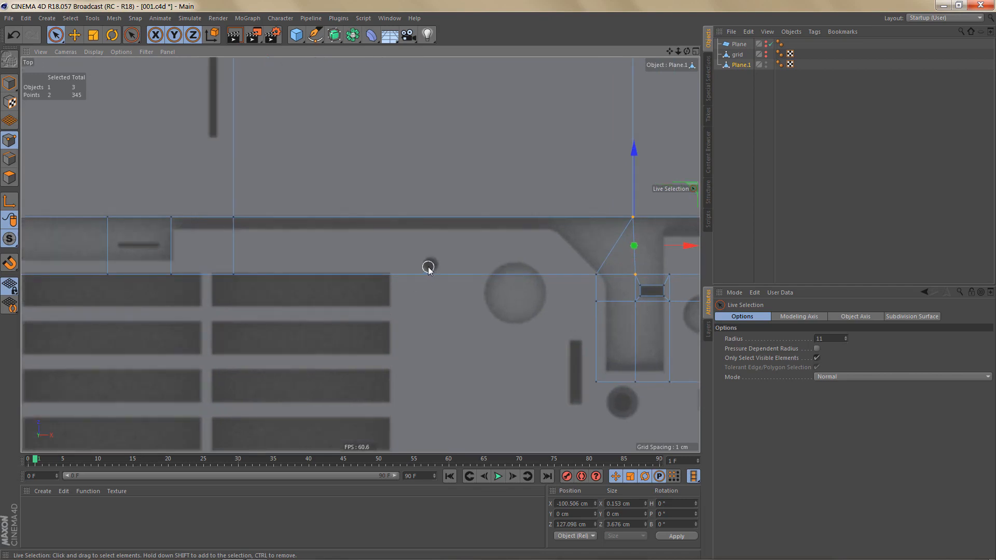
key("k")
key("k")
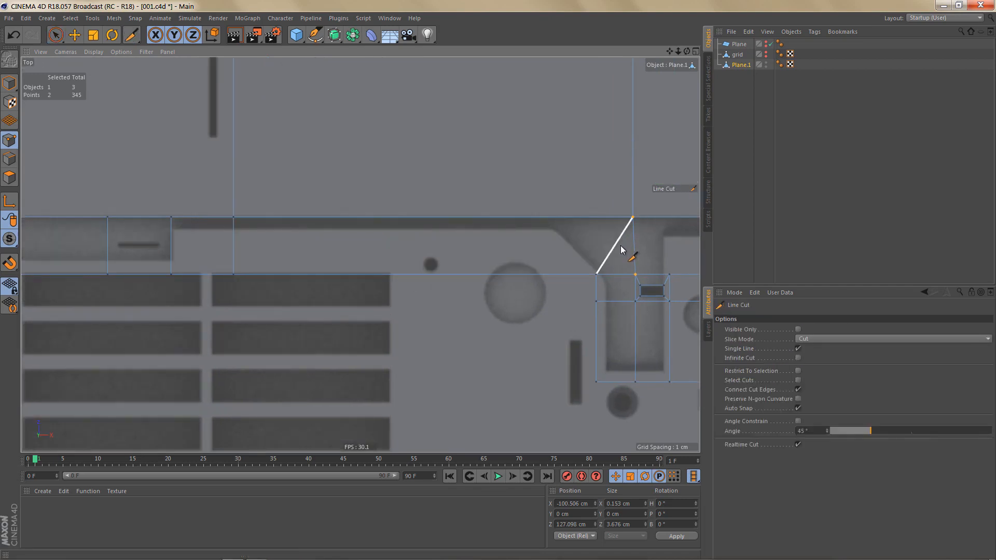
left_click(617, 251)
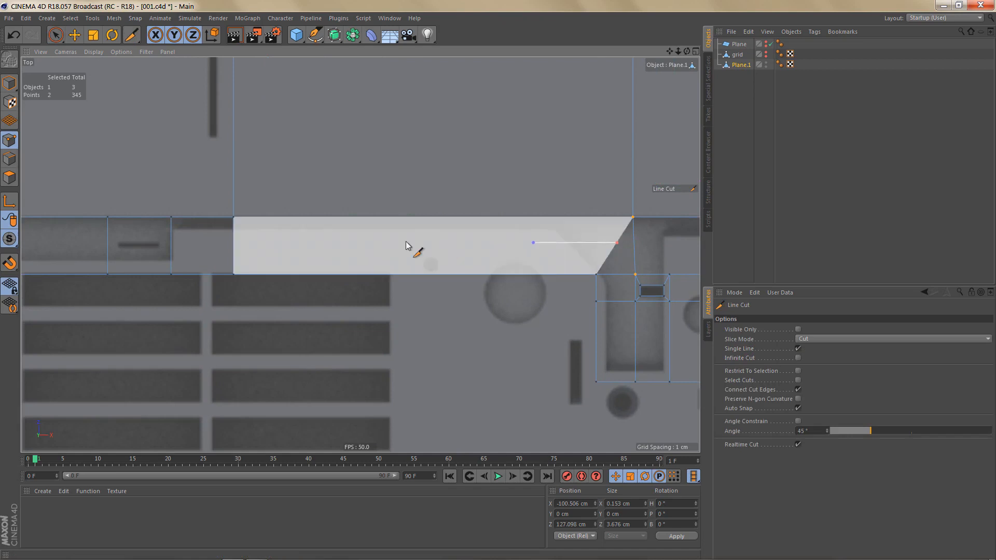
left_click(220, 251)
scroll(313, 289, "up", 2)
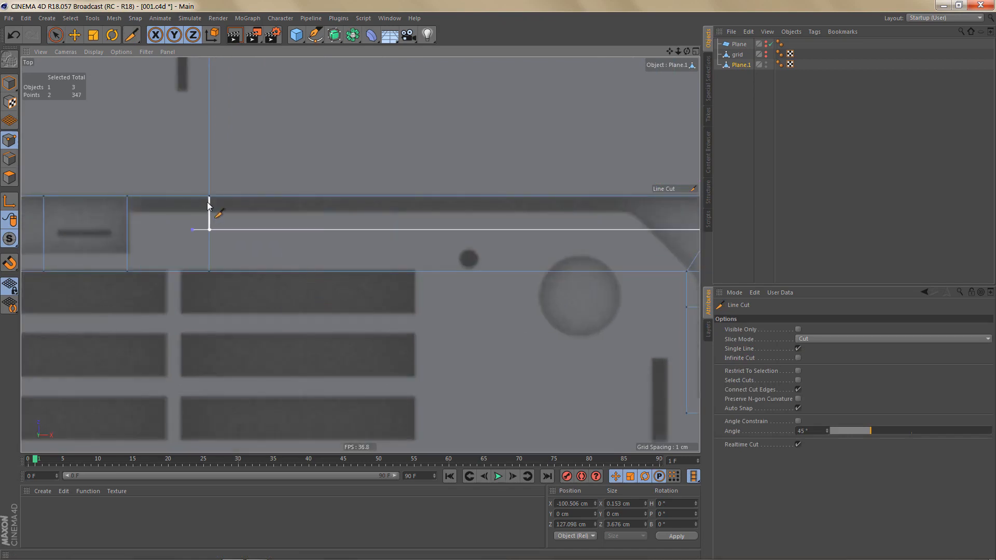
Try to cut a diagonal edge from the neighbouring polygon's upper corner to the far end of the horizontal cut.
left_click(128, 199)
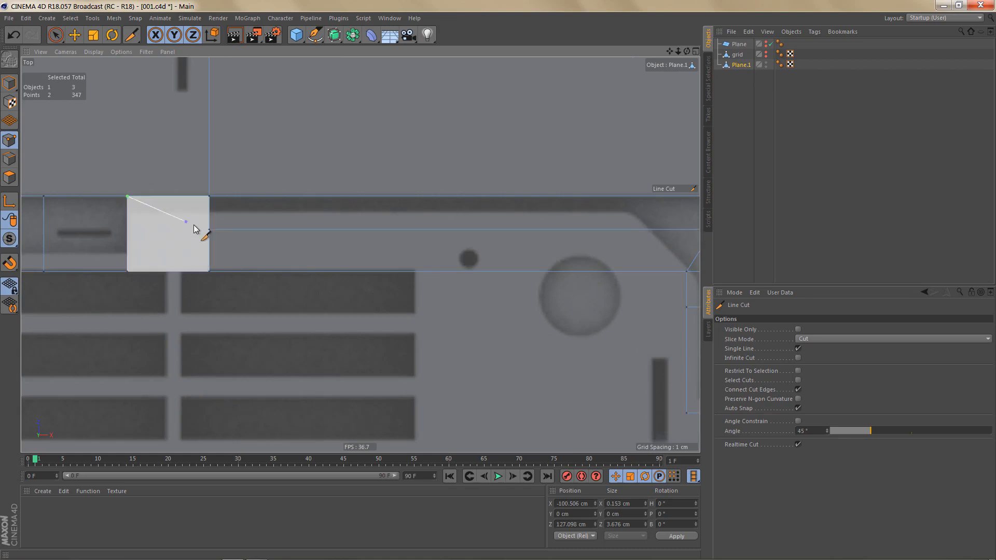
left_click(208, 231)
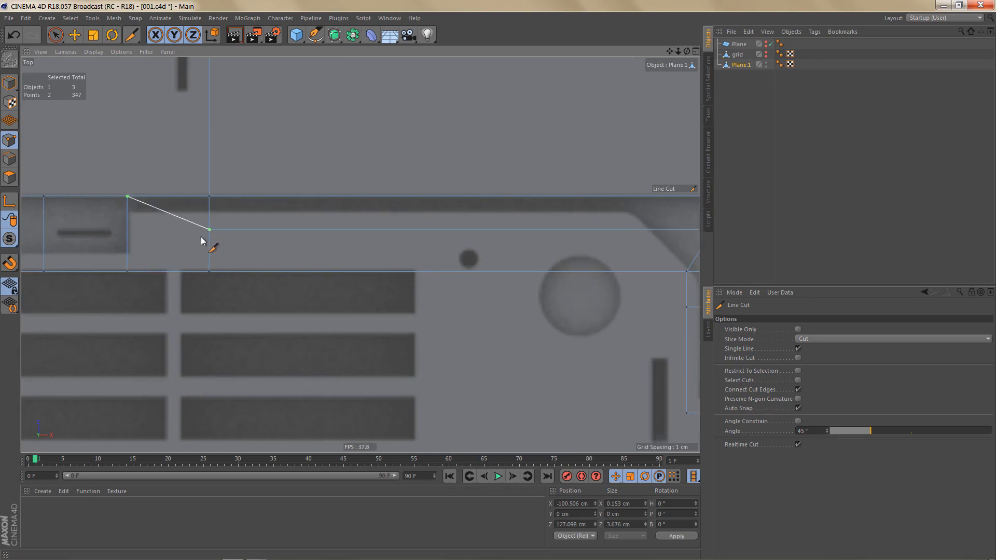
scroll(235, 247, "down", 3)
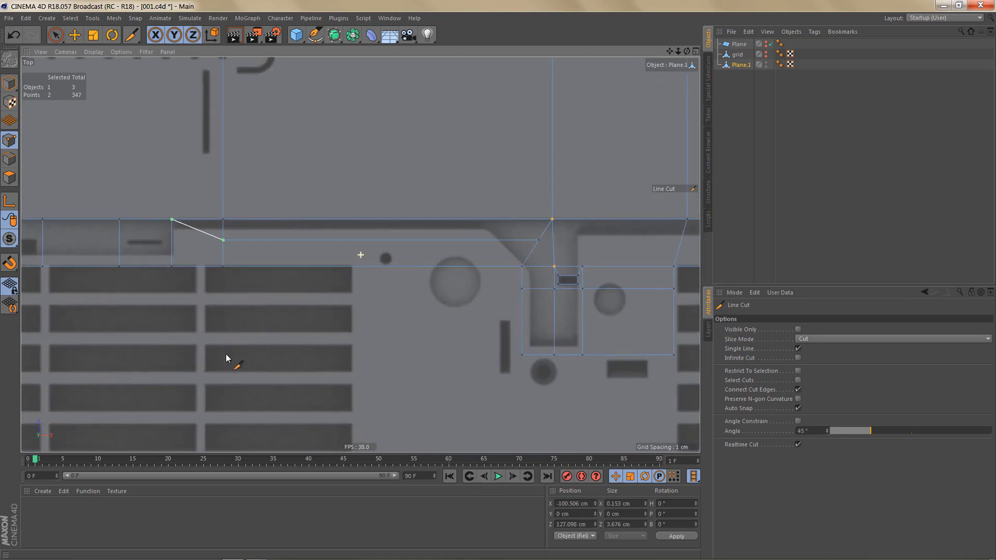
middle_click_drag(226, 354, 222, 365, "alt")
right_click_drag(227, 360, 213, 380, "alt")
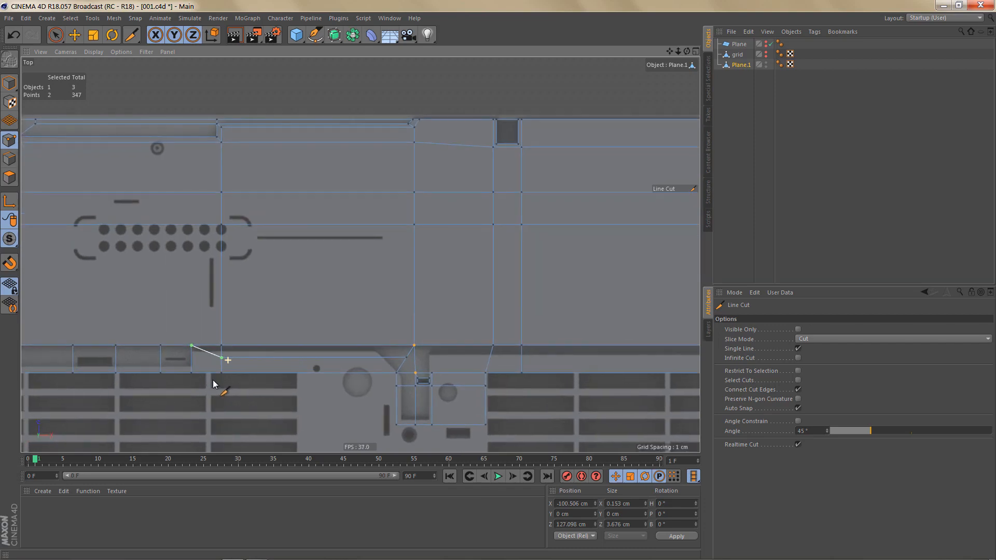
scroll(215, 382, "up", 2)
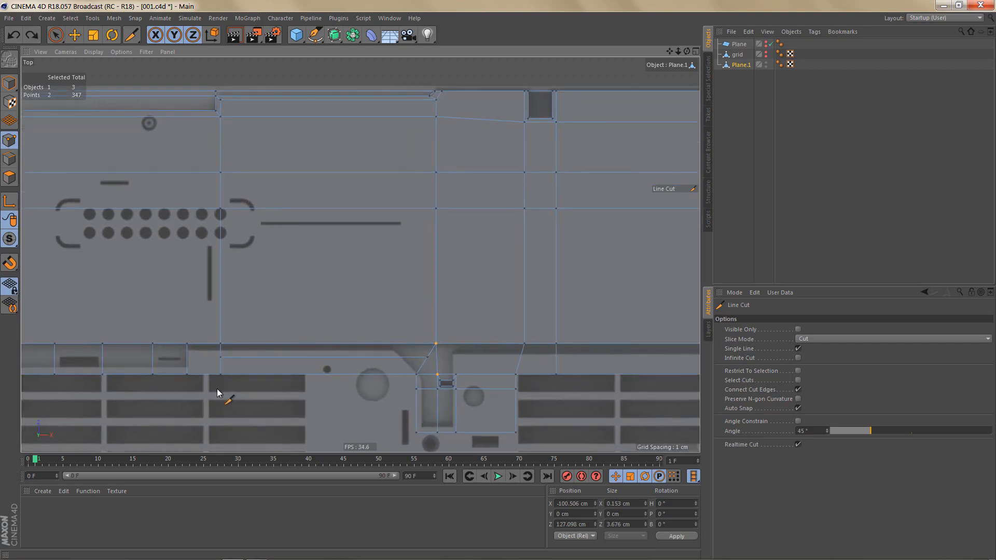
Cut a short diagonal edge from the strip's upper corner vertex down to the new horizontal edge.
scroll(228, 363, "up", 3)
left_click(213, 332)
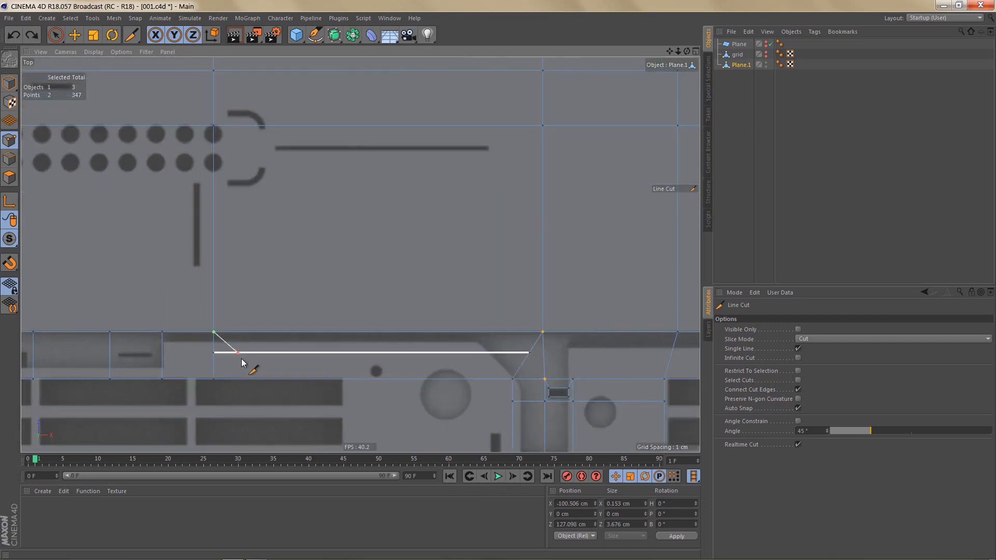
left_click(241, 362)
left_click(253, 359)
scroll(247, 384, "up", 2)
Move the horizontal edge's end point on the slanted edge to sit directly above the recess corner, at X about -102.97 cm.
key("0")
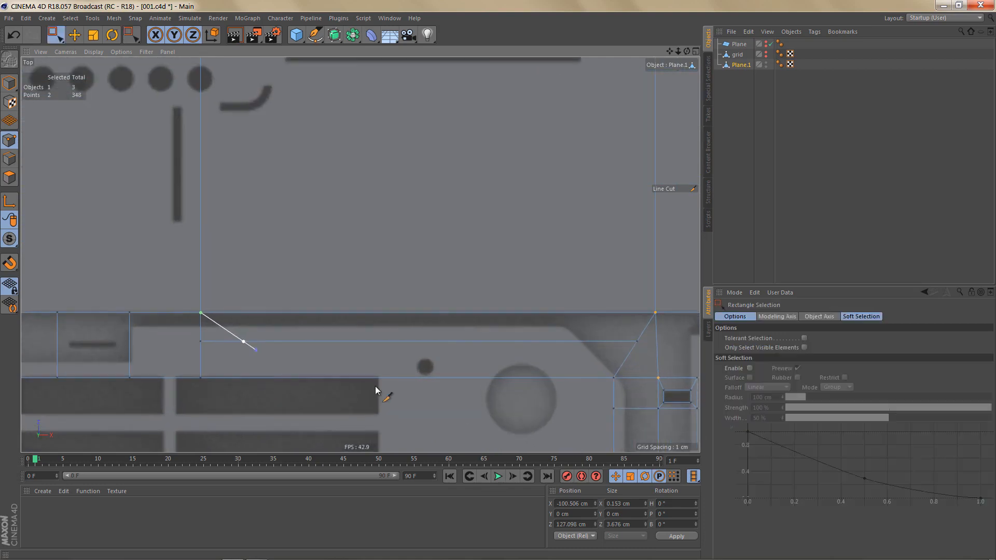
left_click_drag(628, 330, 664, 336)
left_click_drag(661, 334, 660, 334)
Cut a vertical edge from the end of the short diagonal down to the strip's lower edge.
scroll(518, 323, "down", 4)
middle_click_drag(481, 336, 558, 342)
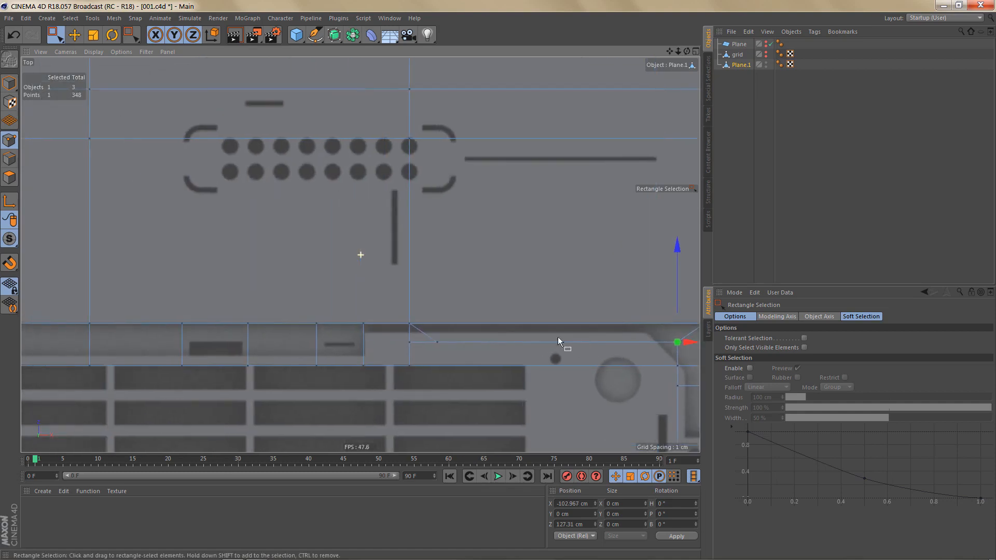
scroll(431, 343, "up", 4)
middle_click_drag(413, 323, 395, 325)
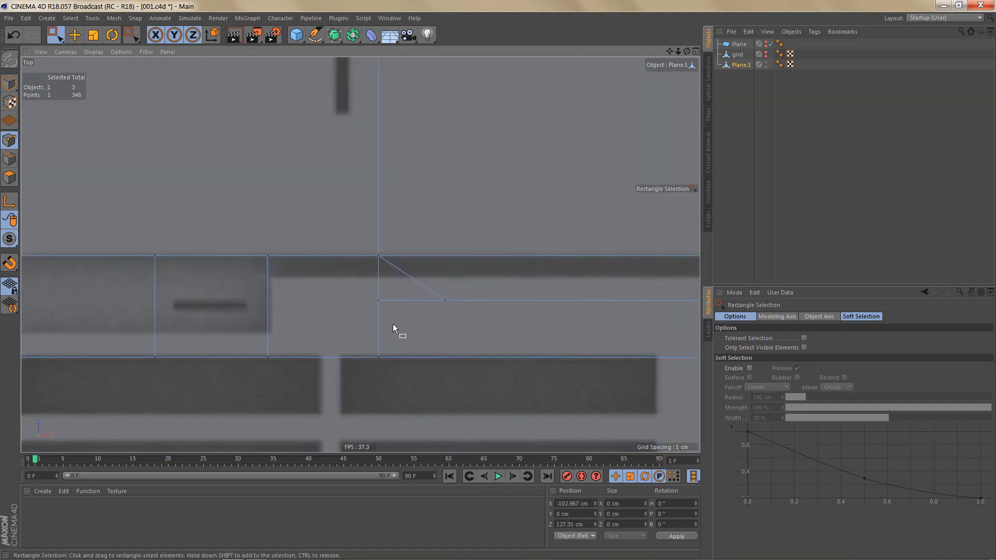
key("k")
key("k")
left_click(446, 301)
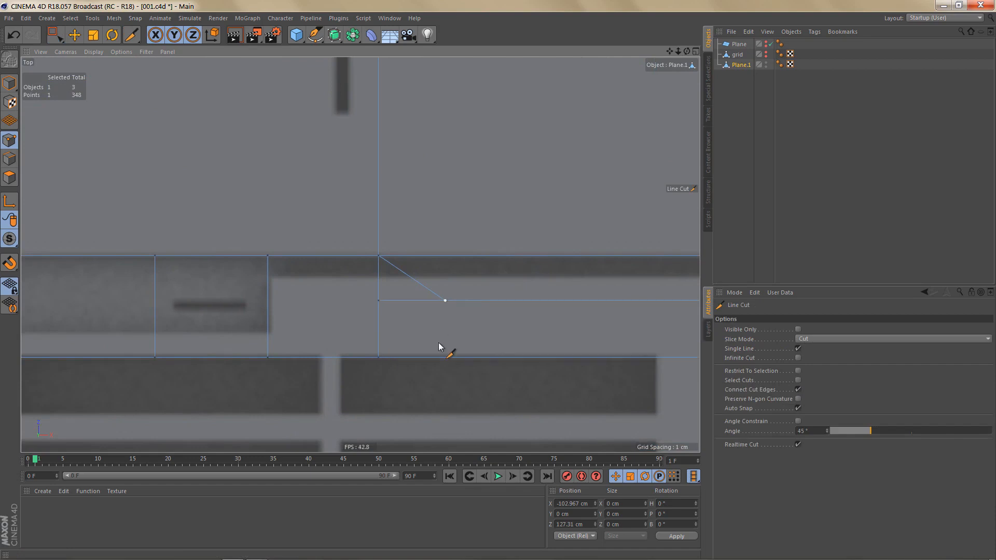
left_click(445, 404)
Delete the leftover horizontal edge between the strip's vertical edge and the new vertical cut.
key("Tab")
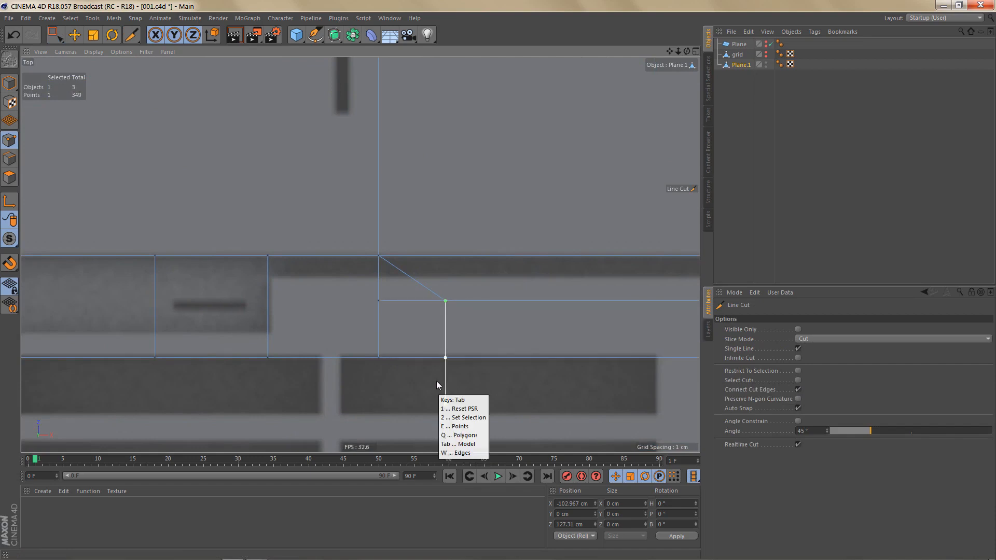
key("e")
key("e")
left_click(403, 299)
key("Delete")
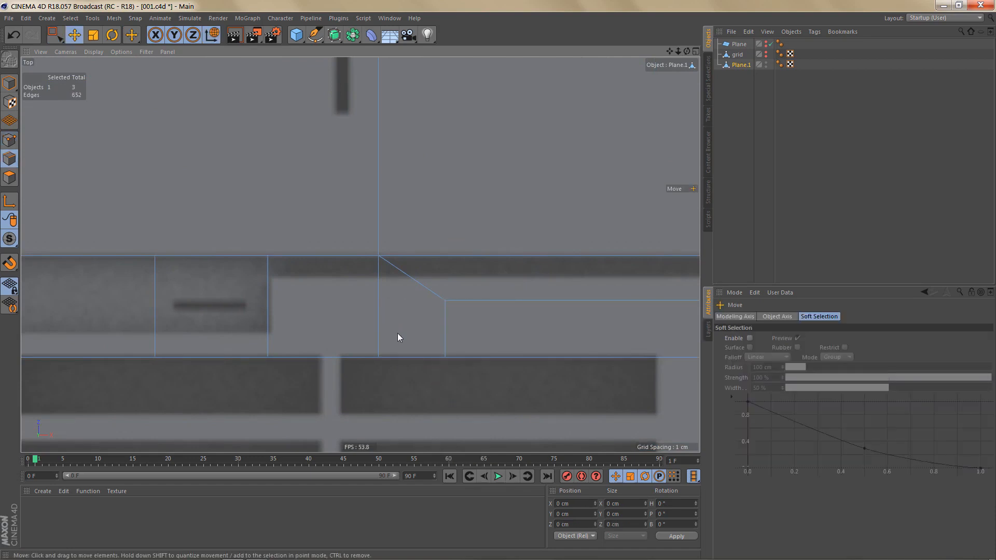
Inset the polygon around the thin horizontal slot with Extrude Inner at a 0.66 cm offset.
scroll(401, 321, "down", 3)
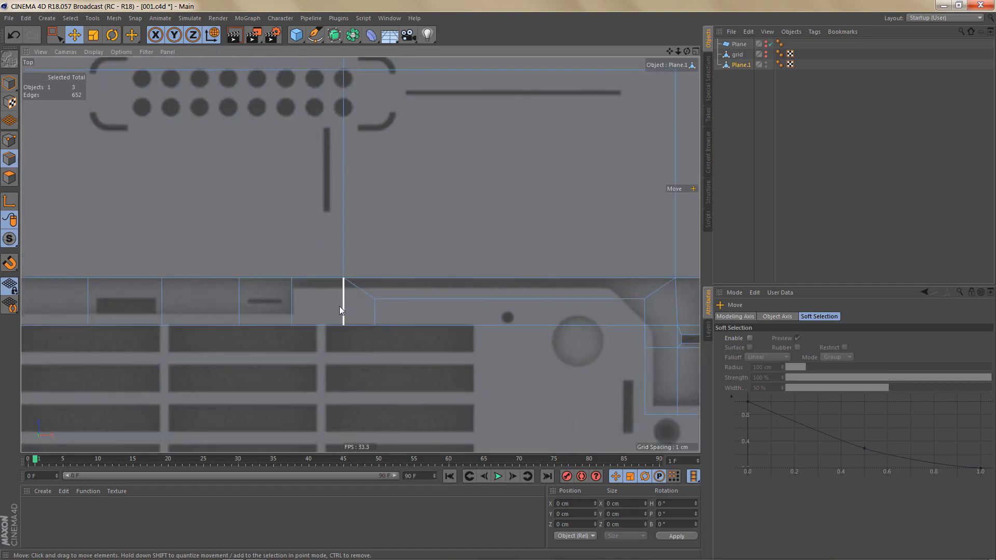
middle_click_drag(339, 311, 445, 296, "alt")
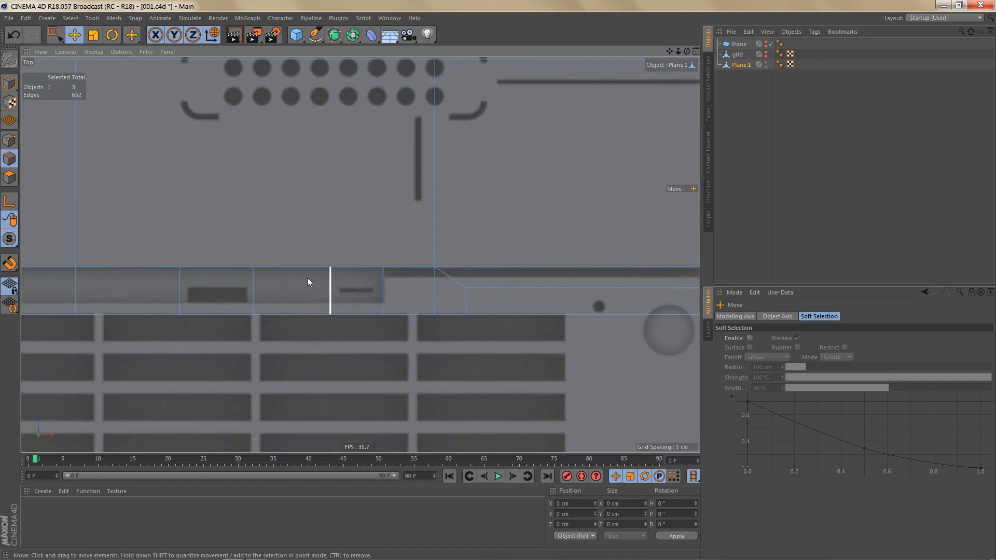
middle_click_drag(330, 280, 374, 283, "alt")
right_click_drag(363, 289, 394, 294, "alt")
key("Return")
key("9")
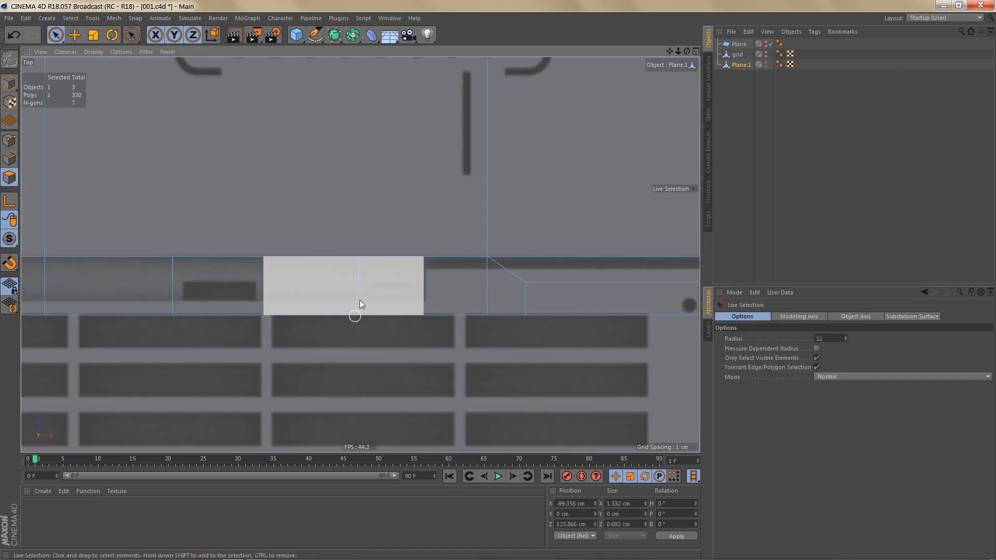
left_click(381, 284)
key("i")
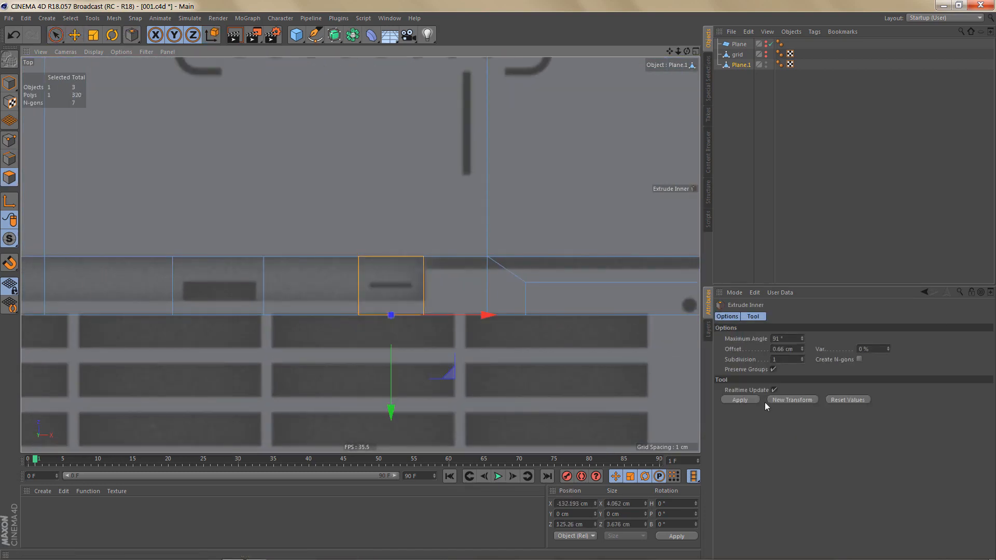
left_click(785, 397)
Scale the inset polygon to fit the thin slot, about 2.88 cm wide and 0.49 cm high.
scroll(400, 307, "up", 2)
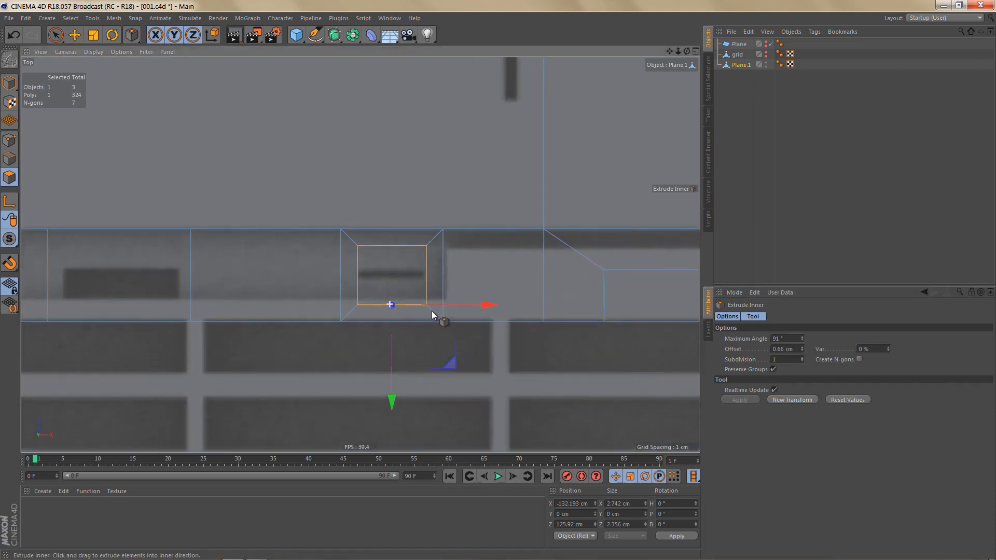
scroll(415, 313, "up", 1)
key("t")
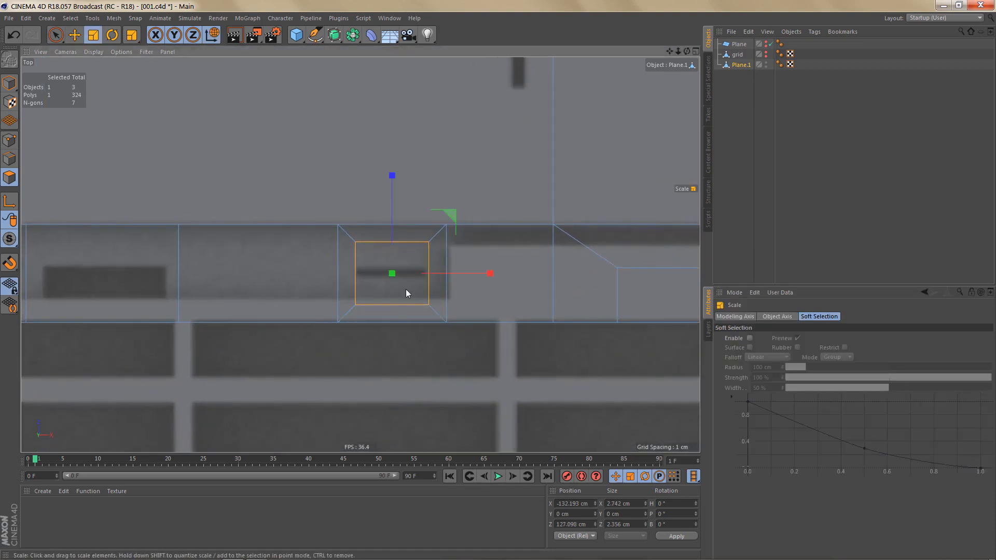
scroll(413, 236, "up", 2)
left_click_drag(390, 190, 392, 261)
scroll(406, 295, "up", 3)
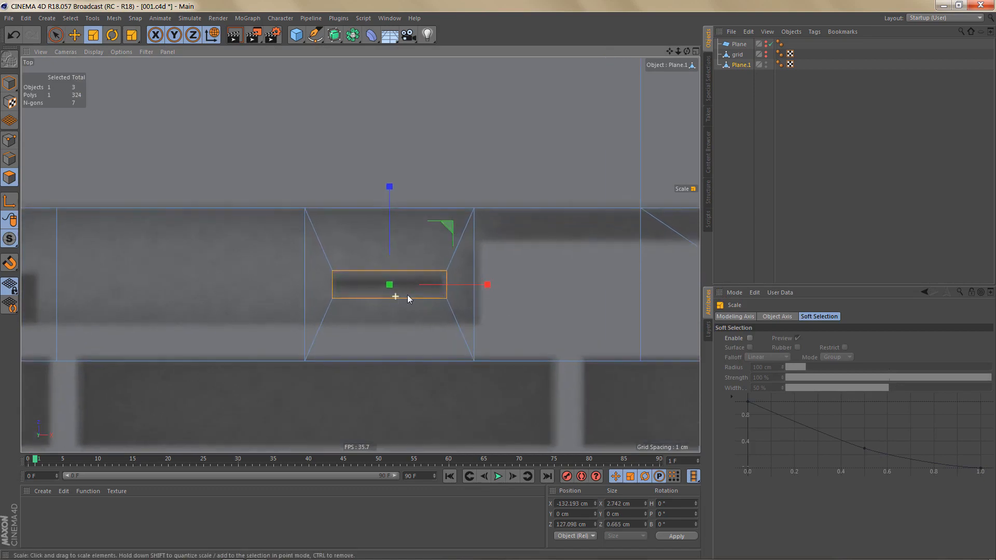
left_click_drag(390, 185, 390, 194)
left_click_drag(485, 283, 490, 281)
left_click_drag(387, 189, 391, 210)
Inset the polygon around the larger dark rectangle on the same strip with Extrude Inner at a 0.66 cm offset.
scroll(391, 225, "down", 7)
middle_click_drag(211, 247, 320, 266, "alt")
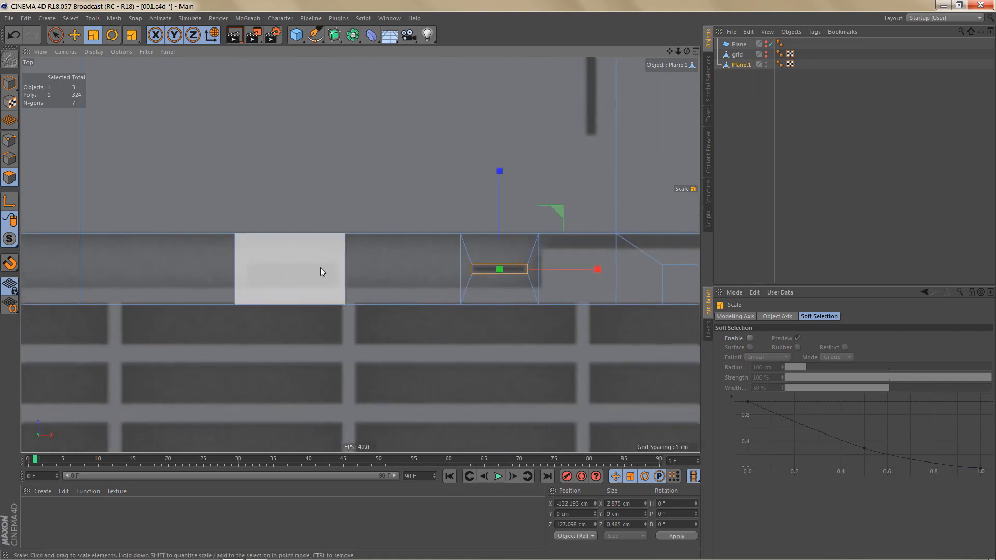
scroll(309, 266, "up", 3)
left_click(310, 267)
left_click(309, 266)
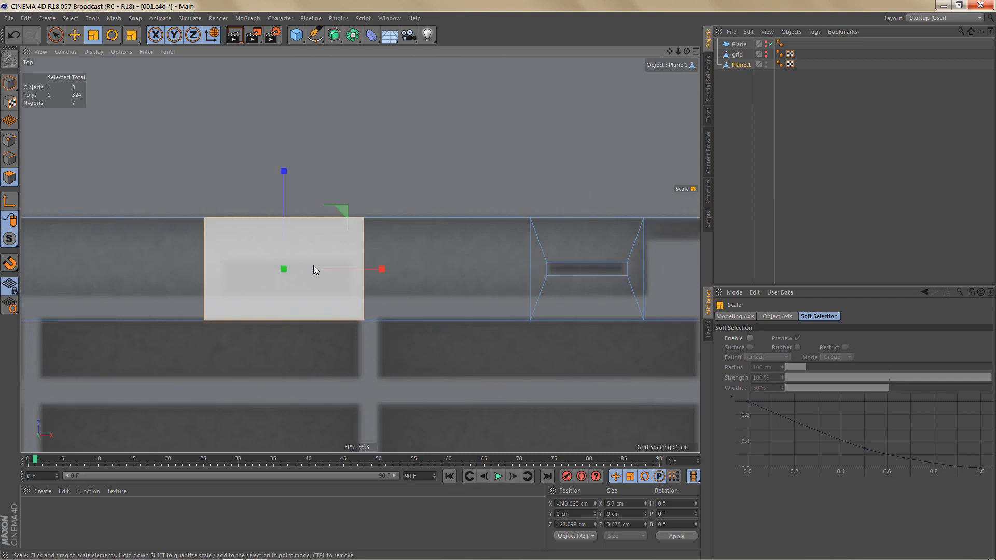
key("i")
left_click(779, 404)
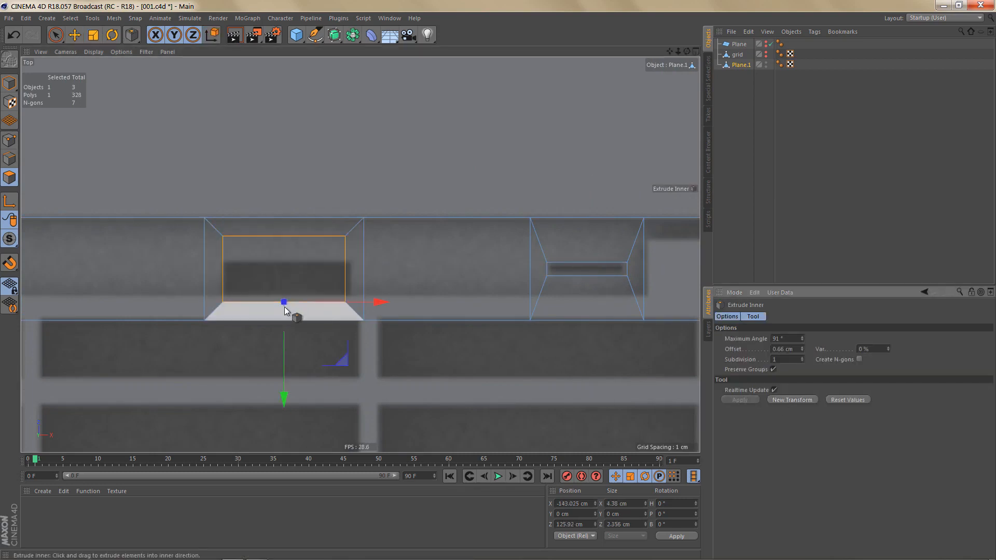
Scale and move the inset polygon to fit the larger dark rectangle, about 4.71 cm wide and 1.26 cm high.
scroll(284, 306, "up", 2)
key("t")
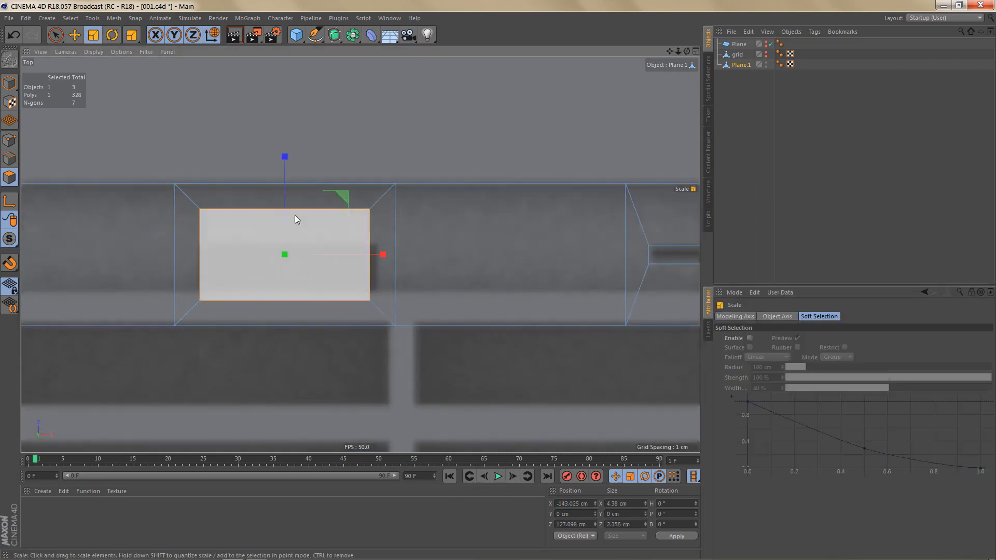
left_click_drag(284, 161, 287, 204)
key("e")
left_click_drag(282, 166, 289, 178)
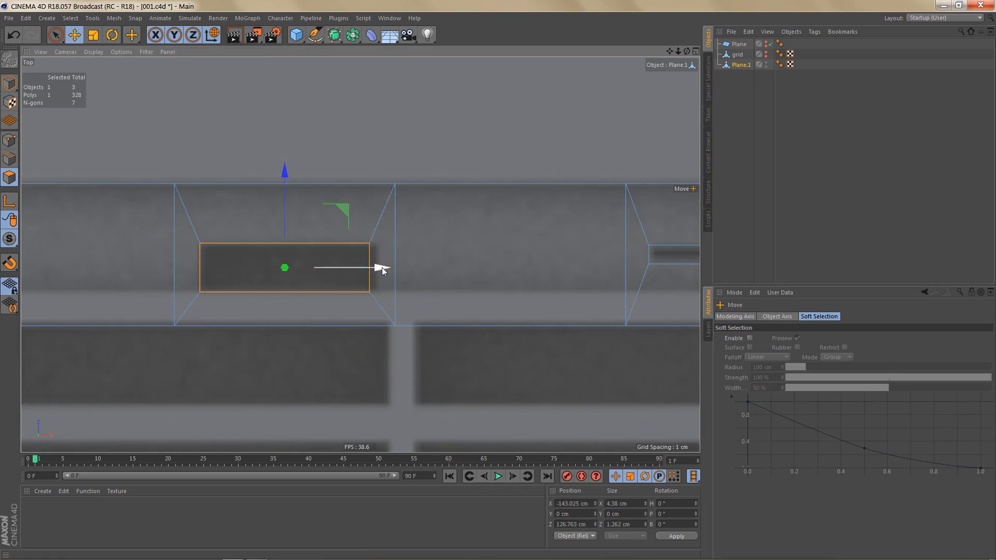
left_click_drag(381, 267, 392, 265)
key("t")
Inset the polygon around the small dark rectangle on the panel's vertical side strip with Extrude Inner at a 0.66 cm offset.
scroll(353, 279, "down", 3)
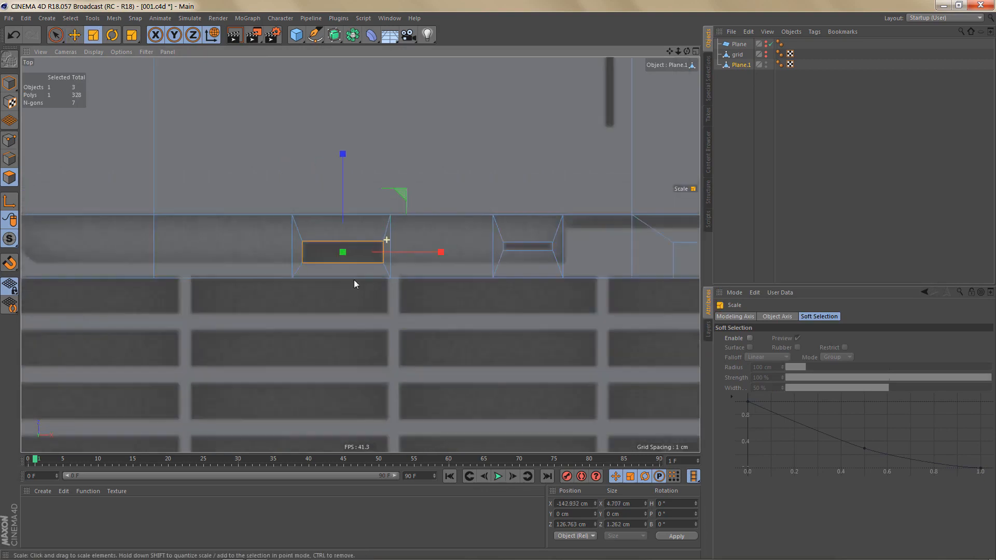
middle_click_drag(262, 295, 477, 220, "alt")
scroll(424, 229, "down", 1)
middle_click_drag(373, 289, 396, 136, "alt")
right_click_drag(336, 386, 425, 381, "alt")
middle_click_drag(368, 370, 405, 343, "alt")
right_click_drag(344, 379, 400, 366, "alt")
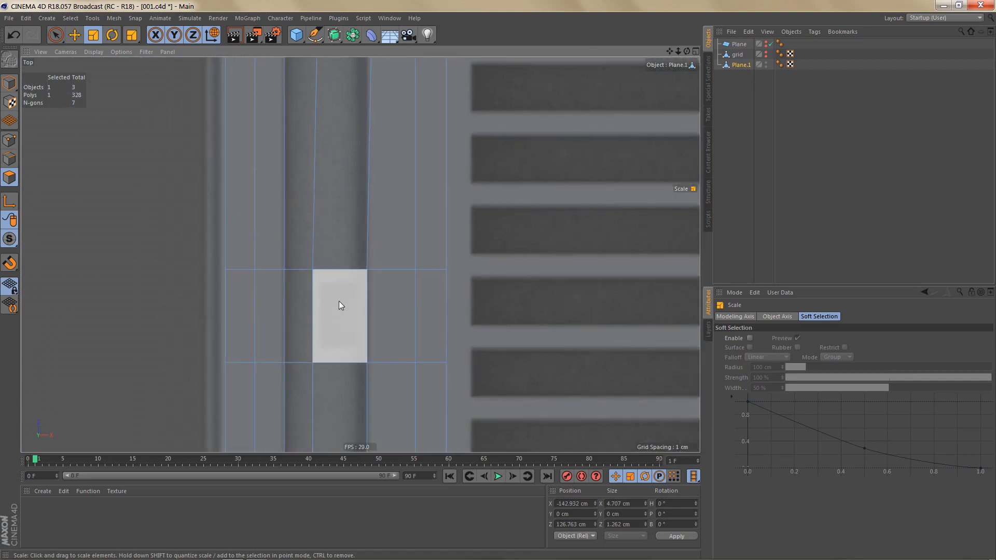
left_click(338, 301)
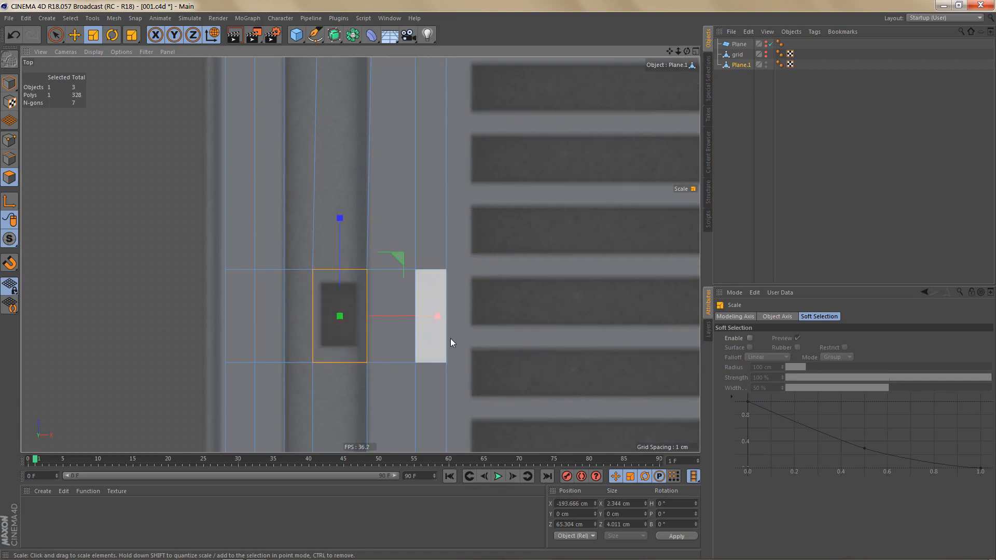
key("i")
left_click(752, 399)
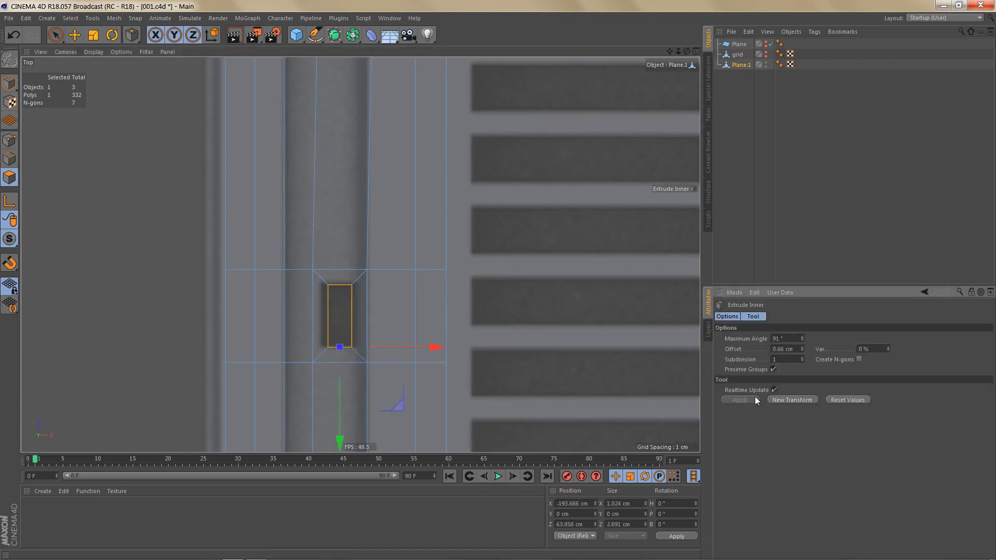
Scale and move the inset polygon to fit the side strip's dark rectangle, about 1.49 cm wide and 2.77 cm high.
scroll(378, 334, "up", 3)
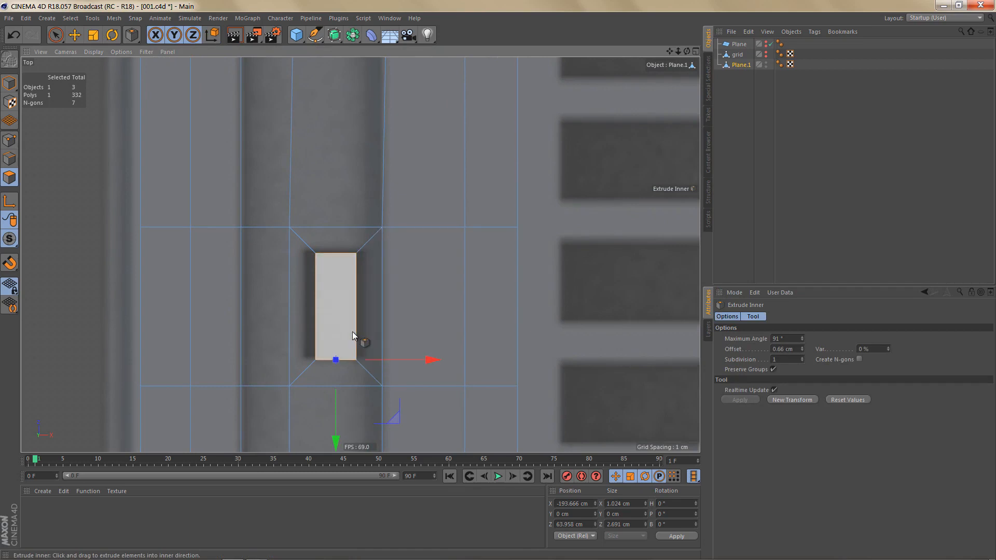
key("t")
left_click_drag(434, 307, 463, 307)
left_click_drag(338, 209, 340, 210)
scroll(355, 311, "up", 2)
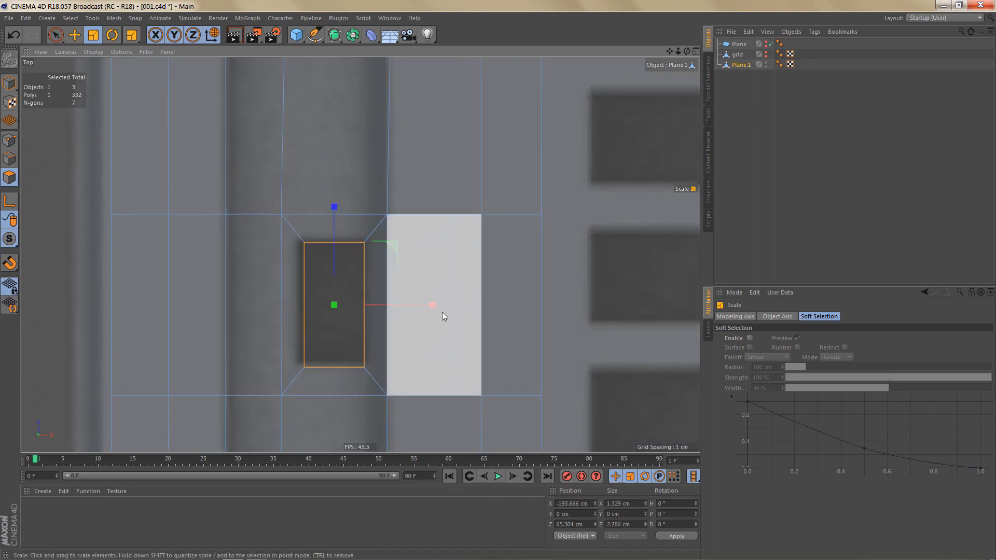
left_click_drag(431, 303, 443, 303)
key("e")
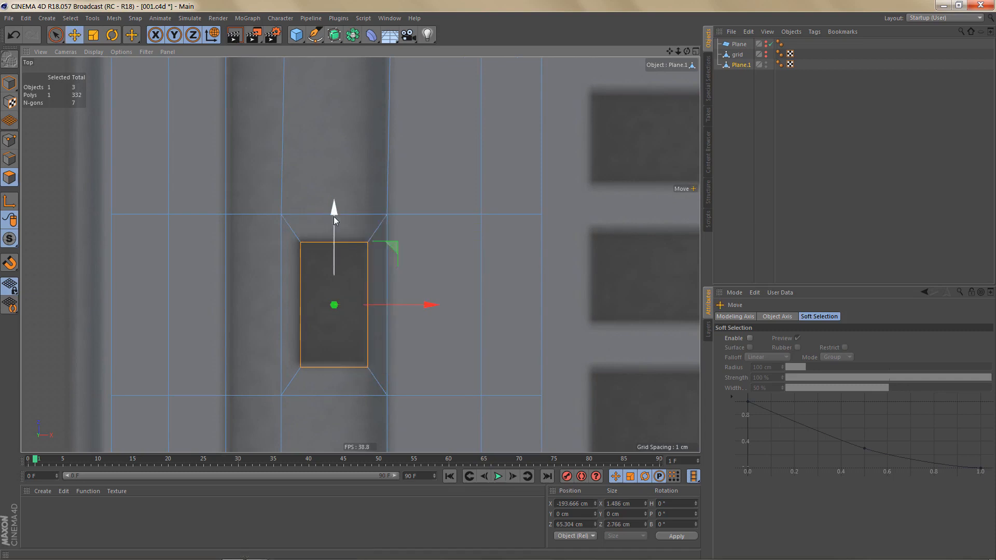
left_click_drag(334, 216, 334, 211)
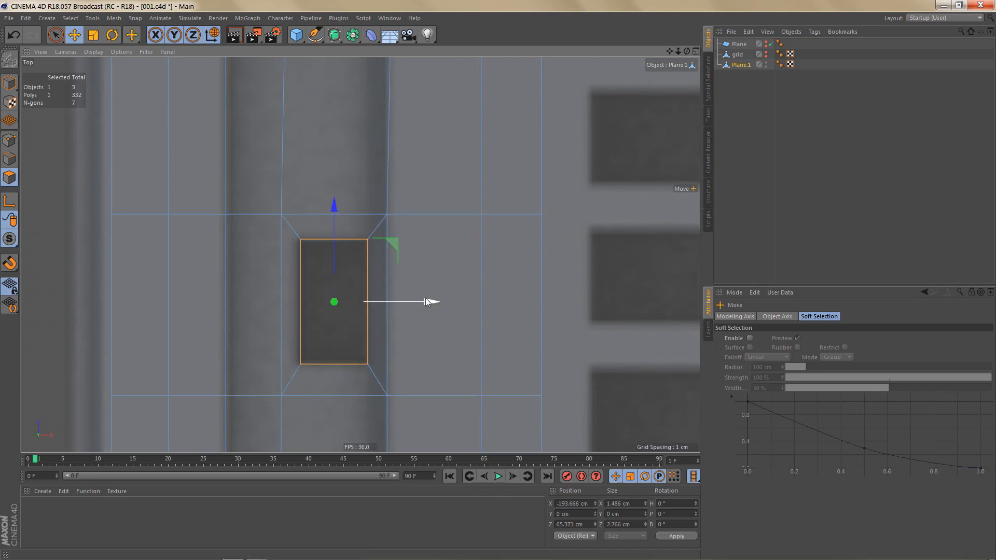
left_click_drag(431, 303, 429, 303)
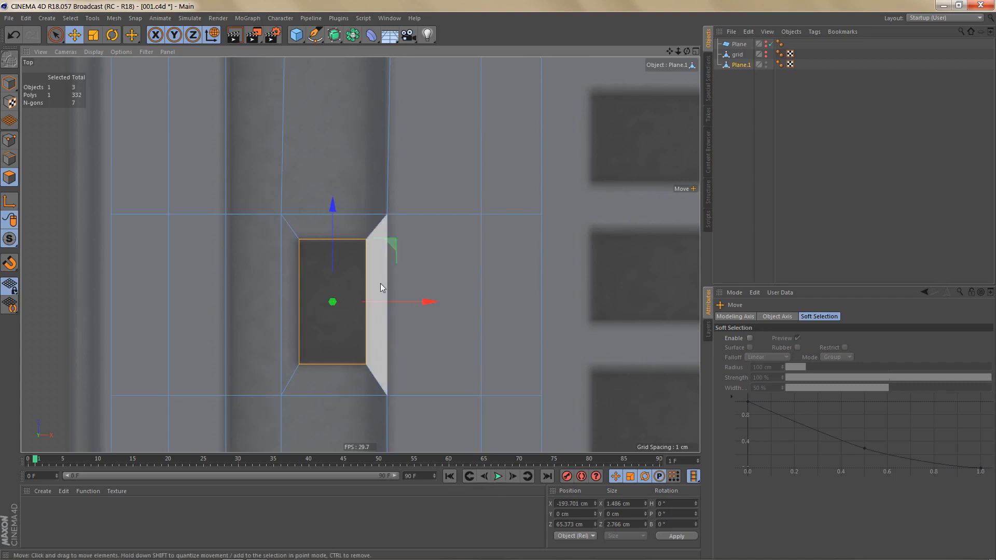
Add a Cylinder primitive for the round screw holes in the panel's upper-left corner.
scroll(380, 283, "down", 5)
scroll(344, 325, "down", 10)
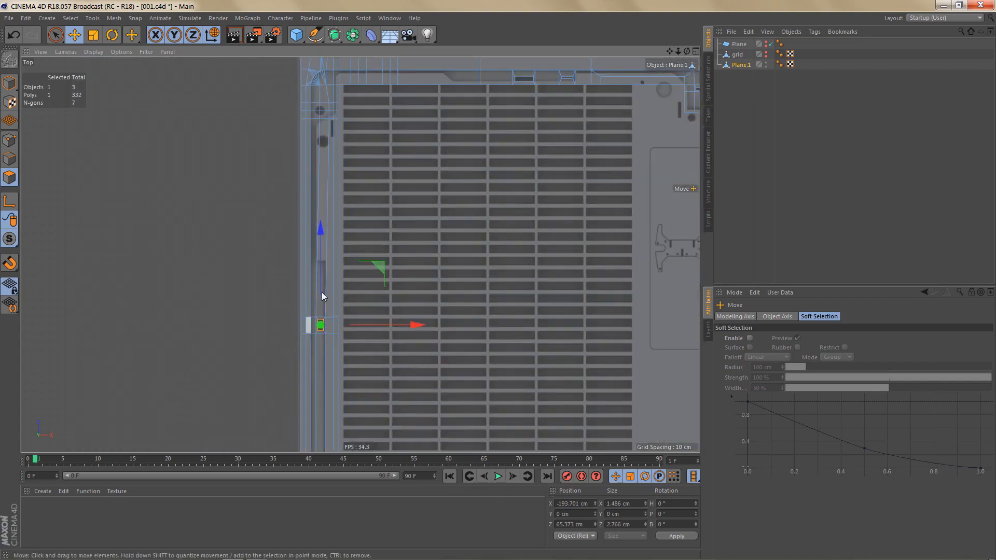
middle_click_drag(282, 380, 280, 387, "alt")
middle_click_drag(341, 275, 300, 304, "alt")
middle_click_drag(328, 268, 293, 276, "alt")
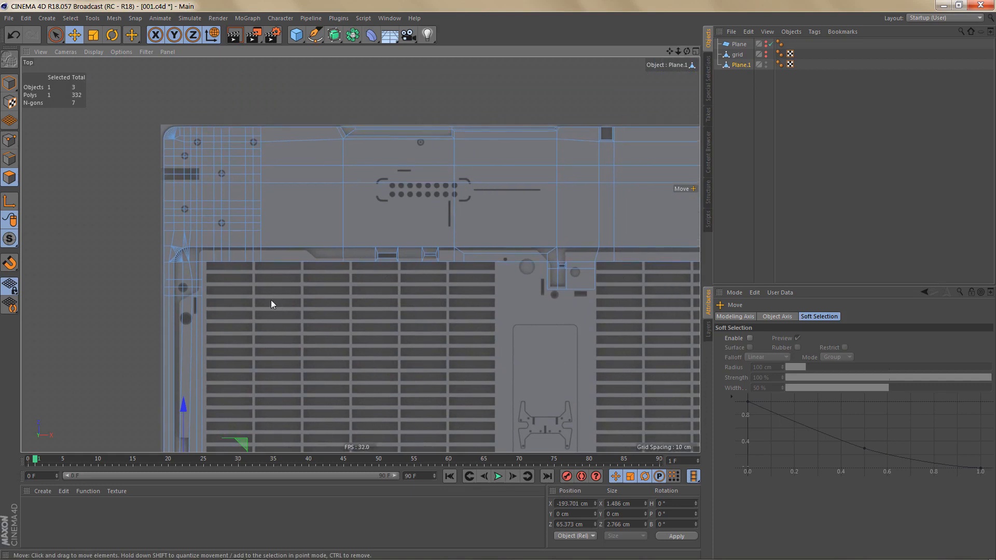
scroll(272, 294, "up", 3)
middle_click_drag(270, 320, 286, 347, "alt")
scroll(223, 279, "up", 2)
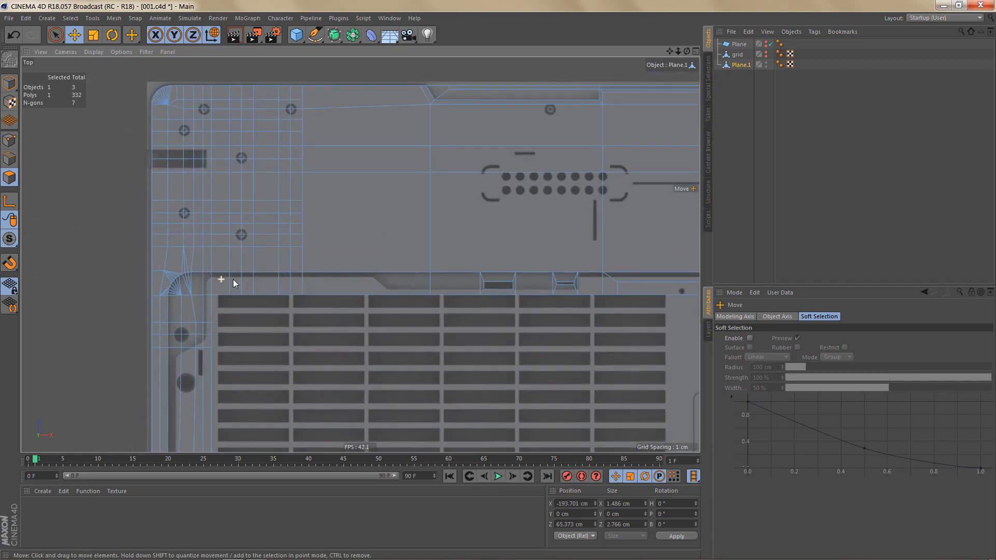
middle_click_drag(237, 282, 258, 317, "alt")
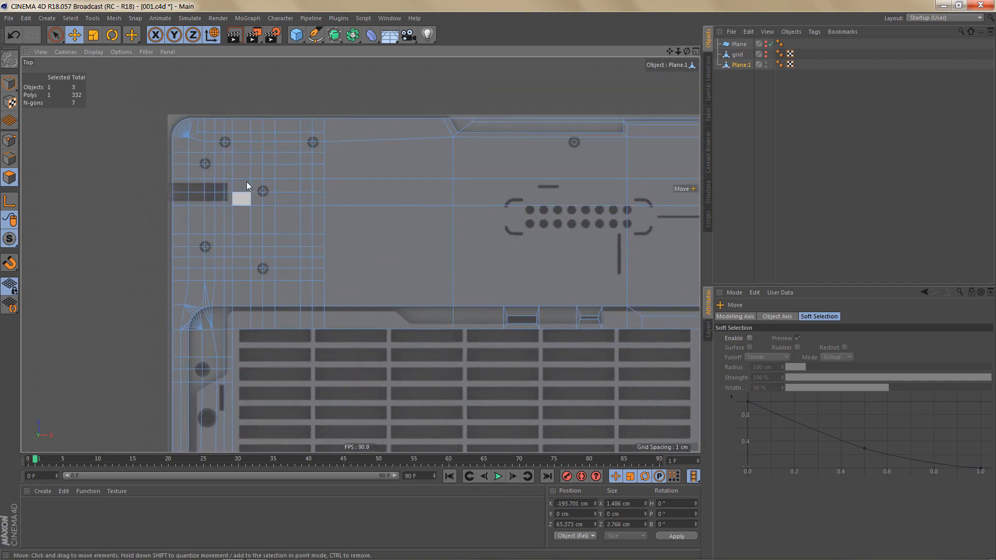
middle_click_drag(263, 192, 323, 221, "alt")
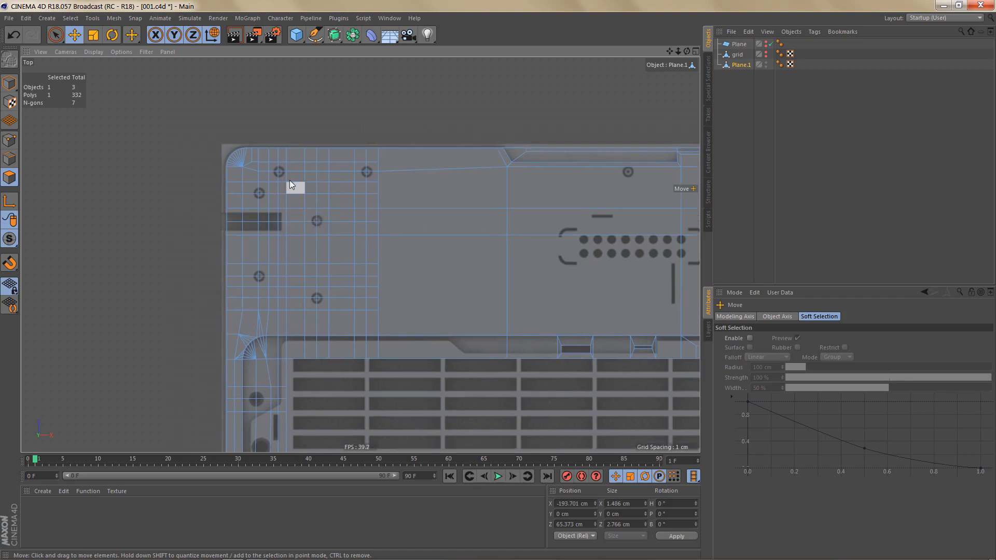
scroll(290, 179, "up", 2)
left_click_drag(297, 35, 503, 50)
Move the cylinder to the panel's upper-left corner, enable snapping, and snap it onto the grid intersection at the first screw hole.
scroll(363, 235, "down", 8)
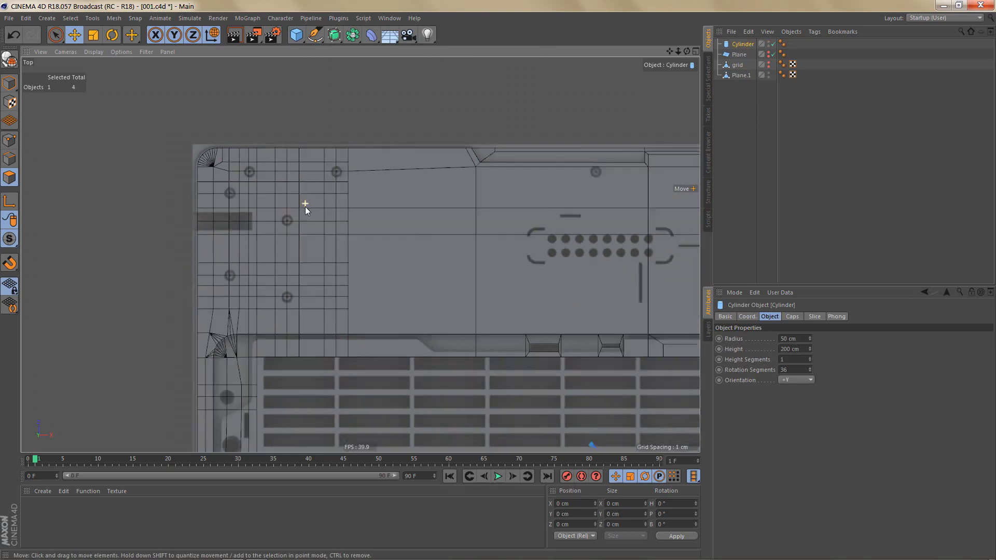
scroll(332, 283, "down", 4)
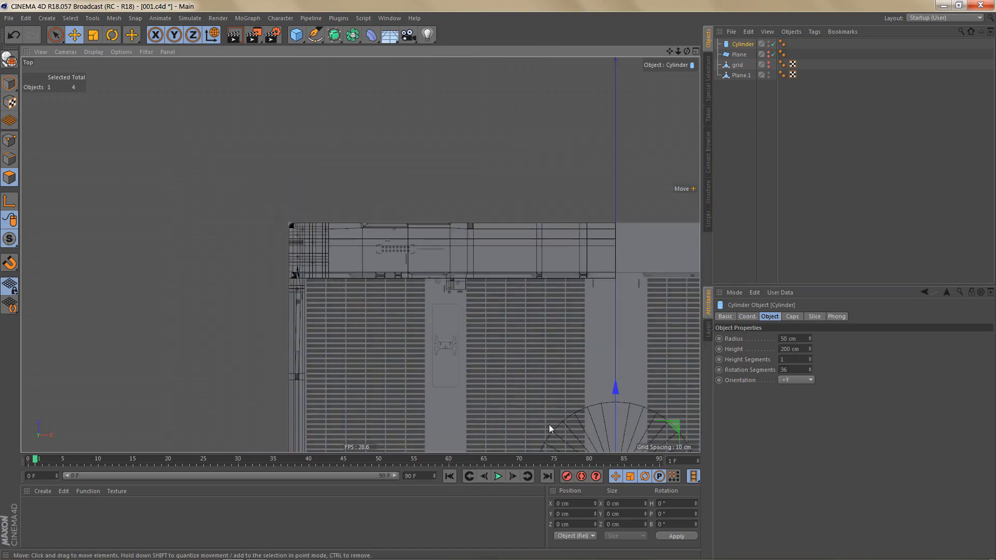
left_click_drag(552, 395, 260, 173)
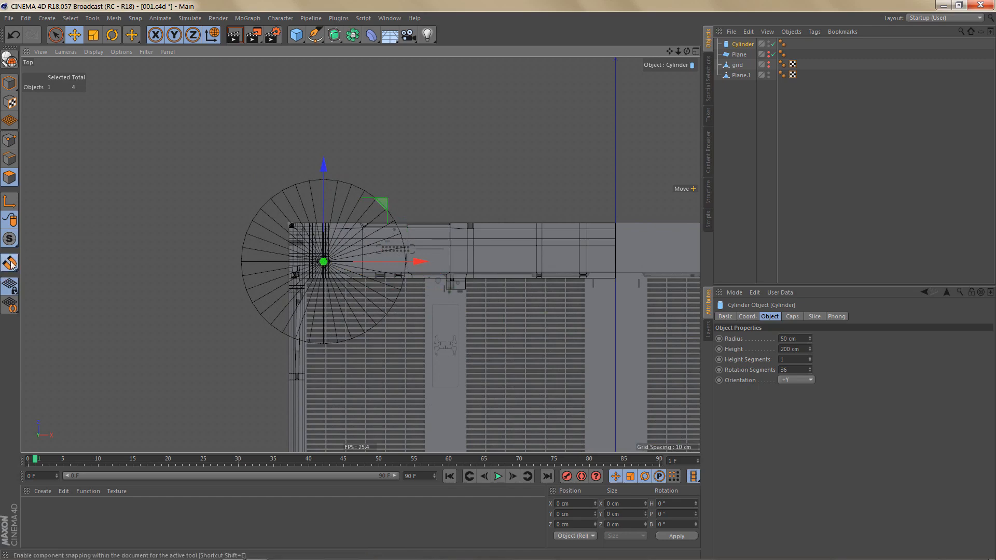
scroll(283, 253, "up", 8)
right_click_drag(365, 242, 372, 242, "alt")
middle_click_drag(358, 244, 355, 287, "alt")
right_click_drag(353, 247, 415, 241, "alt")
left_click_drag(396, 251, 366, 169)
Scale the cylinder uniformly to match the screw hole, to a radius of about 0.94 cm.
key("t")
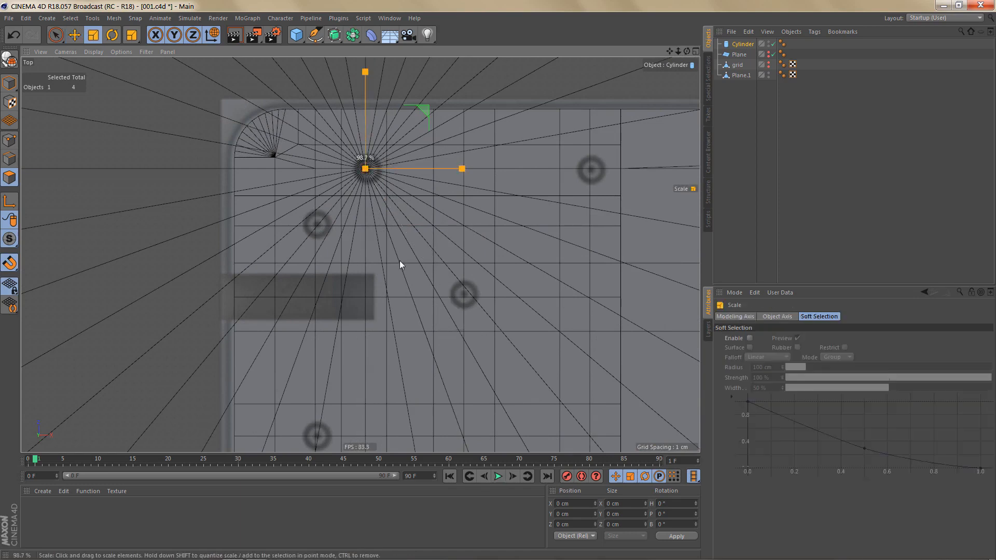
left_click_drag(399, 264, 151, 404)
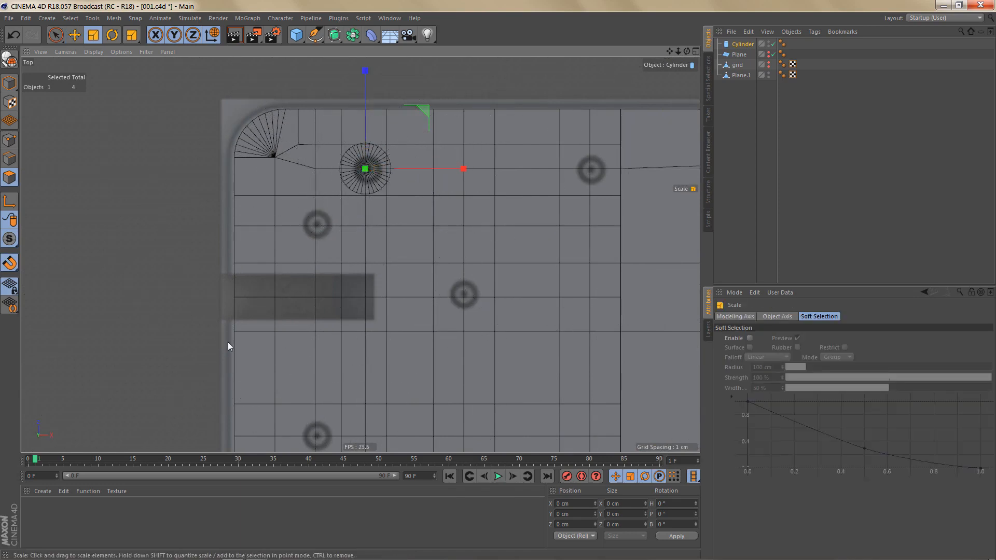
scroll(399, 156, "up", 5)
left_click_drag(442, 236, 276, 284)
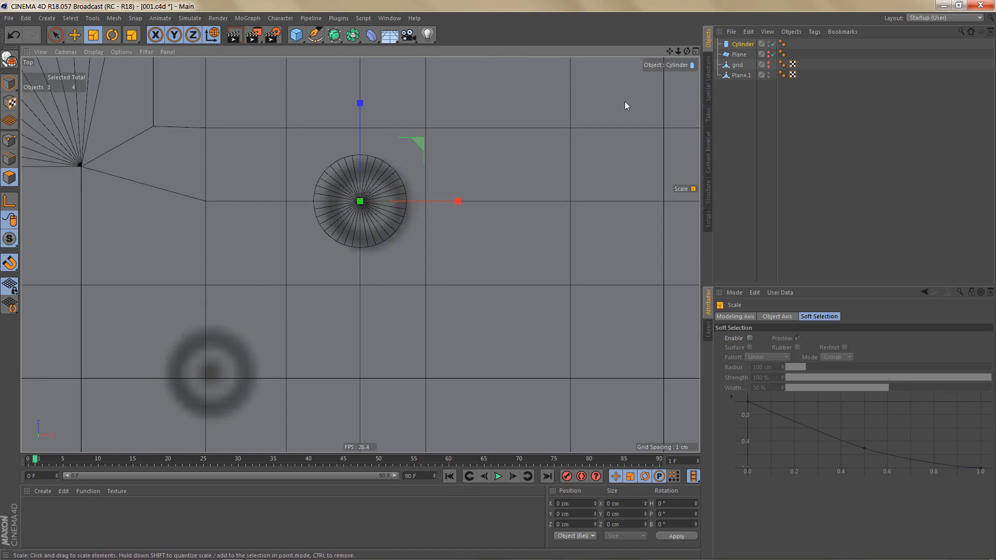
Place the cylinder below Plane.1 in the object hierarchy and set its Rotation Segments to 12.
left_click_drag(742, 45, 749, 100)
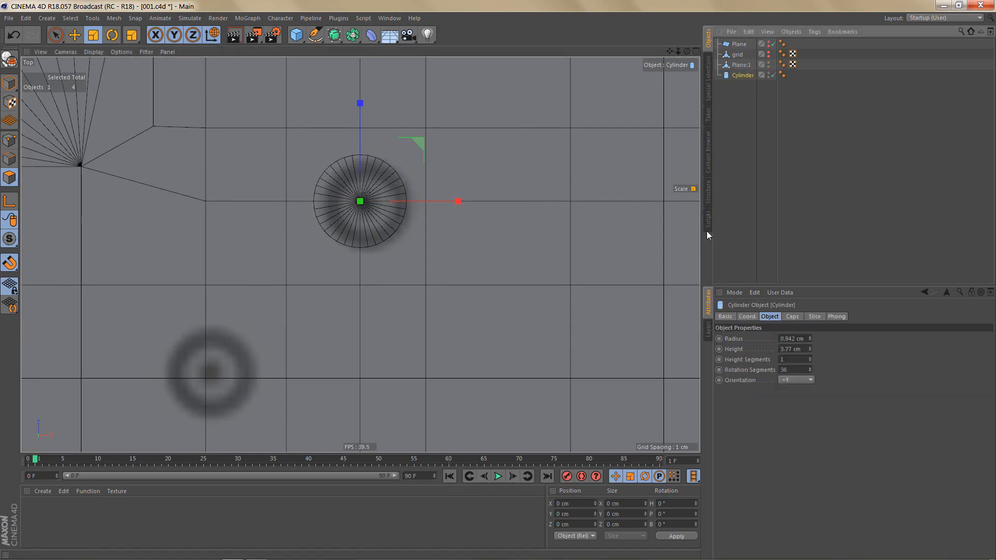
left_click(796, 370)
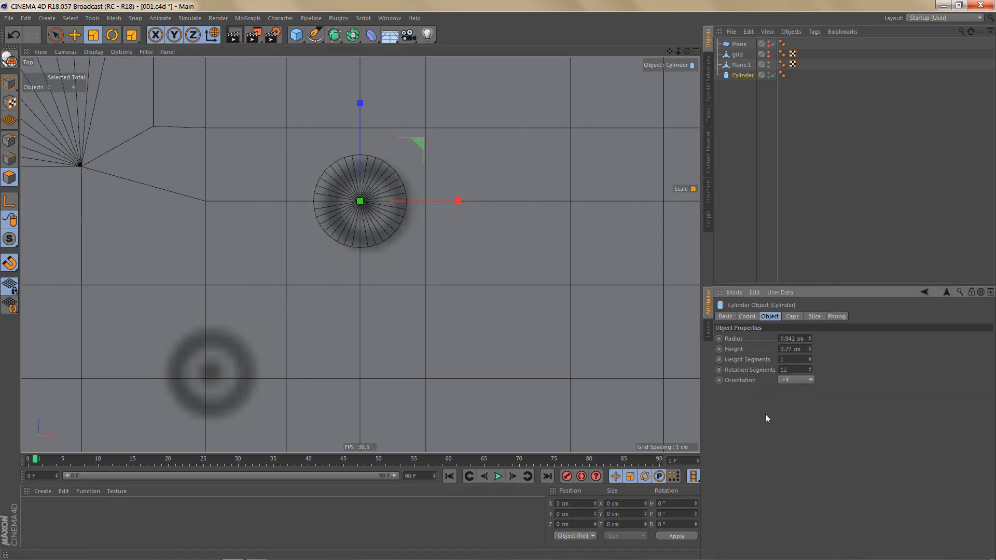
right_click_drag(409, 251, 392, 276, "alt")
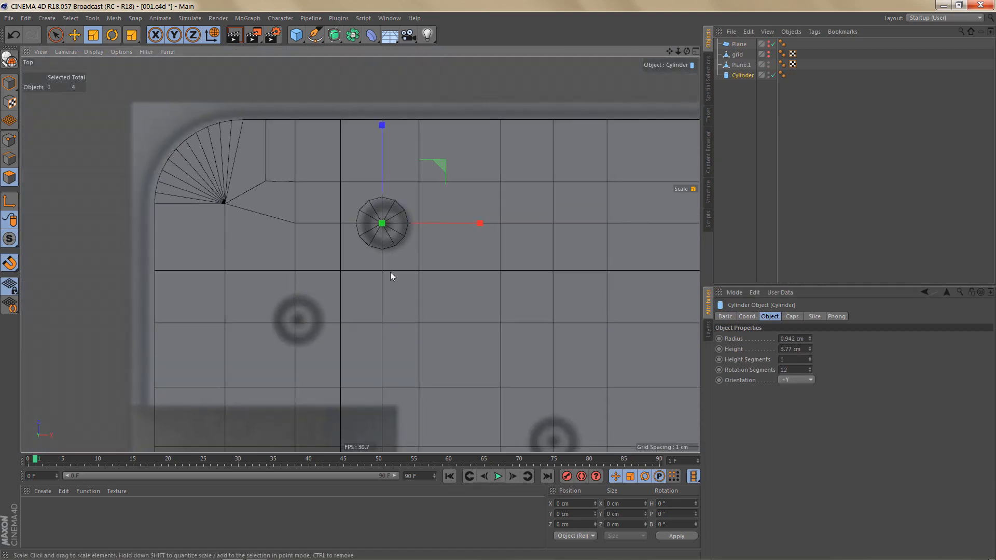
Examine the panel in the perspective view with a test render, and return to the top view.
middle_click(359, 243)
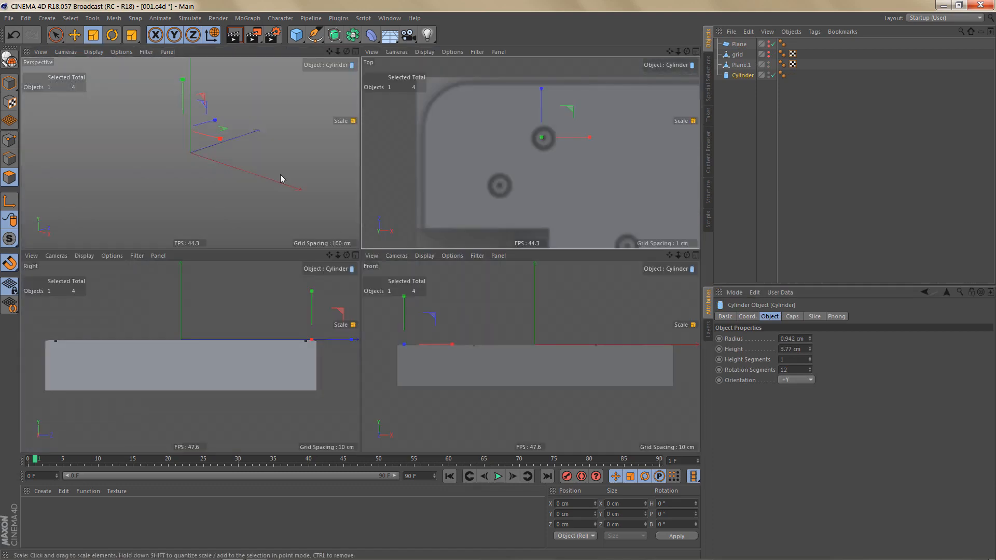
middle_click(279, 172)
left_click_drag(385, 190, 482, 226, "alt")
middle_click_drag(367, 217, 377, 238, "alt")
right_click_drag(376, 237, 407, 241, "alt")
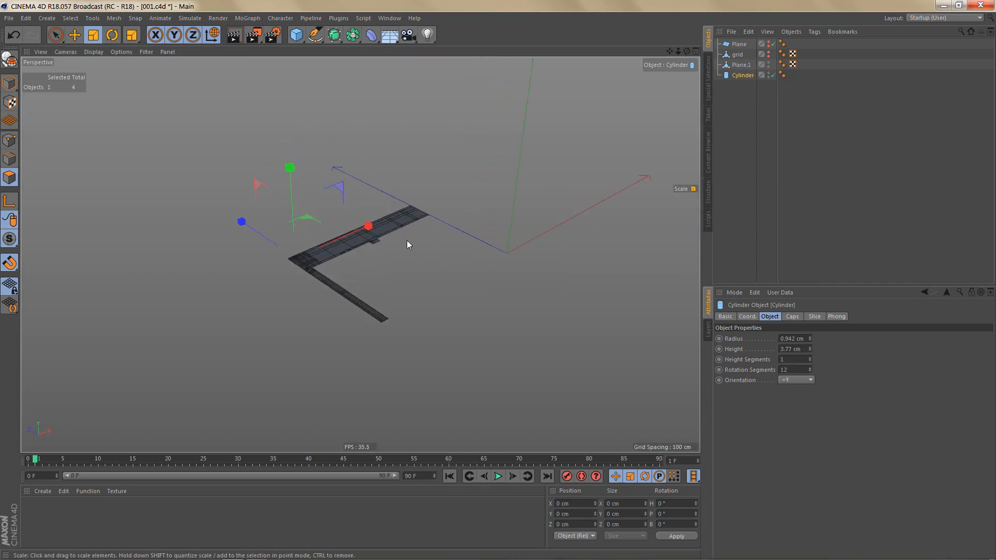
key("ctrl+r")
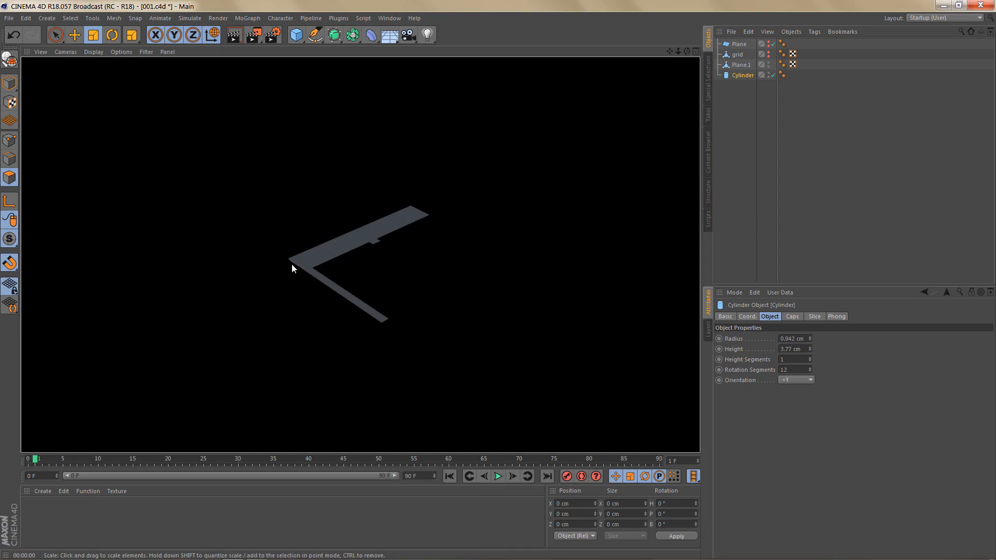
middle_click(366, 244)
middle_click(374, 241)
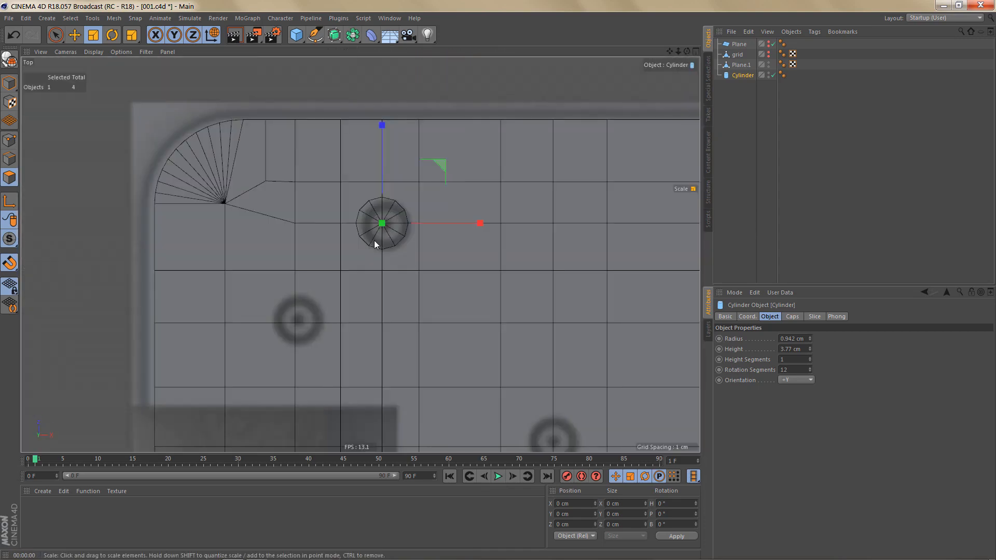
Duplicate the cylinder and snap the copy onto the screw hole diagonally below and left of the first one.
middle_click_drag(374, 240, 346, 261)
left_click_drag(739, 78, 738, 89, "ctrl")
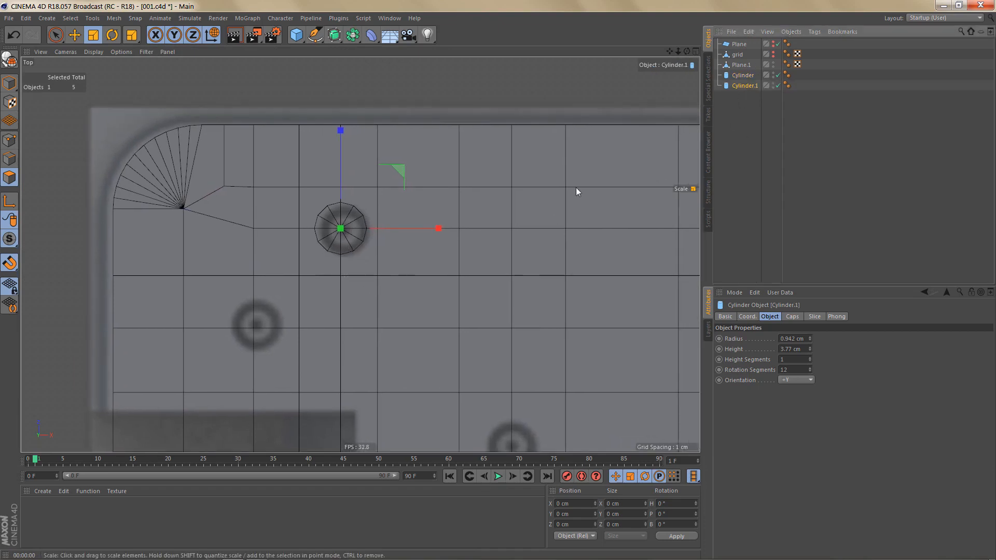
key("e")
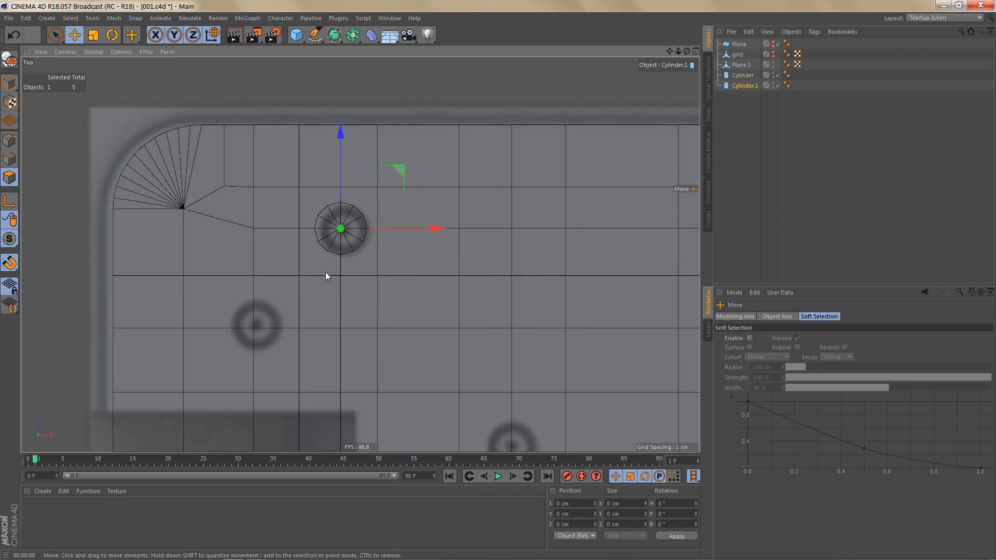
left_click_drag(325, 272, 258, 328)
Duplicate the cylinder twice, snapping one copy onto the upper-right screw hole and one onto the hole right of the dark slot.
scroll(310, 291, "down", 3)
middle_click_drag(375, 309, 338, 233, "alt")
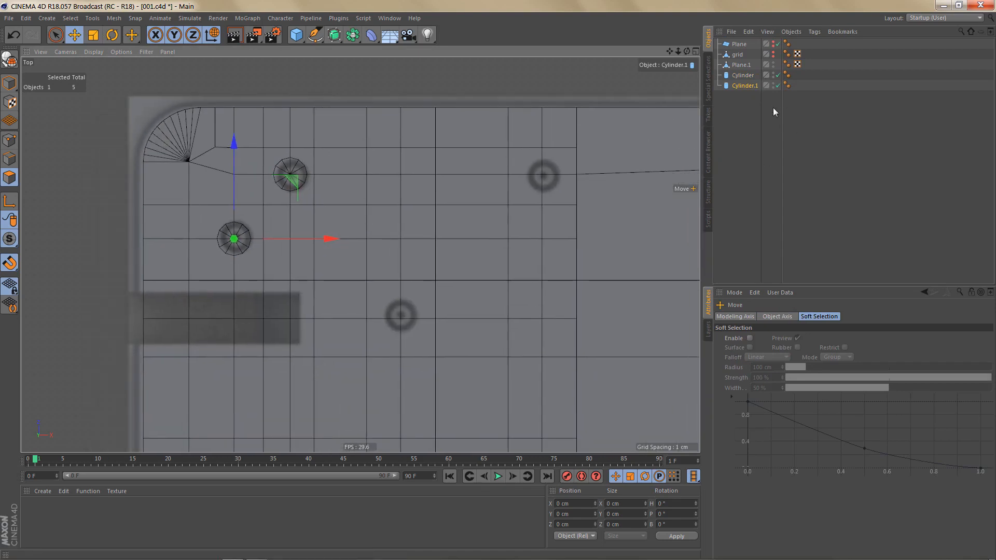
left_click_drag(748, 86, 747, 97, "ctrl")
left_click_drag(378, 262, 542, 177)
left_click_drag(738, 98, 741, 108, "ctrl")
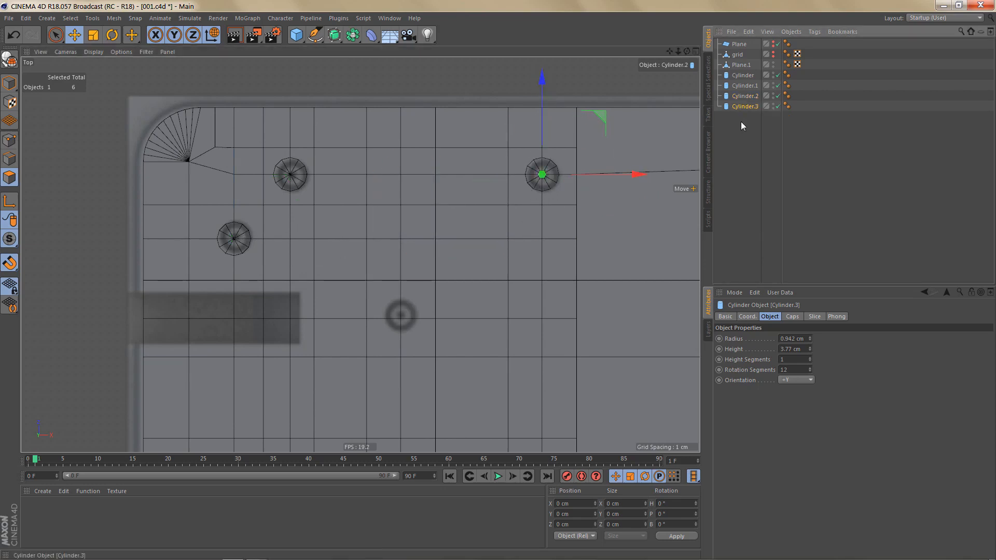
mouse_move(554, 212)
left_mouse_down()
mouse_move(387, 323)
mouse_move(402, 324)
left_mouse_up()
Duplicate the cylinder twice and snap the copies onto the two lower screw holes of the gridded panel section.
scroll(456, 294, "down", 1)
scroll(456, 293, "down", 5)
middle_click_drag(456, 293, 522, 191, "alt")
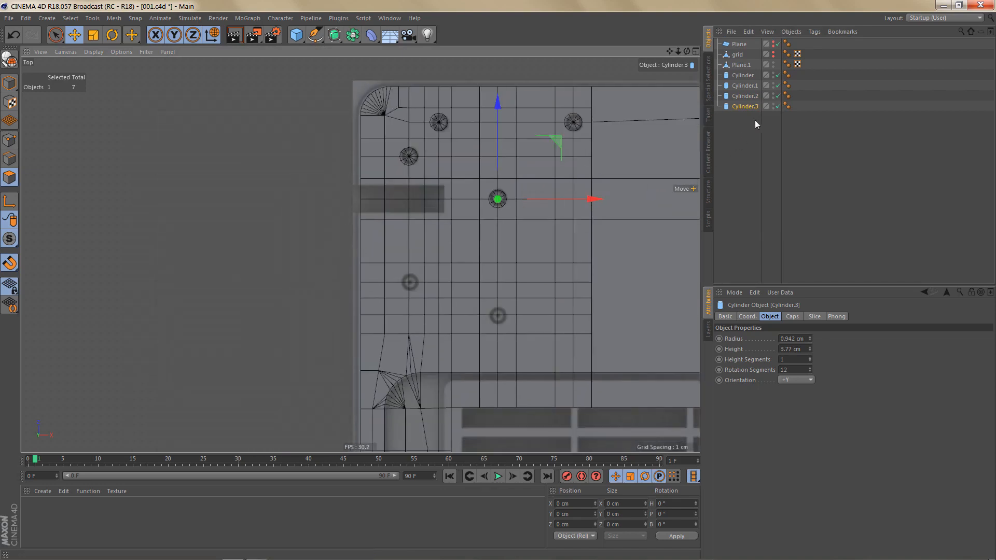
left_click_drag(745, 106, 736, 133, "ctrl")
left_click_drag(419, 284, 409, 282)
left_click_drag(738, 120, 726, 142, "ctrl")
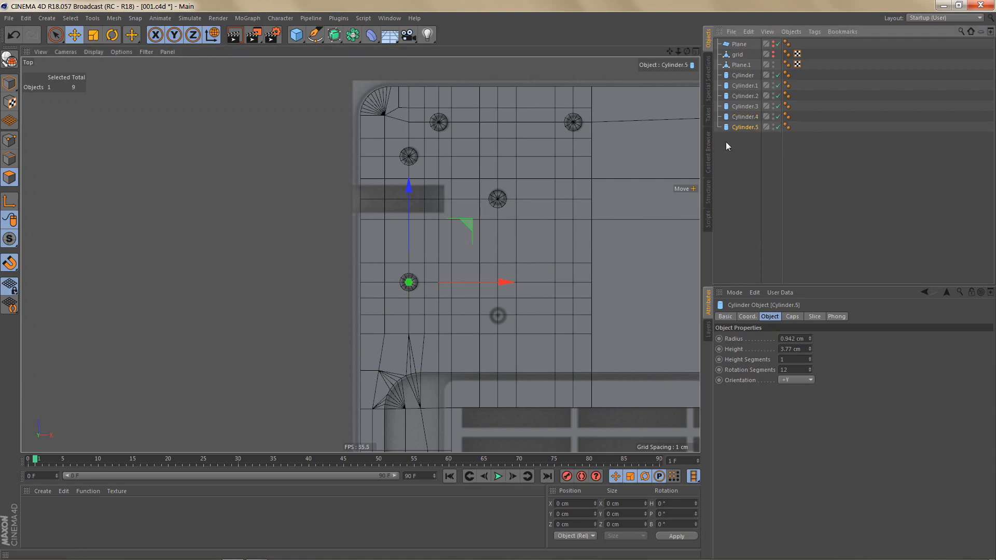
left_click_drag(488, 297, 502, 319)
Duplicate the cylinder onto the larger screw hole beside the grille and scale the copy to fit it.
middle_click_drag(514, 336, 555, 204, "alt")
left_click_drag(745, 127, 737, 138, "ctrl")
mouse_move(540, 196)
left_mouse_down()
mouse_move(466, 289)
mouse_move(449, 352)
left_mouse_up()
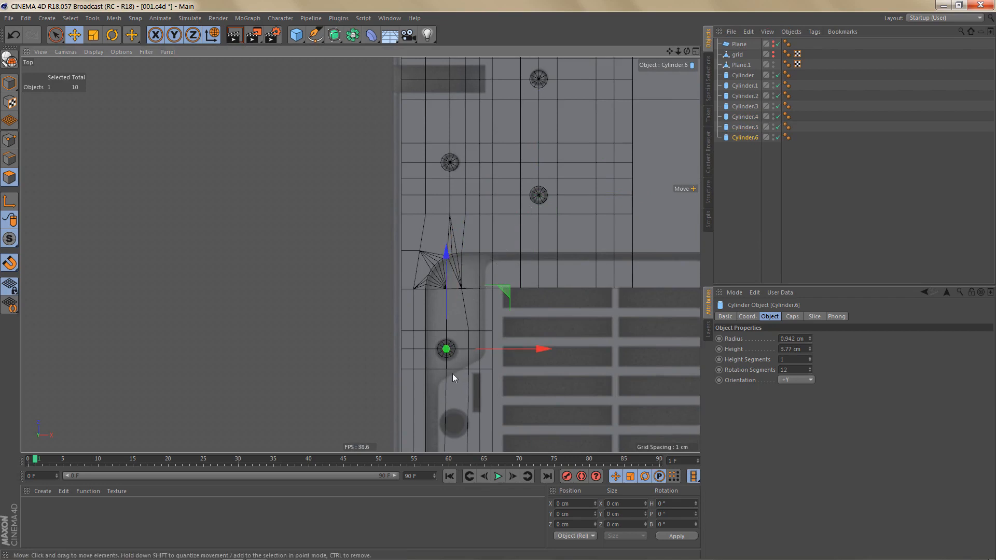
scroll(452, 373, "up", 5)
key("t")
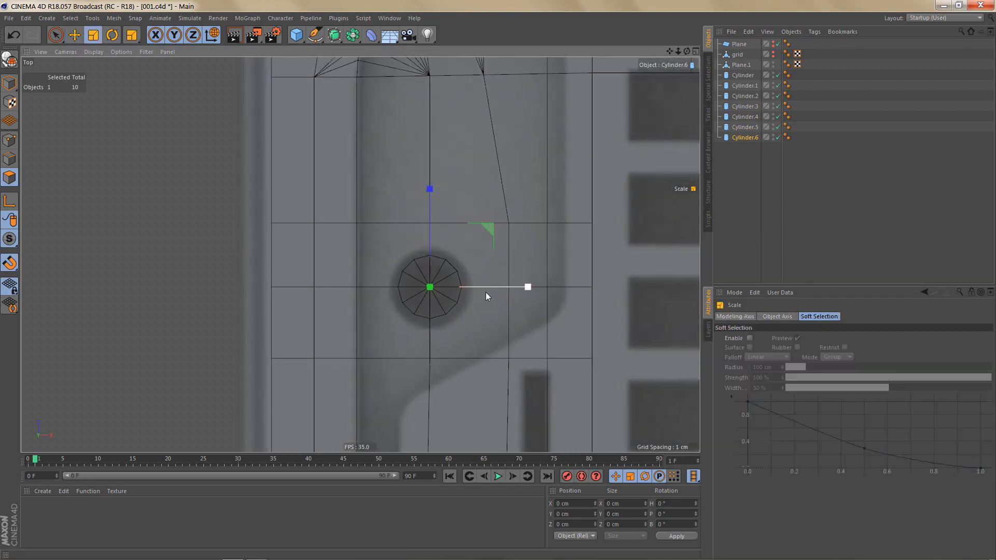
left_click_drag(486, 292, 456, 316)
Cut three vertical lines into Plane.1 from its upper edge: through the centre and on both sides of the small screw hole below the recess.
scroll(384, 307, "down", 10)
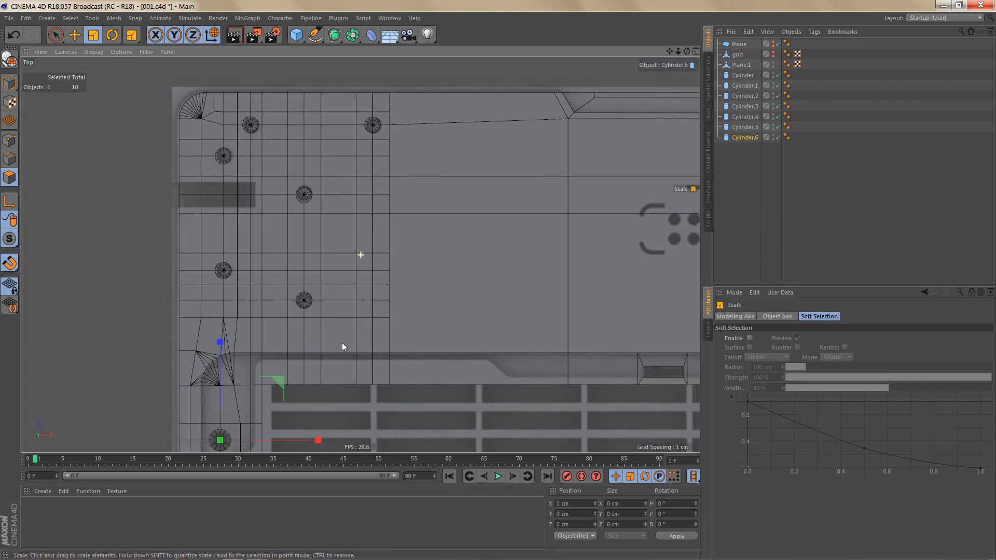
scroll(381, 252, "down", 3)
middle_click_drag(368, 256, 265, 315, "alt")
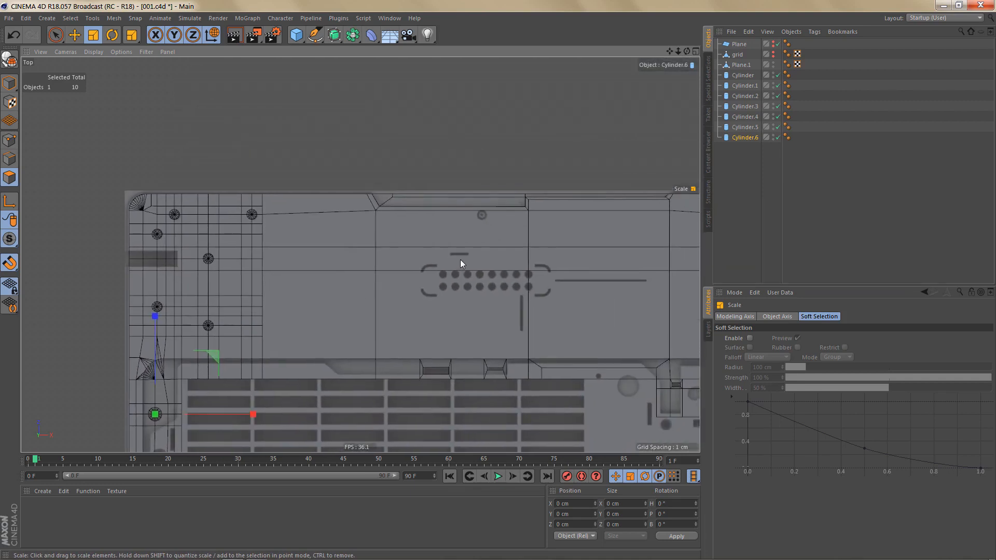
scroll(459, 259, "up", 3)
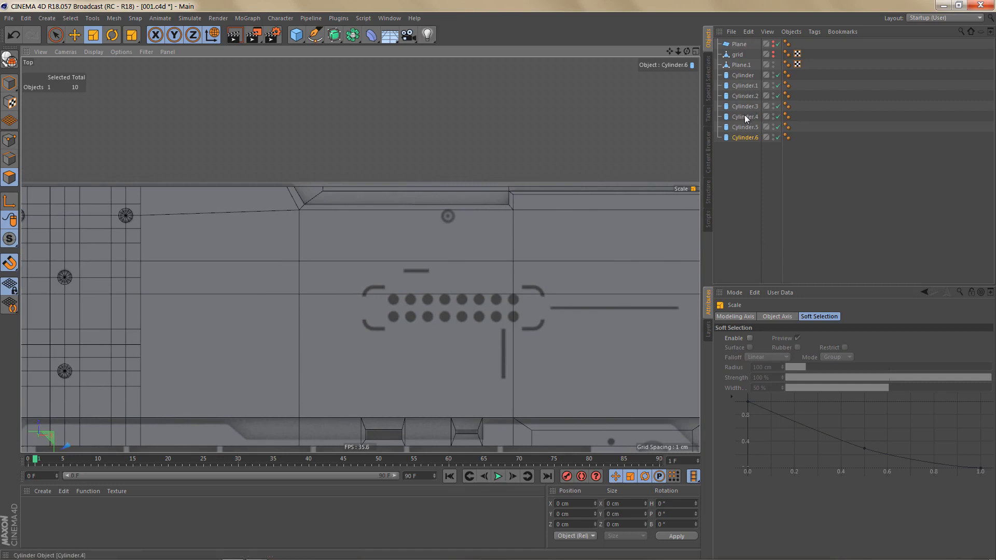
scroll(461, 206, "up", 2)
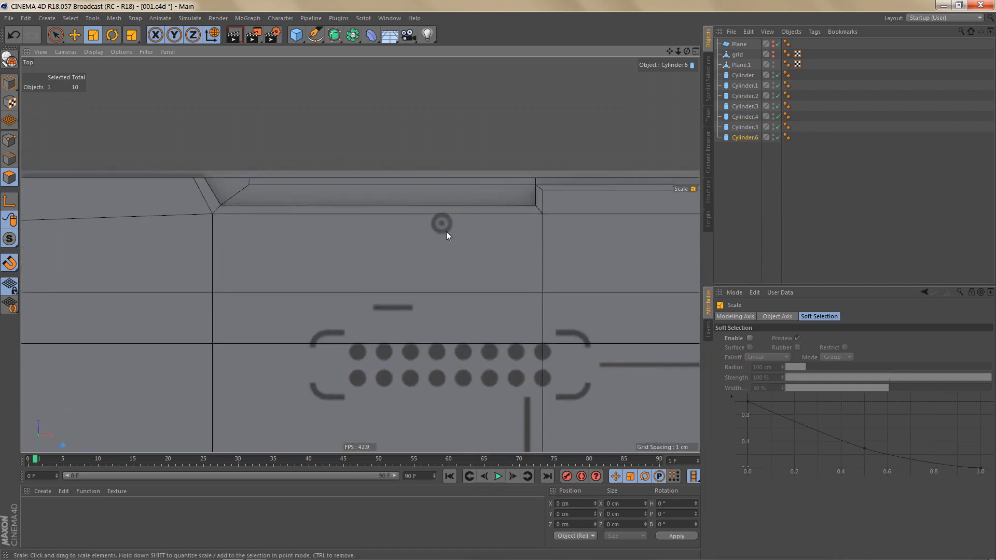
left_click(741, 65)
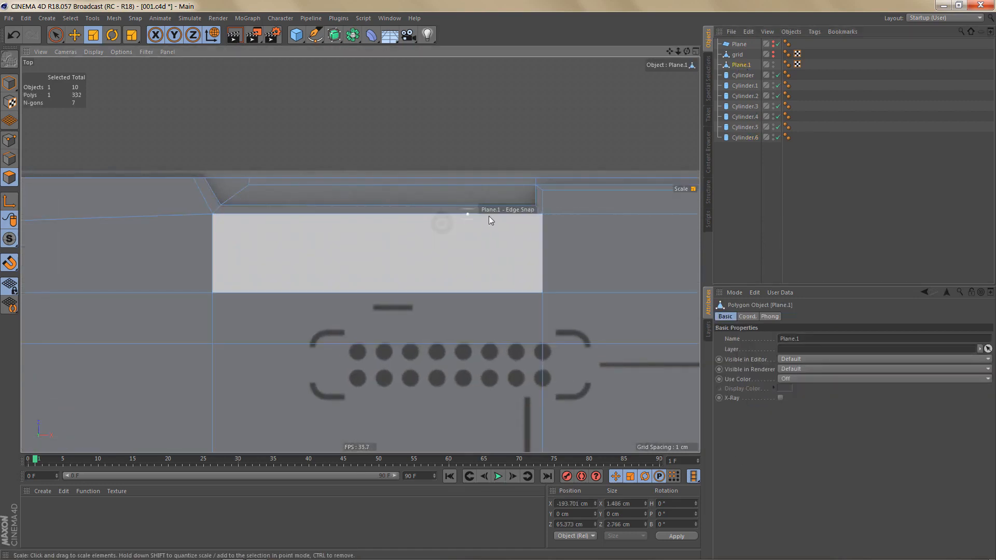
key("k")
key("k")
scroll(484, 213, "up", 2)
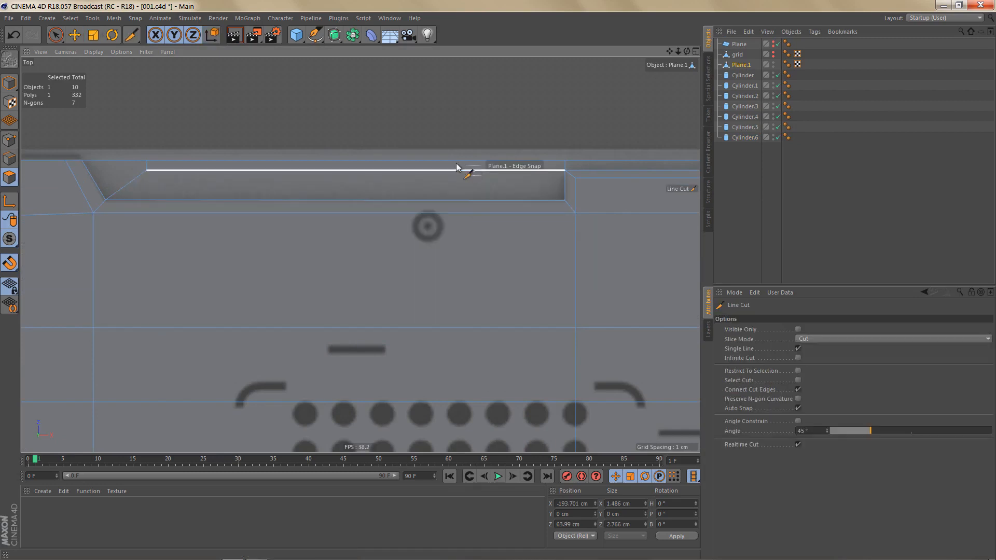
left_click(428, 143)
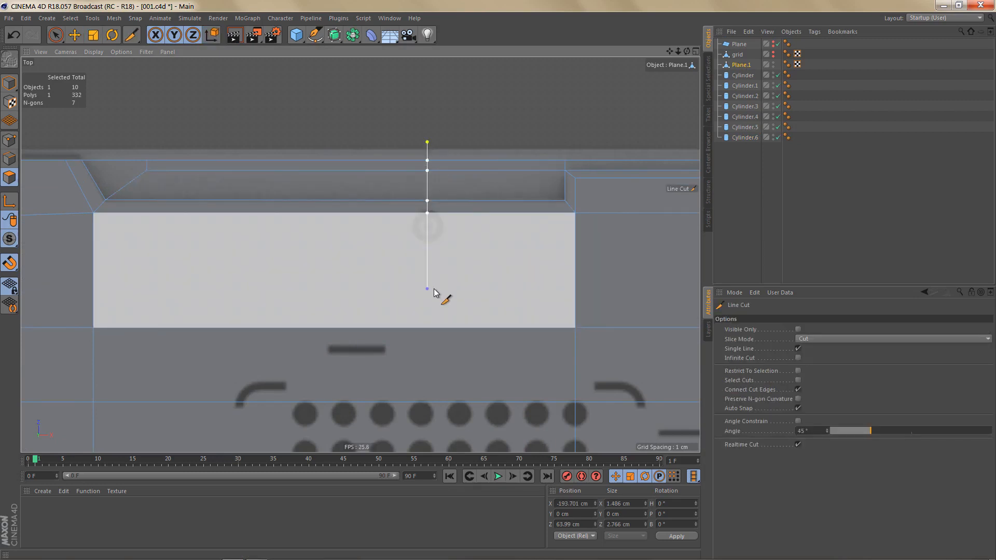
left_click(434, 289)
left_click(457, 139)
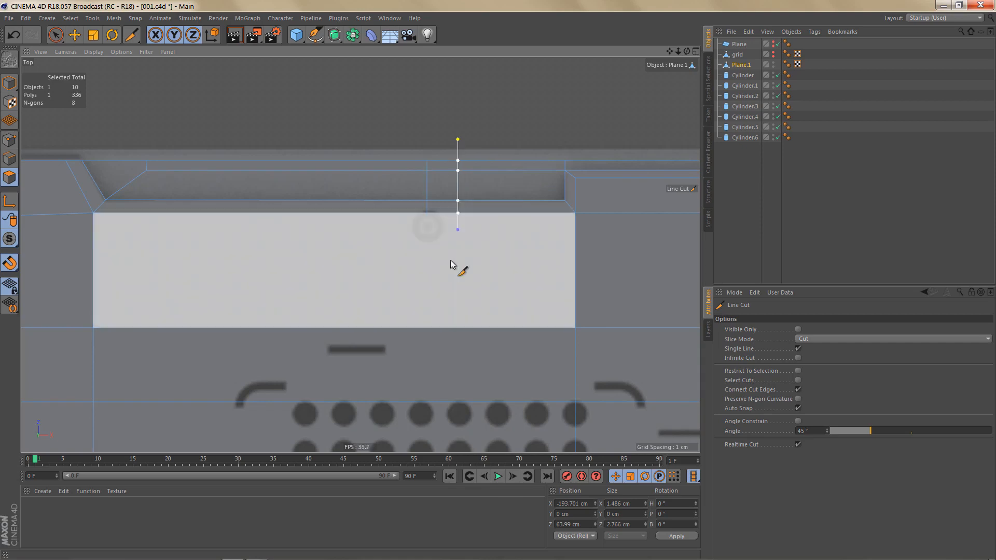
left_click(450, 264)
left_click(399, 139)
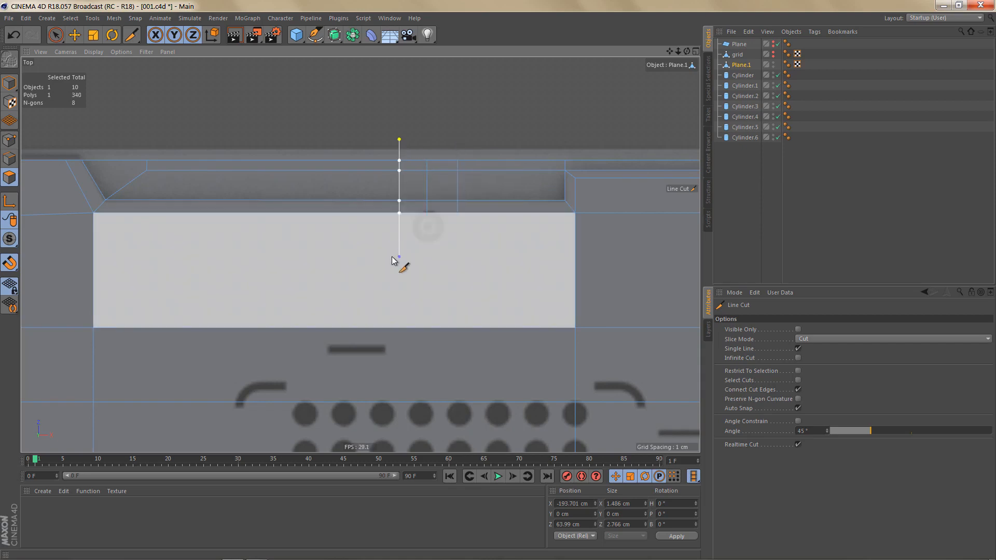
left_click(460, 269)
scroll(449, 257, "down", 1)
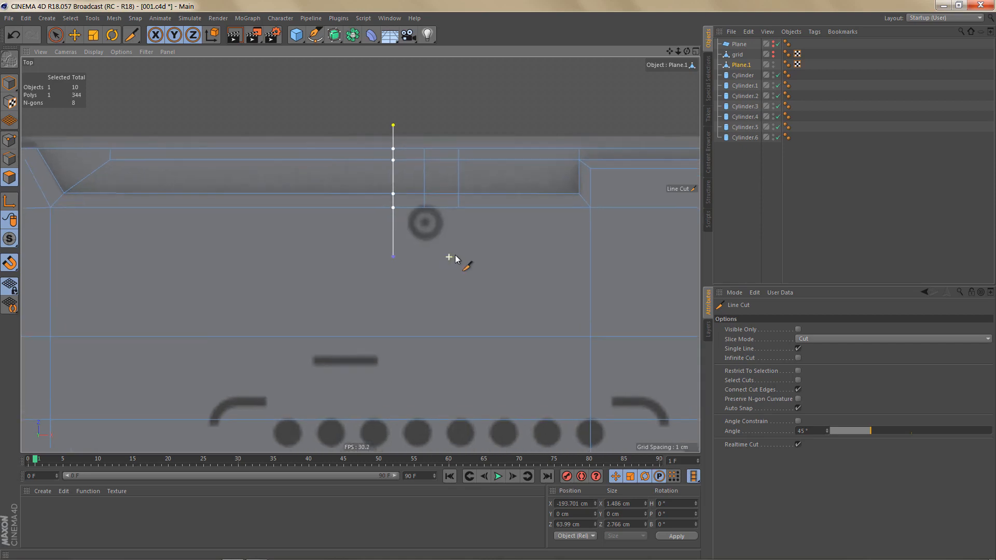
Cut two horizontal lines from the gridded section past the recess, one just below the small screw hole and one through its centre.
right_click_drag(438, 270, 360, 253, "alt")
middle_click_drag(360, 254, 453, 270, "alt")
right_click_drag(453, 270, 439, 275, "alt")
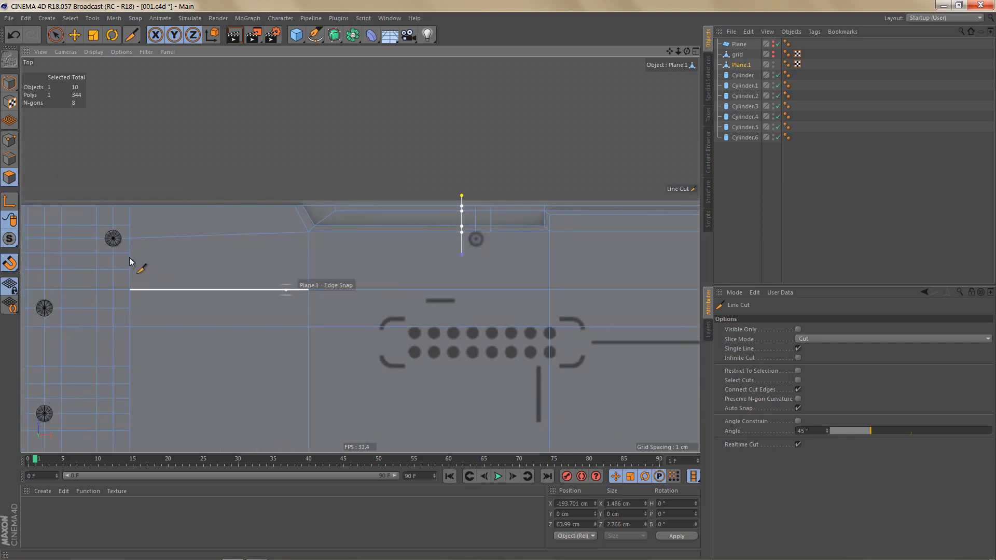
left_click(130, 253)
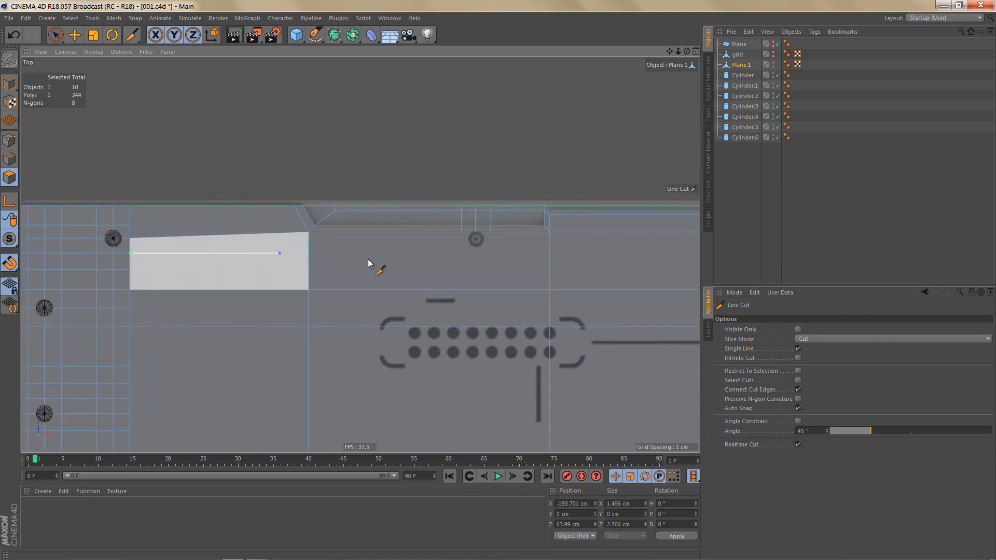
left_click(562, 253)
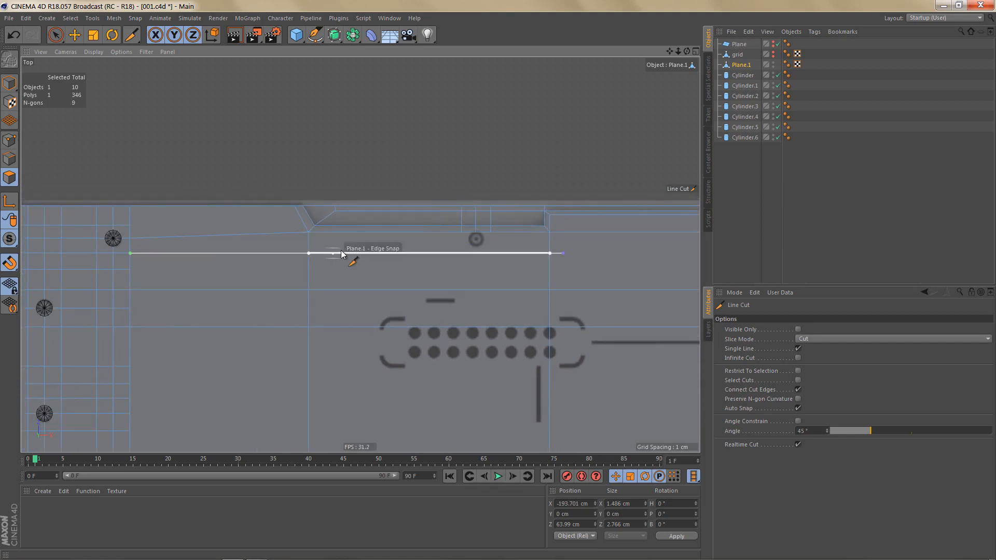
scroll(346, 261, "up", 3)
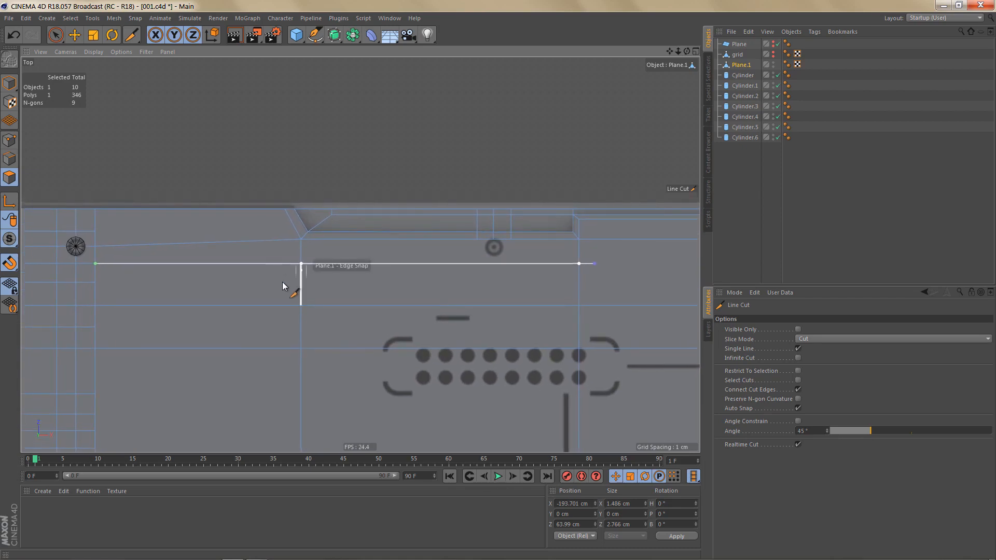
left_click(95, 249)
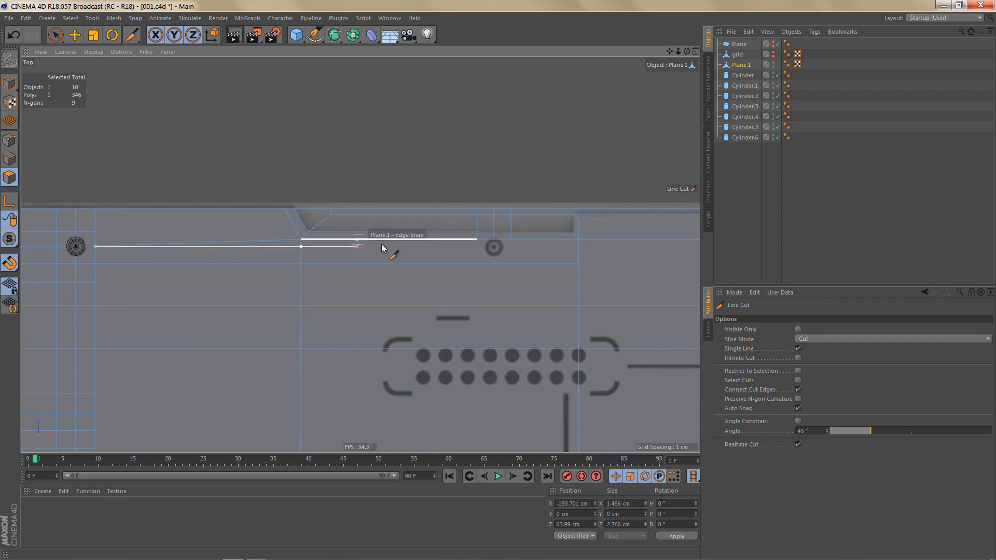
left_click(604, 252, "shift")
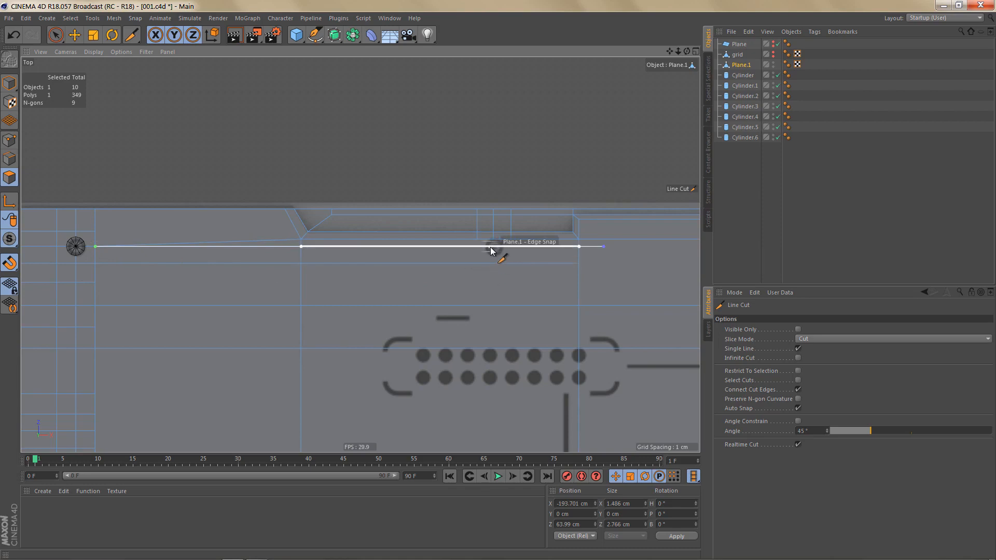
Cut an edge from the grid point above the upper-right cylinder's row to the lower-left corner of the recess.
scroll(492, 251, "up", 2)
middle_click_drag(370, 253, 471, 265, "alt")
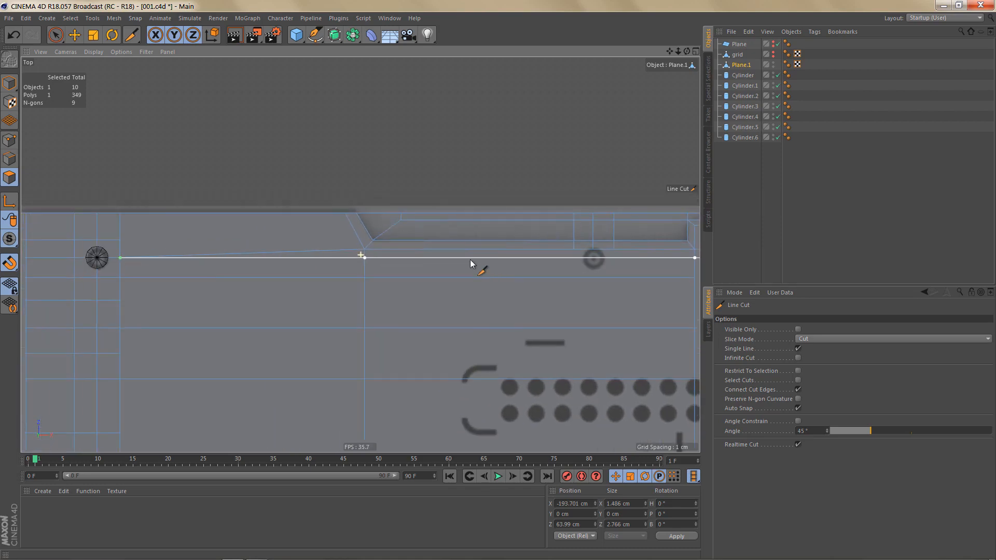
left_click(122, 240)
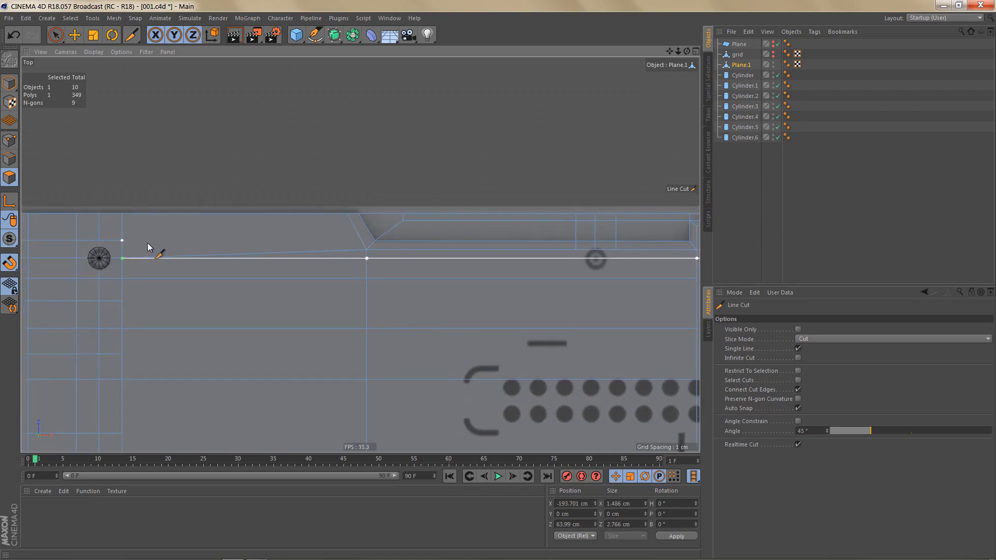
left_click(366, 250)
key("Return")
Delete the old slanted edge running from the cylinder's centre row to the recess corner.
key("e")
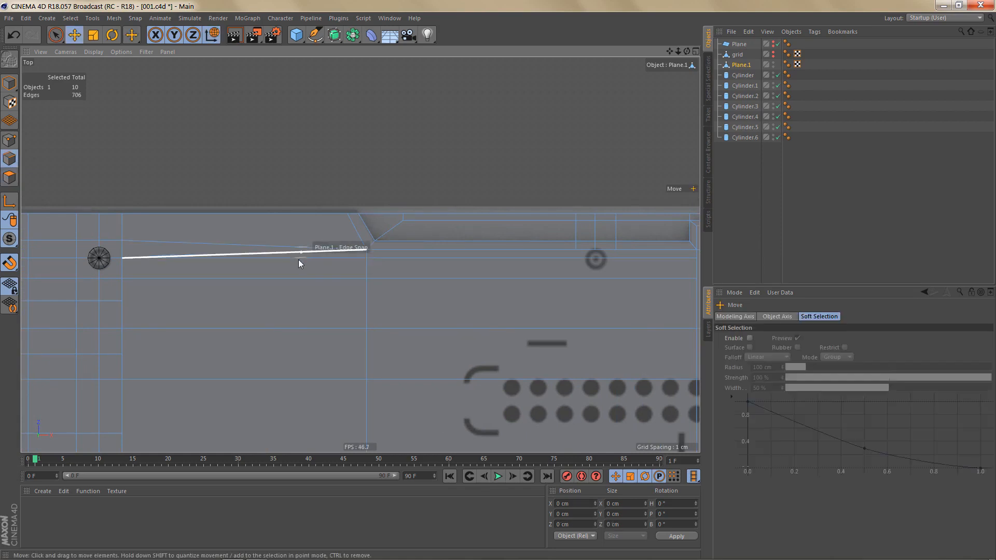
scroll(311, 267, "up", 3)
left_click(314, 244)
key("Delete")
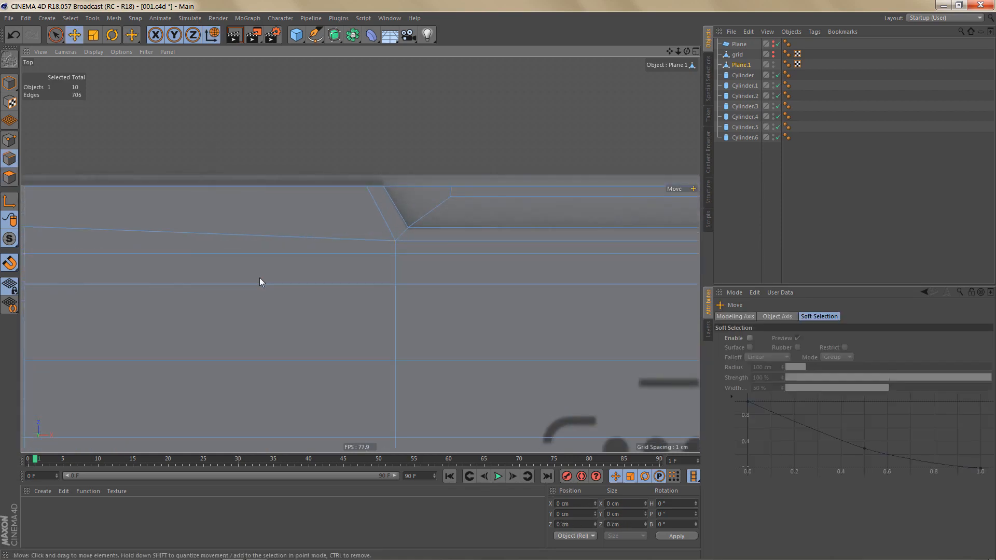
Select the eight short vertical edges in the panel's upper strip and subdivide them with Edge Cut at Subdivision 2.
scroll(151, 244, "down", 3)
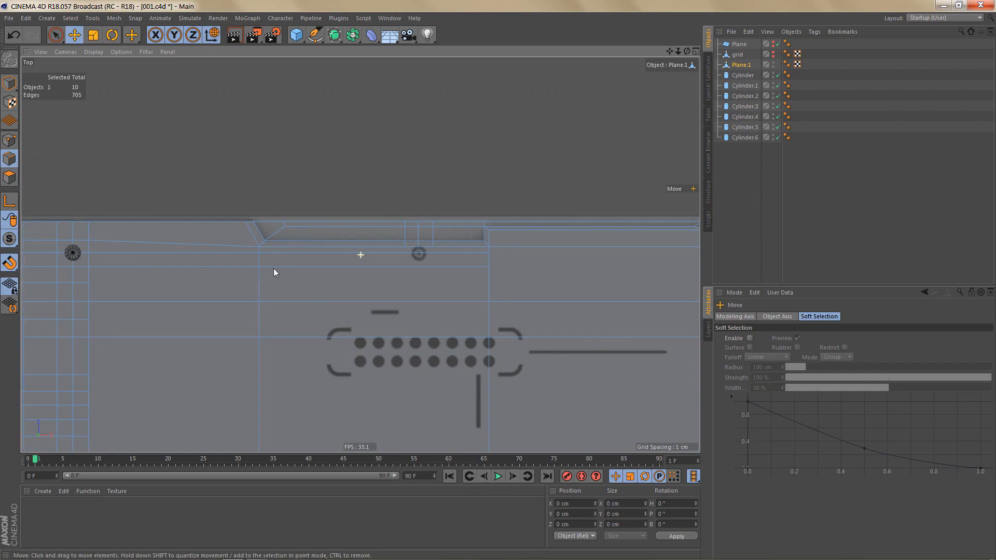
scroll(172, 262, "down", 2)
scroll(173, 263, "down", 3)
middle_click_drag(264, 292, 138, 293, "alt")
middle_click_drag(205, 300, 128, 300, "alt")
scroll(128, 300, "down", 2)
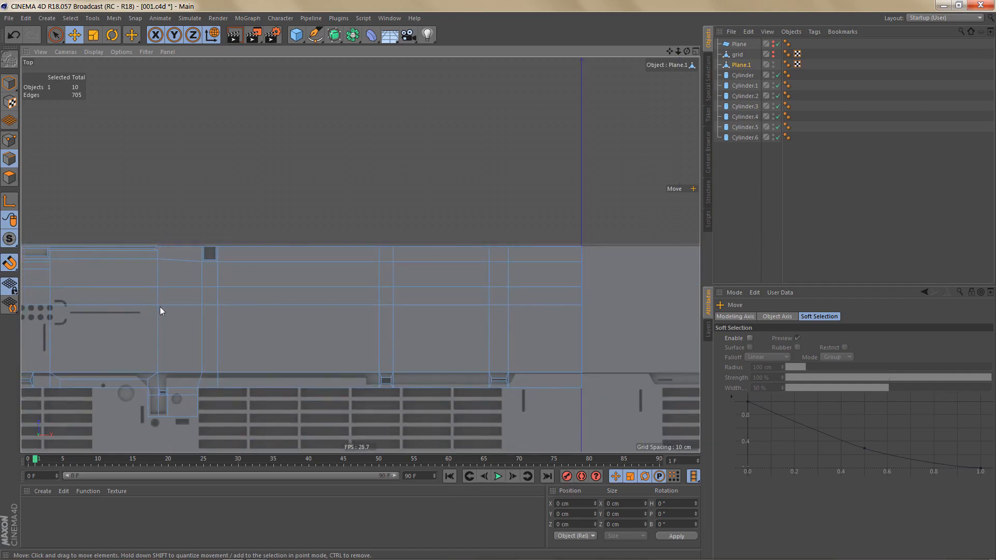
key("9")
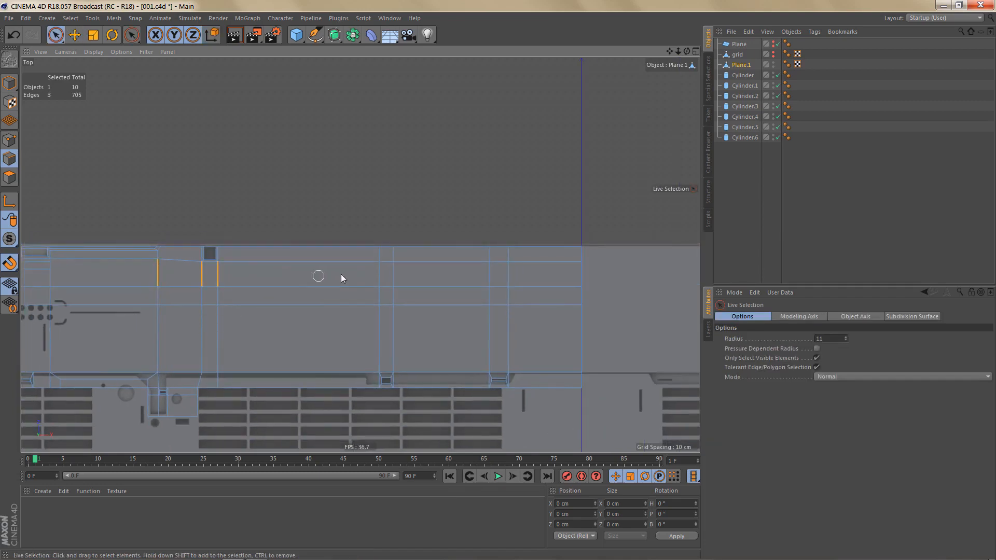
key("m")
key("f")
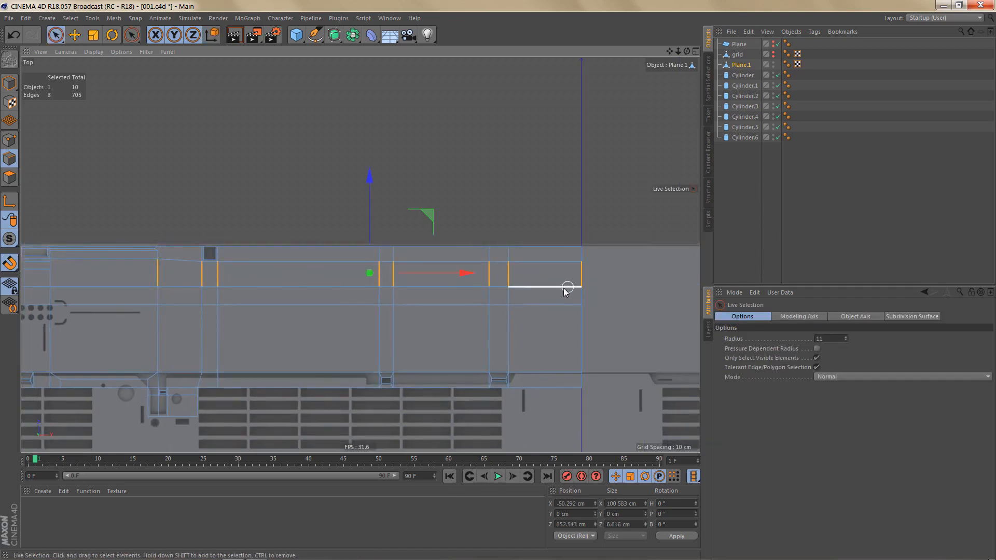
left_click(266, 319)
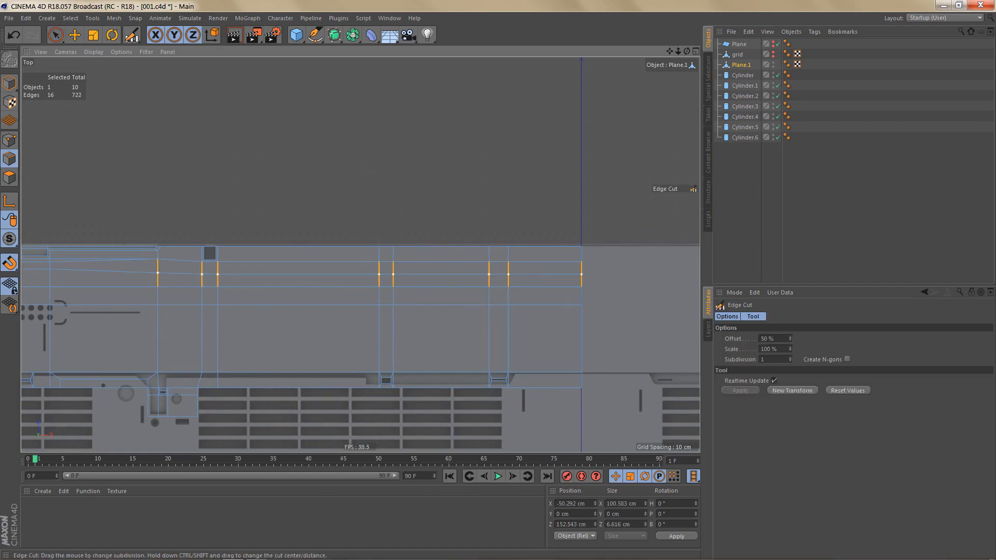
left_click_drag(266, 319, 277, 319)
Delete the three slanted edges in the upper strip between the vertical lines below the long shallow recess.
scroll(318, 296, "up", 10)
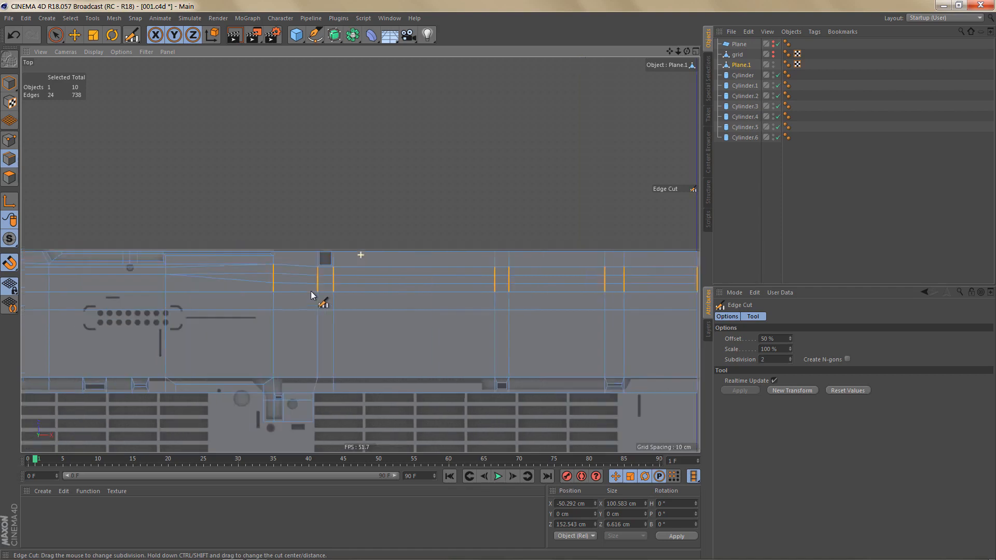
scroll(340, 269, "up", 3)
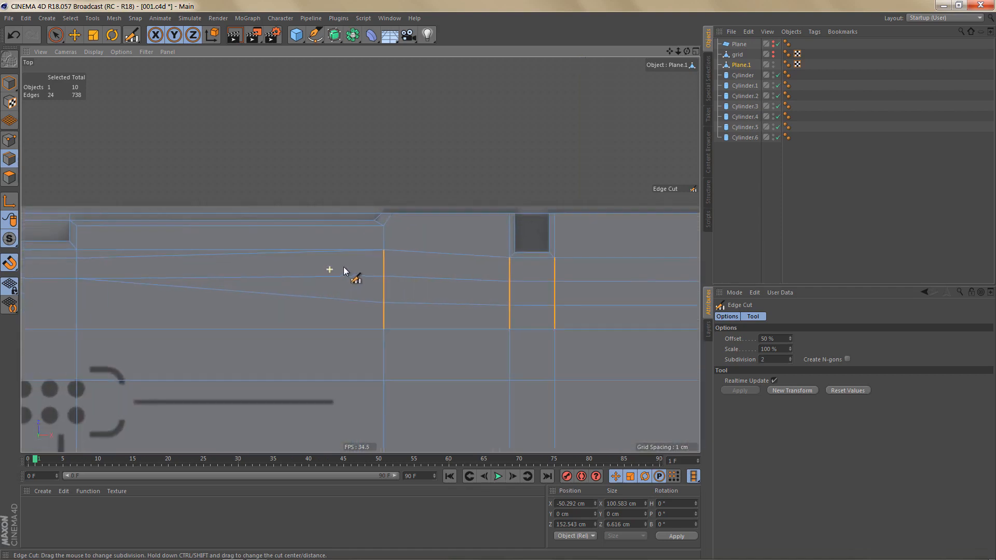
middle_click_drag(345, 290, 367, 293, "alt")
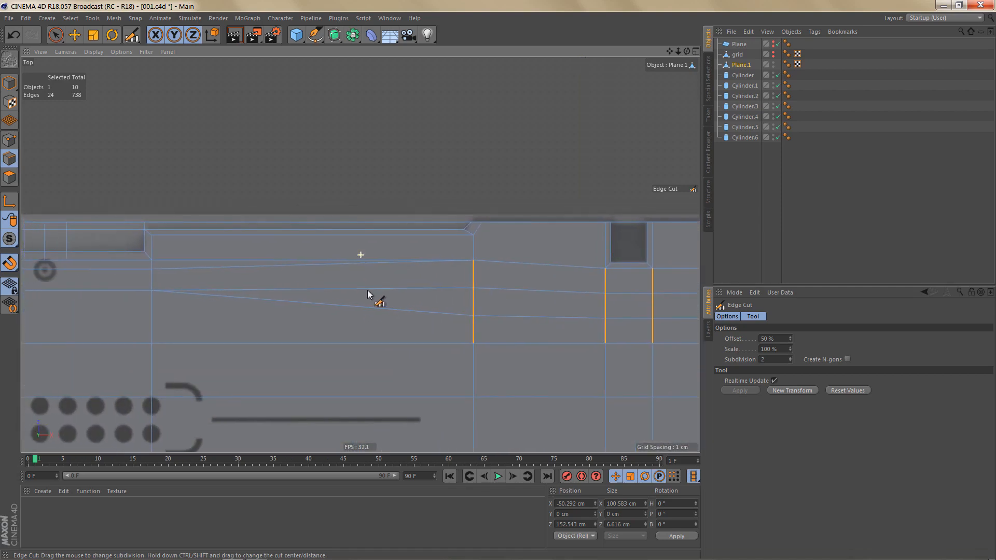
key("space")
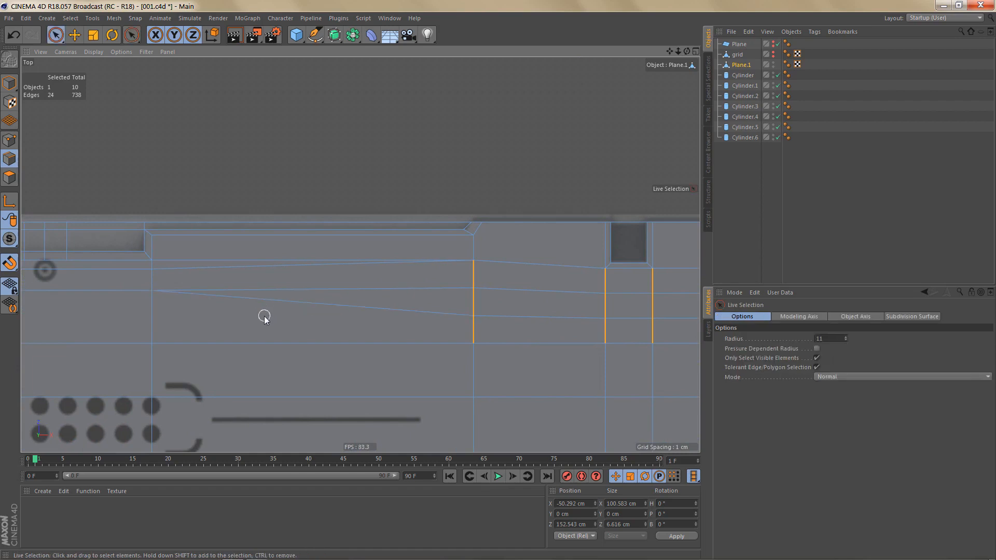
left_click_drag(246, 298, 230, 285)
key("Delete")
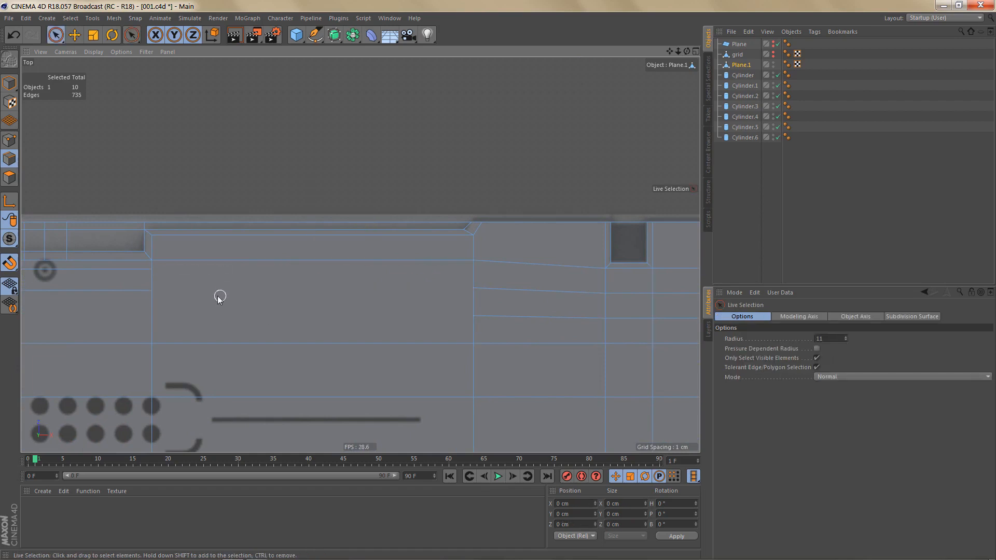
In point mode, connect the open edge-end points across the wide panel below the shallow recess to the matching points on its far side.
key("Return")
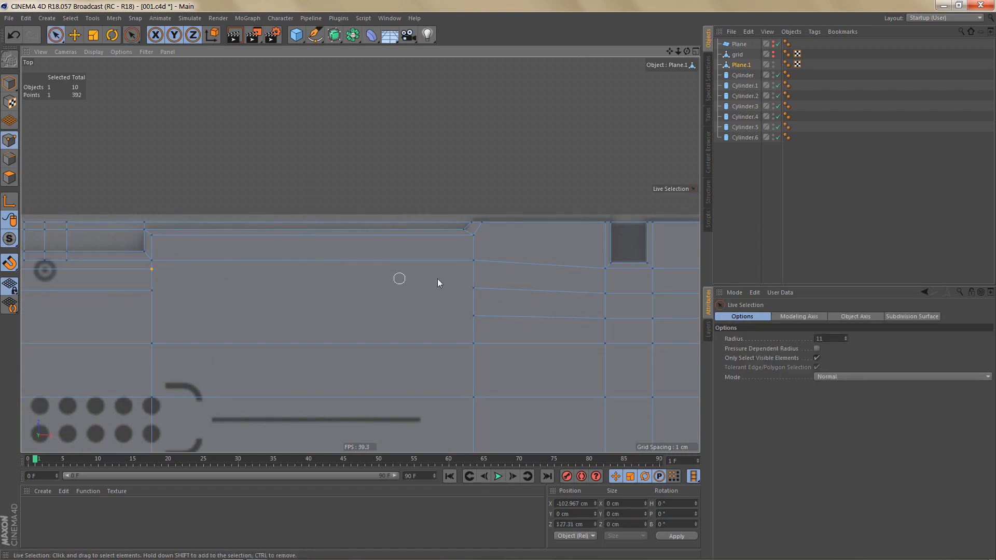
key("m")
key("m")
left_click(469, 318, "shift")
right_click_drag(362, 321, 331, 319, "alt")
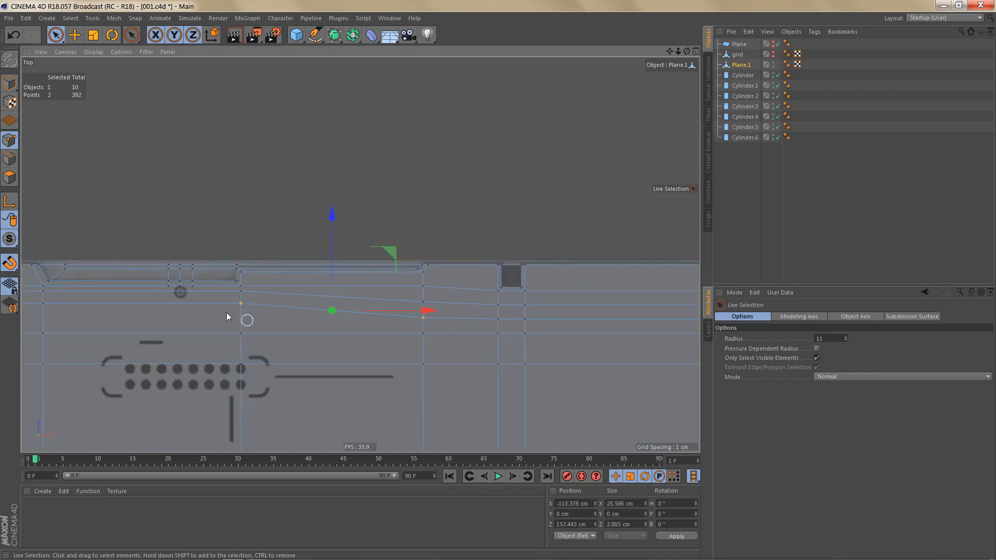
With Line Cut, extend the three vertical edges beside and through the screw hole below the long recess down to the second horizontal edge.
middle_click_drag(185, 311, 319, 289, "alt")
right_click_drag(319, 288, 367, 268, "alt")
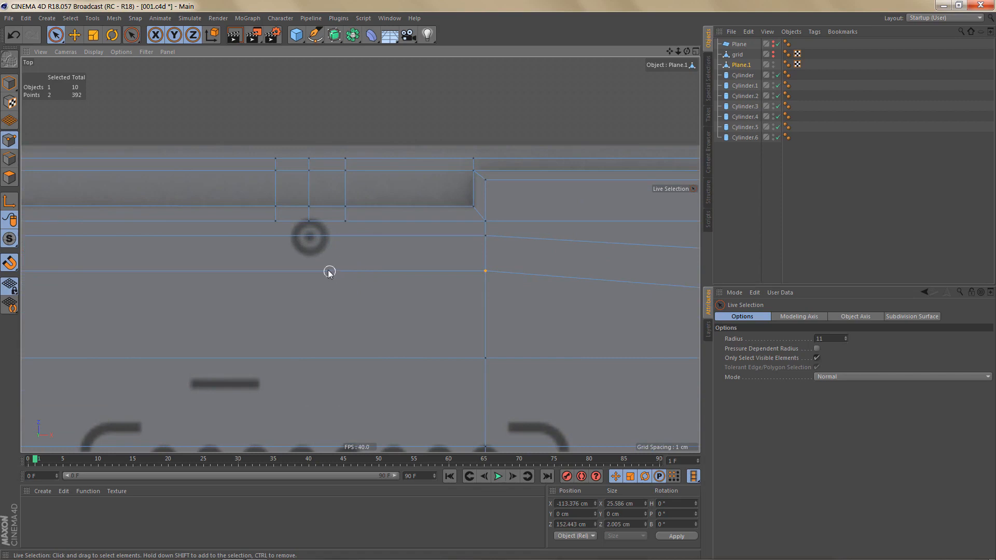
key("k")
key("k")
left_click(345, 221)
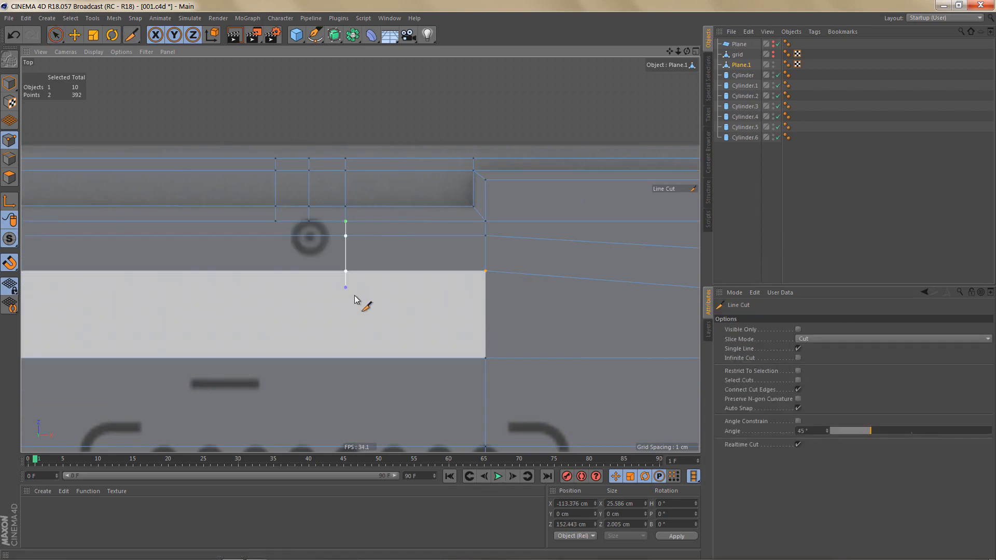
left_click(346, 302)
left_click(309, 222)
left_click(309, 284)
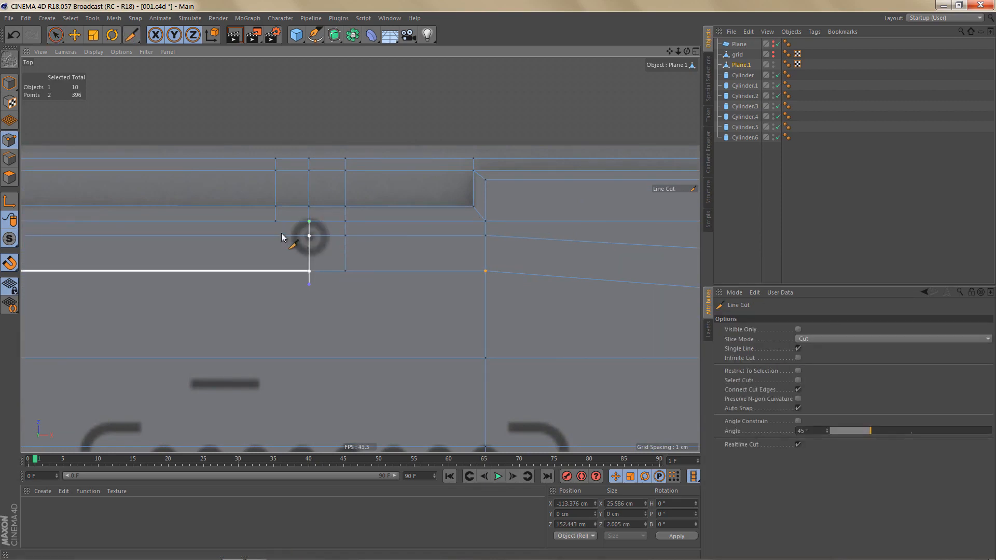
left_click(275, 221)
left_click(275, 279)
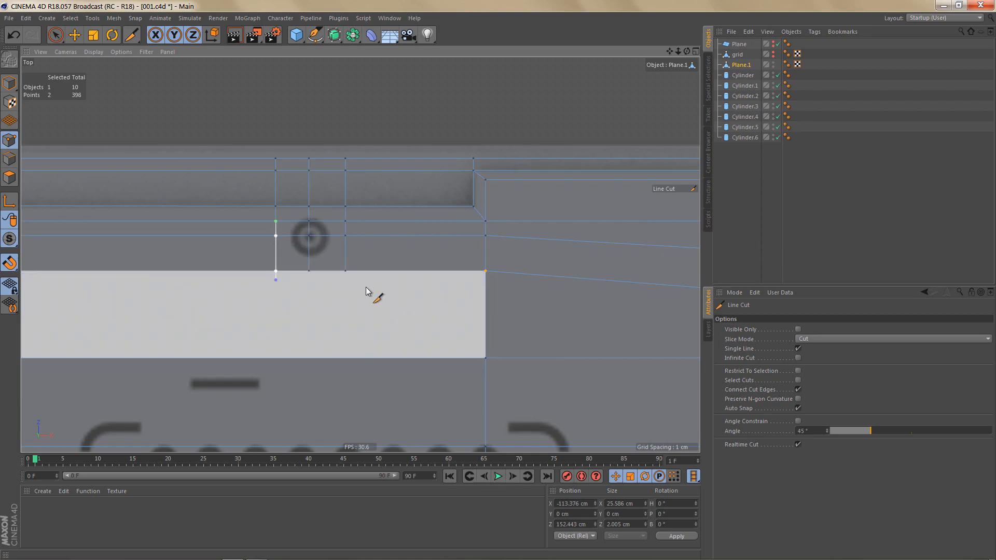
scroll(348, 260, "up", 1)
scroll(350, 257, "up", 2)
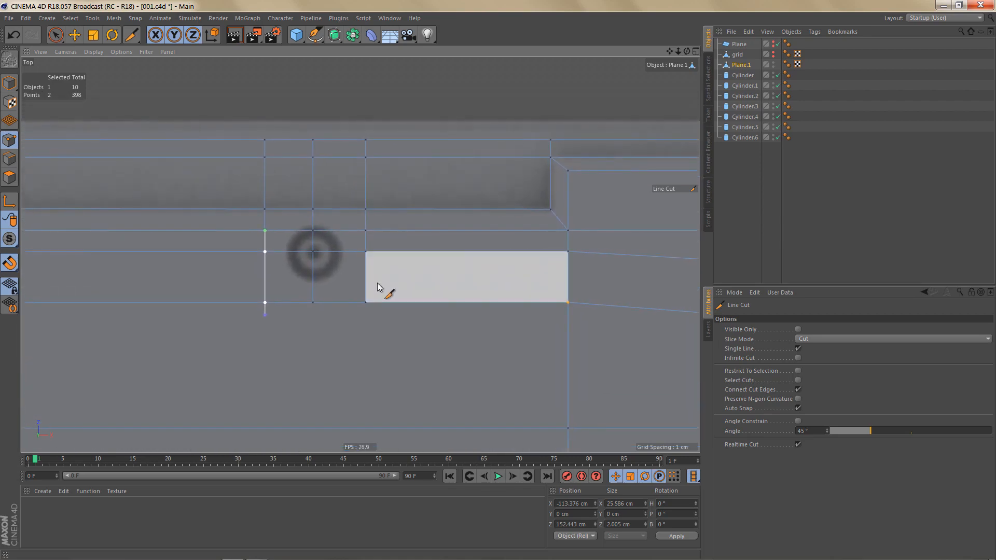
scroll(387, 287, "down", 4)
middle_click_drag(377, 284, 417, 306, "alt")
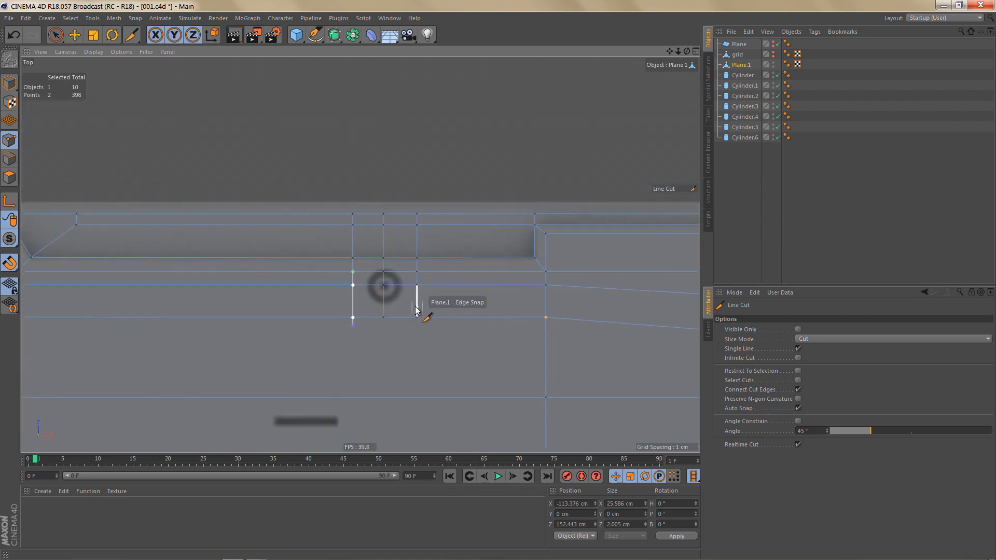
key("0")
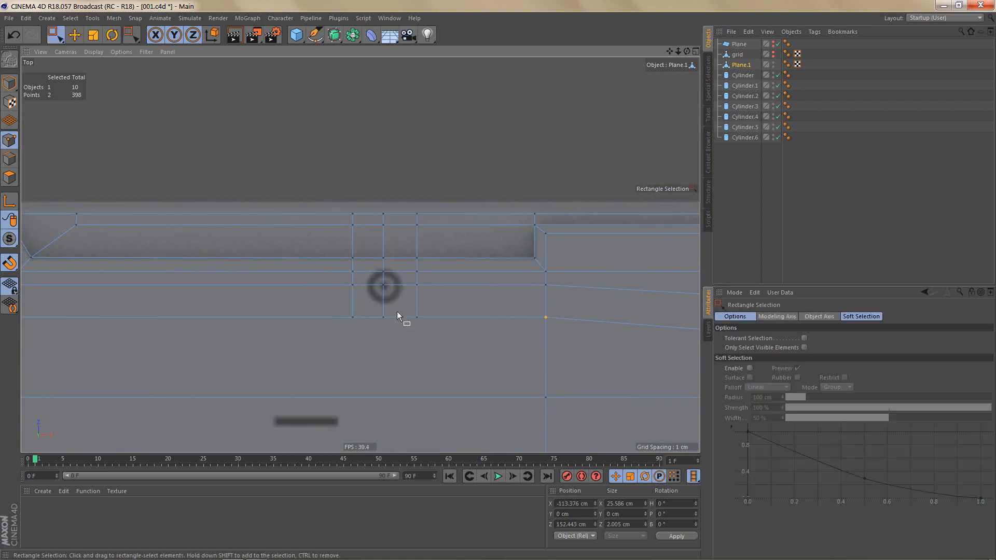
Select the row of five points just below the long recess and move it up closer to the recess's lower edge.
middle_click_drag(392, 308, 448, 317, "alt")
right_click_drag(436, 310, 420, 311, "alt")
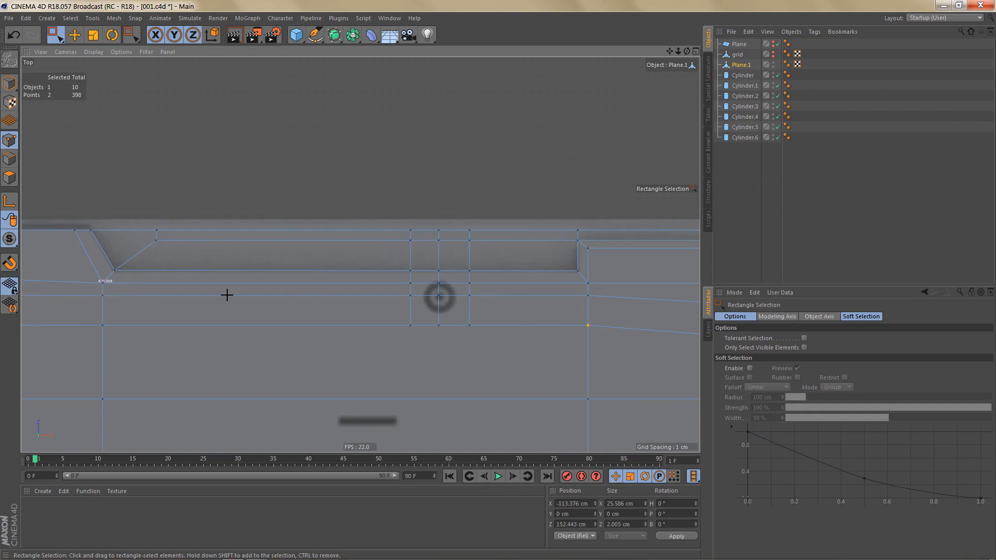
left_click_drag(227, 295, 604, 287)
right_click_drag(426, 287, 493, 279, "alt")
left_click_drag(245, 188, 257, 173)
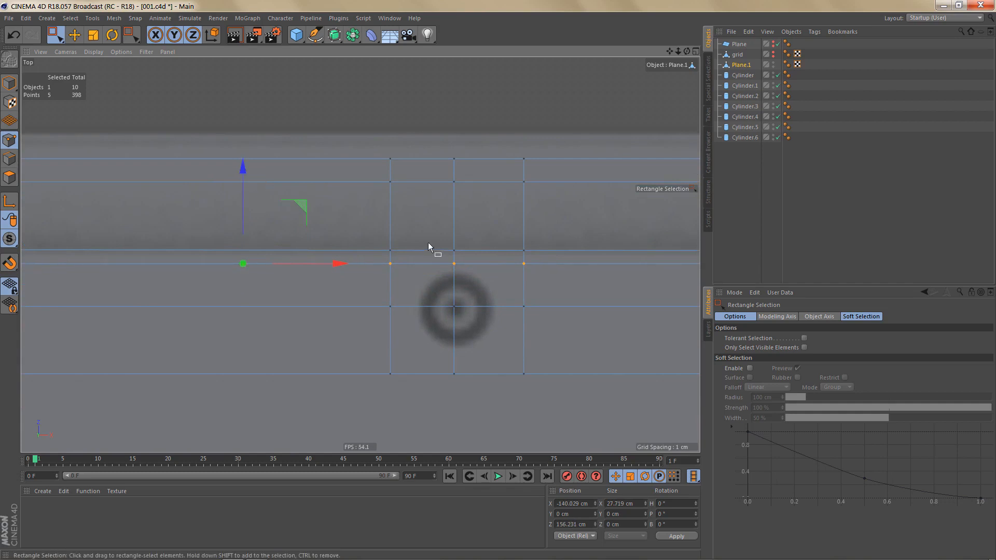
right_click_drag(436, 273, 392, 291, "alt")
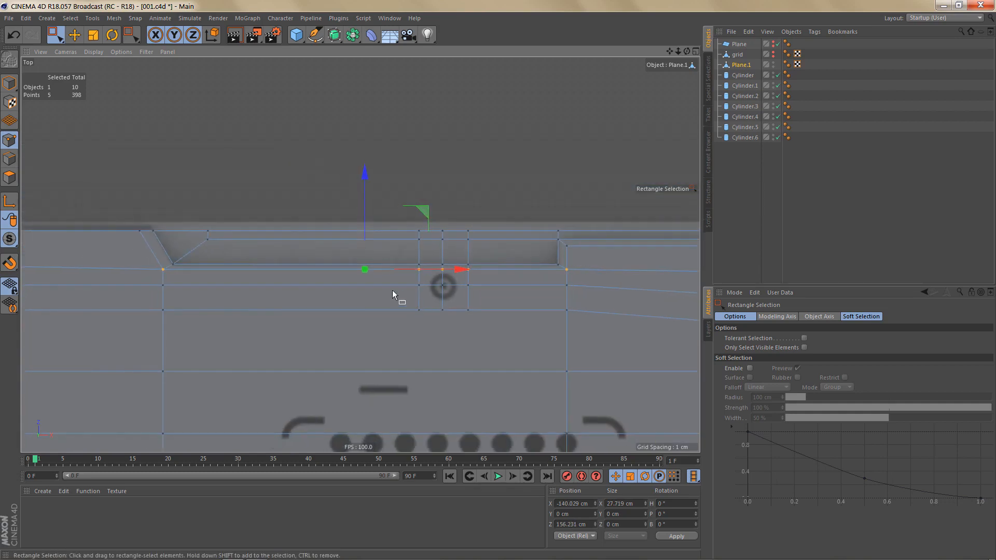
Duplicate Cylinder.5 and move the copy onto the screw hole below the long recess.
middle_click_drag(382, 289, 440, 282, "alt")
right_click_drag(432, 277, 372, 285, "alt")
left_click(752, 127)
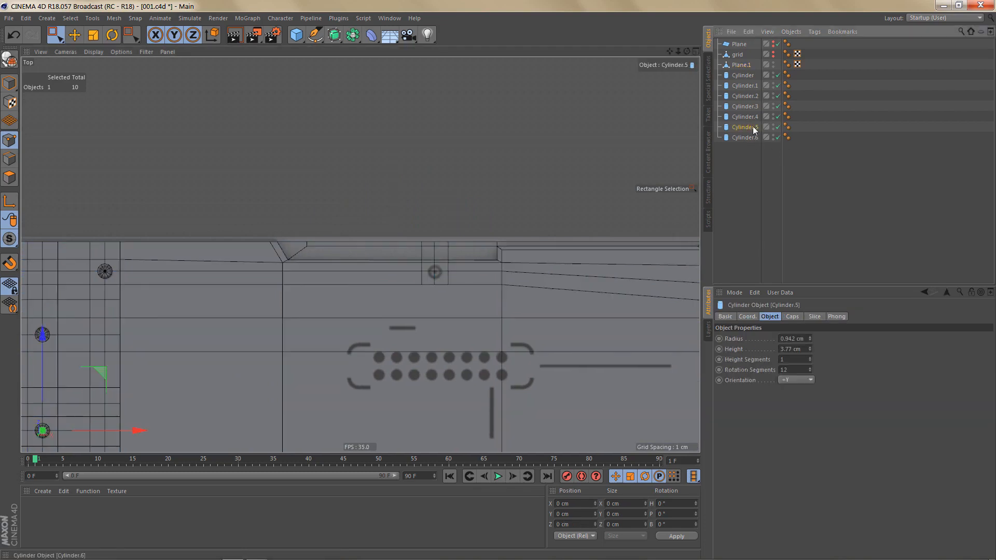
left_click_drag(750, 149, 749, 150, "ctrl")
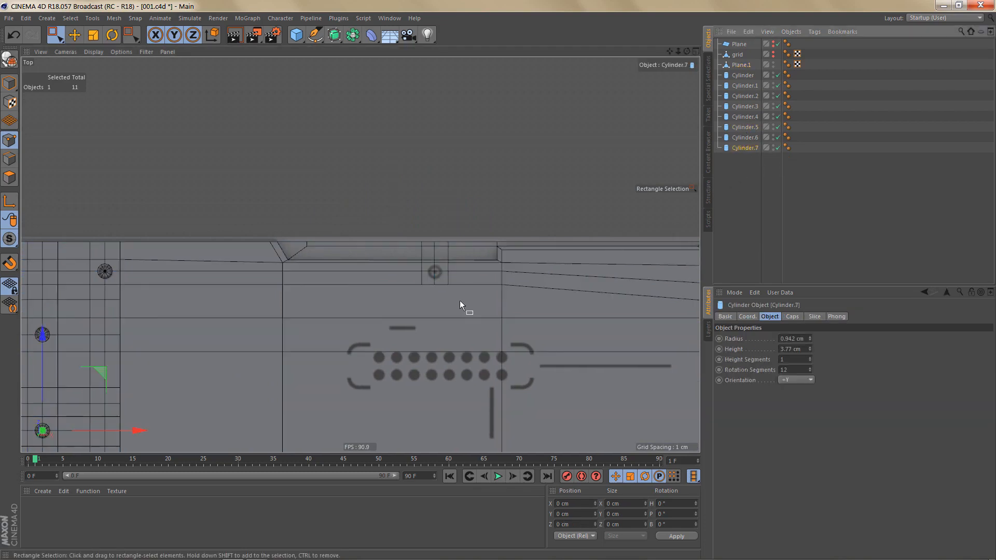
middle_click_drag(459, 300, 449, 289, "alt")
key("e")
left_click_drag(329, 283, 424, 276)
scroll(441, 267, "up", 8)
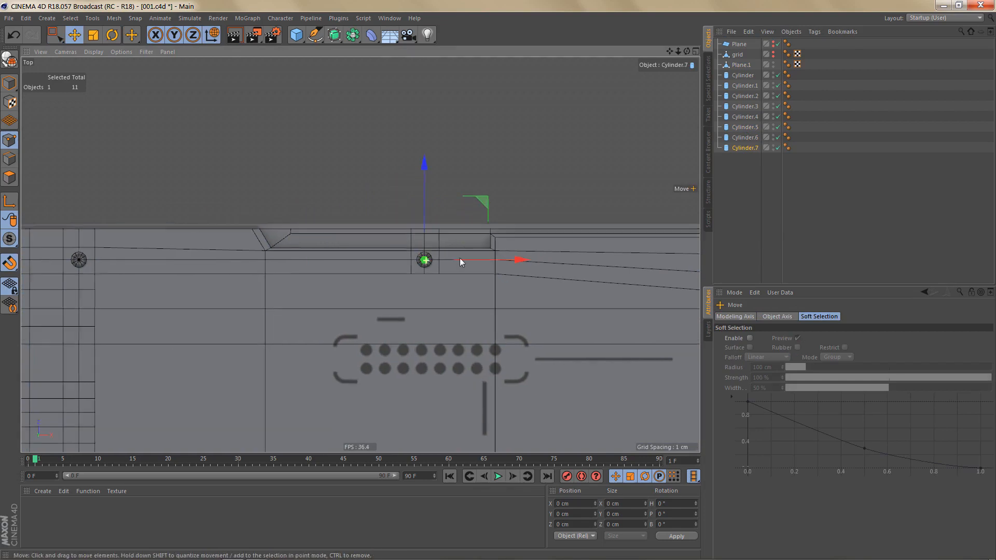
scroll(519, 243, "down", 5)
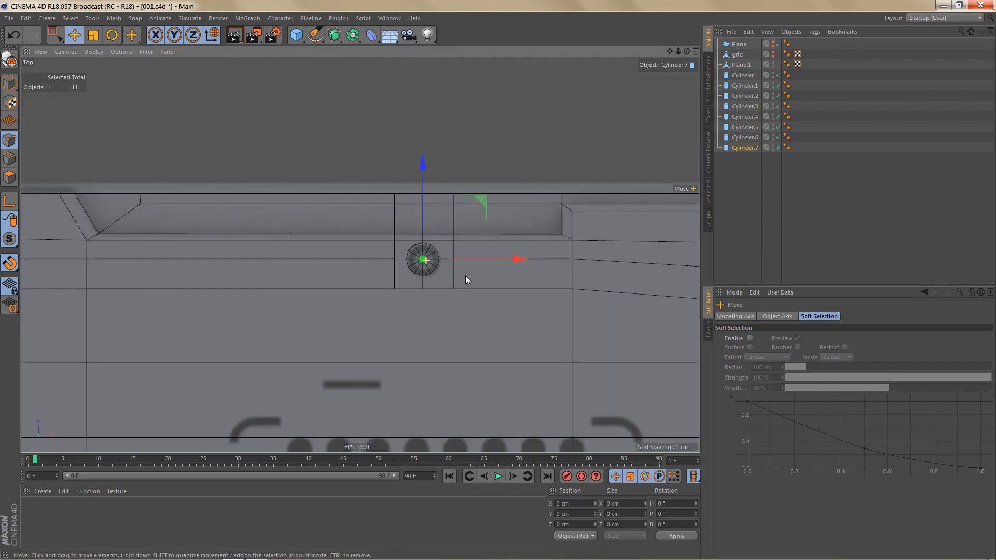
Select all eight cylinders and group them under one null.
scroll(516, 259, "down", 3)
scroll(468, 281, "down", 2)
scroll(406, 218, "down", 4)
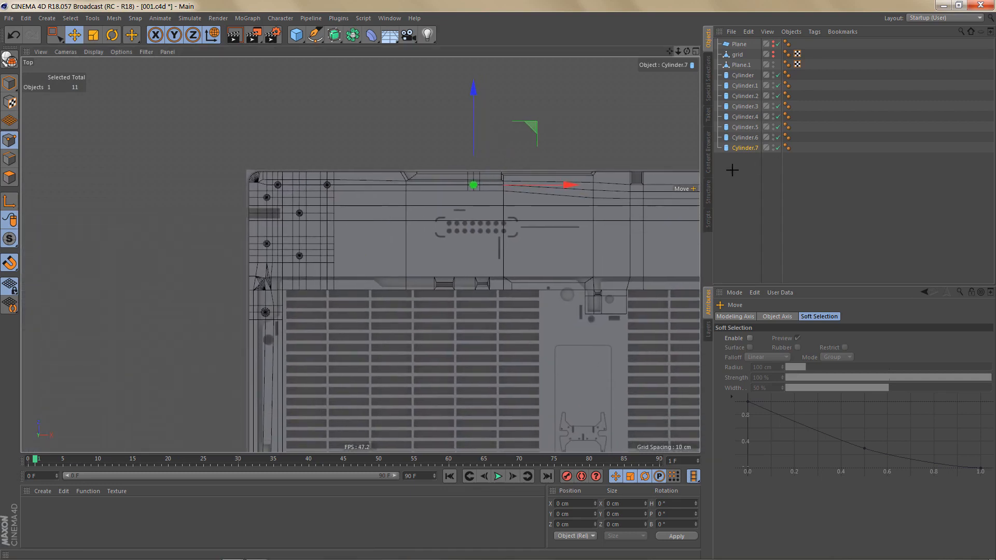
left_click_drag(729, 173, 749, 78)
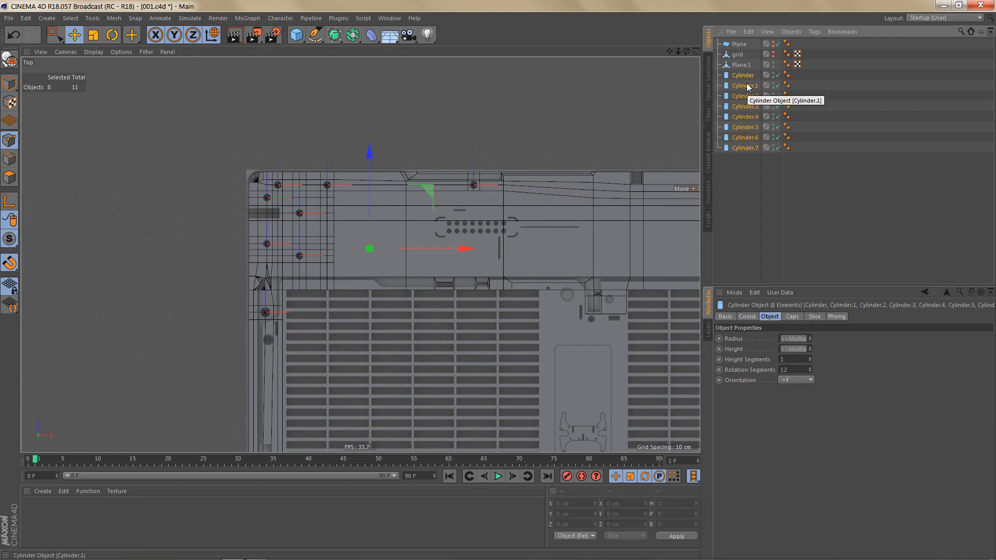
key("alt+g")
Create a Boole with Plane.1 as its first child and the cylinder group as its second.
left_click(735, 66)
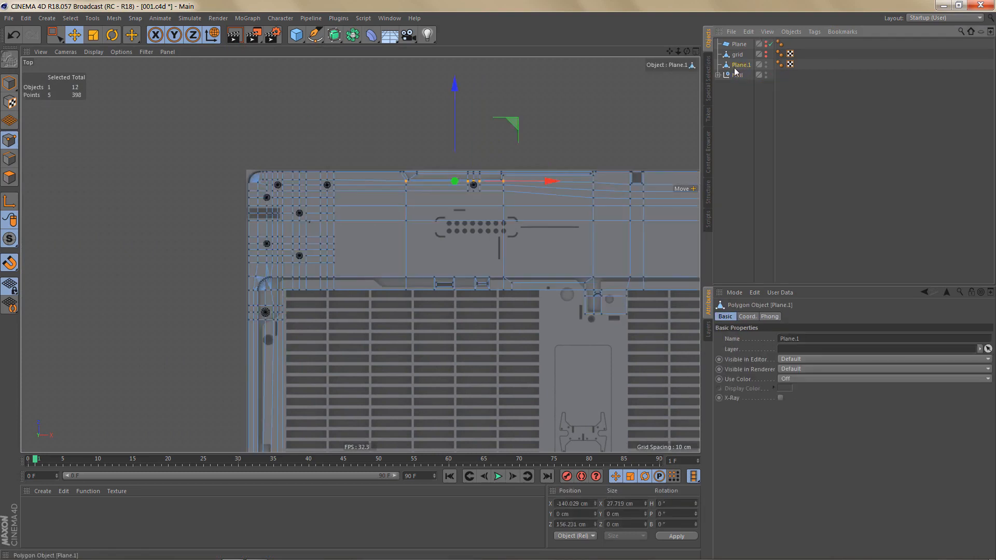
left_click_drag(353, 35, 553, 47)
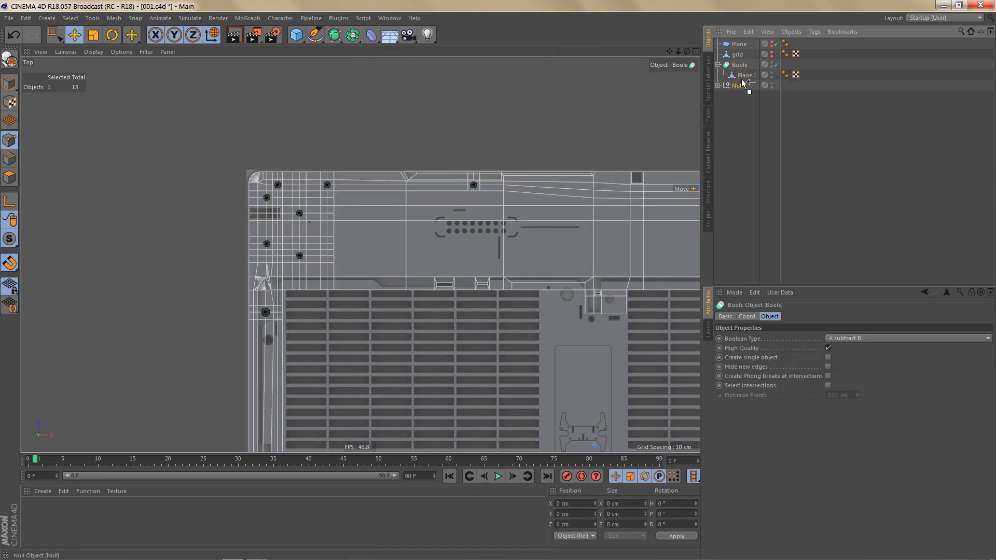
left_click_drag(743, 82, 743, 76)
scroll(362, 285, "up", 5)
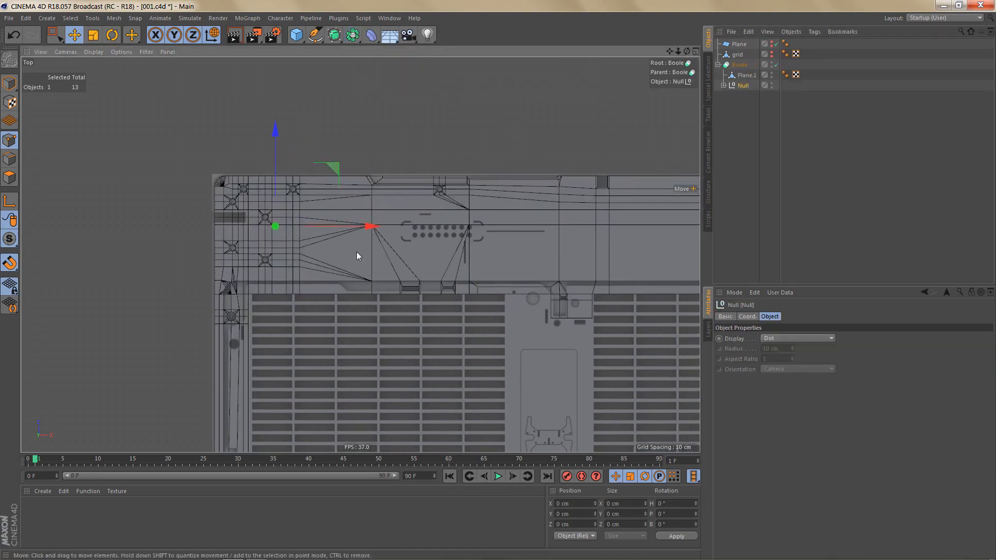
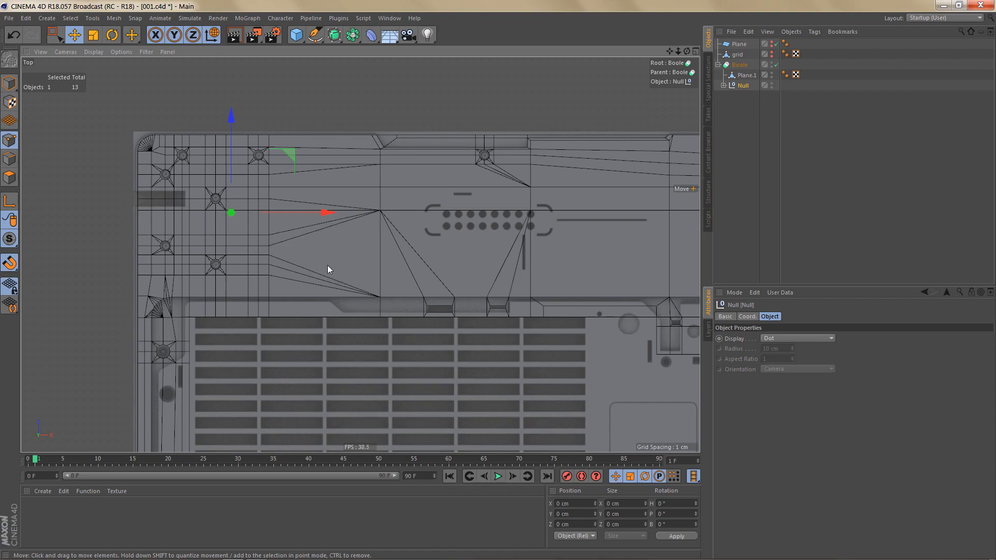
Enable Create single object and Hide new edges on the Boole.
left_click(739, 65)
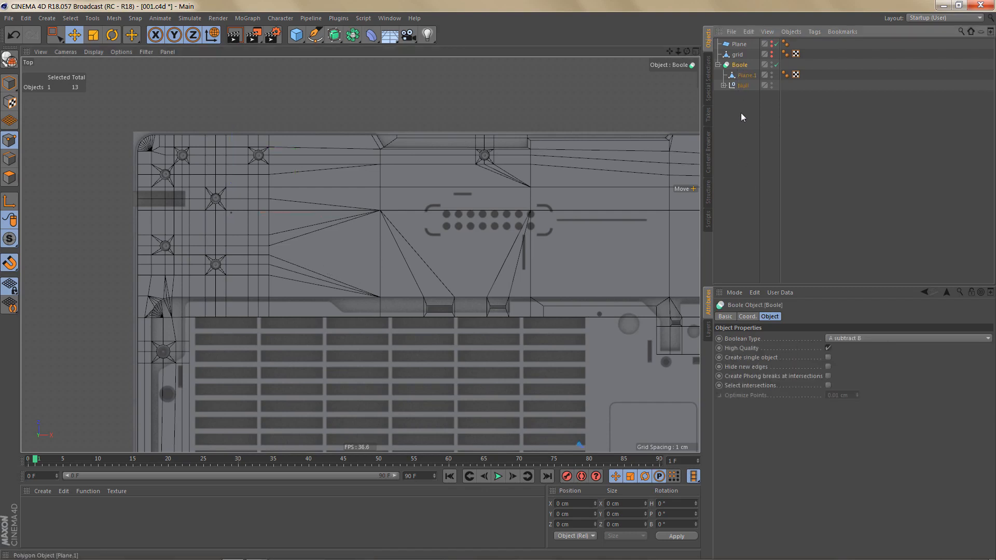
left_click(827, 357)
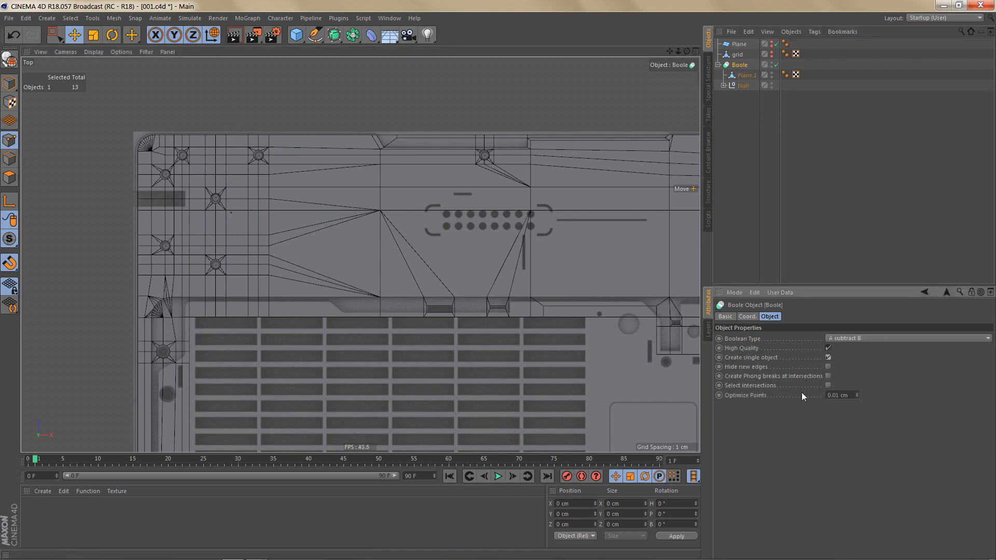
left_click(827, 367)
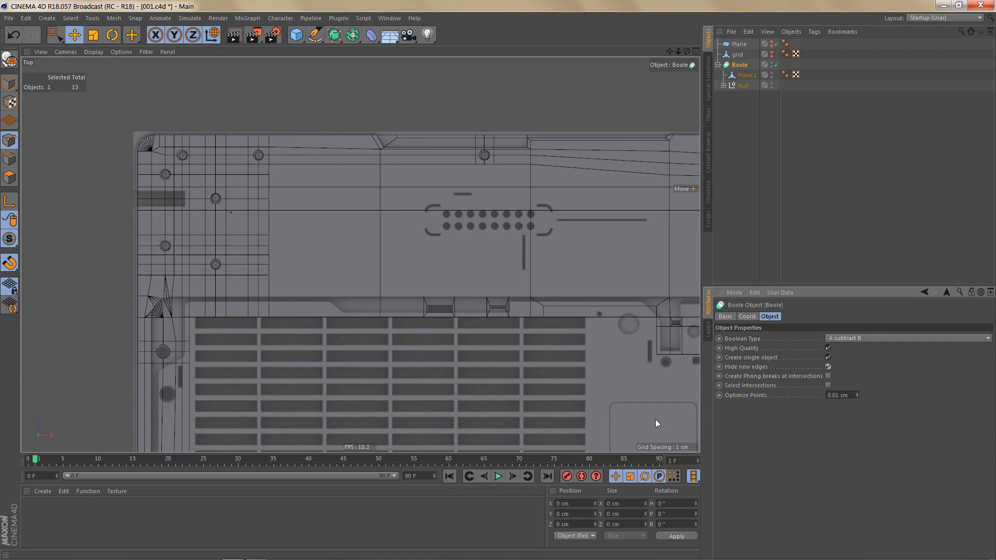
scroll(304, 245, "down", 1)
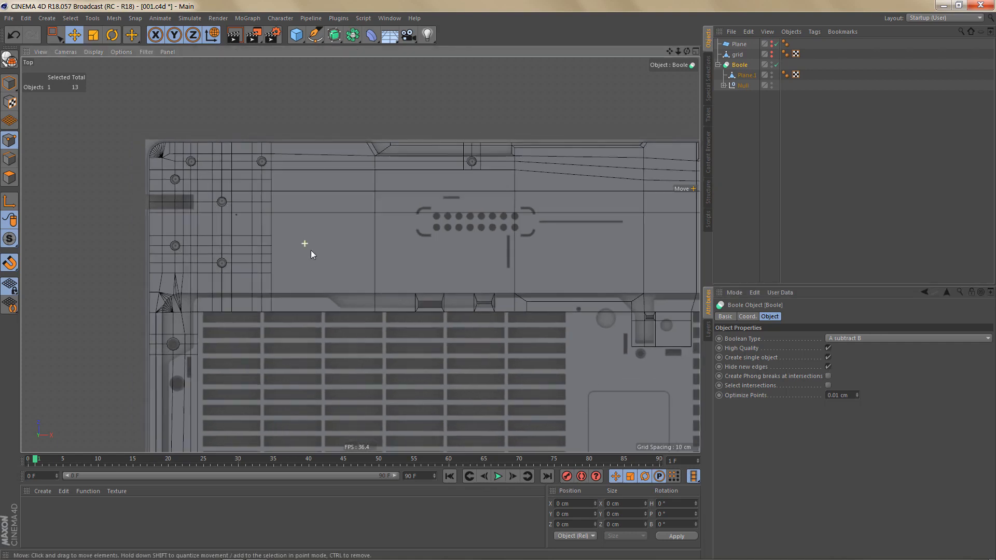
Duplicate the Boole, keep one as a hidden backup, and convert Boole.1 into an editable polygon object.
left_click(717, 64)
mouse_move(737, 66)
left_mouse_down("ctrl")
mouse_move(756, 67)
mouse_move(741, 50)
left_mouse_up("ctrl")
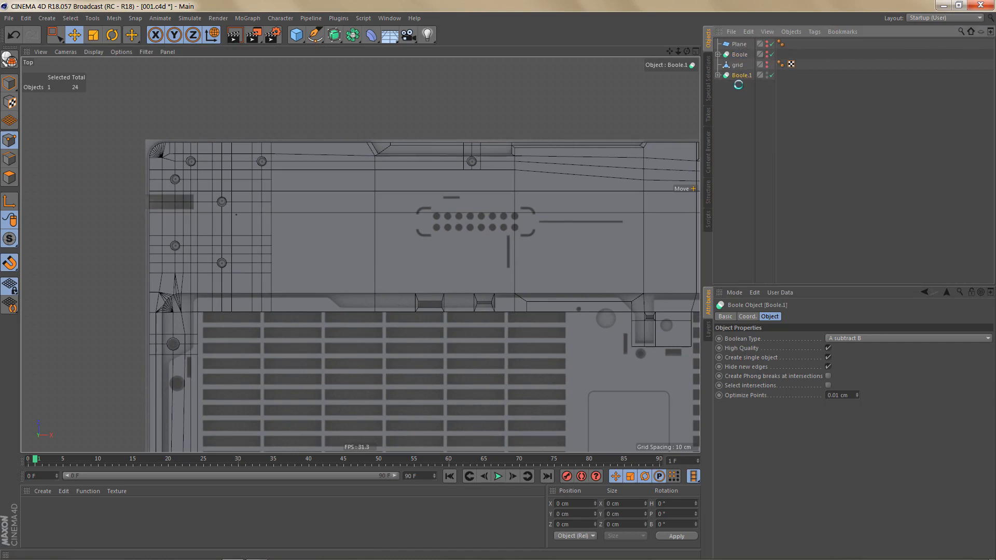
key("c")
scroll(318, 271, "down", 3)
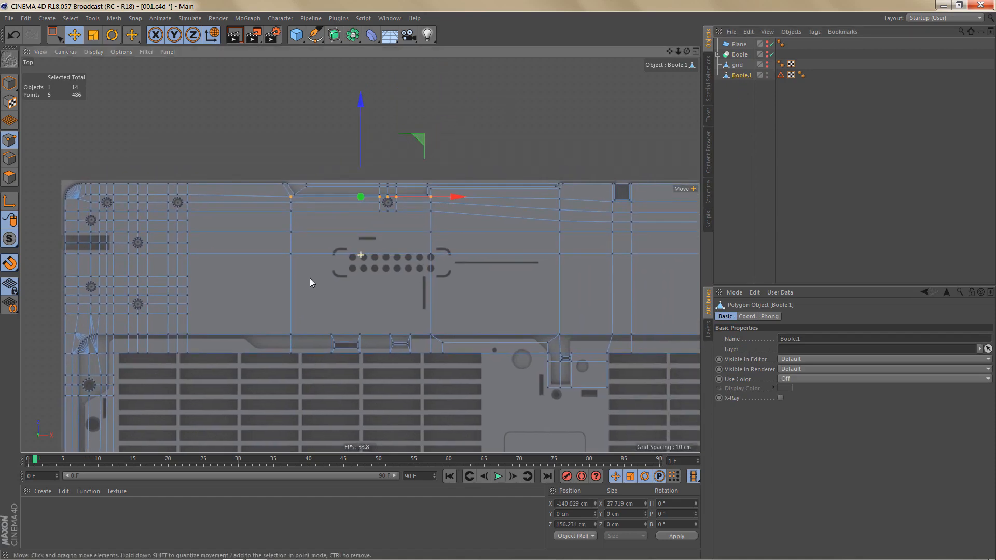
In the perspective view, fill the screw hole below the long recess with Close Polygon Hole.
middle_click(326, 251)
middle_click(223, 193)
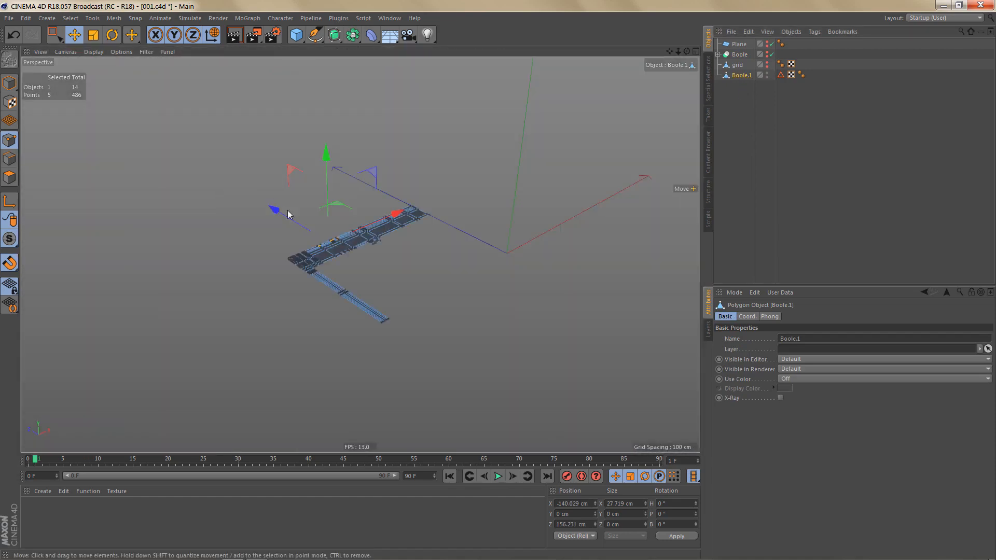
scroll(433, 226, "up", 6)
left_click_drag(433, 228, 438, 290, "alt")
middle_click_drag(420, 272, 528, 220, "alt")
right_click_drag(381, 262, 402, 285, "alt")
middle_click_drag(456, 252, 521, 210, "alt")
key("m")
key("d")
right_click_drag(447, 209, 484, 190, "alt")
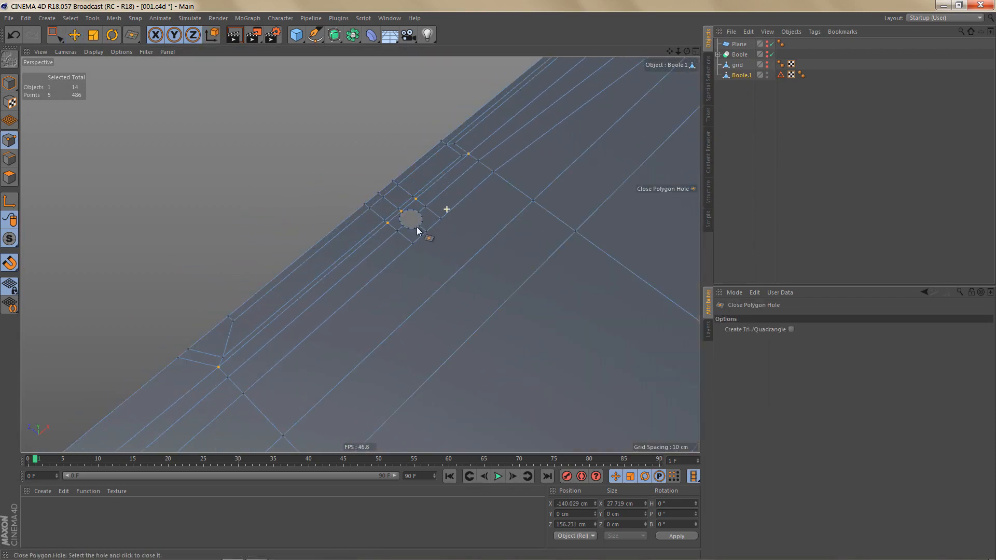
left_click(412, 227)
Fill the screw holes in the densely gridded corner and the hole on the narrow arm with Close Polygon Hole.
right_click_drag(467, 230, 397, 299, "alt")
middle_click_drag(460, 251, 539, 182, "alt")
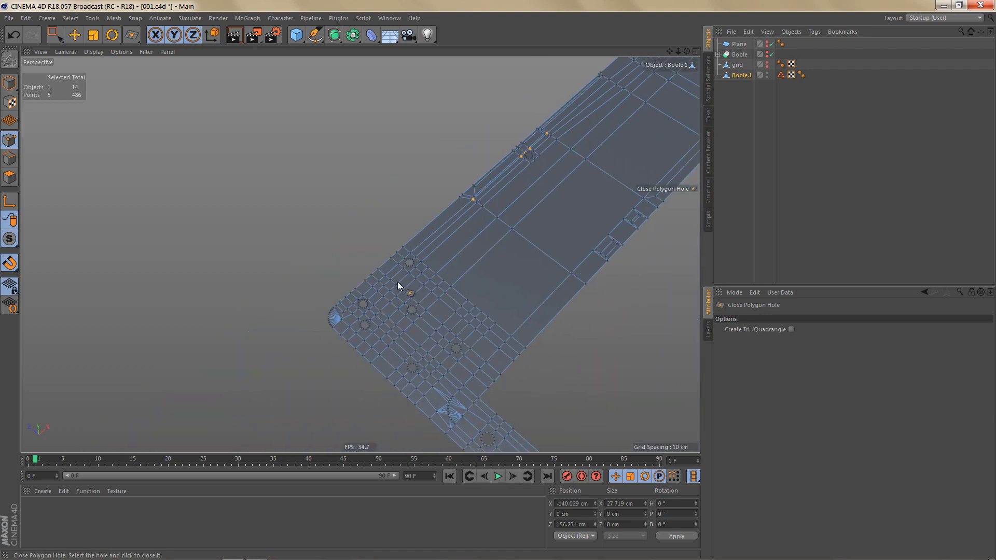
right_click_drag(400, 281, 457, 250, "alt")
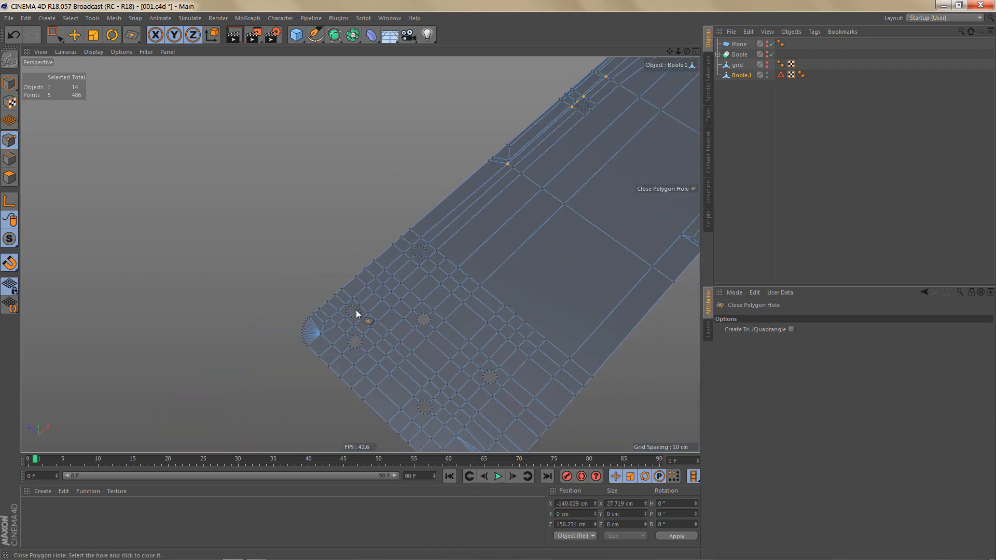
right_click_drag(418, 346, 444, 344, "alt")
middle_click_drag(444, 344, 410, 278, "alt")
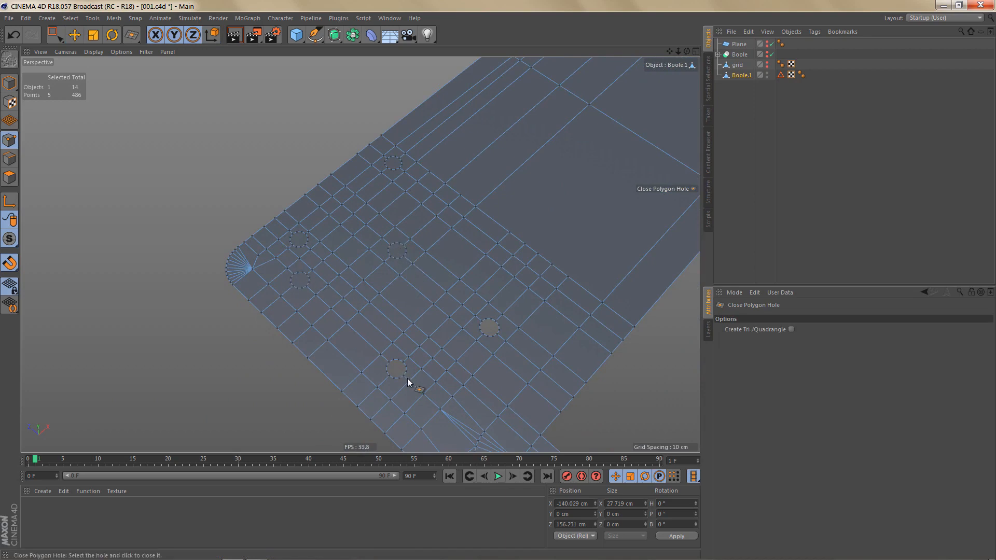
right_click_drag(475, 338, 438, 336, "alt")
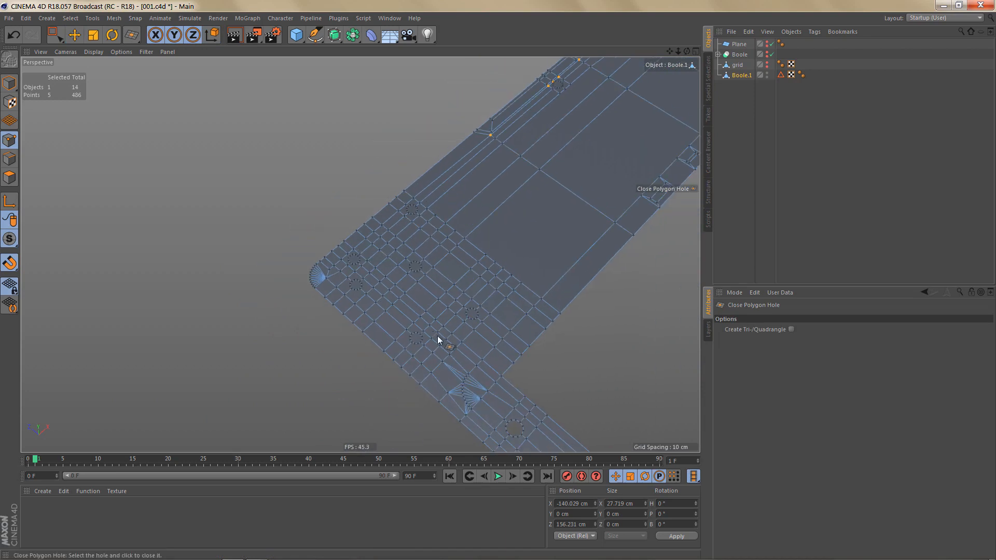
middle_click_drag(432, 338, 363, 259, "alt")
right_click_drag(446, 360, 478, 351, "alt")
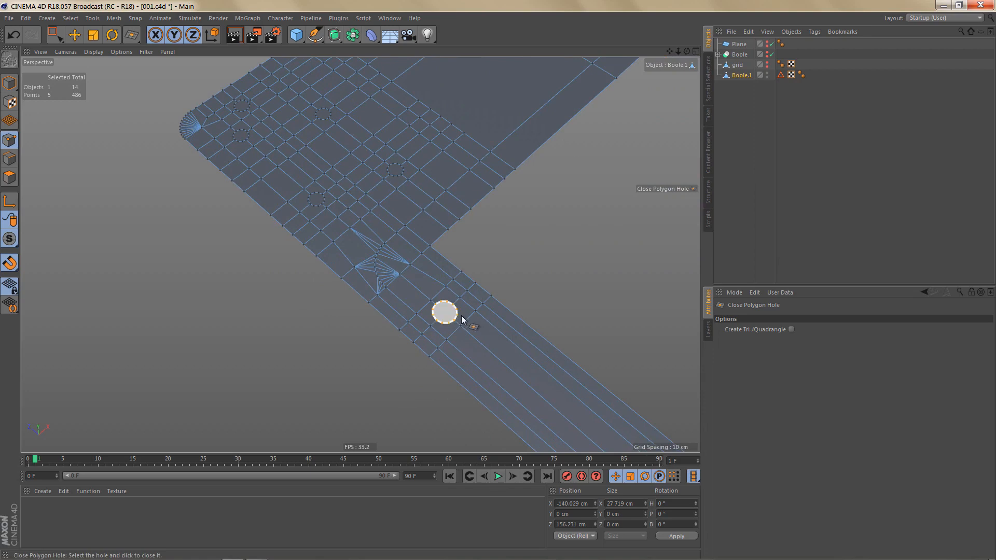
left_click(456, 316)
middle_click_drag(468, 338, 436, 376, "alt")
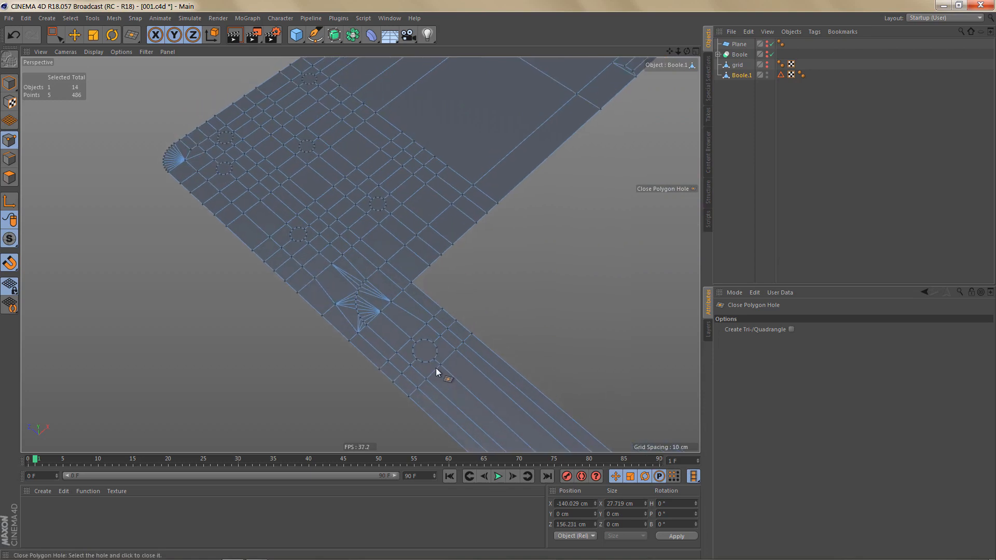
With Live Selection in polygon mode, select the circular cap on the narrow arm and the corner section's two nearest caps.
key("s")
key("l")
scroll(449, 343, "up", 2)
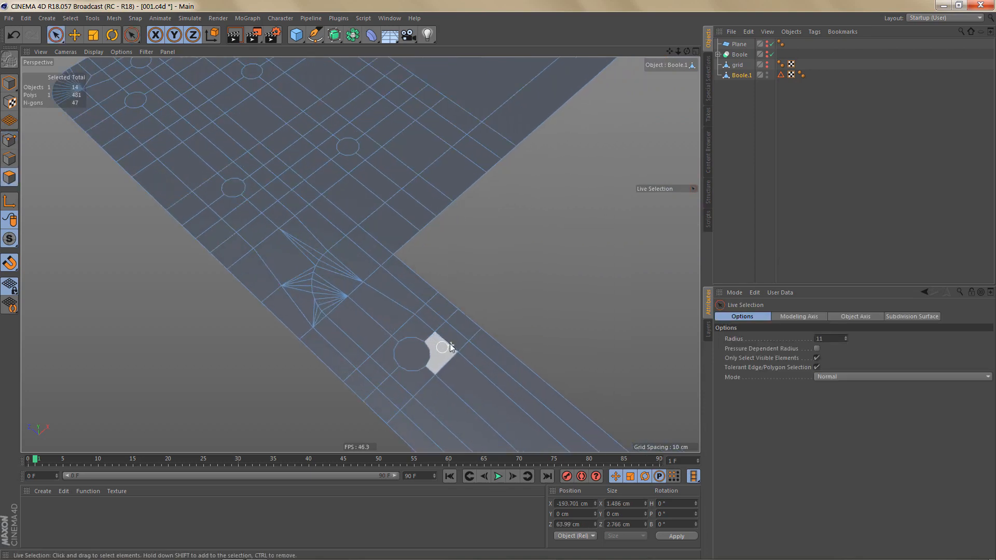
middle_click(550, 284)
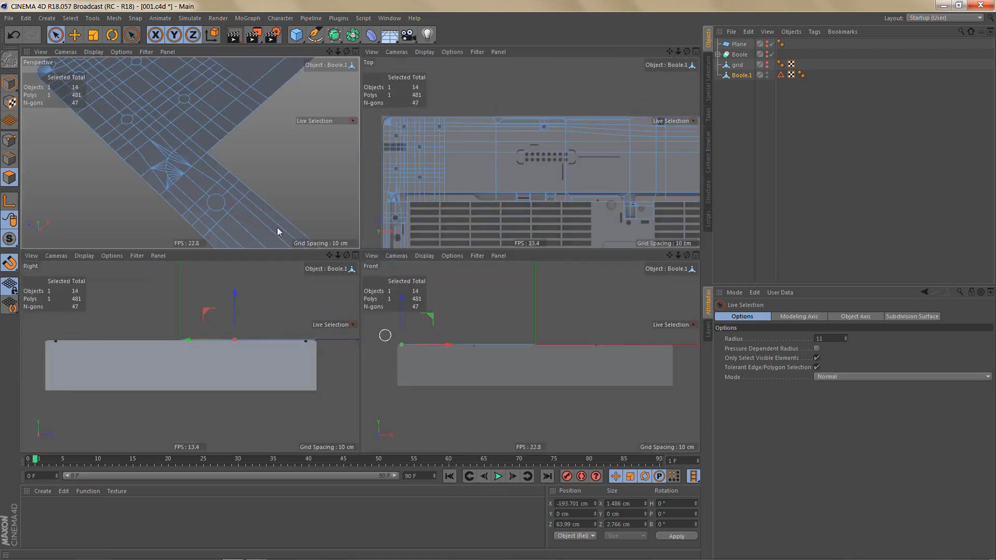
middle_click(302, 233)
middle_click_drag(365, 240, 415, 267, "alt")
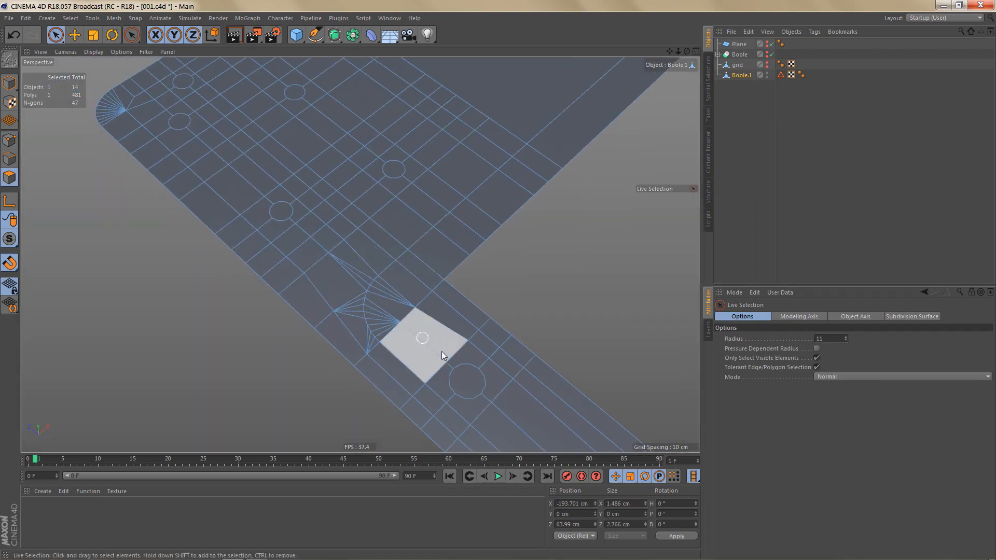
left_click(461, 374)
scroll(271, 207, "up", 2)
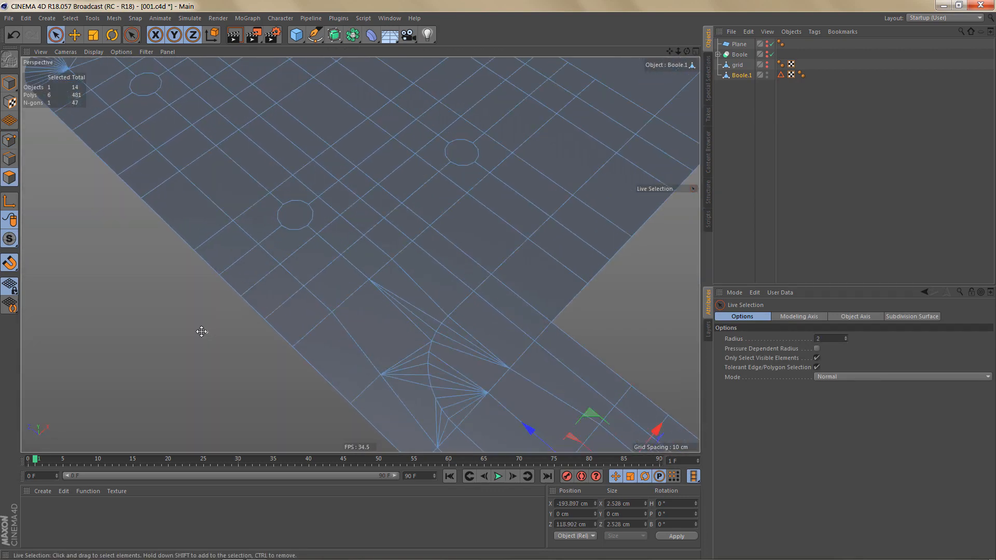
left_click(293, 225, "shift")
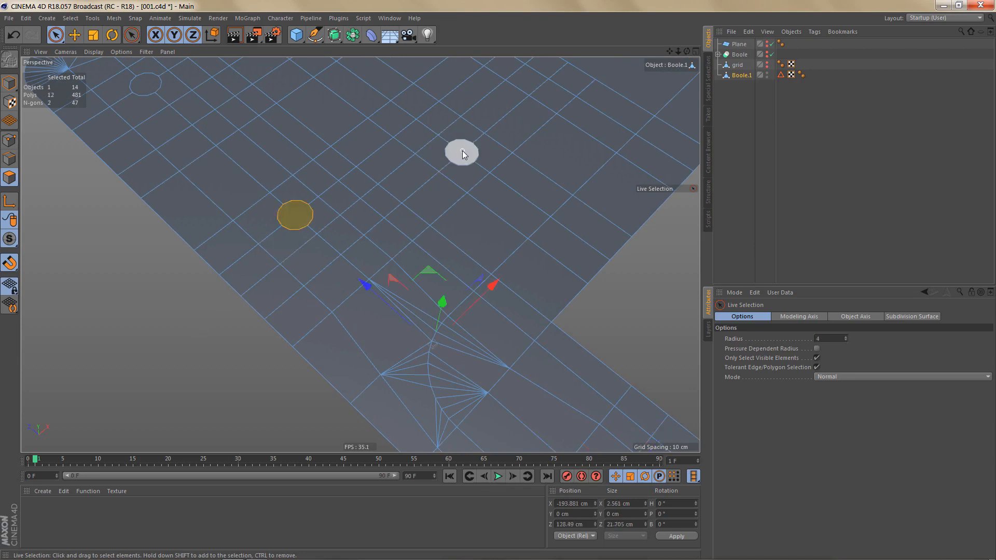
left_click(461, 152, "shift")
Add the other five circular caps to the selection and apply Extrude Inner to all eight with a 0.66 cm offset.
scroll(434, 284, "down", 2)
middle_click_drag(433, 281, 452, 332, "alt")
scroll(378, 188, "up", 2)
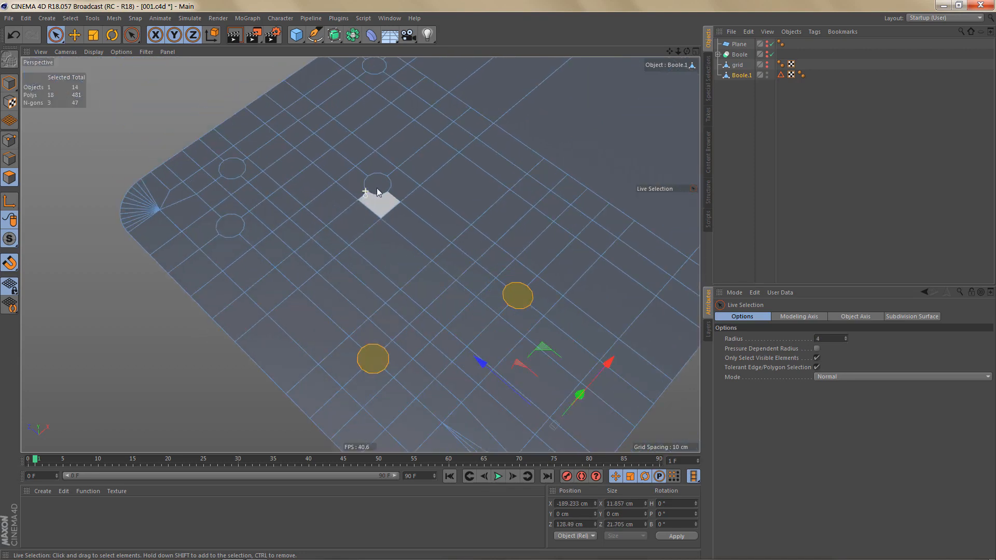
left_click(381, 186, "shift")
left_click(232, 225, "shift")
left_click(231, 169, "shift")
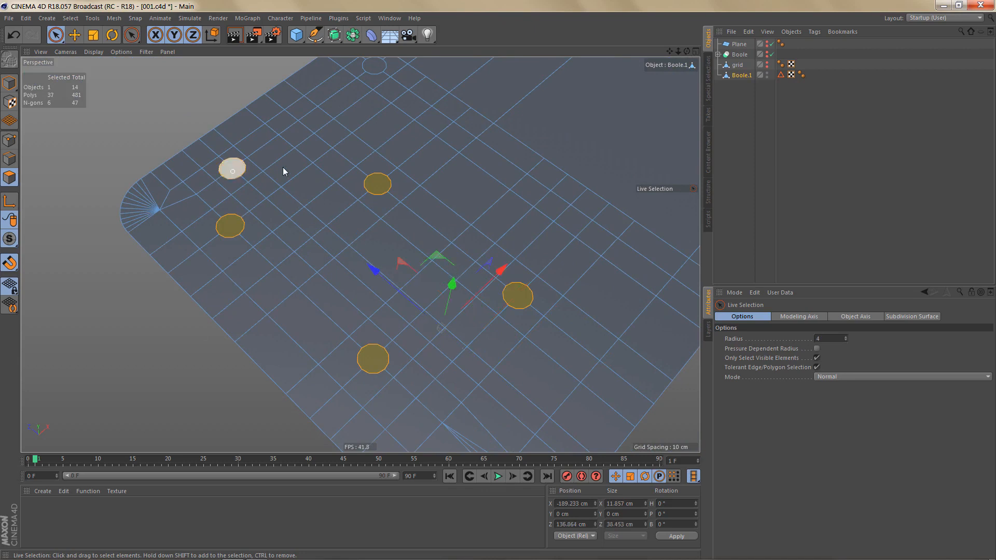
middle_click_drag(441, 175, 229, 456, "alt")
left_click(364, 158, "shift")
scroll(471, 161, "up", 2)
left_click(489, 151, "shift")
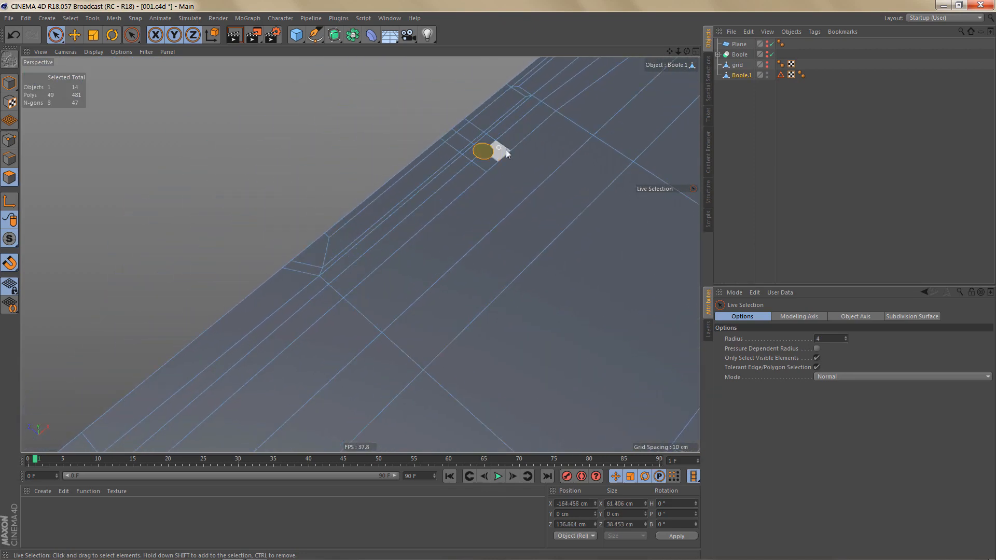
key("i")
left_click(802, 397)
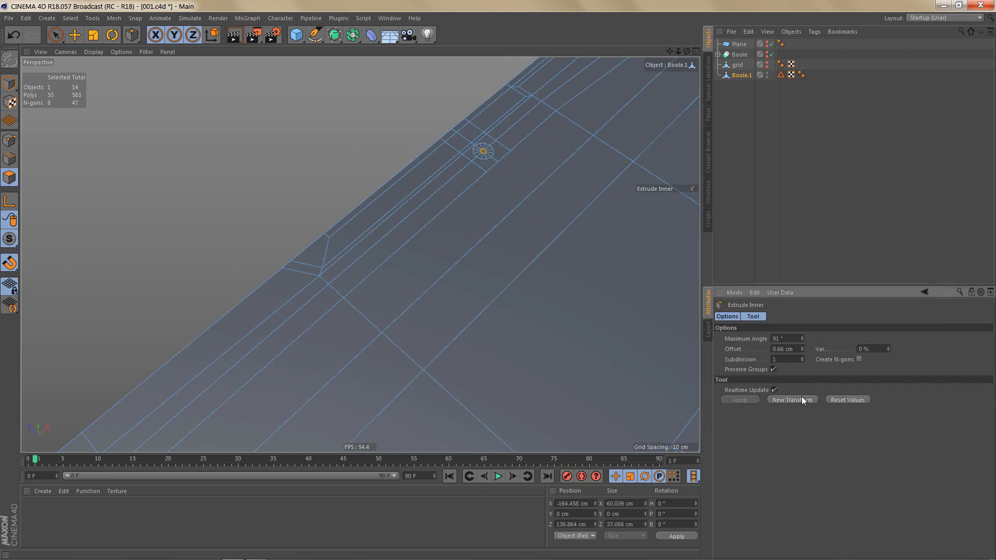
In point mode and the top view, weld the inner ring of the screw hole below the long recess into its centre point.
left_click(9, 140)
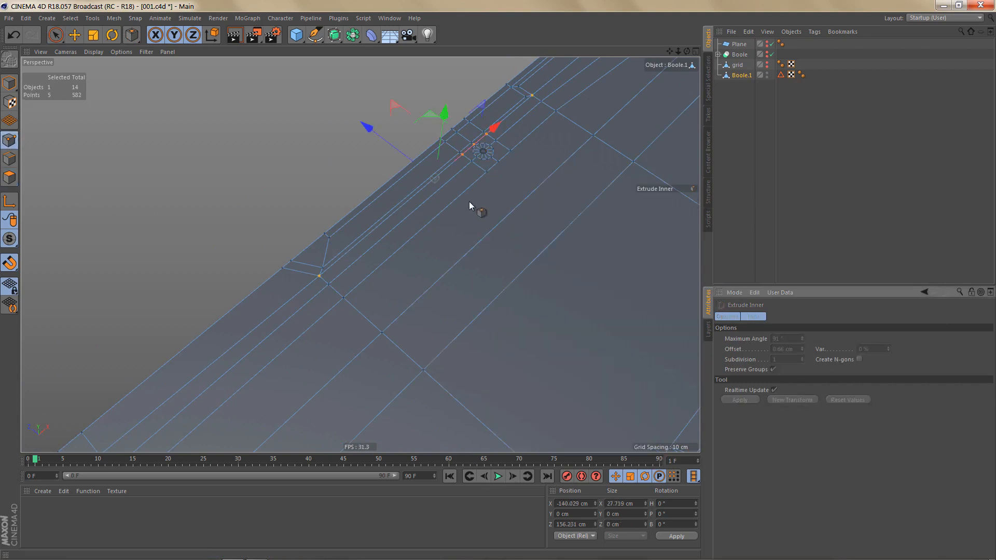
middle_click(472, 207)
middle_click(543, 145)
scroll(467, 241, "up", 3)
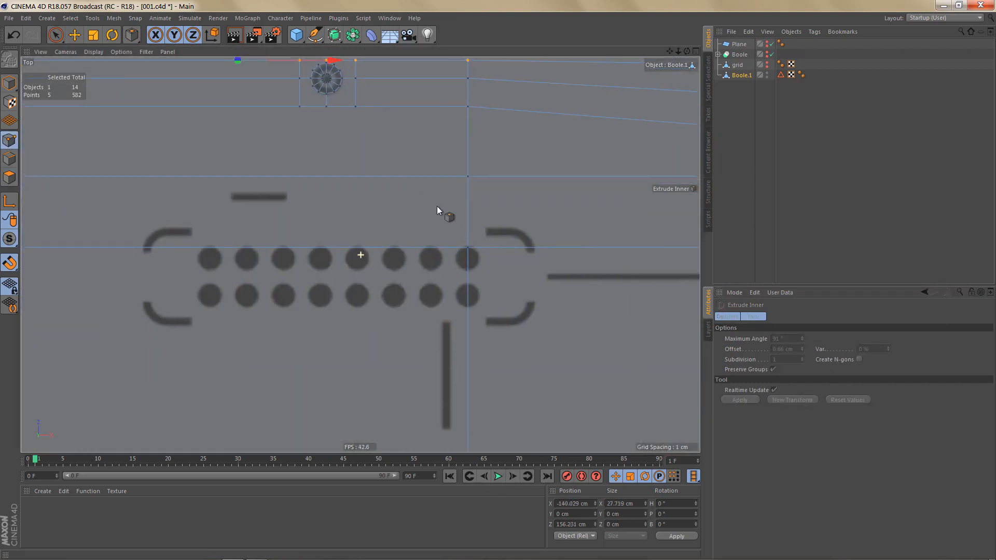
scroll(437, 206, "up", 3)
scroll(441, 220, "up", 2)
right_click_drag(442, 221, 444, 221, "alt")
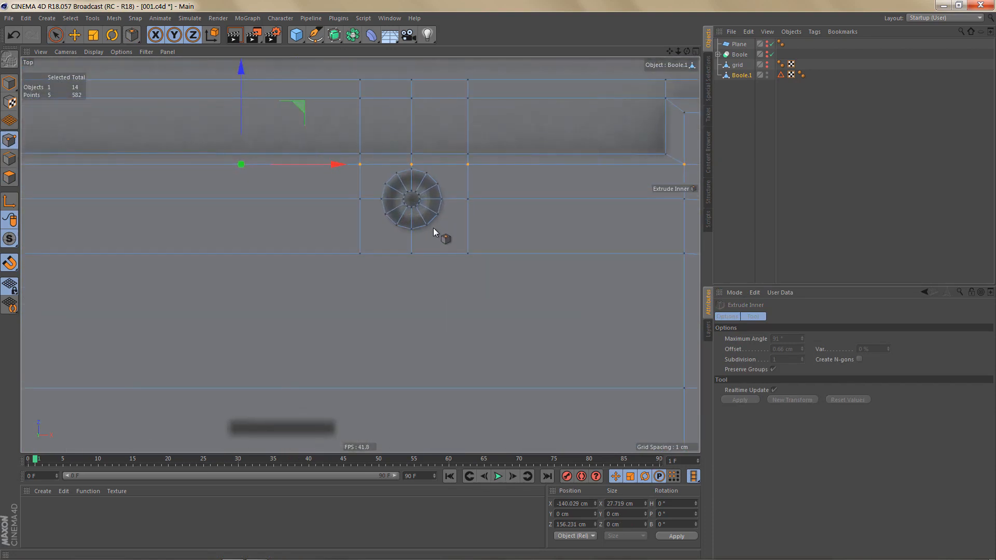
key("0")
left_click_drag(396, 185, 426, 211)
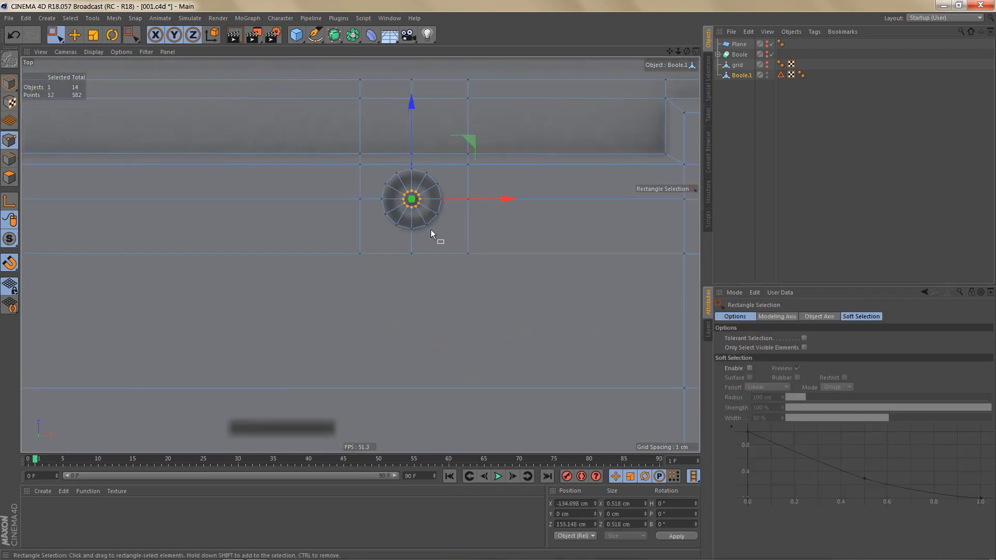
key("m")
key("q")
left_click(440, 240)
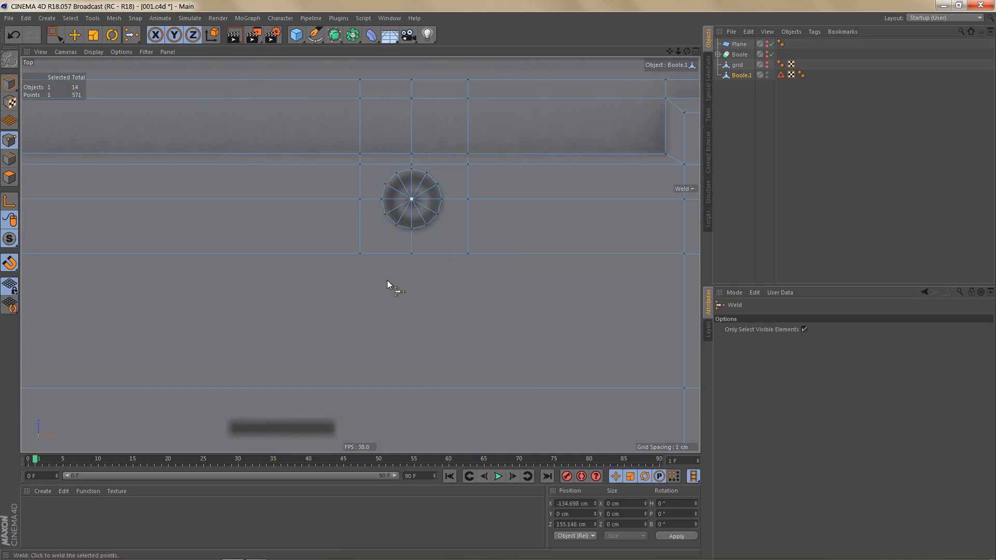
Connect the diagonal rim points of the screw hole below the recess to the four corners of the surrounding grid cells.
middle_click_drag(420, 239, 432, 270, "alt")
right_click_drag(417, 230, 426, 231, "alt")
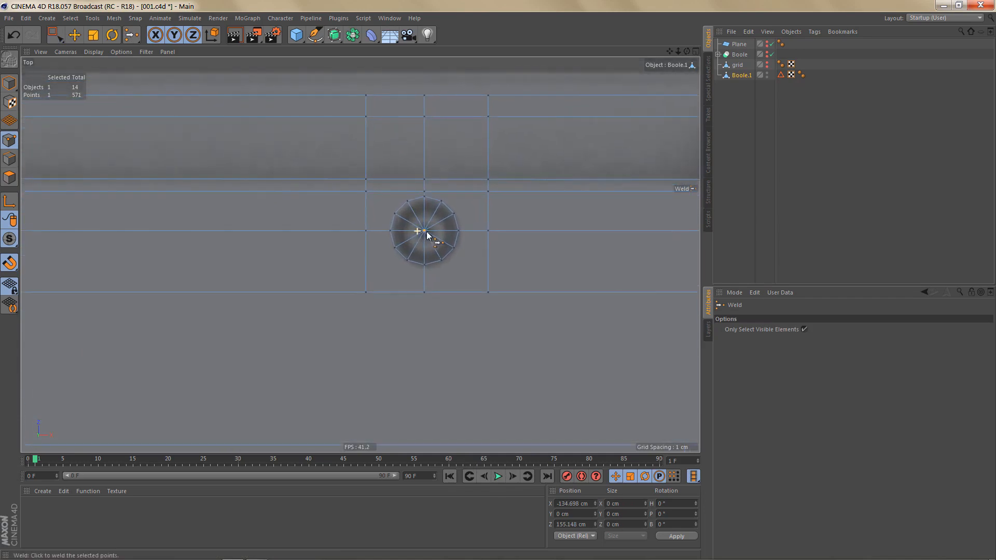
key("9")
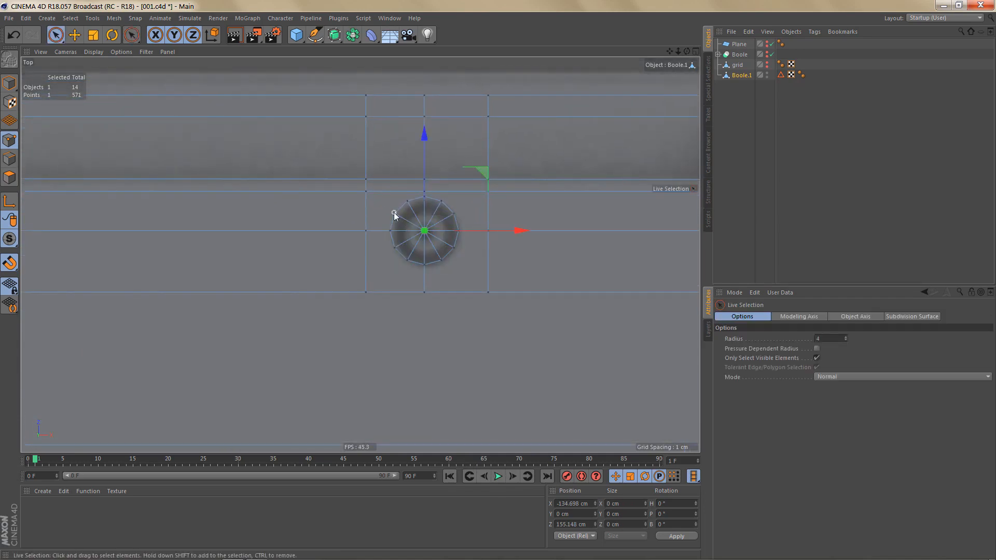
mouse_move(397, 215)
left_mouse_down()
mouse_move(405, 206)
mouse_move(370, 195)
left_mouse_up()
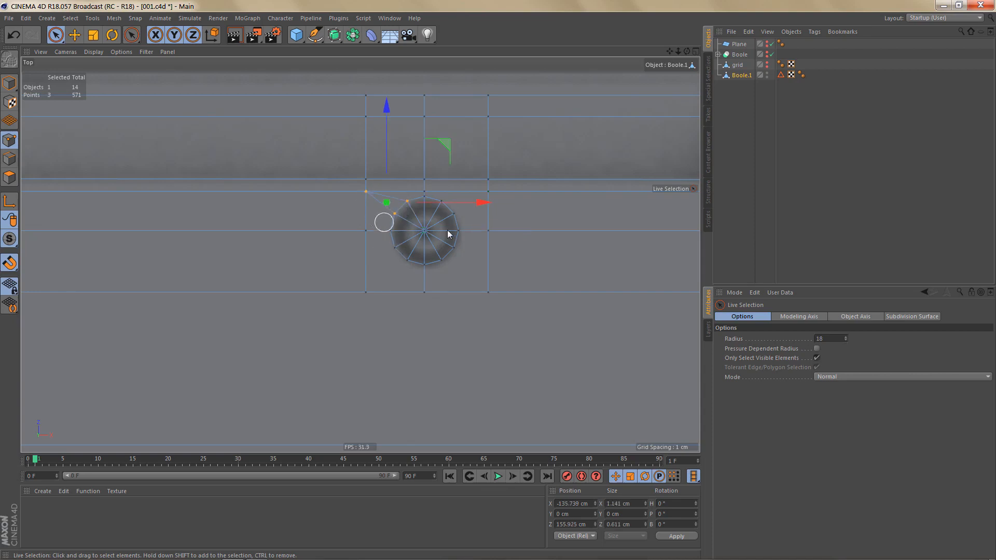
left_click(470, 226)
scroll(467, 214, "up", 2)
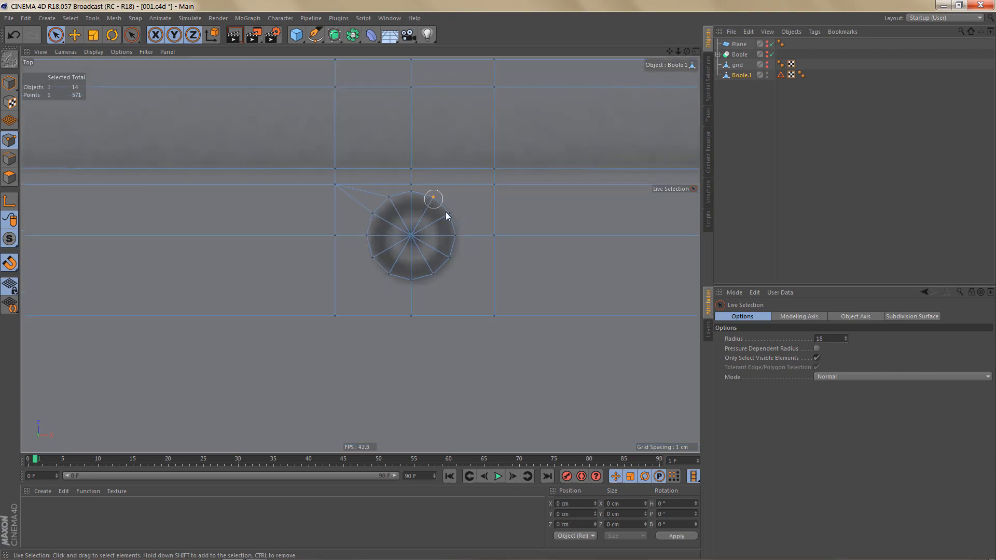
left_click_drag(499, 194, 486, 208)
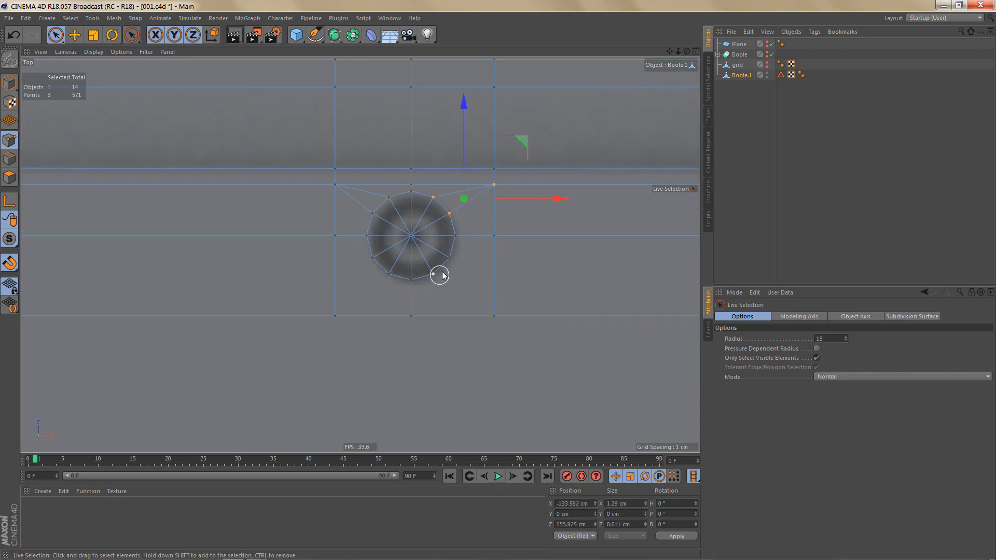
left_click(494, 315)
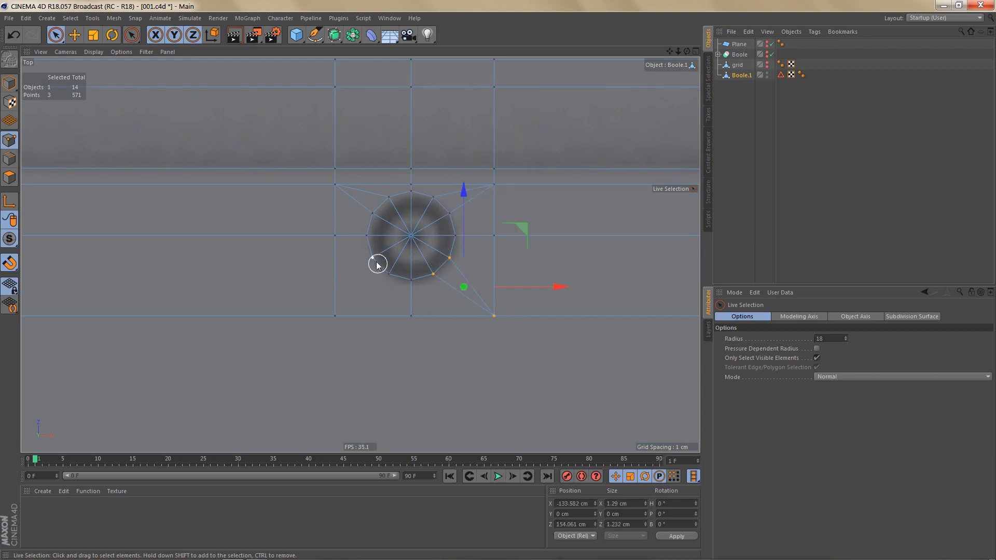
key("m")
key("m")
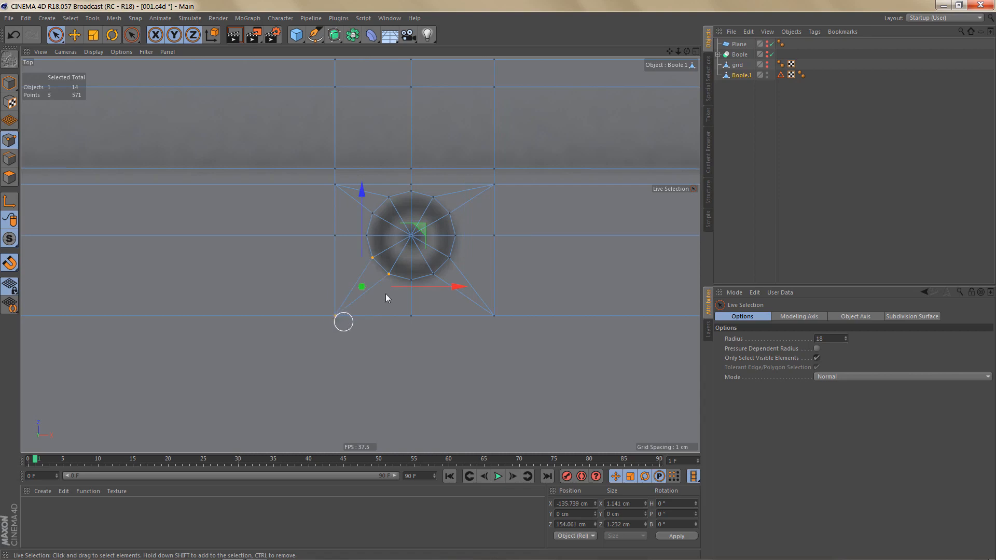
Weld the inner ring points of the corner section's upper-right screw hole into its centre.
right_click_drag(443, 248, 371, 293, "alt")
middle_click_drag(372, 293, 574, 280, "alt")
middle_click_drag(202, 277, 681, 250, "alt")
right_click_drag(381, 204, 503, 228, "alt")
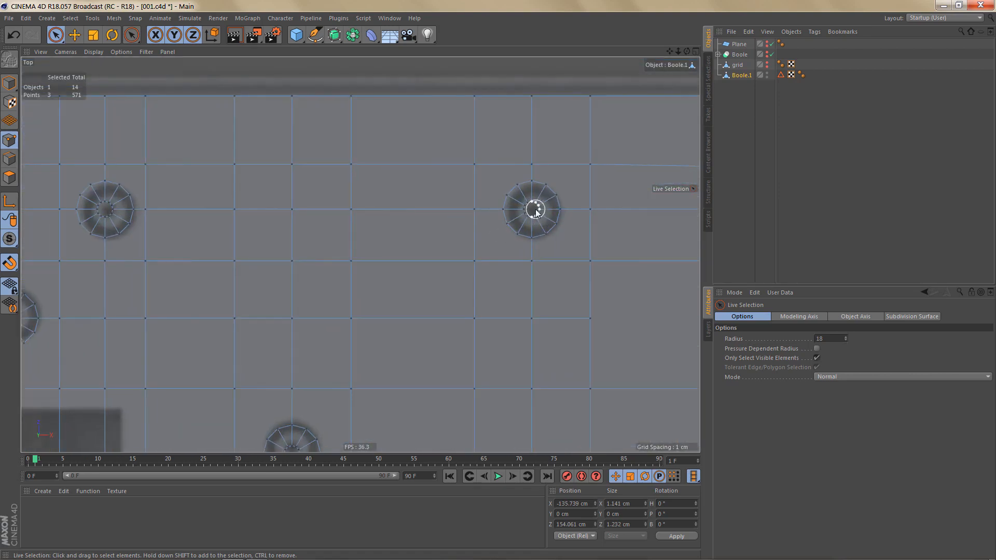
key("0")
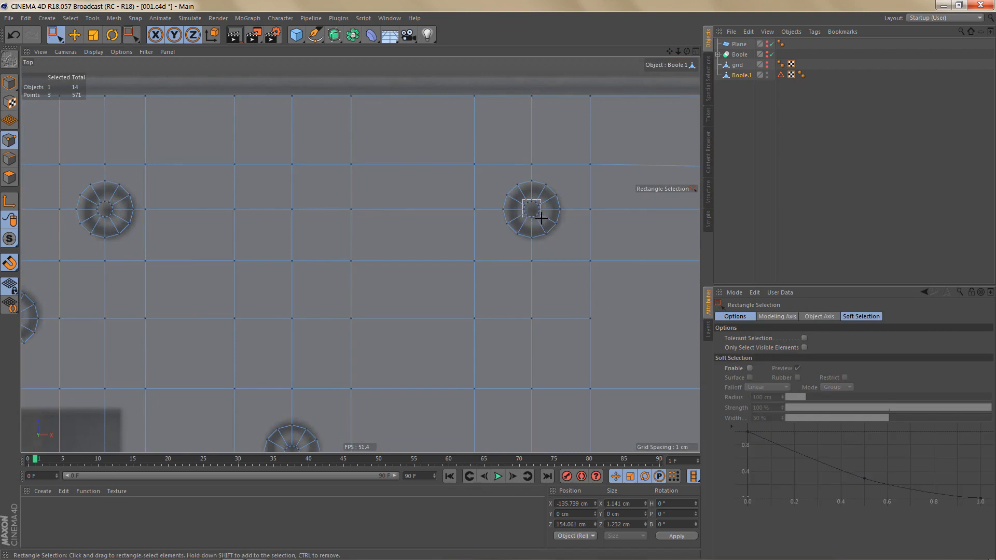
left_click_drag(541, 219, 541, 219)
key("m")
key("q")
left_click(538, 230)
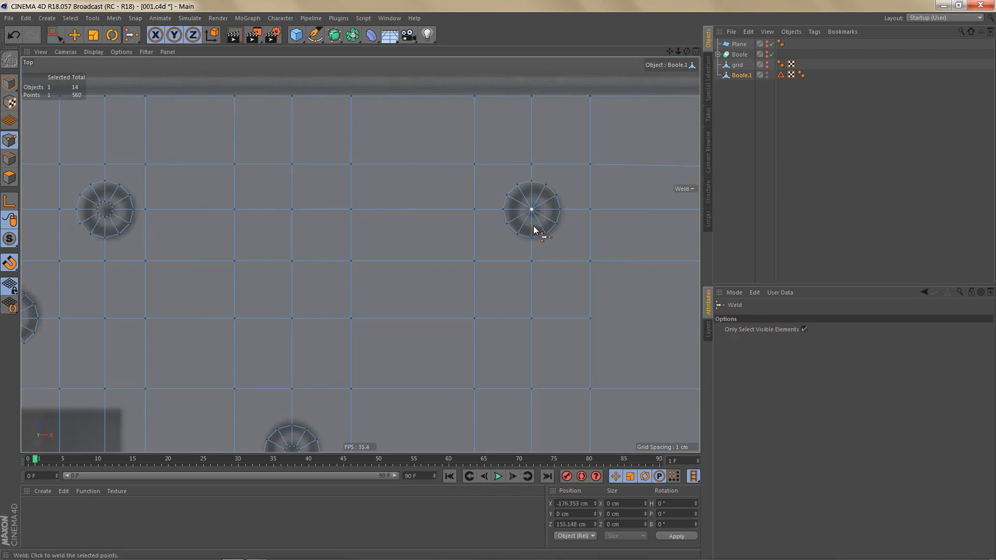
Weld the inner ring points of the corner section's upper-left screw hole into one centre point.
key("0")
left_click_drag(114, 220, 115, 221)
key("m")
key("q")
middle_click_drag(154, 239, 245, 177, "alt")
Weld the inner ring of the screw hole just above the dark rectangular recess into its centre point.
key("0")
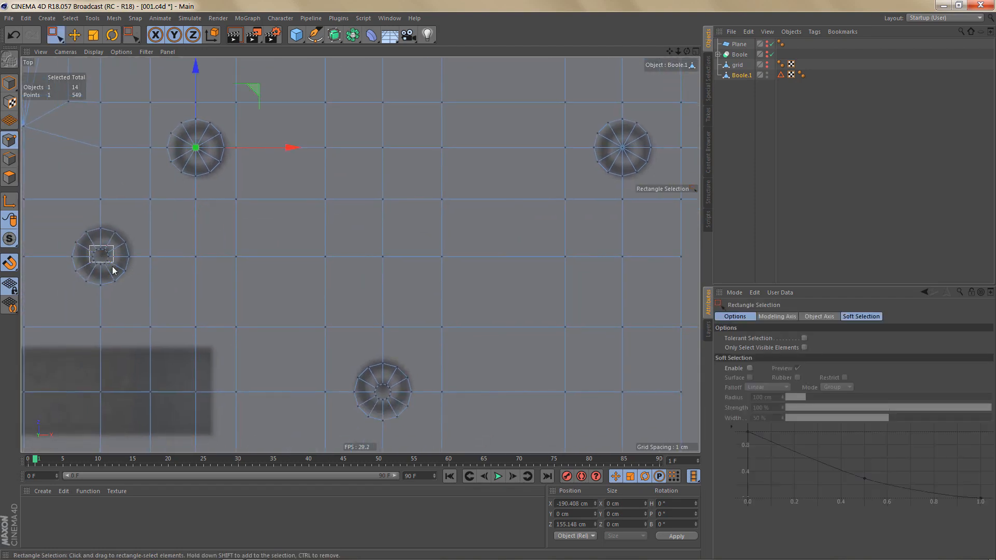
left_click_drag(113, 266, 113, 269)
key("m")
key("q")
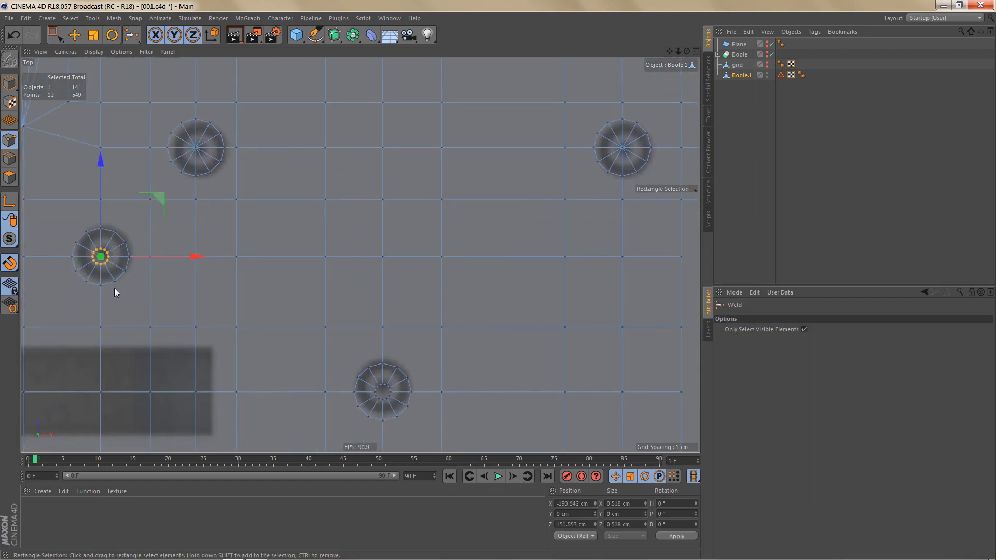
left_click(115, 288)
Weld the inner ring of the screw hole beside the dark rectangular recess into its centre point.
key("0")
left_click_drag(393, 406, 395, 409)
key("m")
key("q")
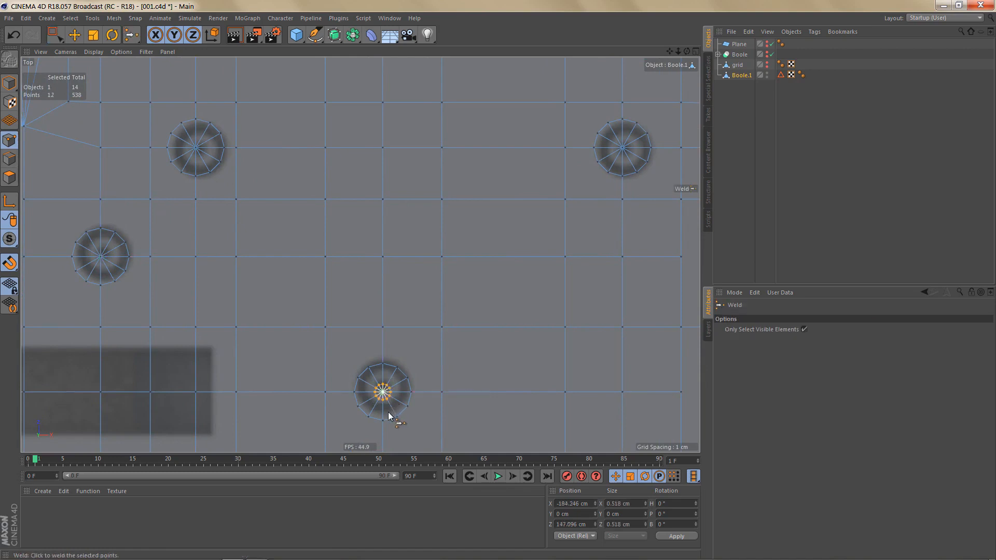
left_click(387, 386)
Connect the outer ring of the screw hole beside the dark rectangular recess to the two grid points at its upper corners.
middle_click_drag(385, 353, 383, 348, "alt")
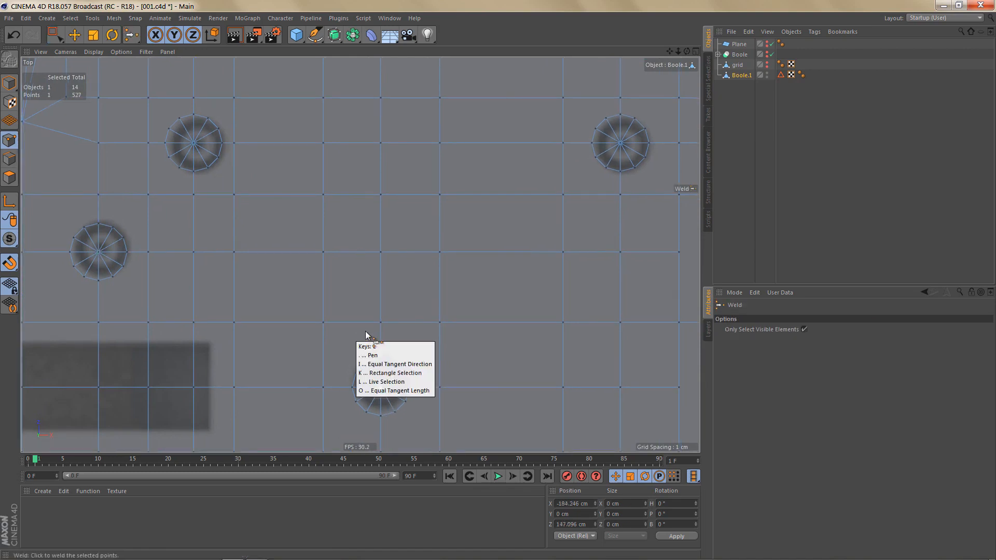
key("9")
scroll(418, 369, "up", 3)
mouse_move(338, 371)
left_mouse_down()
mouse_move(352, 357)
mouse_move(399, 368)
left_mouse_up()
left_click(291, 306, "shift")
key("m")
key("m")
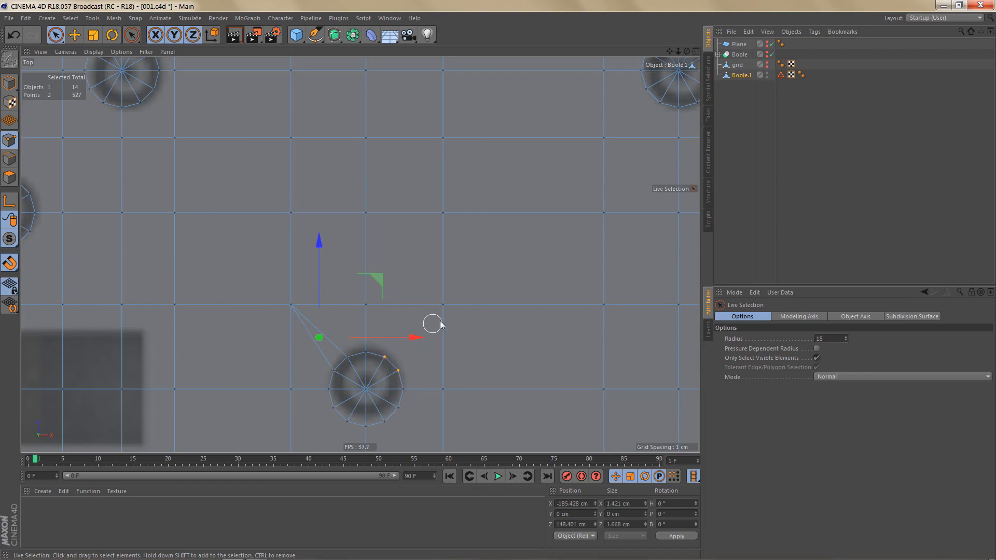
key("m")
key("m")
Connect the lower ring points of the screw hole beside the dark rectangular recess to the grid points at its two lower corners.
middle_click_drag(429, 404, 472, 267, "alt")
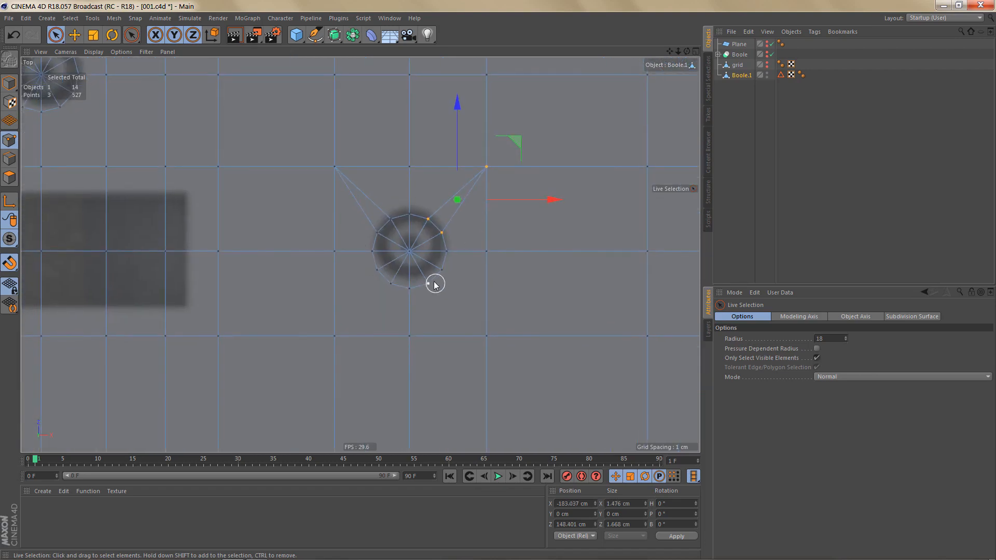
left_click_drag(431, 282, 447, 273)
key("m")
key("m")
left_click_drag(377, 275, 392, 284)
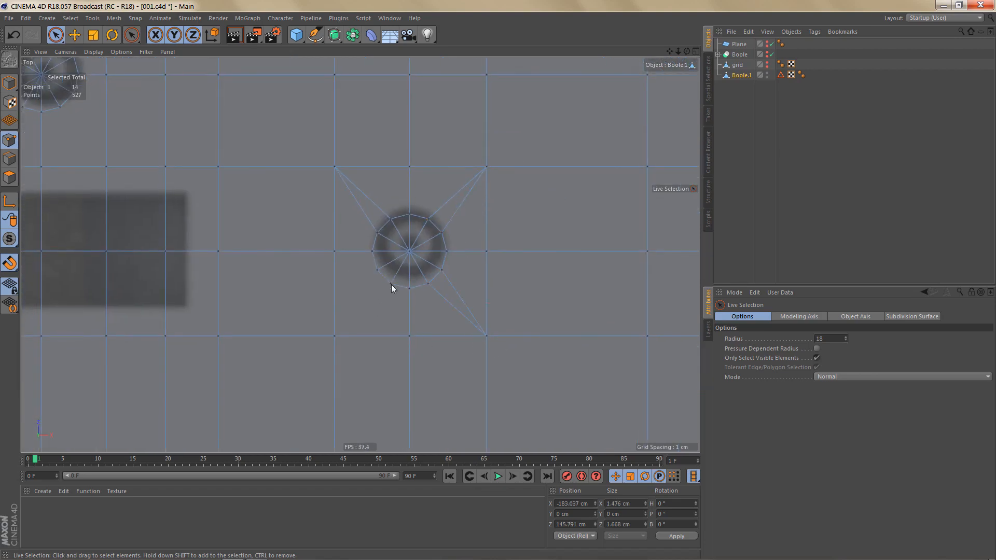
left_click(334, 337, "shift")
key("m")
key("m")
Connect the lower ring points of the screw hole just above the rectangular recess to the grid points at its two lower corners.
right_click_drag(333, 342, 301, 340, "alt")
middle_click_drag(360, 254, 393, 329, "alt")
right_click_drag(182, 259, 203, 260, "alt")
left_click_drag(204, 263, 212, 265)
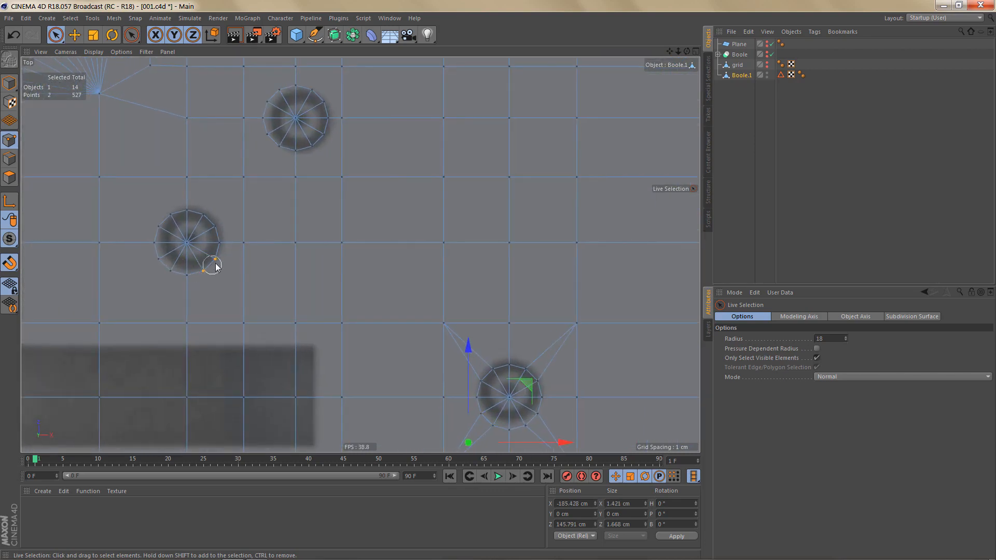
key("m")
key("m")
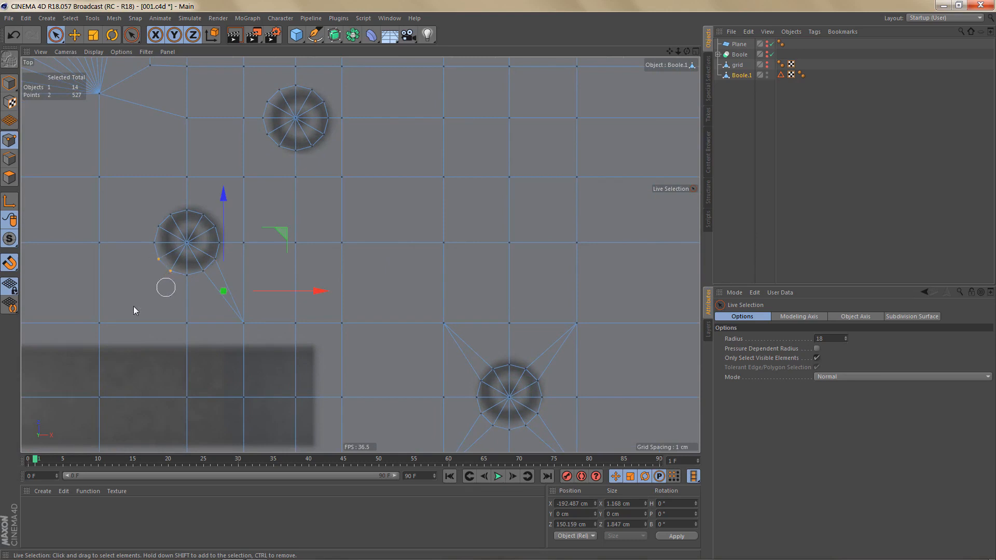
left_click(100, 323, "shift")
key("m")
key("m")
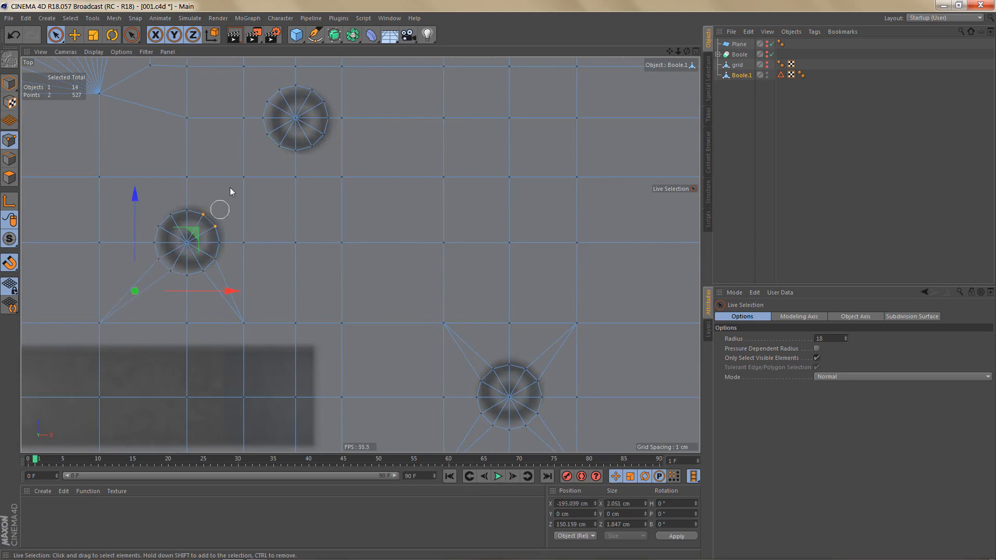
Connect the upper ring points of the screw hole just above the rectangular recess to the grid points at its two upper corners.
key("m")
key("m")
left_click(94, 176)
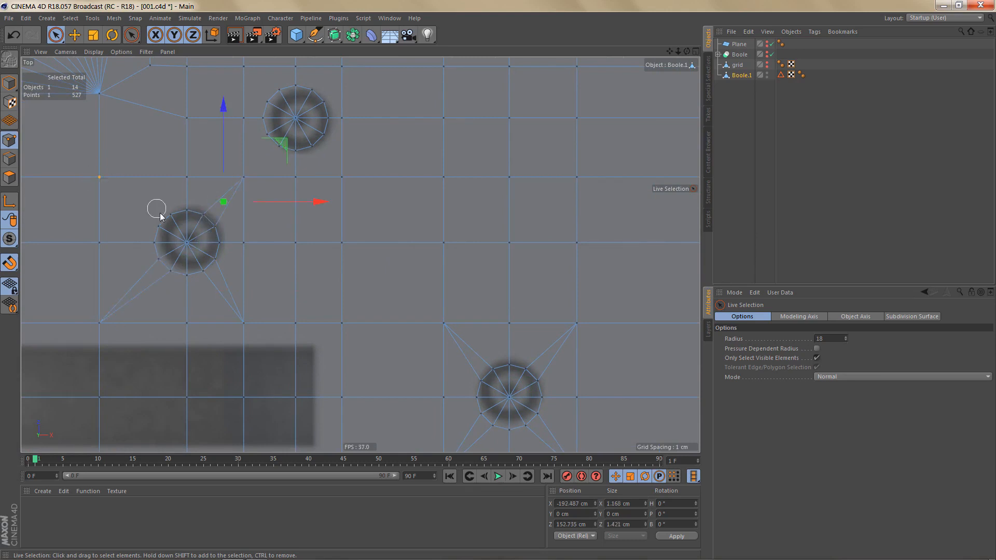
key("m")
key("m")
Connect the upper ring points of the corner section's upper-left screw hole to the grid points at its two upper corners.
middle_click_drag(296, 230, 276, 322, "alt")
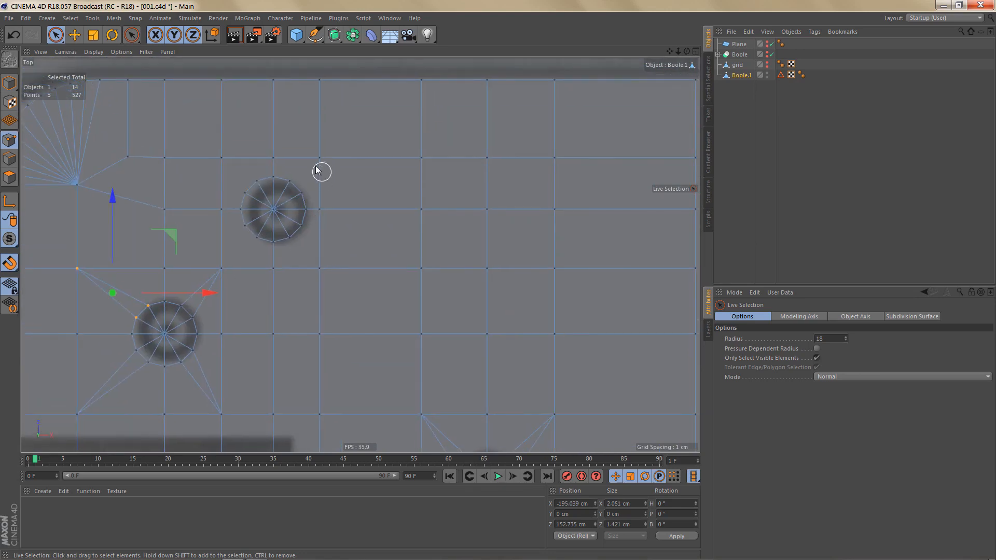
scroll(322, 171, "up", 3)
mouse_move(278, 188)
left_mouse_down()
mouse_move(296, 201)
mouse_move(323, 155)
left_mouse_up()
key("m")
key("m")
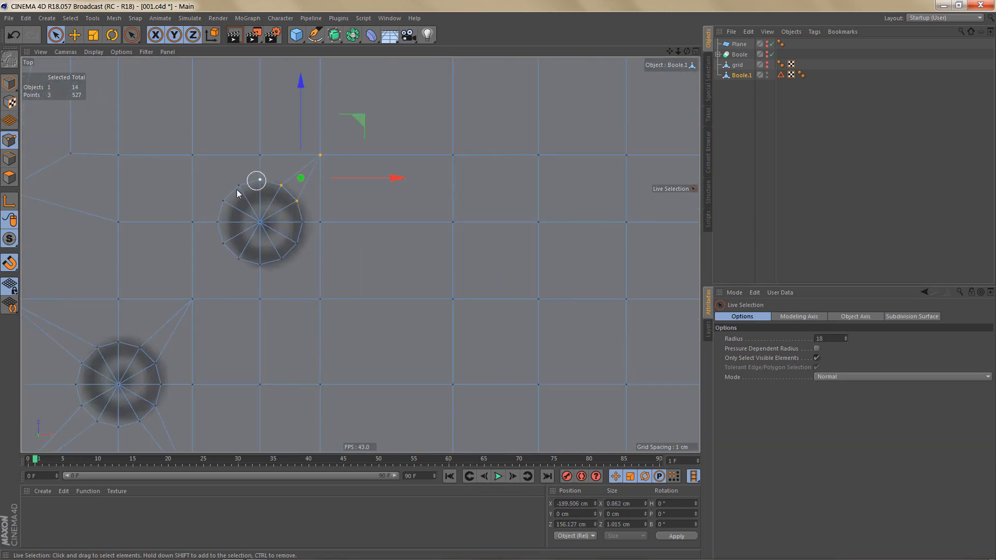
mouse_move(235, 189)
left_mouse_down()
mouse_move(220, 202)
mouse_move(200, 162)
mouse_move(191, 165)
left_mouse_up()
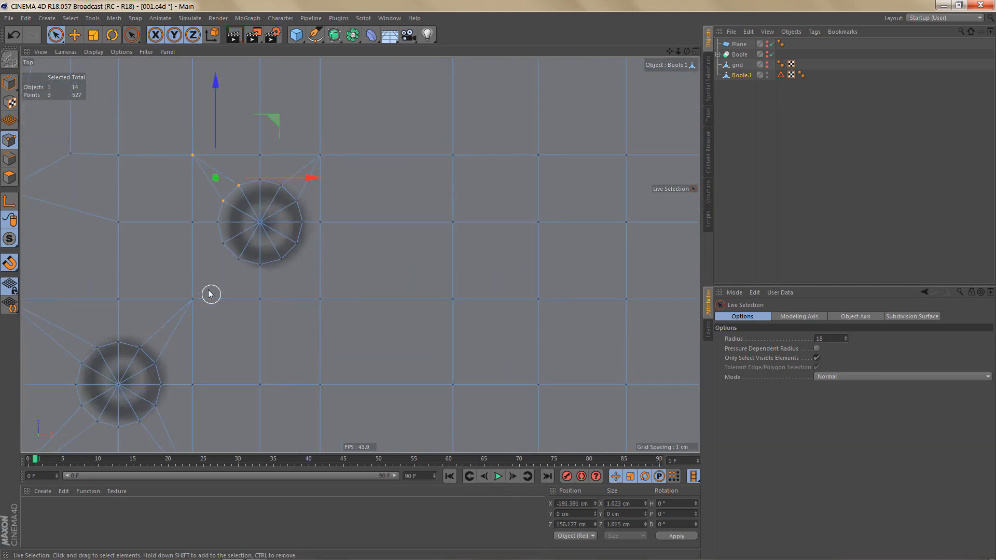
Connect the lower ring points of the corner section's upper-left screw hole to the grid points at its two lower corners.
left_click_drag(211, 294, 235, 272)
left_click_drag(304, 248, 290, 257)
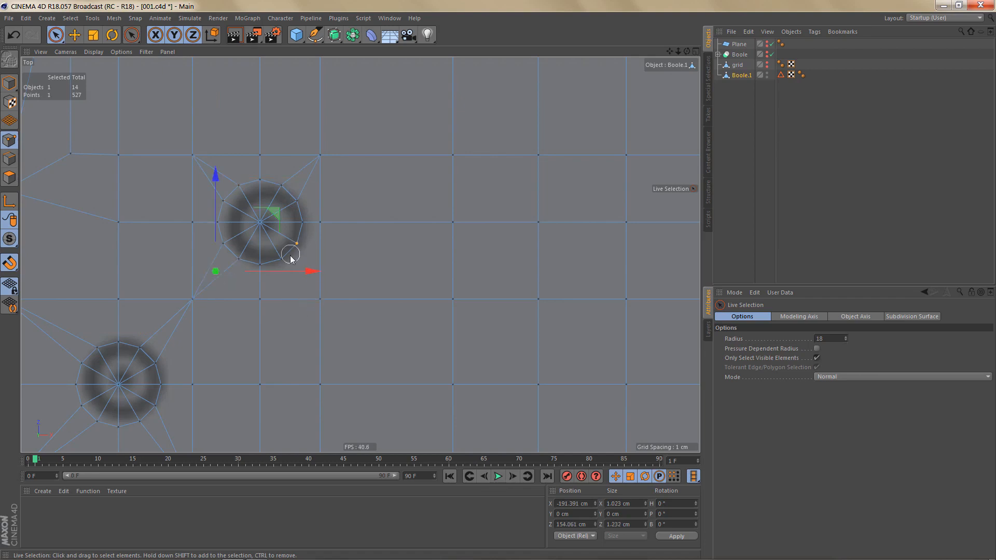
key("m")
key("m")
Connect the upper ring points of the corner section's upper-right screw hole to the grid points at its two upper corners.
scroll(305, 318, "down", 6)
middle_click_drag(284, 284, 134, 298, "alt")
right_click_drag(467, 296, 531, 292, "alt")
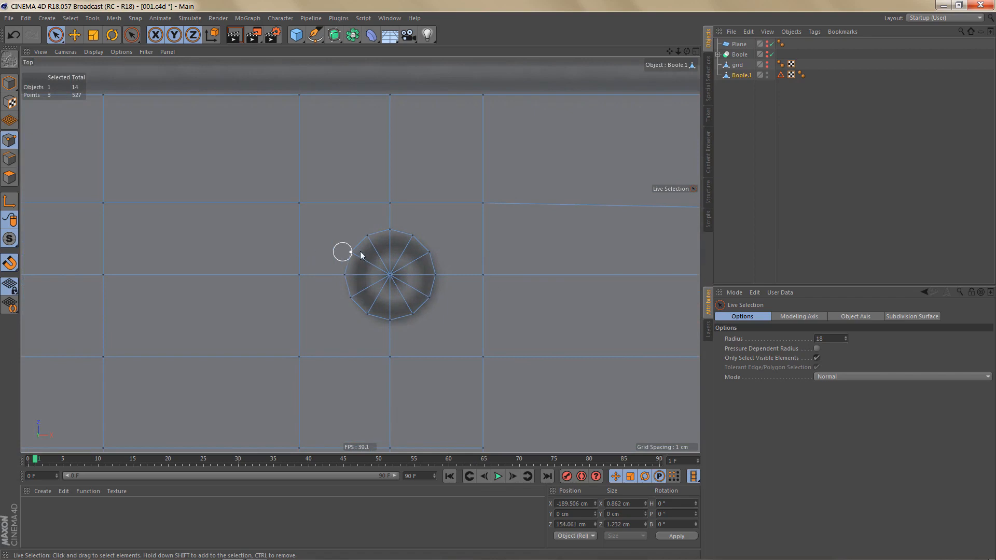
left_click_drag(355, 250, 367, 238)
left_click(301, 204, "shift")
key("m")
key("m")
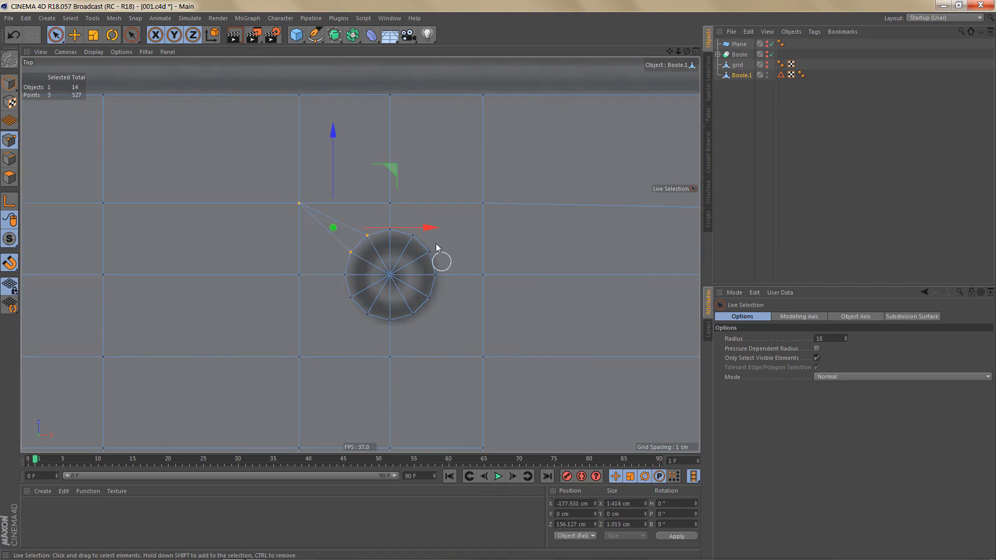
left_click_drag(429, 250, 414, 236)
left_click(482, 204, "shift")
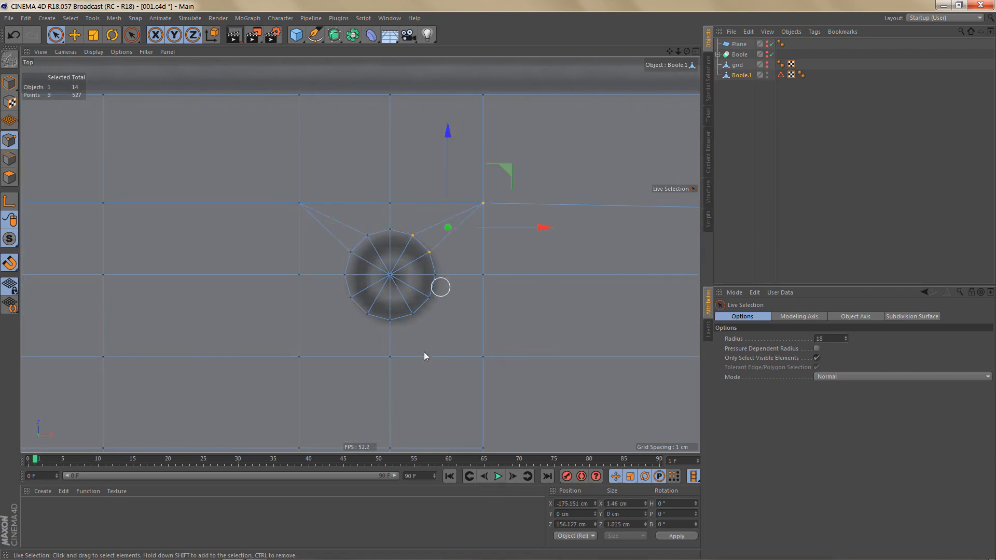
Connect the lower ring points of the corner section's upper-right screw hole to the grid points at its two lower corners.
key("m")
key("m")
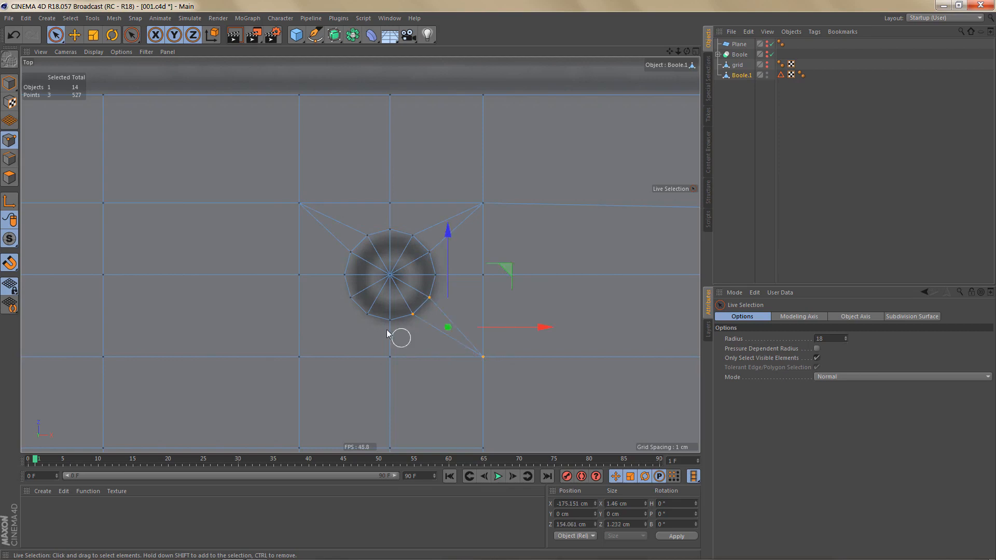
left_click_drag(357, 305, 365, 328)
left_click(299, 357, "shift")
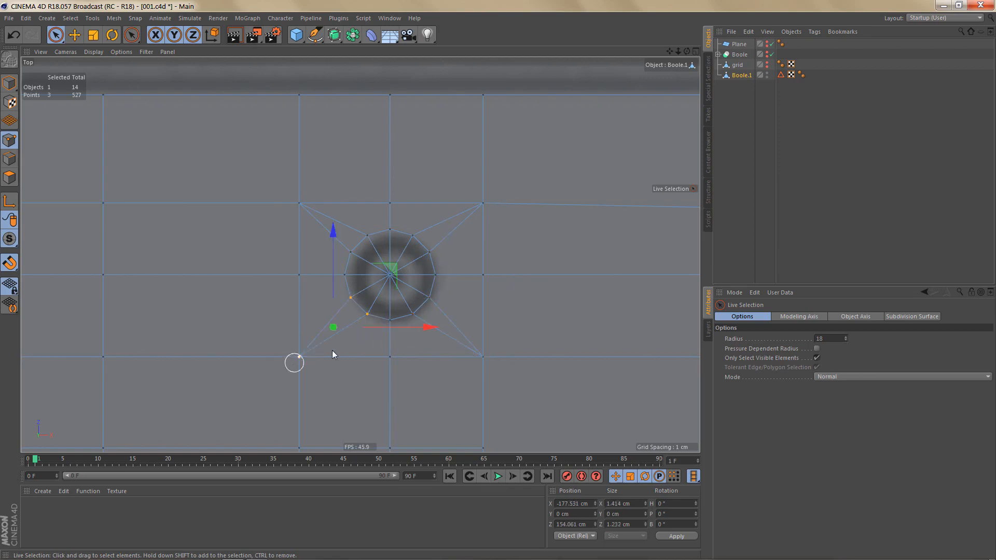
Weld the inner ring of the right-hand screw hole below the dark rectangular recess into its centre point.
scroll(375, 319, "down", 5)
middle_click_drag(374, 345, 401, 253)
right_click_drag(402, 287, 473, 278, "alt")
key("0")
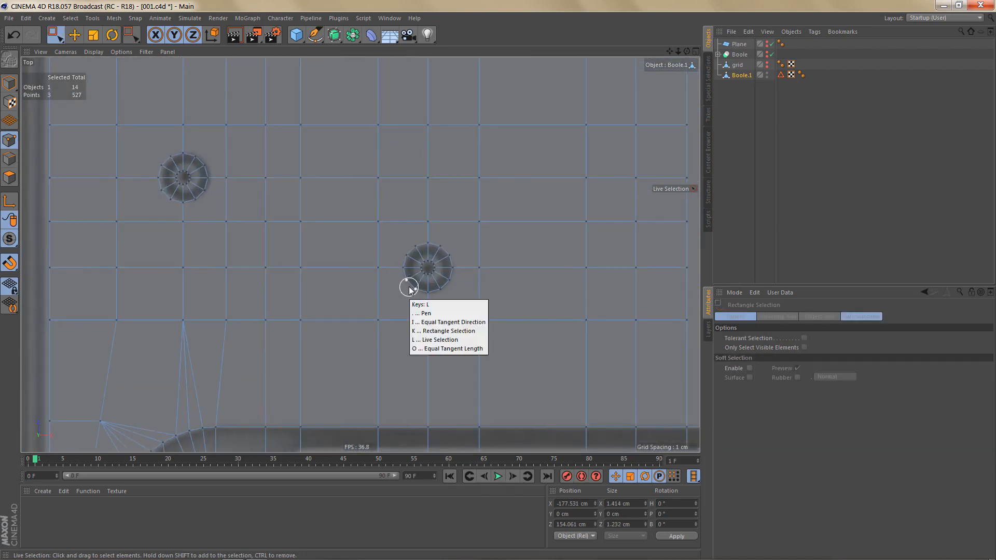
right_click_drag(416, 295, 424, 260, "alt")
left_click_drag(417, 252, 441, 280)
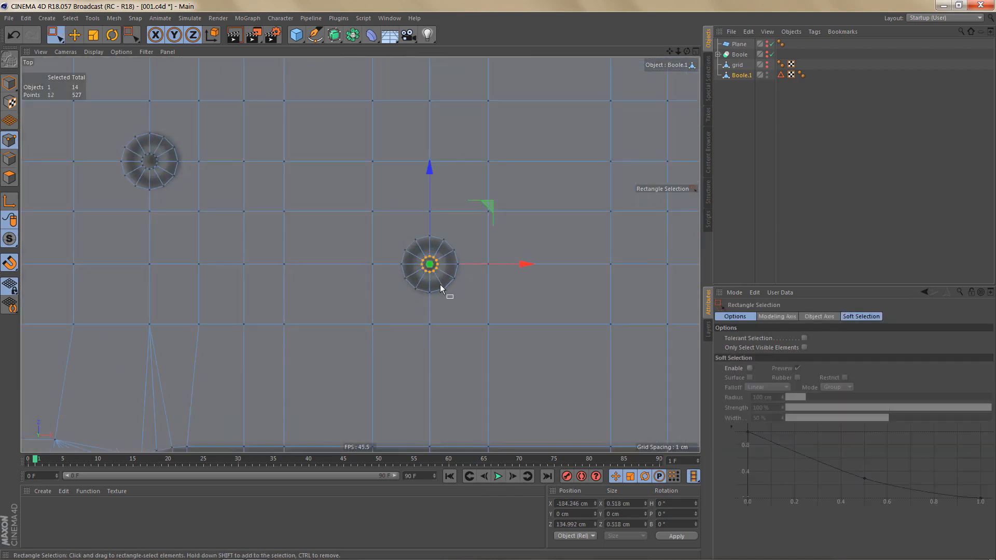
key("m")
key("q")
left_click(436, 300)
Weld the inner ring of the left-hand screw hole below the dark rectangular recess into its centre point.
key("space")
left_click_drag(166, 172, 167, 175)
key("space")
left_click(188, 201)
Connect the upper ring points of the right-hand screw hole below the rectangular recess to the grid points at its two upper corners.
middle_click_drag(289, 246, 315, 254, "alt")
key("9")
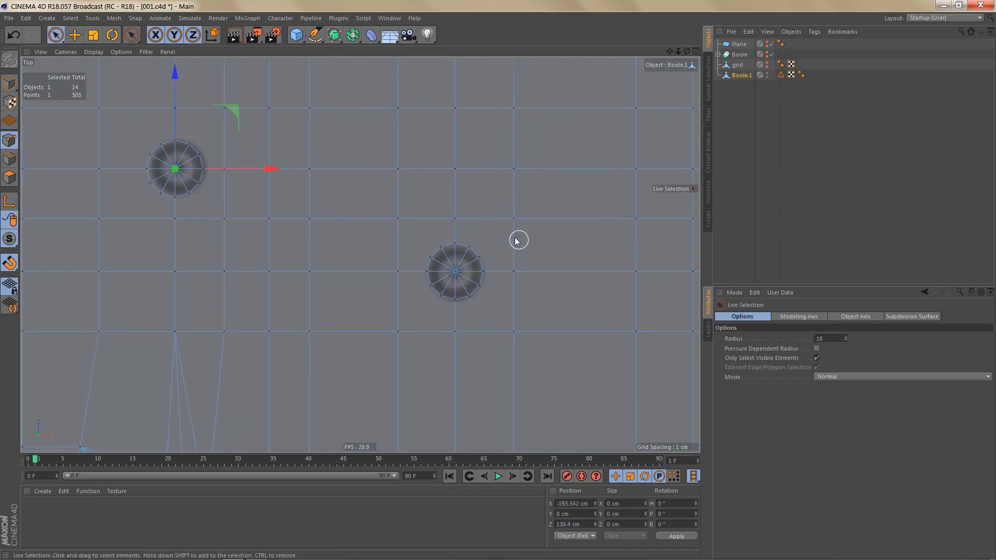
scroll(518, 240, "up", 2)
left_click_drag(448, 250, 461, 267)
key("m")
key("m")
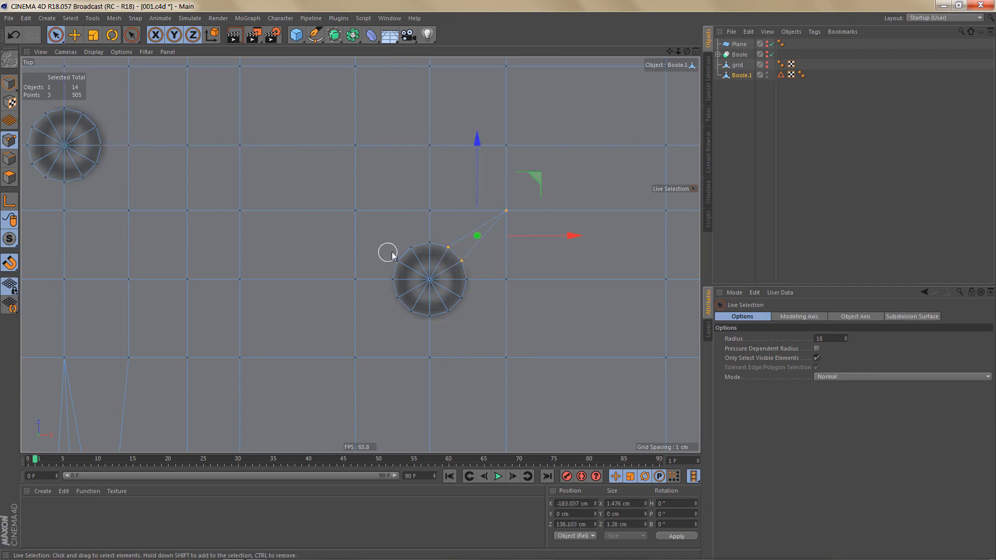
left_click_drag(399, 255, 410, 247)
key("m")
key("m")
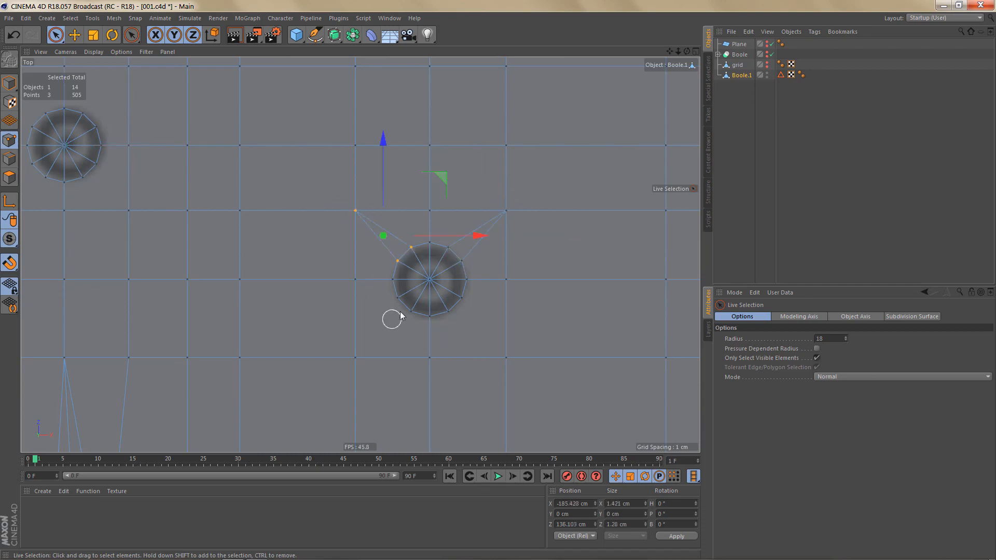
Connect the lower ring points of the right-hand screw hole below the rectangular recess to the grid points at its two lower corners.
mouse_move(392, 298)
left_mouse_down()
mouse_move(404, 315)
mouse_move(452, 316)
mouse_move(461, 300)
left_mouse_up()
key("m")
key("m")
key("m")
key("m")
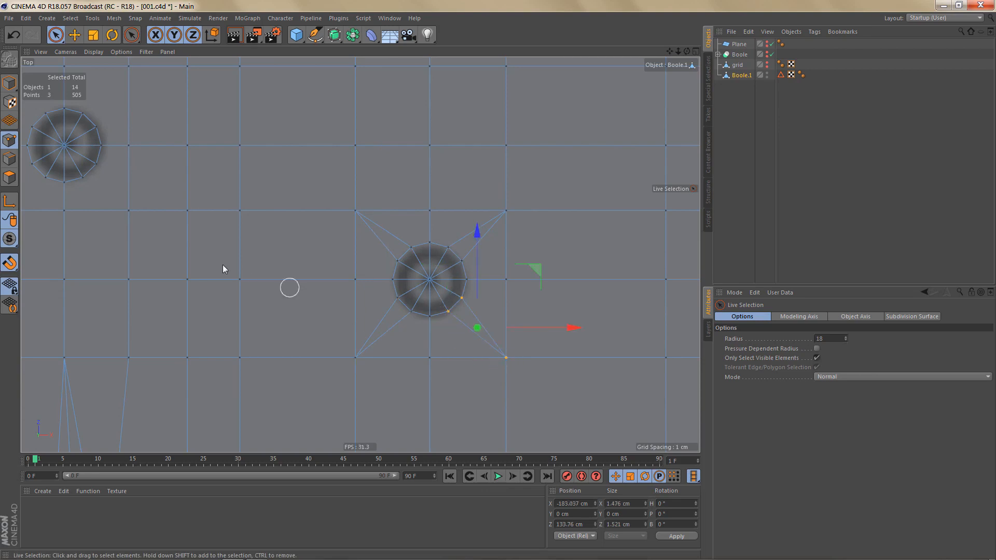
Connect the upper ring points of the left-hand screw hole below the rectangular recess to the grid points at its two upper corners.
middle_click_drag(207, 237, 419, 338, "alt")
mouse_move(298, 217)
left_mouse_down()
mouse_move(308, 229)
mouse_move(342, 170)
left_mouse_up()
key("m")
key("m")
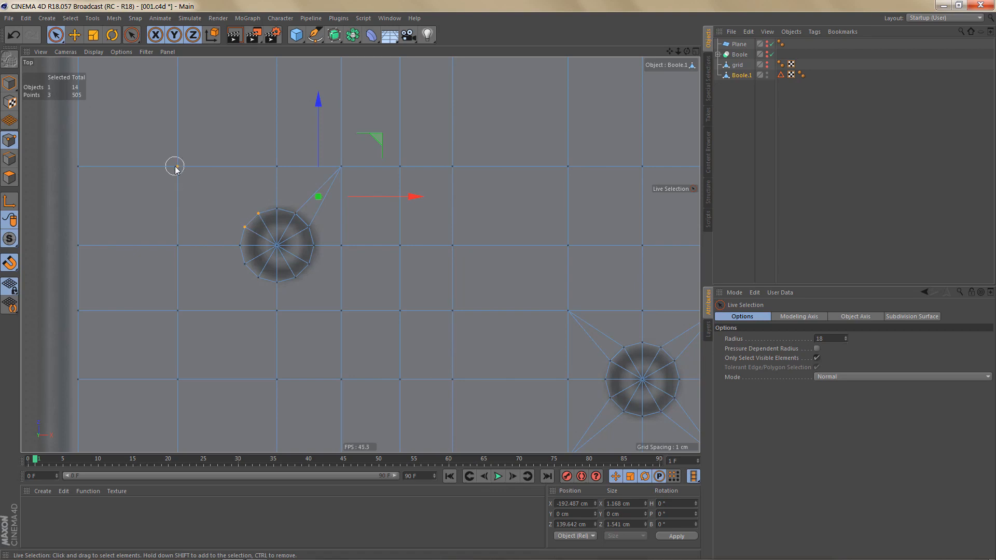
left_click_drag(175, 168, 177, 171)
key("m")
key("m")
Connect the lower ring points of the left-hand screw hole below the rectangular recess to the grid points at its two lower corners.
mouse_move(248, 269)
left_mouse_down()
mouse_move(258, 276)
mouse_move(175, 312)
left_mouse_up()
key("m")
key("m")
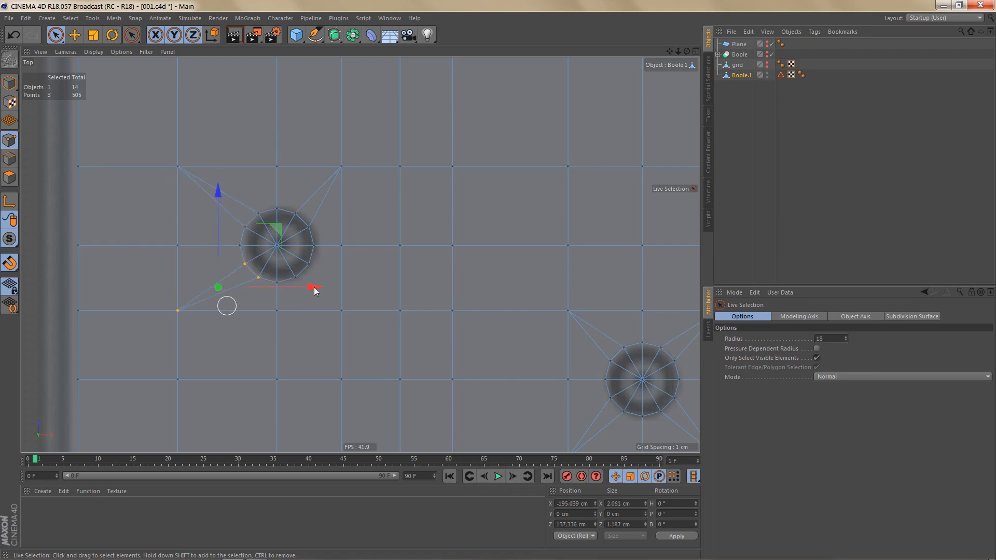
left_click_drag(356, 319, 361, 319)
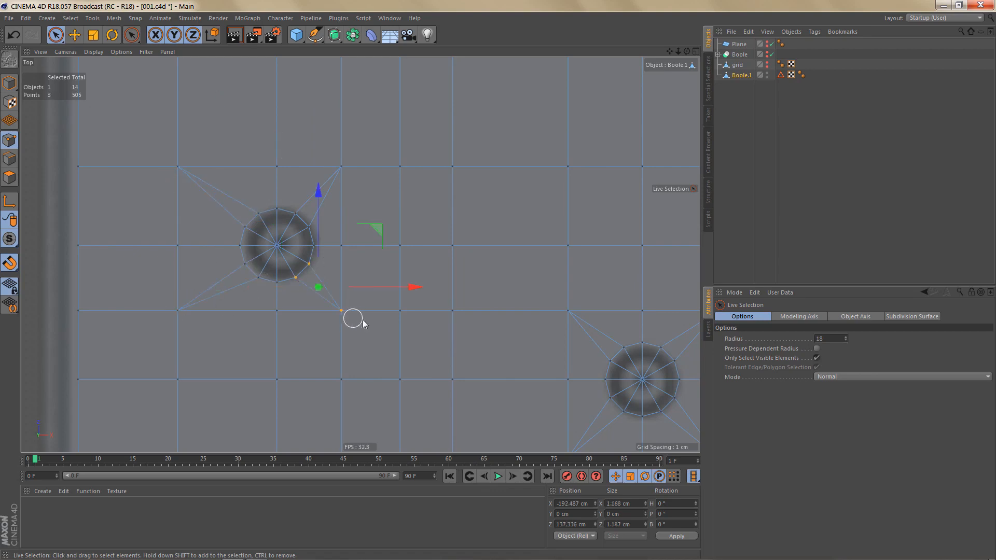
key("m")
key("m")
Weld the inner ring of the screw hole in the rounded recess beside the vent slots into its centre point.
right_click_drag(362, 320, 337, 259, "alt")
middle_click_drag(375, 238, 389, 109, "alt")
right_click_drag(387, 258, 385, 269, "alt")
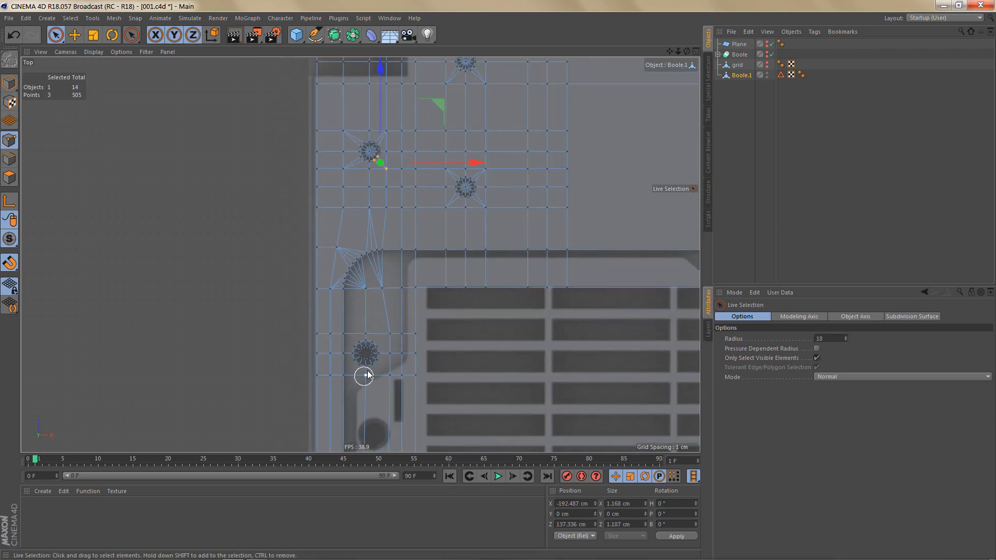
middle_click_drag(362, 375, 411, 356, "alt")
right_click_drag(416, 348, 472, 326, "alt")
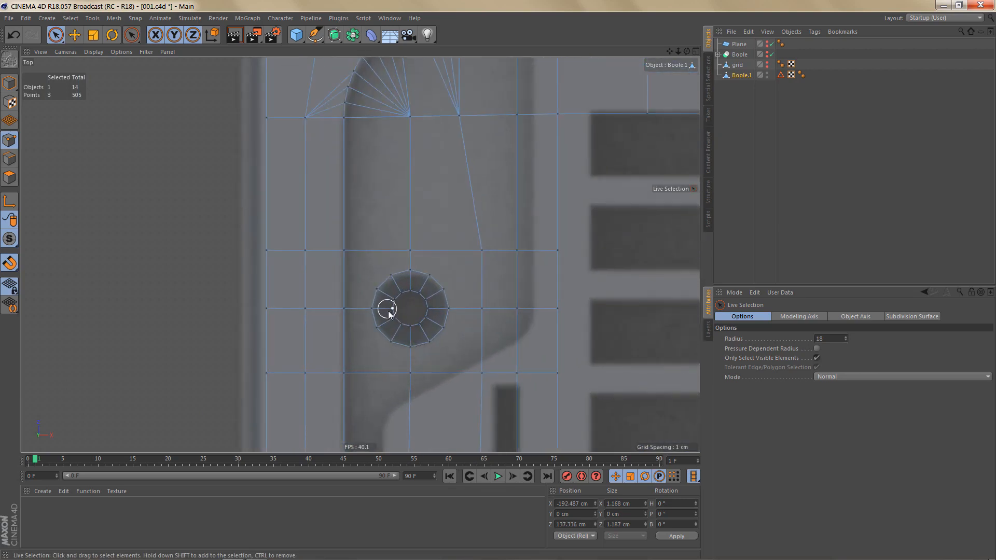
key("0")
left_click_drag(391, 293, 432, 334)
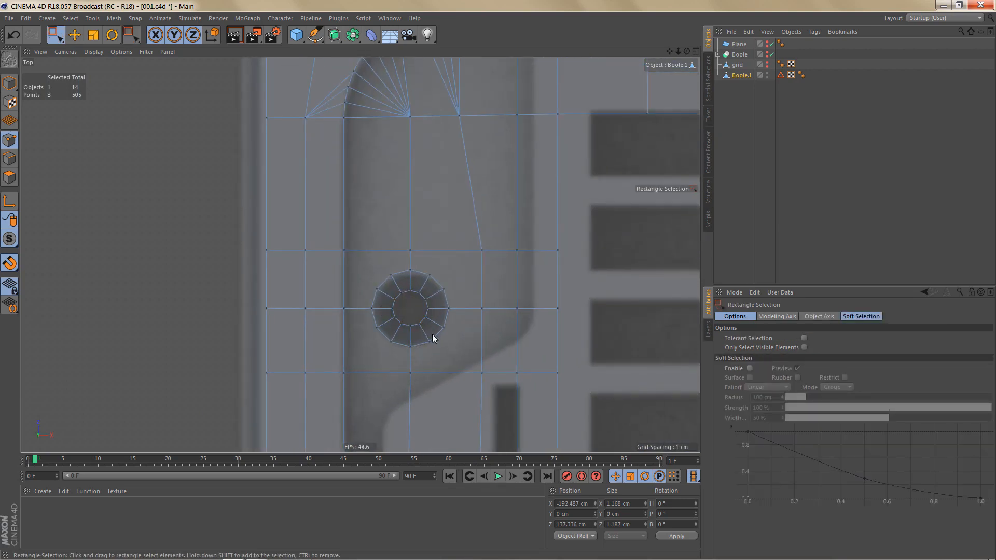
key("m")
key("q")
left_click(434, 332)
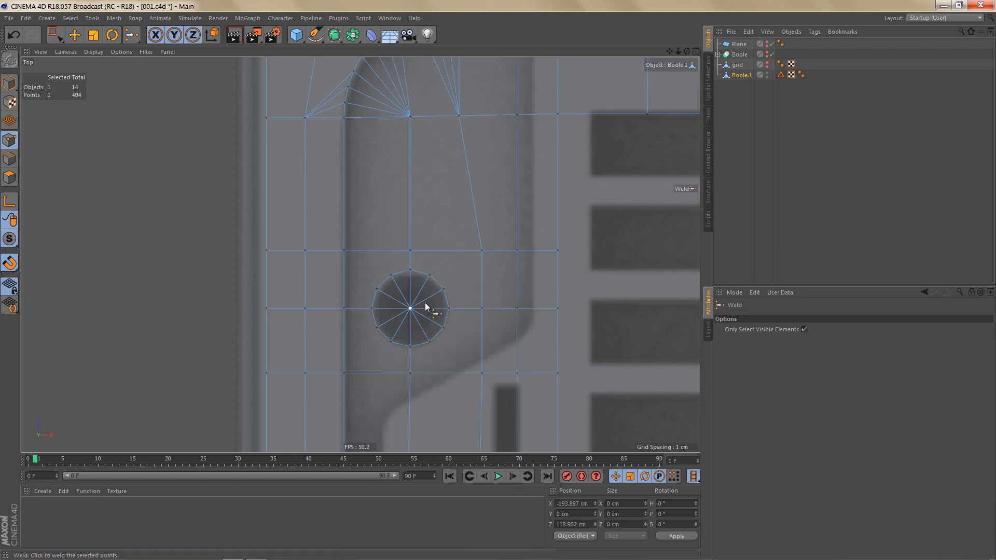
Connect the upper ring points of the screw hole beside the vent slots to the grid points at its two upper corners.
right_click_drag(424, 302, 447, 302, "alt")
key("space")
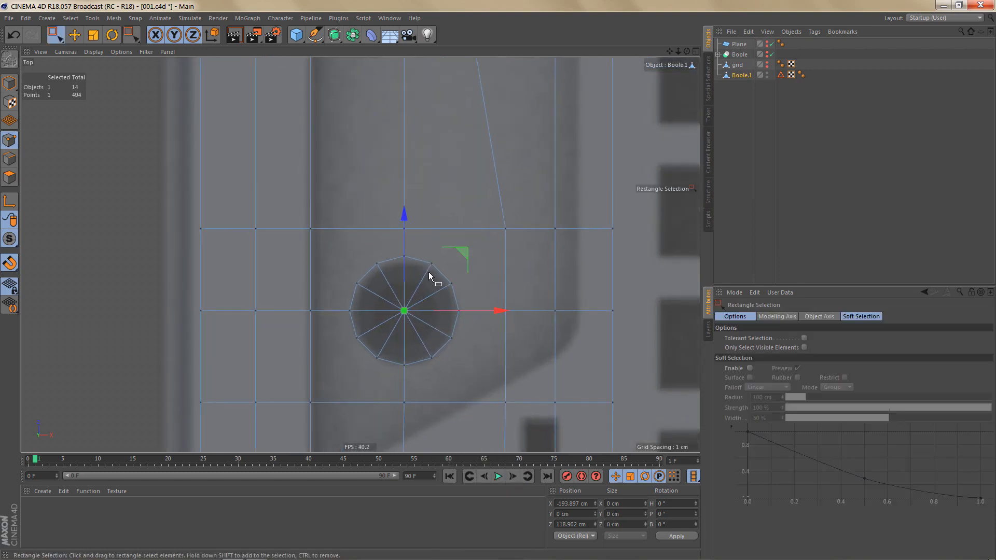
key("9")
mouse_move(434, 265)
left_mouse_down()
mouse_move(447, 282)
mouse_move(508, 231)
left_mouse_up()
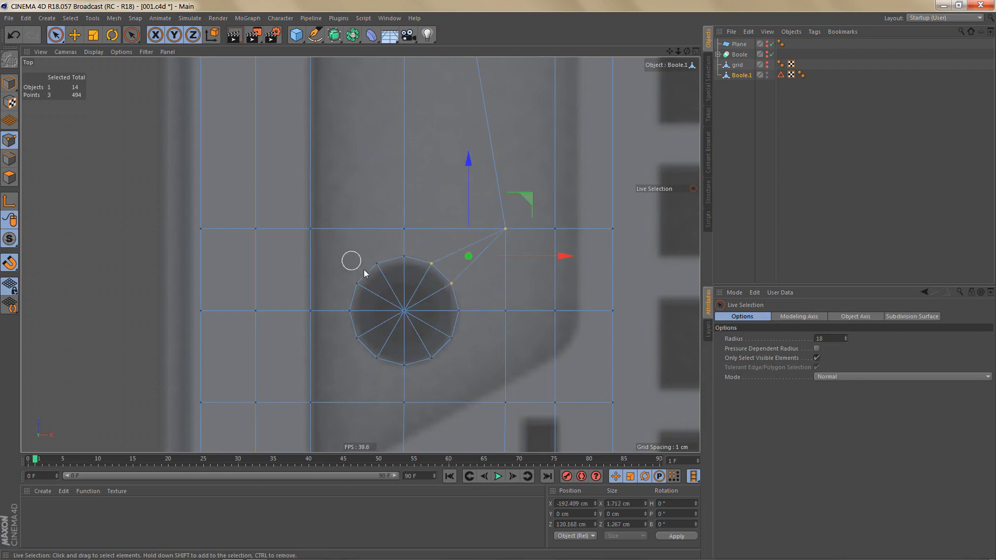
key("m")
key("m")
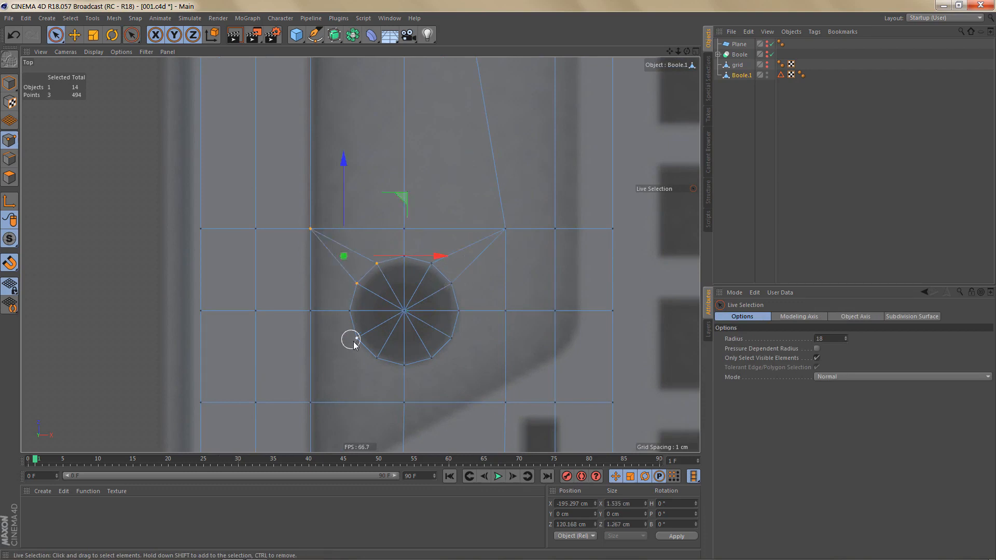
Connect the lower ring points of the screw hole beside the vent slots to the grid points at its two lower corners.
left_click_drag(307, 409, 313, 408)
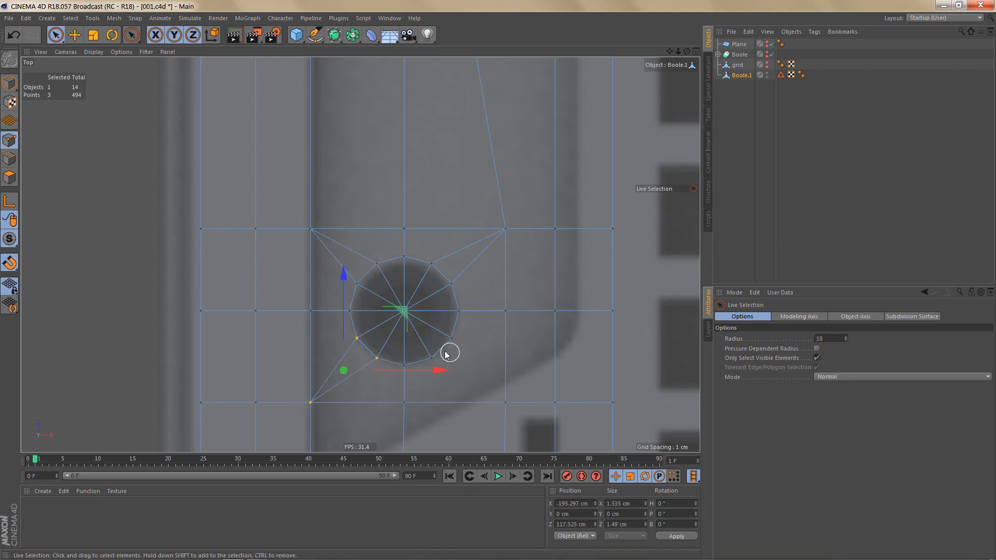
left_click_drag(507, 408, 507, 408)
key("m")
key("m")
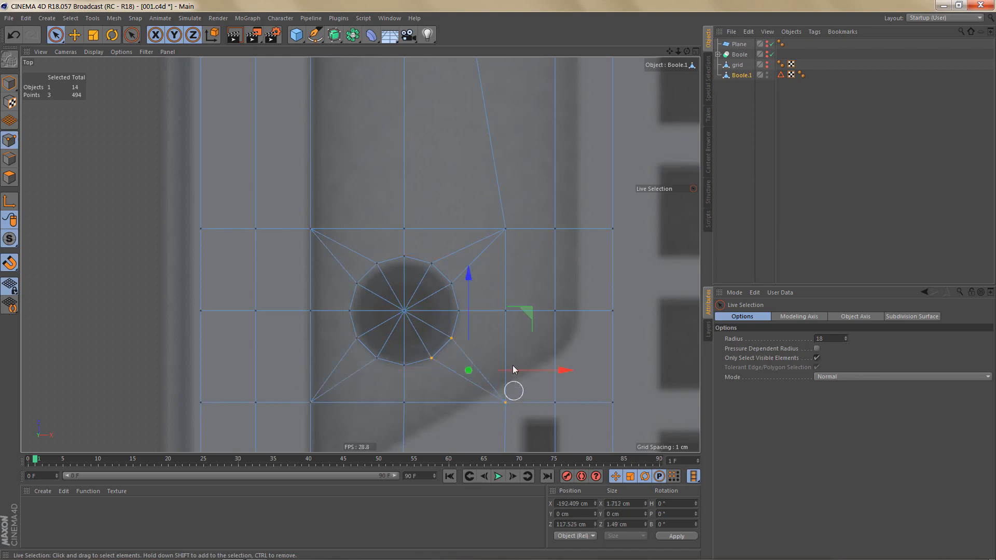
Examine the panel mesh around the screw holes and along its upper edge against the reference image.
right_click_drag(436, 282, 408, 340, "alt")
middle_click_drag(399, 294, 293, 175, "alt")
right_click_drag(327, 209, 345, 288, "alt")
middle_click_drag(368, 295, 361, 175, "alt")
right_click_drag(385, 253, 375, 281, "alt")
middle_click_drag(410, 266, 330, 372, "alt")
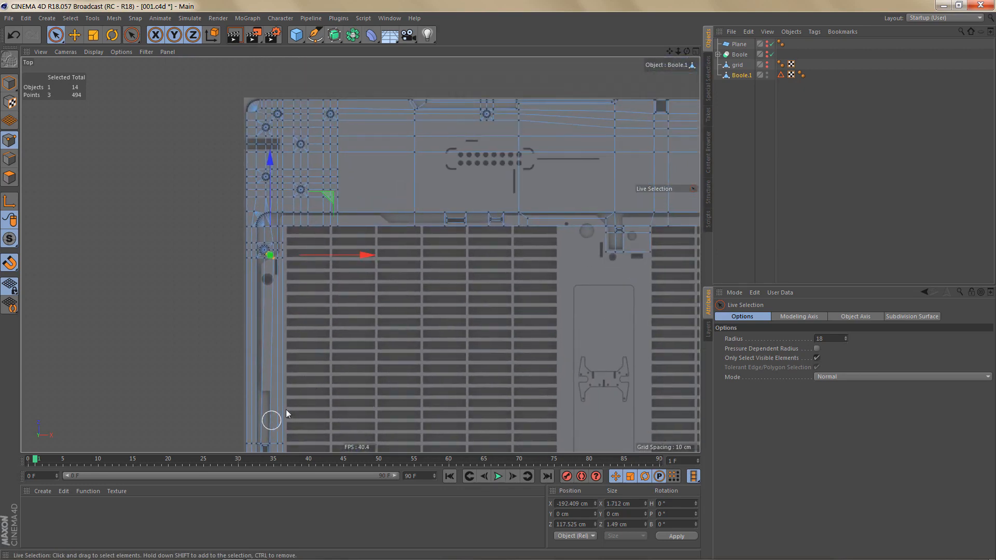
middle_click_drag(469, 296, 399, 343, "alt")
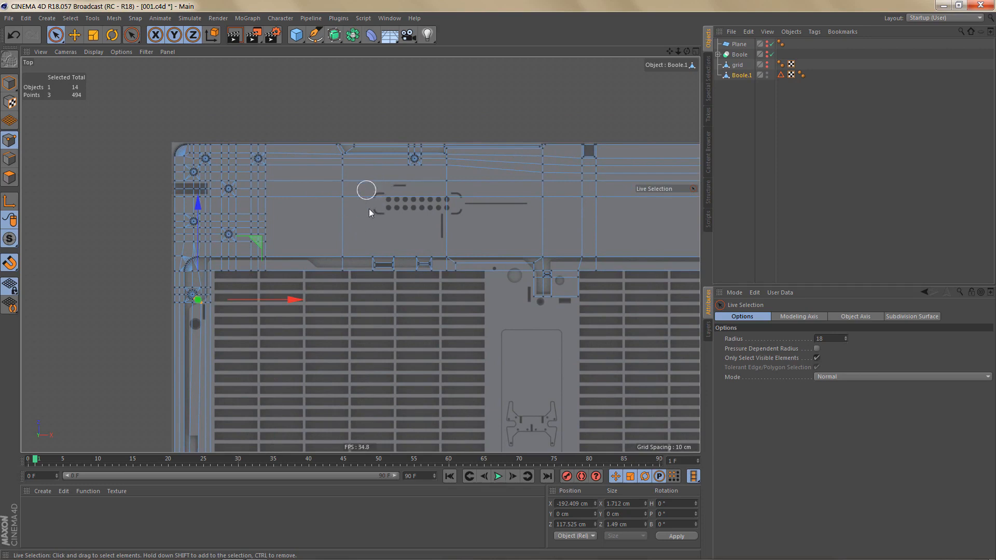
middle_click_drag(432, 238, 478, 276, "alt")
scroll(413, 264, "up", 2)
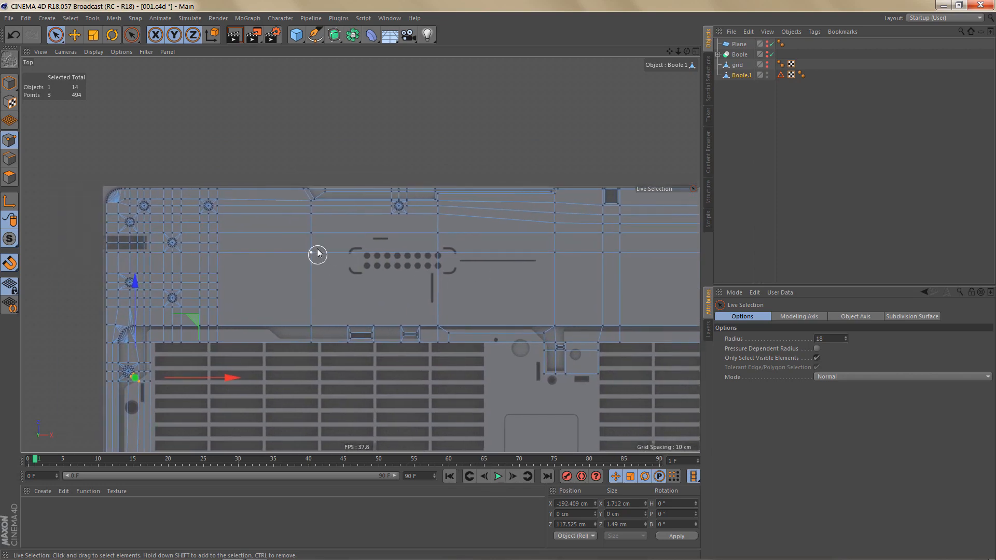
middle_click_drag(315, 251, 352, 280, "alt")
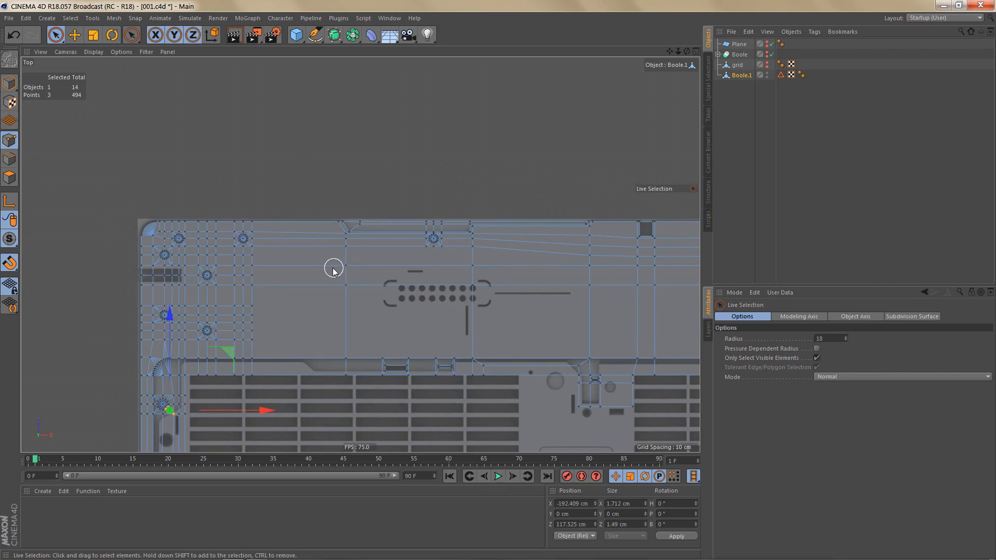
Select the edge loop along the panel's outer boundary and extrude it outward with an offset of 3 cm.
key("Tab")
key("w")
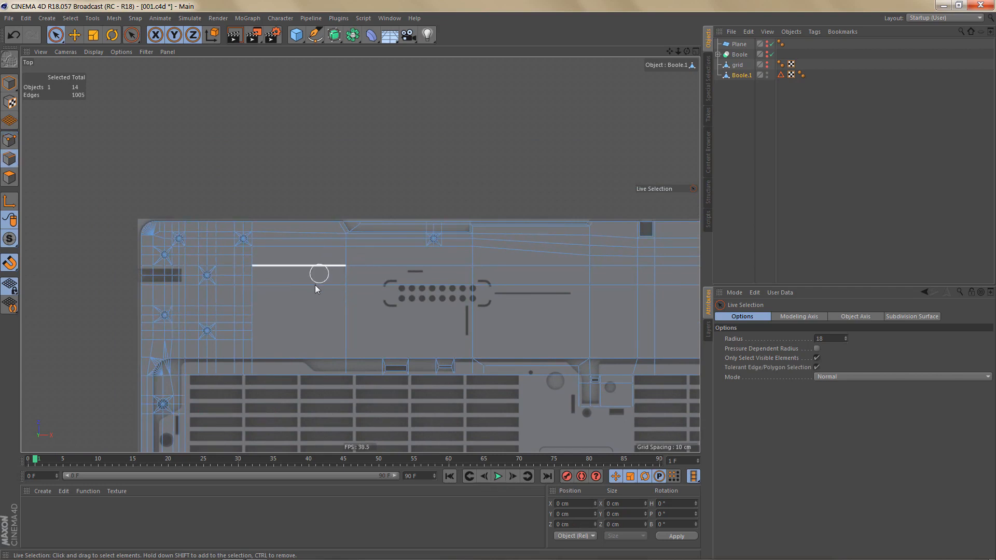
scroll(187, 233, "up", 6)
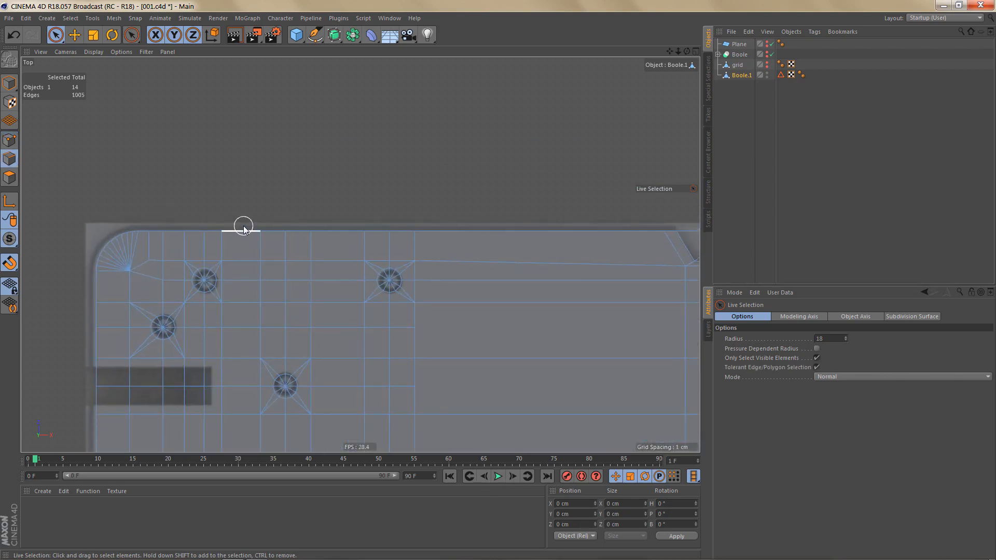
key("e")
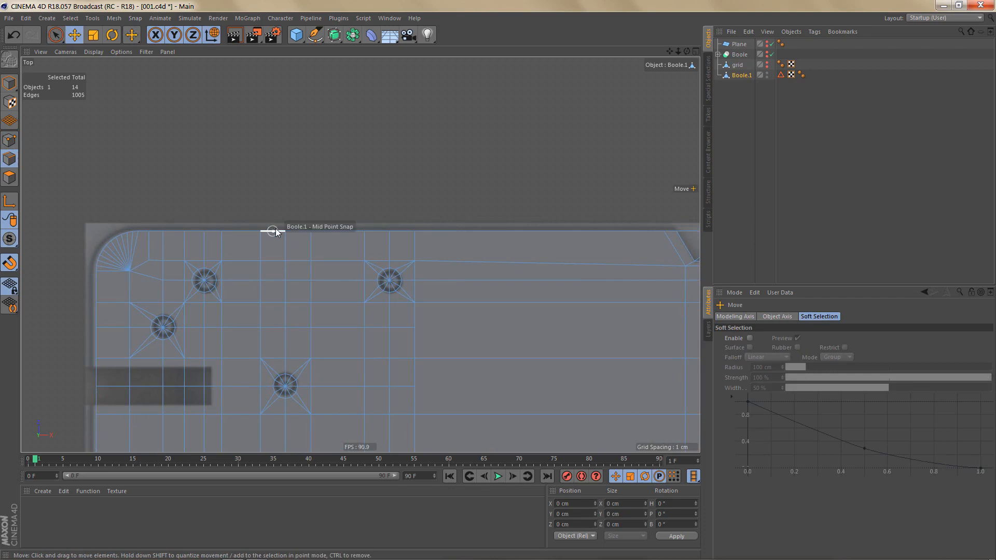
double_click(273, 230)
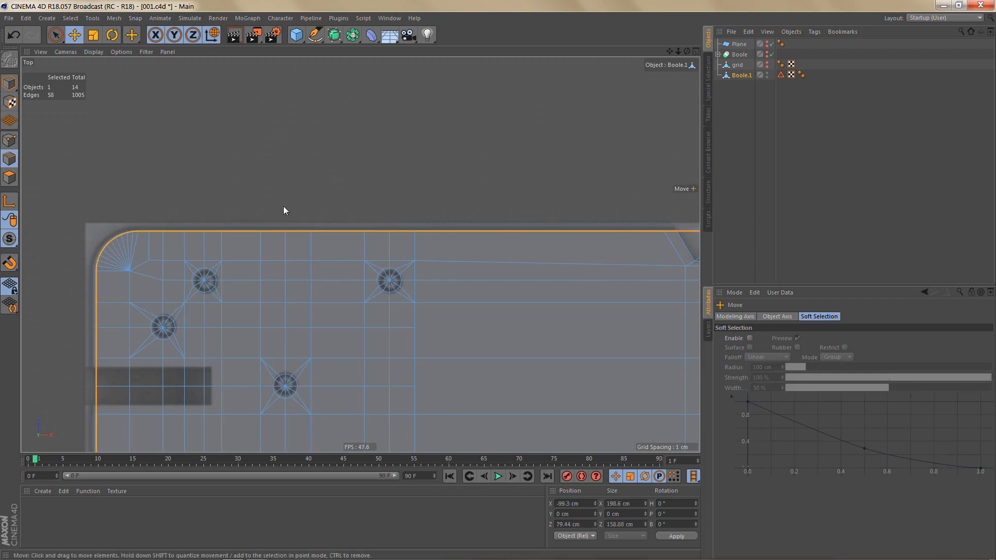
scroll(255, 260, "down", 8)
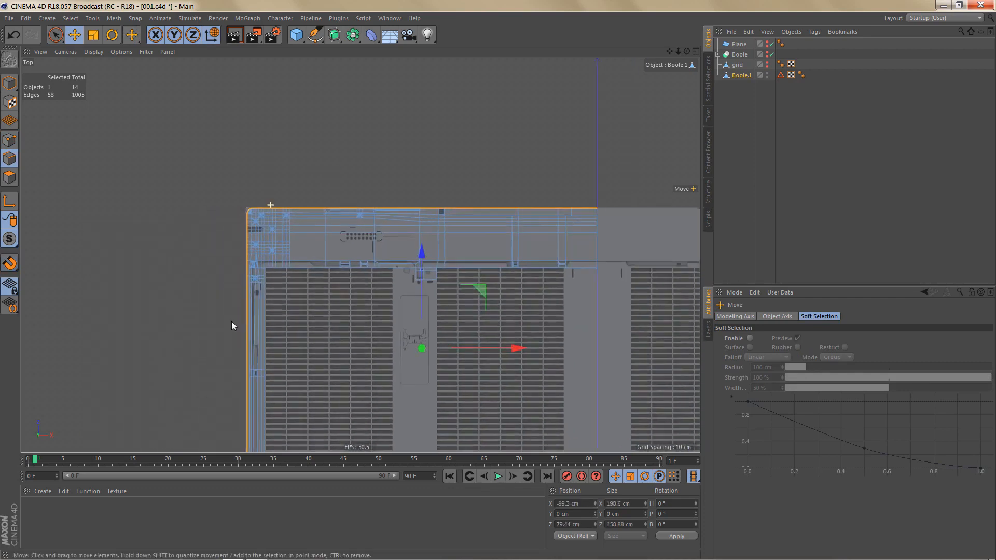
right_click_drag(232, 321, 271, 280, "alt")
middle_click_drag(367, 207, 360, 254, "alt")
right_click_drag(276, 273, 317, 250, "alt")
middle_click_drag(317, 250, 311, 298, "alt")
right_click_drag(302, 279, 311, 275, "alt")
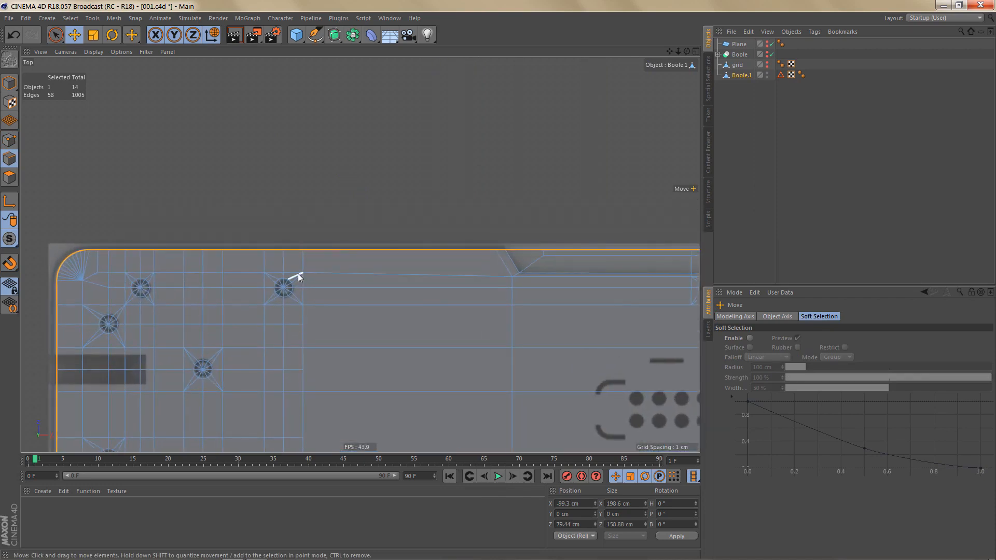
key("d")
left_click_drag(337, 204, 368, 204)
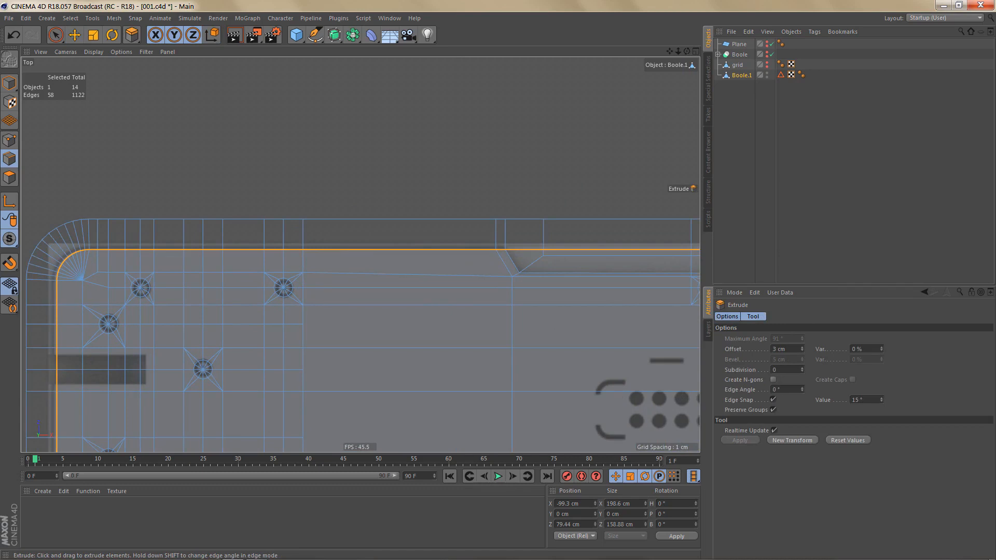
Weld the ten outer points of the extruded rounded corner into a single point at their middle.
middle_click_drag(89, 246, 251, 237, "alt")
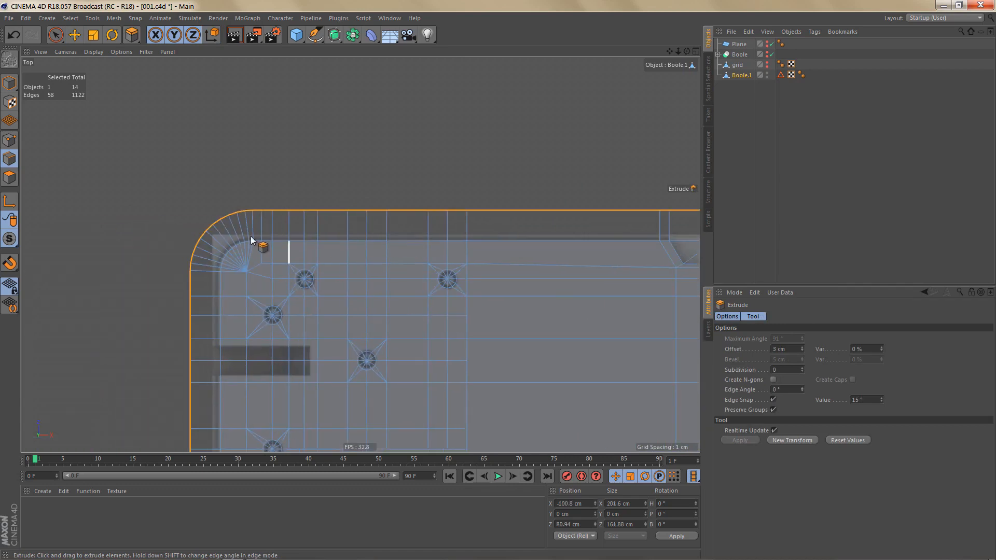
right_click_drag(196, 222, 250, 237, "alt")
key("Return")
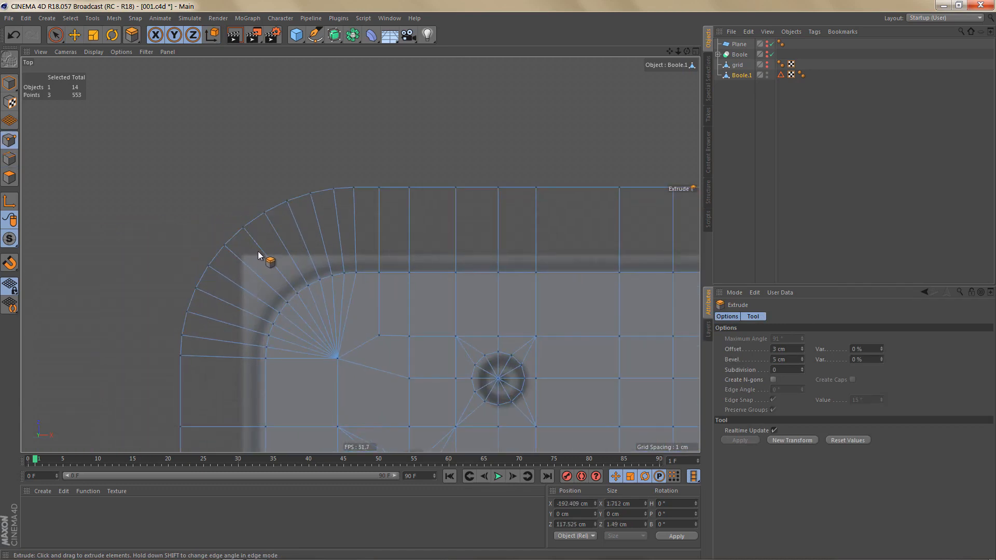
key("space")
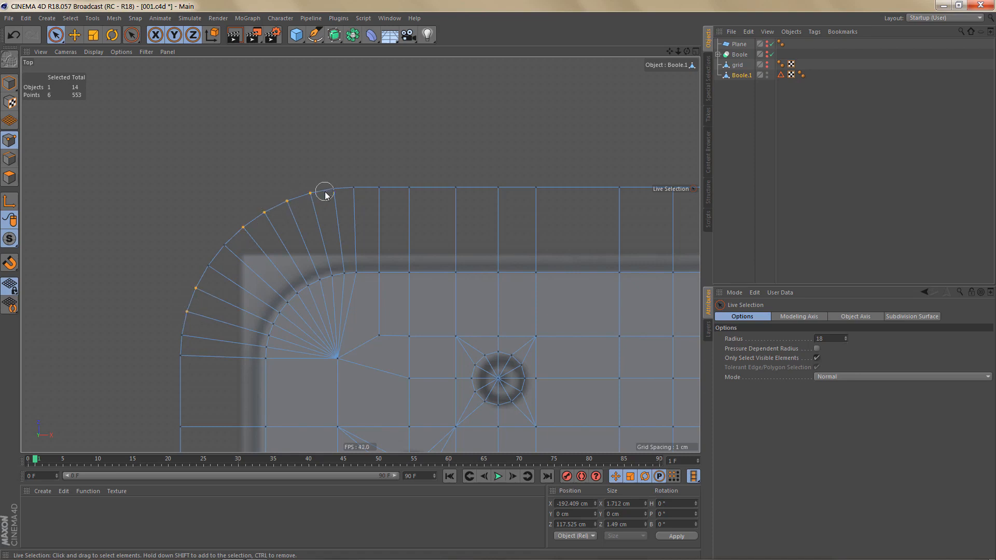
mouse_move(232, 253)
left_mouse_down("shift")
mouse_move(183, 318)
mouse_move(183, 335)
mouse_move(193, 323)
left_mouse_up("shift")
key("n")
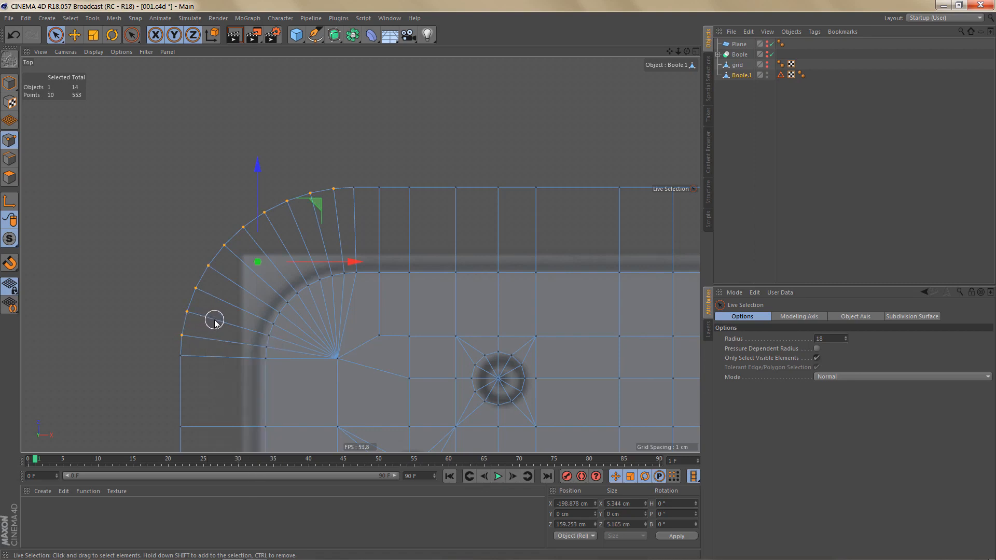
key("m")
key("q")
left_click(233, 310)
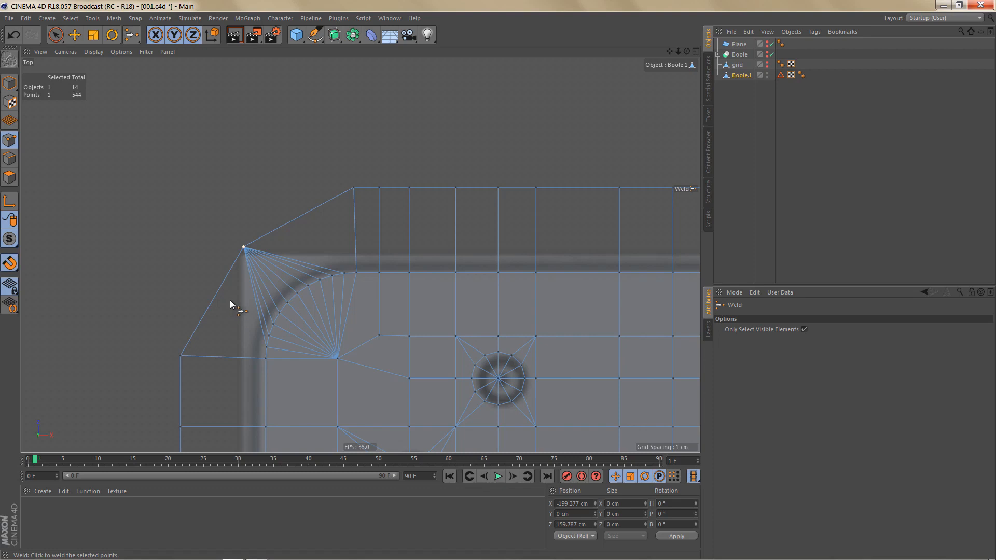
Square off the outer corner by snapping the welded point in line with the extruded upper and left-hand border edges.
key("e")
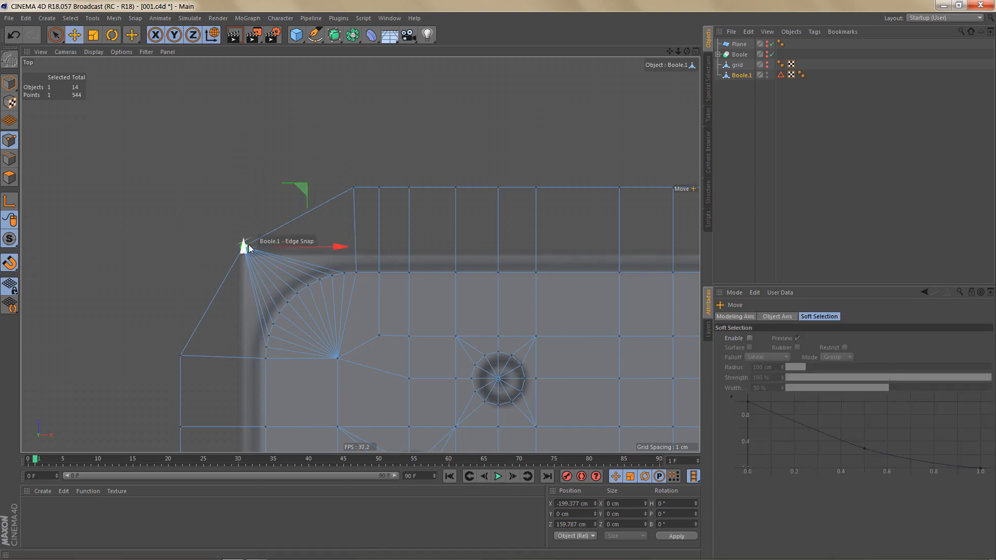
mouse_move(244, 244)
left_mouse_down()
mouse_move(301, 225)
mouse_move(357, 189)
left_mouse_up()
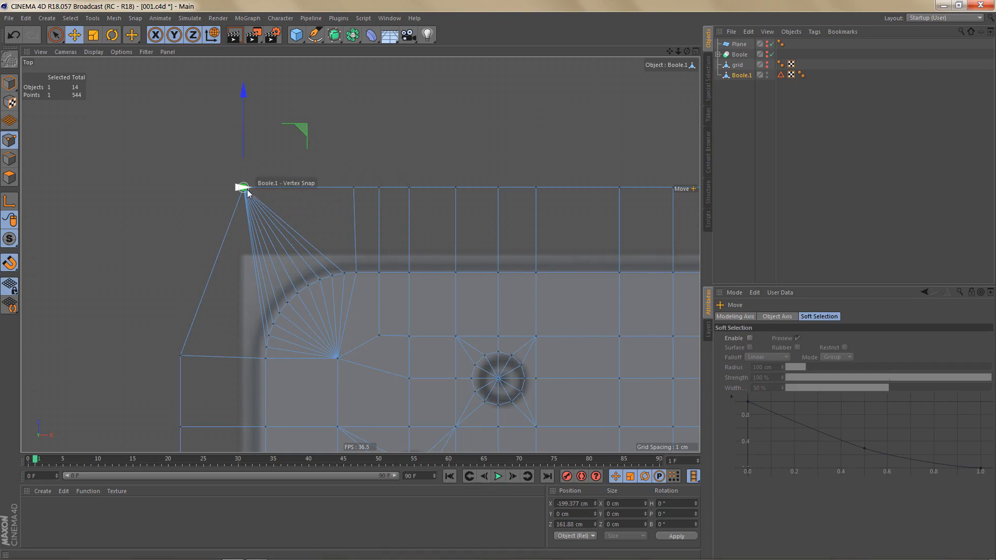
left_click_drag(259, 191, 182, 356)
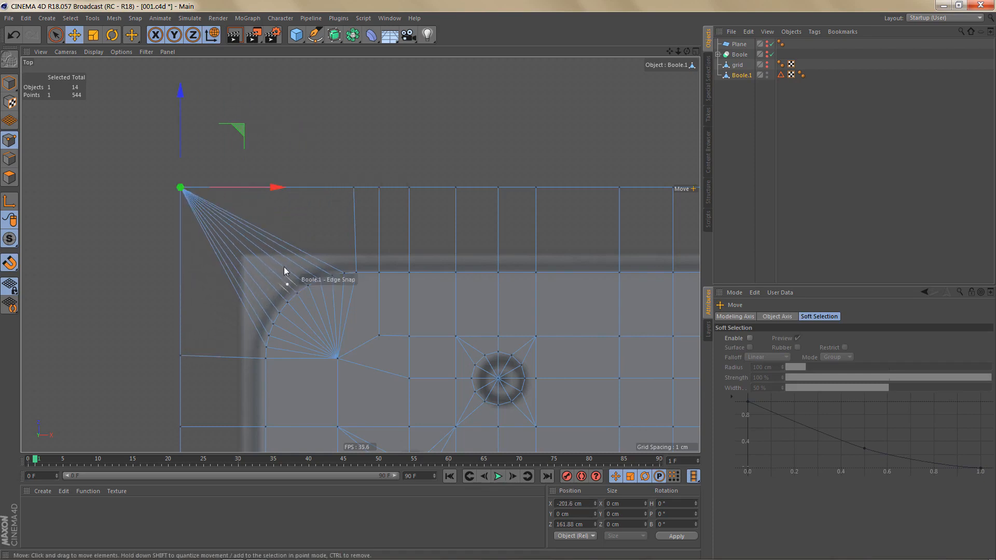
Select all points of the upper outer border, show the reference Plane and move the points onto its edge at Z 160 cm.
right_click_drag(269, 258, 248, 291, "alt")
middle_click_drag(279, 290, 167, 300, "alt")
right_click_drag(167, 300, 172, 338, "alt")
middle_click_drag(254, 331, 143, 311, "alt")
mouse_move(209, 281)
right_mouse_down("alt")
mouse_move(205, 291)
mouse_move(191, 288)
right_mouse_up("alt")
key("0")
left_click_drag(97, 240, 572, 276)
middle_click_drag(572, 275, 245, 276, "alt")
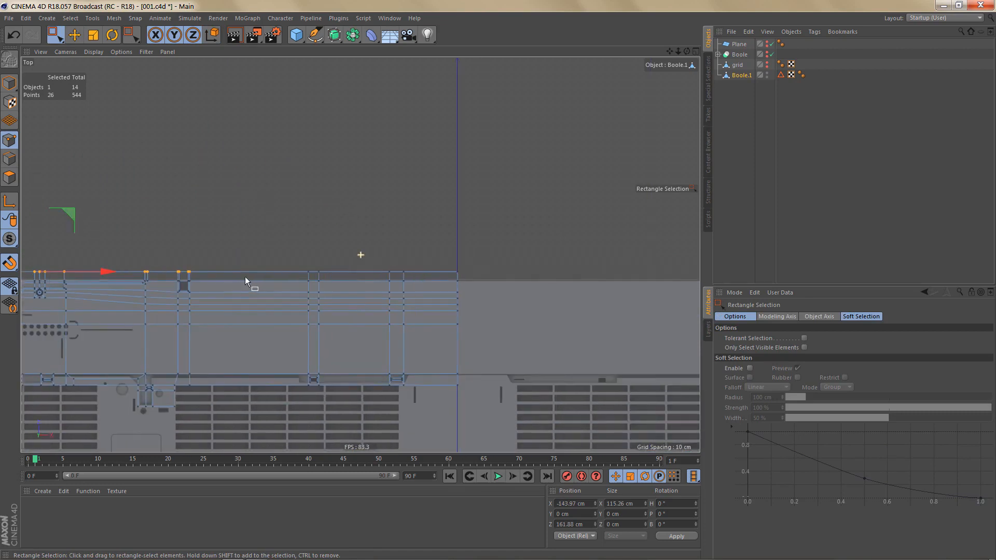
left_click_drag(245, 254, 465, 276)
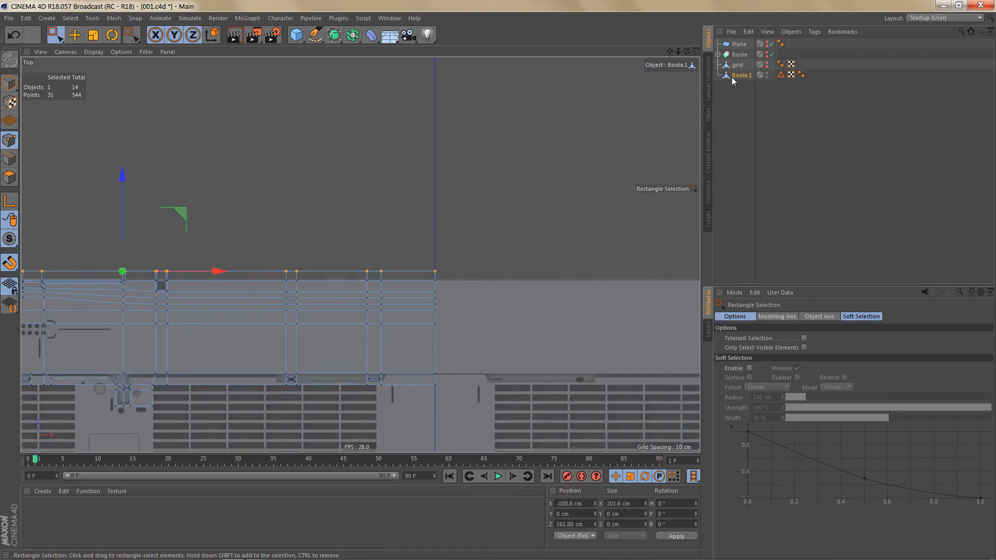
left_click(761, 45)
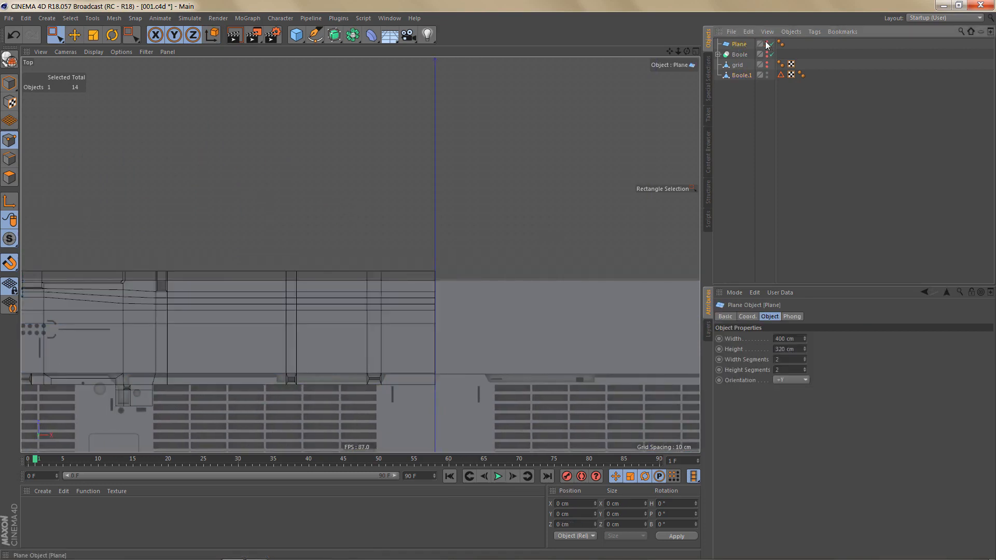
left_click(742, 74)
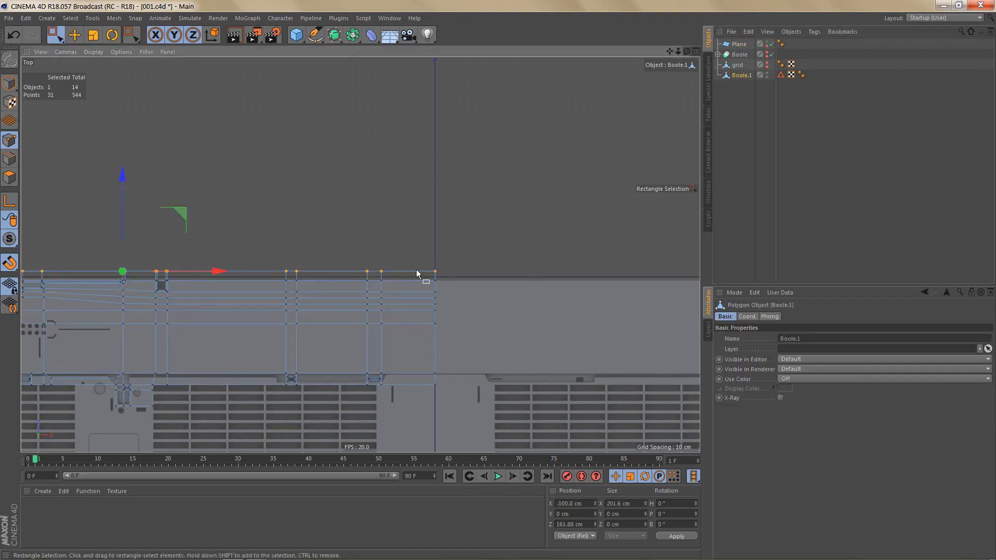
scroll(378, 232, "up", 8)
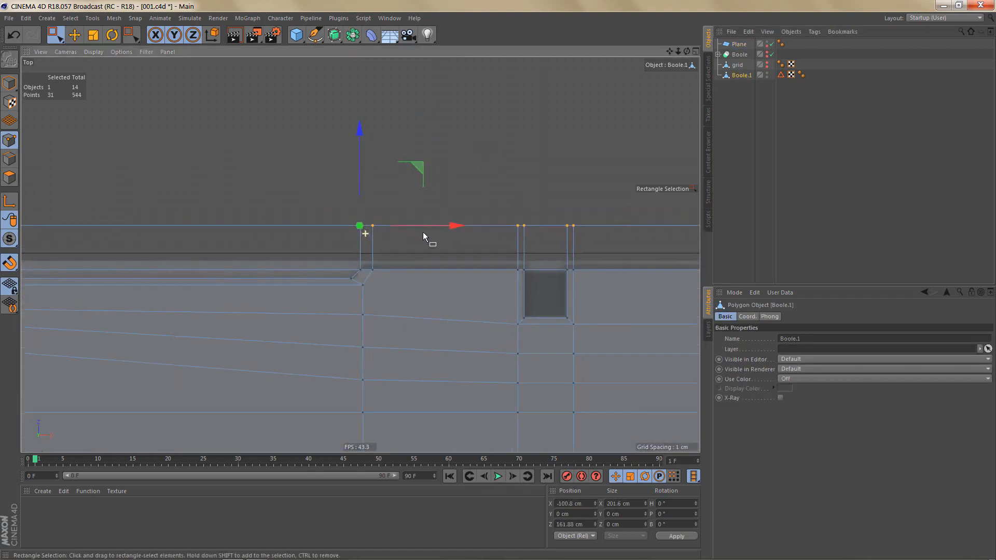
left_click_drag(359, 131, 368, 161)
Select all points of the left-hand outer border and move them onto the reference Plane's edge at X -200 cm.
right_click_drag(413, 176, 326, 220, "alt")
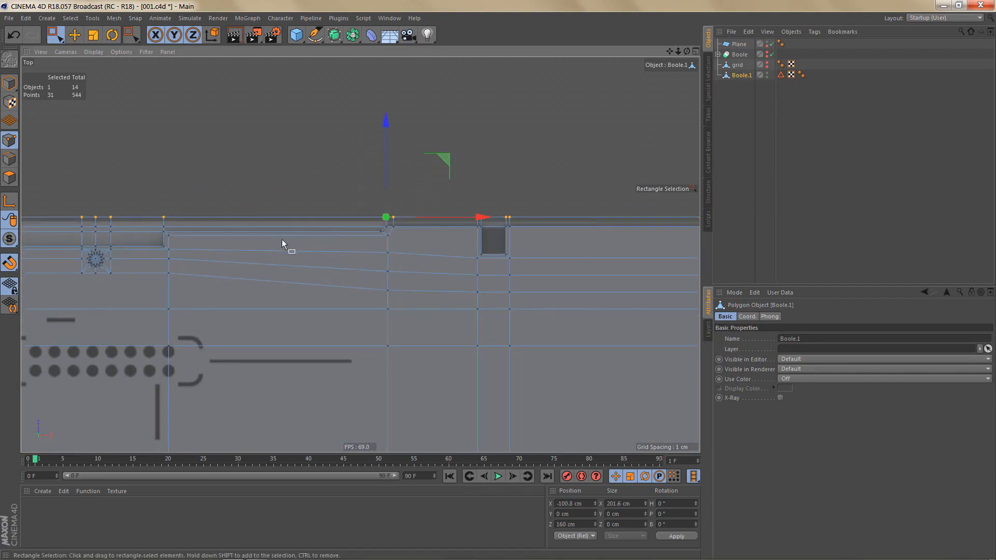
middle_click_drag(252, 238, 602, 195, "alt")
right_click_drag(565, 200, 520, 217, "alt")
middle_click_drag(359, 253, 456, 218, "alt")
right_click_drag(506, 216, 479, 231, "alt")
middle_click_drag(406, 241, 408, 189, "alt")
left_click_drag(300, 107, 328, 298)
middle_click_drag(395, 330, 368, 200, "alt")
right_click_drag(375, 216, 377, 235, "alt")
middle_click_drag(369, 300, 371, 208, "alt")
left_click_drag(311, 200, 325, 393)
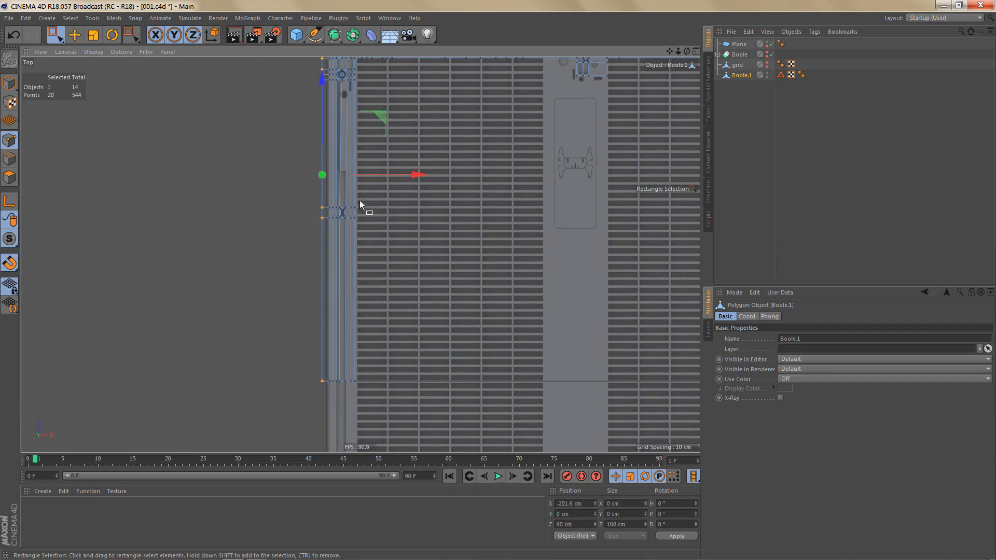
scroll(385, 197, "up", 5)
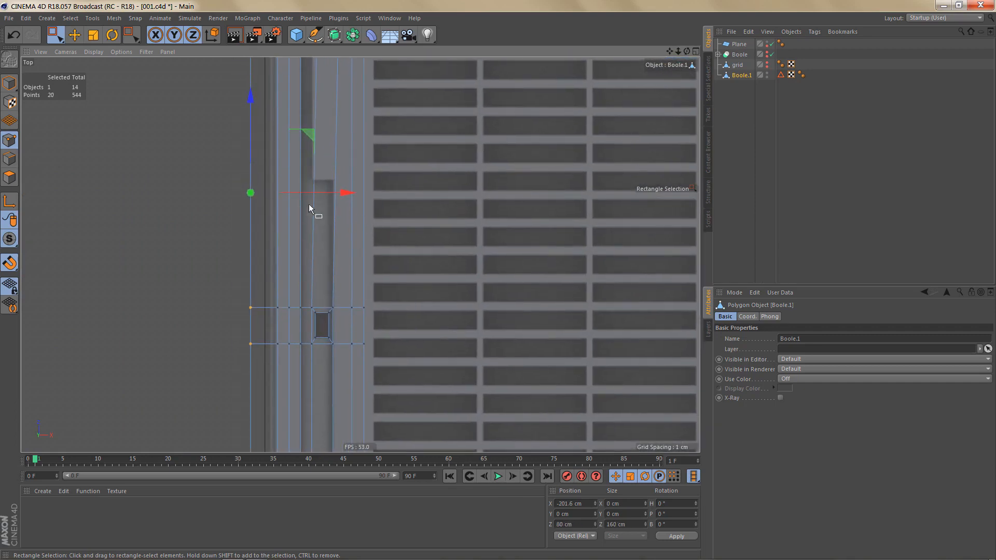
scroll(327, 210, "up", 2)
left_click_drag(325, 188, 344, 191)
Switch to the perspective view of the panel and hide the reference Plane.
middle_click(340, 201)
middle_click(226, 168)
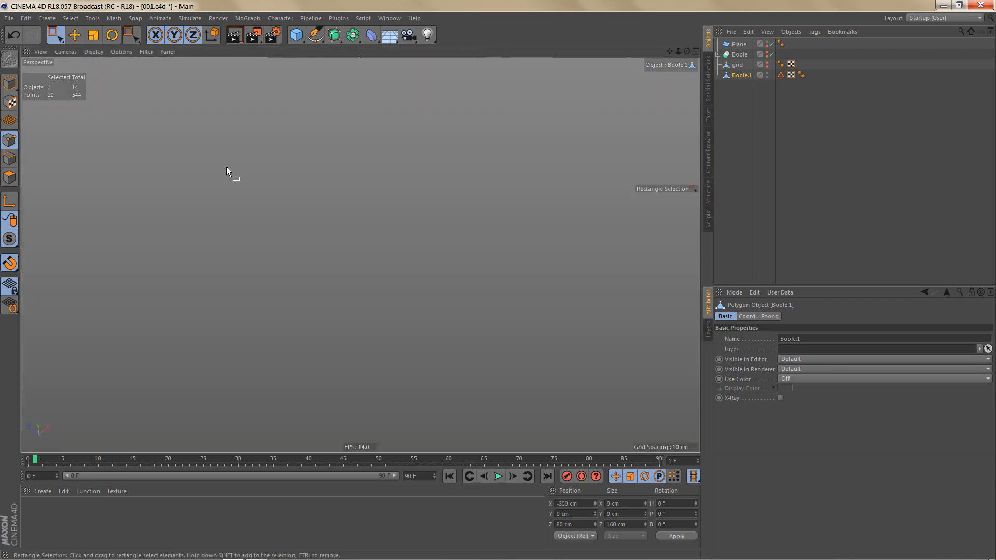
right_click_drag(334, 189, 291, 250, "alt")
mouse_move(309, 244)
left_mouse_down("alt")
mouse_move(317, 231)
mouse_move(313, 249)
left_mouse_up("alt")
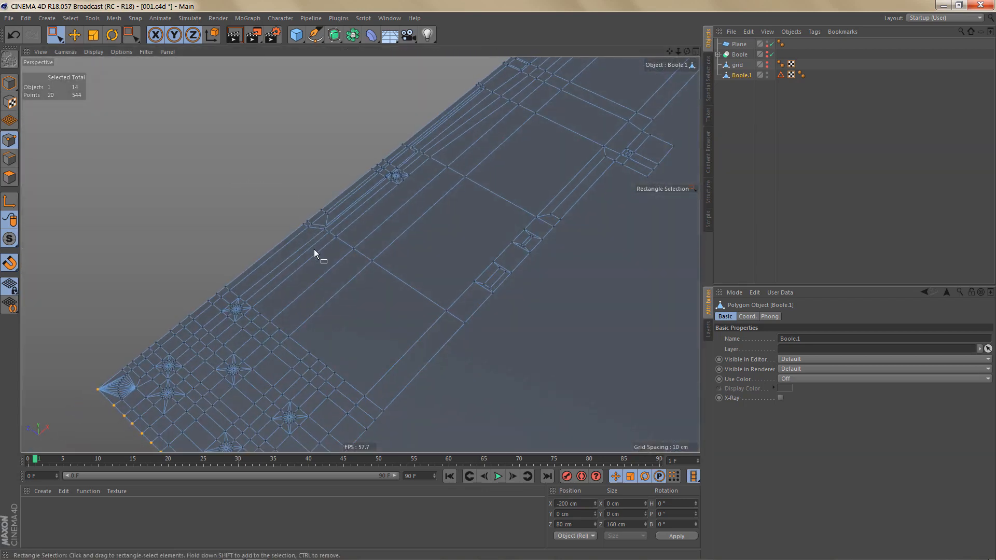
right_click_drag(313, 249, 312, 260, "alt")
middle_click_drag(360, 253, 287, 262, "alt")
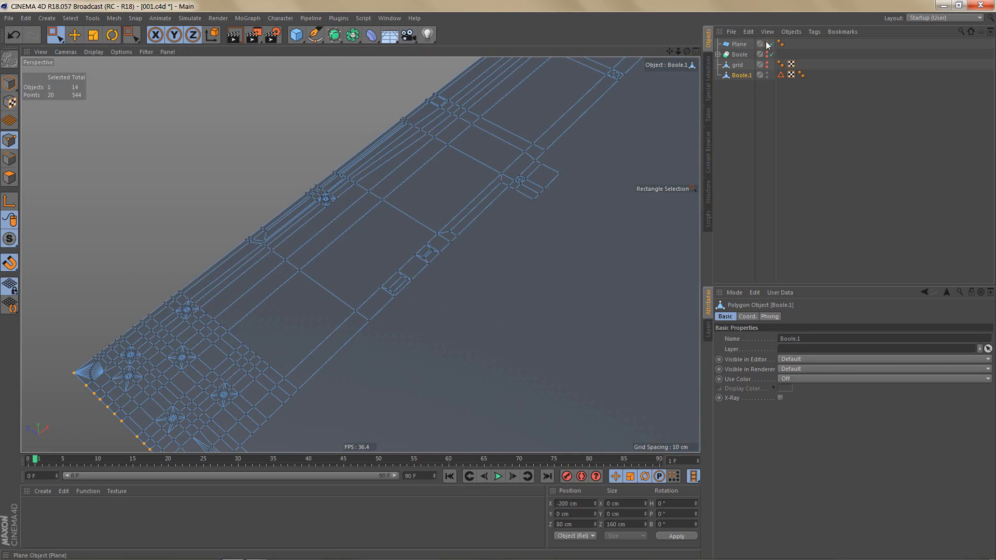
left_click(767, 43, "alt")
left_click(767, 42, "alt")
middle_click_drag(424, 229, 498, 190, "alt")
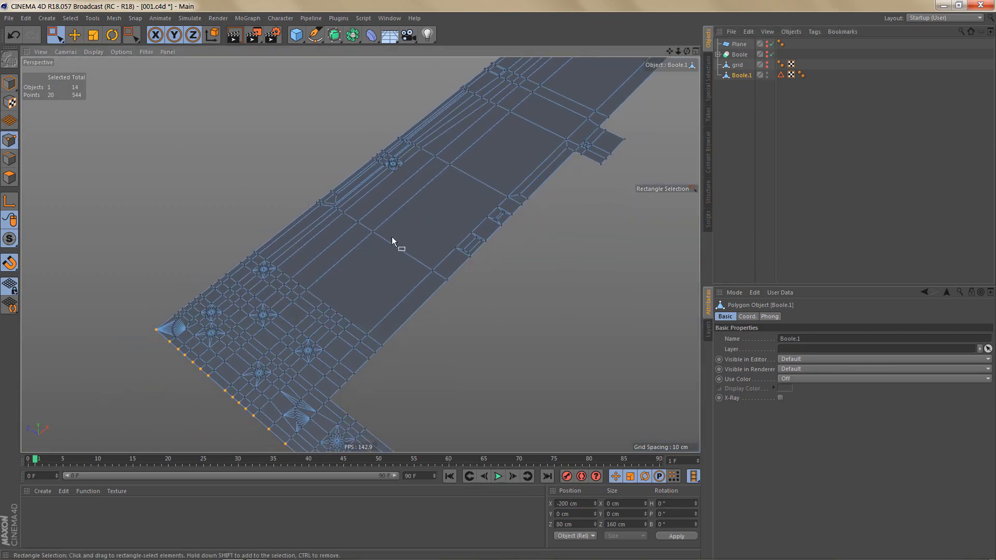
Switch to polygon editing and ring-select the polygon strip along the panel's outer border.
right_click_drag(392, 238, 393, 241, "alt")
key("Return")
key("Return")
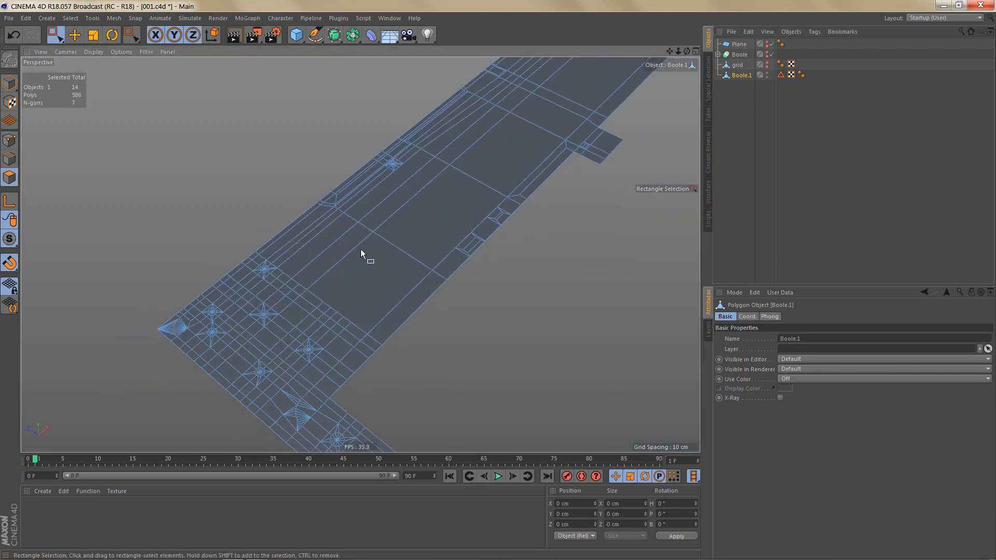
key("u")
key("b")
right_click_drag(189, 280, 223, 272, "alt")
left_click(281, 243)
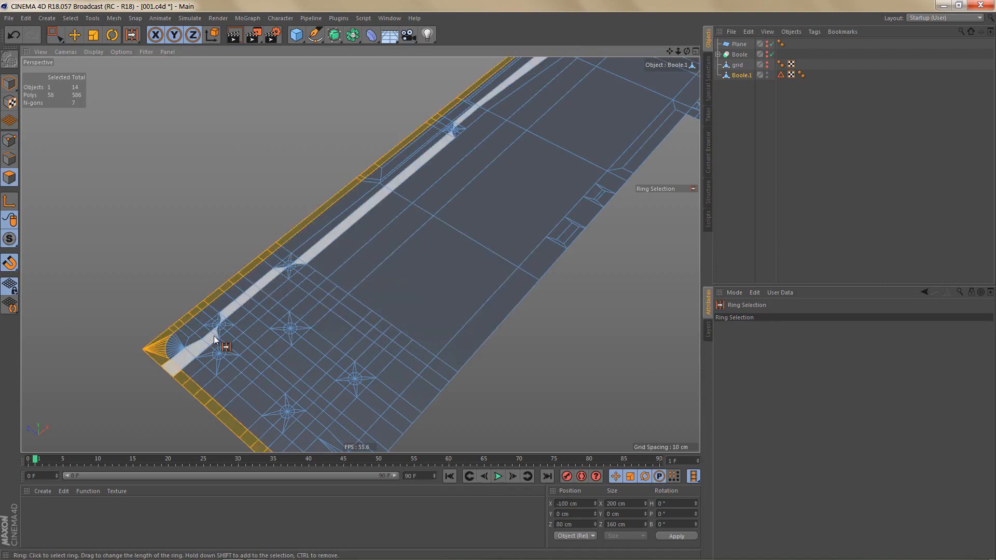
In the front view, extrude the selected border polygons with an offset of -1.21 cm and Create Caps enabled.
middle_click(348, 291)
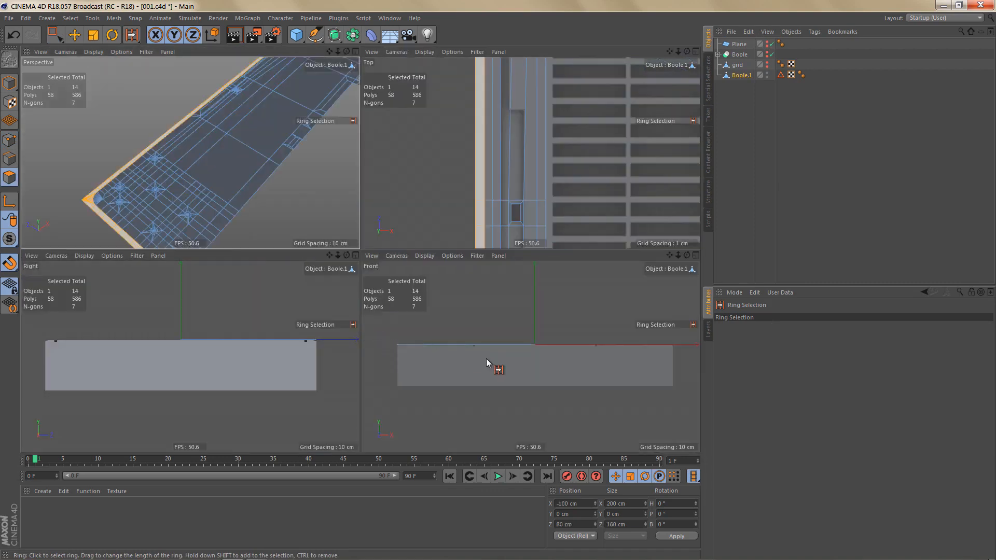
middle_click(483, 359)
middle_click_drag(450, 334, 524, 376, "alt")
right_click_drag(395, 262, 457, 255, "alt")
key("d")
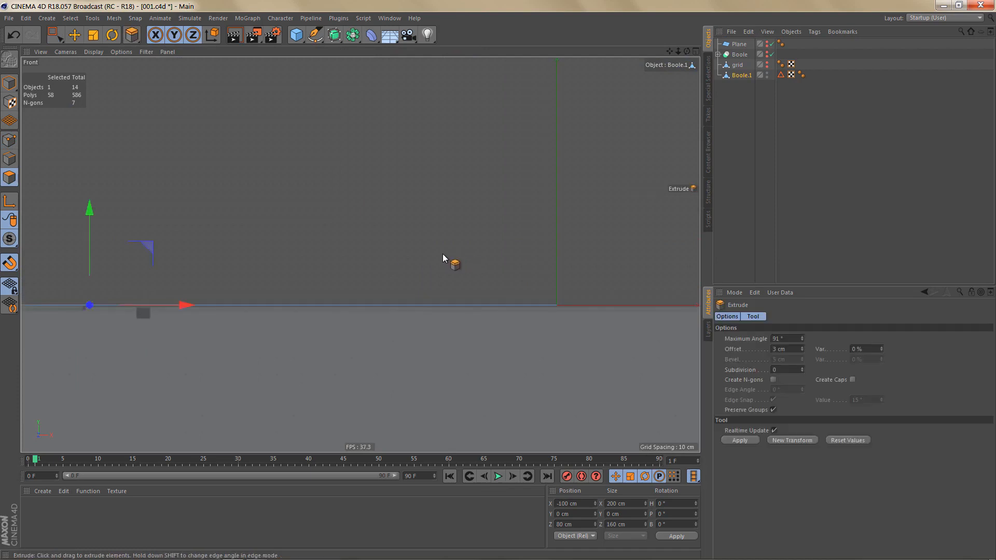
left_click(852, 379)
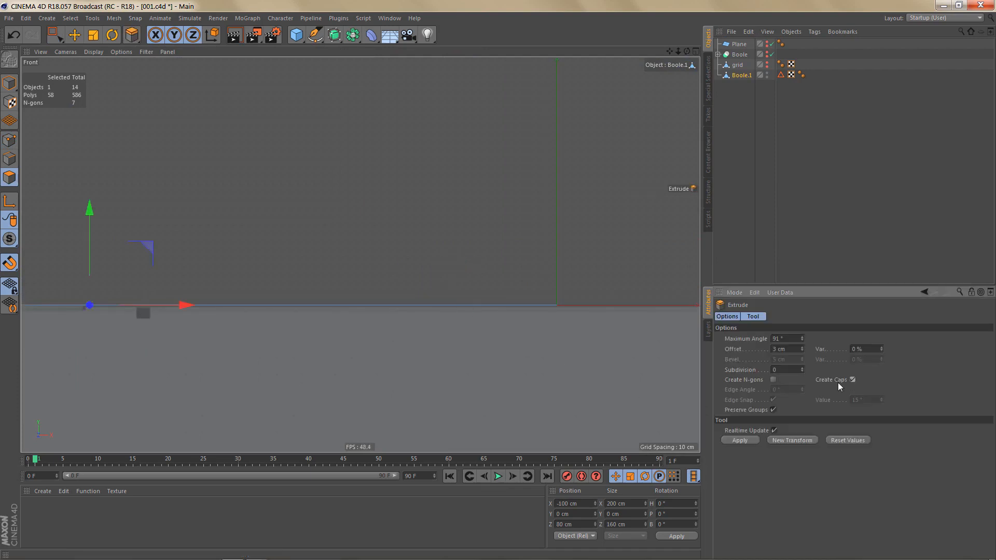
scroll(61, 308, "up", 5)
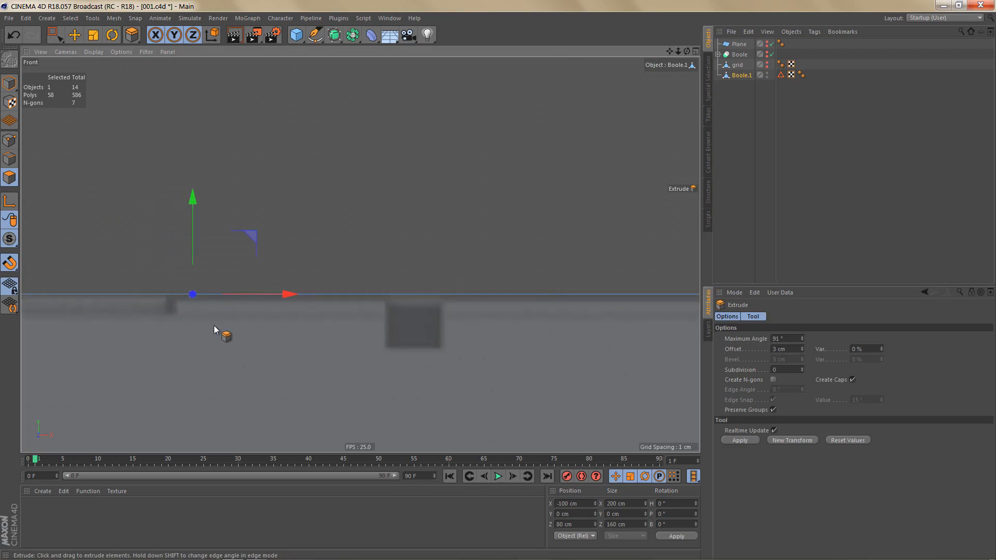
left_click_drag(229, 322, 219, 323)
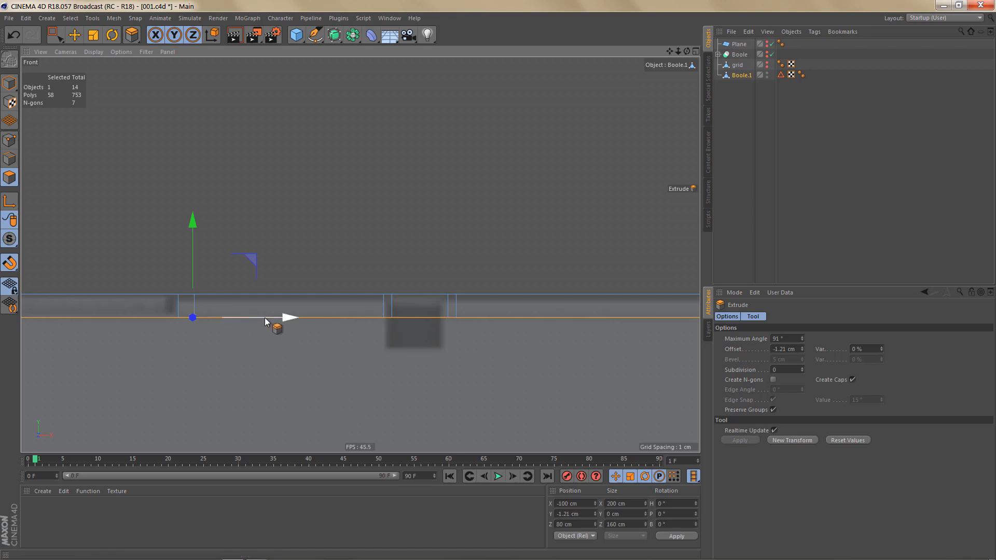
Disable Create Caps, extrude the border polygons a second level downward and adjust that level to Y -2.923 cm.
key("e")
scroll(277, 303, "down", 2)
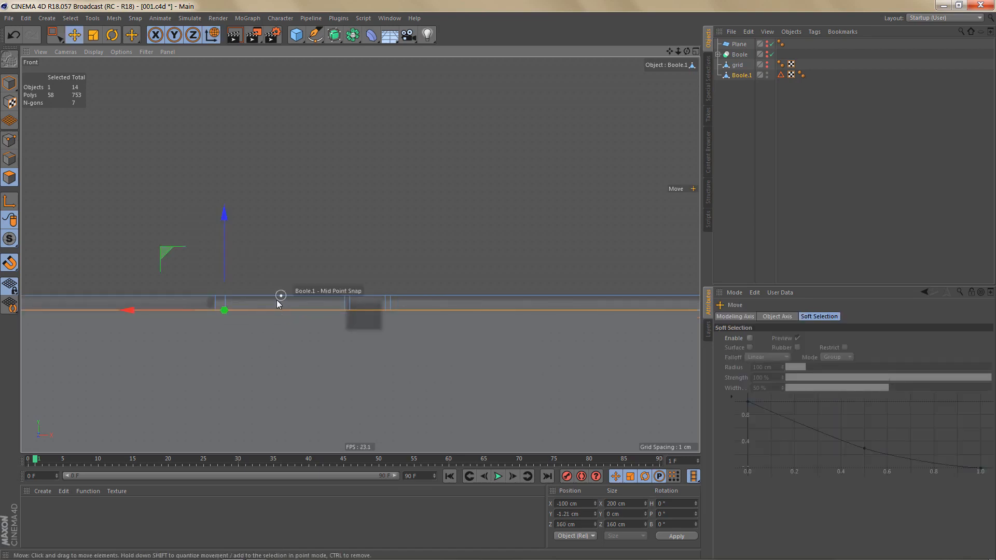
key("d")
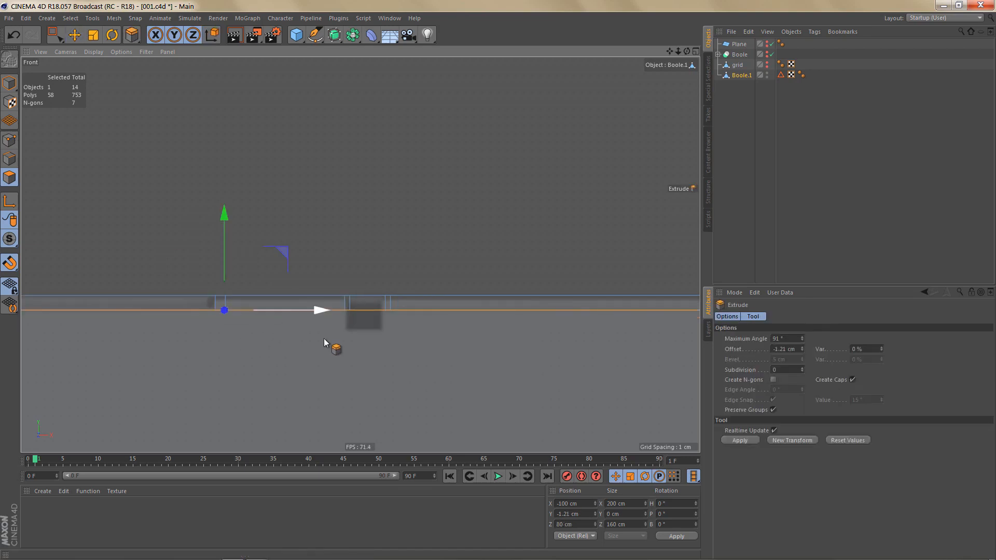
left_click(852, 380)
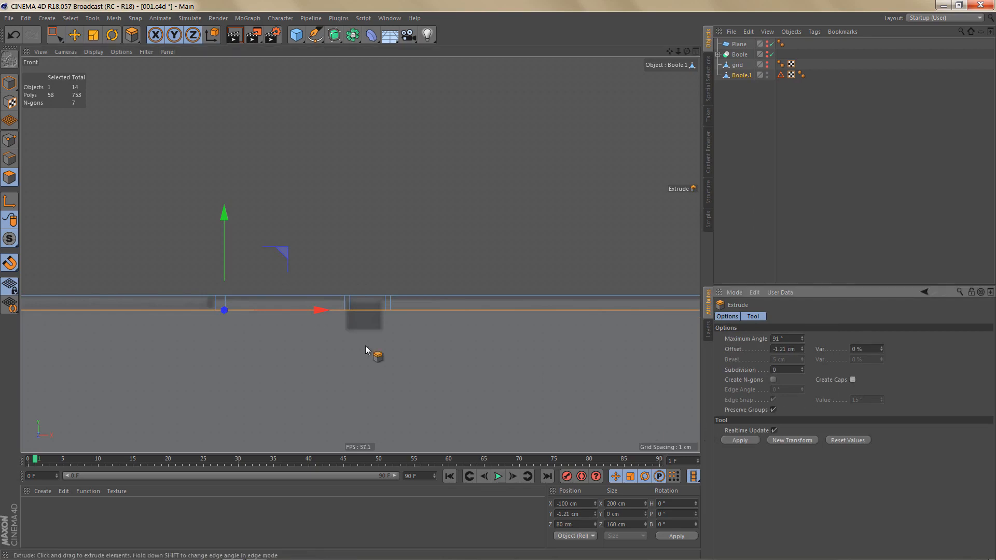
scroll(285, 290, "down", 2)
scroll(278, 293, "up", 2)
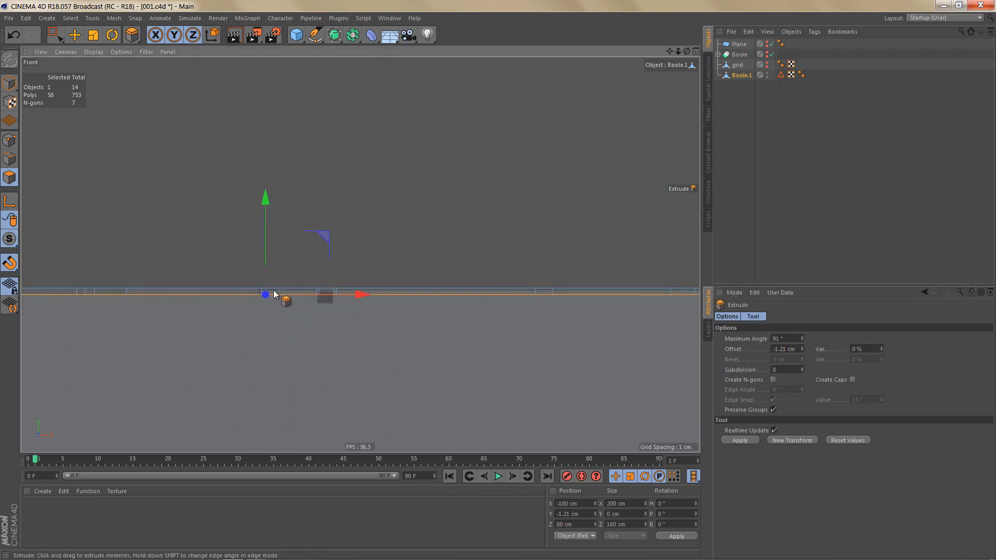
left_click_drag(268, 204, 270, 214)
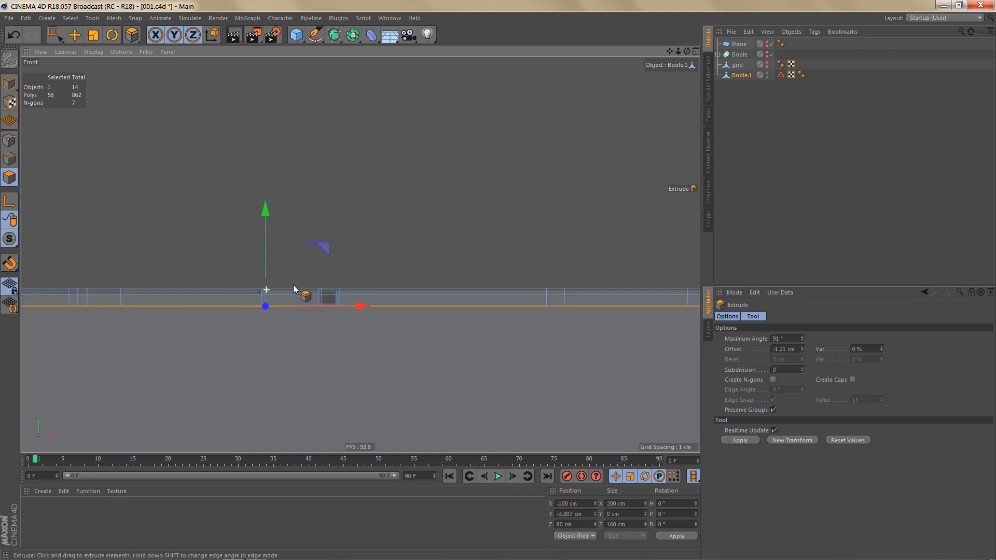
scroll(295, 288, "up", 2)
scroll(309, 290, "up", 1)
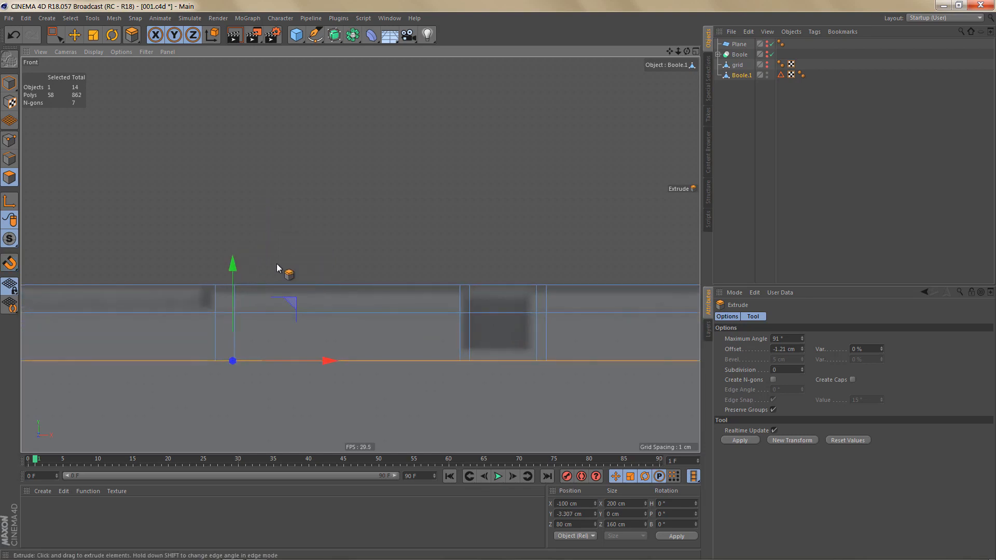
left_click_drag(233, 266, 239, 258)
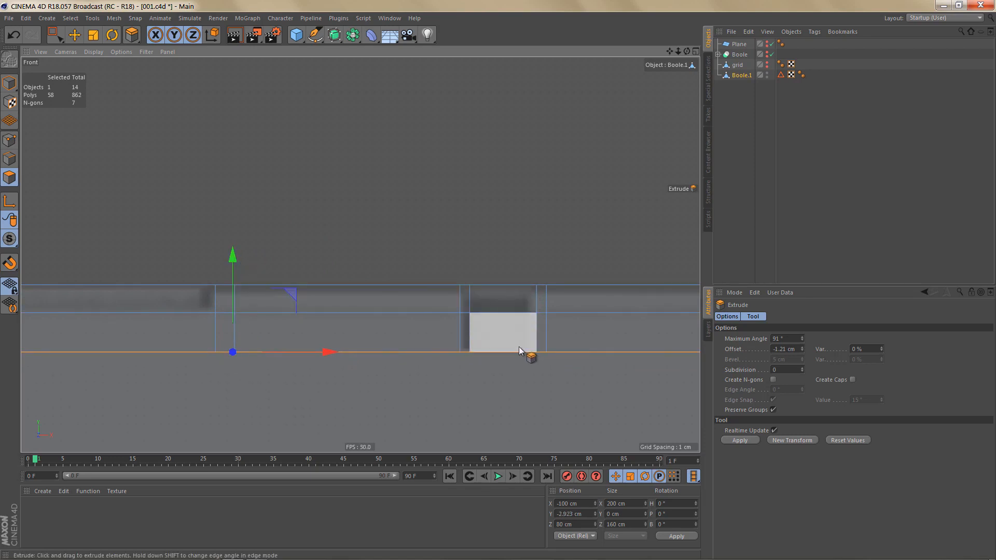
Check the depth in the right view, then extrude the border a third level down to Y -9.018 cm in the front view.
scroll(410, 258, "down", 2)
middle_click(409, 301)
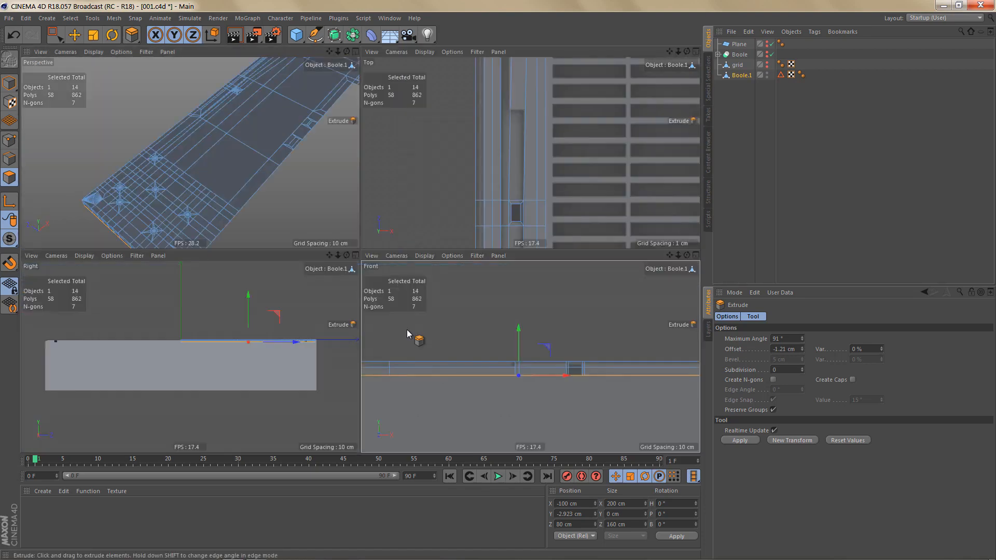
middle_click(273, 361)
middle_click_drag(550, 289, 471, 303, "alt")
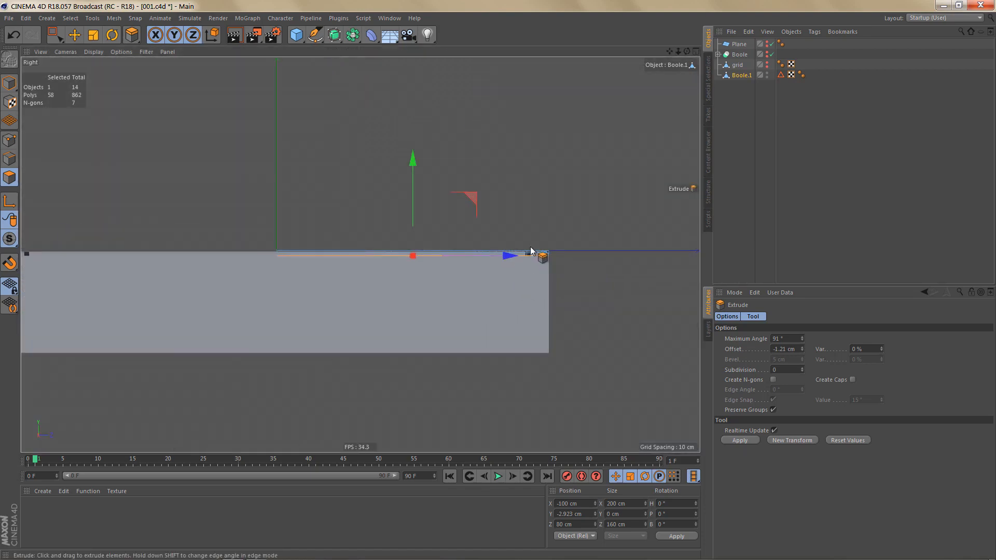
scroll(529, 247, "up", 6)
scroll(580, 240, "down", 1)
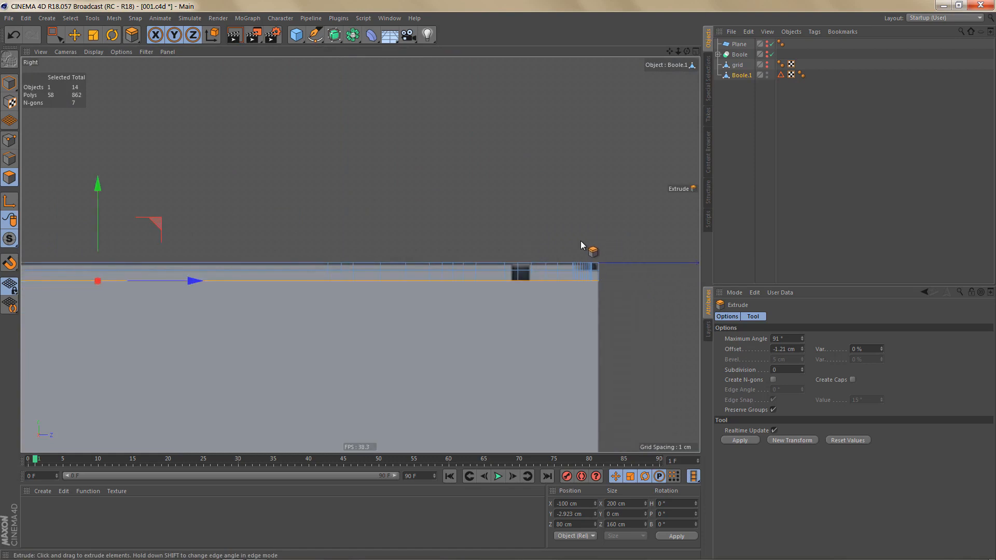
middle_click(581, 240)
middle_click(445, 351)
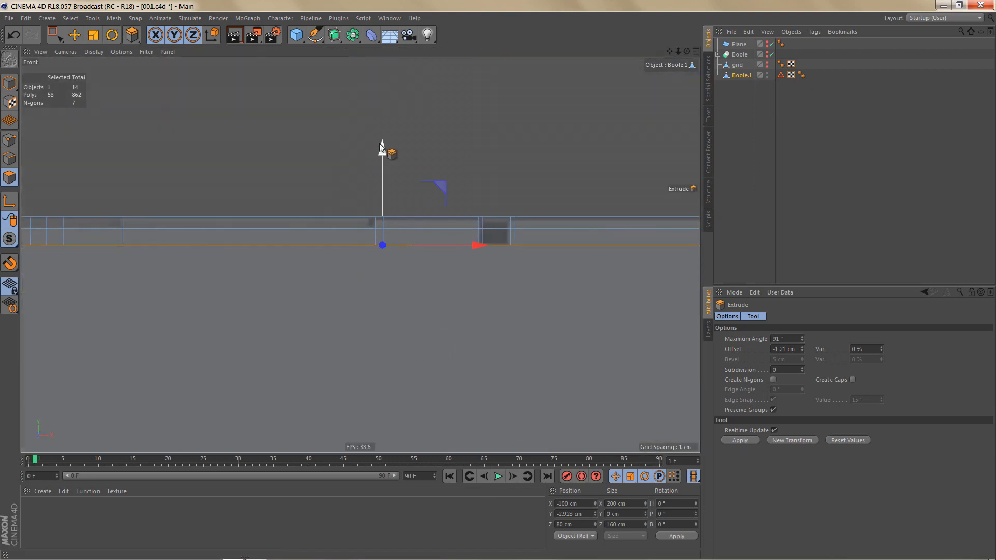
left_click_drag(382, 148, 387, 199)
scroll(365, 274, "down", 5)
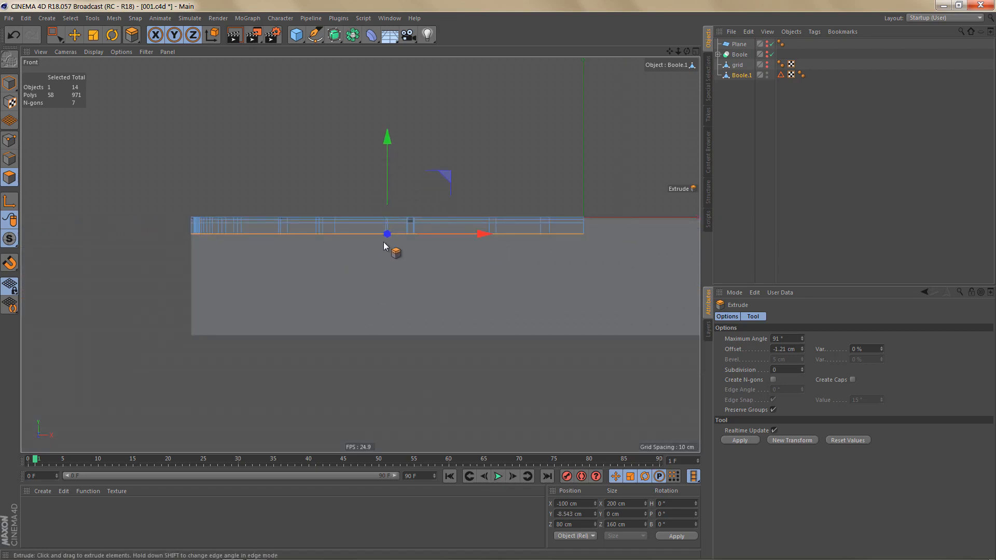
scroll(387, 223, "up", 5)
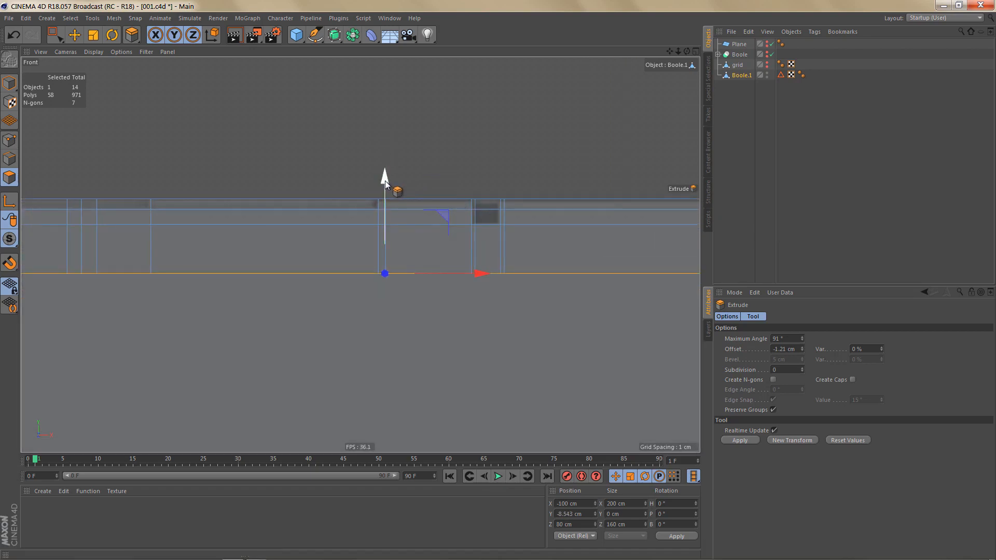
left_click_drag(385, 181, 385, 184)
Raise the lowest border polygons to Y -7.231 cm in the perspective view and render a preview of the panel.
middle_click(362, 190)
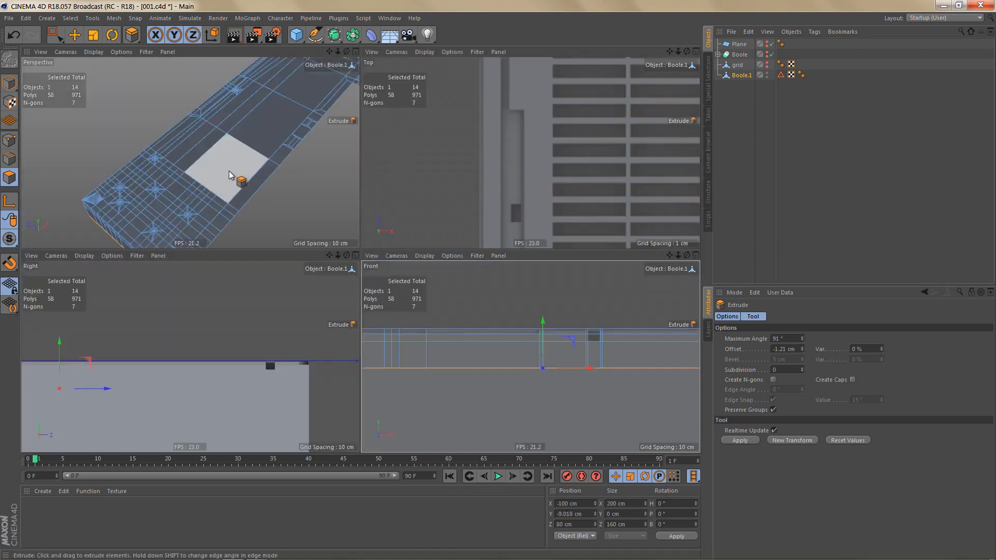
middle_click(230, 172)
scroll(305, 173, "down", 5)
left_click_drag(318, 226, 342, 182, "alt")
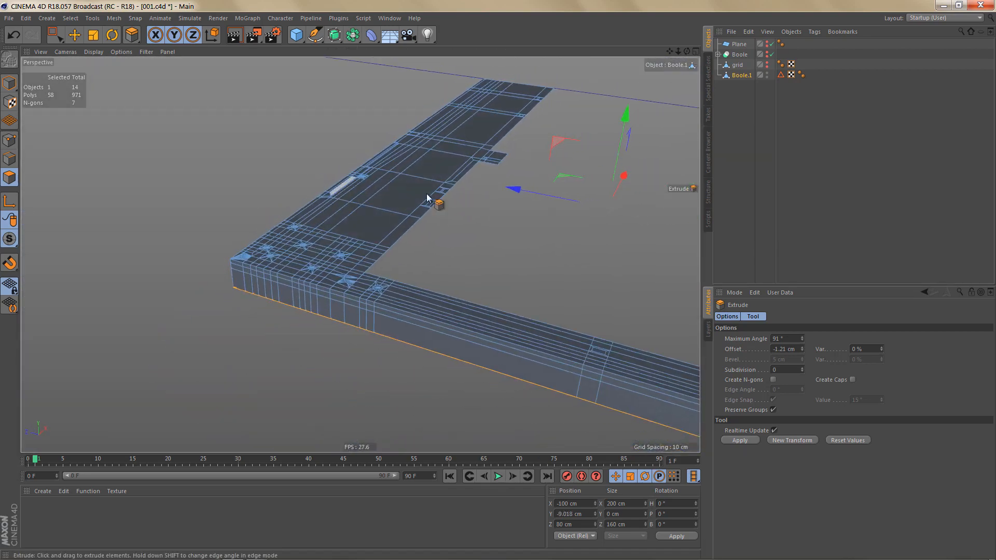
left_click_drag(624, 119, 625, 116)
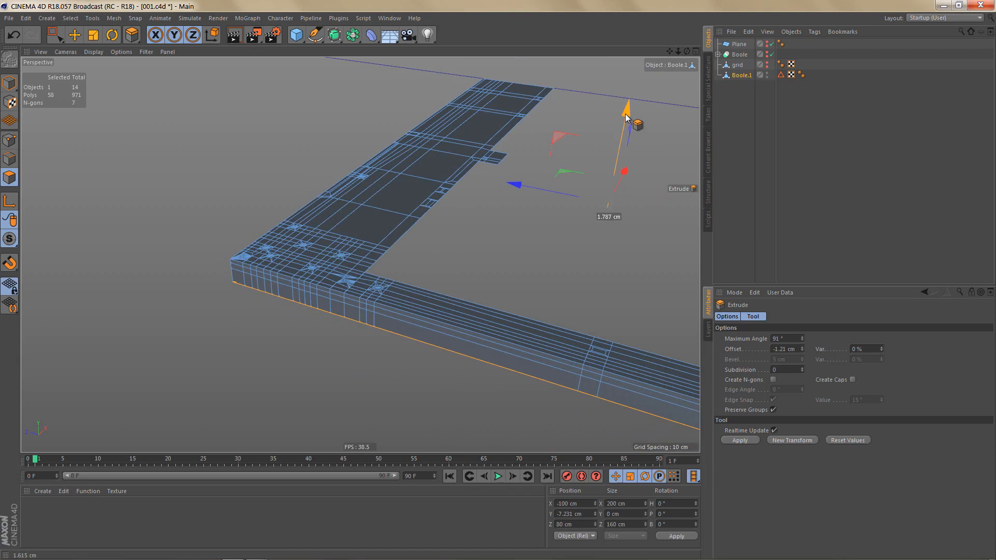
key("ctrl+r")
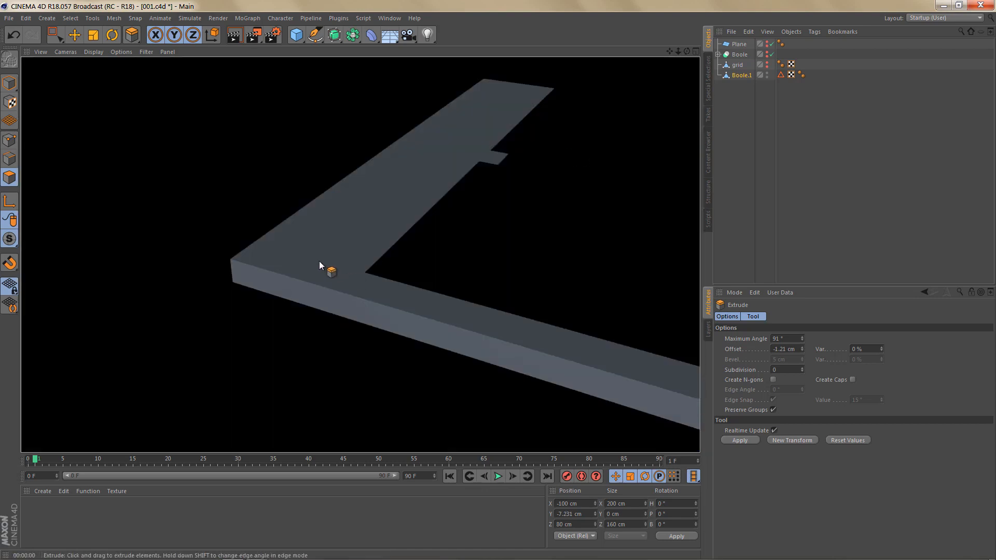
Undo the height changes and all three border extrusions, back to the flat panel with its outer border selected.
scroll(319, 262, "up", 6)
key("ctrl+z")
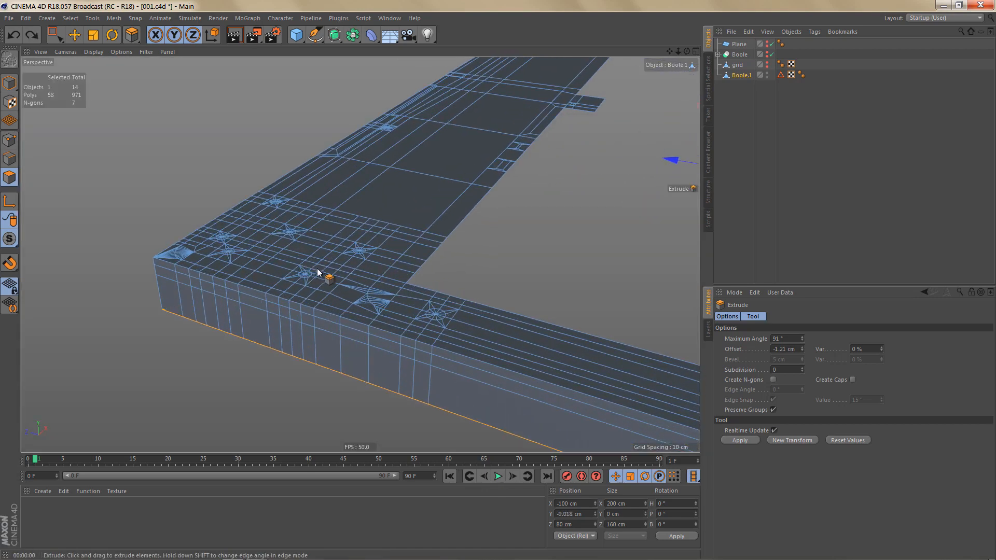
key("ctrl+z")
key("ctrl+z")
key("ctrl+z")
key("ctrl+z")
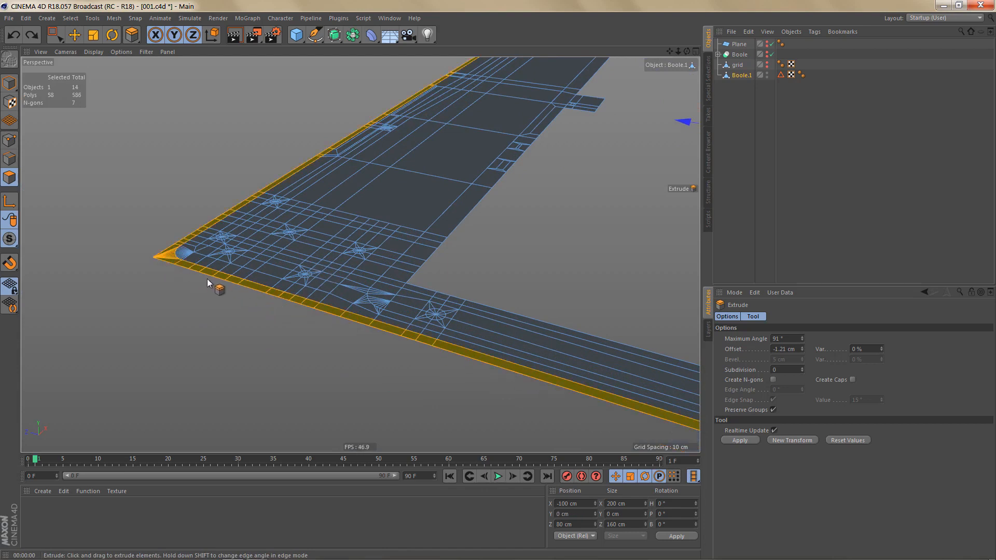
Extrude the border polygons by -1.13 cm in the front view with Create Caps enabled and delete the selected polygons.
middle_click(221, 277)
middle_click(408, 330)
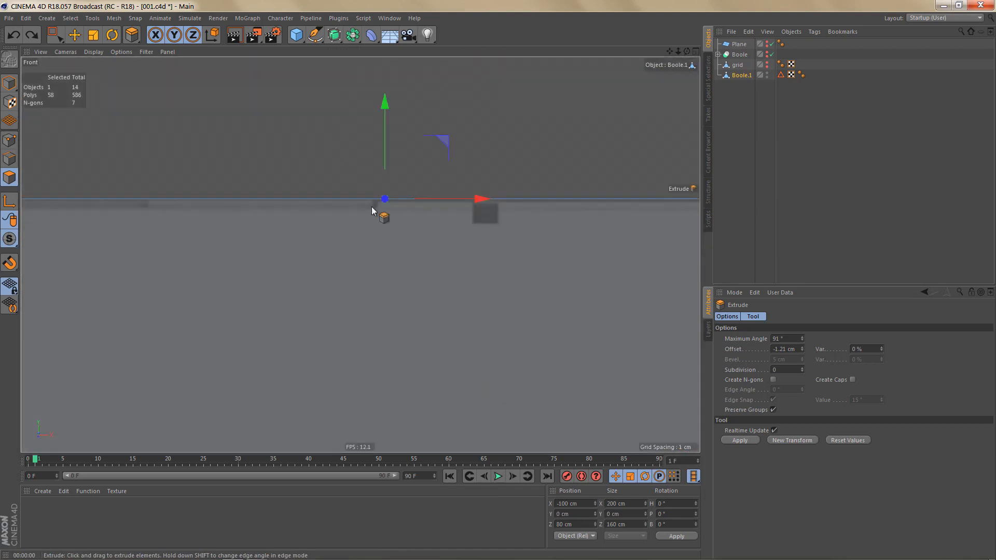
scroll(367, 195, "up", 4)
left_click(853, 380)
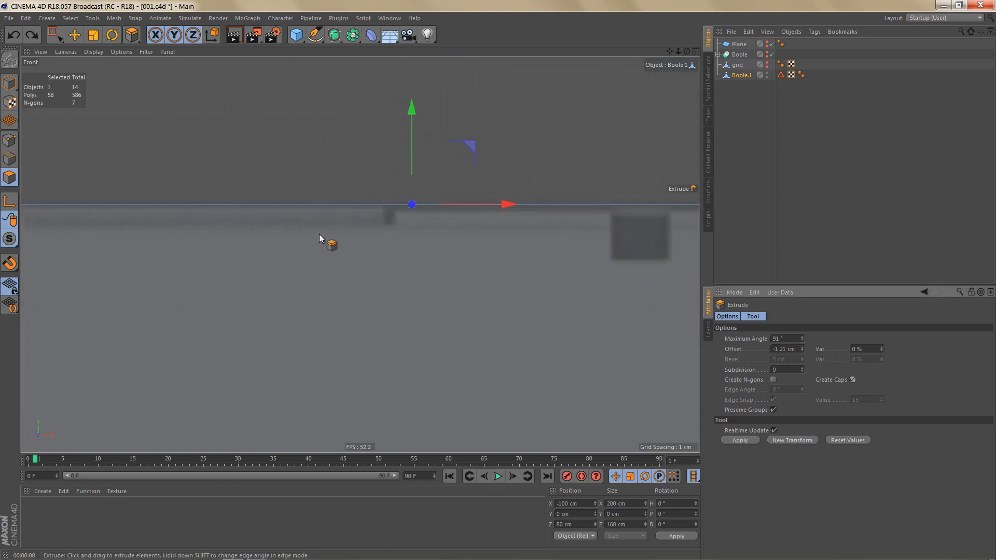
right_click_drag(366, 203, 426, 210, "alt")
left_click_drag(426, 211, 382, 212)
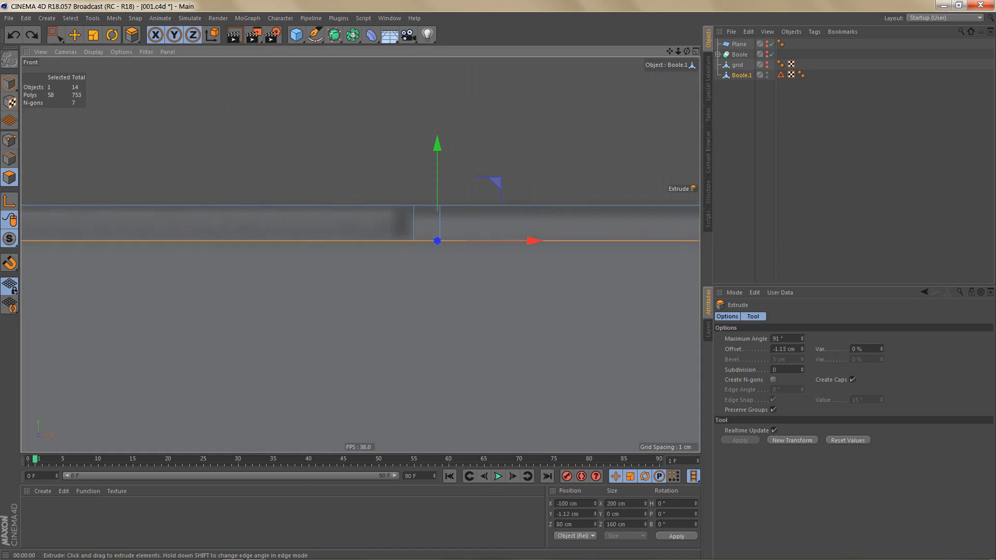
key("Delete")
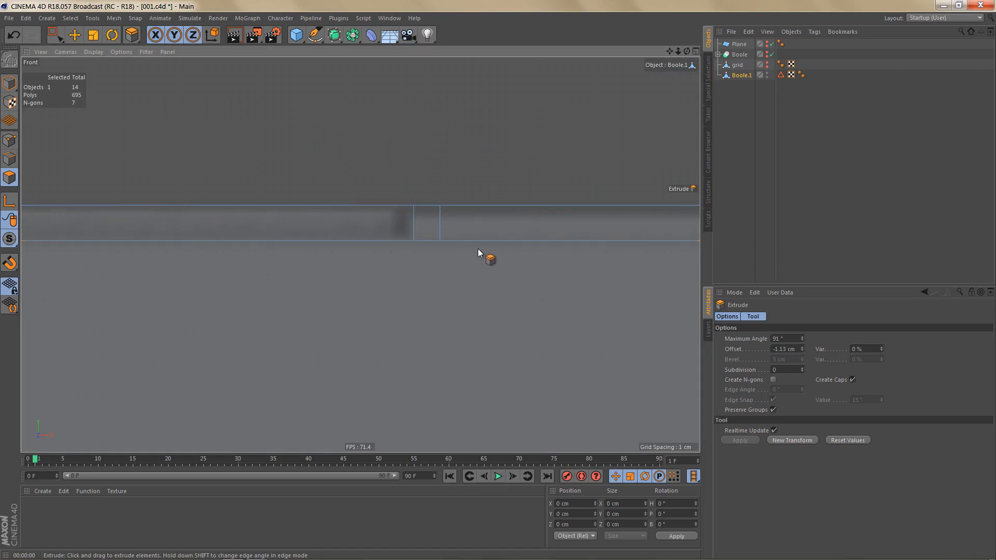
Return to the perspective view and undo the polygon deletion and the capped border extrusion.
middle_click(464, 251)
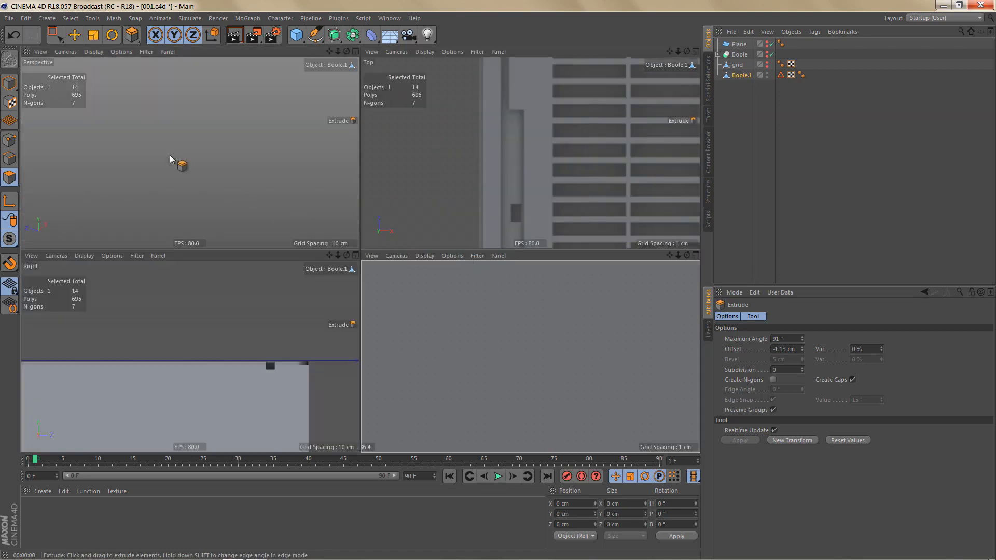
middle_click(173, 160)
key("ctrl+z")
key("ctrl+z")
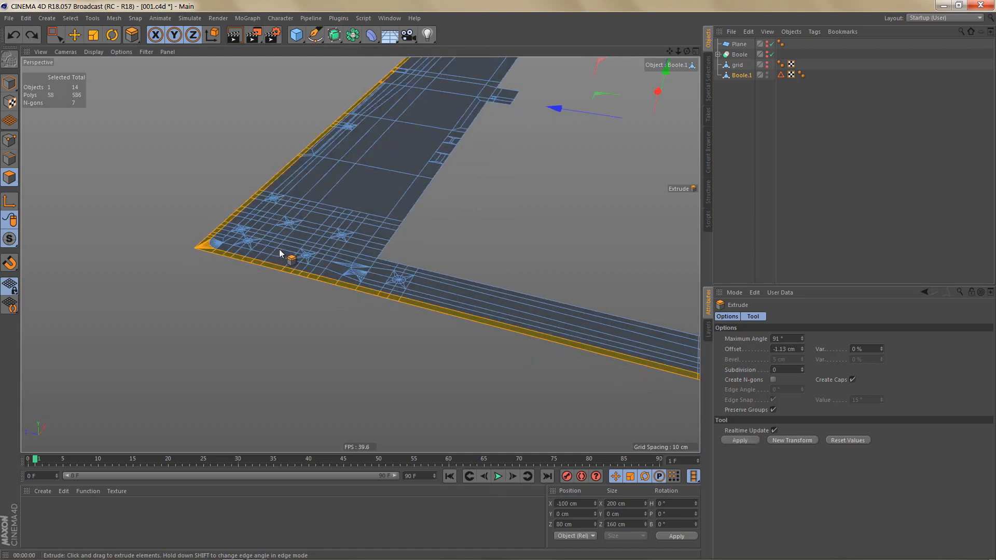
Extrude the selected border polygons with an offset of -1.13 cm and Create Caps disabled.
scroll(306, 252, "up", 3)
left_click_drag(306, 252, 316, 274, "alt")
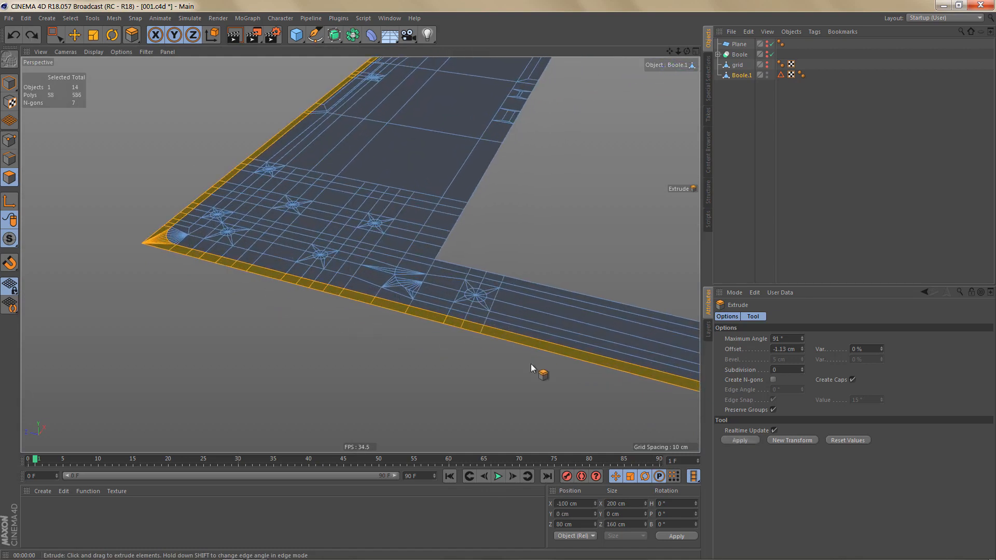
left_click(852, 380)
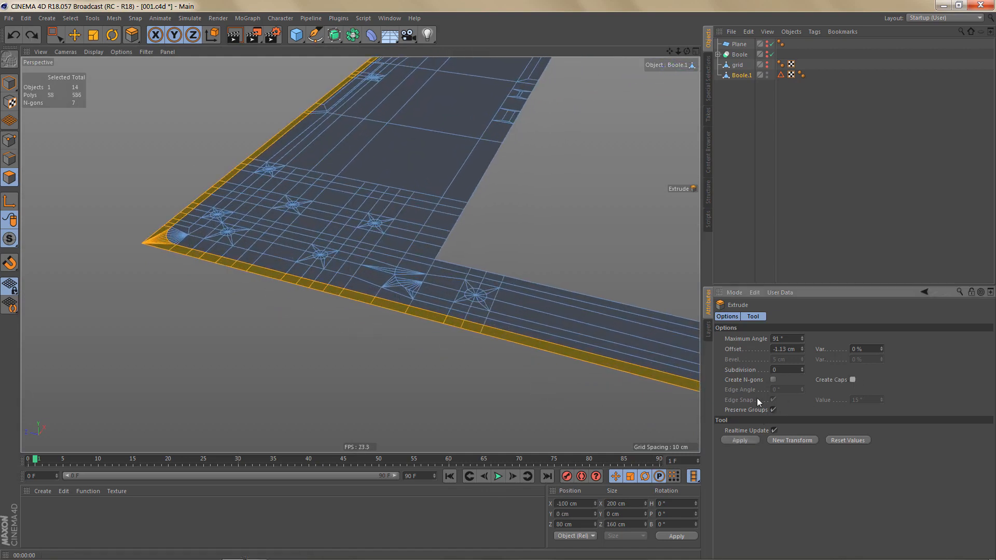
left_click(783, 443)
scroll(200, 266, "up", 3)
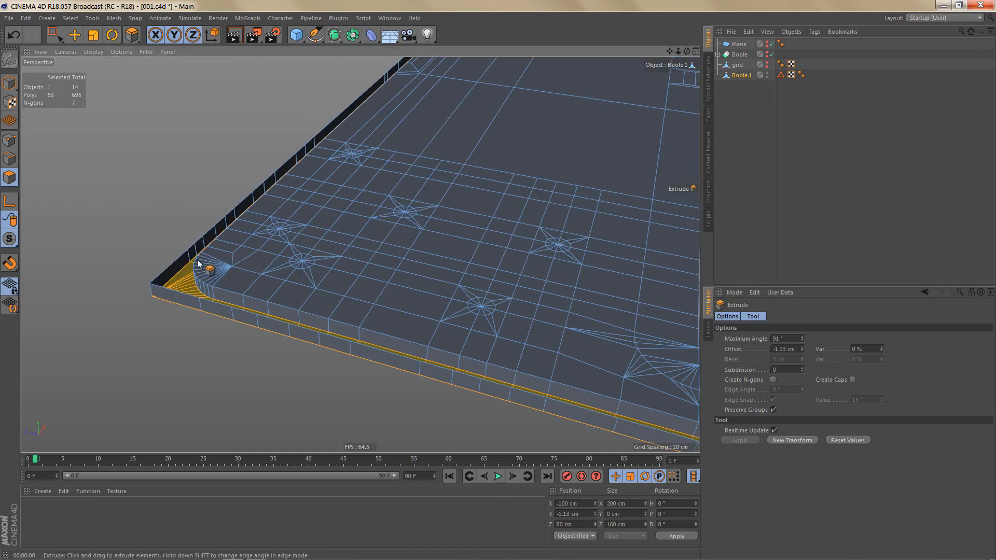
In the top view, delete the extruded end polygon at the lower end of the panel's vertical arm.
middle_click(235, 319)
middle_click(496, 196)
right_click_drag(349, 238, 329, 297, "alt")
middle_click_drag(328, 297, 315, 170, "alt")
right_click_drag(317, 173, 313, 239, "alt")
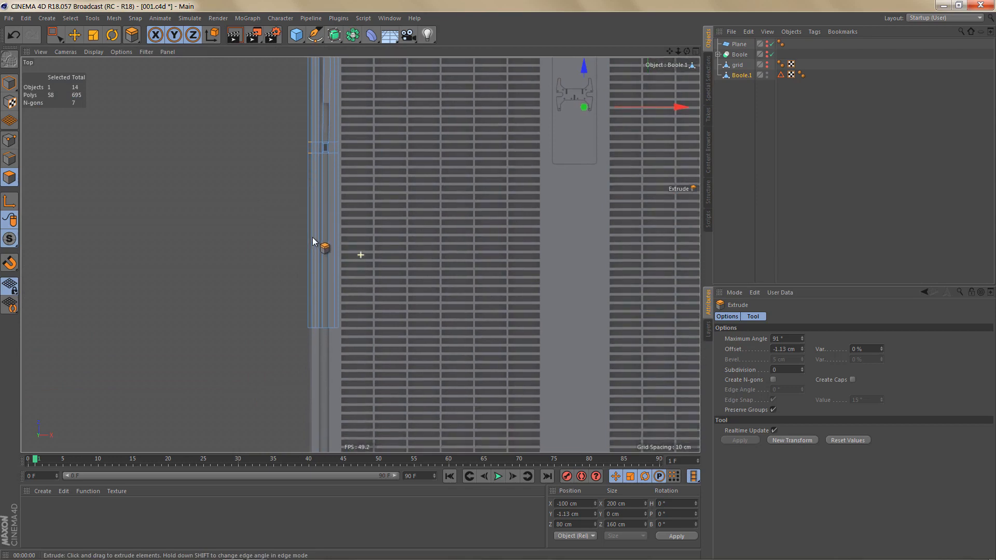
key("0")
left_click_drag(318, 336, 285, 312)
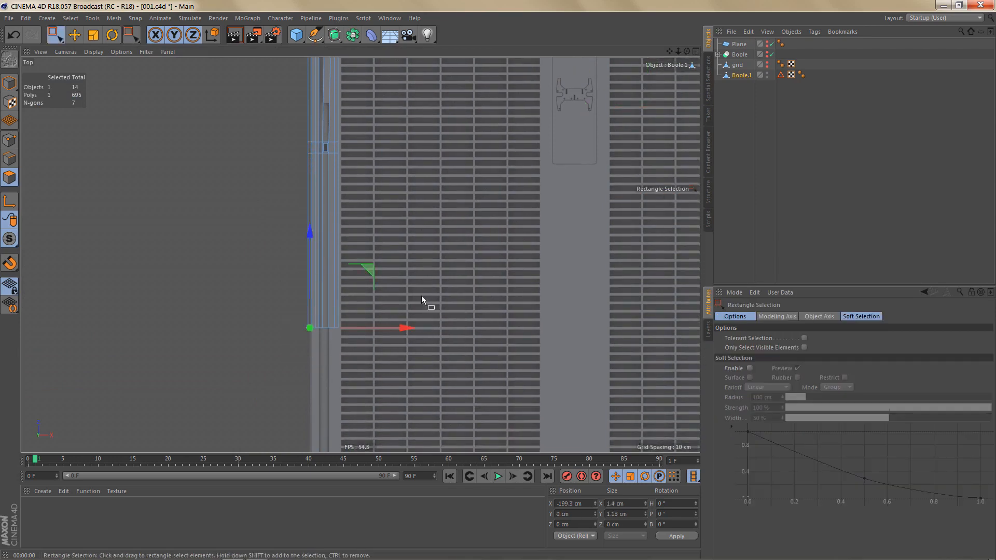
middle_click_drag(421, 294, 370, 328, "alt")
key("Delete")
Delete the extruded end polygon where the panel's horizontal arm meets the centre line in the top view.
right_click_drag(269, 303, 260, 332, "alt")
middle_click_drag(422, 213, 360, 254, "alt")
right_click_drag(488, 188, 469, 156, "alt")
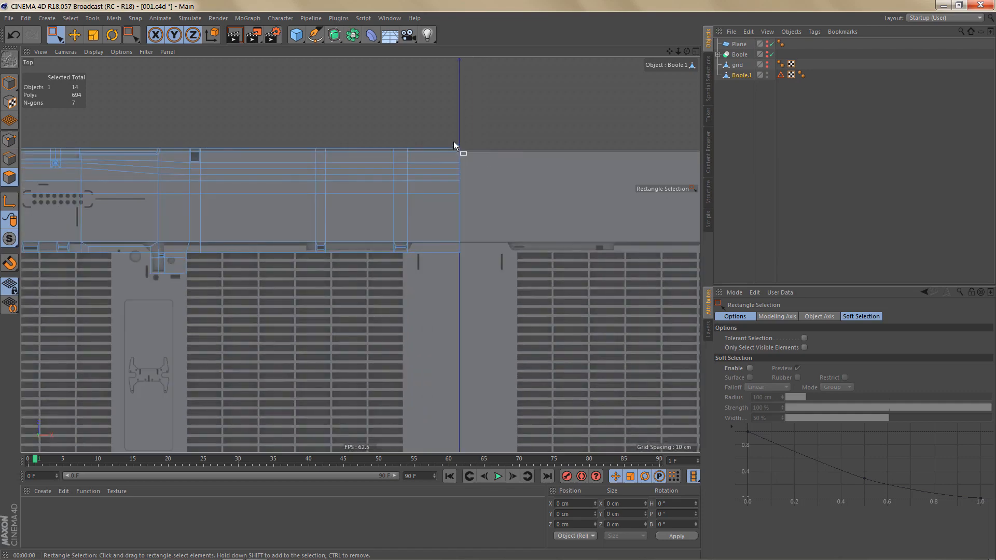
left_click_drag(454, 145, 496, 258)
key("Delete")
In the perspective view, ring-select the extruded outer side band and delete its polygons.
middle_click(409, 236)
middle_click(230, 201)
right_click_drag(238, 284, 245, 306, "alt")
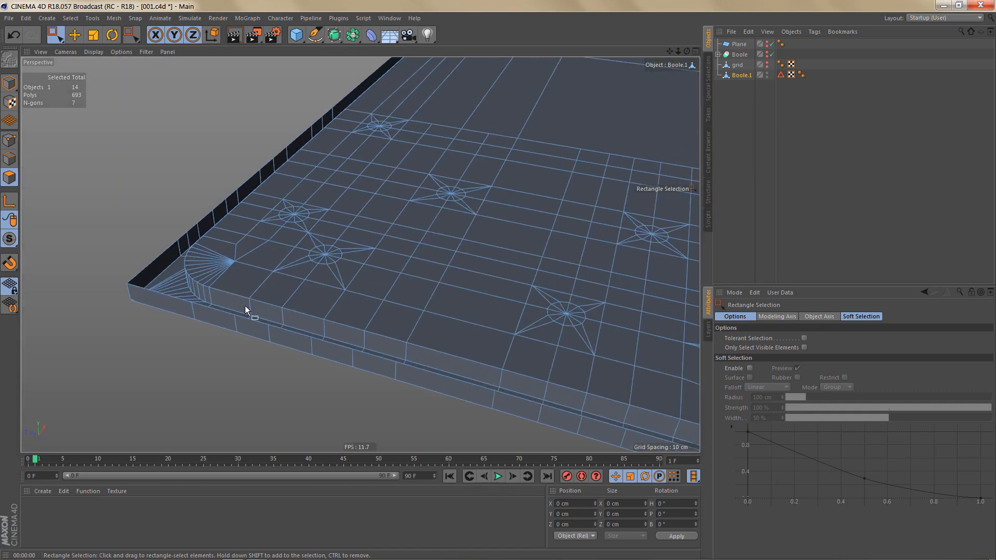
key("u")
key("b")
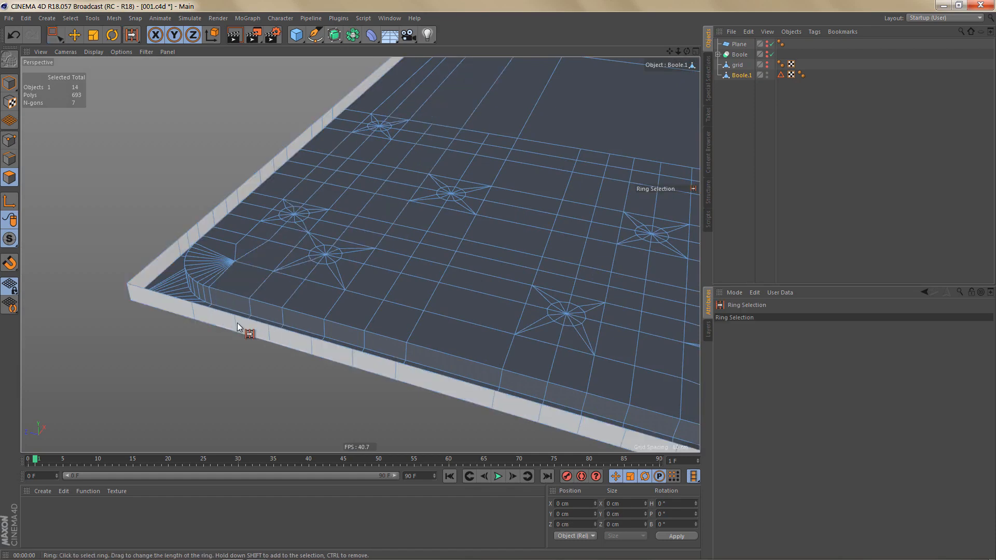
left_click(237, 324)
key("Delete")
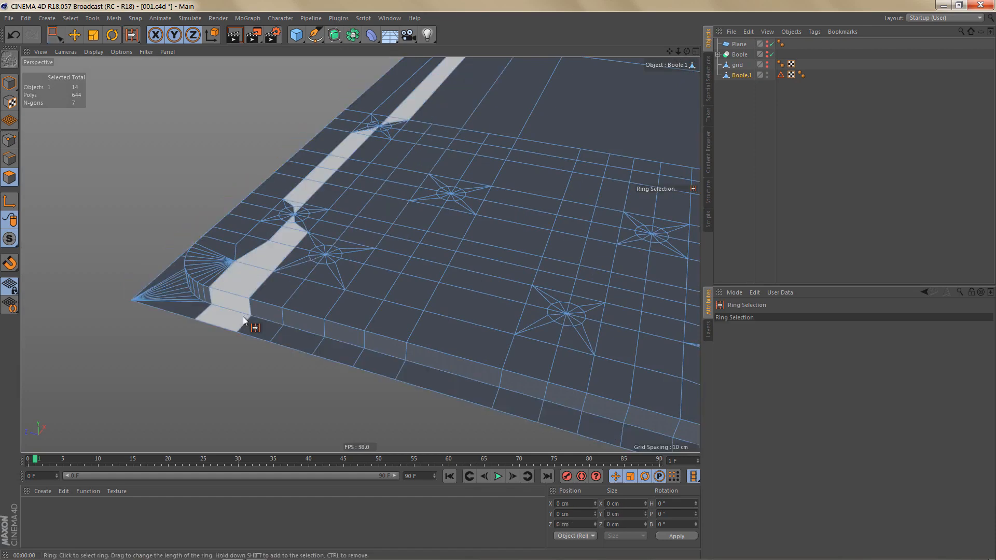
Switch to edge mode and select the lowered outer border edges along both arms of the panel.
key("n")
key("Tab")
key("w")
key("9")
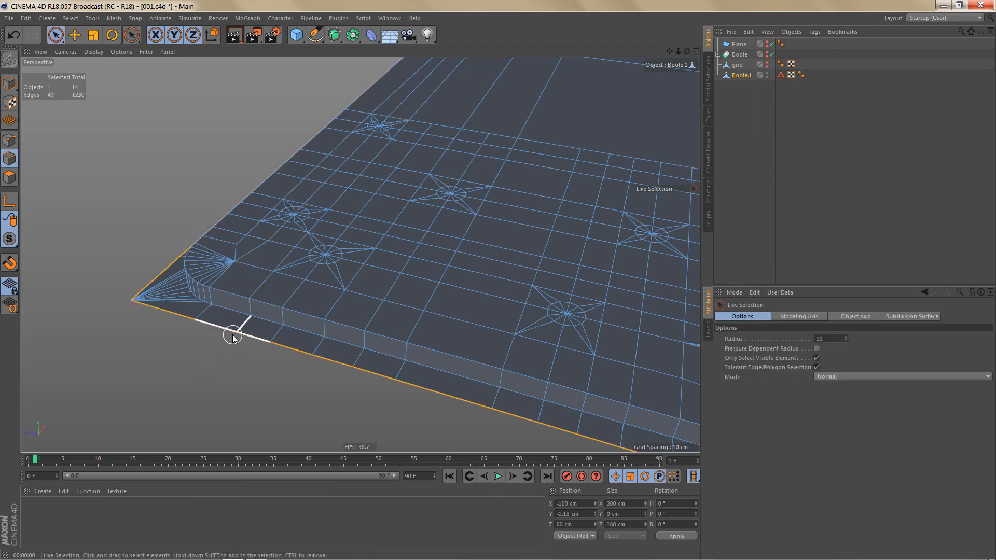
left_click_drag(300, 229, 342, 268, "alt")
scroll(341, 265, "down", 3)
middle_click_drag(340, 258, 310, 304, "alt")
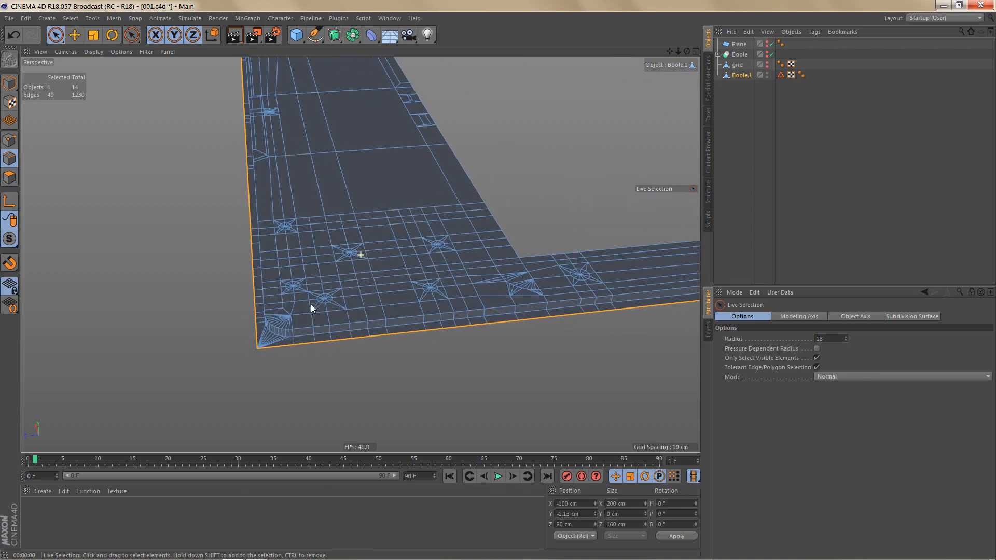
In the front view, extrude the selected border edges downward in two stages to about Y -7.56 cm.
middle_click(418, 325)
middle_click(459, 379)
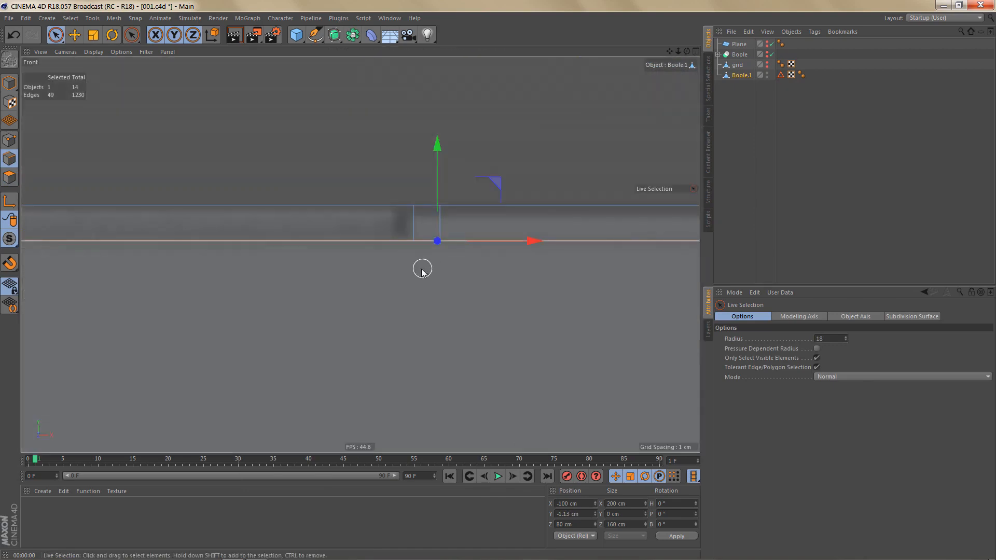
key("t")
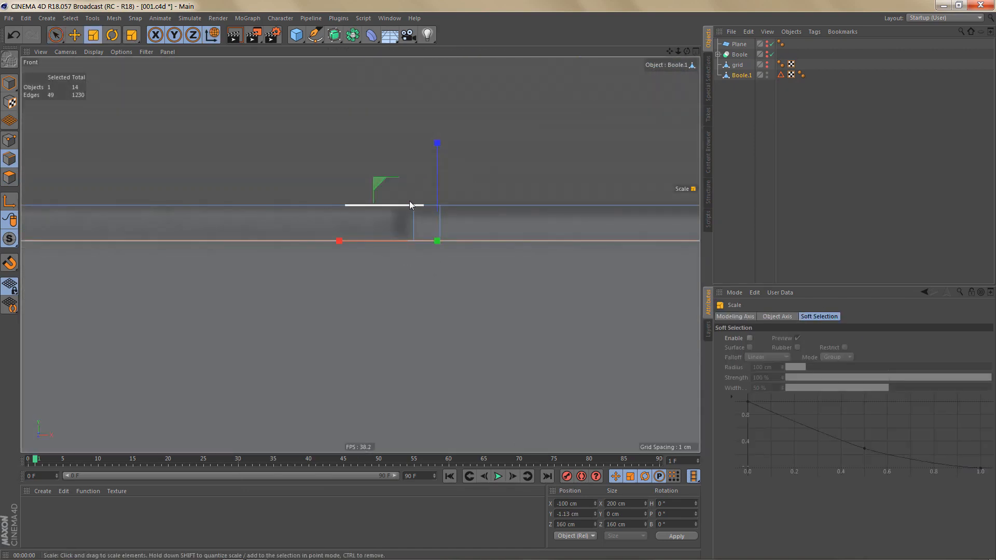
key("e")
scroll(440, 232, "down", 5)
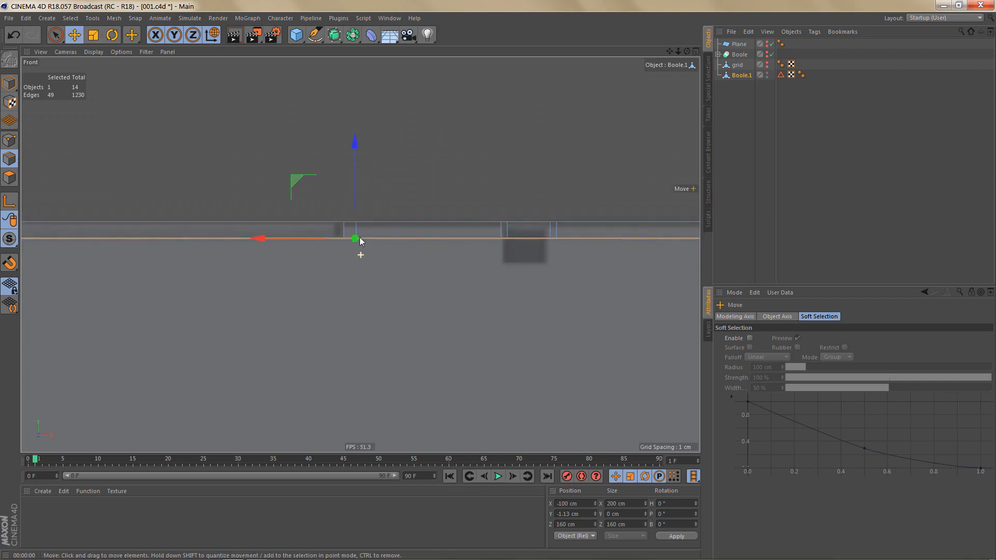
left_click_drag(349, 145, 345, 236)
Render the perspective view and examine the extruded sides around the panel's corner.
middle_click(344, 238)
middle_click(232, 170)
right_click_drag(273, 209, 253, 236, "alt")
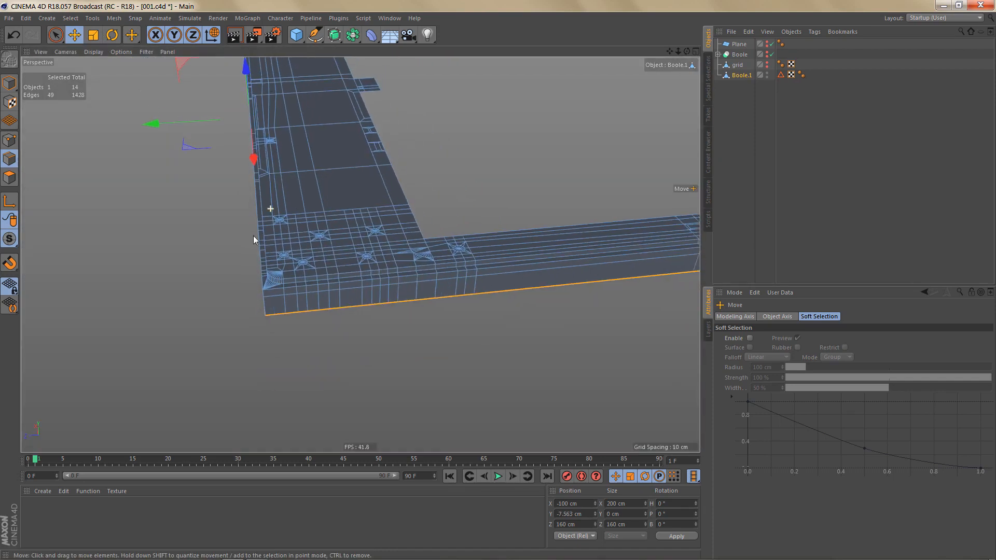
middle_click_drag(285, 245, 230, 260, "alt")
left_click_drag(229, 259, 223, 288, "alt")
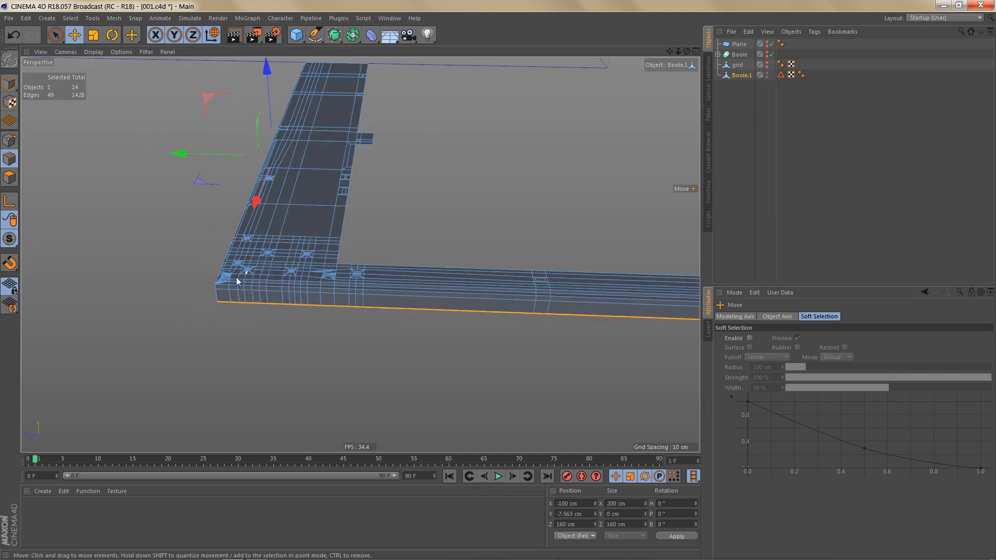
key("ctrl+r")
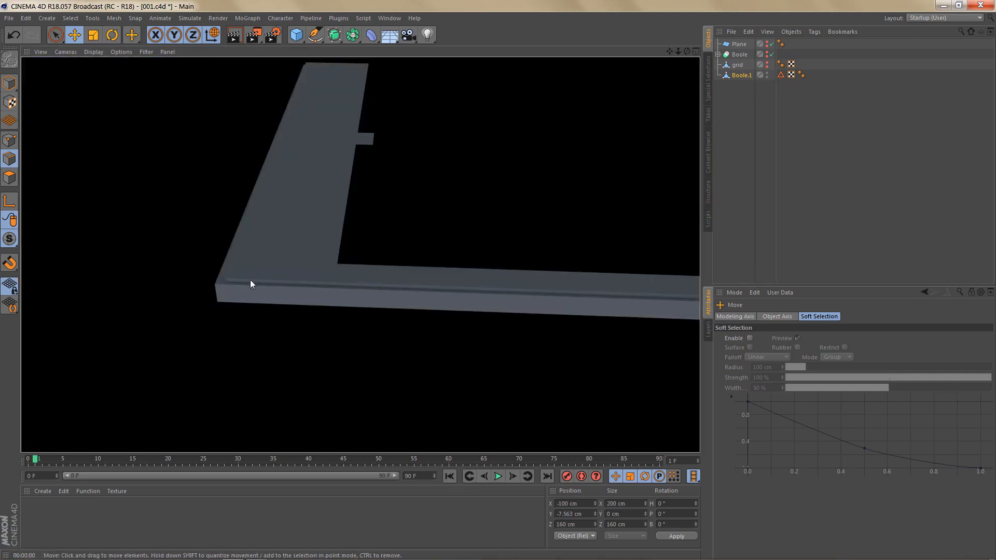
right_click_drag(251, 280, 269, 269, "alt")
left_click_drag(269, 269, 316, 264, "alt")
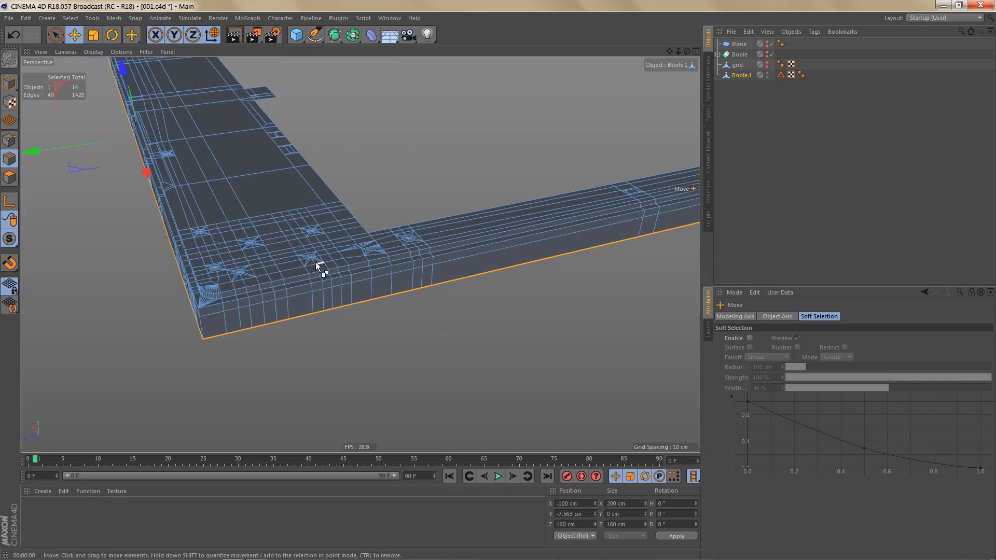
Select all edges of the panel and set the Scale tool's modeling axis Y to 100% in the front view.
key("ctrl+a")
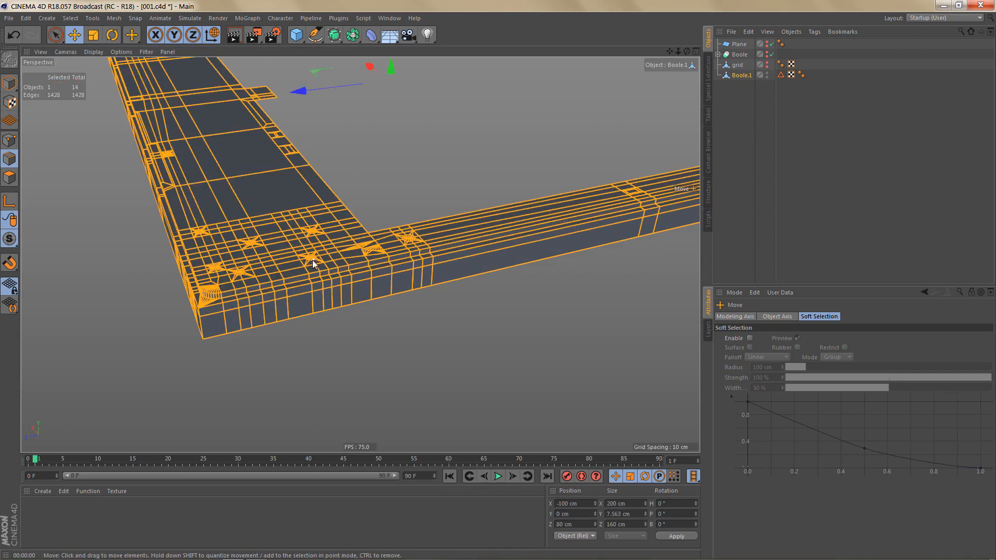
middle_click(322, 269)
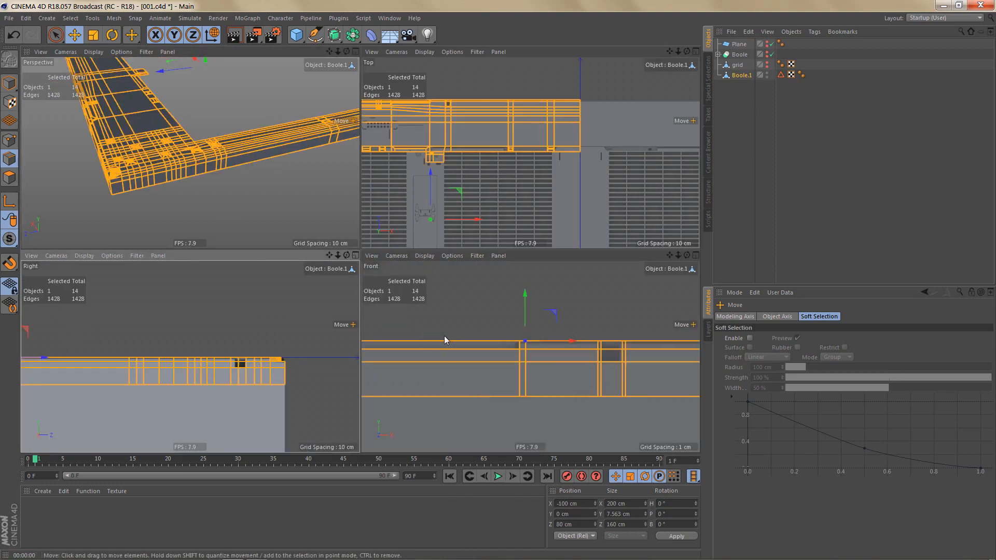
middle_click(444, 335)
scroll(397, 326, "down", 3)
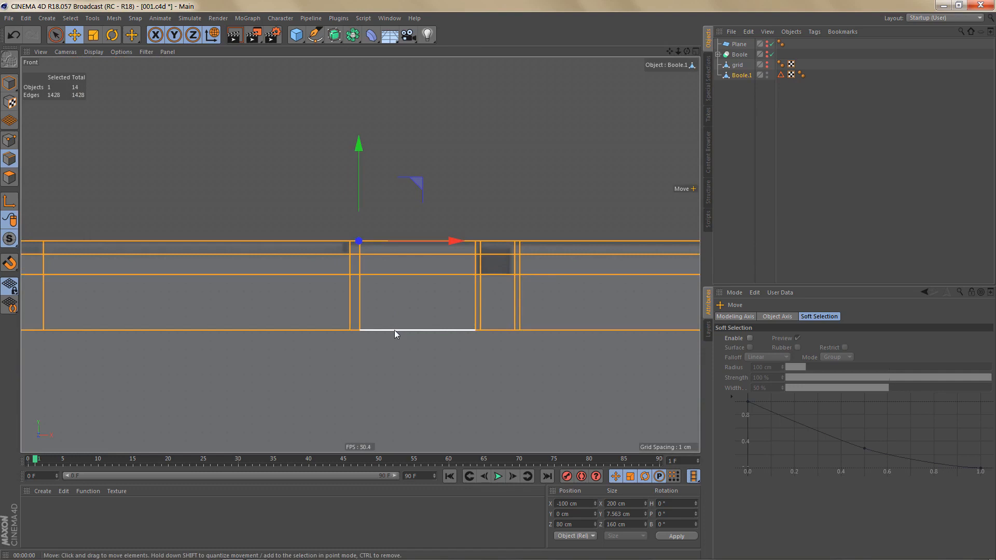
key("t")
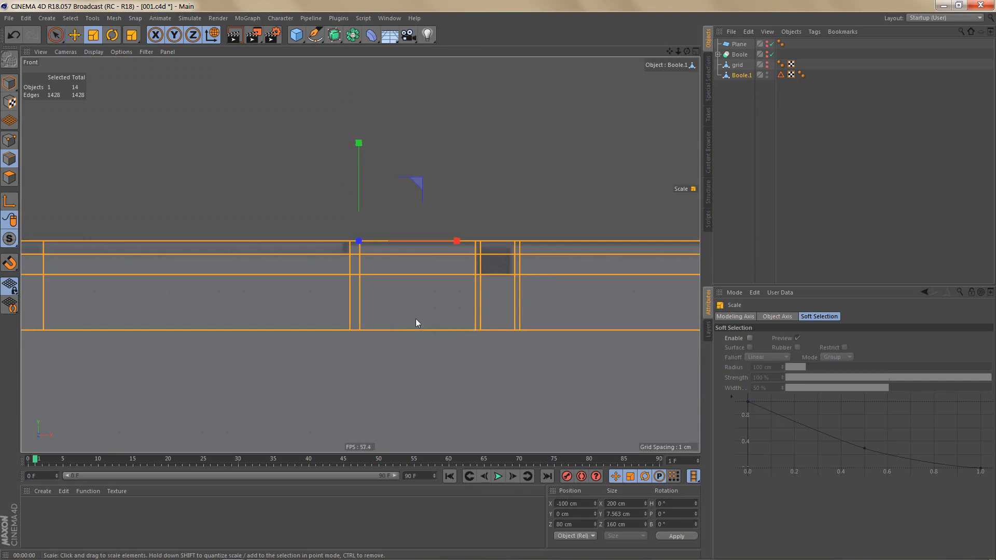
left_click(734, 317)
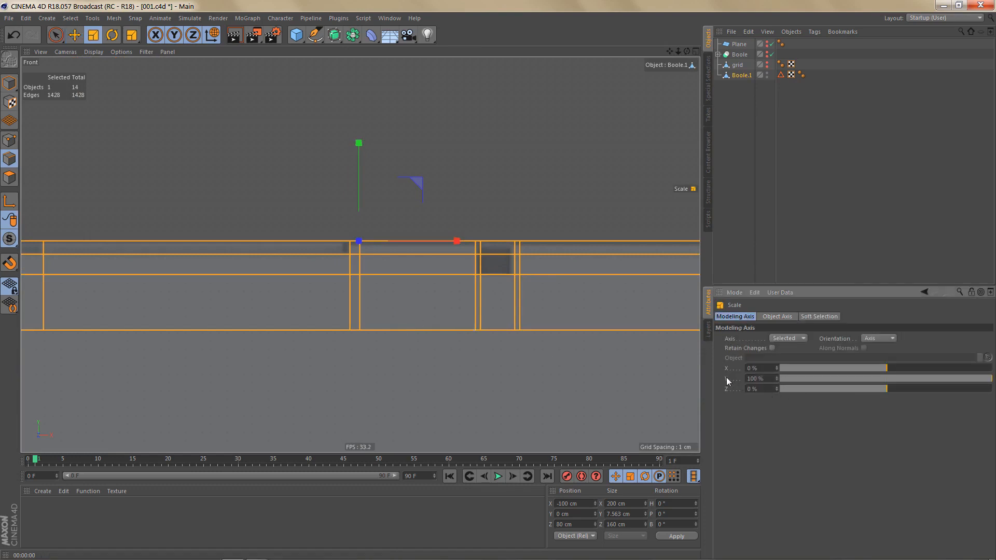
left_click_drag(815, 381, 937, 379)
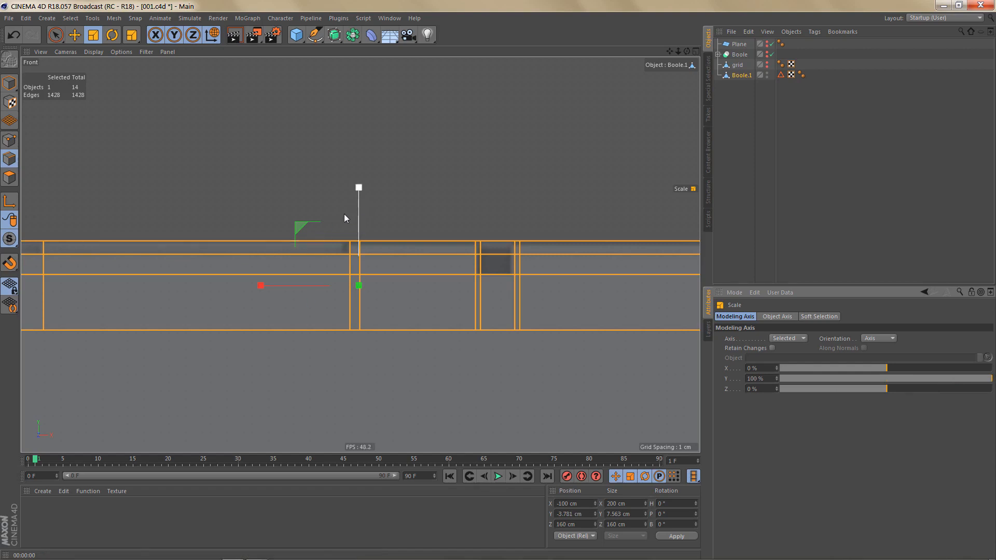
Try setting the selected edges' Y size to 8 cm, and undo the change.
left_click(631, 514)
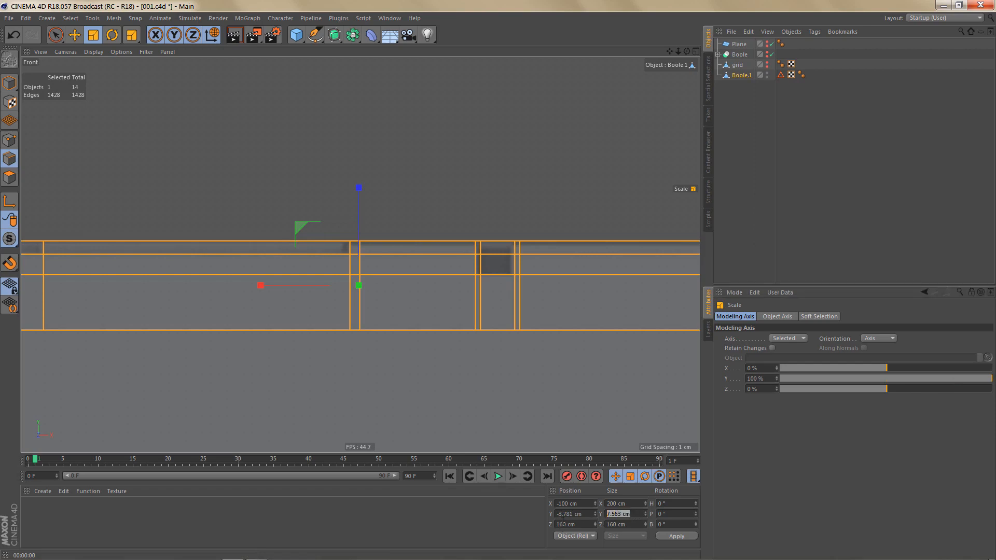
key("Return")
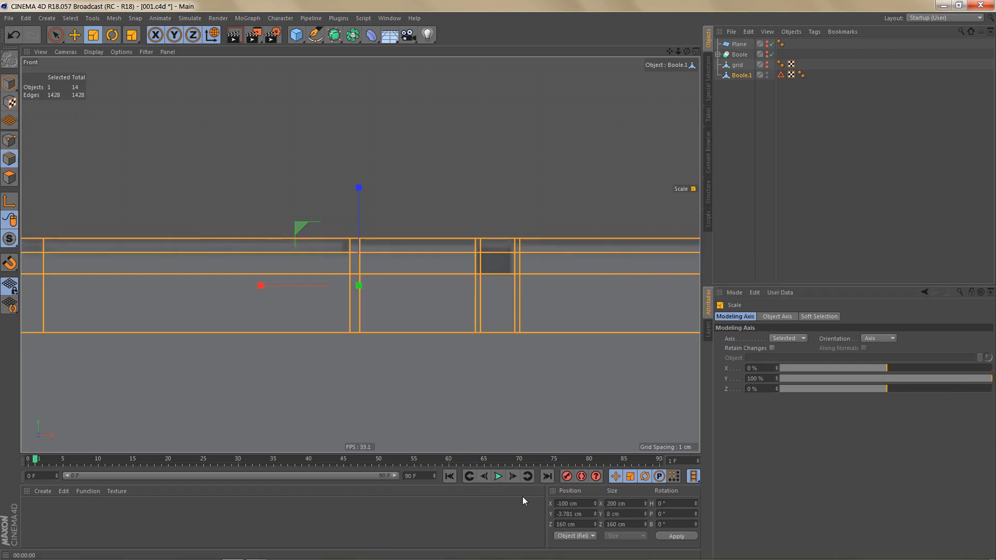
key("ctrl+z")
Toggle the coordinate system and set the selected edges' Y size to 8 cm, scaling from the panel's top surface.
left_click(216, 36)
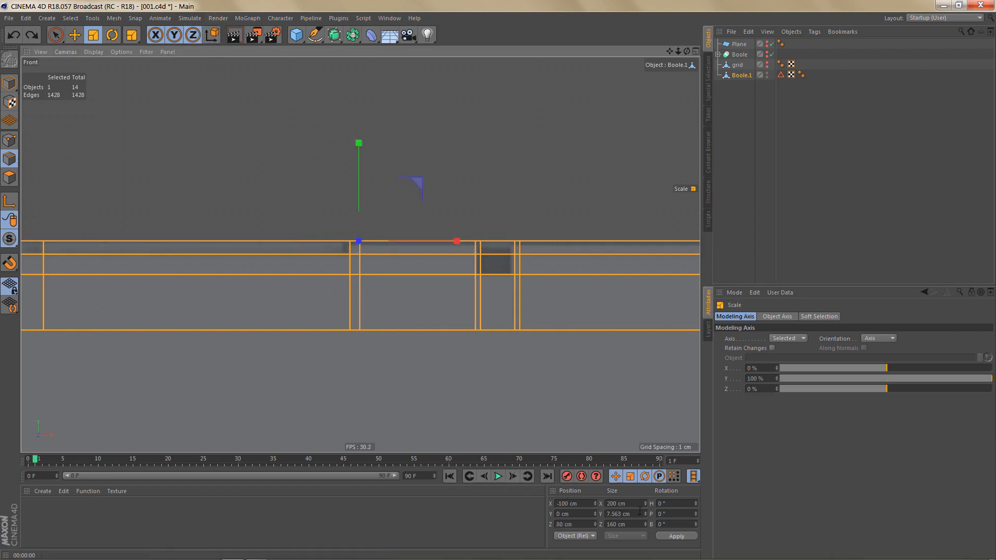
left_click_drag(634, 515, 586, 516)
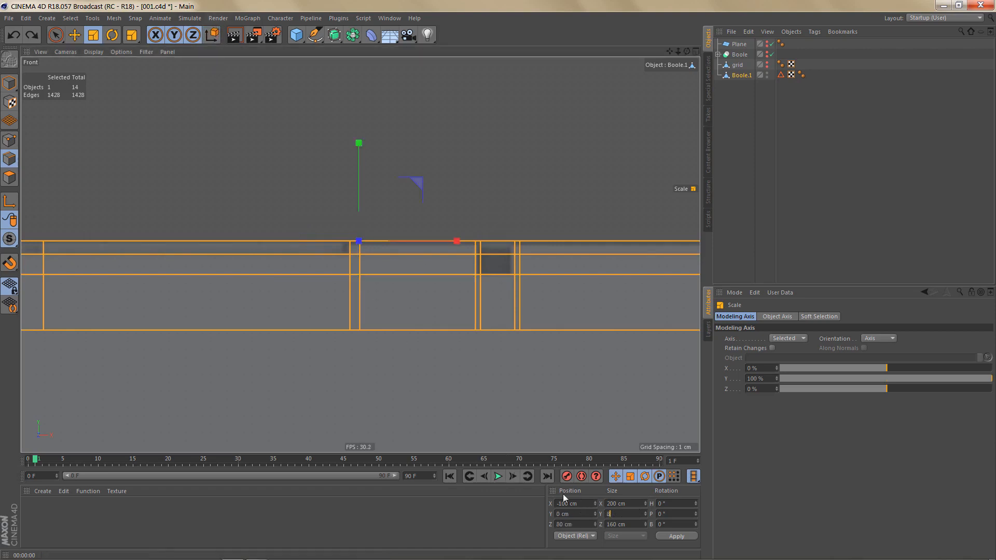
type("8")
key("Return")
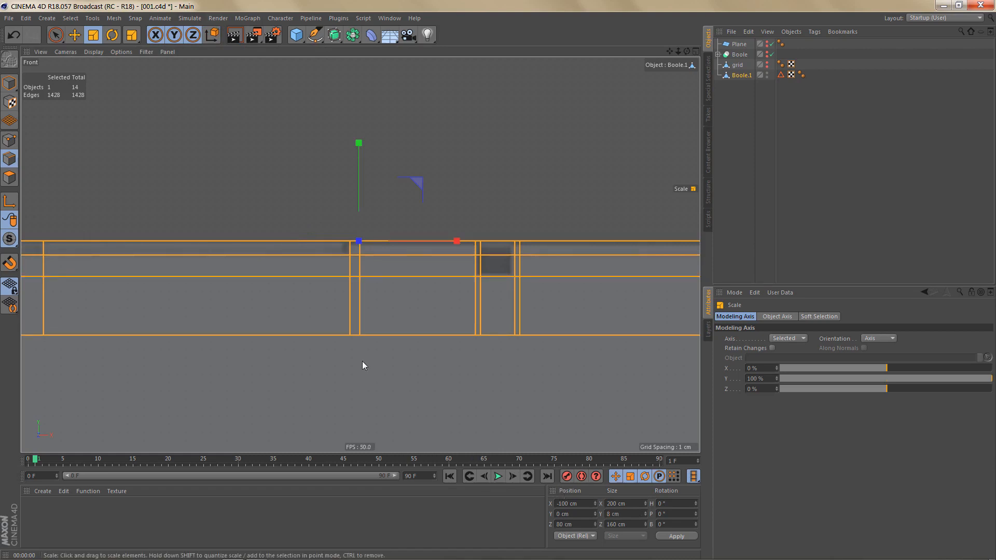
scroll(313, 244, "down", 5)
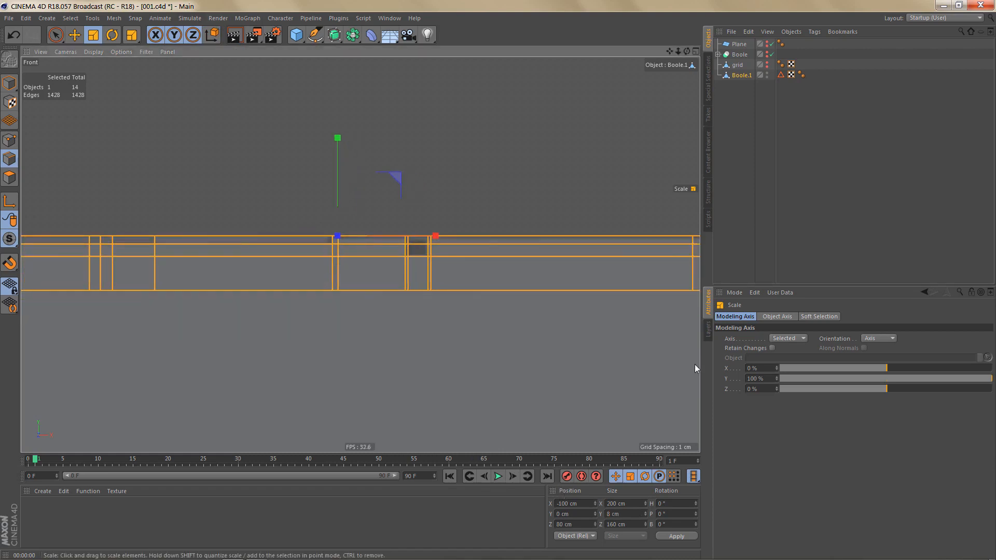
Reset the modeling axis Y to 0% and deselect all edges in the perspective view.
left_click(760, 378)
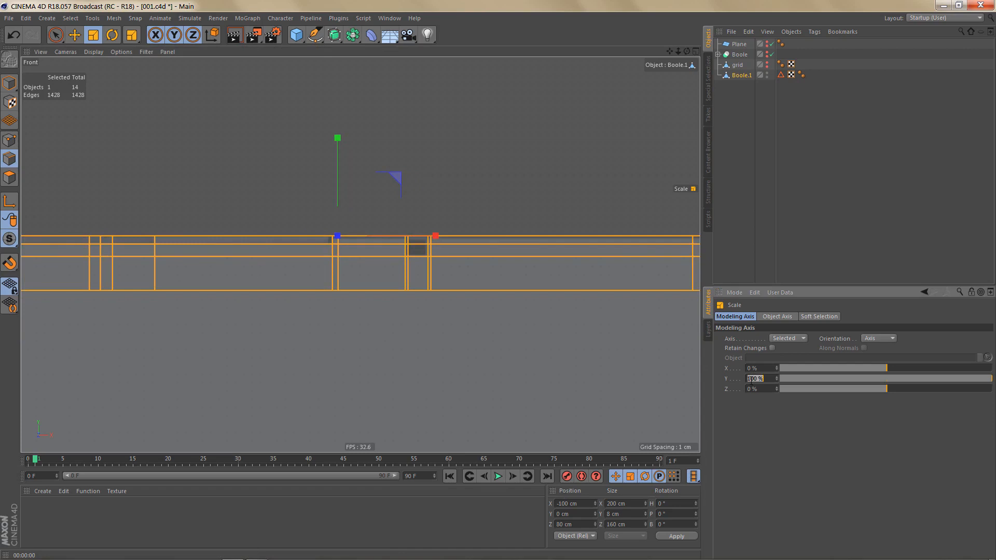
type("0")
key("Return")
middle_click(445, 267)
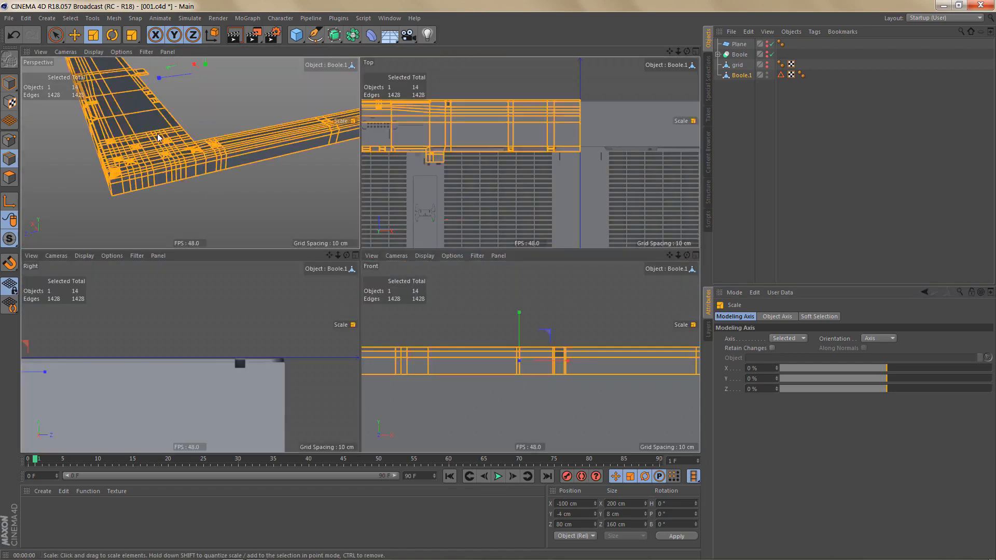
middle_click(158, 137)
scroll(306, 222, "down", 4)
key("ctrl+shift+a")
Render the perspective view and examine the panel's outer sides, corner and inner edge from several angles.
scroll(296, 232, "down", 2)
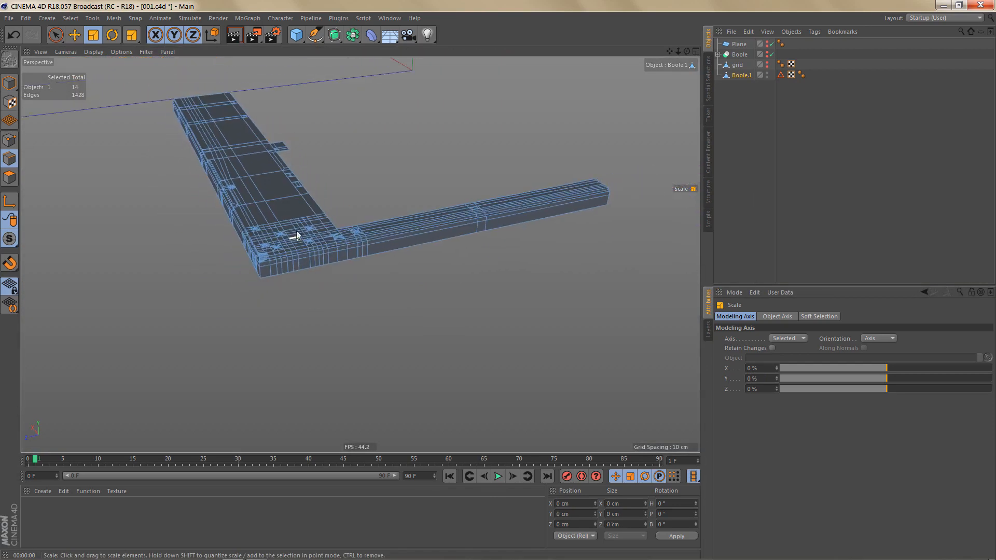
scroll(297, 234, "up", 2)
key("ctrl+r")
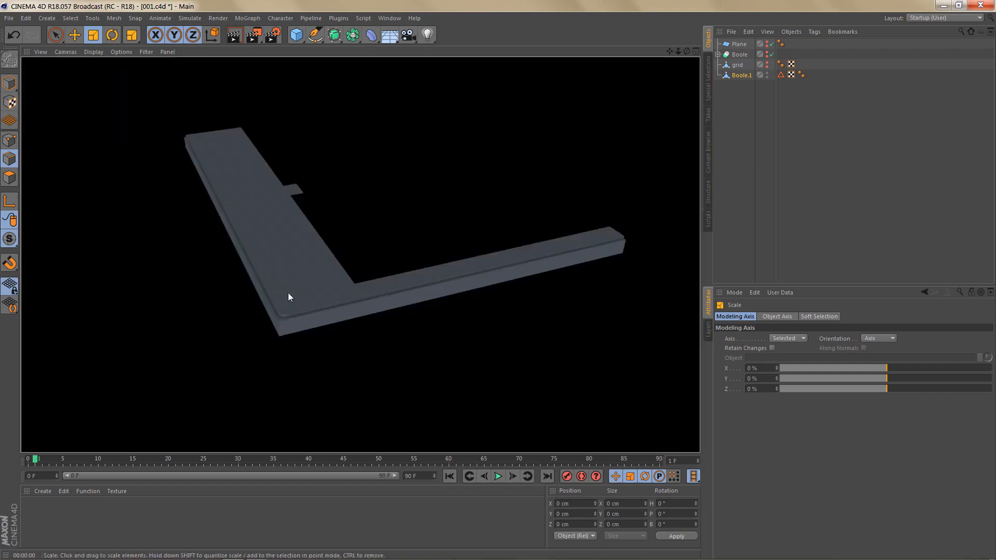
scroll(288, 292, "up", 6)
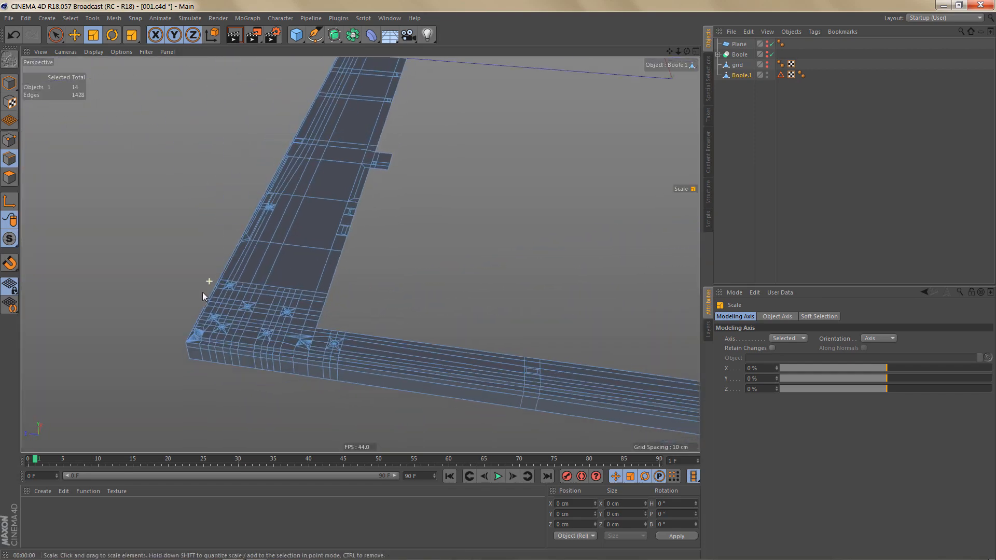
right_click_drag(202, 292, 196, 297, "alt")
left_click_drag(224, 272, 67, 314, "alt")
middle_click_drag(200, 320, 175, 280, "alt")
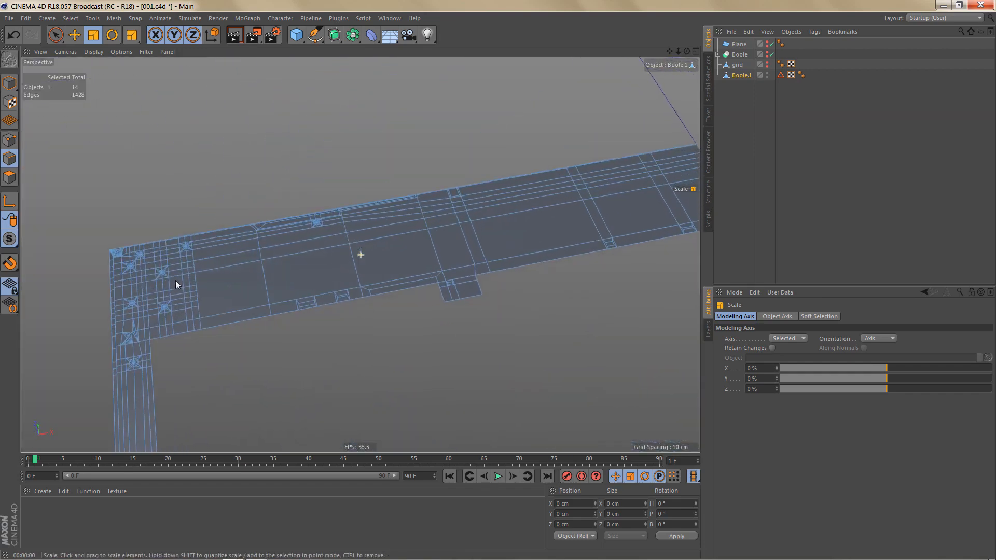
right_click_drag(175, 284, 260, 305, "alt")
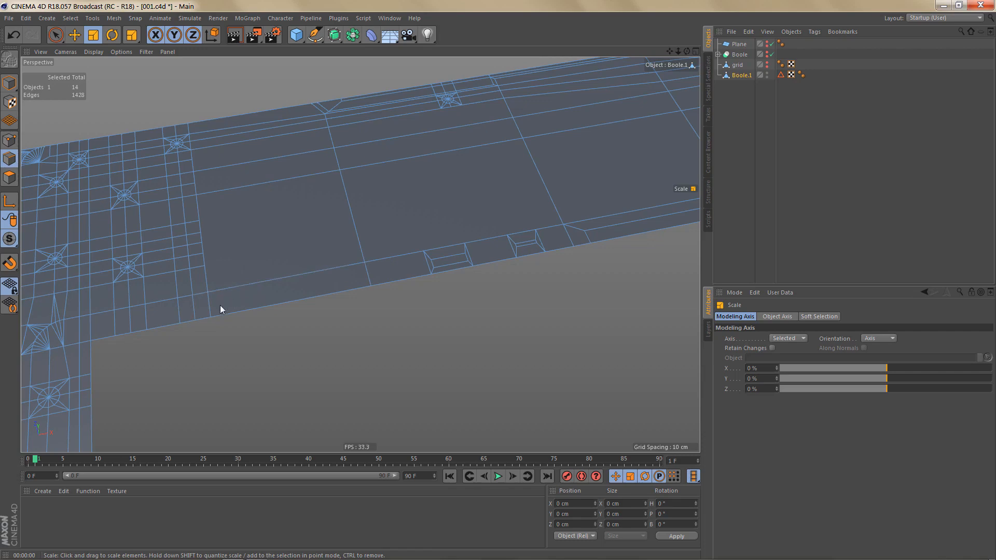
middle_click(265, 295)
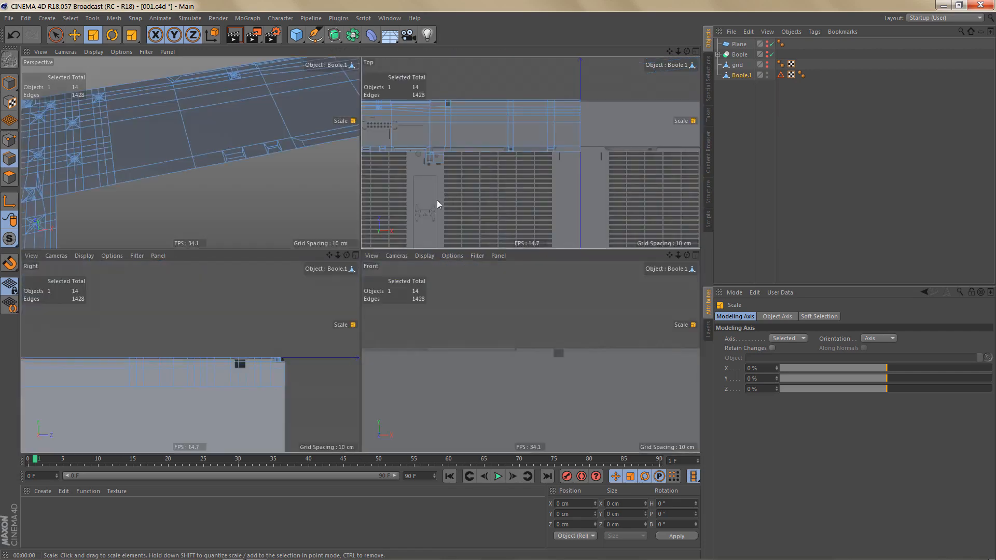
In the top view, switch to polygon mode and box-select the narrow strip of polygons along the upper border's inner edge.
middle_click(436, 200)
scroll(347, 242, "down", 2)
middle_click_drag(346, 242, 347, 254, "alt")
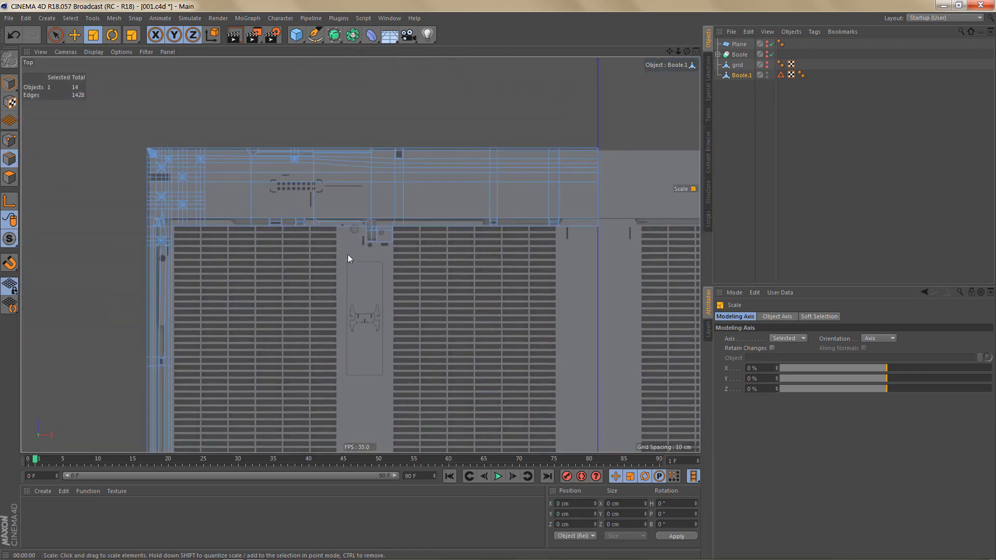
key("Return")
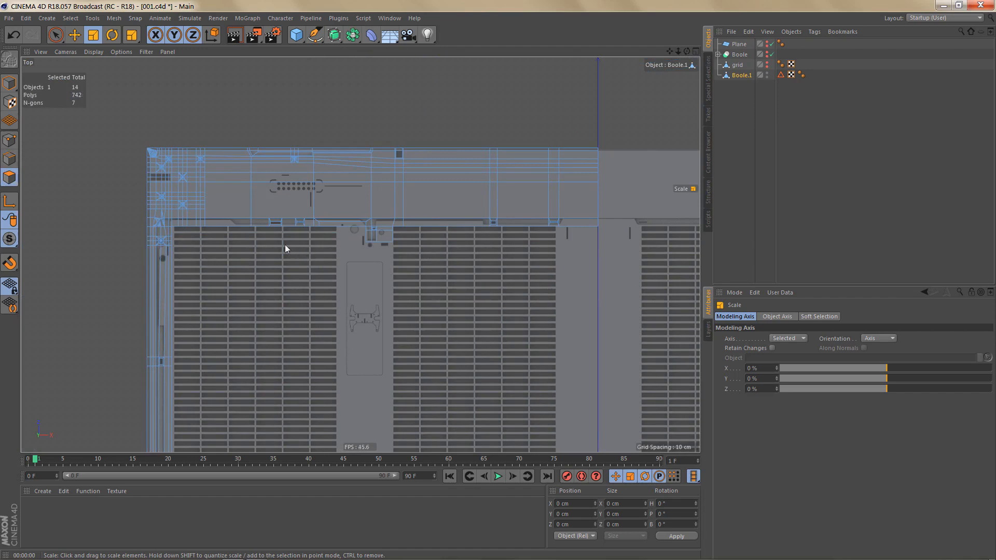
key("0")
left_click_drag(169, 216, 655, 249)
Add the rounded inner corner and its round hole's polygons to the selection, excluding the stray polygons at the corner's outer side.
scroll(161, 240, "up", 5)
scroll(213, 223, "up", 2)
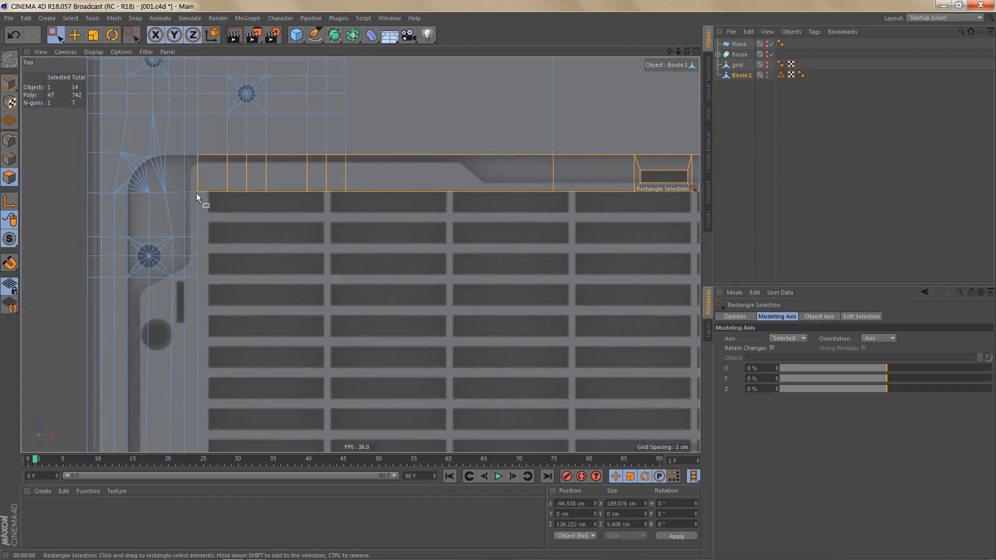
scroll(207, 197, "up", 2)
left_click_drag(104, 141, 227, 377)
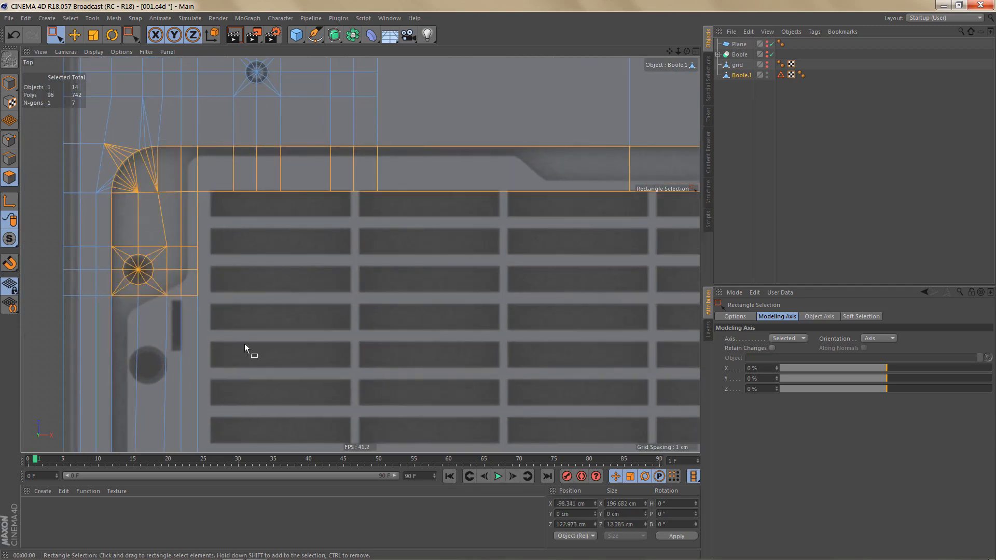
left_click_drag(91, 135, 146, 154)
Extend the polygon selection down the inner strip of the side border to its cut end.
scroll(184, 151, "down", 8)
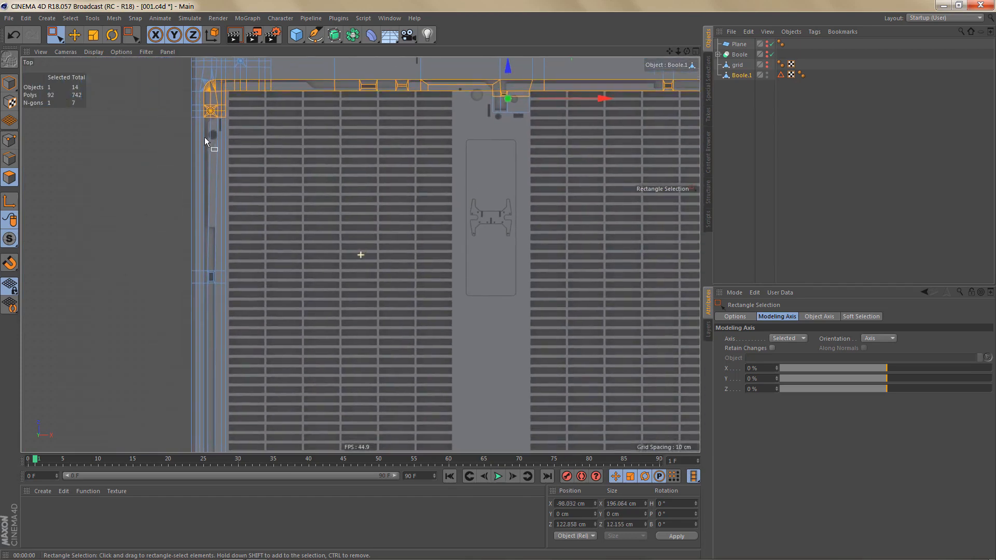
middle_click_drag(216, 183, 245, 136, "alt")
scroll(239, 176, "down", 2)
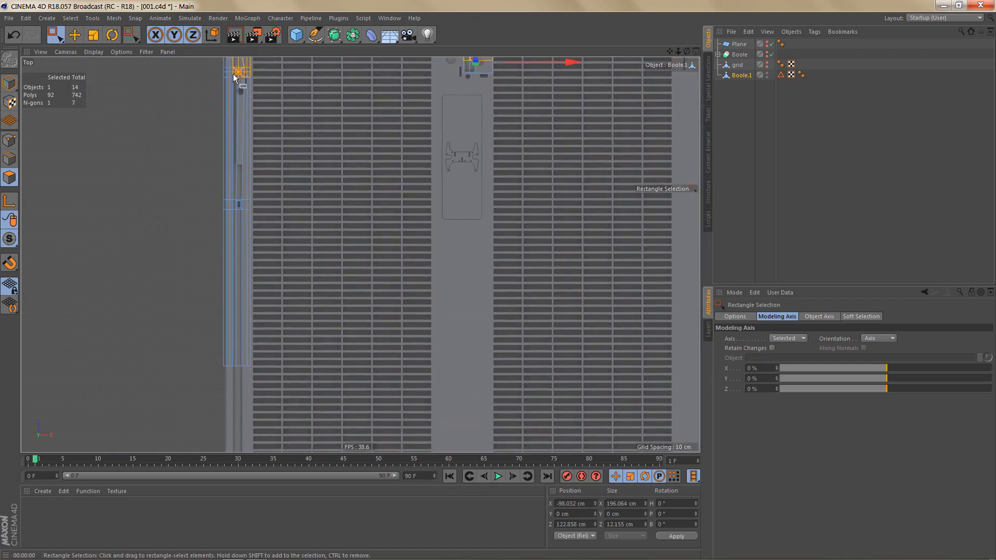
left_click_drag(234, 78, 252, 351)
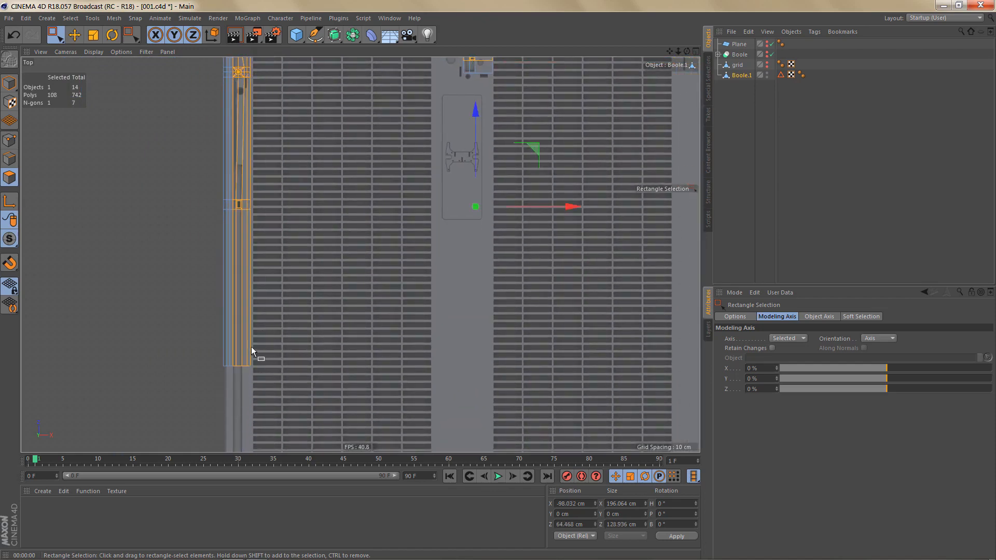
Set the Extrude offset to -2 cm, try it on the selected inner strip in the perspective view, and undo the extrusion.
middle_click(247, 206)
middle_click(222, 208)
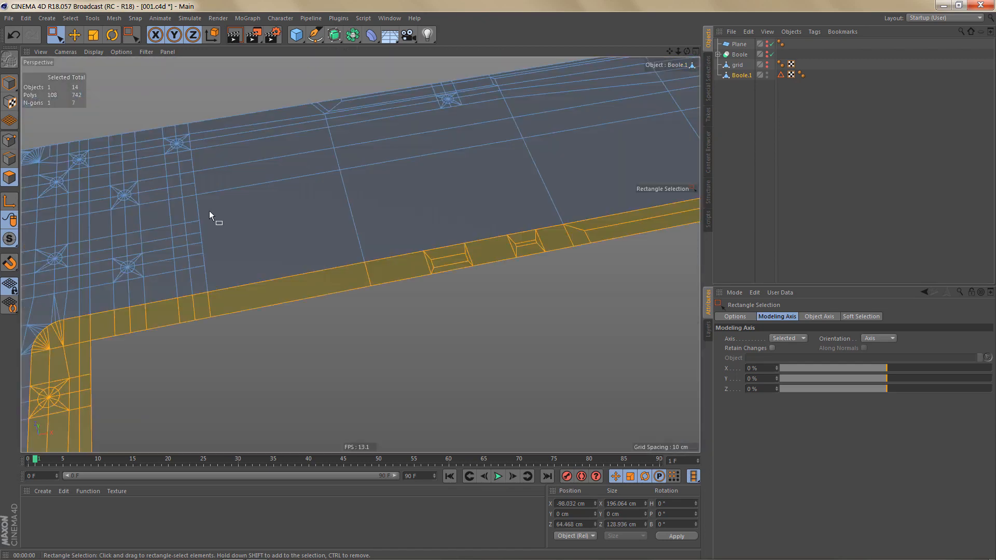
key("d")
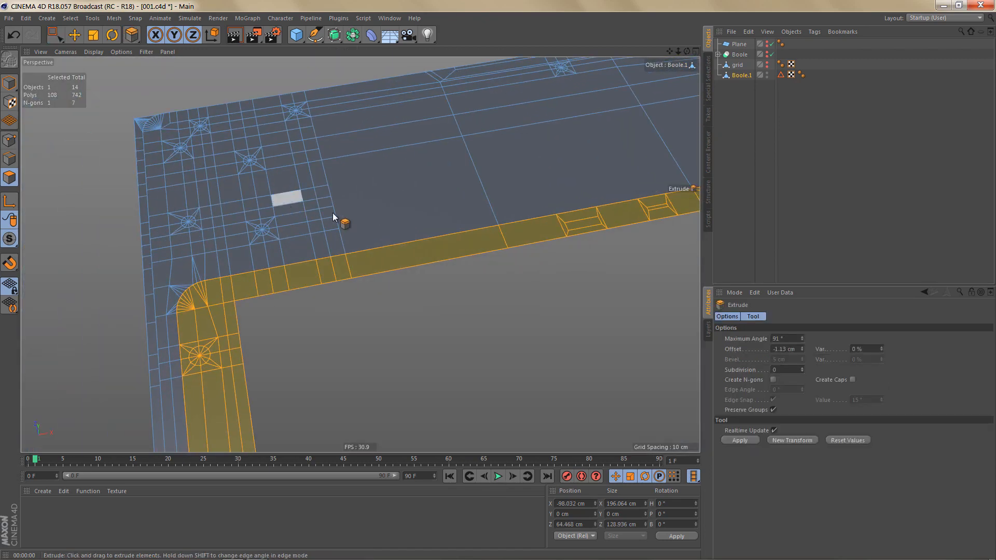
left_click_drag(338, 288, 352, 282, "alt")
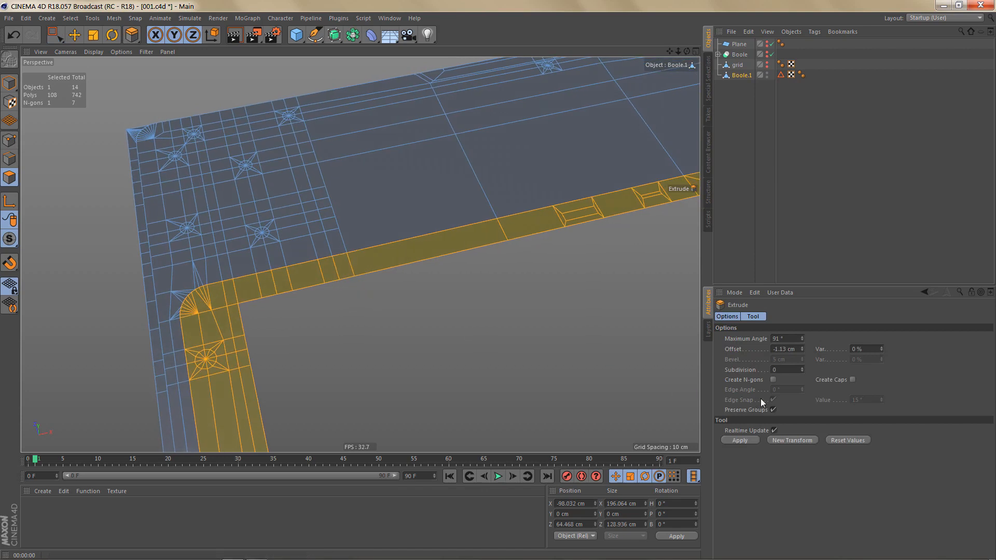
double_click(776, 349)
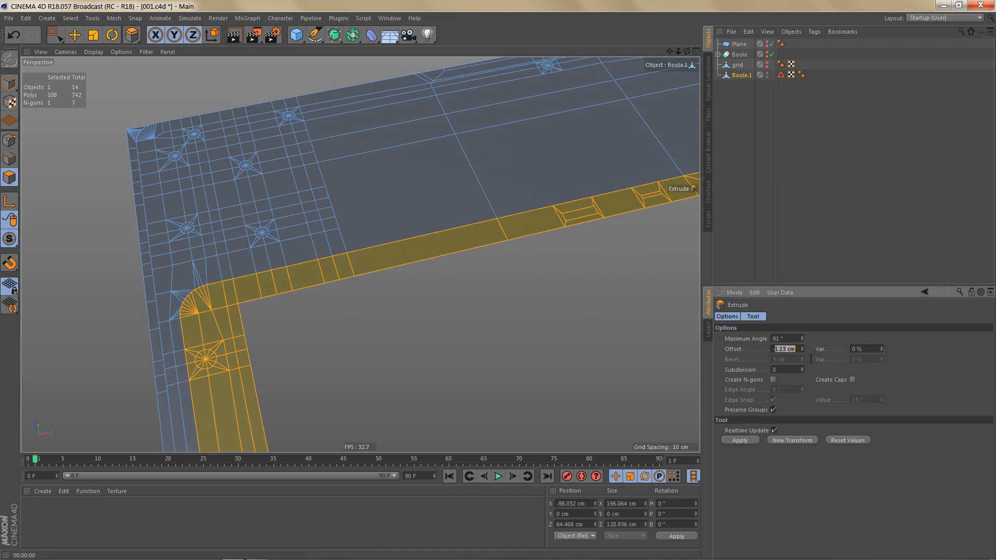
key("Return")
left_click(792, 440)
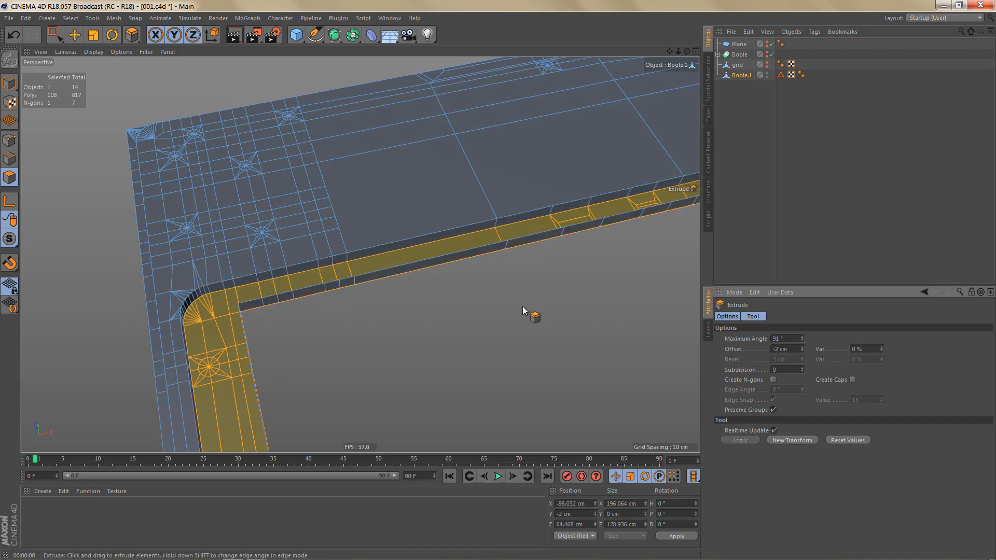
left_click_drag(522, 306, 437, 246, "alt")
key("ctrl+z")
Add the protruding tab's polygons to the inner strip selection and extrude it all by -2 cm.
scroll(523, 200, "up", 3)
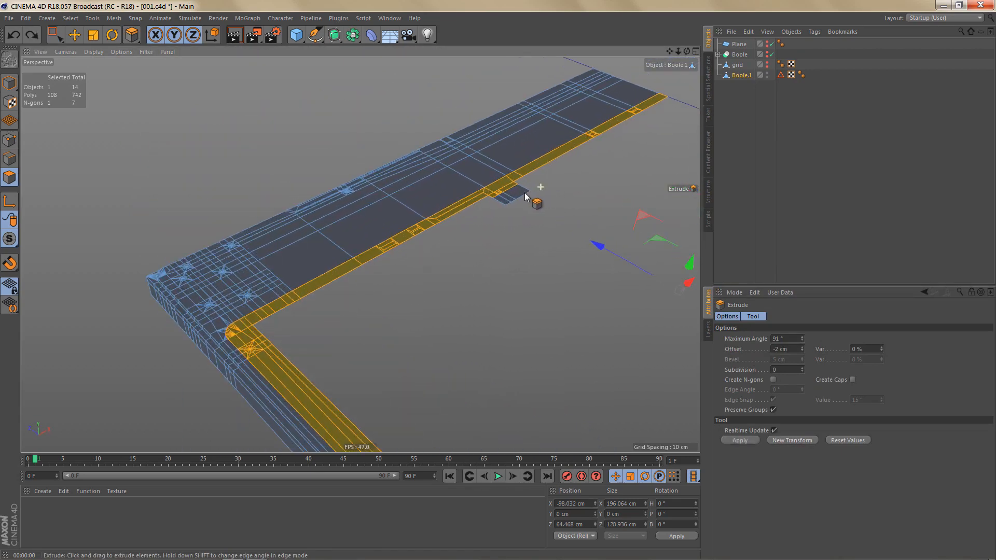
key("space")
scroll(508, 203, "up", 2)
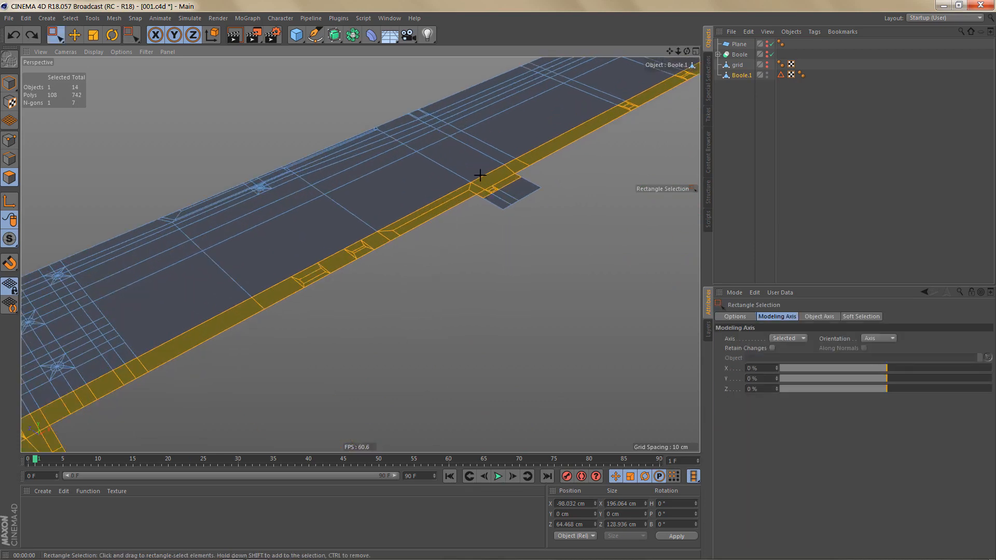
left_click_drag(480, 175, 561, 257)
scroll(531, 237, "down", 5)
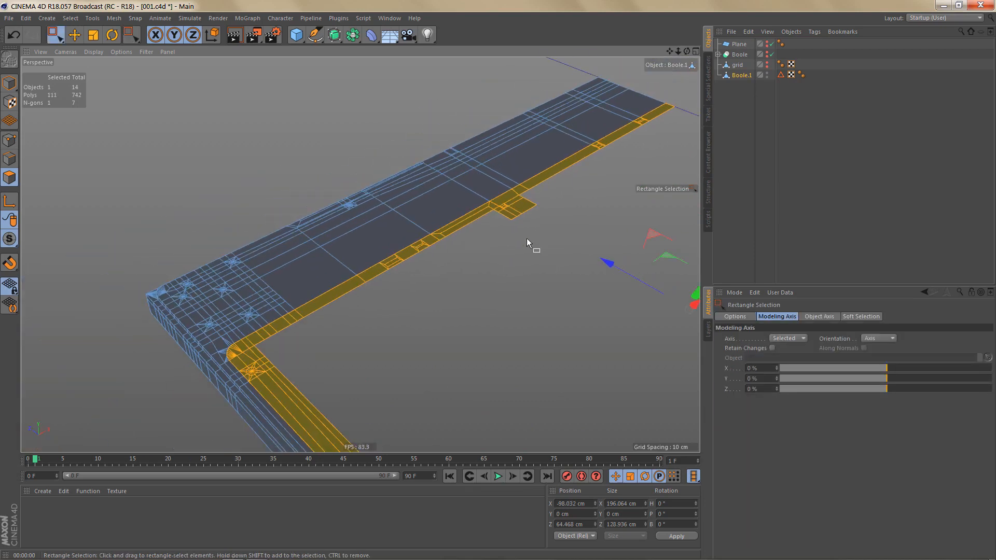
key("space")
left_click(792, 440)
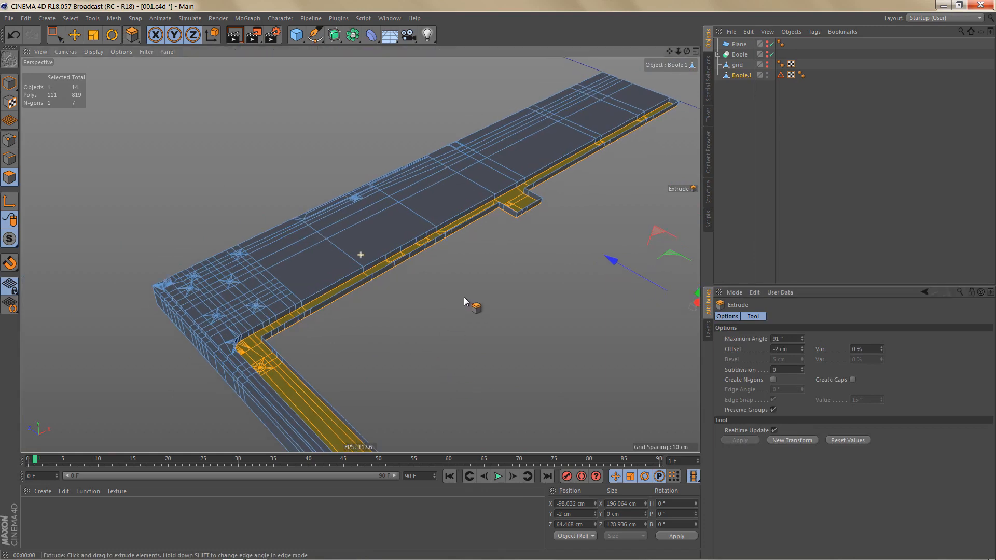
Render the perspective view and examine the recessed inner ledge, its corner and the tab.
middle_click_drag(464, 297, 499, 244, "alt")
scroll(343, 273, "up", 4)
scroll(345, 269, "down", 5)
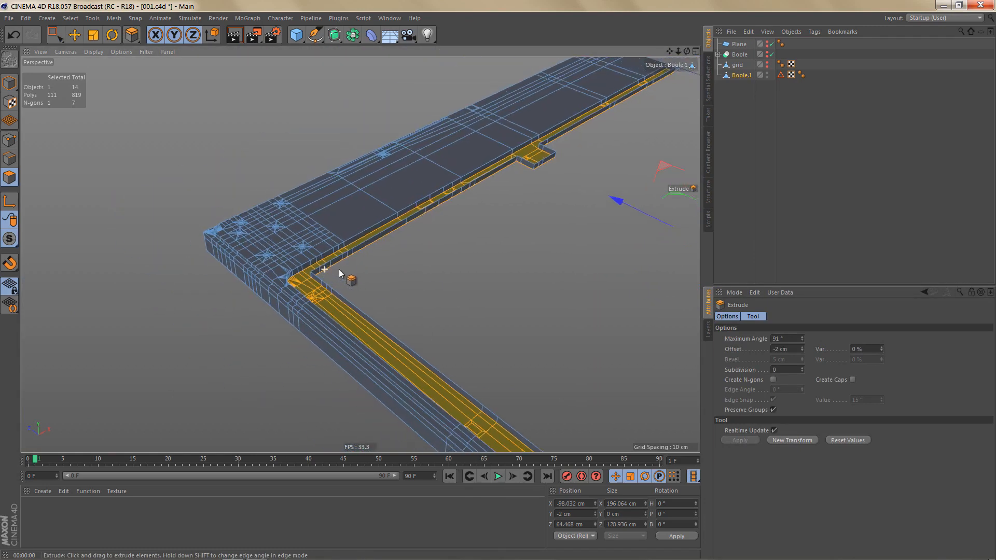
left_click_drag(338, 269, 307, 294, "alt")
key("ctrl+r")
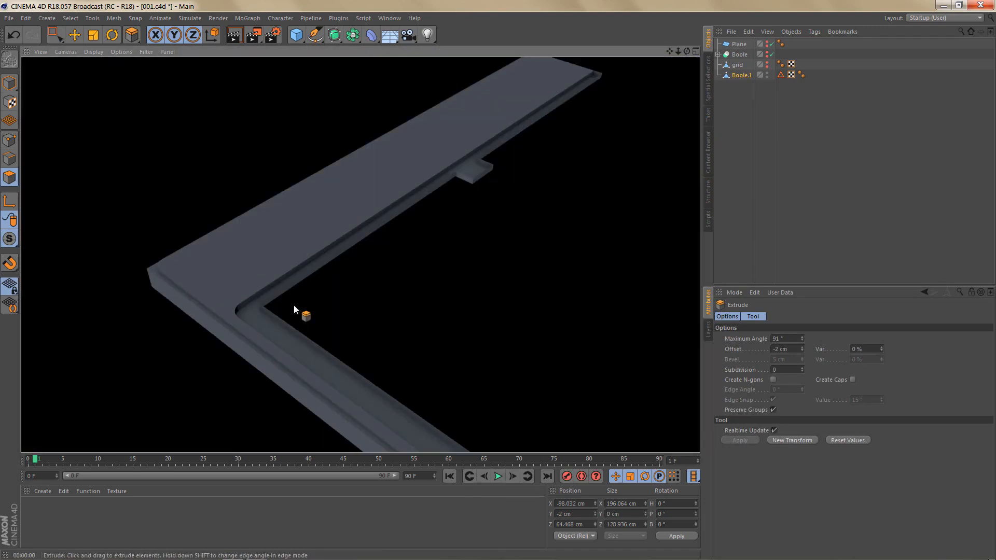
left_click(299, 274)
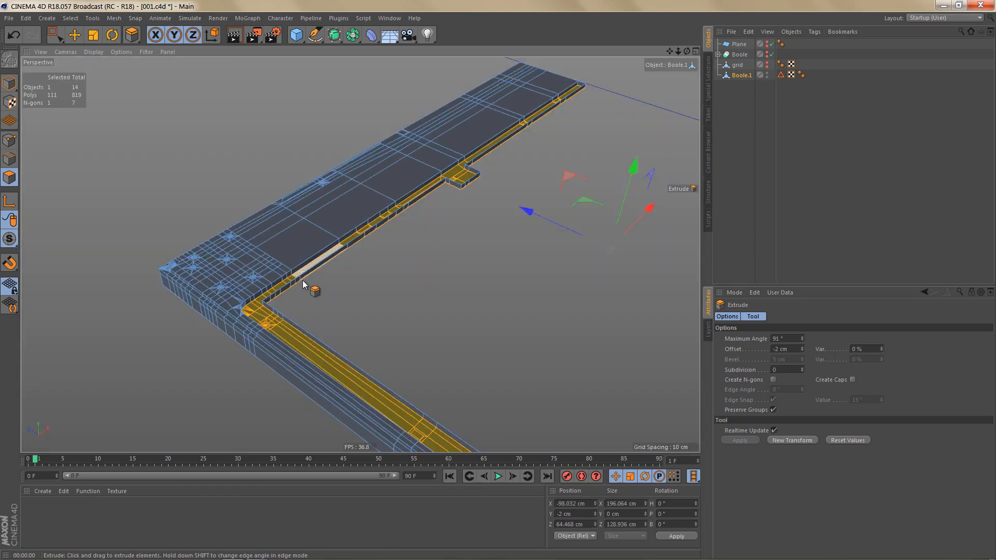
In the top view, select and delete the extruded wall polygons closing the cut end of the side border.
middle_click(303, 280)
middle_click(485, 242)
scroll(351, 306, "down", 2)
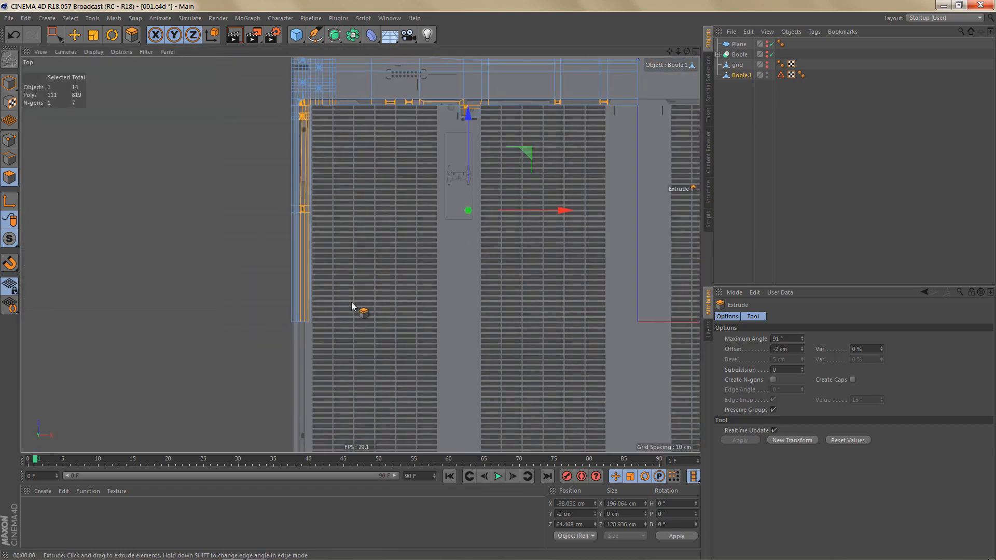
key("0")
left_click_drag(348, 357, 346, 356)
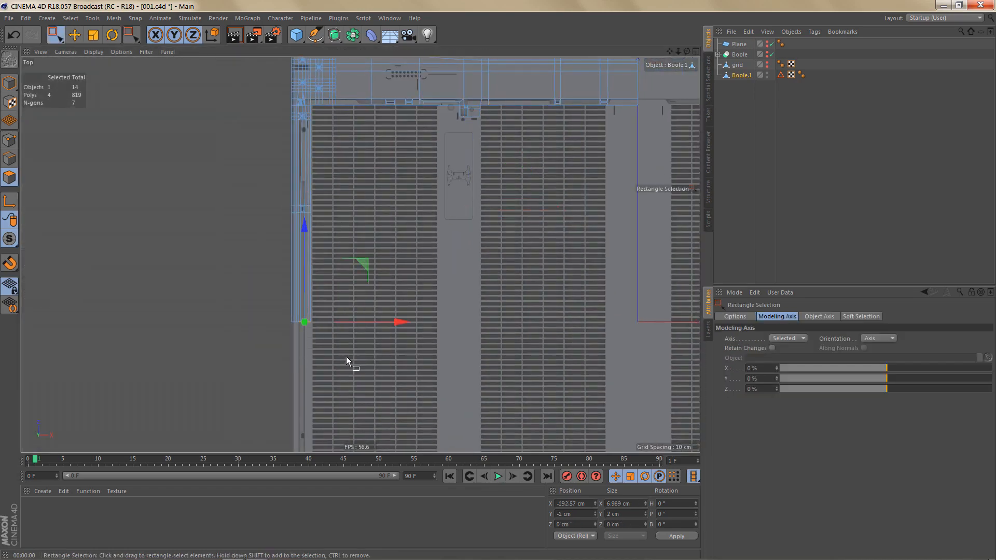
key("Delete")
Delete the extruded wall polygon at the upper border's symmetry-line end and return to the perspective view.
middle_click_drag(508, 233, 387, 405, "alt")
left_click_drag(507, 210, 550, 314)
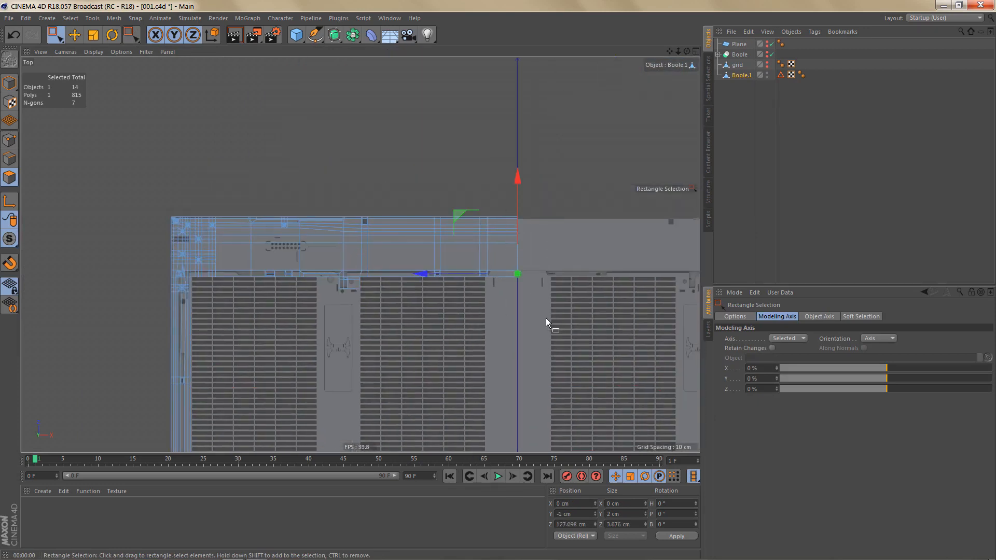
key("Delete")
middle_click(544, 318)
middle_click(268, 178)
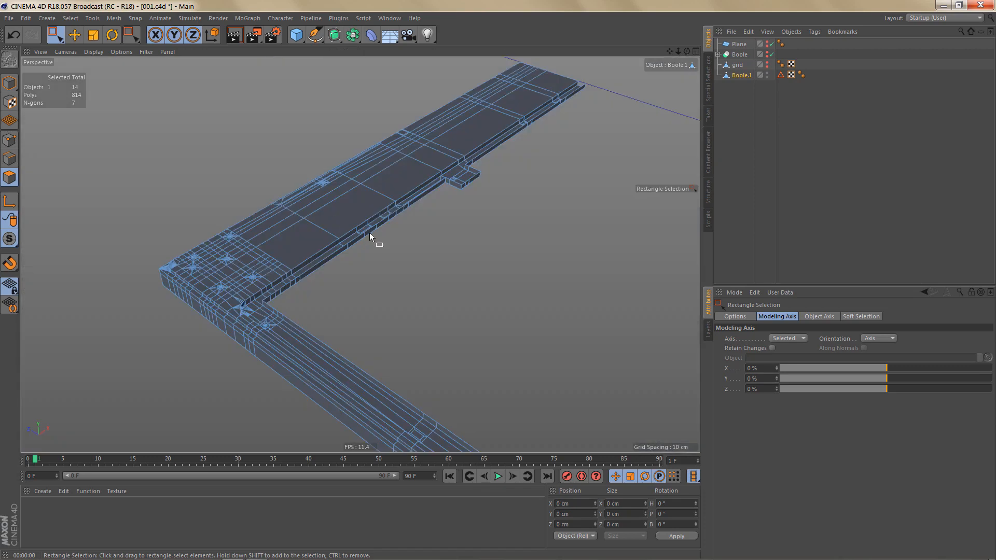
Ring-select the wall polygons along the recessed ledge's free inner edge and tab, and delete them.
scroll(369, 236, "up", 3)
key("u")
key("b")
scroll(352, 239, "up", 3)
left_click(333, 263)
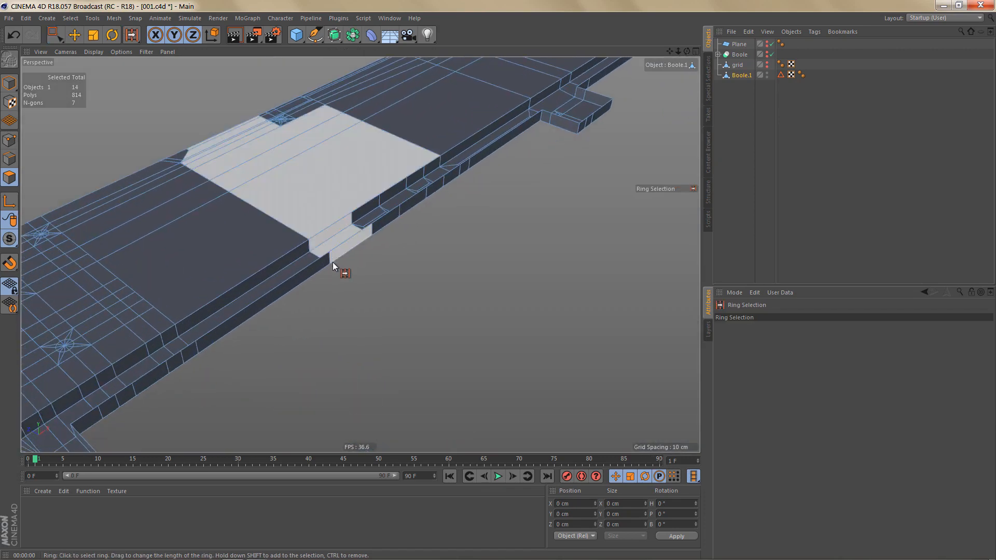
key("Delete")
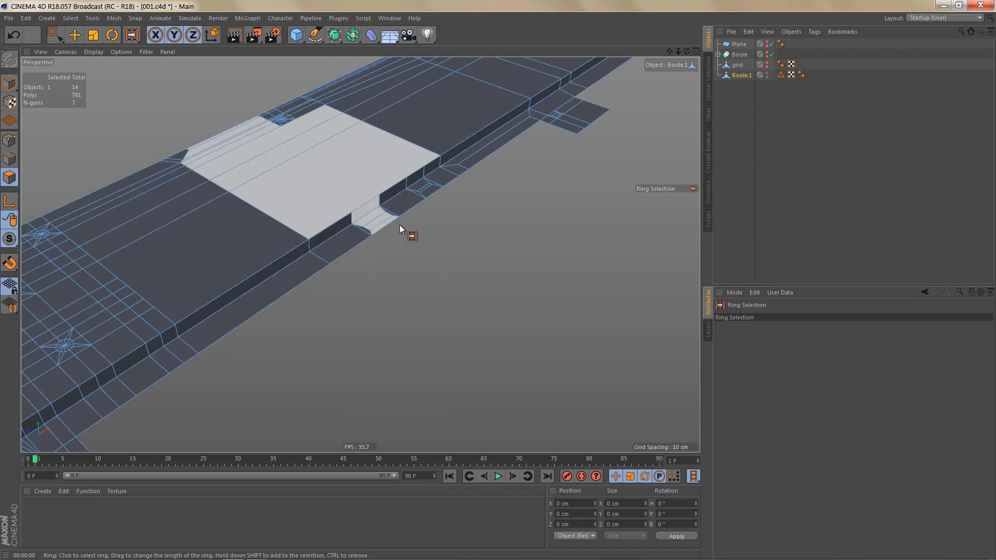
In edge mode, select the ledge's open boundary edges around the inner corner and down the side border.
scroll(403, 225, "down", 5)
left_click_drag(403, 225, 301, 231, "alt")
right_click_drag(314, 228, 371, 219, "alt")
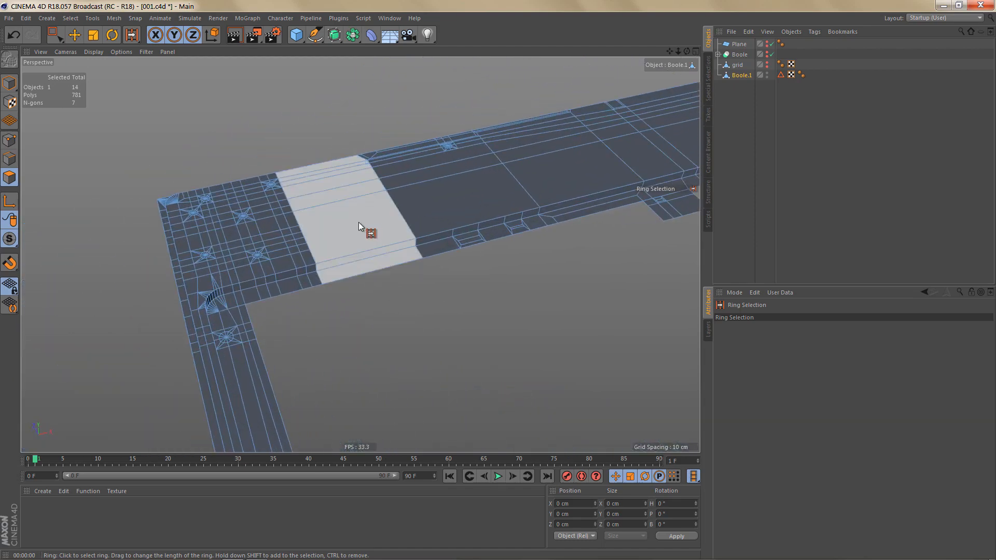
key("e")
key("Return")
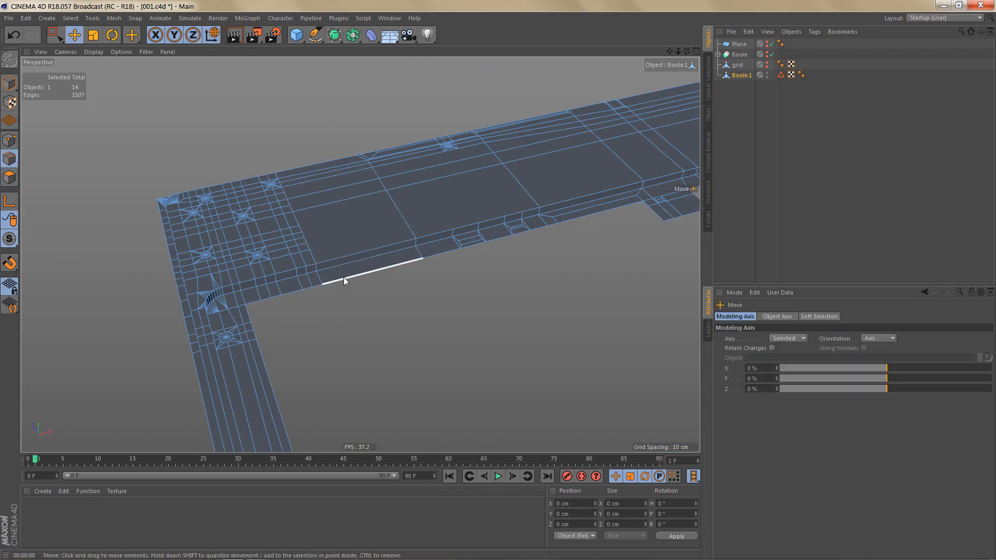
double_click(343, 277)
double_click(269, 375, "shift")
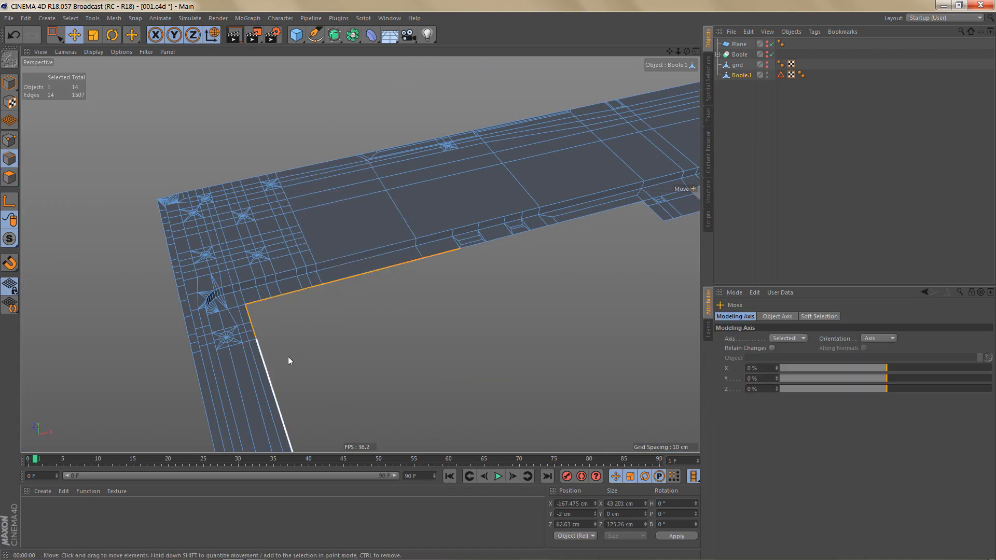
In the top view, add the ledge's boundary edges past the small notches and around the tab to the selection.
middle_click_drag(522, 222, 399, 213, "alt")
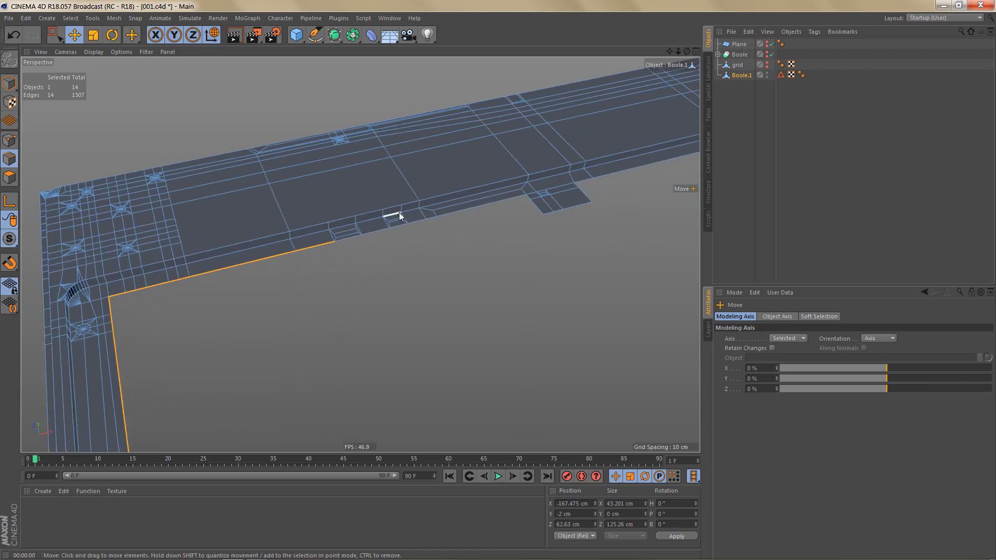
scroll(328, 271, "down", 6)
scroll(330, 278, "up", 5)
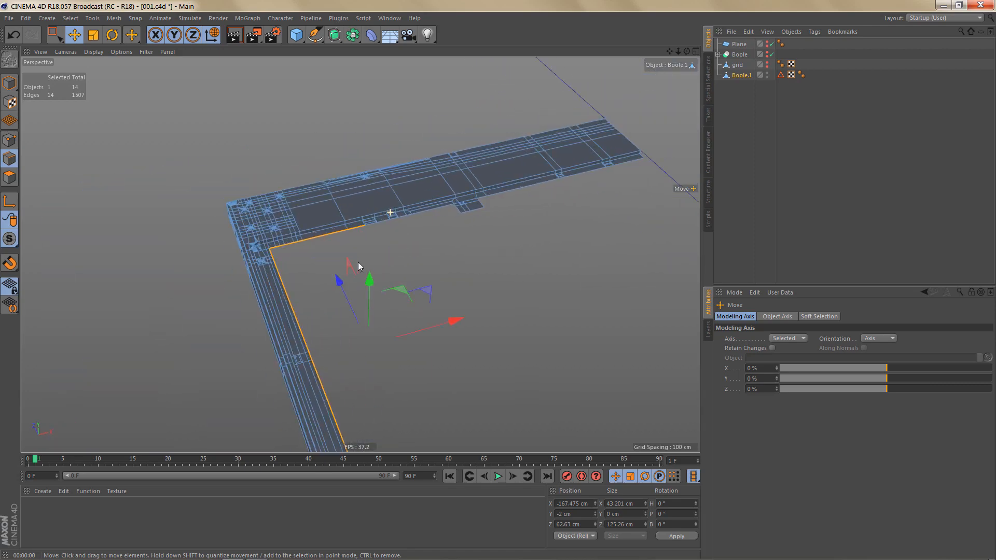
middle_click(400, 237)
middle_click(498, 195)
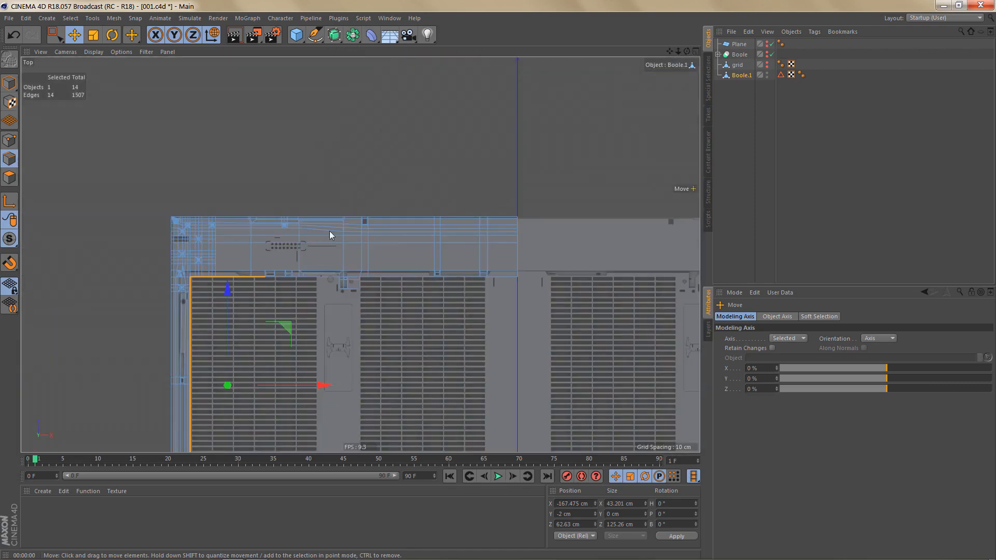
scroll(405, 246, "up", 1)
key("0")
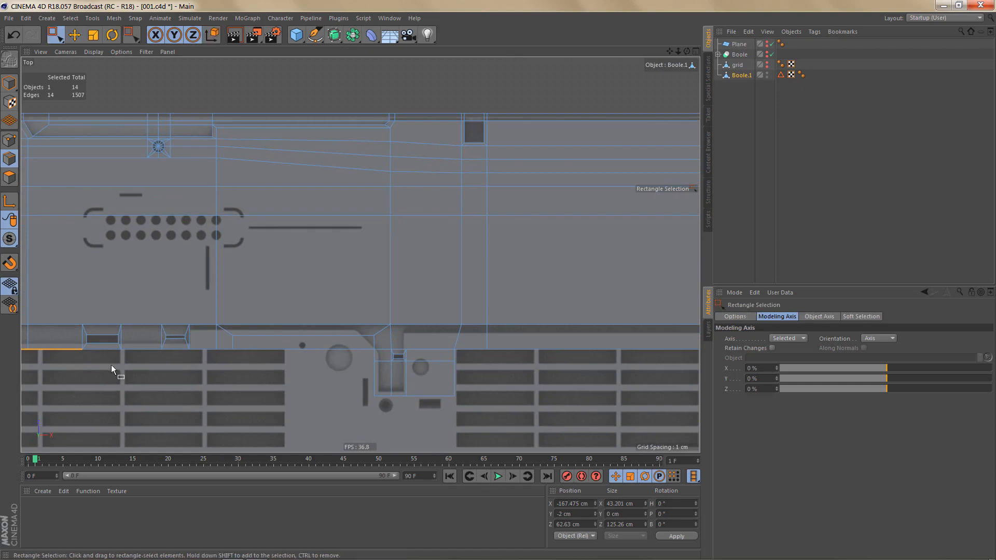
left_click_drag(182, 366, 485, 420, "shift")
left_click_drag(445, 341, 511, 422, "shift")
Add the ledge's remaining boundary edges up to the symmetry line to the selection and return to the perspective view.
key("e")
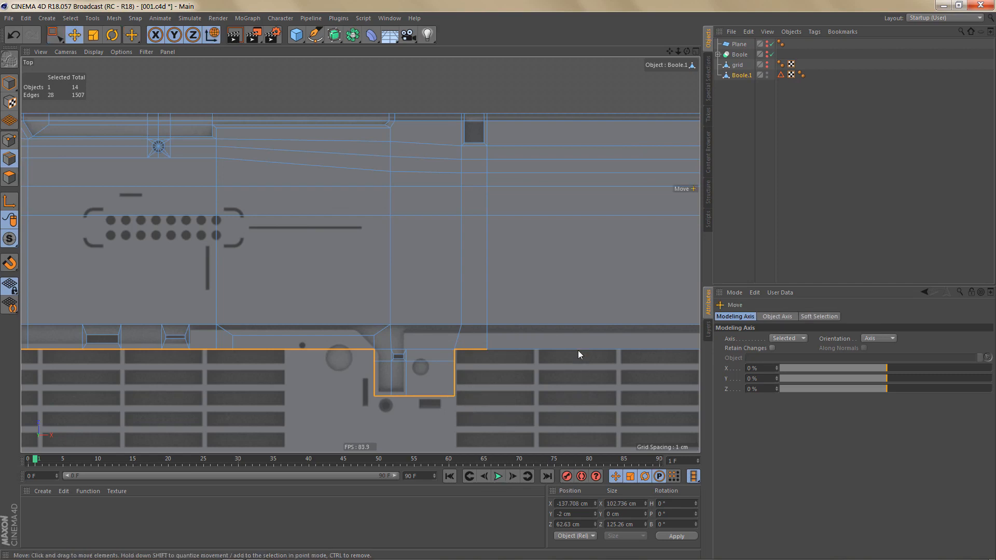
left_click(576, 350, "shift")
scroll(231, 322, "down", 5)
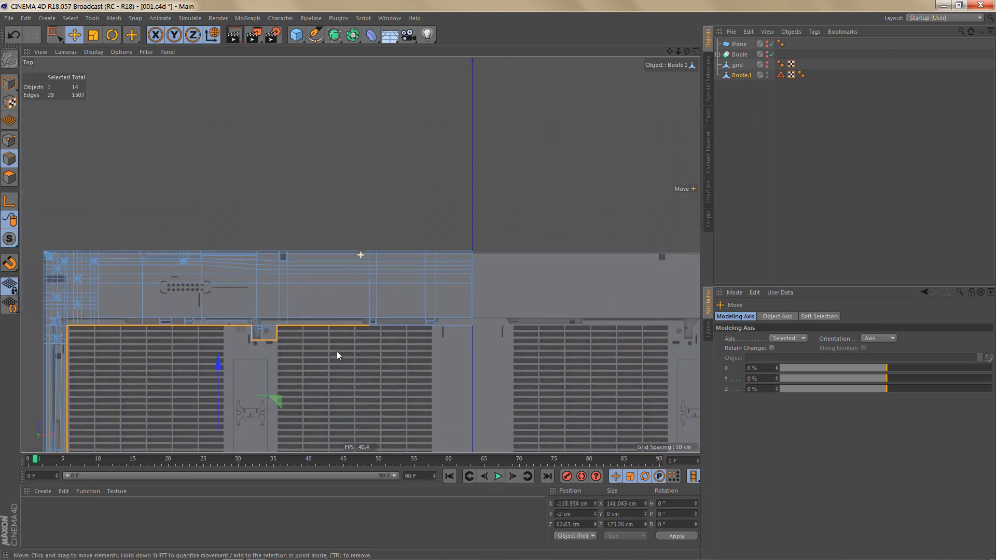
key("0")
scroll(363, 335, "up", 3)
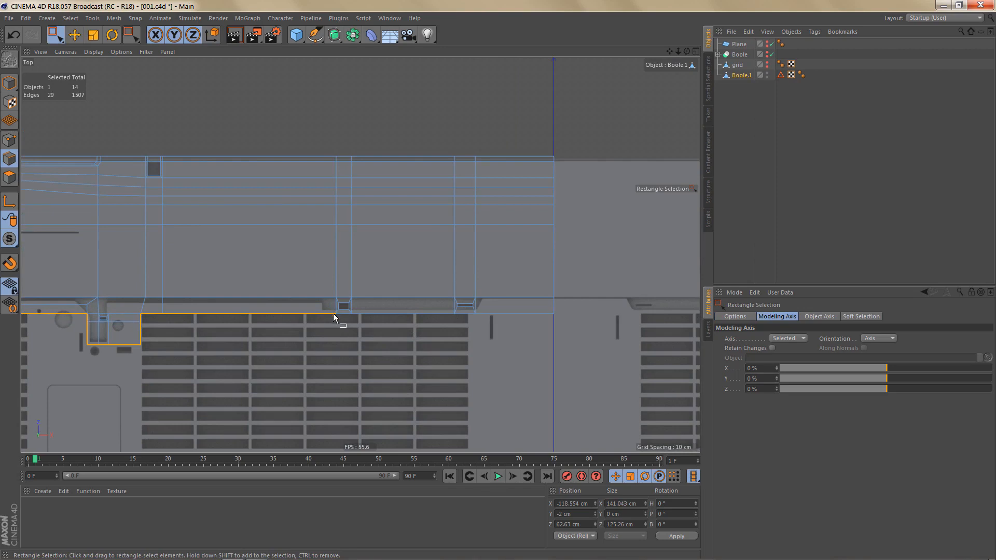
left_click_drag(424, 339, 580, 355, "shift")
middle_click(493, 381)
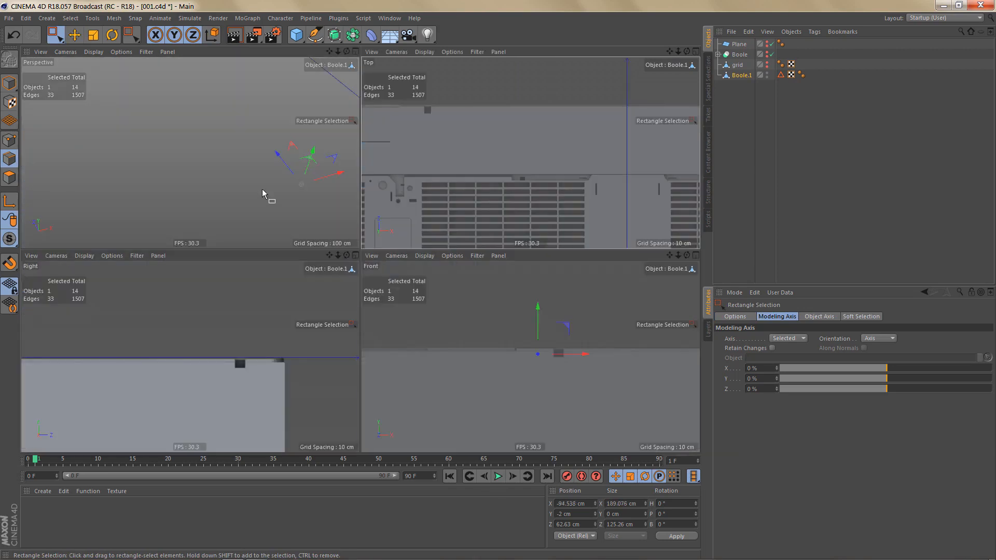
middle_click(262, 189)
Extrude the selected ledge edges downward and align them with the outer border's lower edge at Y -8 cm in the front view.
middle_click_drag(381, 254, 372, 230, "alt")
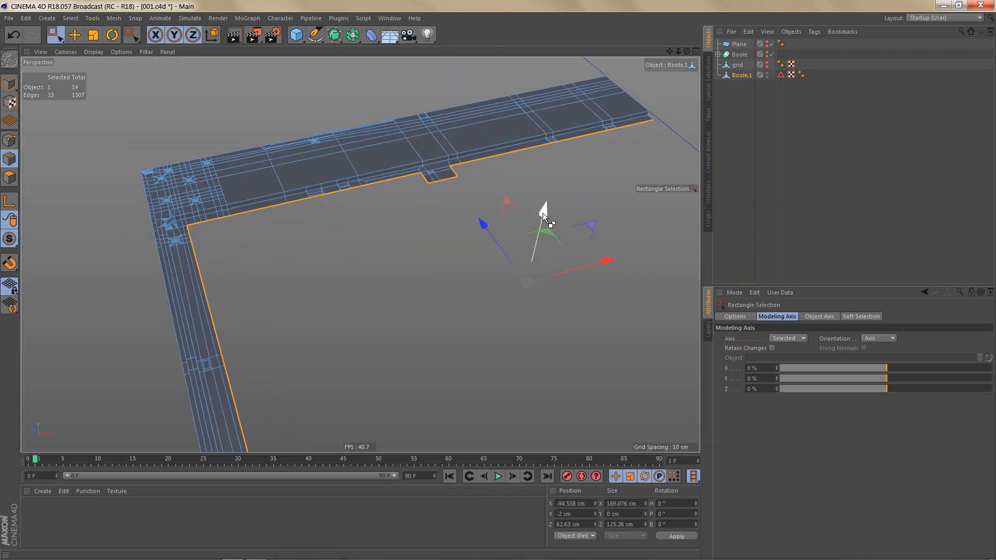
left_click_drag(543, 217, 542, 220)
middle_click(487, 235)
middle_click(488, 346)
scroll(486, 349, "up", 5)
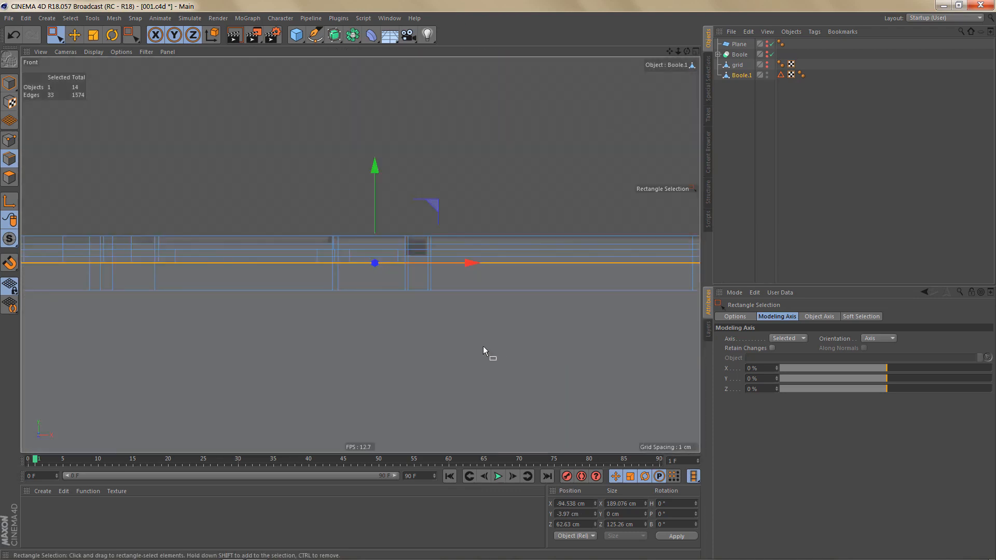
scroll(387, 270, "up", 3)
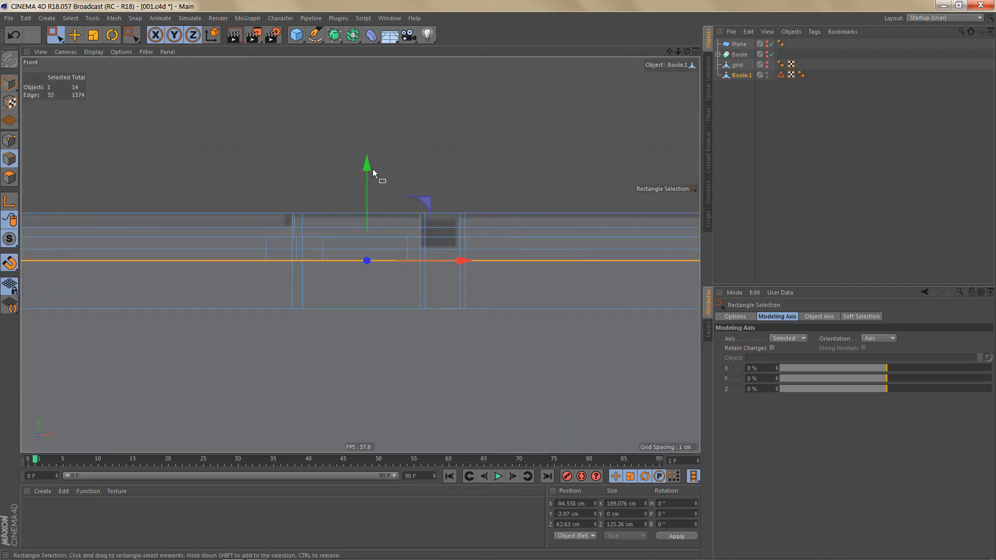
left_click_drag(372, 178, 380, 218)
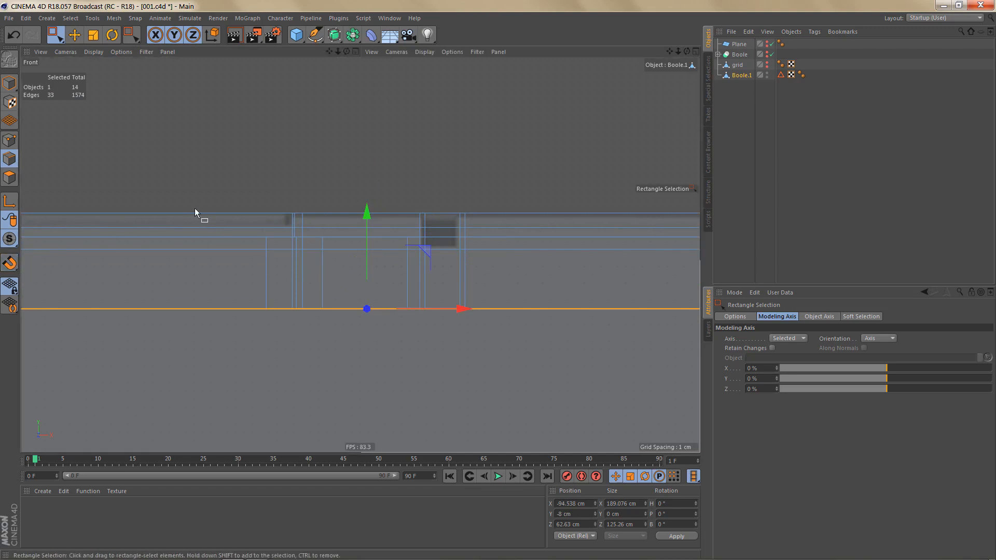
Render a preview of the border in the perspective view and examine the new inner wall along the ledge and tab.
middle_click(196, 212)
middle_click(253, 191)
left_click_drag(253, 191, 267, 210, "alt")
key("ctrl+r")
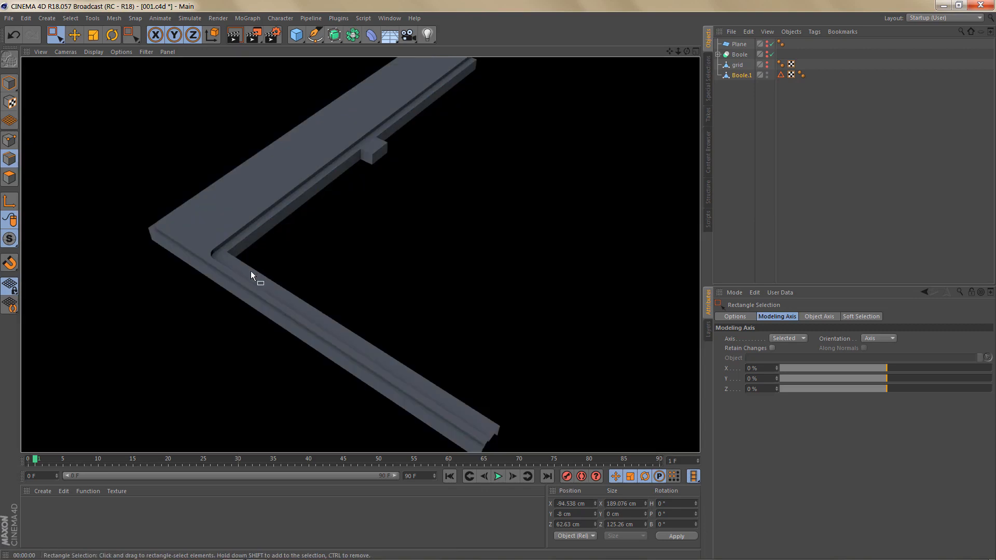
left_click_drag(254, 269, 260, 263, "alt")
mouse_move(260, 206)
left_mouse_down("alt")
mouse_move(289, 204)
mouse_move(265, 209)
mouse_move(263, 200)
mouse_move(259, 219)
mouse_move(332, 217)
mouse_move(288, 214)
left_mouse_up("alt")
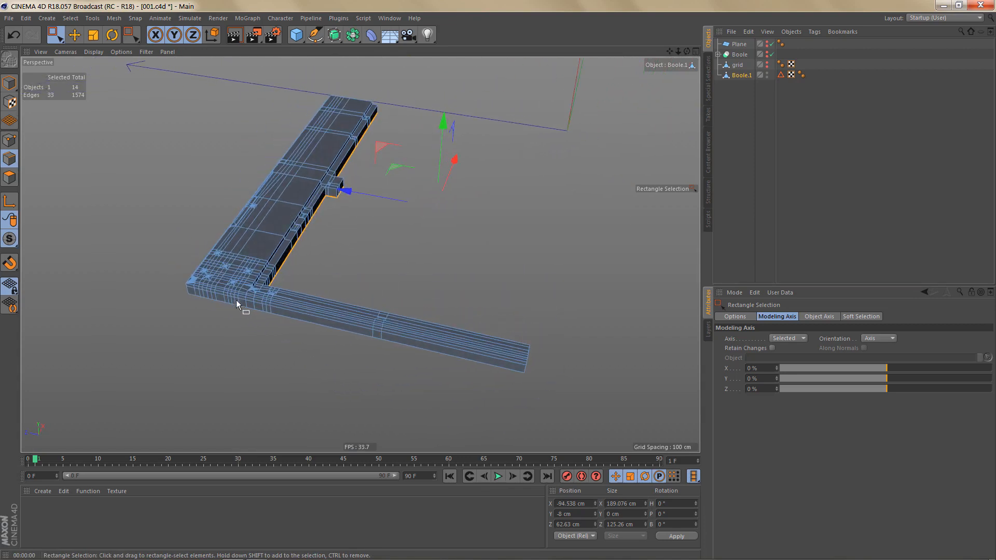
right_click_drag(265, 192, 358, 183, "alt")
left_click_drag(312, 194, 242, 226, "alt")
left_click_drag(438, 193, 415, 238, "alt")
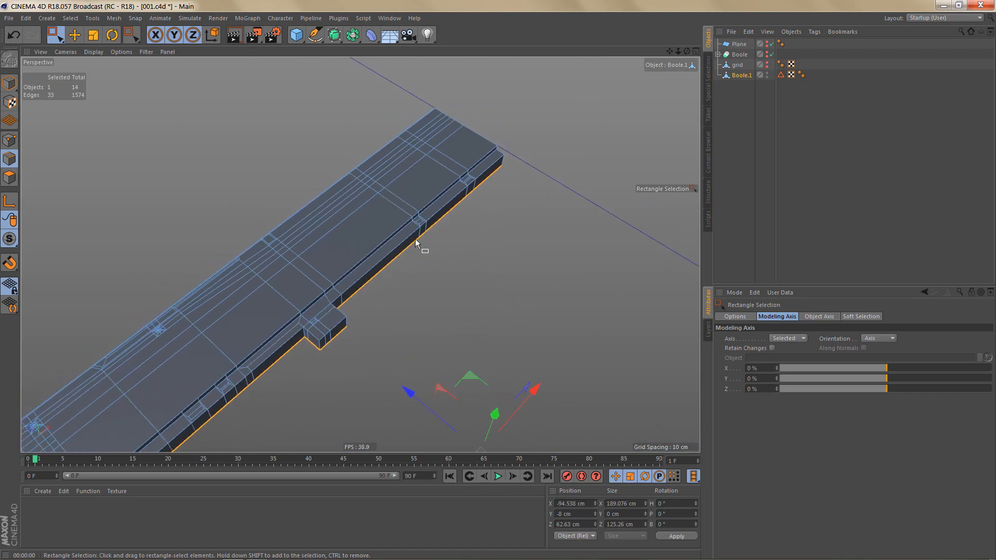
In polygon mode, select the inner rectangles of the two ledge notches nearest the symmetry line with Live Selection.
scroll(518, 181, "up", 10)
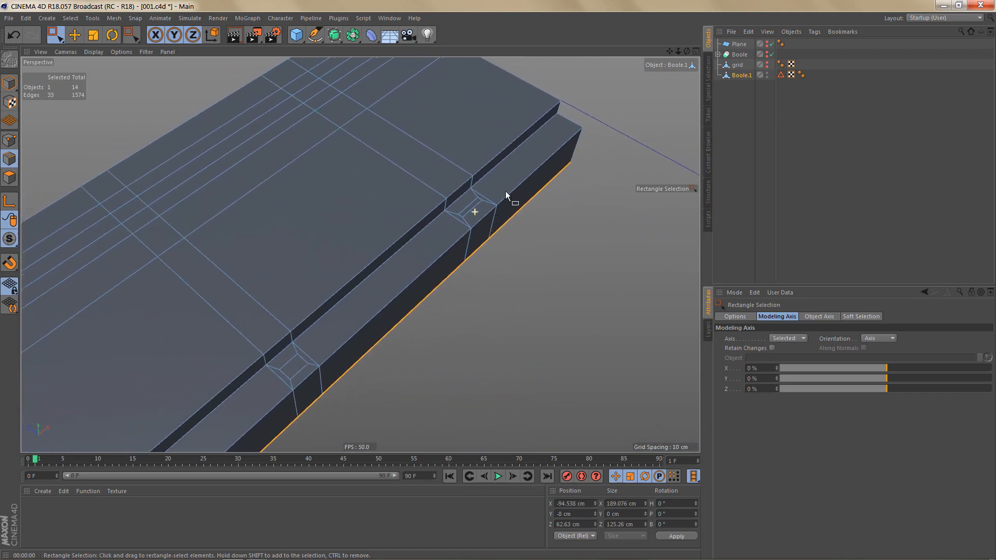
key("9")
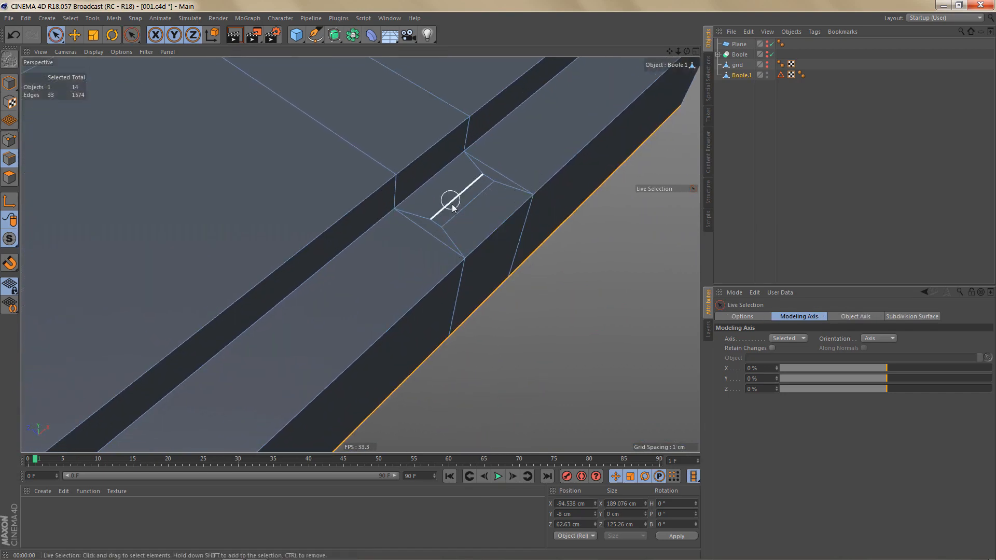
scroll(462, 210, "up", 3)
key("Return")
scroll(476, 204, "up", 4)
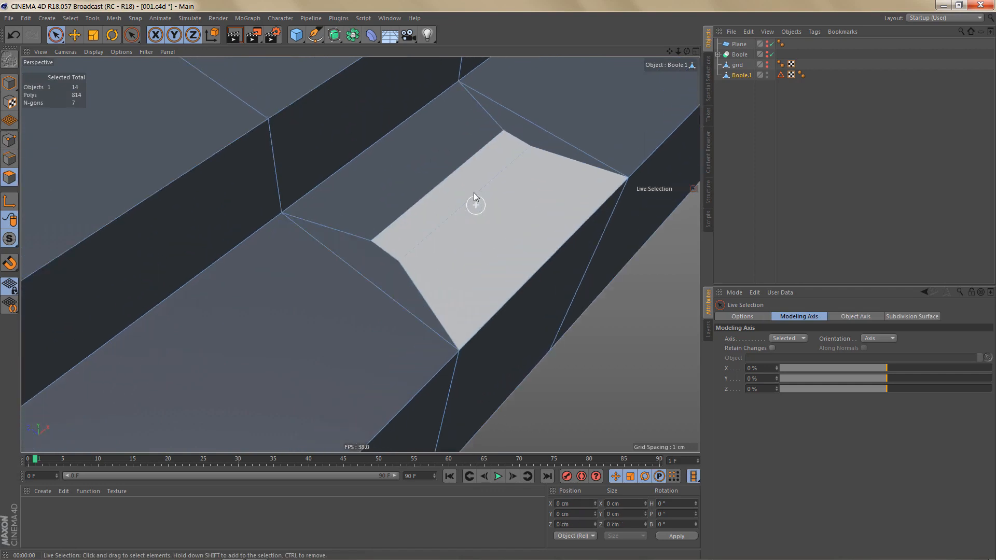
left_click(466, 187)
scroll(486, 184, "down", 7)
middle_click_drag(360, 254, 534, 169, "alt")
scroll(394, 306, "up", 4)
left_click(389, 307, "shift")
scroll(421, 275, "down", 8)
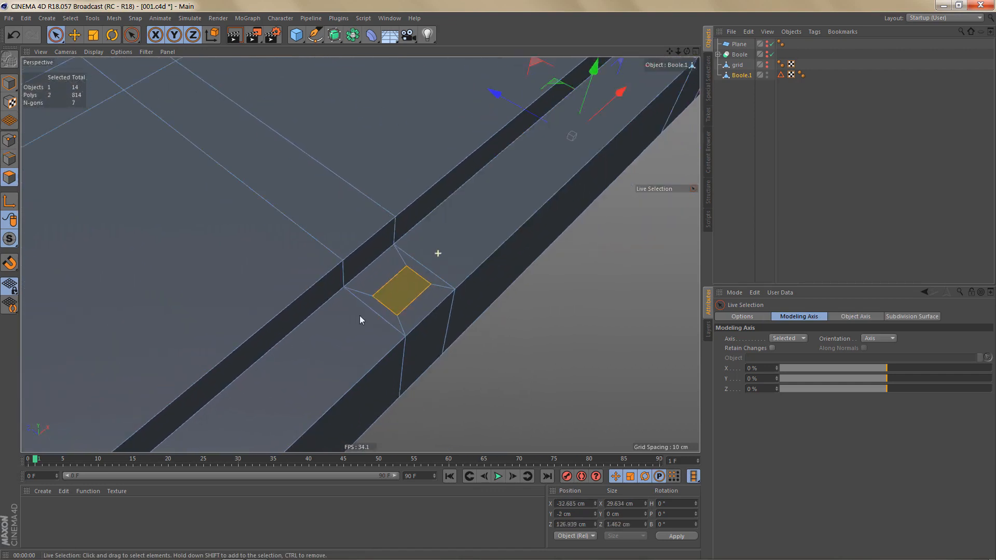
Add the small rectangle on the tab and the inner rectangles of the two notches nearer the corner to the selection.
middle_click_drag(375, 301, 493, 195, "alt")
right_click_drag(409, 313, 511, 259, "alt")
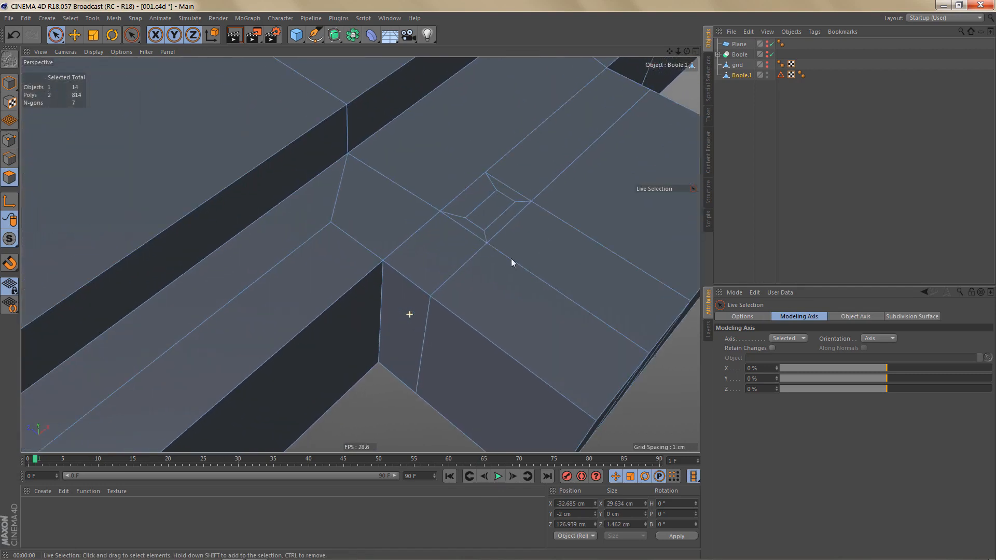
right_click_drag(502, 206, 383, 306, "alt")
middle_click_drag(381, 305, 489, 233, "alt")
right_click_drag(436, 273, 543, 216, "alt")
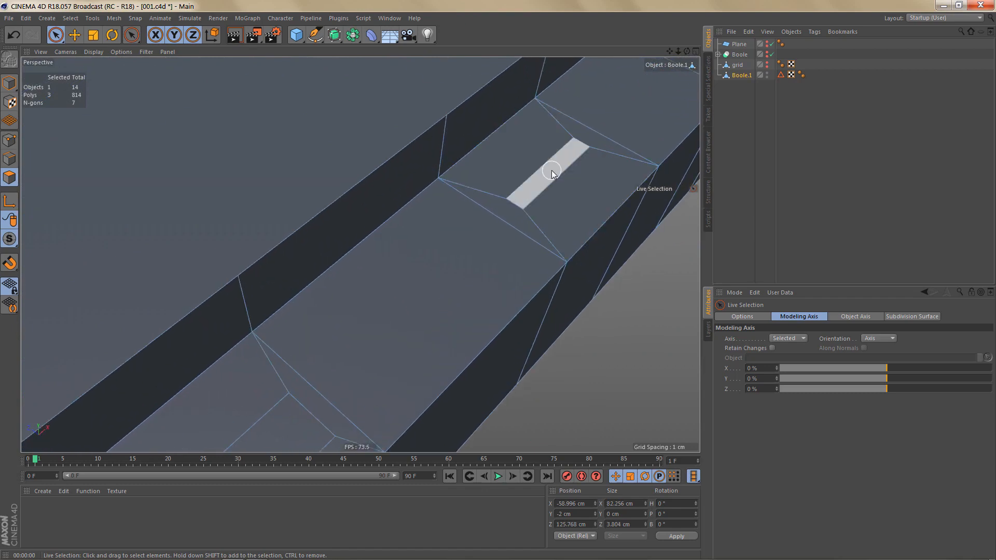
left_click(553, 173, "shift")
right_click_drag(553, 174, 386, 332, "alt")
left_click(417, 312, "shift")
Add the inner rectangle of the notch midway along the side border to the polygon selection.
middle_click_drag(435, 259, 500, 80, "alt")
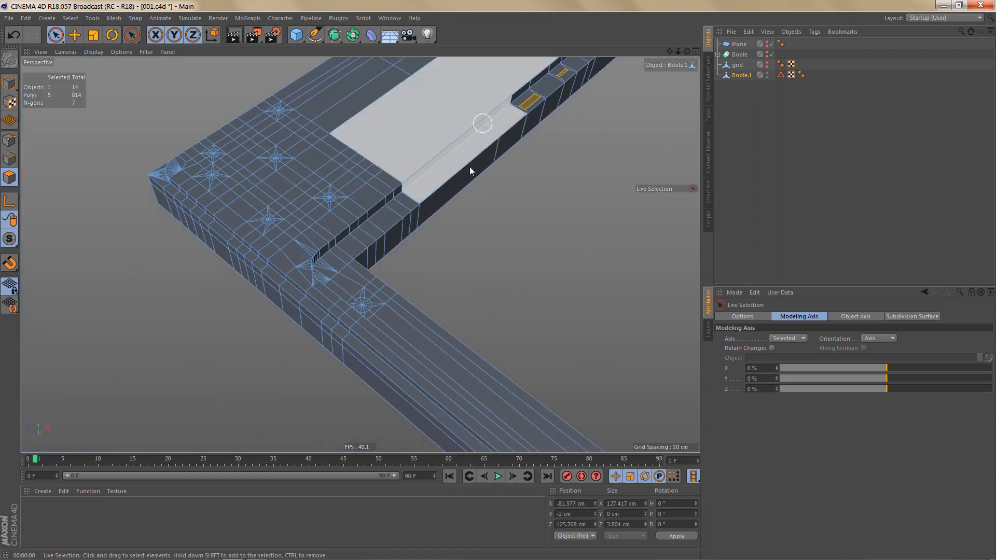
middle_click_drag(358, 266, 215, 146, "alt")
right_click_drag(242, 231, 247, 260, "alt")
middle_click_drag(268, 300, 181, 200, "alt")
right_click_drag(357, 347, 428, 259, "alt")
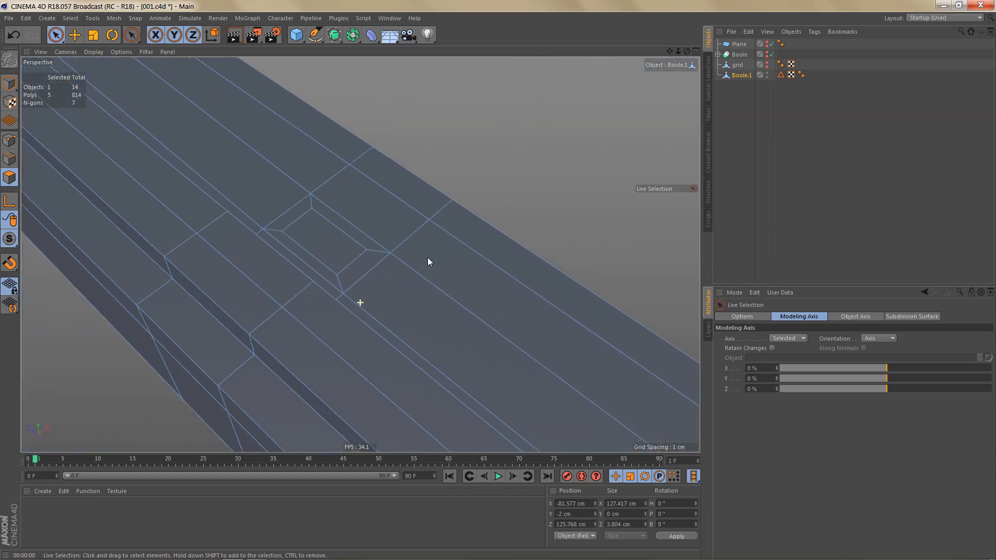
left_click(336, 246, "shift")
Extrude the selected notch polygons inward with an offset of -1 cm.
key("d")
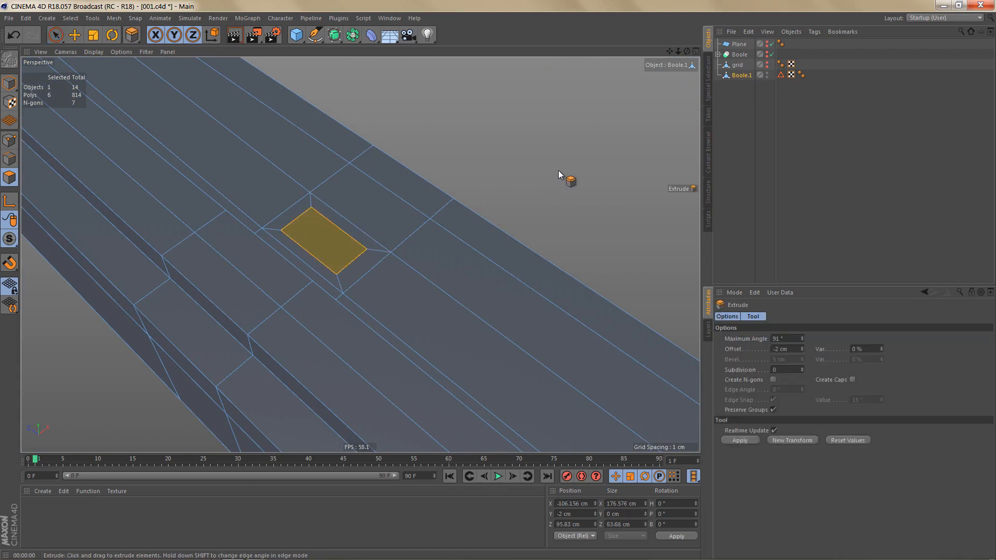
left_click_drag(336, 247, 321, 247)
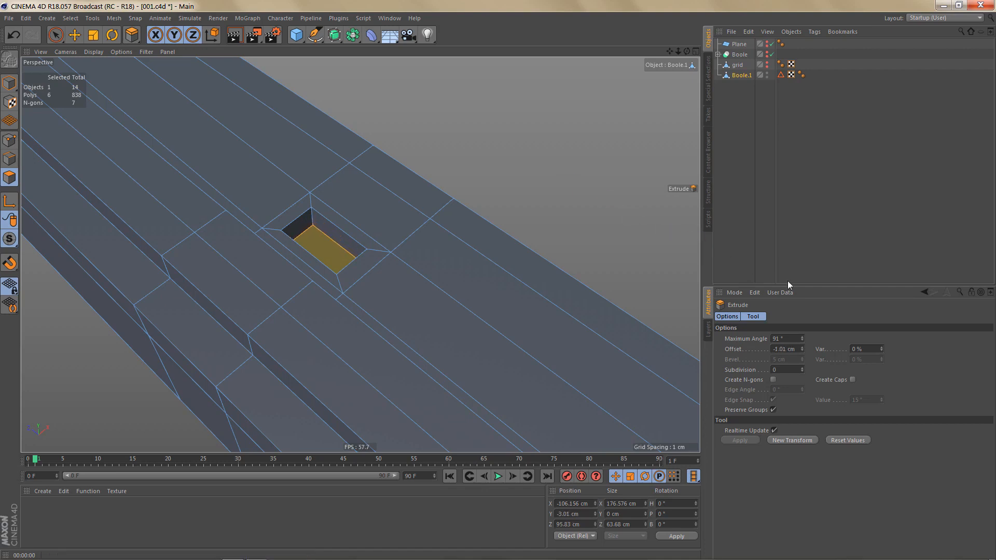
left_click(791, 349)
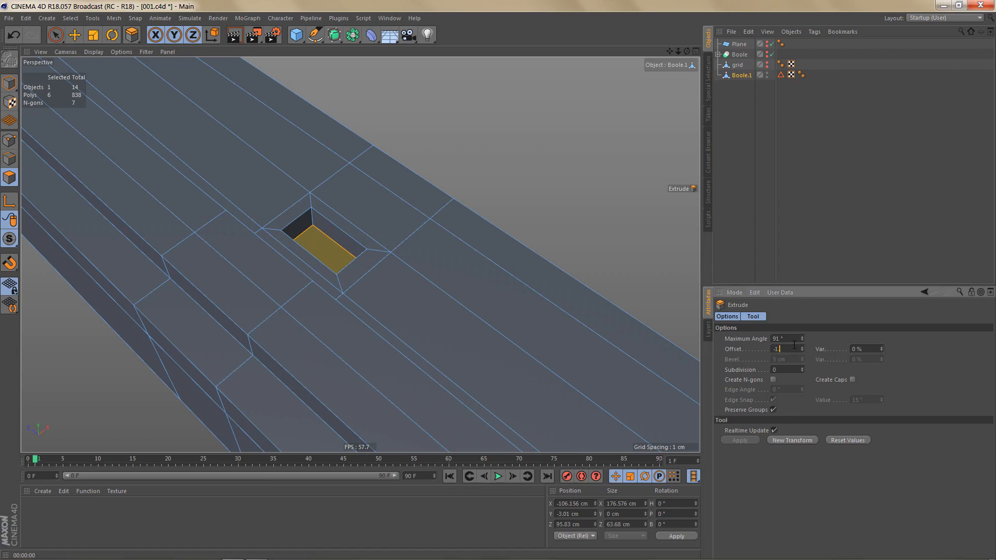
key("Return")
Examine the recessed notches along both borders and render a preview of the whole frame section.
right_click_drag(449, 278, 314, 369, "alt")
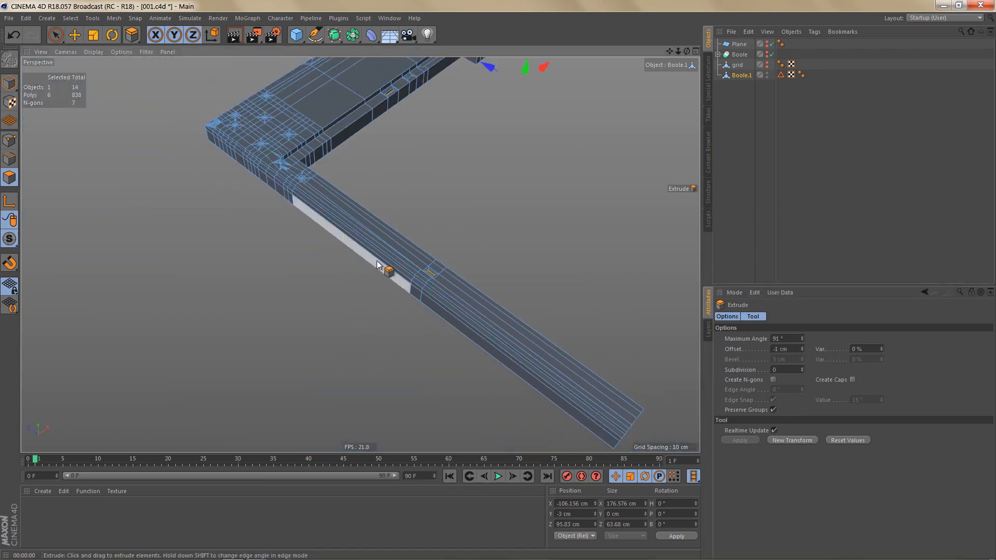
left_click_drag(377, 261, 397, 249, "alt")
middle_click_drag(397, 249, 373, 292, "alt")
left_click_drag(373, 291, 357, 332, "alt")
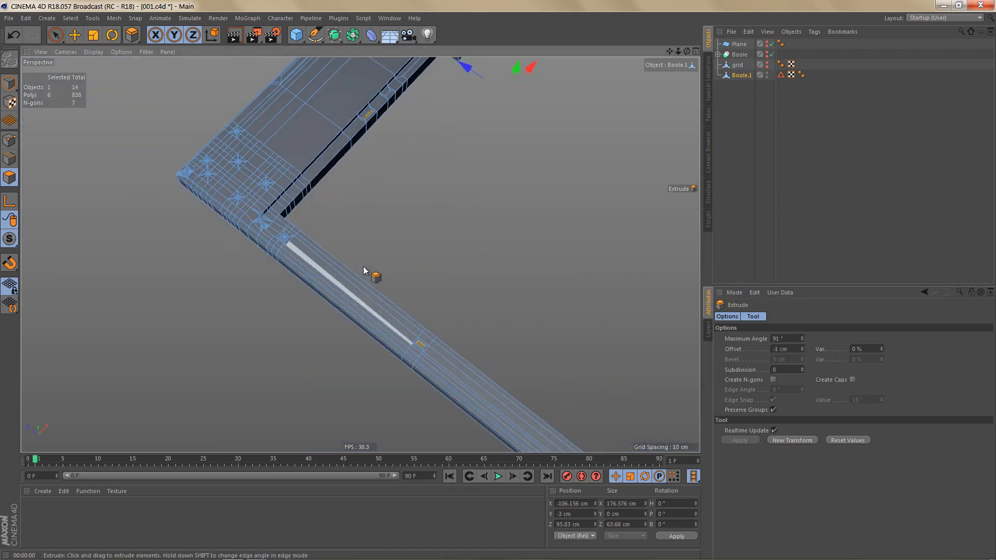
left_click_drag(363, 266, 362, 242, "alt")
right_click_drag(362, 242, 339, 263, "alt")
middle_click_drag(339, 266, 319, 303, "alt")
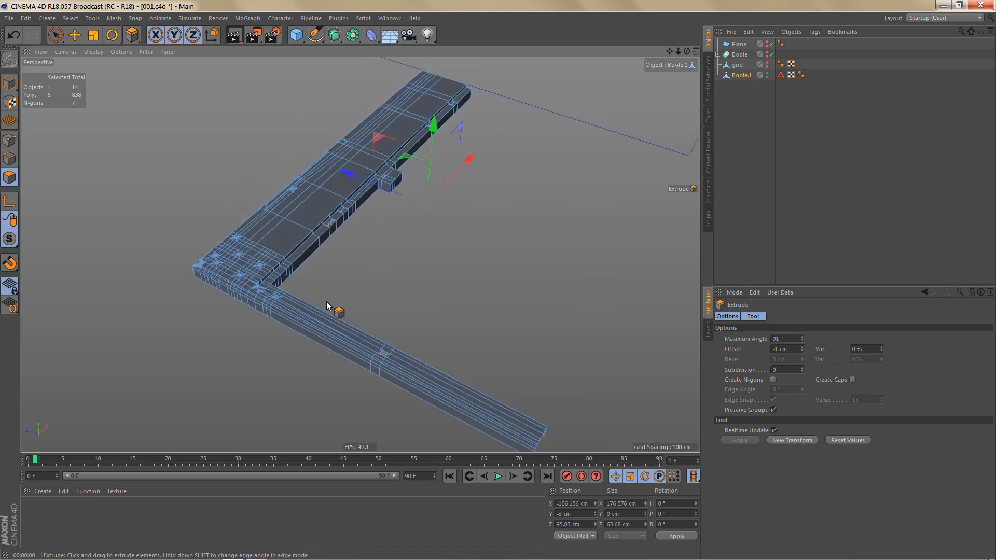
key("ctrl+r")
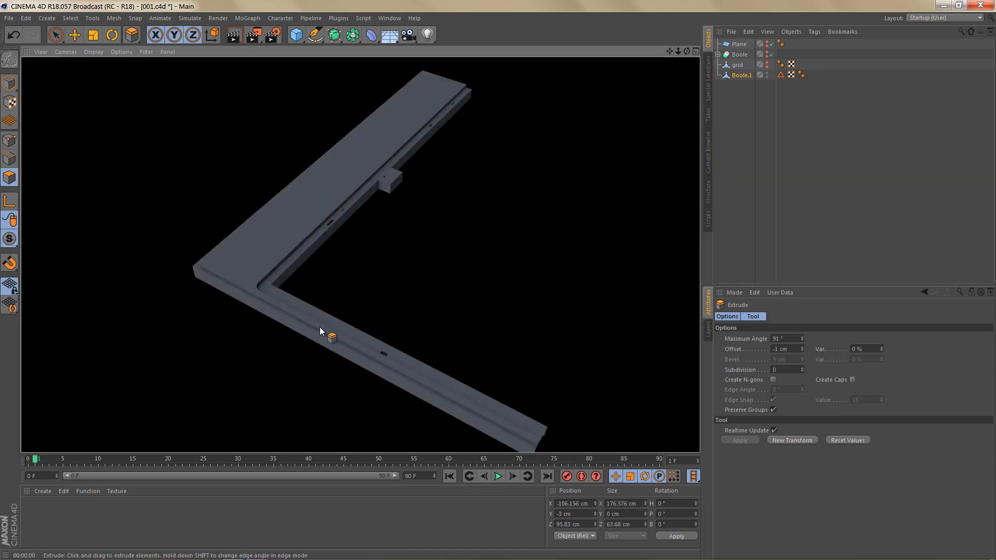
Select the small circles' polygons with Live Selection, starting with the one on the side border beside the inner corner.
right_click_drag(299, 300, 326, 289, "alt")
middle_click_drag(410, 140, 360, 253, "alt")
left_click_drag(360, 253, 273, 335, "alt")
middle_click_drag(268, 327, 416, 249, "alt")
right_click_drag(181, 402, 279, 333, "alt")
key("s")
key("l")
left_click(281, 356)
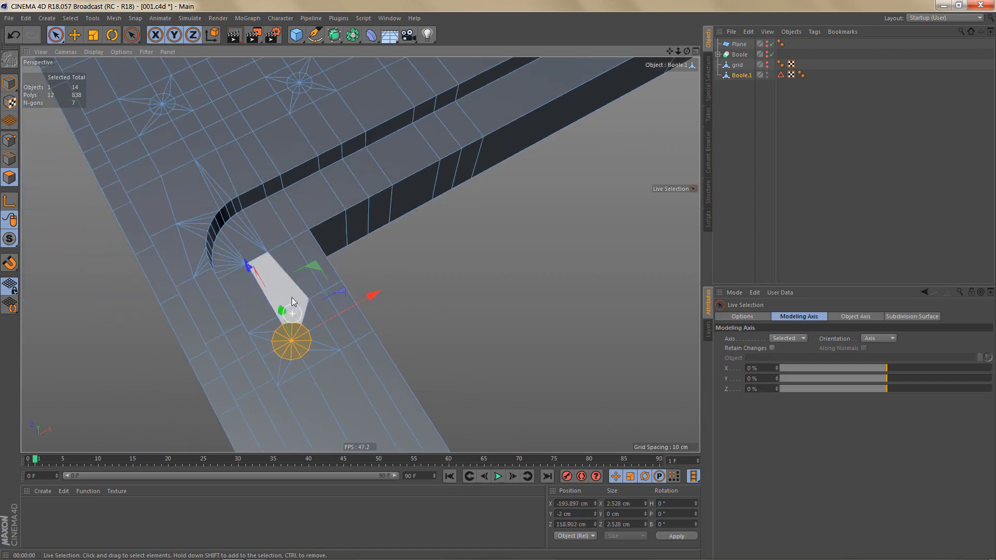
middle_click_drag(329, 181, 421, 434, "alt")
right_click_drag(224, 273, 292, 266, "alt")
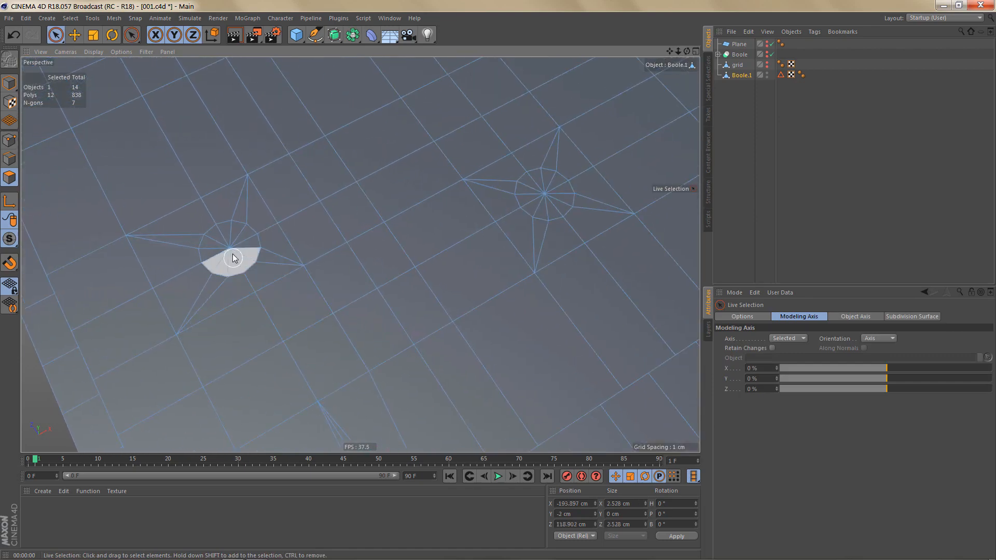
Add the circular faces of four screw holes near the plate's corner to the polygon selection of Boole.1.
left_click(232, 249, "shift")
left_click(542, 193, "shift")
right_click_drag(472, 245, 440, 254, "alt")
middle_click_drag(383, 326, 456, 497, "alt")
right_click_drag(203, 180, 323, 185, "alt")
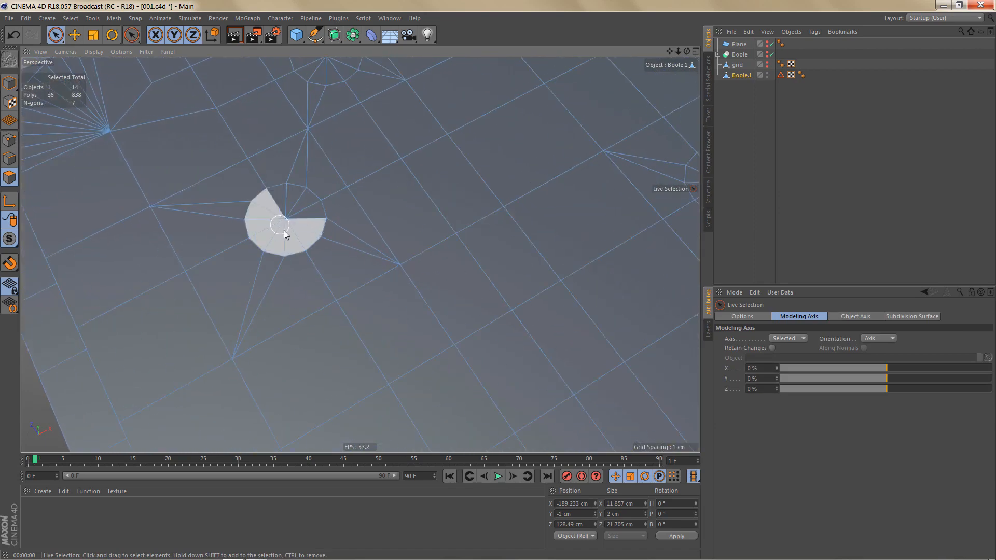
left_click(287, 226, "shift")
middle_click_drag(345, 213, 328, 201, "alt")
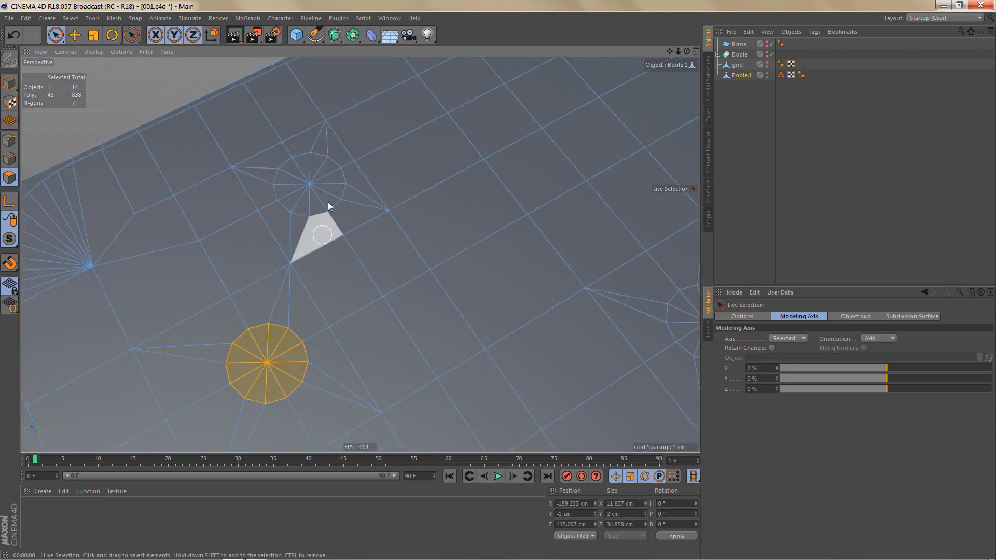
left_click(310, 188, "shift")
Add the remaining three circular hole faces to the selection, including the distant one along the plate's long edge.
scroll(282, 251, "down", 5)
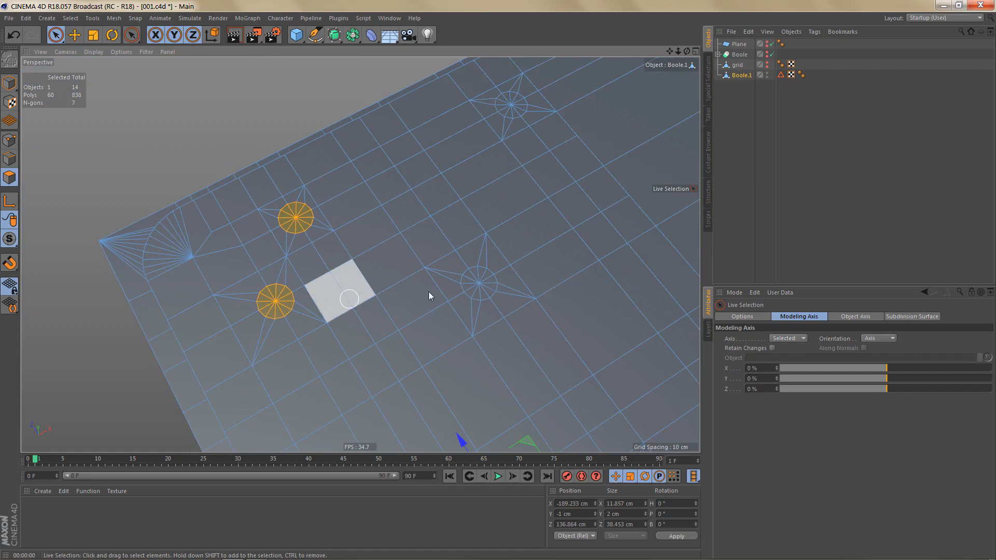
left_click(481, 282, "shift")
left_click(511, 104, "shift")
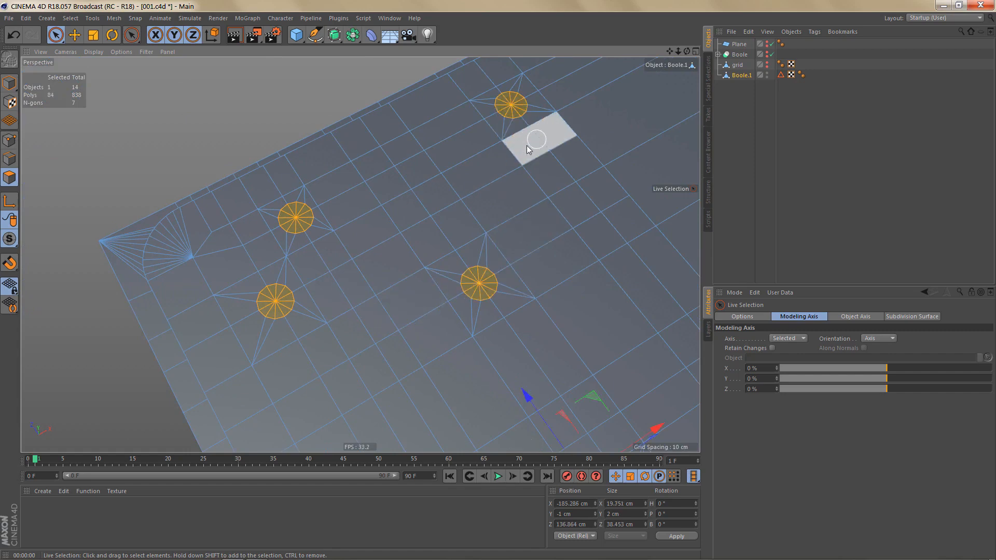
scroll(171, 383, "up", 5)
middle_click_drag(170, 380, 166, 412, "alt")
scroll(337, 261, "down", 5)
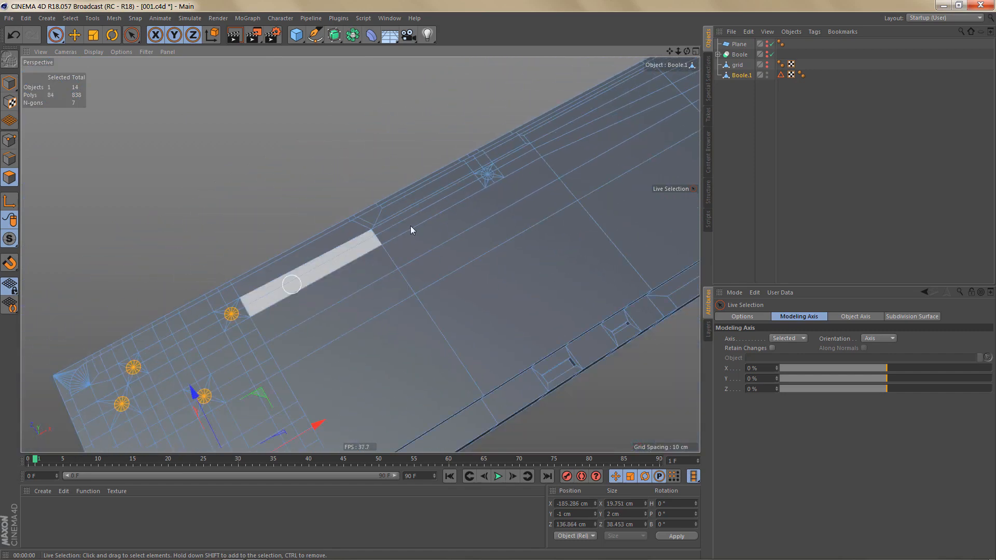
middle_click_drag(487, 169, 387, 263, "alt")
scroll(426, 229, "up", 5)
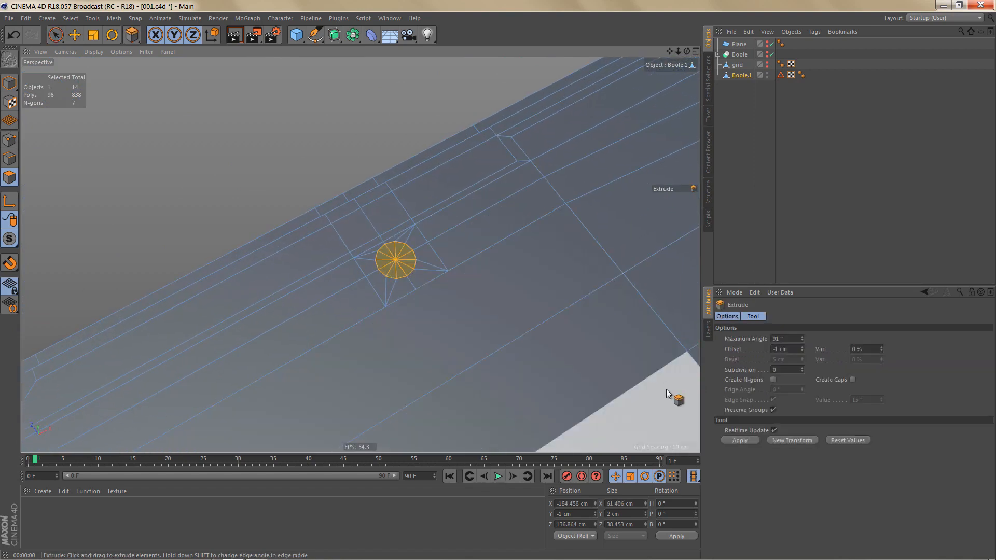
Extrude the selected circular faces with an offset of -1 cm and render the view to check the holes.
left_click(789, 440)
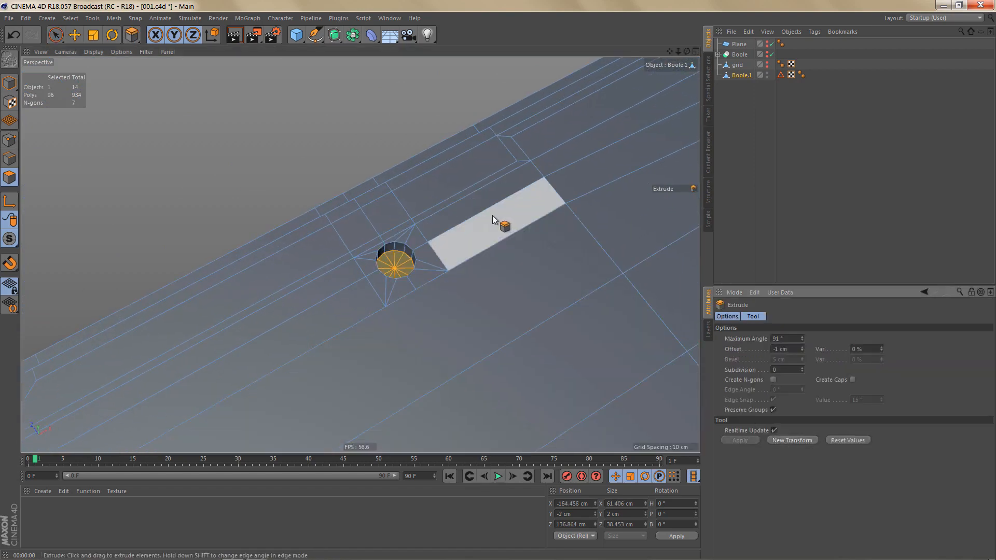
right_click_drag(491, 216, 470, 263, "alt")
middle_click_drag(367, 294, 360, 253, "alt")
middle_click_drag(435, 265, 446, 213, "alt")
right_click_drag(405, 248, 403, 250, "alt")
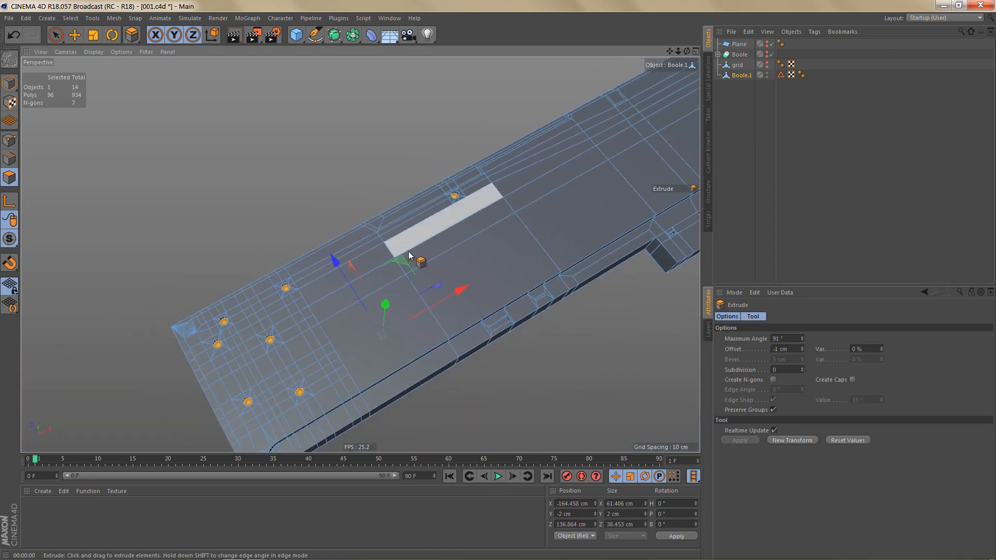
left_click_drag(409, 251, 410, 229, "alt")
middle_click_drag(372, 273, 351, 223, "alt")
scroll(351, 226, "down", 5)
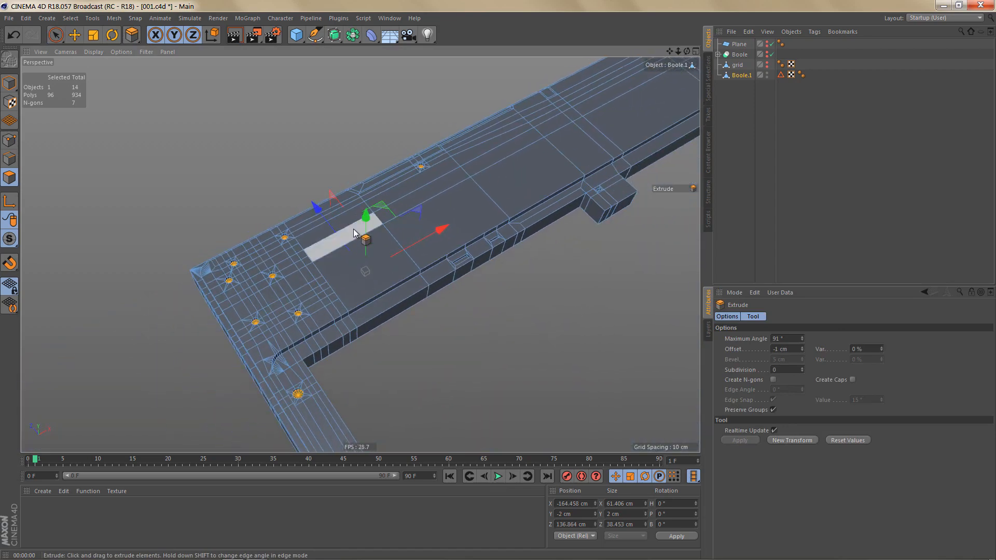
key("ctrl+r")
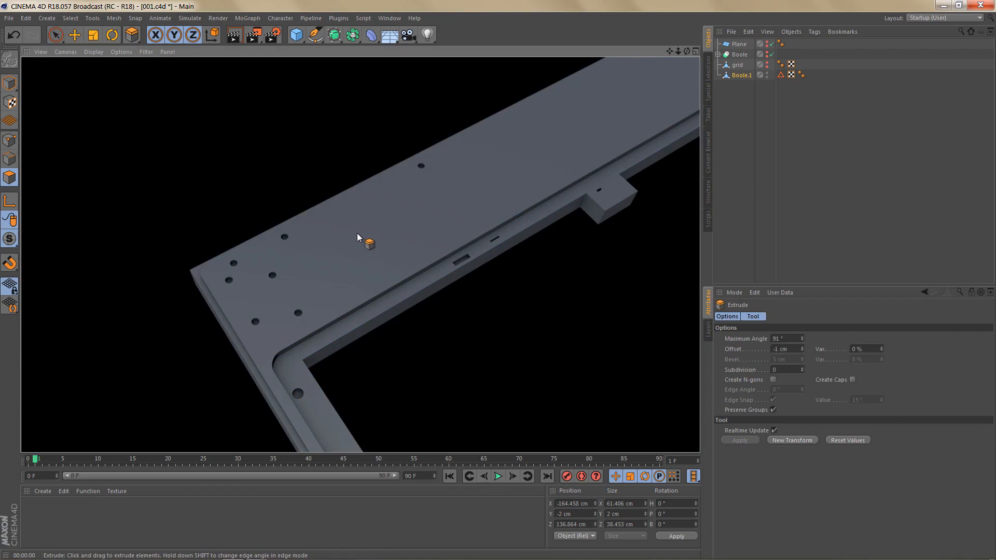
Inset the hole bottoms with Extrude Inner, matching the blueprint in the top view with an offset of 0.2 cm.
middle_click(386, 258)
middle_click(530, 181)
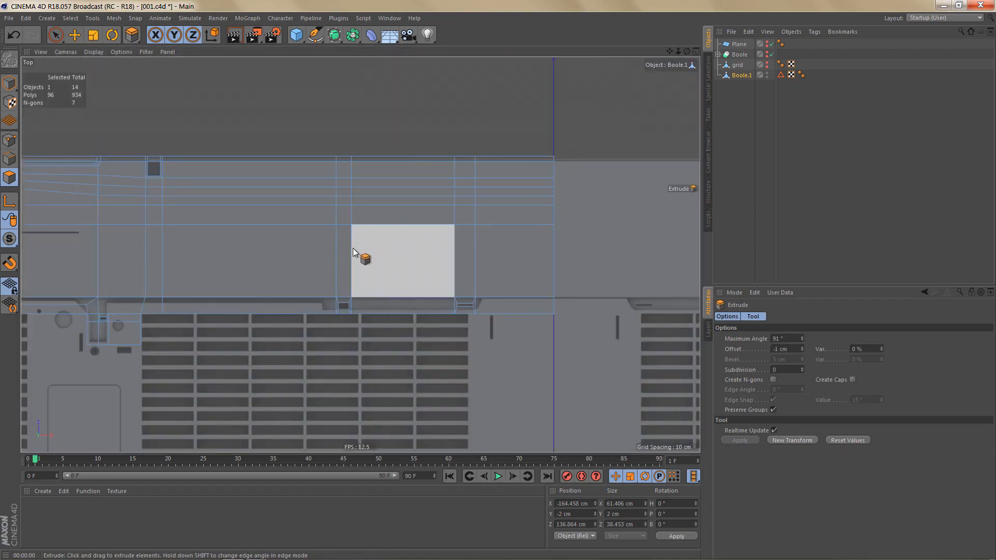
middle_click_drag(340, 246, 665, 209, "alt")
middle_click_drag(337, 278, 607, 244, "alt")
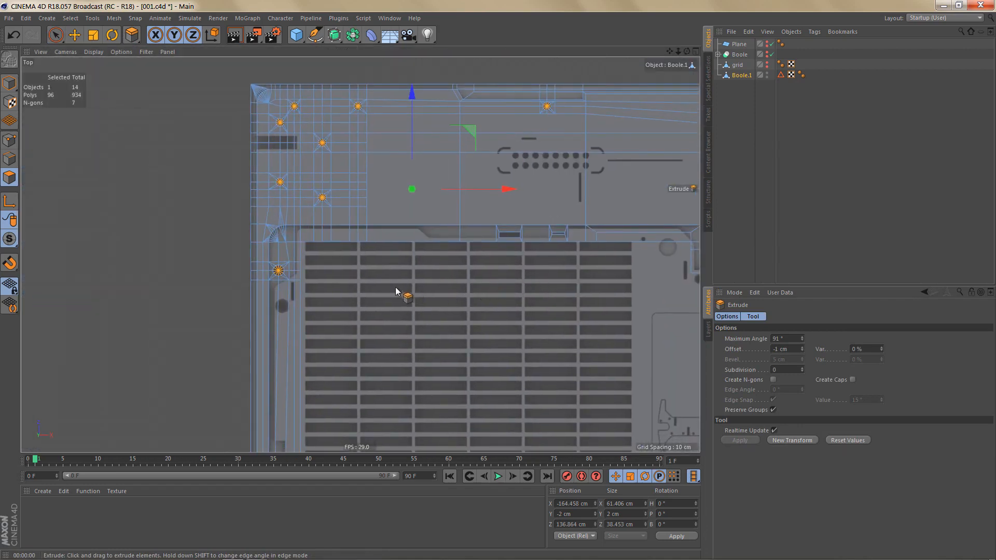
scroll(354, 279, "up", 6)
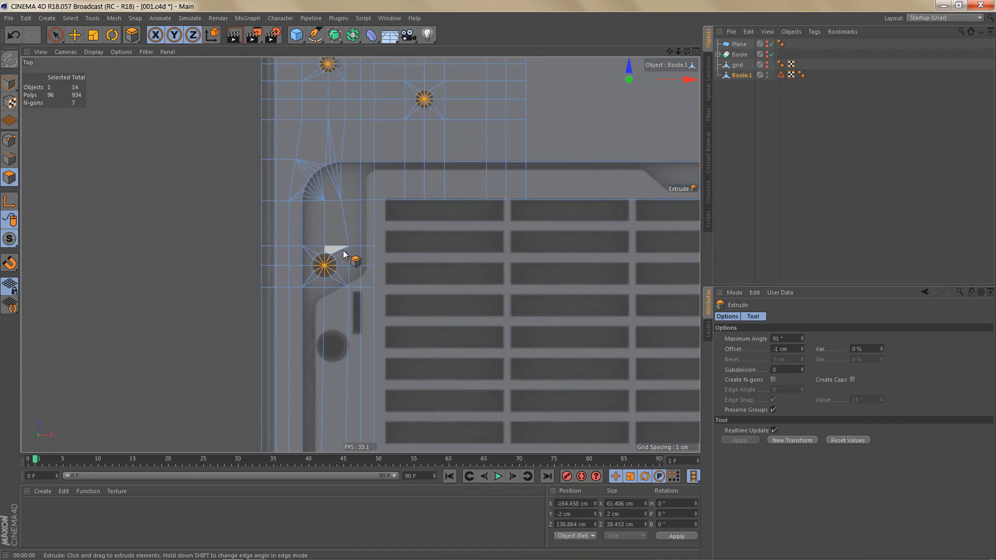
scroll(343, 264, "up", 5)
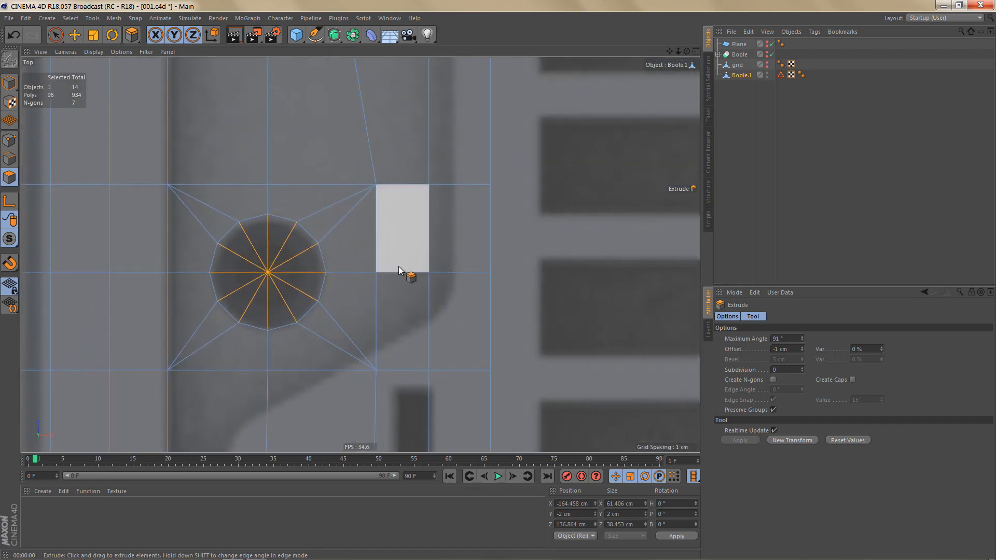
middle_click_drag(399, 266, 416, 265, "alt")
key("i")
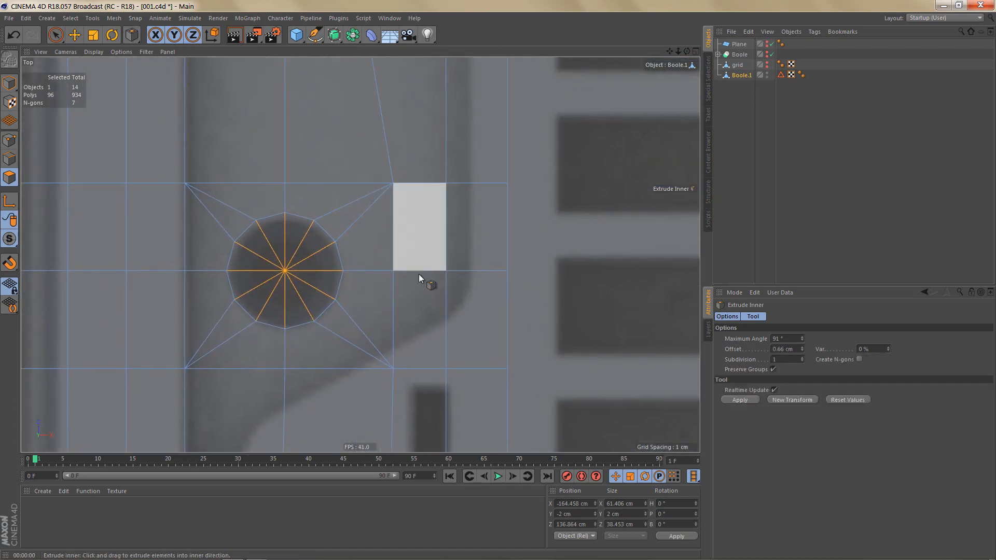
left_click(791, 400)
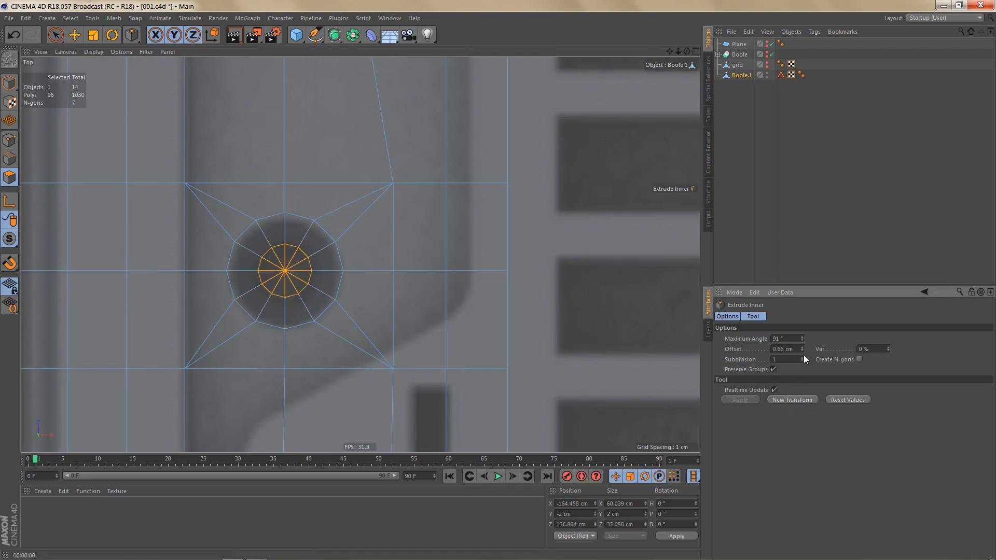
left_click_drag(801, 349, 802, 358)
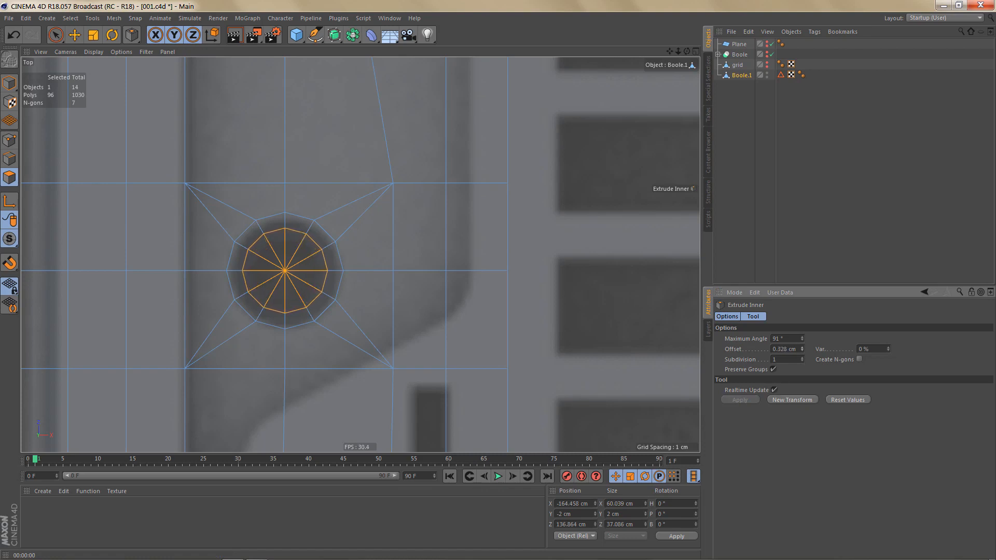
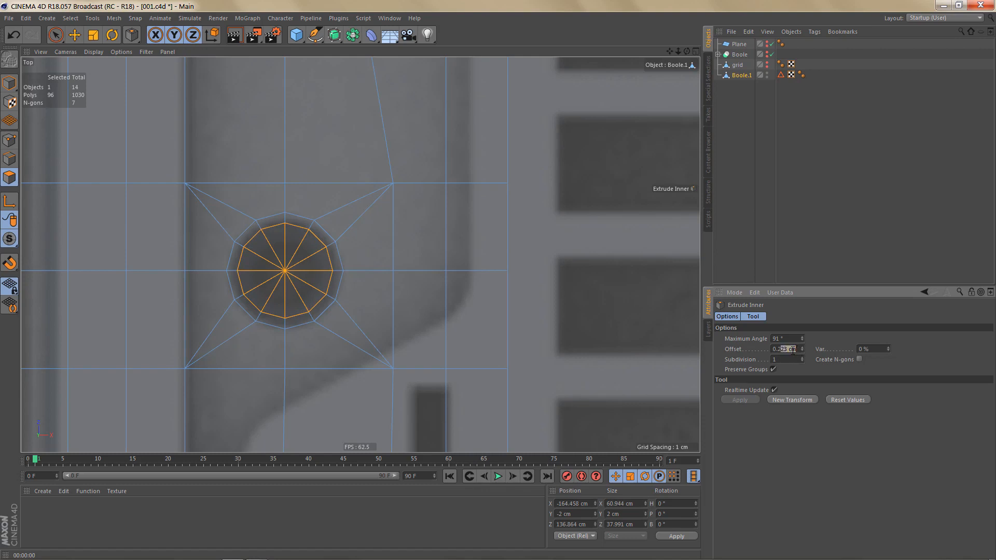
key("BackSpace")
key("Return")
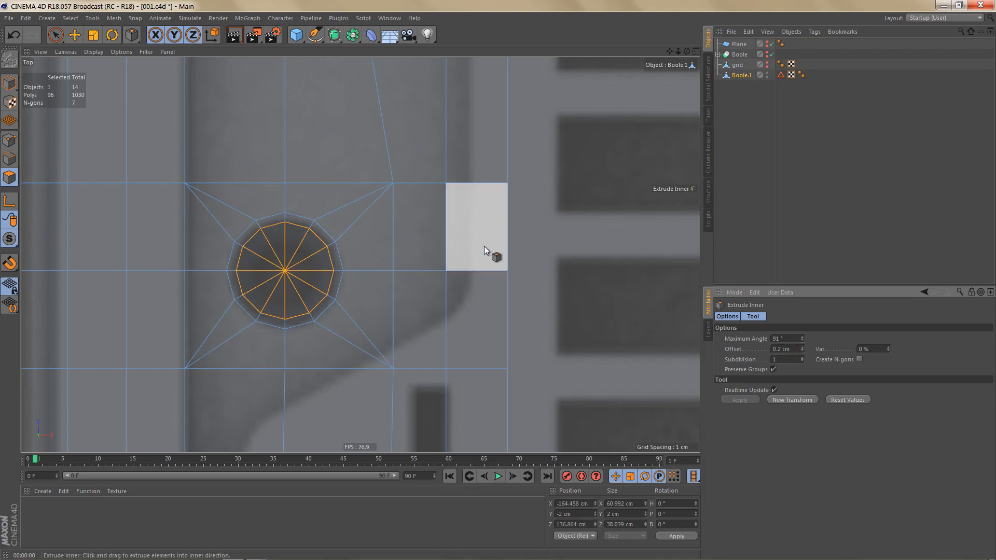
Compare the inset rings of the screw holes with the blueprint in the top view.
scroll(456, 249, "down", 3)
right_click_drag(428, 285, 402, 306, "alt")
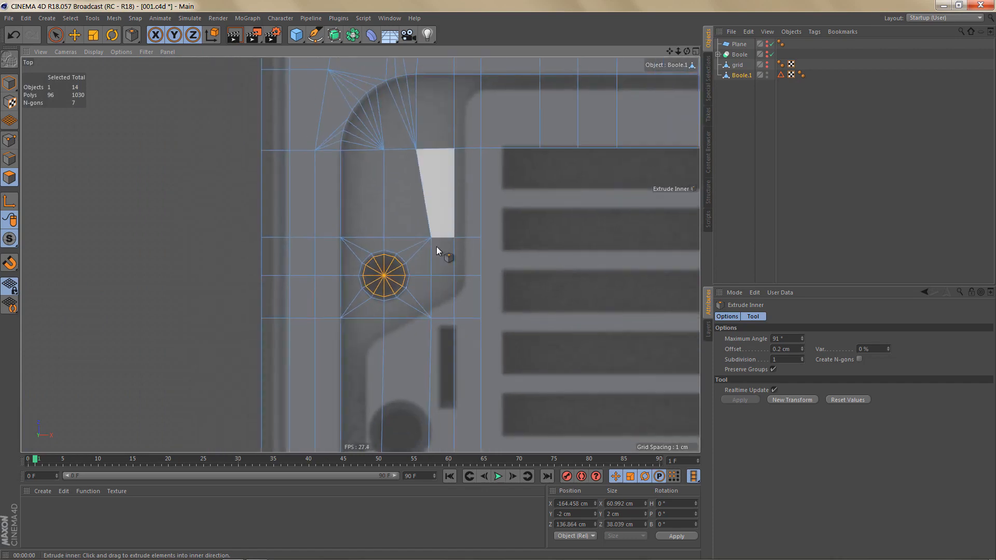
middle_click_drag(437, 249, 369, 336, "alt")
scroll(511, 202, "up", 6)
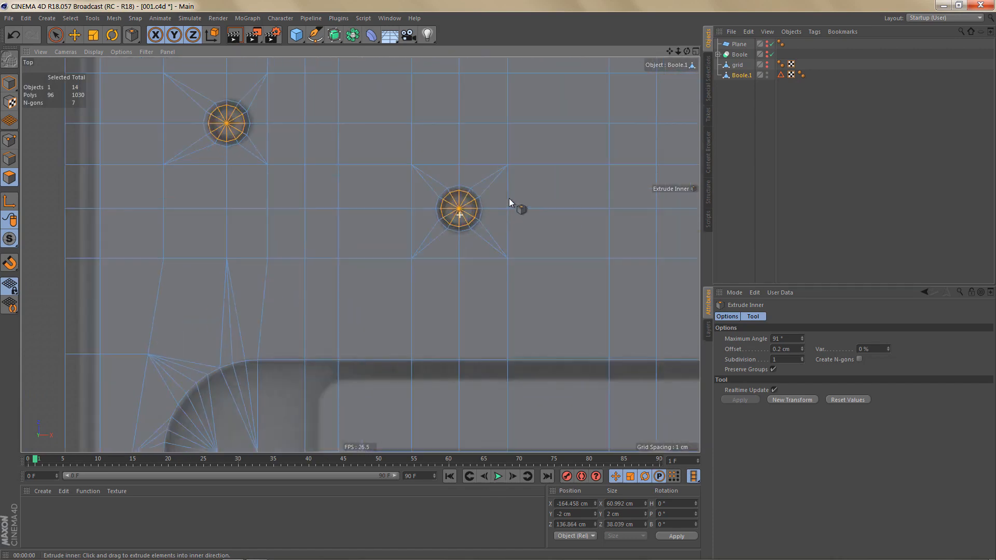
middle_click_drag(513, 207, 516, 222, "alt")
right_click_drag(516, 222, 466, 236, "alt")
middle_click_drag(466, 235, 530, 281, "alt")
Try extruding the inset hole bottoms upward by about 0.81 cm in the perspective view to form screw heads.
middle_click(402, 214)
middle_click(313, 165)
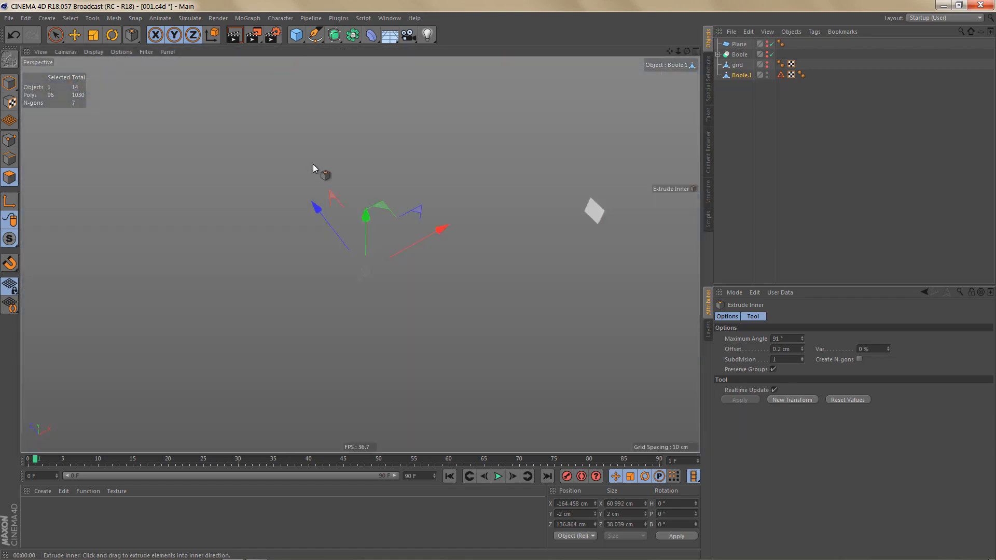
right_click_drag(260, 283, 433, 239, "alt")
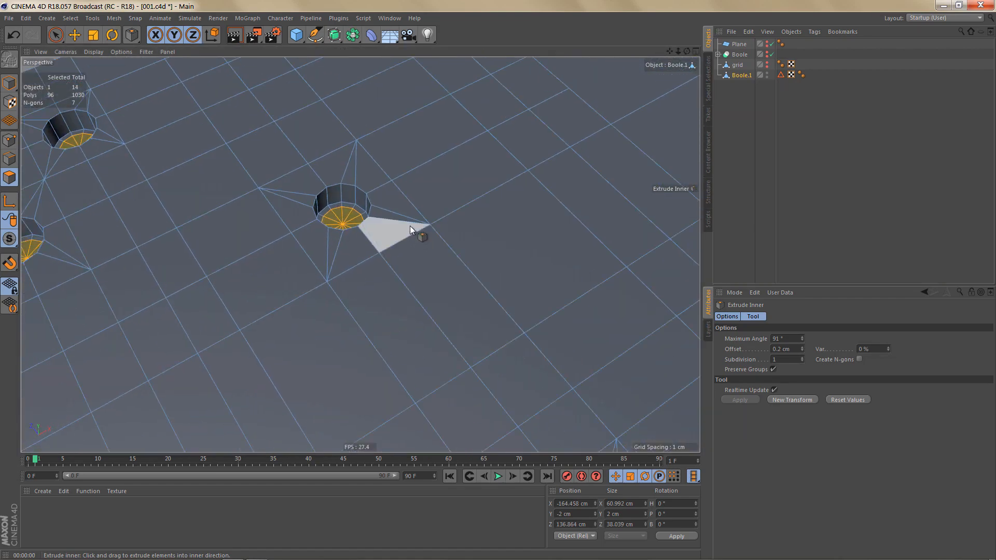
key("d")
left_click_drag(408, 254, 429, 254)
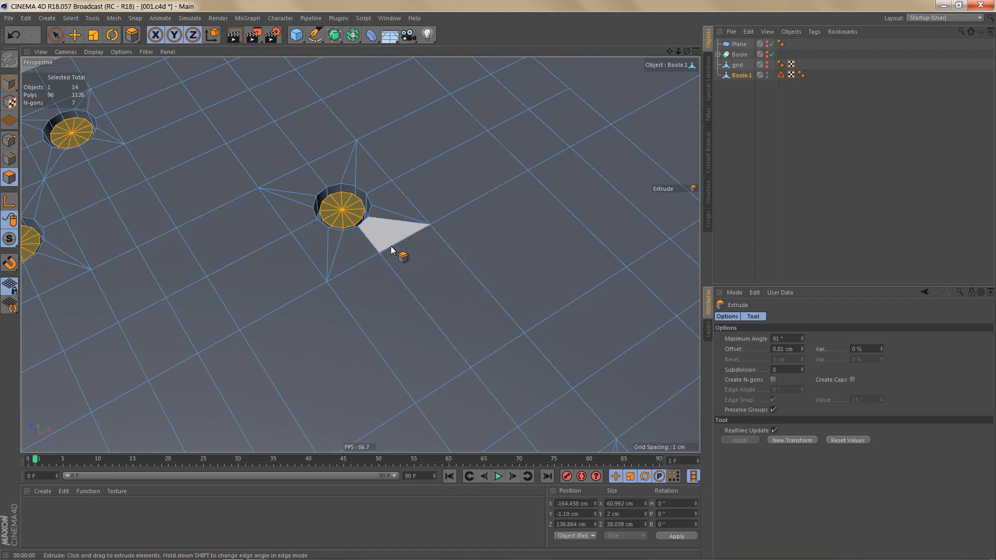
Try insetting the raised screw head faces with an Extrude Inner offset of 0.49 cm, judged against the top view blueprint.
key("i")
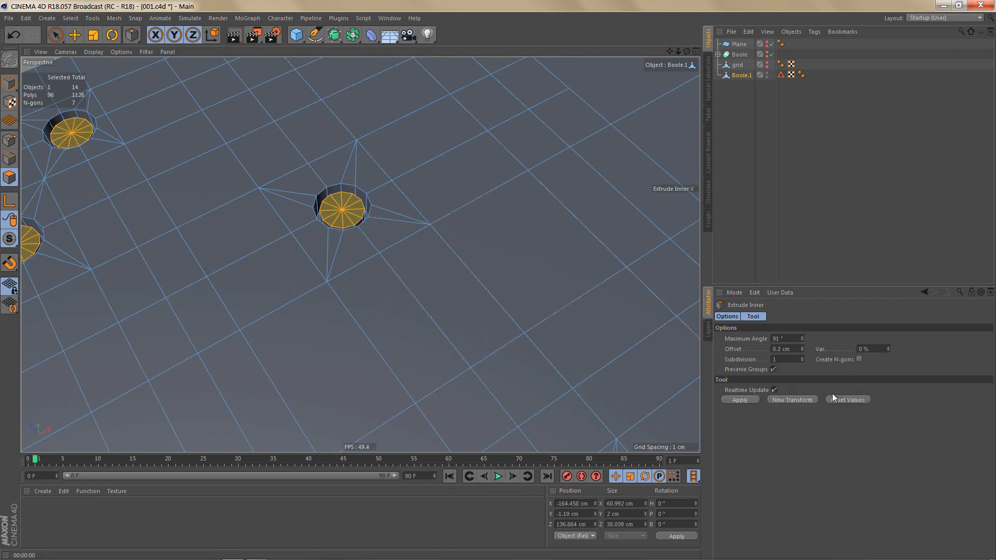
left_click(788, 399)
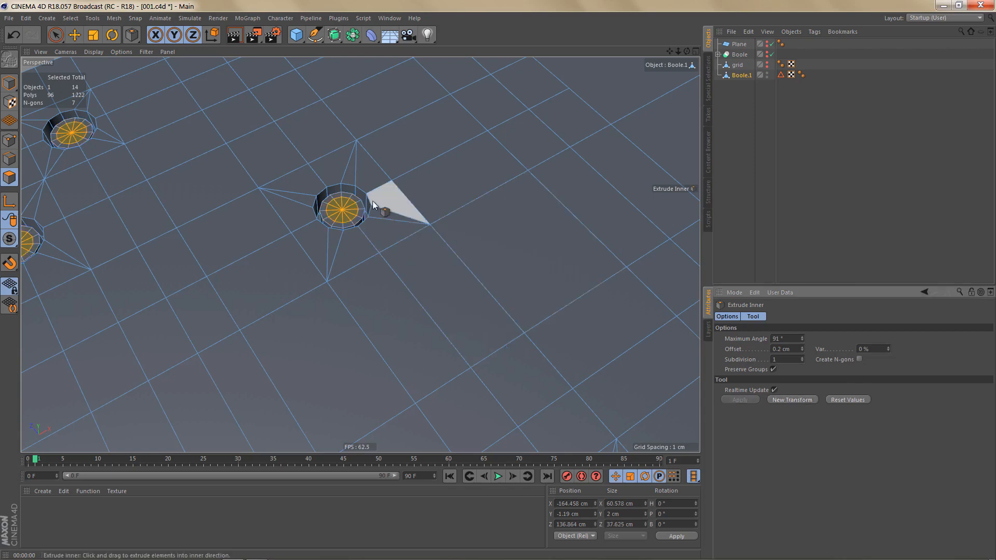
scroll(389, 197, "up", 2)
middle_click(405, 201)
middle_click(474, 181)
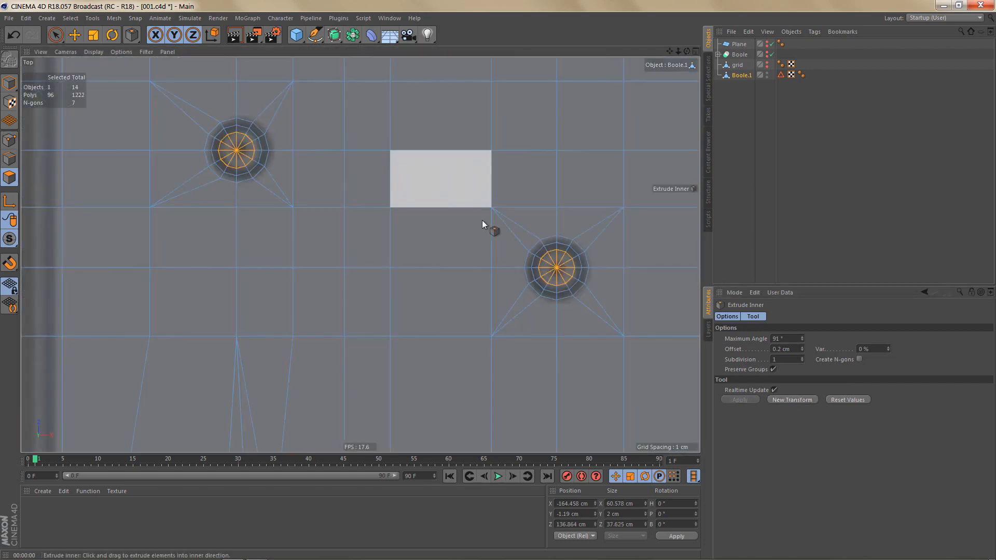
scroll(605, 275, "up", 4)
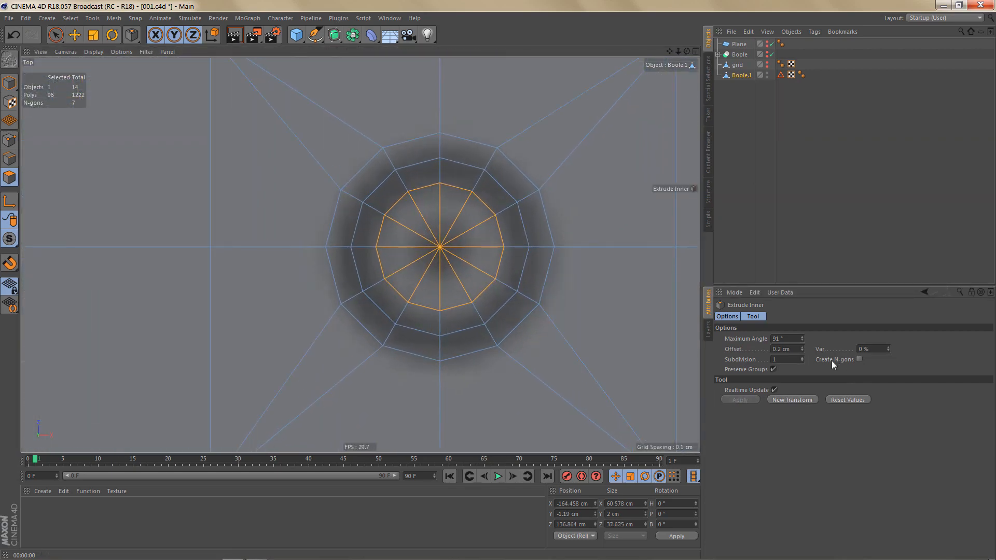
left_click_drag(802, 351, 802, 322)
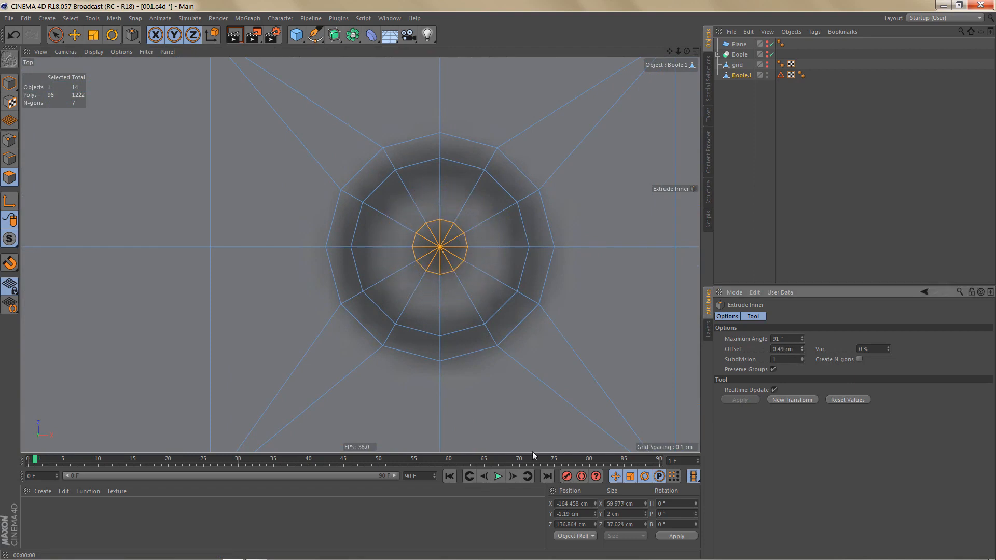
Inspect the screw heads in perspective and undo both the last inner extrusion and the upward extrusion before it.
scroll(398, 236, "down", 4)
middle_click(383, 275)
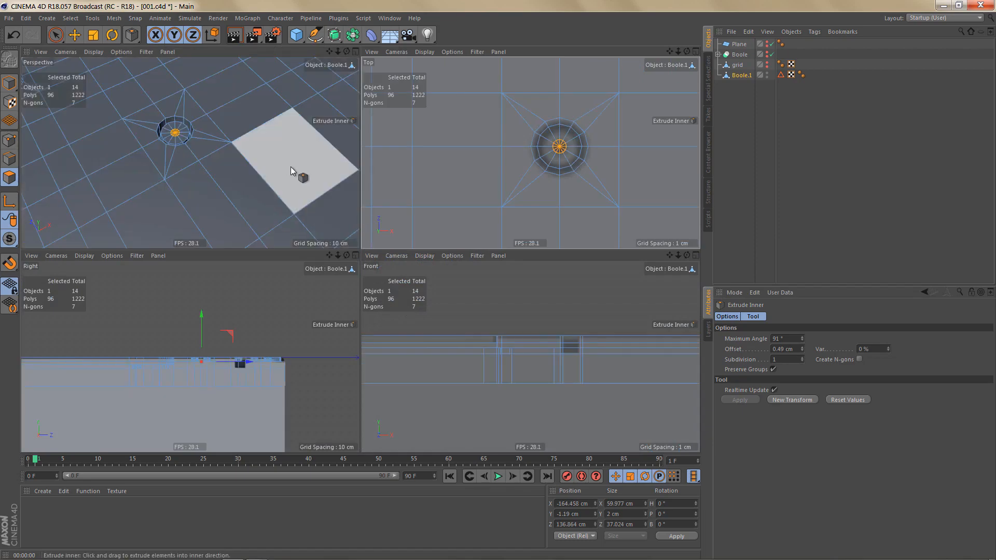
middle_click_drag(290, 167, 345, 199, "alt")
middle_click(319, 185)
left_click_drag(383, 266, 505, 275, "alt")
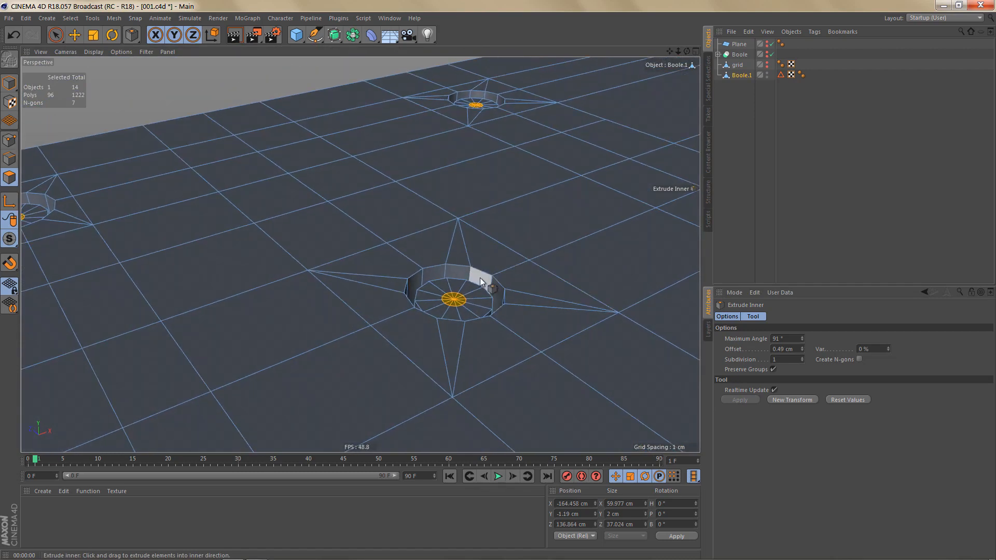
scroll(483, 285, "down", 4)
key("ctrl+z")
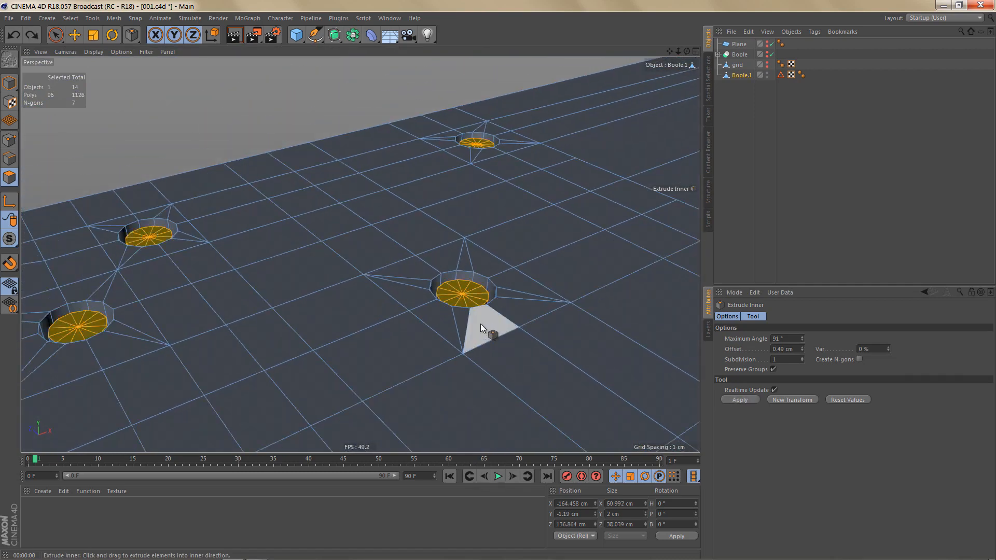
key("ctrl+z")
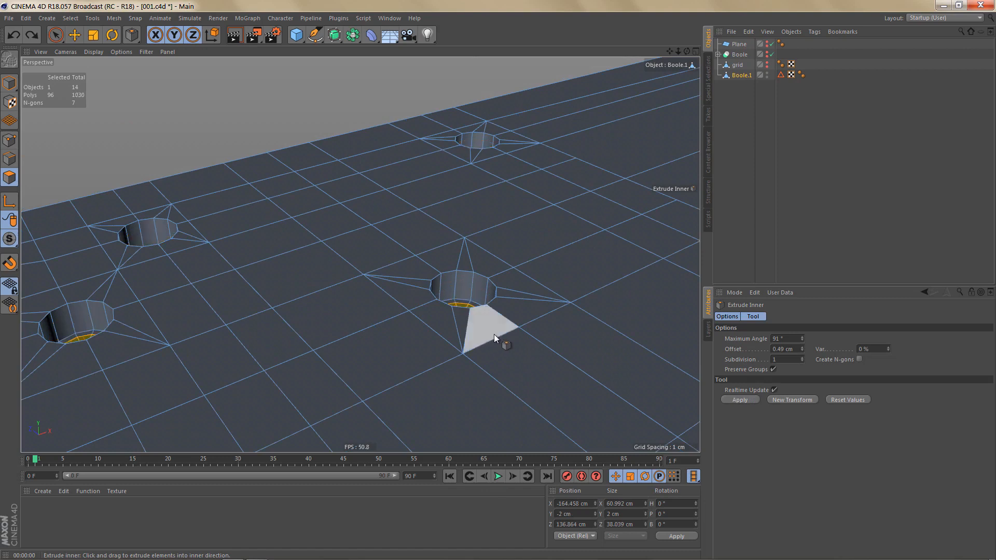
Extrude the inset hole bottoms upward by about 0.88 cm and inset the raised faces with an offset of 0.49 cm.
key("d")
mouse_move(503, 334)
left_mouse_down()
mouse_move(550, 334)
mouse_move(503, 334)
left_mouse_up()
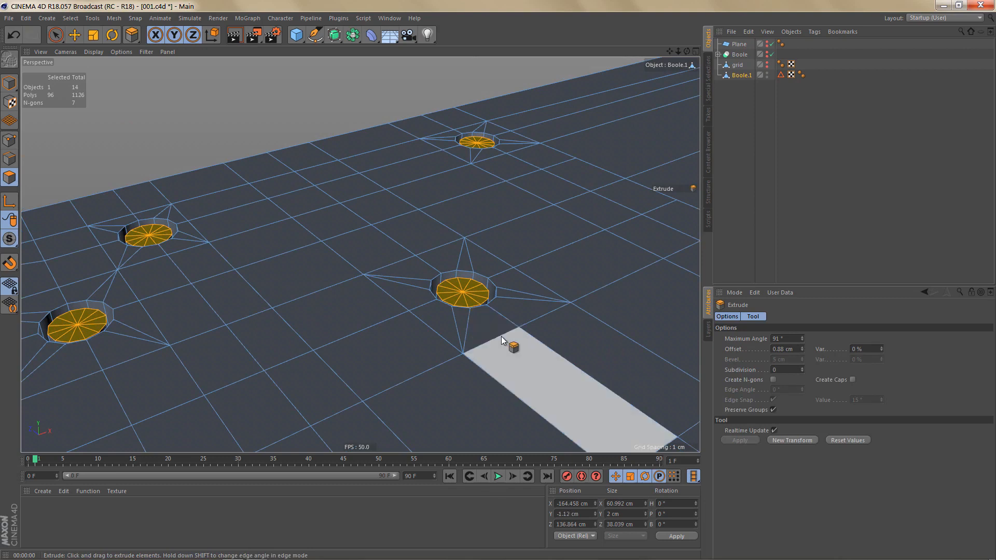
key("i")
left_click(793, 400)
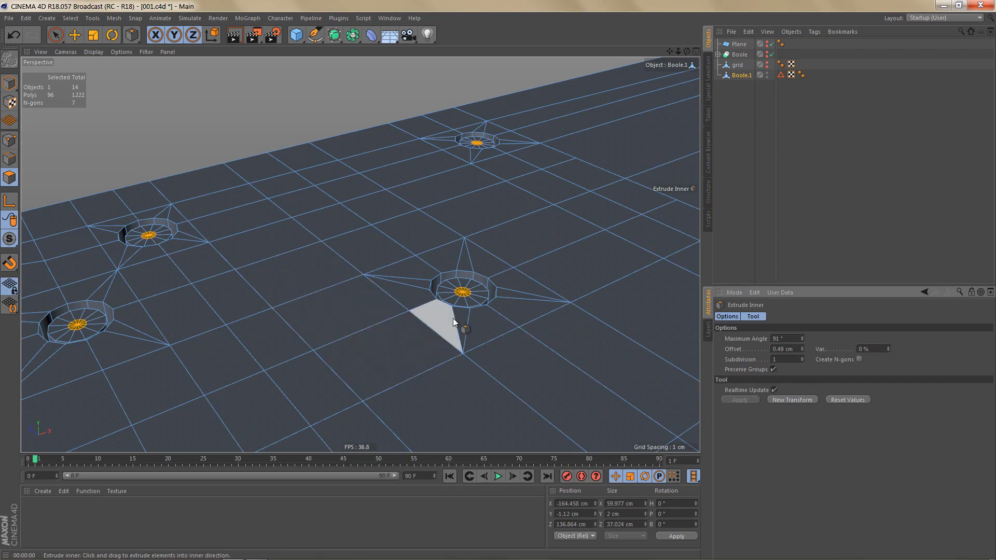
Extrude the inset centre faces of the screw heads 0.33 cm downward and render the perspective view as a preview.
scroll(467, 311, "up", 3)
key("d")
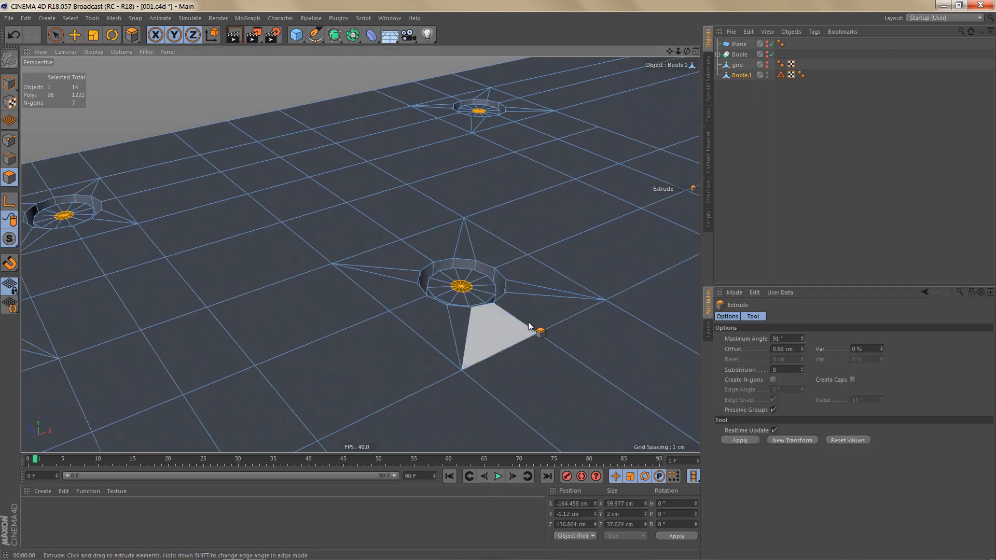
left_click_drag(528, 326, 521, 326)
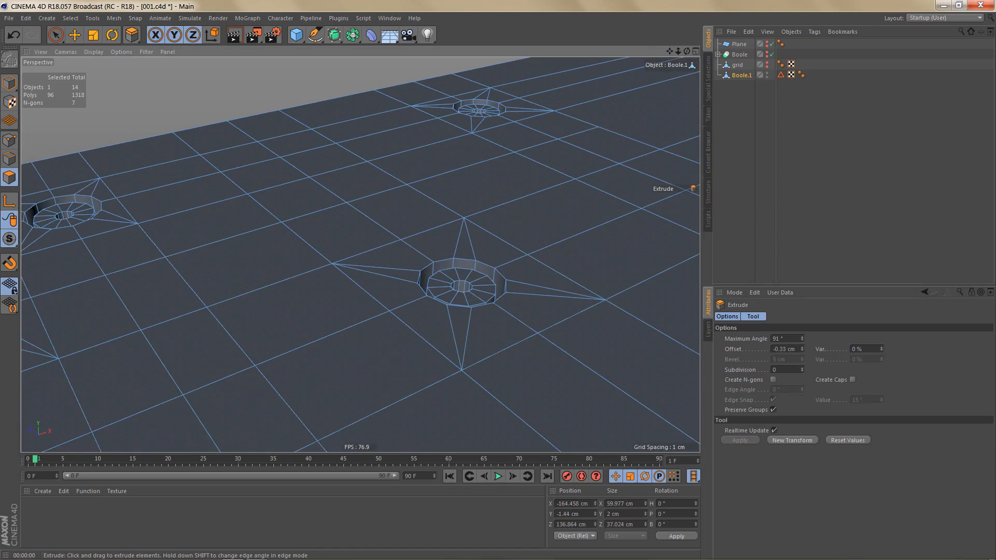
scroll(382, 275, "down", 8)
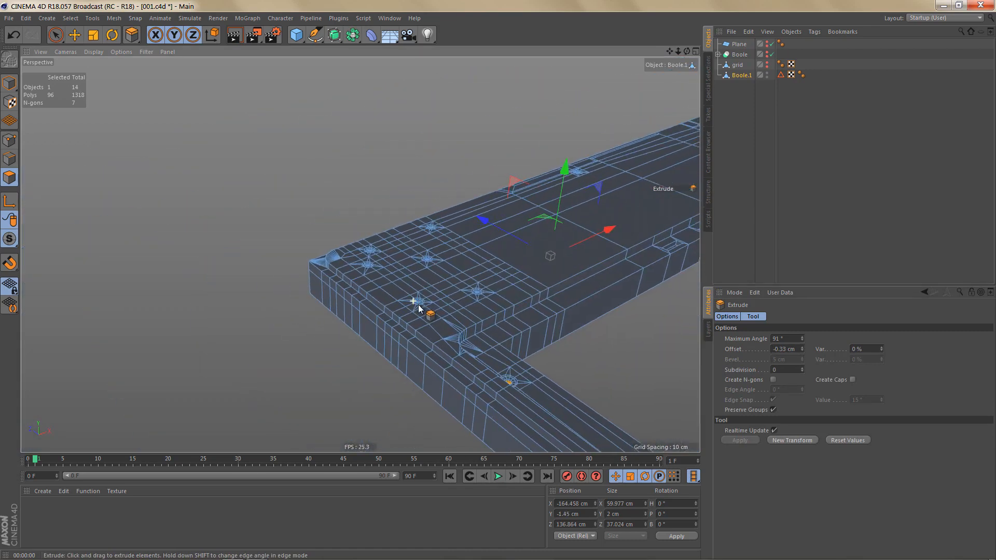
left_click_drag(384, 300, 346, 298, "alt")
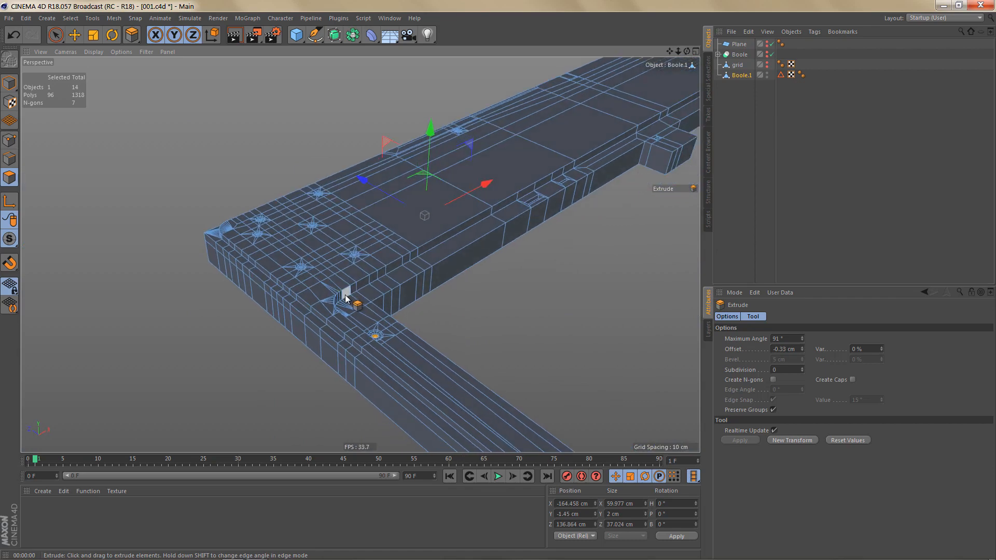
key("ctrl+r")
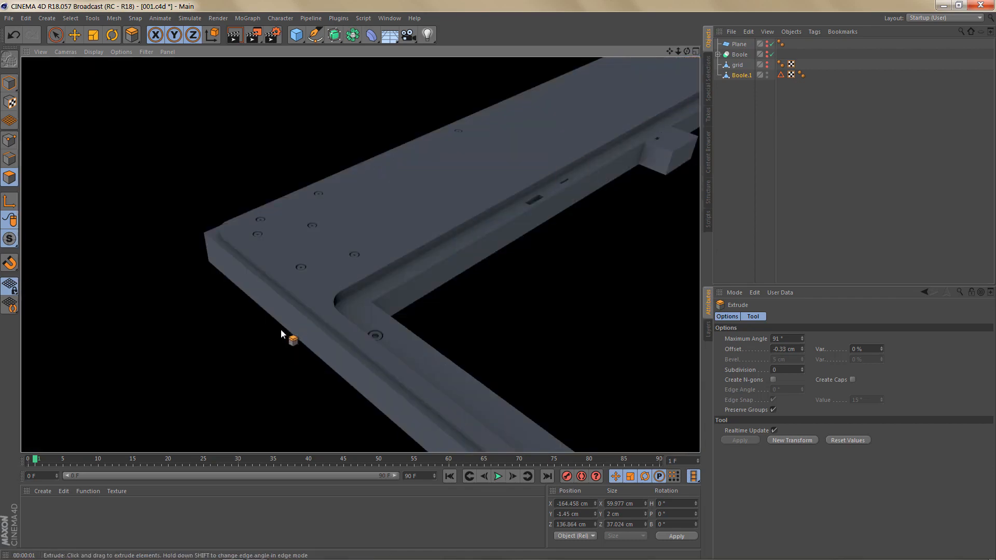
Switch to edge editing and loop-select the upper rim of the screw hole on the narrow arm near the inner corner.
scroll(363, 286, "up", 10)
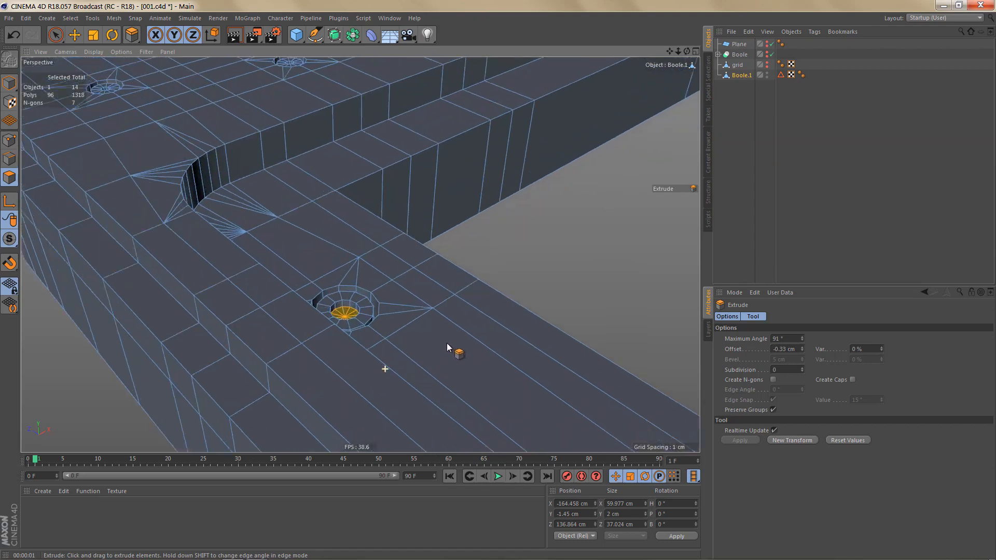
scroll(445, 344, "up", 1)
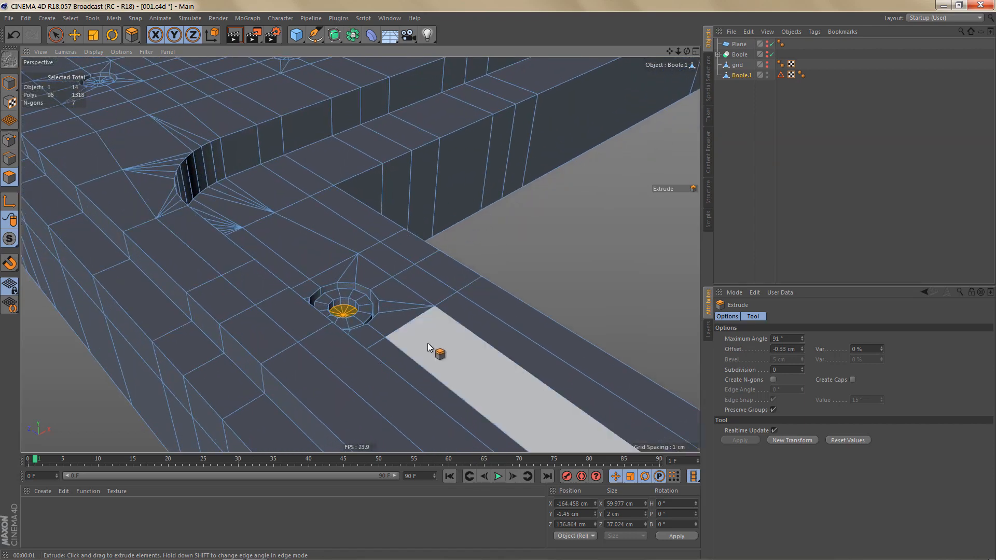
key("Return")
key("Return")
key("e")
scroll(383, 313, "up", 4)
scroll(381, 312, "up", 1)
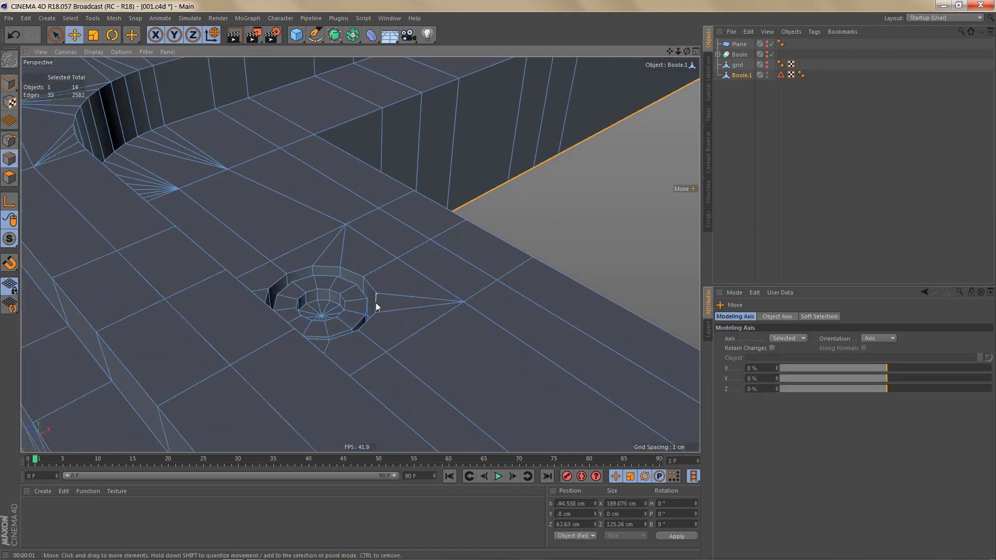
double_click(376, 305)
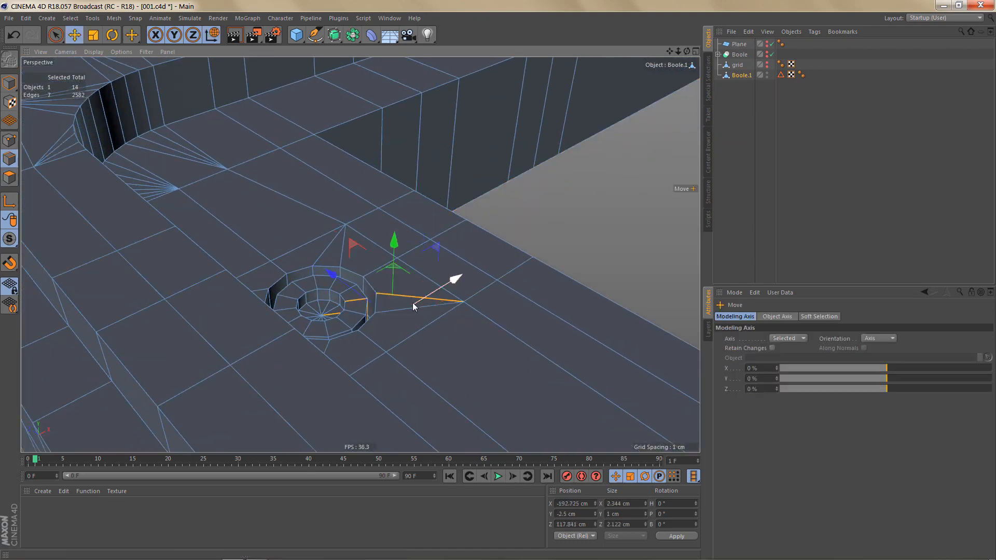
scroll(384, 311, "up", 2)
scroll(383, 310, "up", 3)
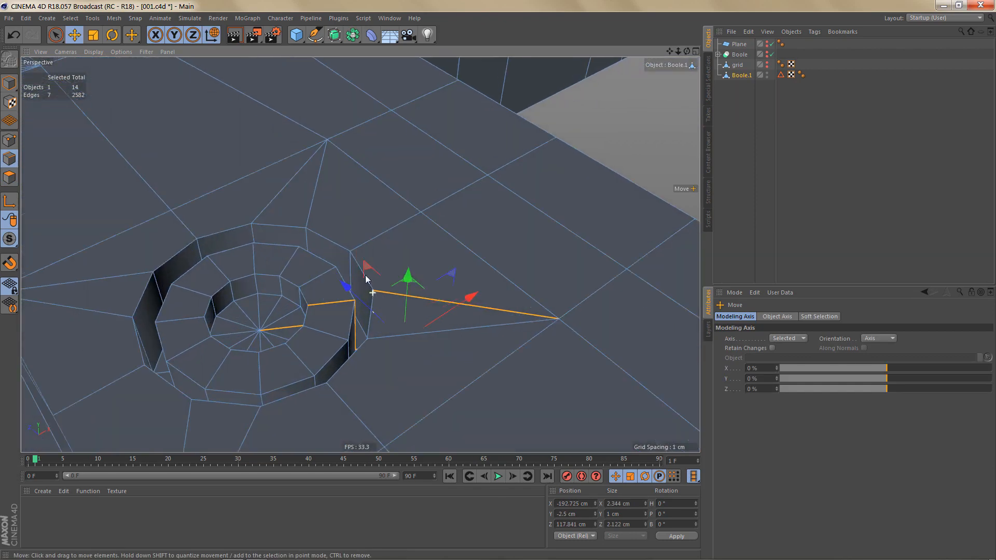
double_click(331, 239)
Add the upper rim loops of the two nearest screw holes beyond the rounded inner corner to the edge selection.
left_click_drag(402, 251, 392, 260, "alt")
right_click_drag(376, 266, 351, 313, "alt")
middle_click_drag(383, 312, 433, 490, "alt")
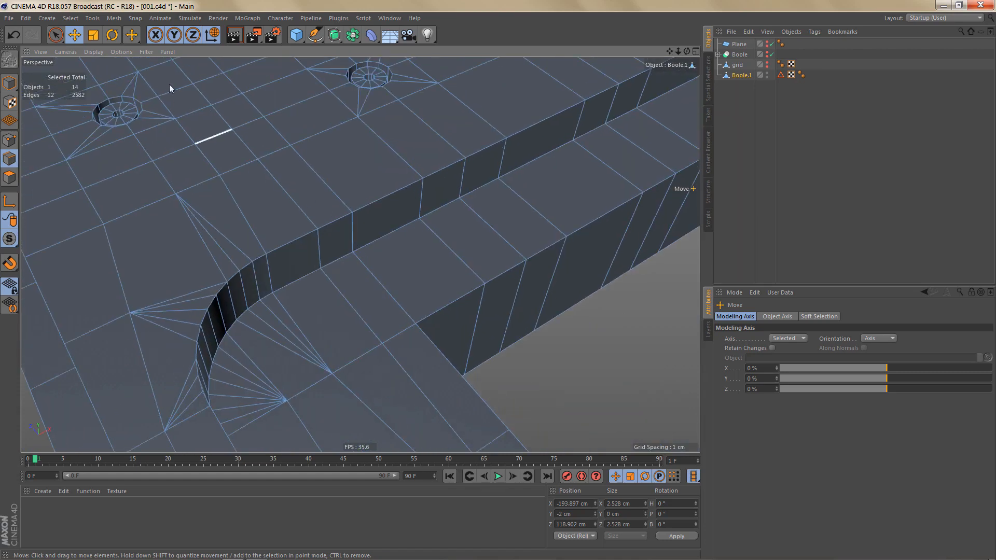
middle_click_drag(189, 94, 225, 210, "alt")
scroll(189, 221, "up", 4)
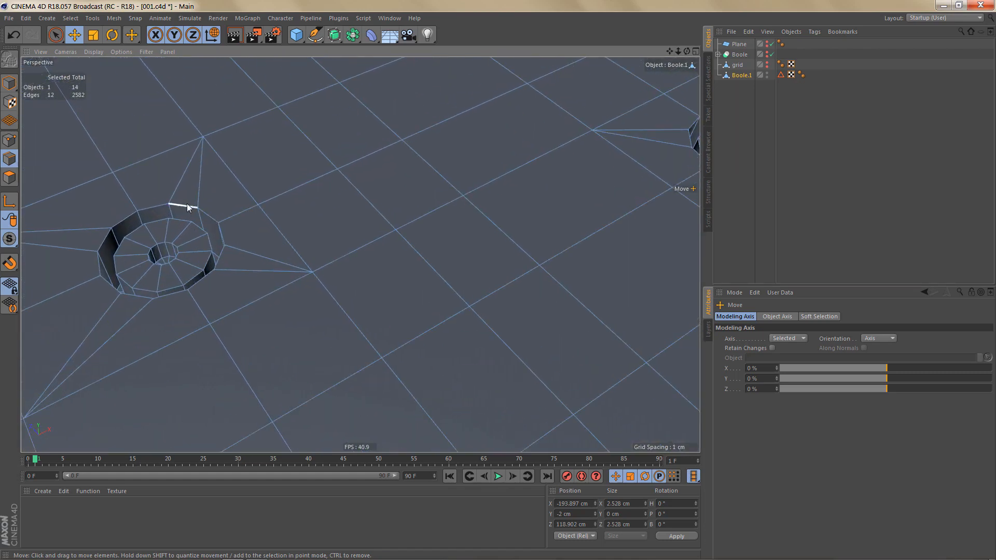
double_click(187, 203, "shift")
right_click_drag(302, 202, 234, 292, "alt")
middle_click_drag(234, 292, 65, 435, "alt")
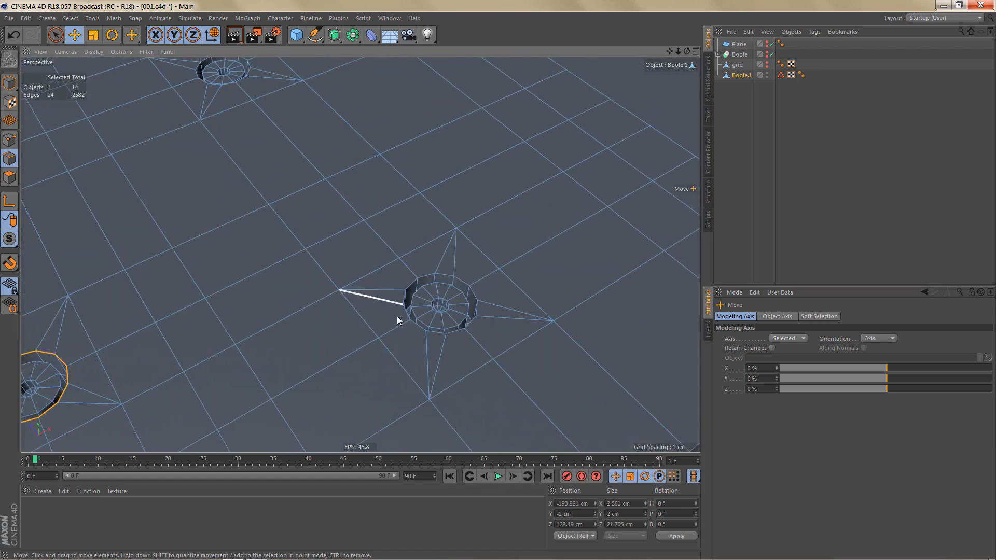
double_click(425, 280, "shift")
Add the upper rim loops of the three remaining clustered screw holes near the plate's outer corner to the edge selection.
right_click_drag(312, 224, 442, 382, "alt")
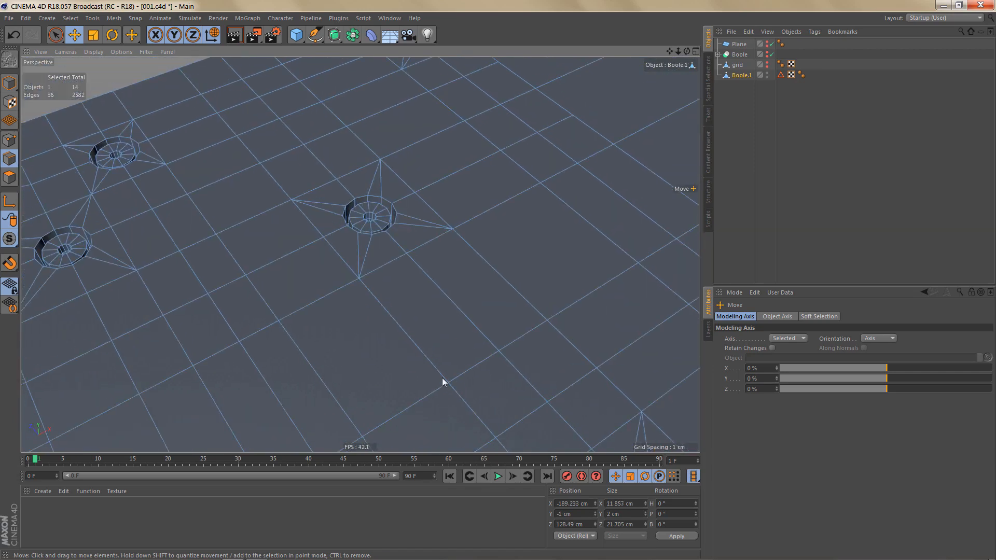
scroll(342, 202, "up", 3)
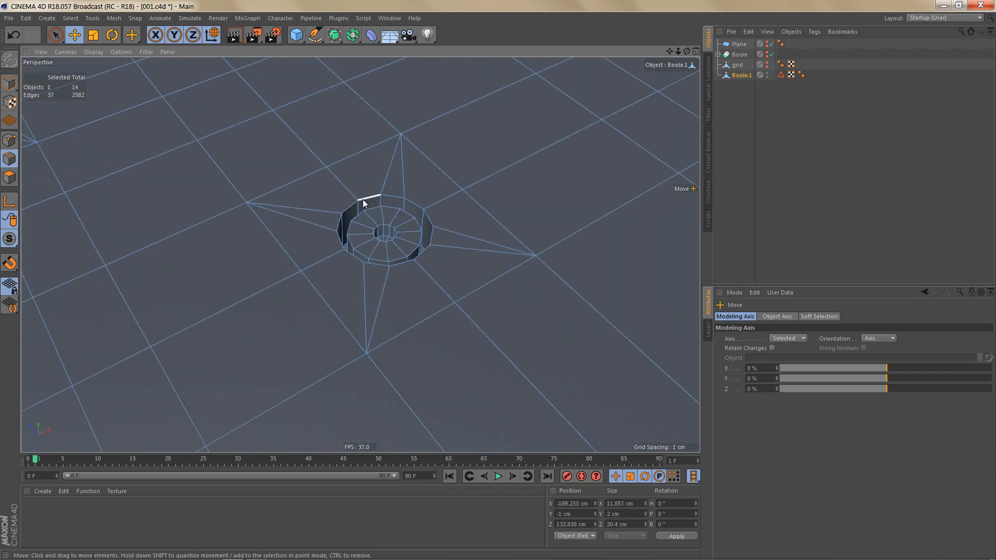
double_click(363, 199, "shift")
scroll(250, 256, "down", 3)
middle_click_drag(250, 256, 417, 261, "alt")
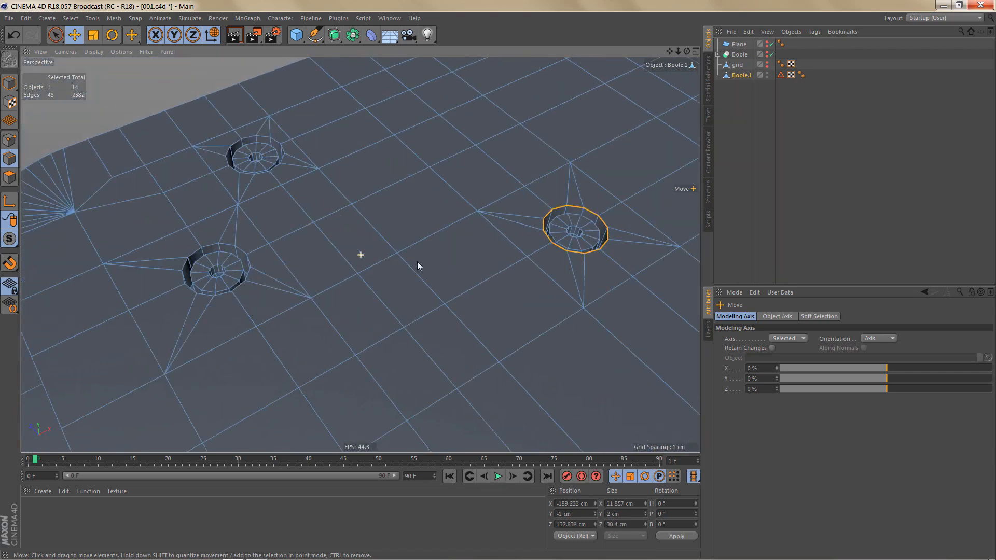
double_click(251, 136, "shift")
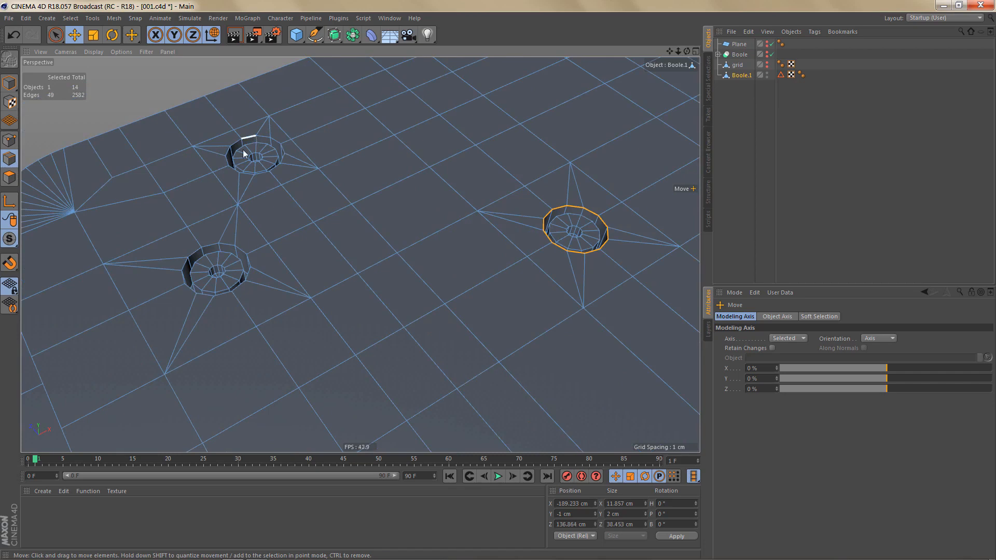
double_click(195, 253, "shift")
Add the upper rim loops of the two screw holes along the plate's long outer edge to the edge selection.
scroll(216, 252, "down", 5)
middle_click_drag(294, 255, 170, 346, "alt")
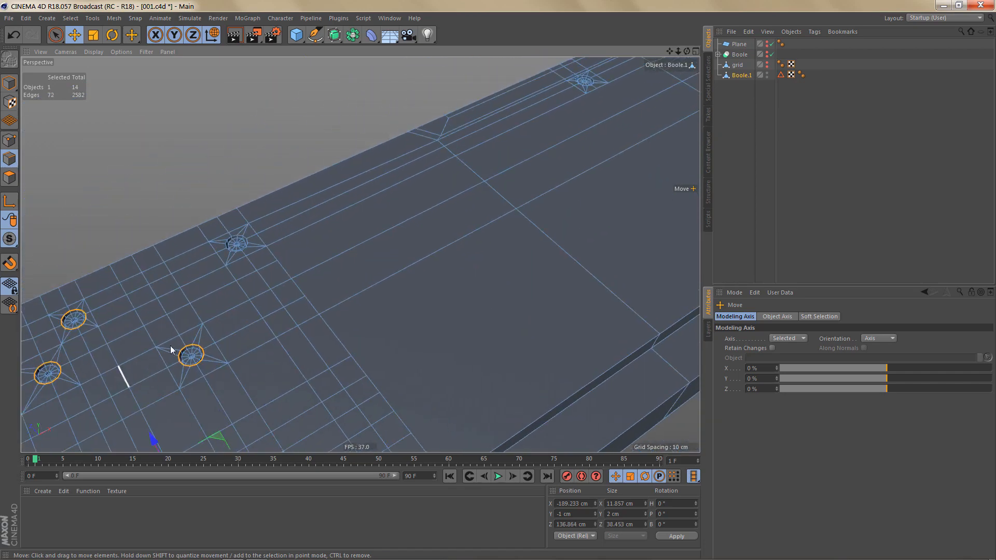
scroll(222, 223, "up", 8)
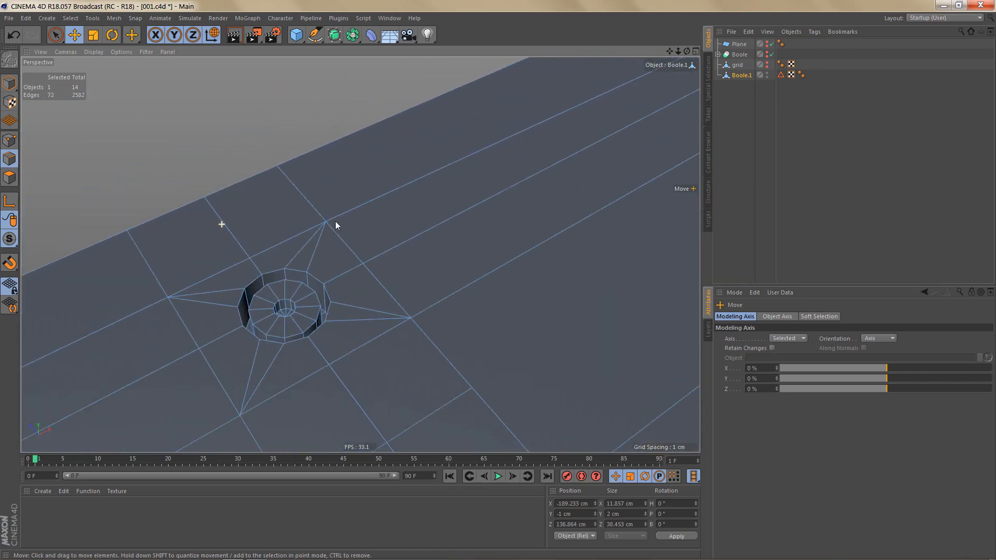
double_click(274, 274, "shift")
scroll(241, 304, "down", 8)
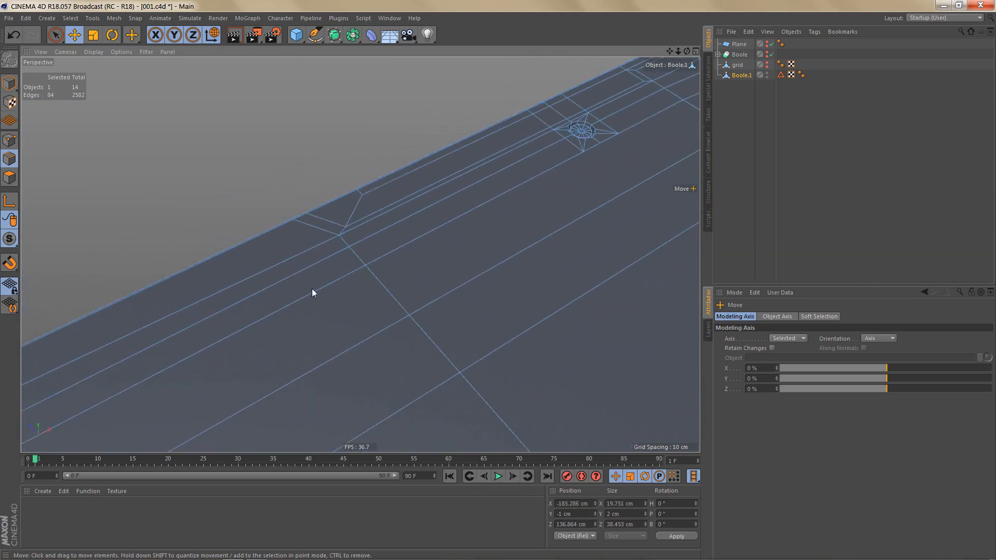
middle_click_drag(234, 336, 42, 446, "alt")
scroll(357, 256, "up", 8)
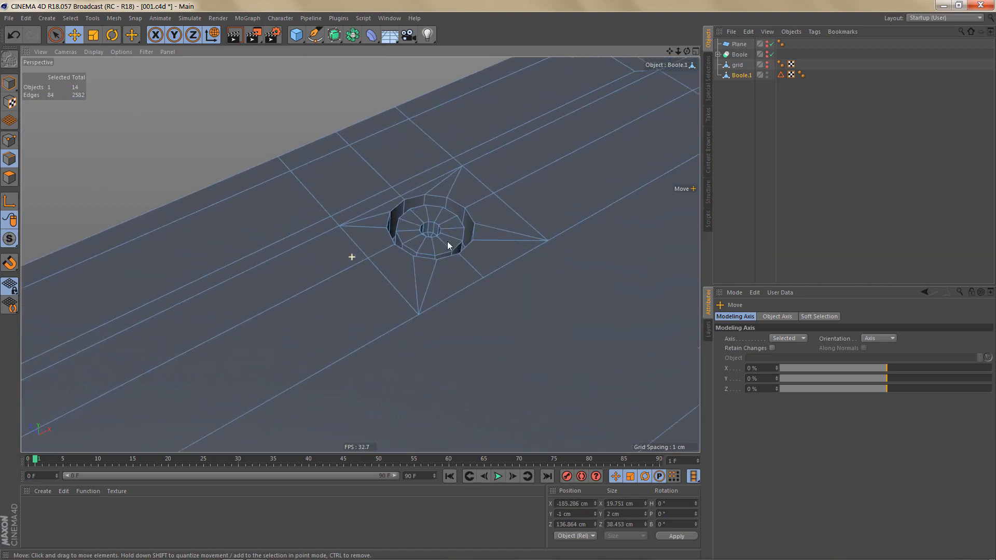
double_click(427, 188, "shift")
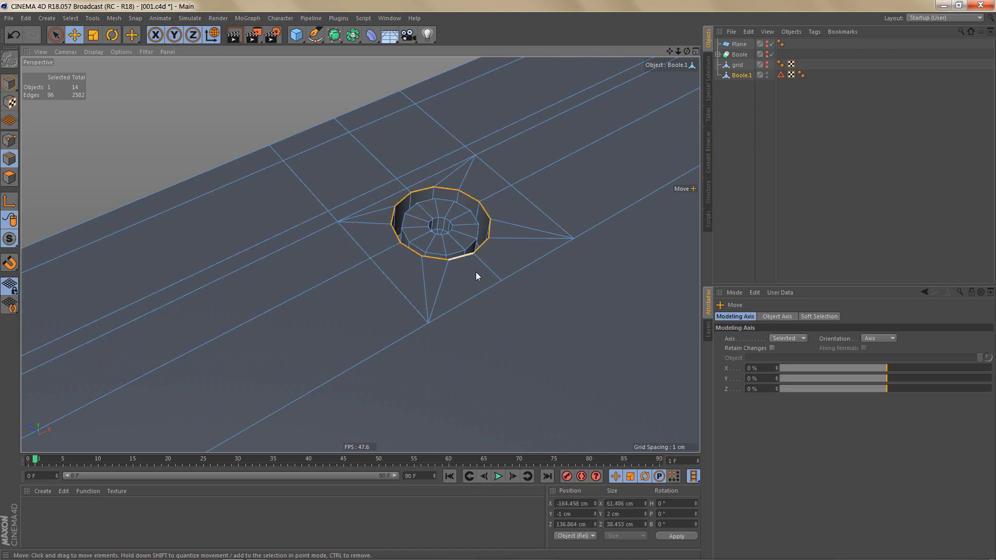
Bevel the selected hole rims with a subdivision of 0 and an offset of 0.1 cm.
middle_click_drag(475, 272, 431, 282, "alt")
key("m")
key("s")
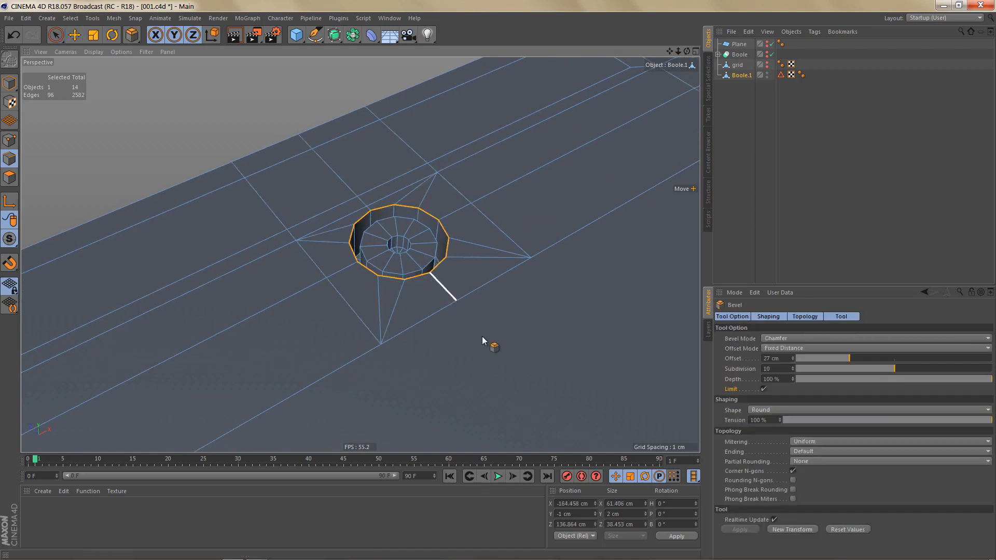
scroll(575, 261, "up", 2)
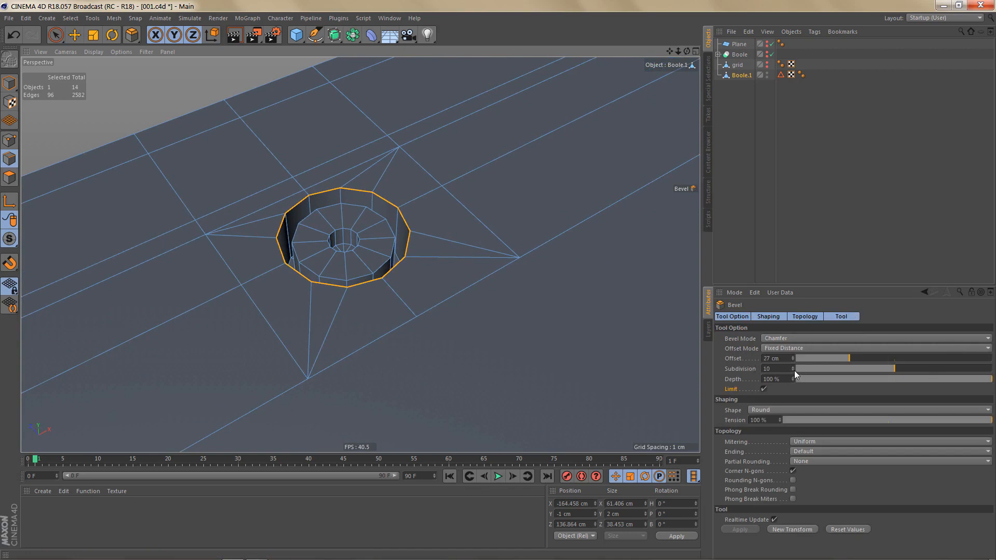
left_click_drag(792, 370, 792, 400)
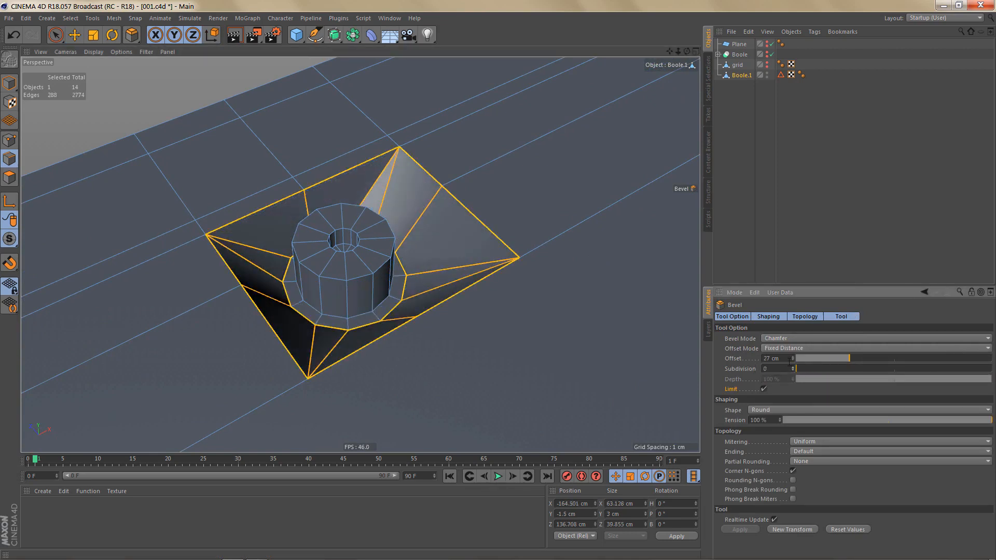
left_click_drag(792, 360, 791, 395)
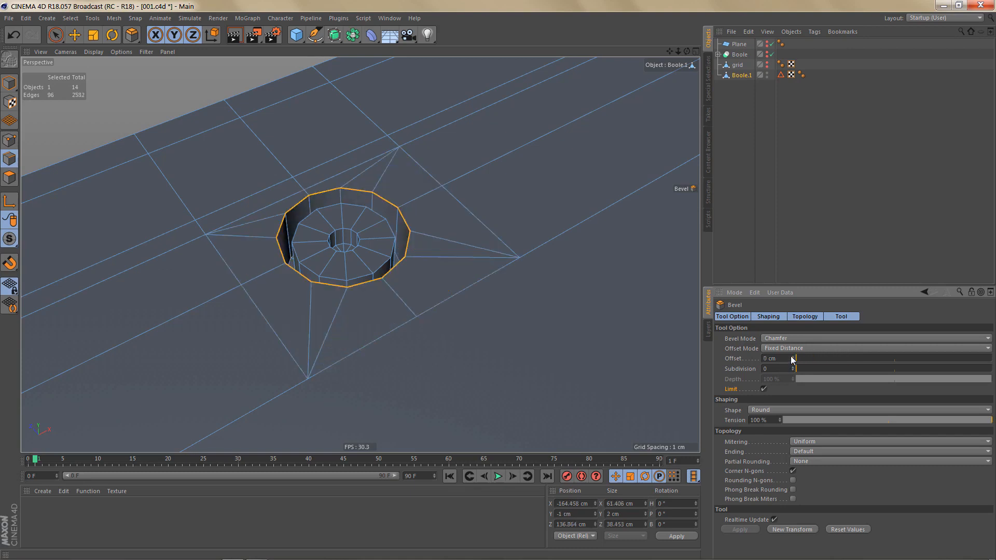
left_click_drag(795, 358, 795, 358)
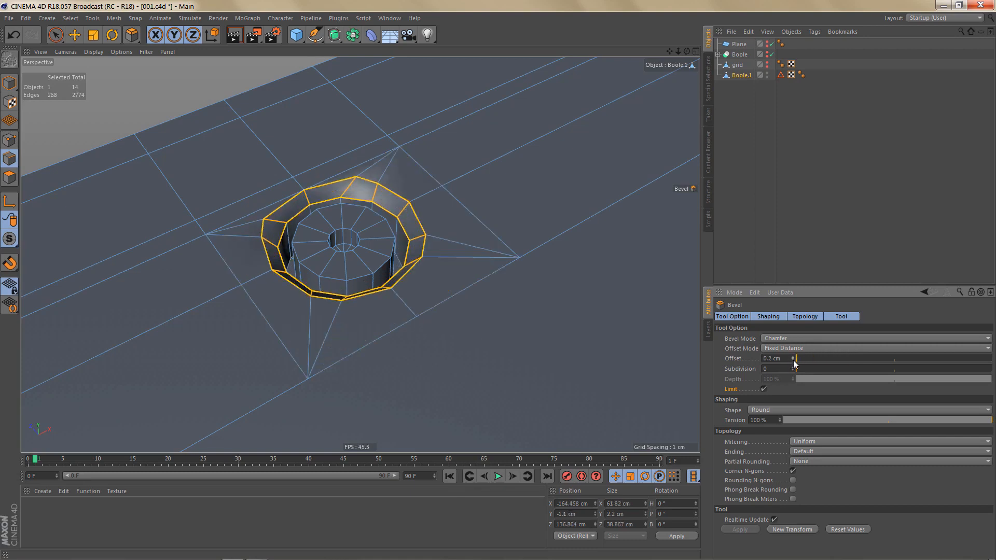
left_click(792, 360)
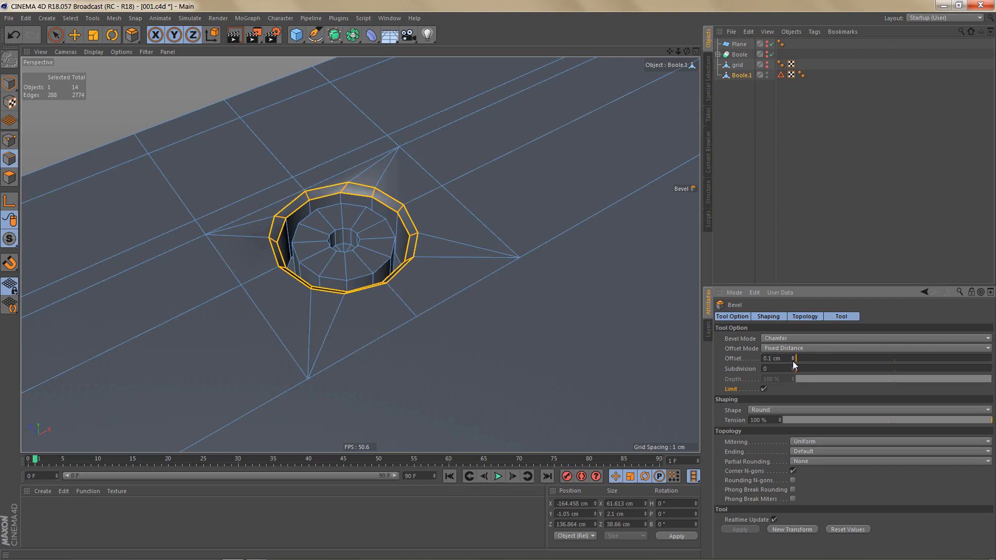
Render a preview of a bevelled screw hole and examine the shading and topology around its rim up close.
right_click_drag(419, 209, 490, 212, "alt")
middle_click_drag(409, 210, 467, 215, "alt")
right_click_drag(467, 215, 365, 289, "alt")
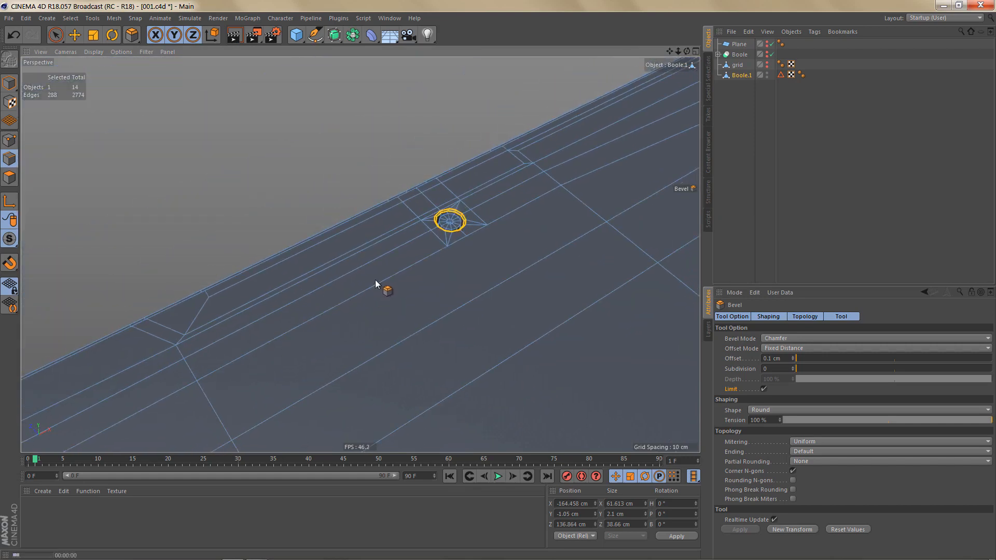
key("ctrl+r")
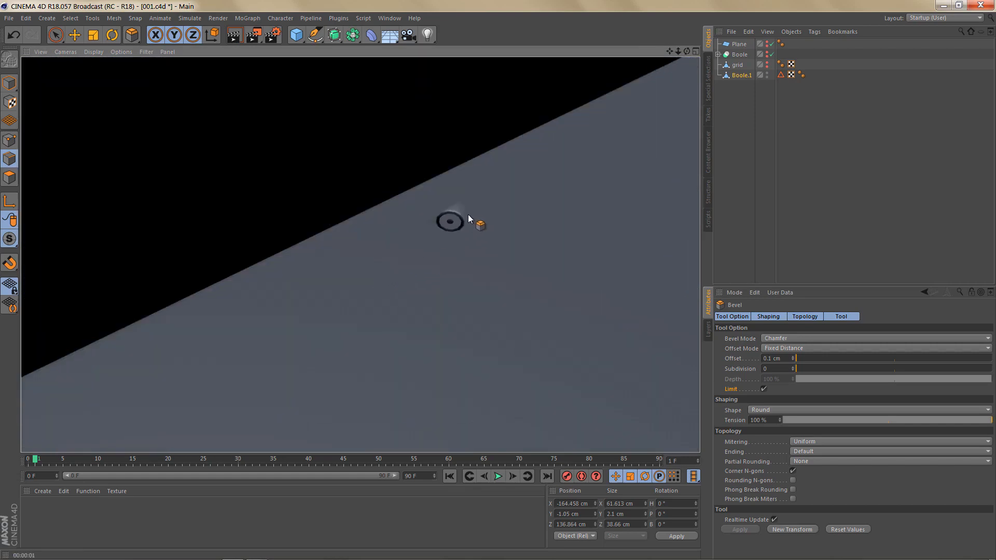
right_click_drag(468, 213, 525, 177, "alt")
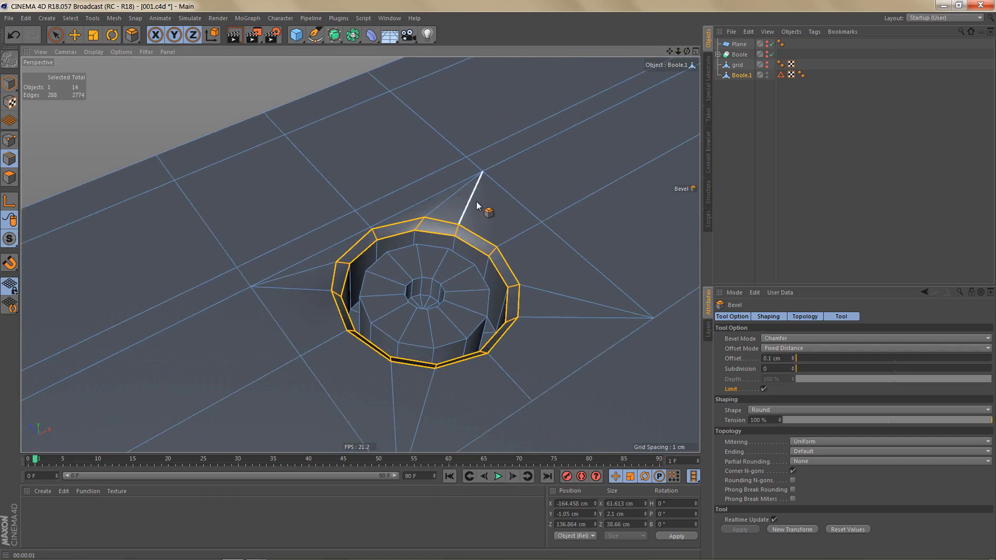
left_click_drag(474, 202, 434, 210, "alt")
right_click_drag(428, 199, 452, 197, "alt")
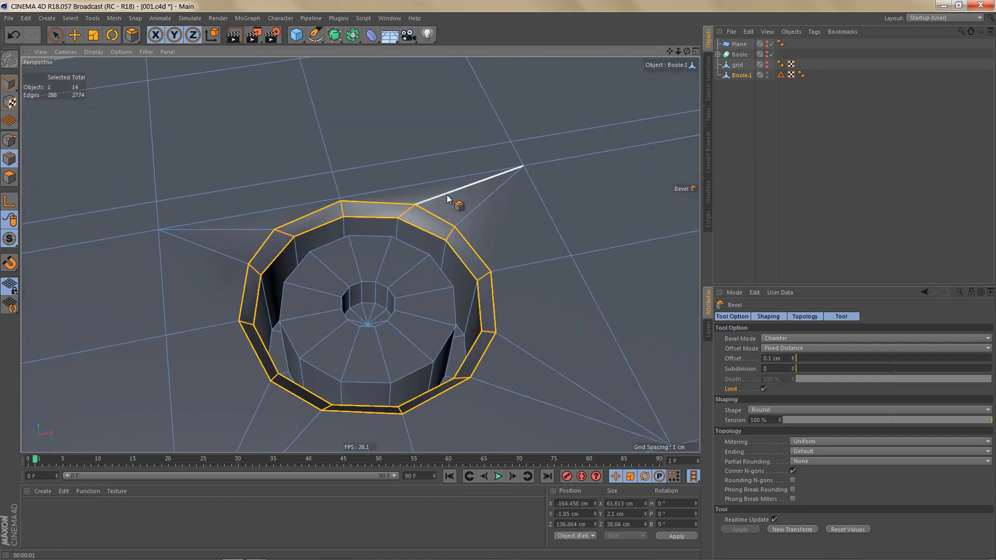
middle_click_drag(446, 197, 480, 228, "alt")
mouse_move(430, 217)
left_mouse_down("alt")
mouse_move(438, 251)
mouse_move(440, 221)
mouse_move(418, 222)
left_mouse_up("alt")
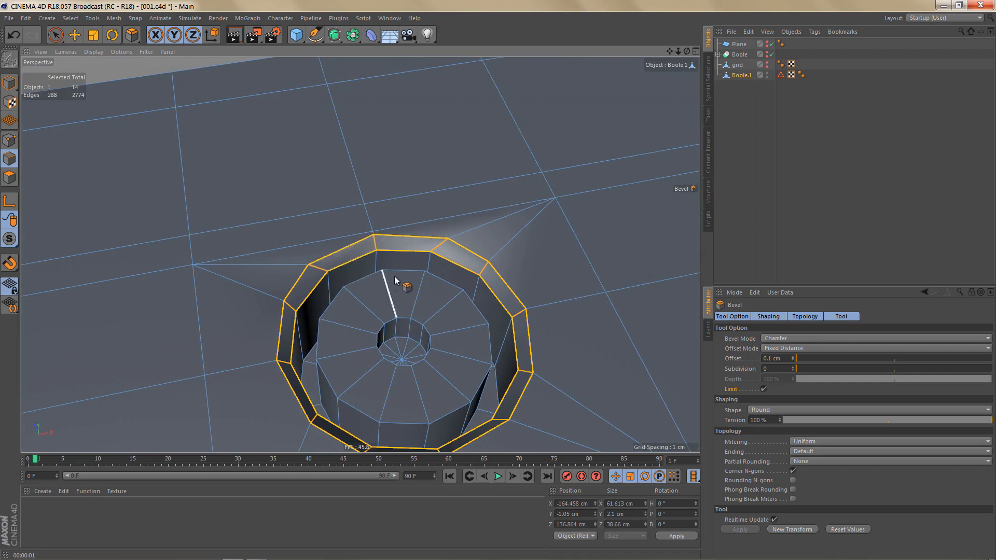
Move the three points on the support edge beside the screw hole slightly outward along Z to 156.346 cm.
middle_click_drag(396, 269, 428, 279, "alt")
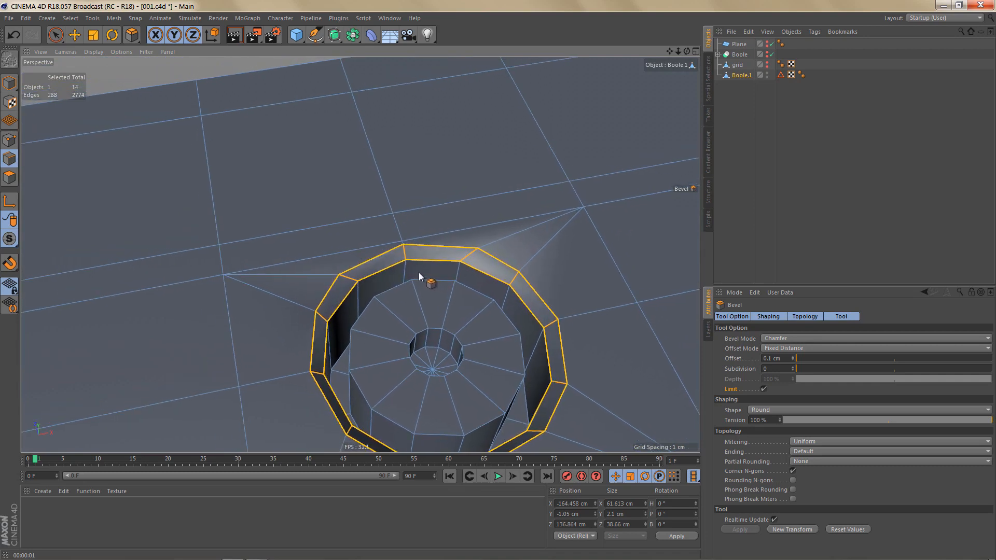
key("m")
key("p")
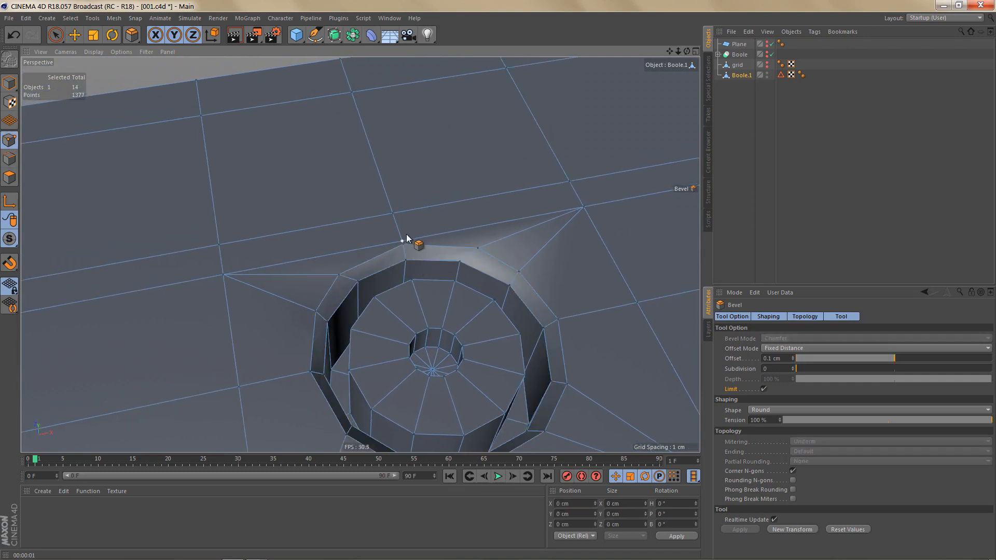
scroll(408, 237, "up", 2)
key("space")
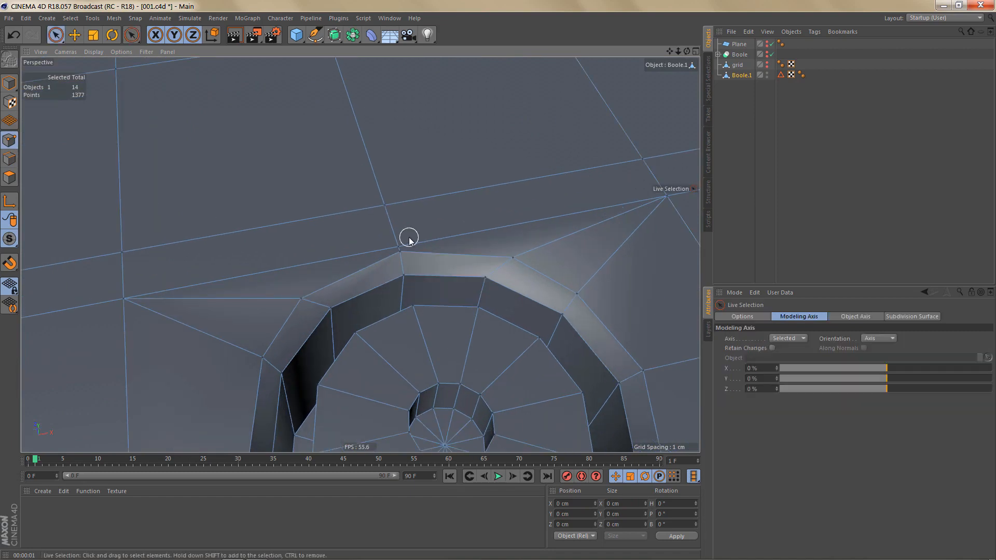
left_click(398, 243)
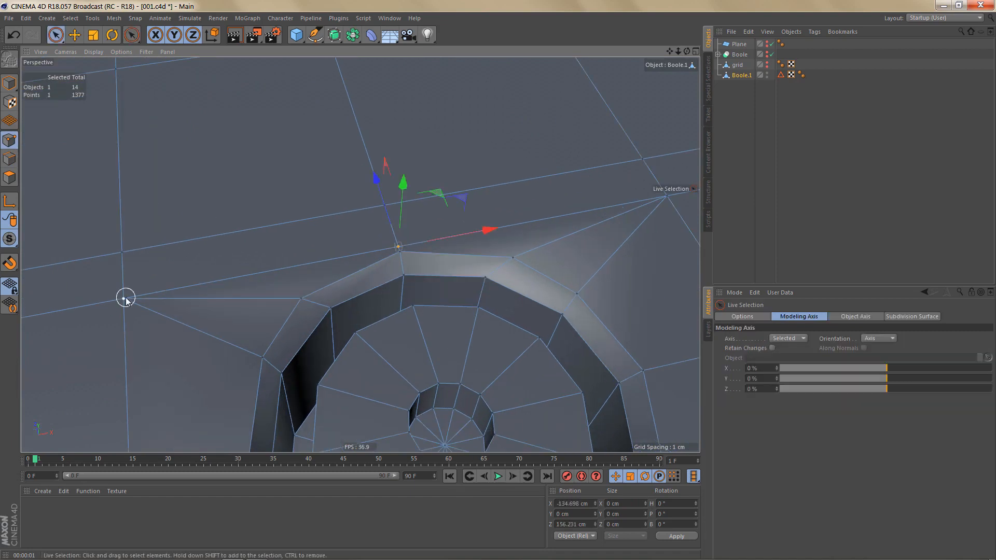
left_click(124, 297, "shift")
left_click(668, 202, "shift")
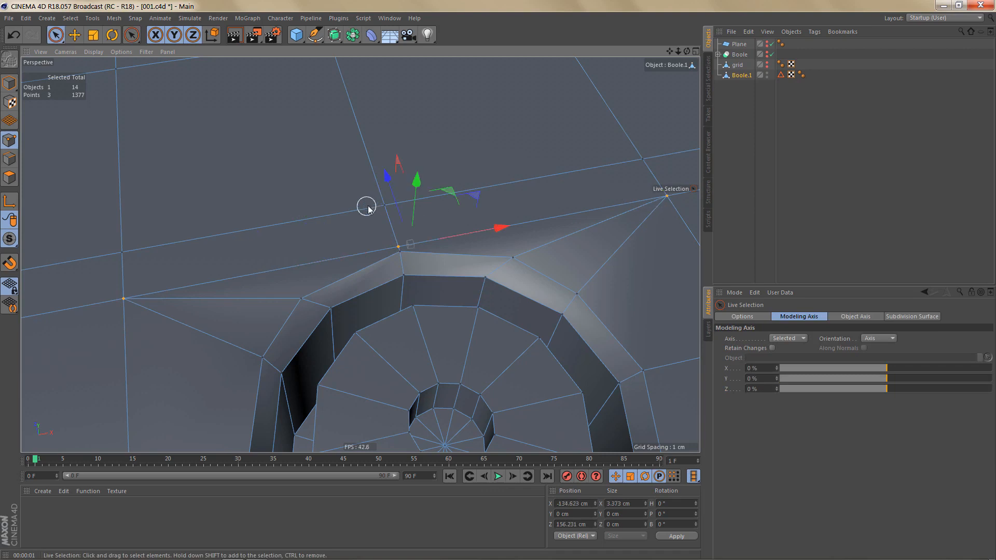
left_click_drag(384, 178, 380, 165)
right_click_drag(374, 173, 337, 214, "alt")
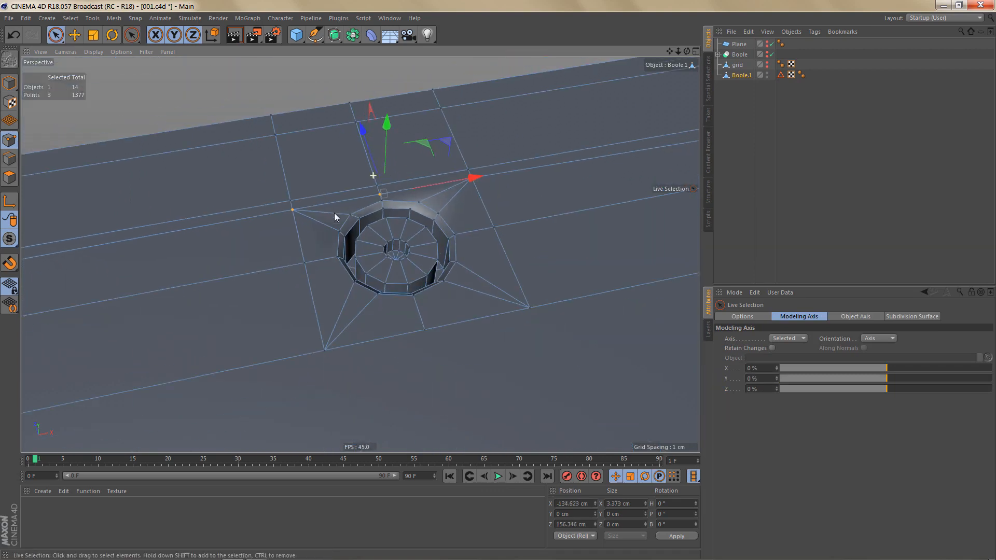
middle_click_drag(374, 188, 407, 184, "alt")
right_click_drag(405, 187, 367, 211, "alt")
middle_click_drag(367, 211, 464, 183, "alt")
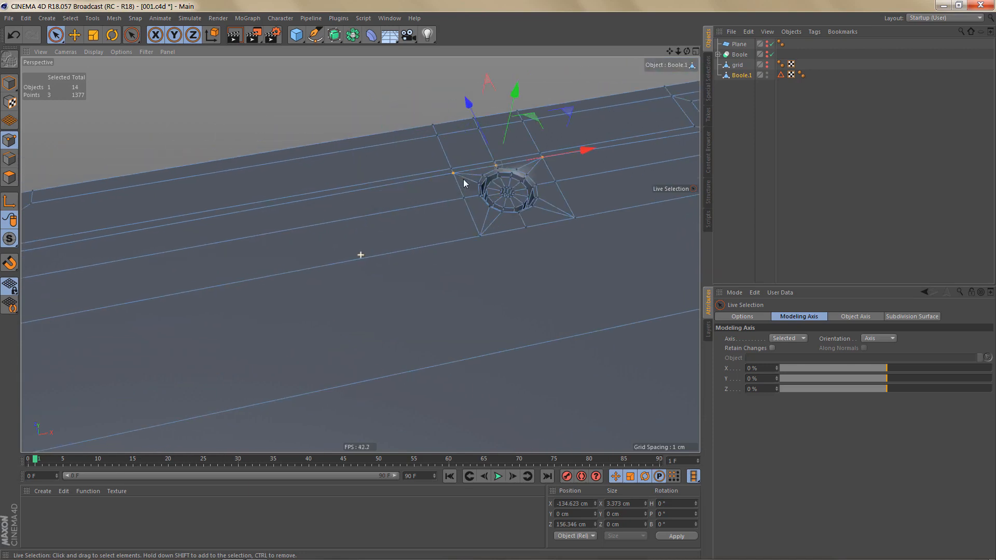
Select only the outer and inner rim loops of the bevelled screw hole near the plate's long outer edge.
key("Return")
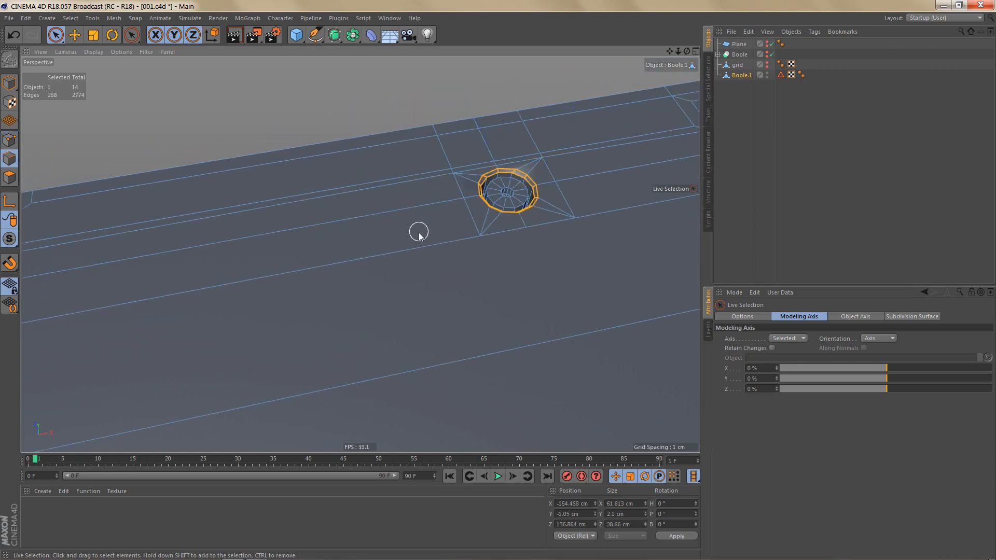
right_click_drag(540, 182, 620, 160, "alt")
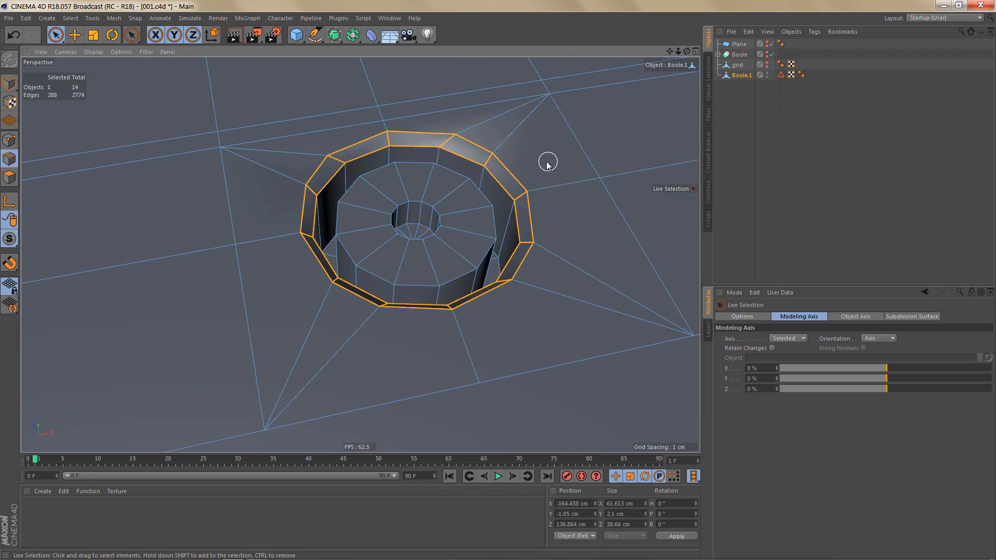
key("e")
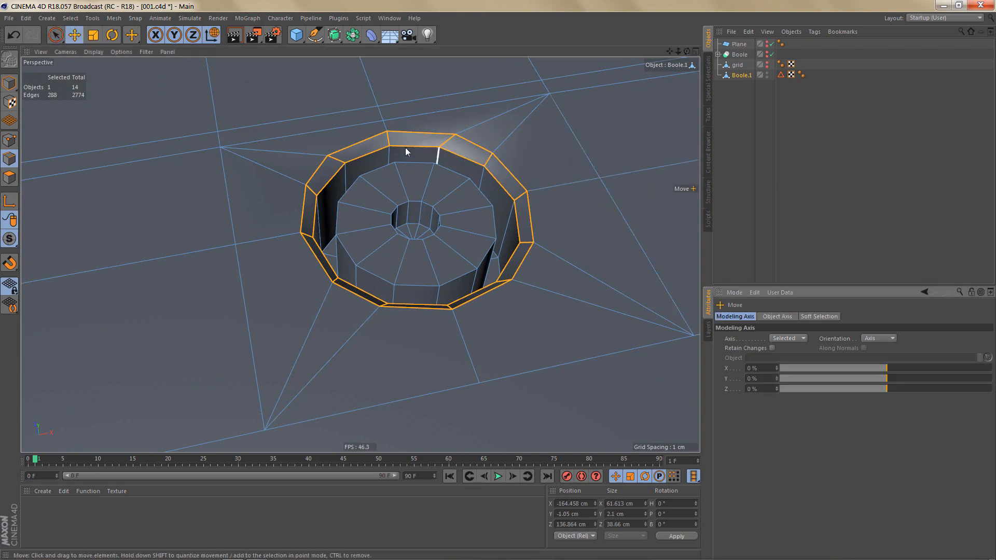
double_click(415, 132)
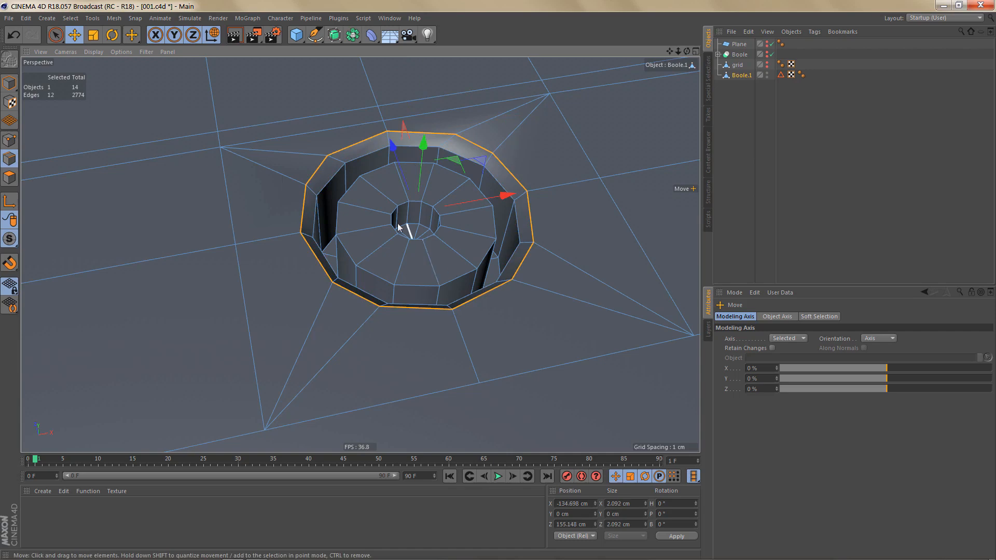
double_click(359, 157, "shift")
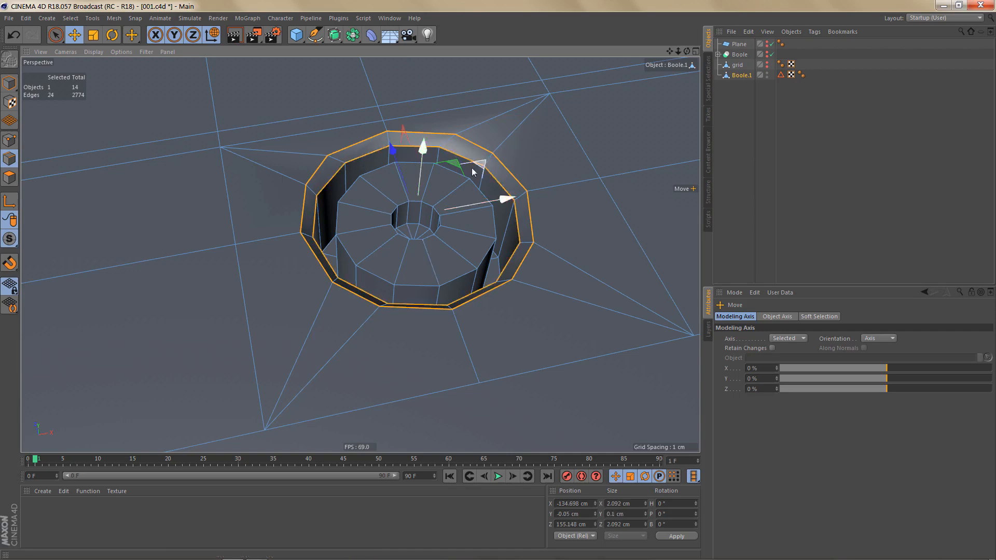
Render a preview of the clustered screw holes and compare their bevelled rims with the hole along the outer edge.
scroll(521, 165, "down", 9)
scroll(521, 164, "down", 3)
middle_click_drag(582, 209, 978, 173, "alt")
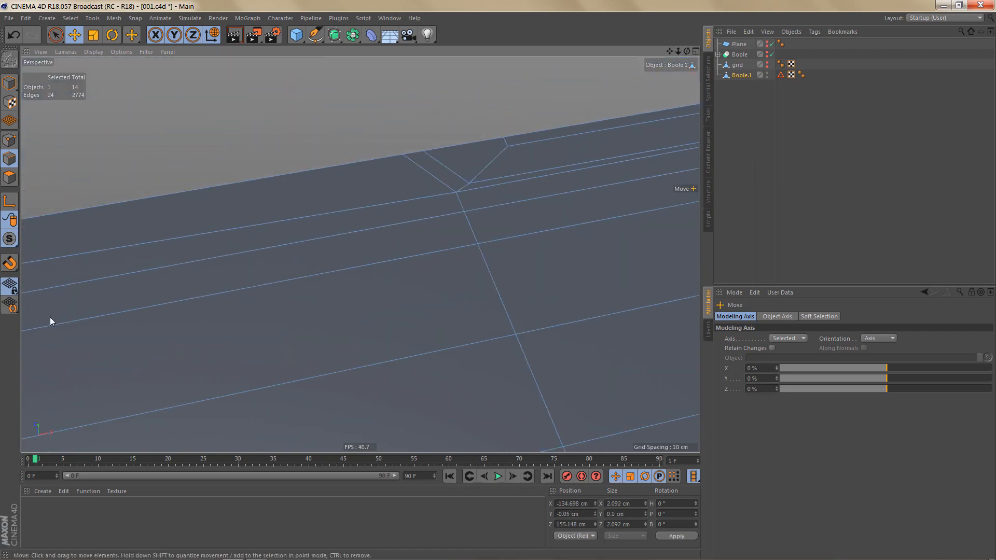
scroll(207, 249, "down", 10)
middle_click_drag(251, 283, 262, 283, "alt")
scroll(263, 283, "up", 15)
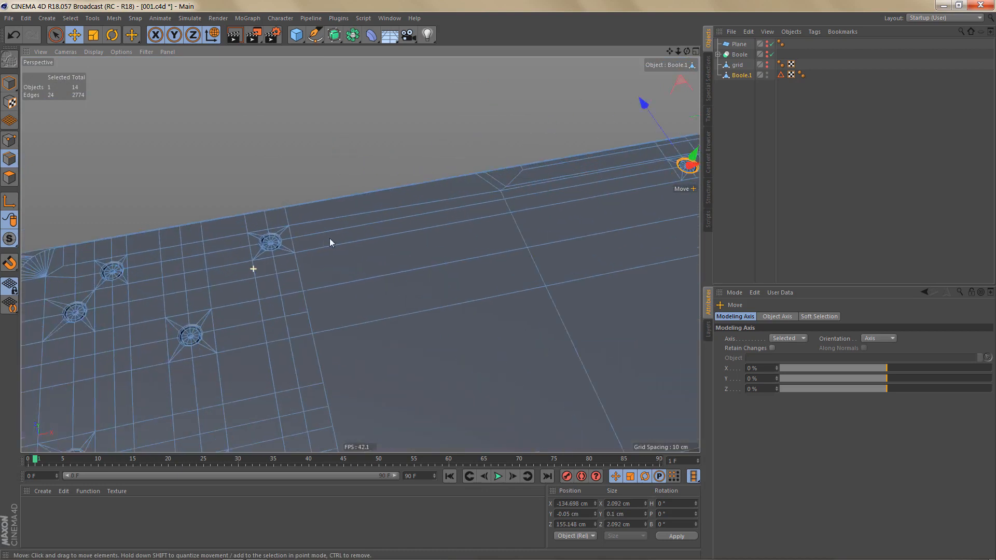
scroll(370, 226, "down", 6)
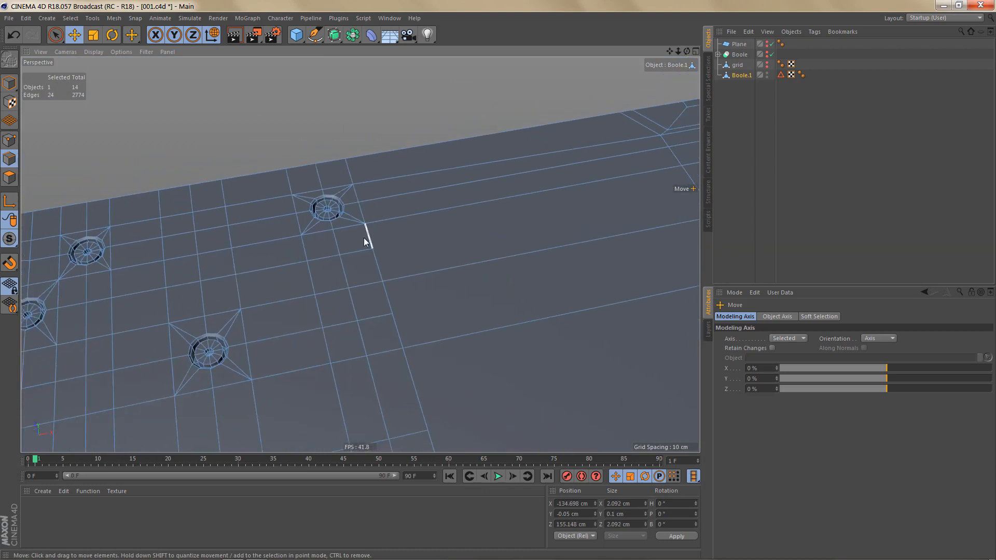
key("ctrl+r")
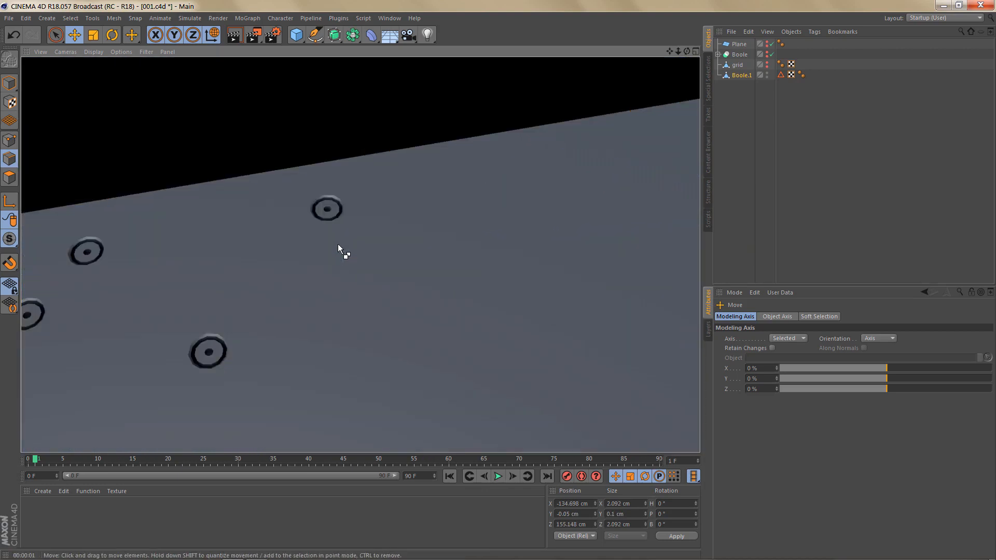
scroll(456, 241, "up", 8)
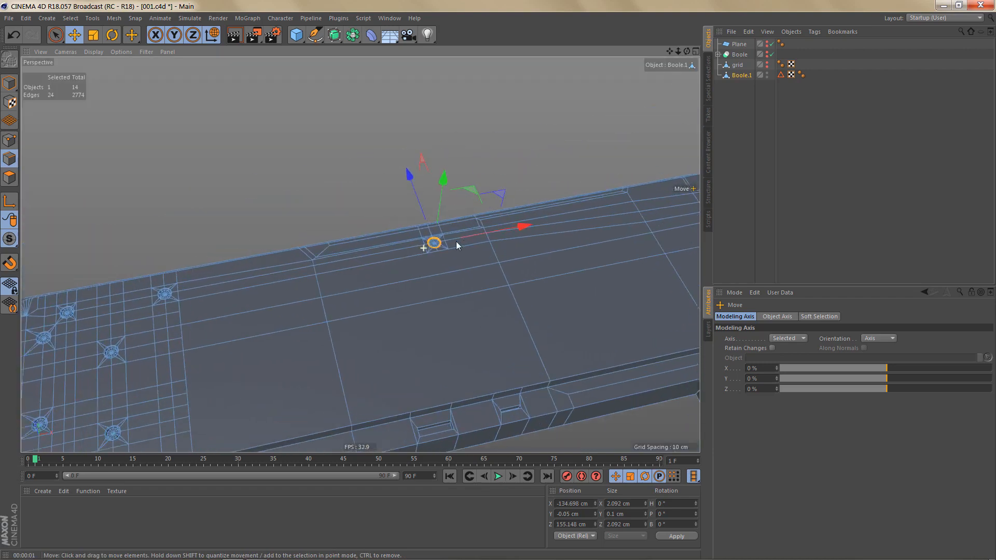
scroll(511, 244, "up", 3)
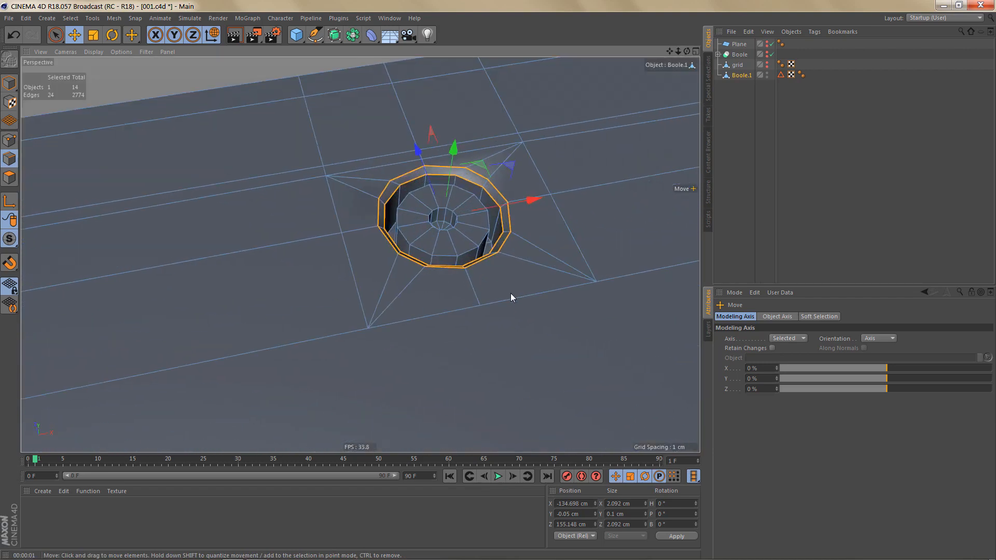
right_click(511, 294)
left_click(582, 533)
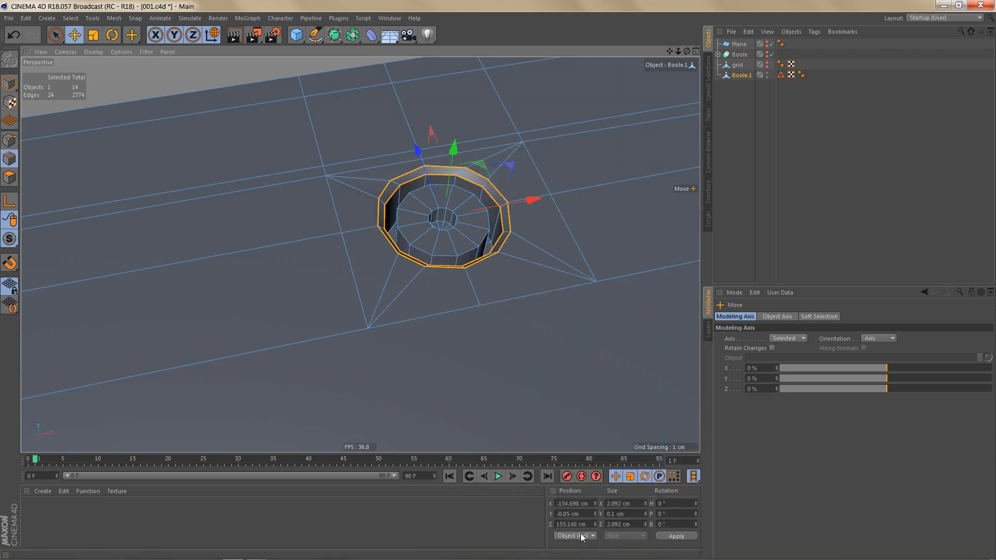
Render a preview of the plate's corner and long arm to check how the bevelled screw holes read from a distance.
right_click_drag(508, 322, 347, 379, "alt")
left_click_drag(410, 347, 466, 341, "alt")
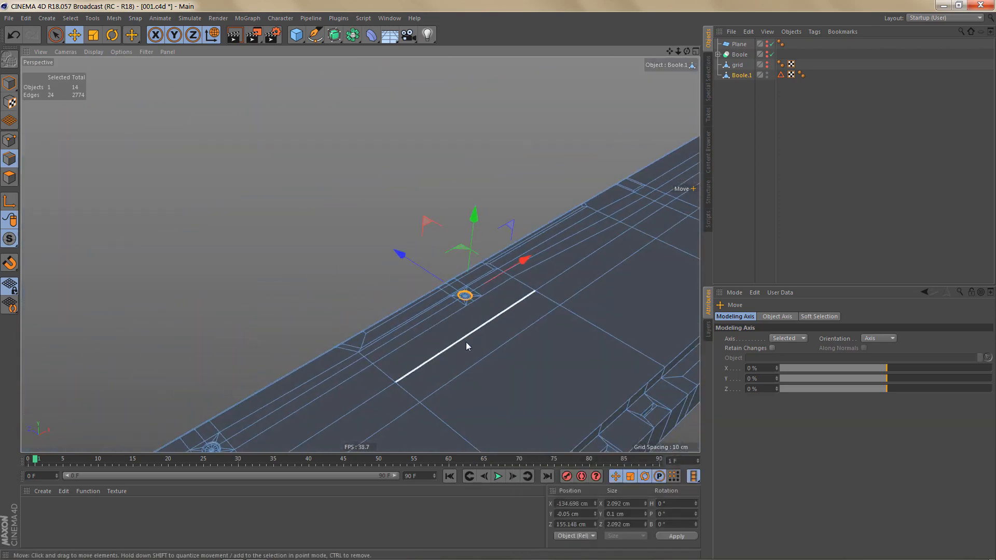
middle_click_drag(466, 341, 431, 231, "alt")
mouse_move(429, 233)
right_mouse_down("alt")
mouse_move(391, 278)
mouse_move(387, 266)
right_mouse_up("alt")
key("ctrl+r")
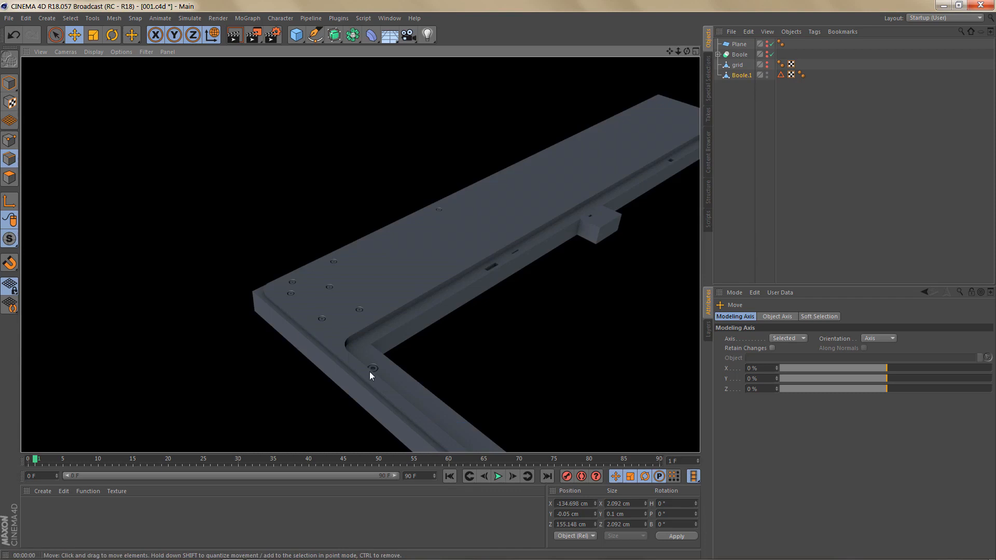
Examine the screw hole beside the rounded inner corner up close and compare it with the top view blueprint.
right_click_drag(371, 378, 413, 354, "alt")
left_click_drag(371, 351, 321, 381, "alt")
right_click_drag(369, 369, 457, 333, "alt")
middle_click_drag(433, 328, 457, 332, "alt")
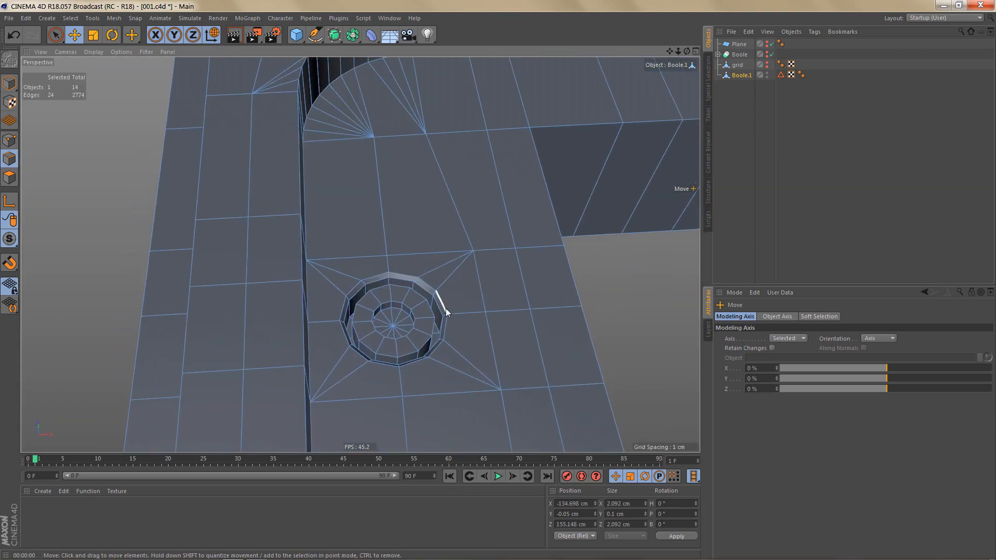
middle_click(403, 319)
middle_click(514, 176)
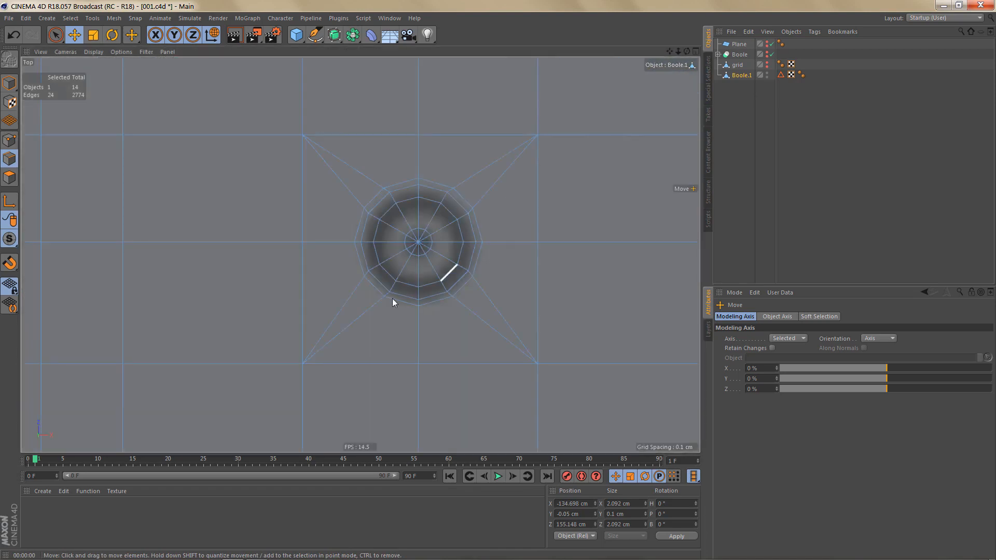
right_click_drag(429, 258, 370, 313, "alt")
middle_click_drag(369, 314, 435, 239, "alt")
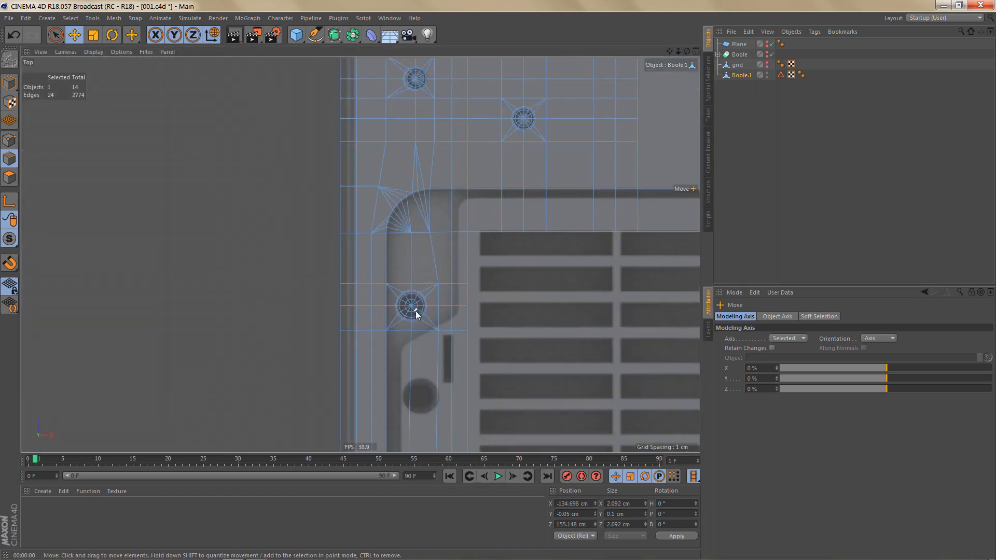
mouse_move(415, 310)
right_mouse_down("alt")
mouse_move(526, 285)
mouse_move(517, 288)
right_mouse_up("alt")
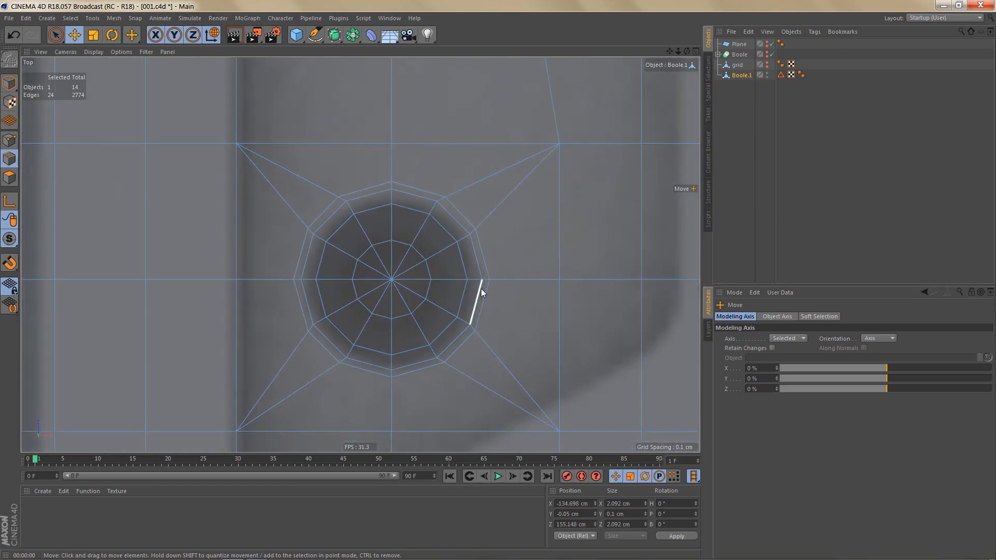
middle_click(481, 288)
middle_click(298, 164)
Render a preview of the full L-shaped plate and inspect the holes and cutouts along its long arm.
right_click_drag(404, 222, 362, 232, "alt")
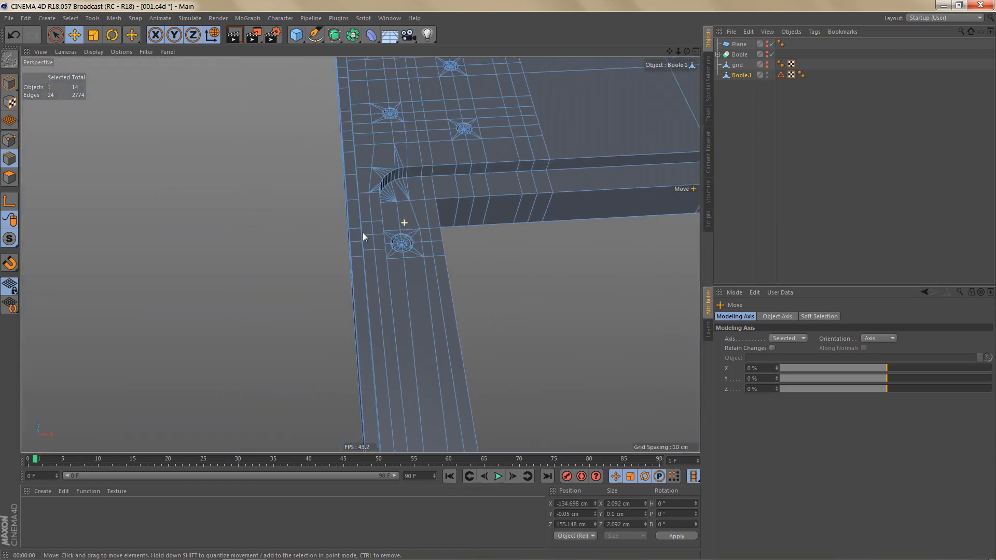
left_click_drag(378, 227, 470, 201, "alt")
right_click_drag(453, 209, 410, 235, "alt")
middle_click_drag(360, 254, 351, 337, "alt")
right_click_drag(319, 279, 269, 310, "alt")
left_click_drag(335, 269, 344, 263, "alt")
middle_click_drag(360, 253, 351, 303, "alt")
right_click_drag(344, 275, 362, 267, "alt")
left_click_drag(358, 266, 365, 263, "alt")
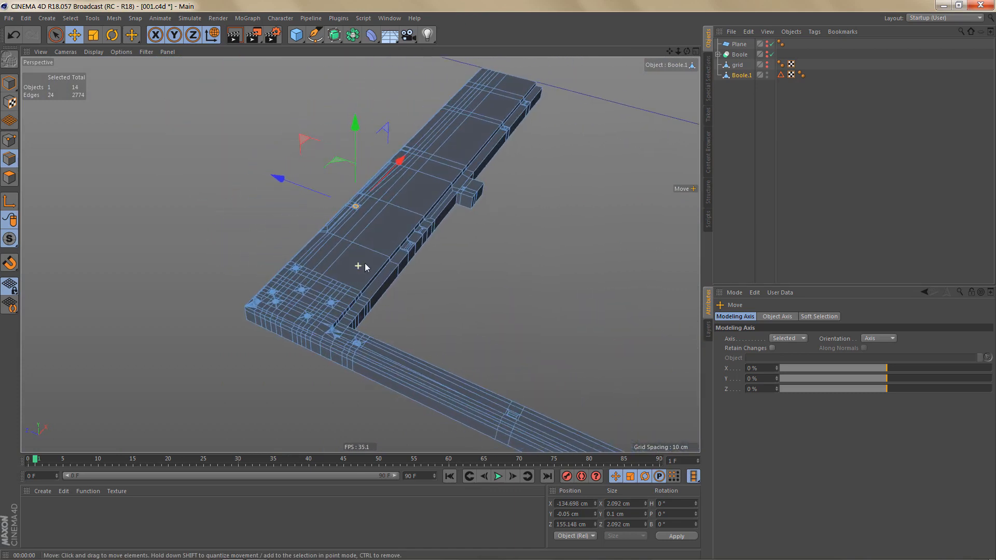
key("ctrl+r")
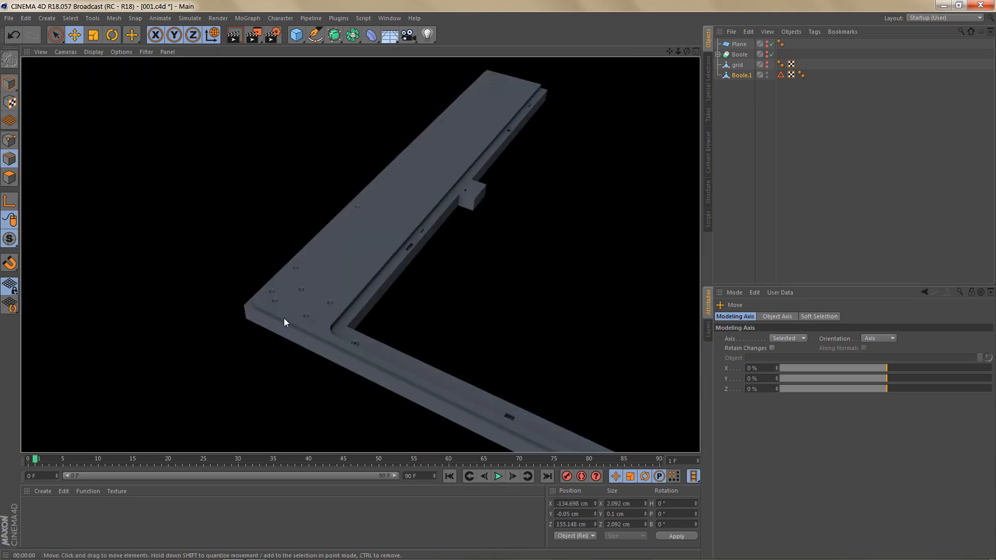
middle_click_drag(367, 254, 349, 298, "alt")
right_click_drag(360, 261, 409, 223, "alt")
middle_click_drag(346, 230, 336, 231, "alt")
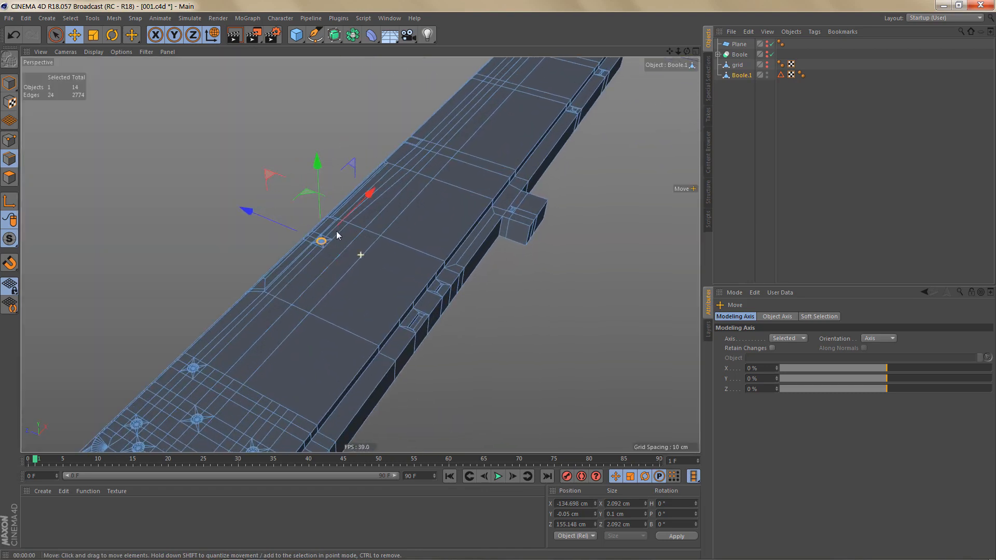
Inspect the top view blueprint from the inner-corner hole along the long outer edge for details still missing from the mesh.
middle_click(400, 213)
middle_click(563, 167)
right_click_drag(427, 237, 382, 280, "alt")
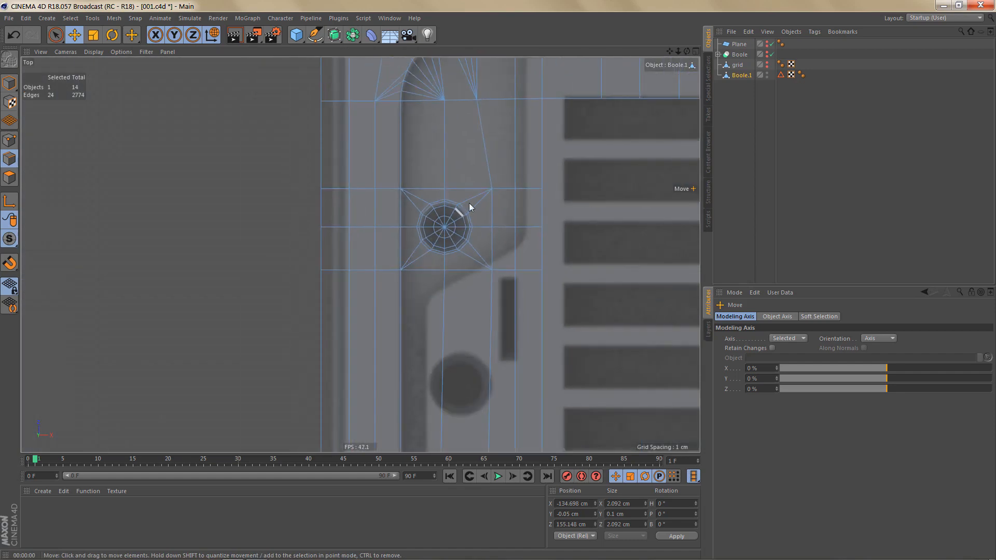
middle_click_drag(460, 209, 251, 338, "alt")
right_click_drag(253, 307, 235, 336, "alt")
middle_click_drag(277, 331, 298, 406, "alt")
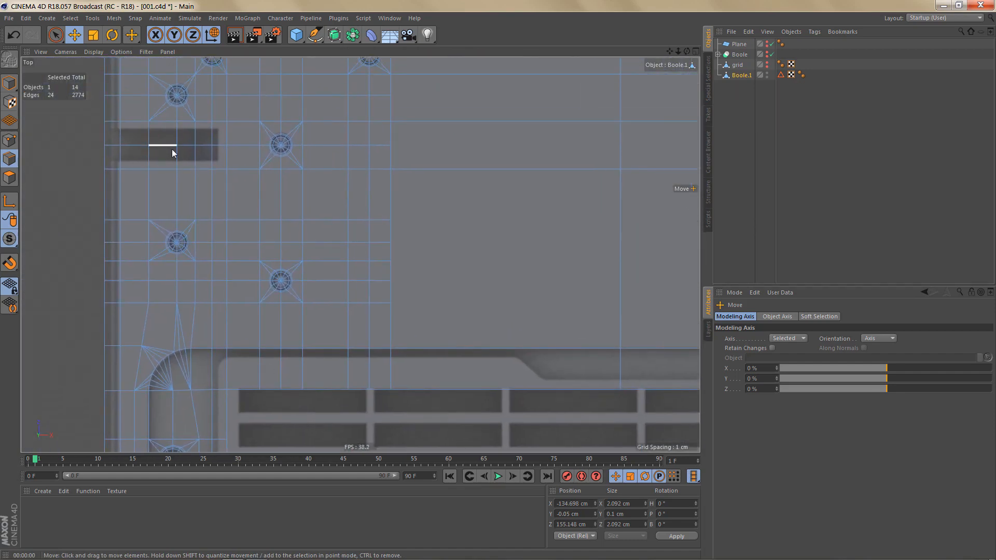
middle_click_drag(172, 148, 179, 231, "alt")
right_click_drag(156, 223, 150, 244, "alt")
middle_click_drag(85, 280, 5, 332, "alt")
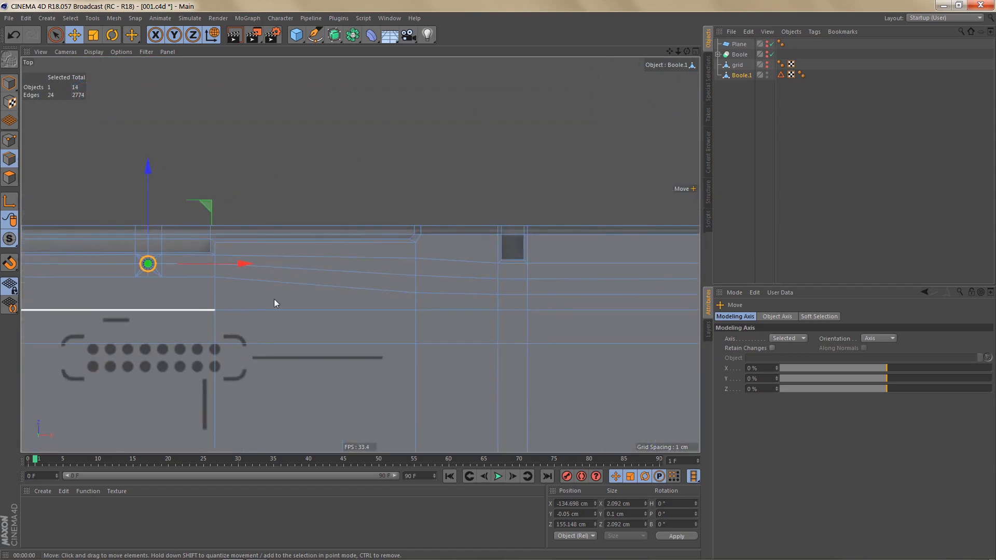
middle_click_drag(357, 281, 283, 291, "alt")
right_click_drag(503, 256, 500, 255, "alt")
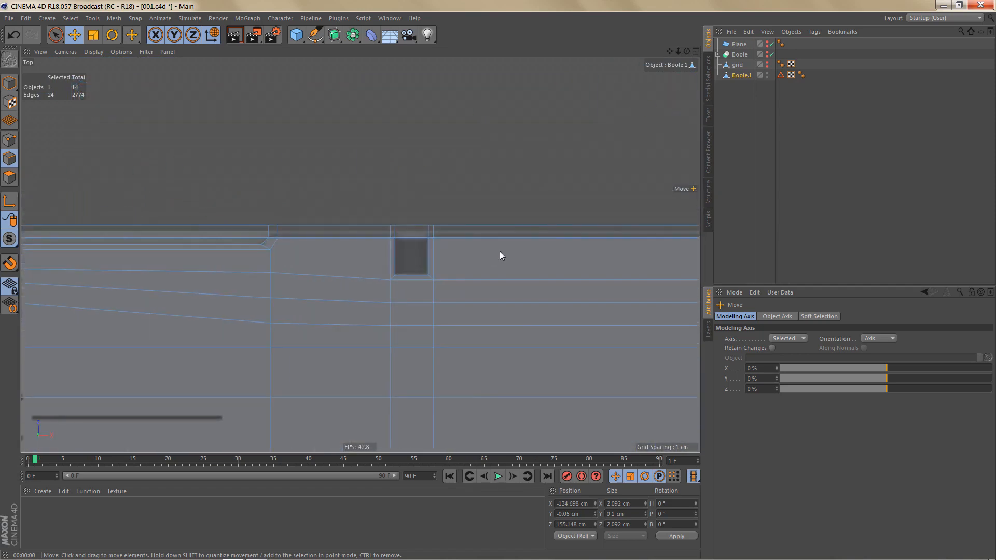
Delete the four polygons covering the small square recess, from the top face over the stepped ledge to the outer side.
key("Return")
key("space")
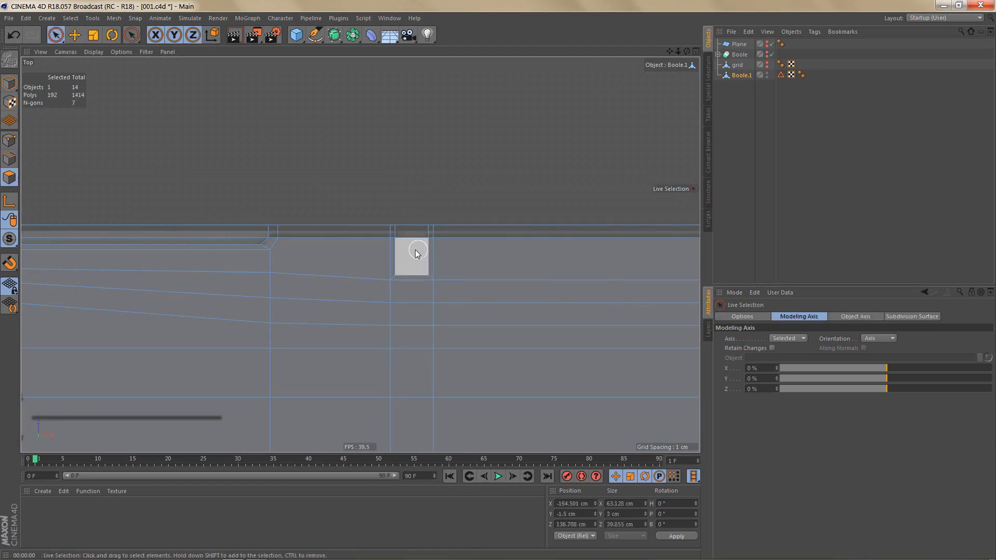
middle_click(422, 253)
middle_click(257, 204)
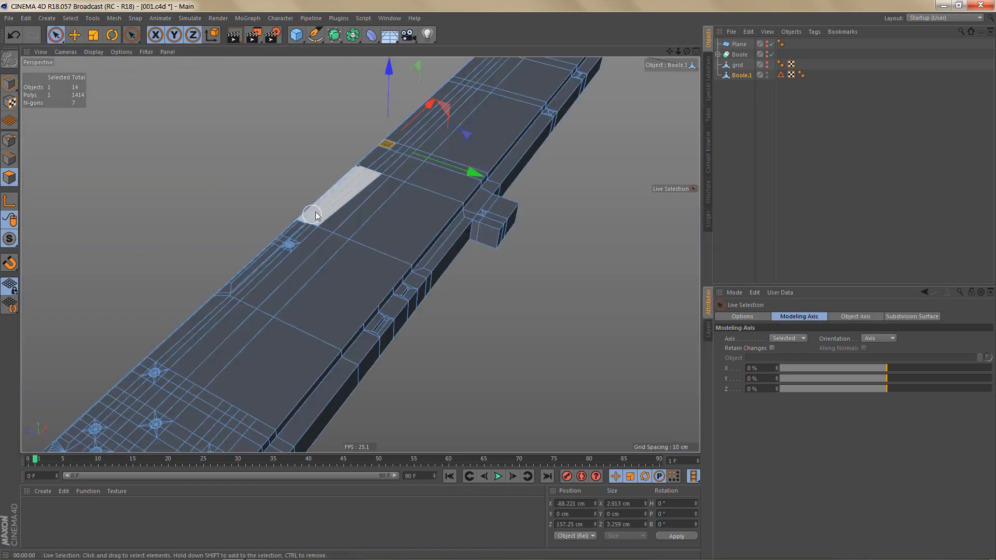
left_click_drag(376, 112, 391, 260, "alt")
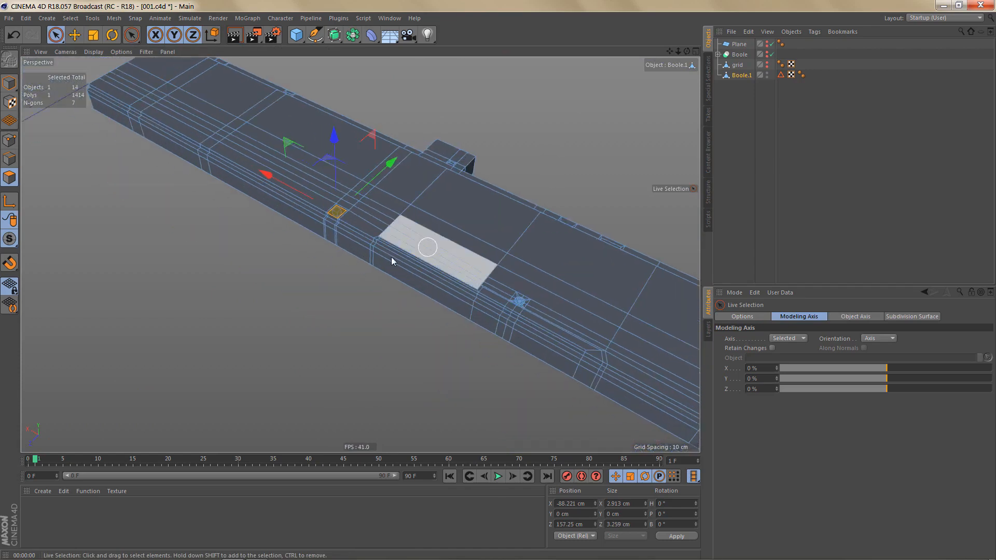
scroll(387, 224, "up", 10)
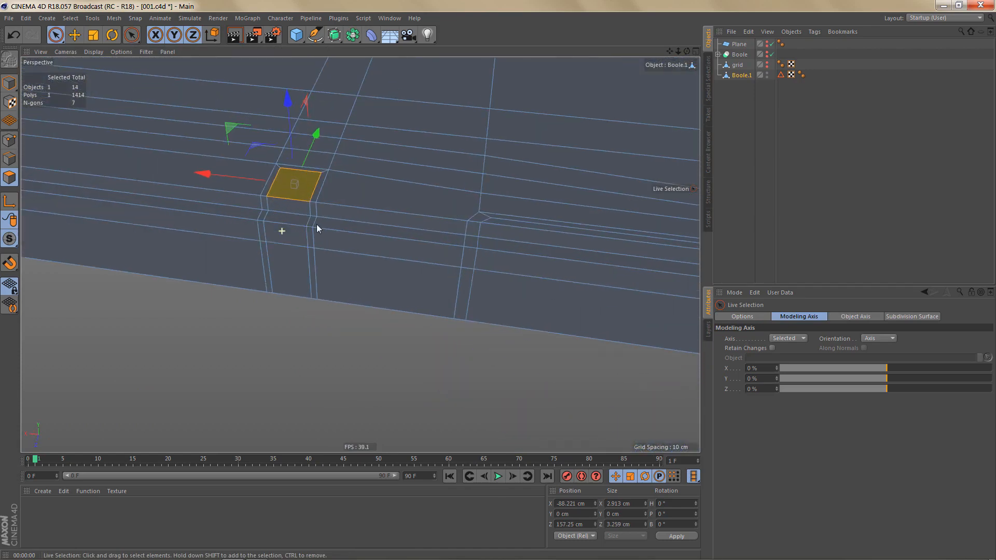
mouse_move(304, 199)
left_mouse_down("shift")
mouse_move(289, 203)
mouse_move(286, 227)
left_mouse_up("shift")
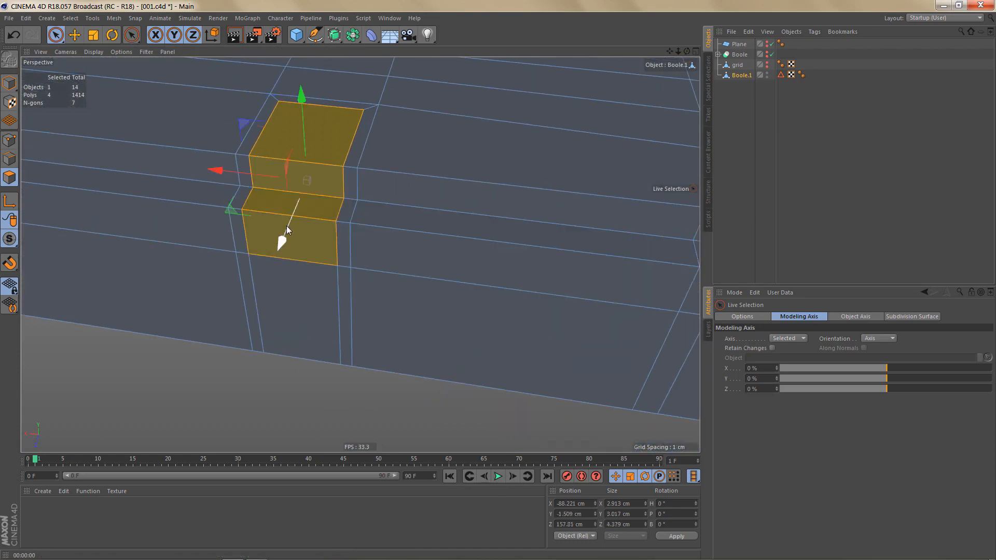
key("Delete")
Extrude the inner edge of the new opening downward to form the recess's back wall.
key("Return")
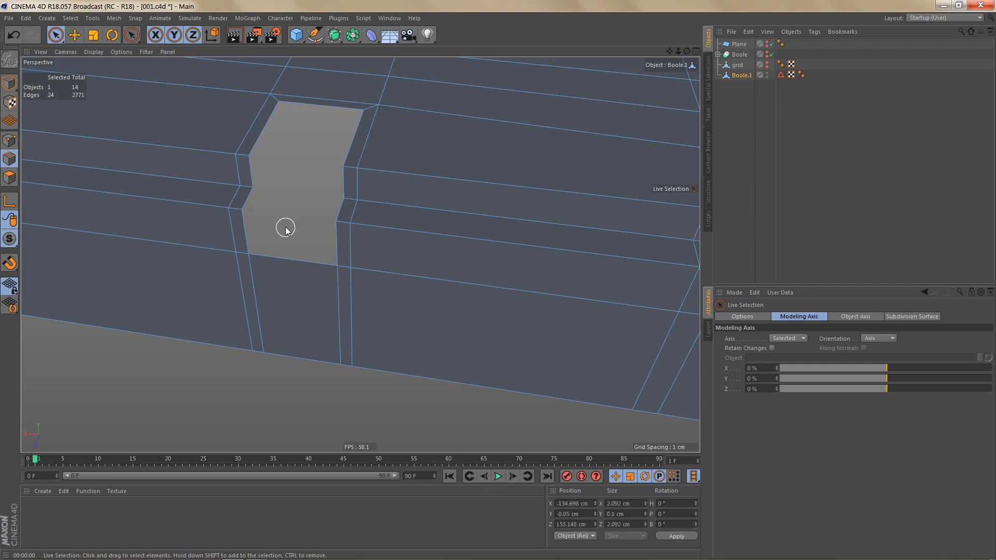
key("e")
left_click(302, 106)
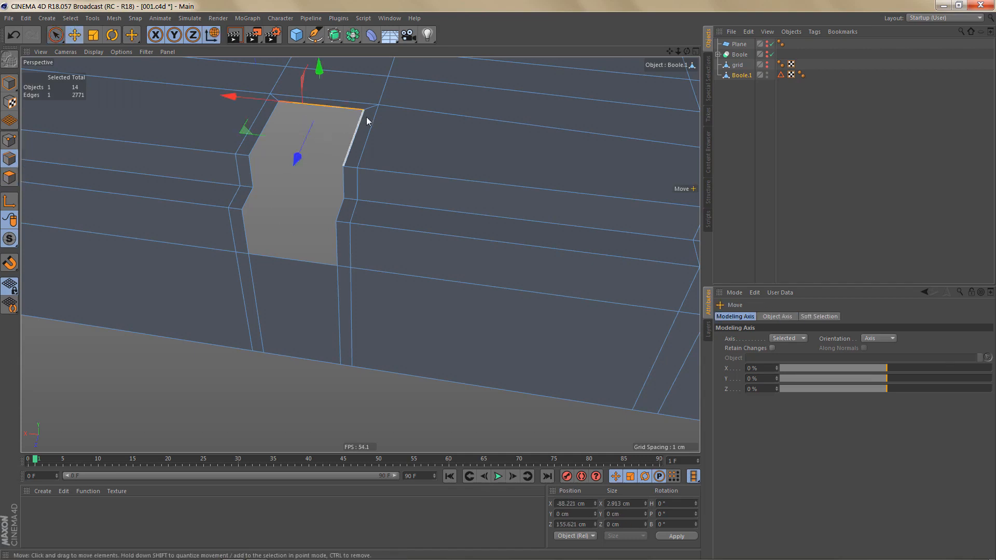
middle_click_drag(364, 121, 365, 163, "alt")
left_click_drag(323, 70, 329, 190)
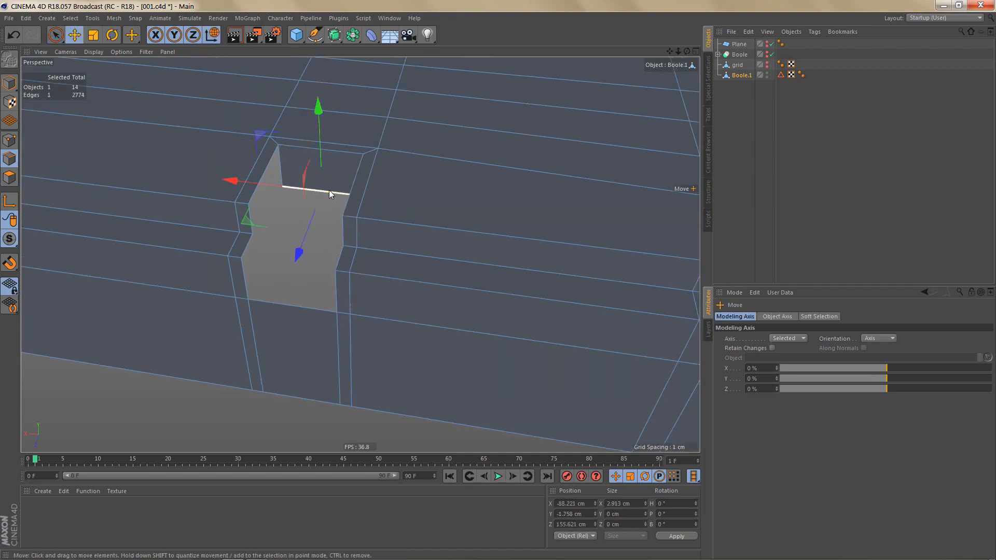
Lower the extruded back-wall edge to the bottom of the dark square in the front view blueprint.
key("F5")
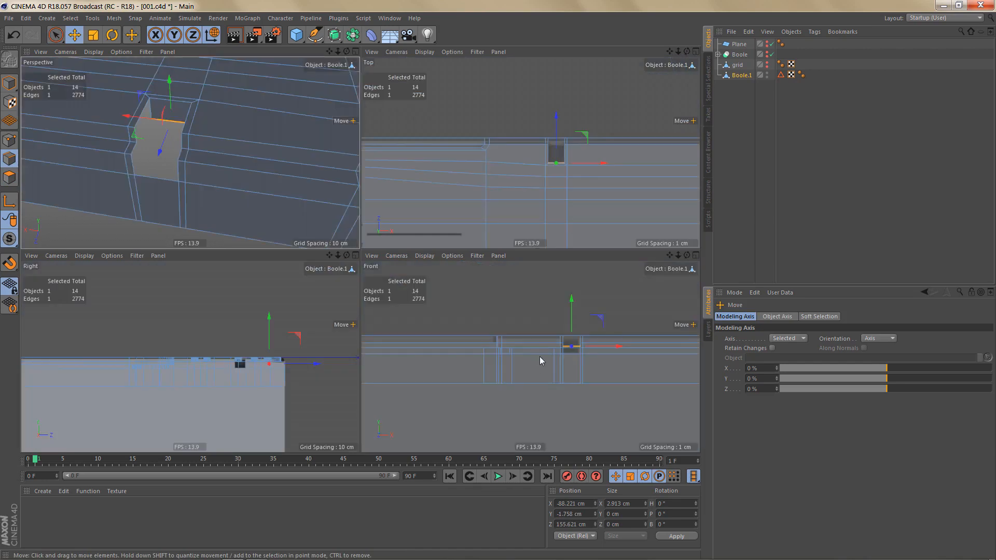
middle_click(539, 356)
scroll(523, 228, "up", 5)
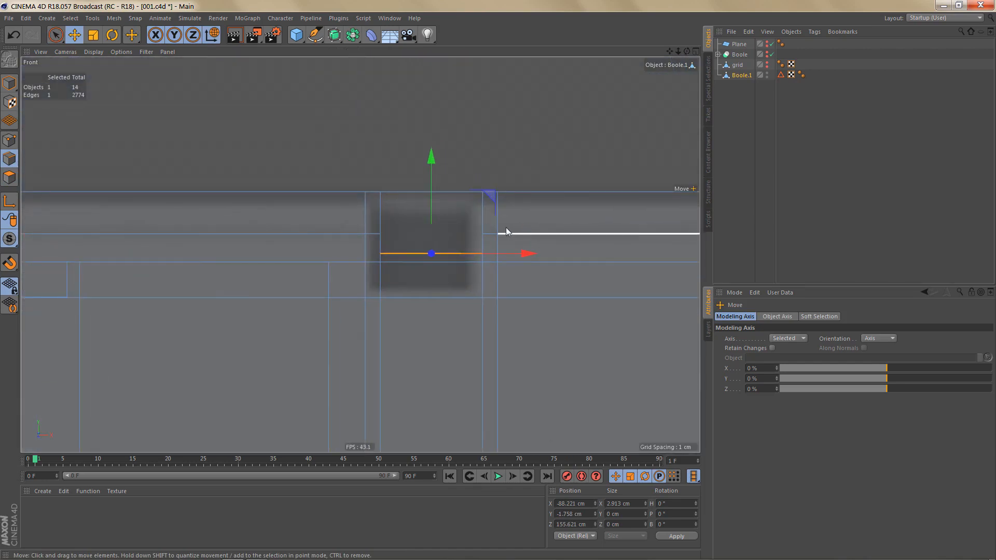
scroll(435, 198, "up", 4)
left_click_drag(435, 187, 431, 248)
middle_click(348, 235)
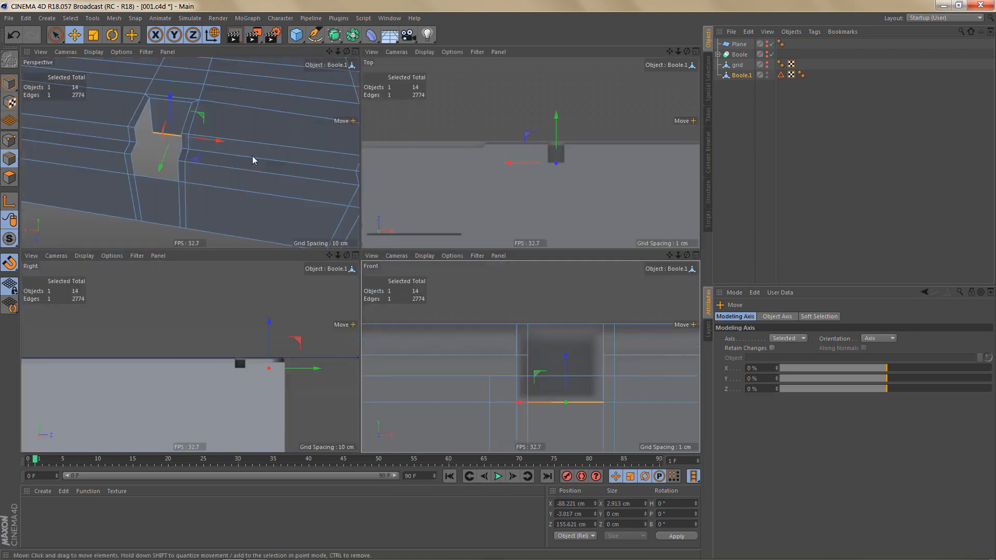
Extrude the back wall's lower edge with the Polygon Pen to the outer side edge, forming the recess floor.
middle_click(253, 160)
scroll(290, 258, "up", 3)
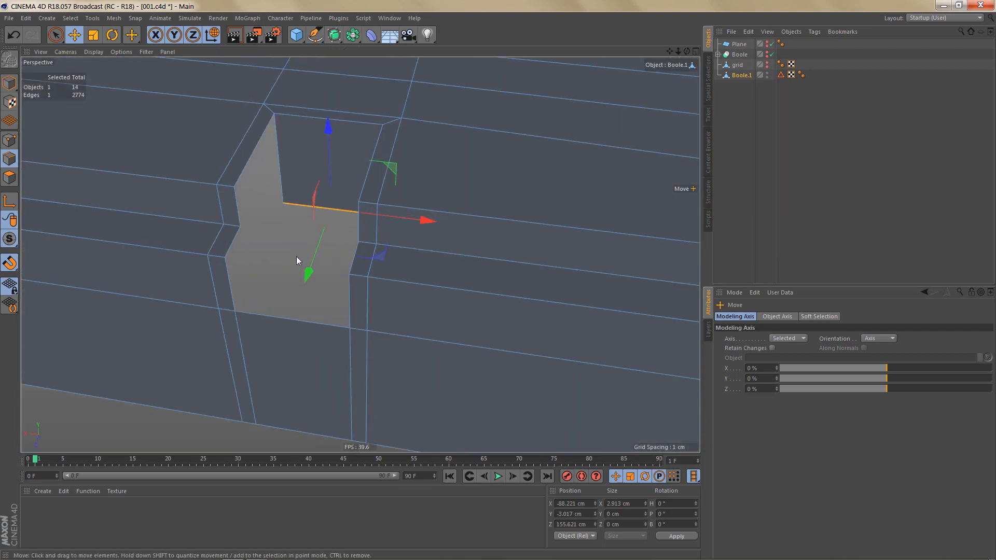
key("m")
key("e")
left_click_drag(311, 210, 269, 320, "ctrl")
Ring-select the back wall's two vertical edges and divide the wall with a horizontal edge halfway up.
left_click_drag(302, 252, 368, 222, "alt")
key("u")
key("b")
left_click(276, 166)
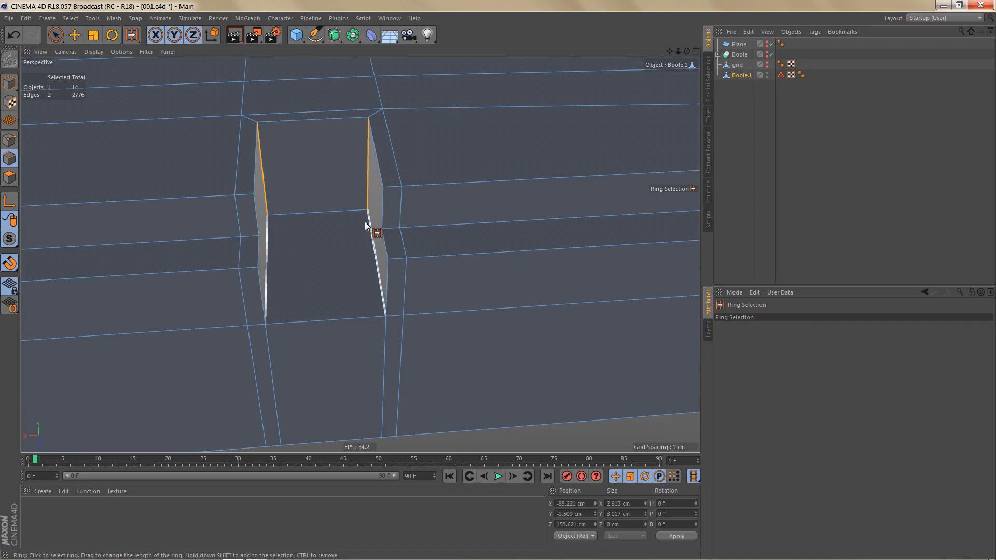
key("m")
key("m")
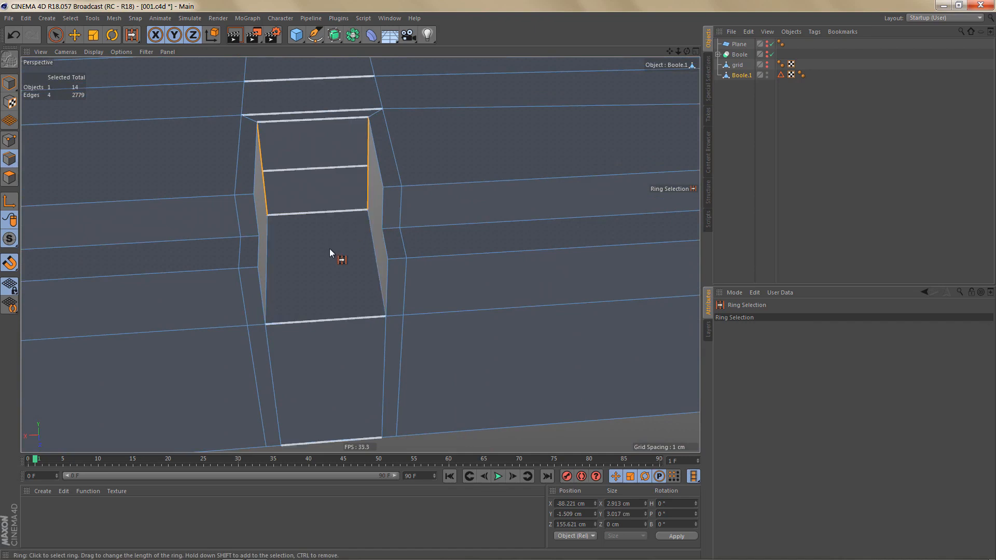
Line-cut straight across the recess in the top view between the ledge vertices on both sides, with Visible Only off.
left_click_drag(320, 254, 290, 269, "alt")
middle_click(312, 266)
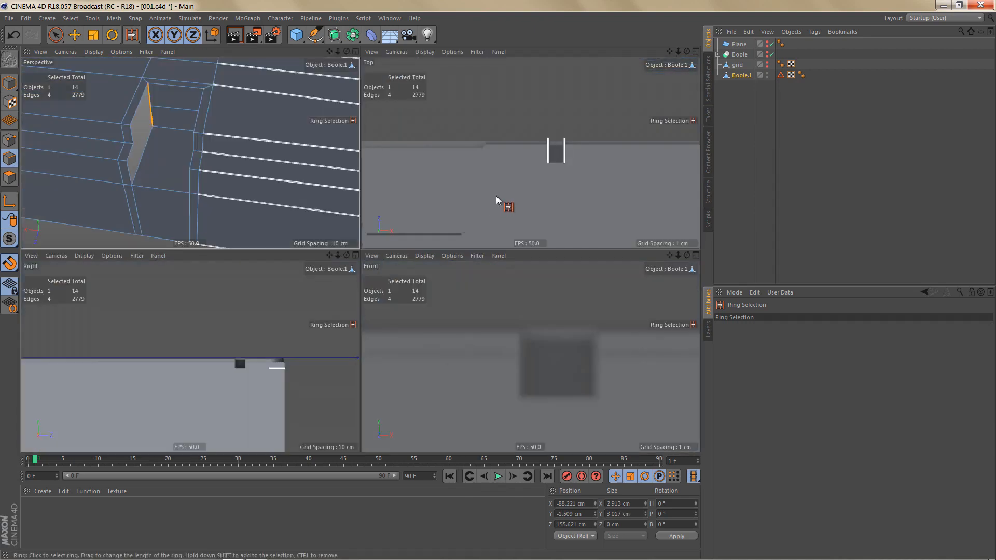
middle_click(496, 195)
scroll(440, 231, "up", 5)
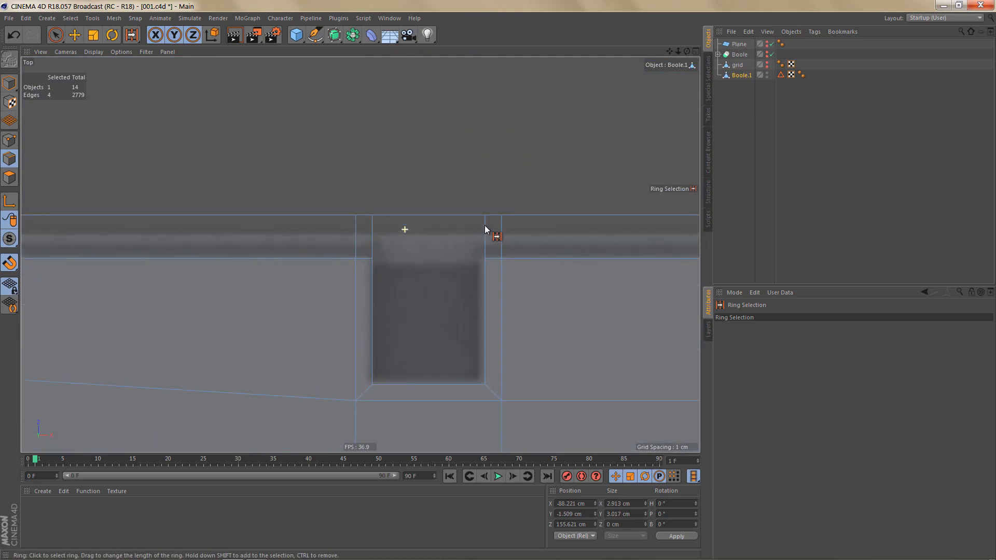
key("k")
key("k")
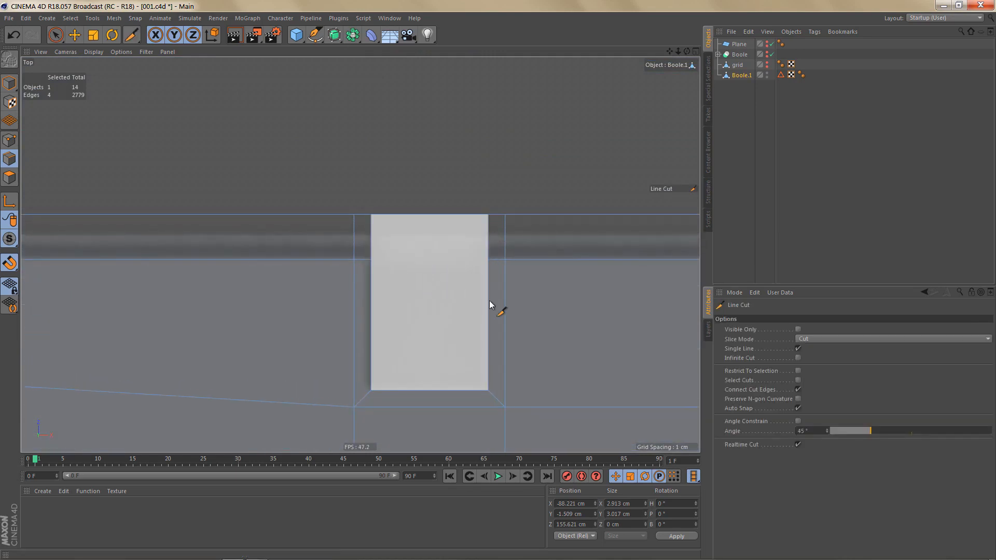
left_click(747, 329)
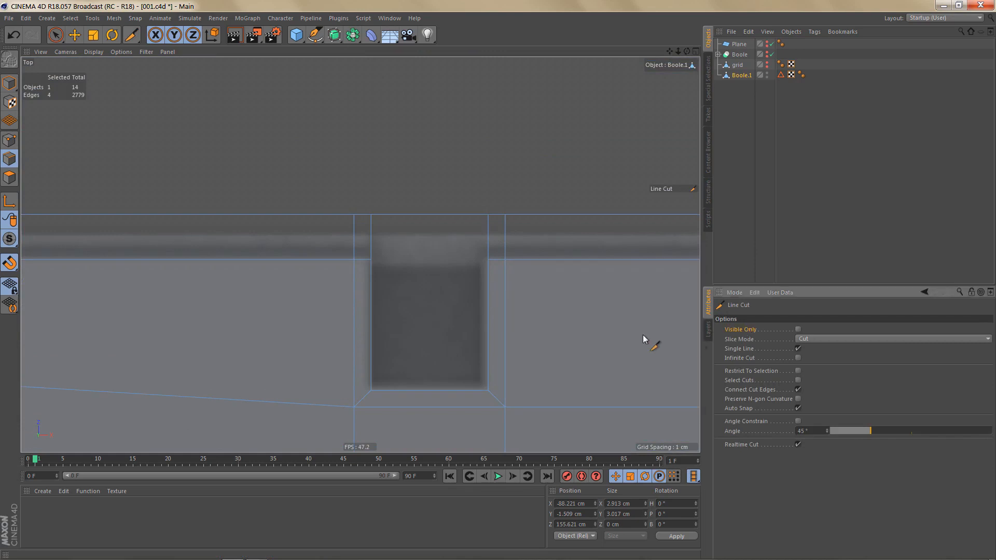
left_click(354, 259)
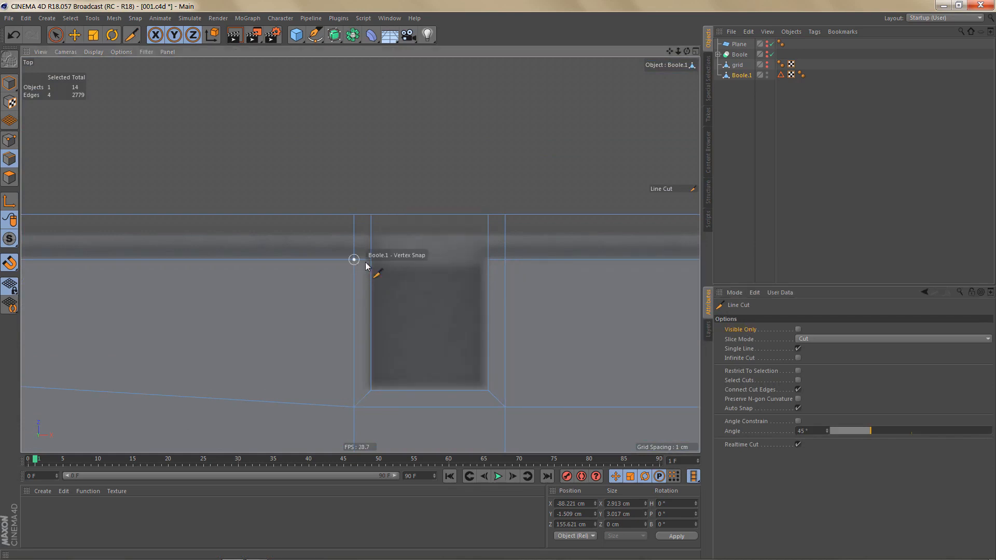
left_click(504, 260)
middle_click(417, 265)
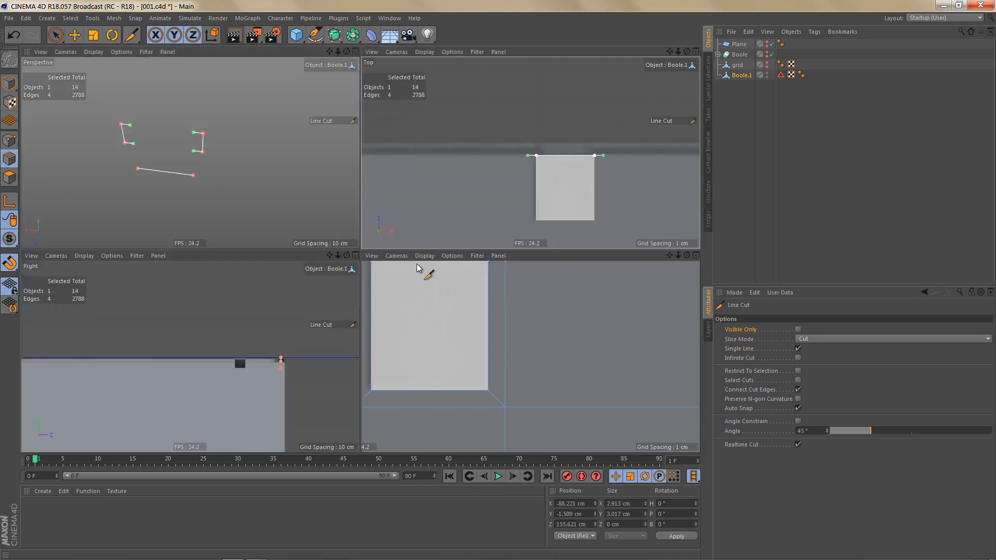
Fill both side walls of the recess with Polygon Pen faces joining the back wall, floor and stepped rim.
middle_click(269, 196)
mouse_move(323, 240)
left_mouse_down("alt")
mouse_move(333, 240)
mouse_move(306, 241)
left_mouse_up("alt")
key("m")
key("e")
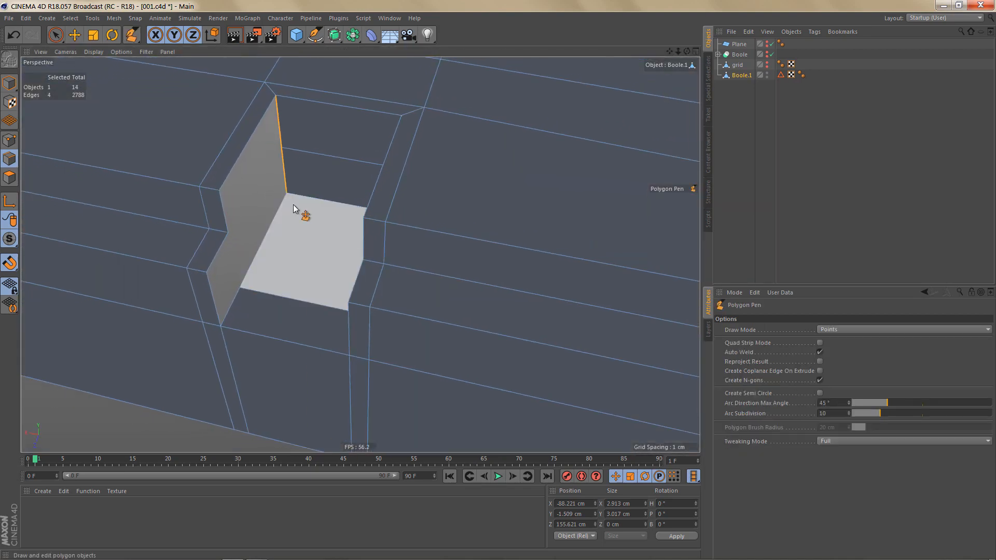
left_click_drag(278, 131, 227, 227, "ctrl")
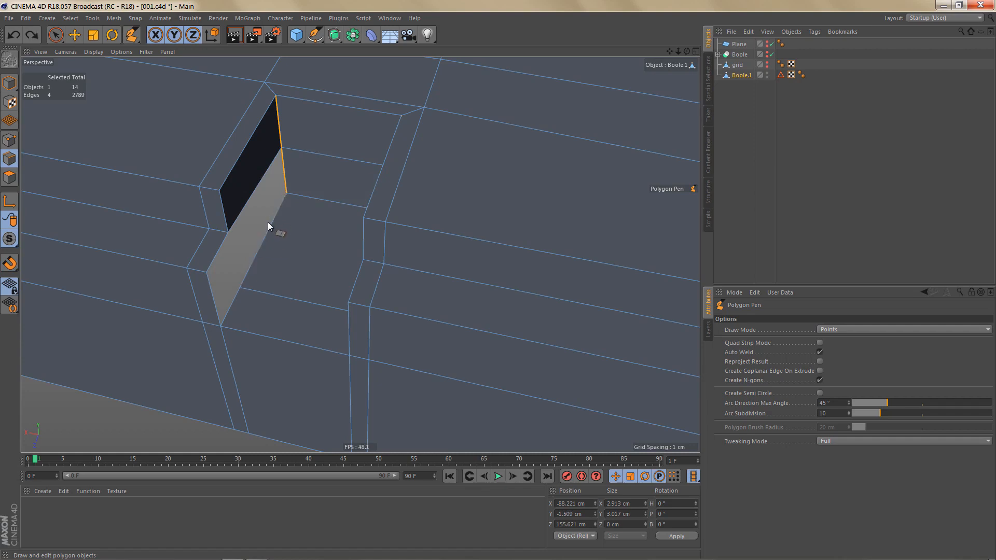
left_click_drag(269, 229, 456, 204)
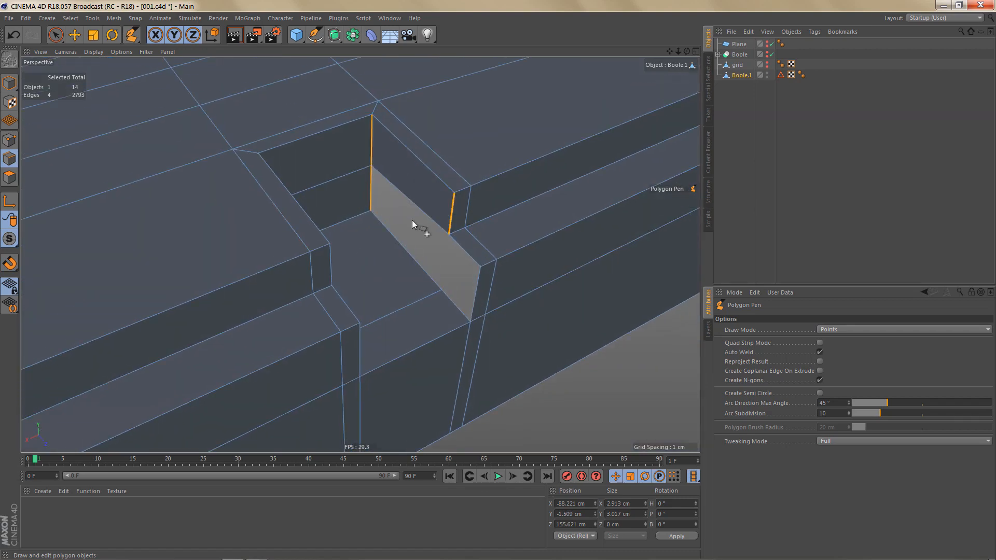
left_click_drag(391, 242, 408, 200, "ctrl")
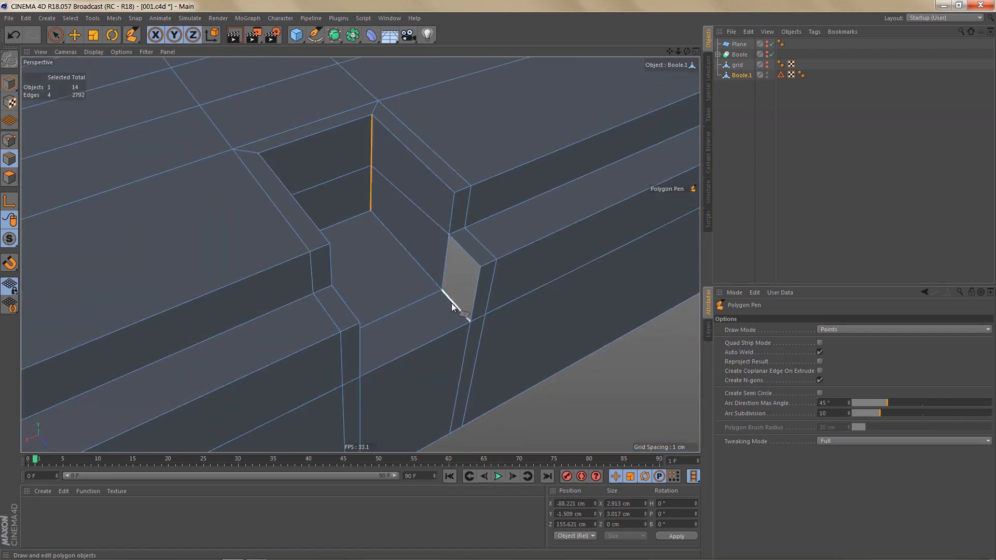
left_click_drag(452, 304, 461, 245, "ctrl")
Delete the edges of the narrow stepped strip along the outer rim, past the screw hole to the angled corner.
right_click_drag(388, 237, 306, 316, "alt")
middle_click_drag(533, 195, 284, 287, "alt")
right_click_drag(467, 202, 494, 188, "alt")
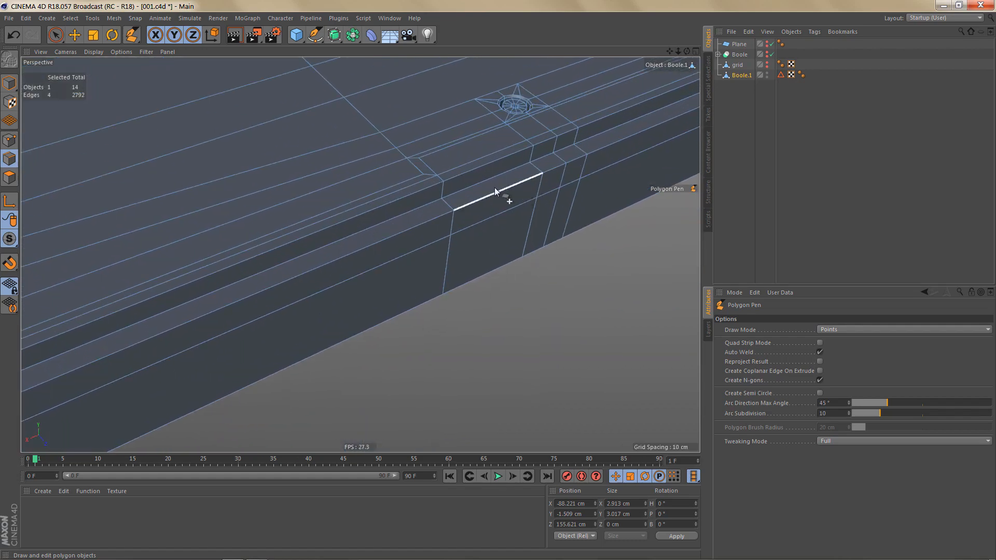
left_click_drag(470, 189, 449, 201, "alt")
middle_click_drag(477, 190, 296, 296, "alt")
left_click_drag(374, 247, 311, 280, "alt")
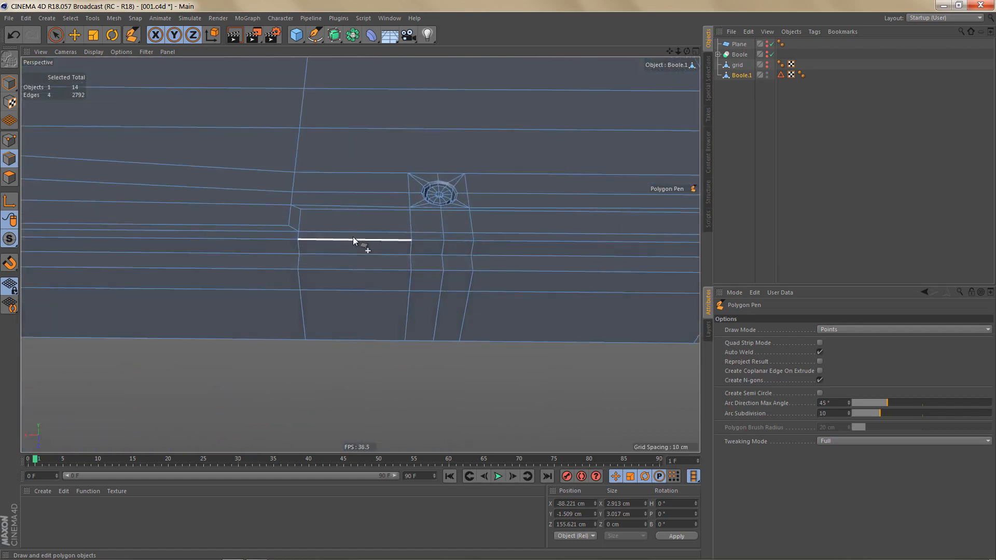
right_click_drag(358, 236, 389, 235, "alt")
middle_click_drag(350, 256, 325, 271, "alt")
left_click_drag(325, 272, 295, 267, "alt")
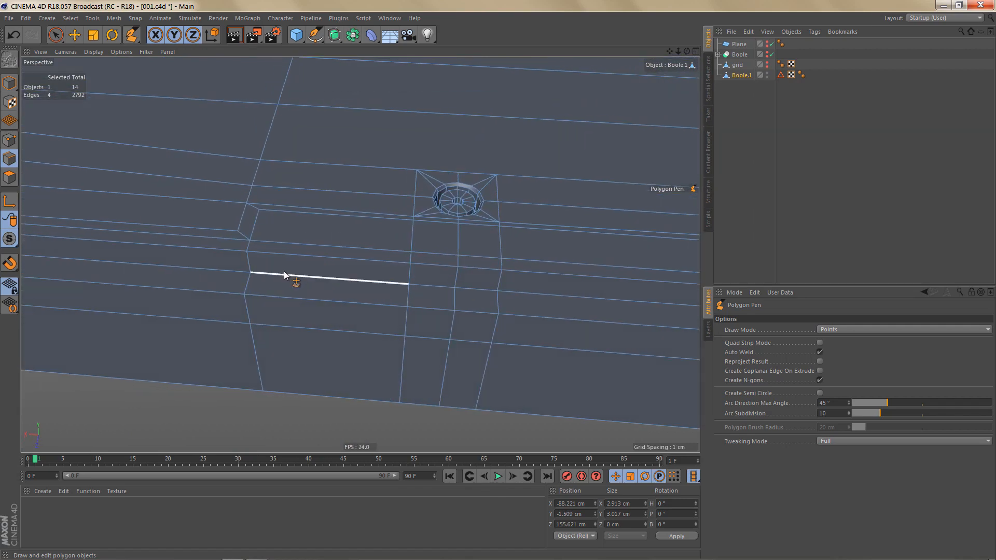
key("space")
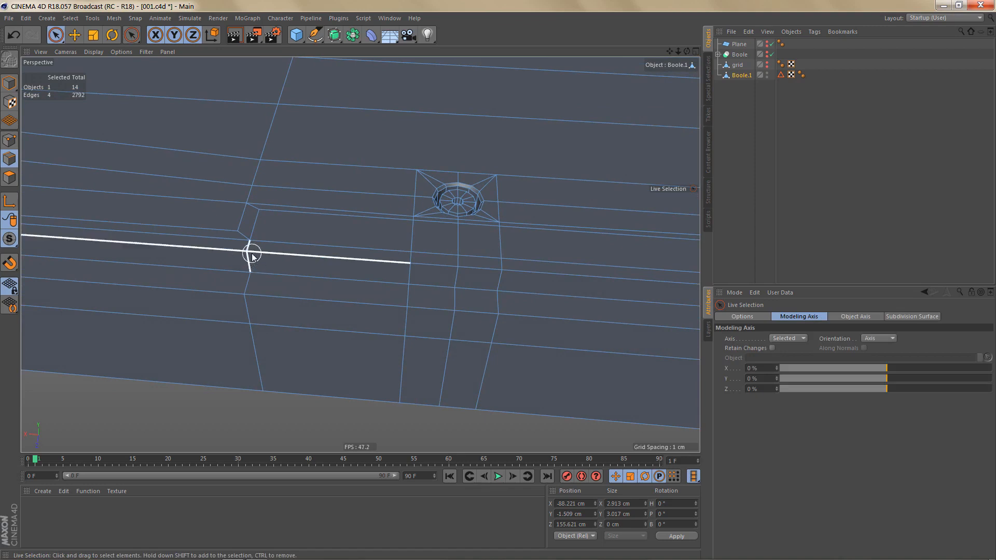
left_click(252, 257)
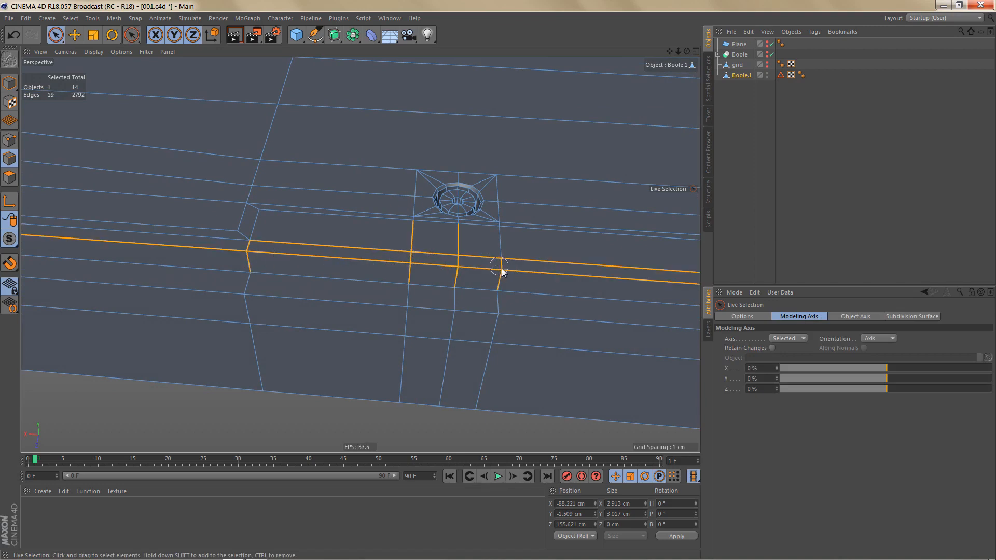
scroll(384, 266, "down", 3)
middle_click_drag(583, 280, 313, 262, "alt")
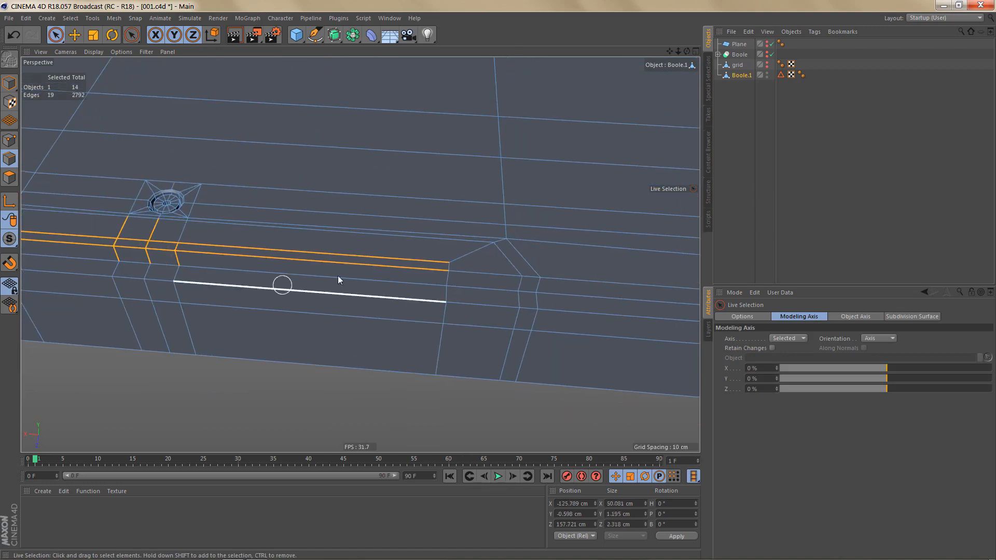
scroll(368, 264, "up", 3)
left_click(478, 276, "shift")
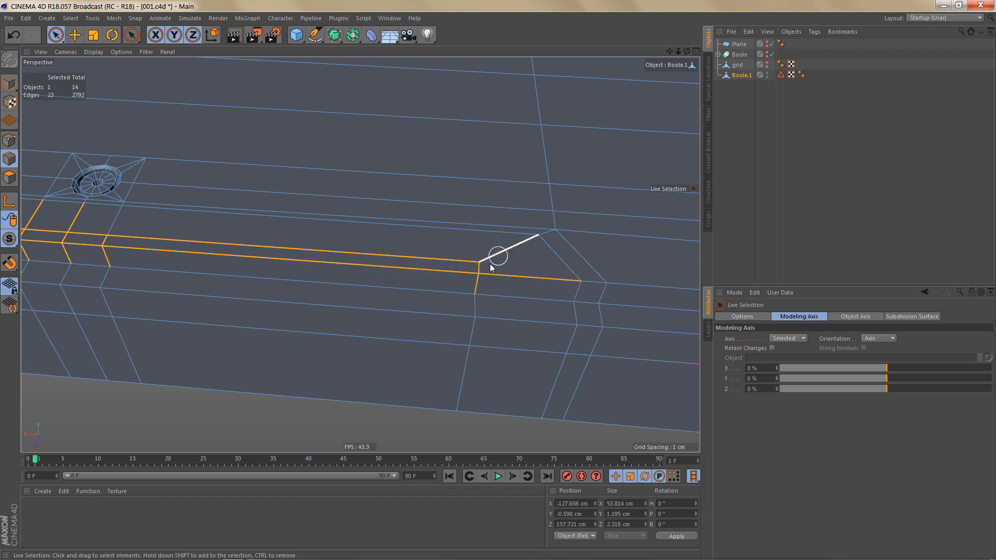
key("Delete")
Select the upper border edges of the open rim gap, leaving out the short end edges at both ends.
scroll(456, 291, "down", 3)
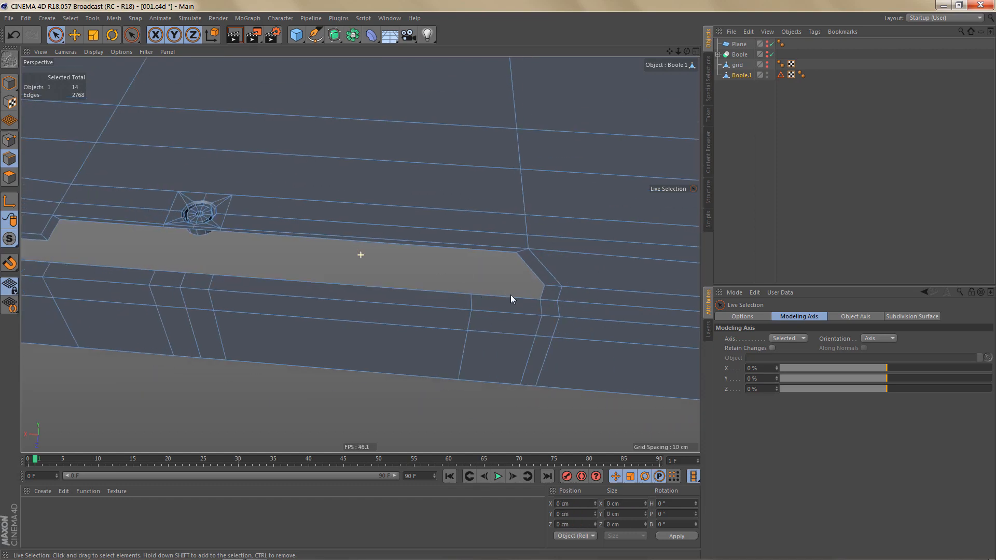
middle_click_drag(448, 285, 510, 295, "alt")
key("e")
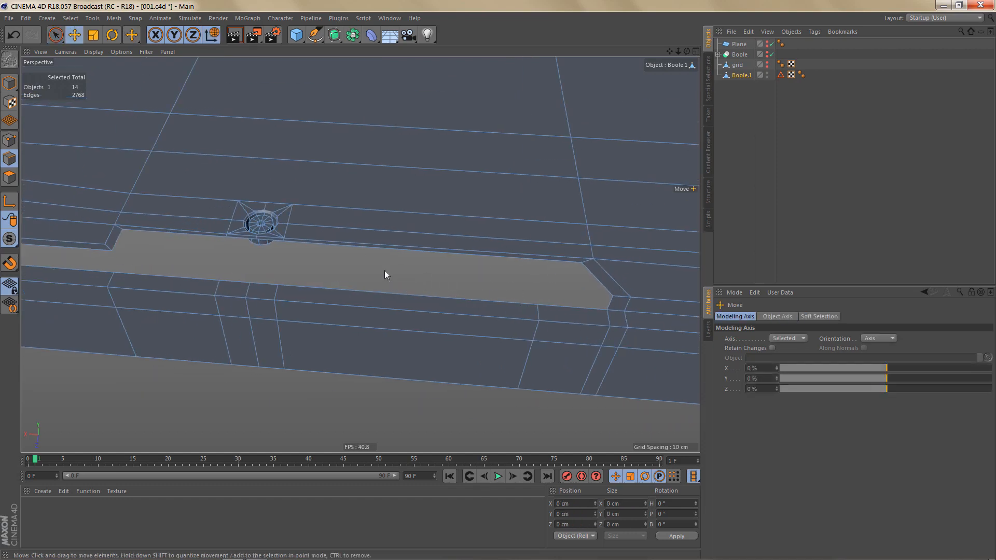
double_click(416, 254)
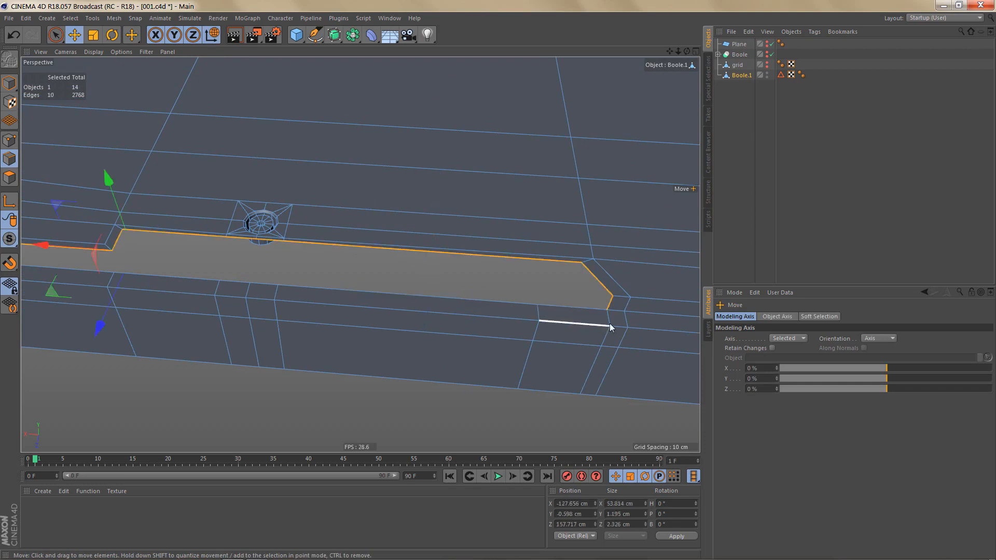
left_click(609, 303, "ctrl")
middle_click_drag(449, 275, 721, 288, "alt")
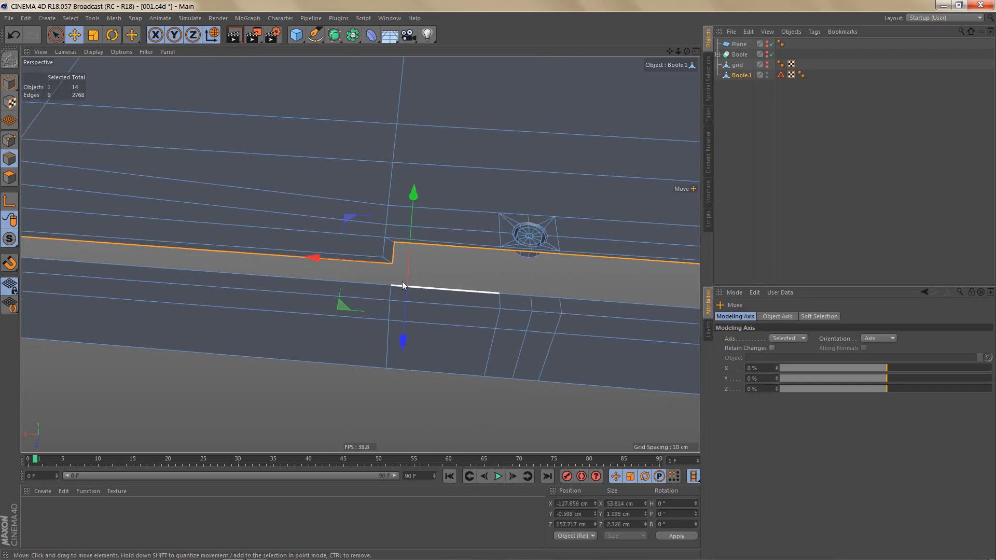
middle_click_drag(314, 267, 603, 286, "alt")
scroll(243, 271, "up", 2)
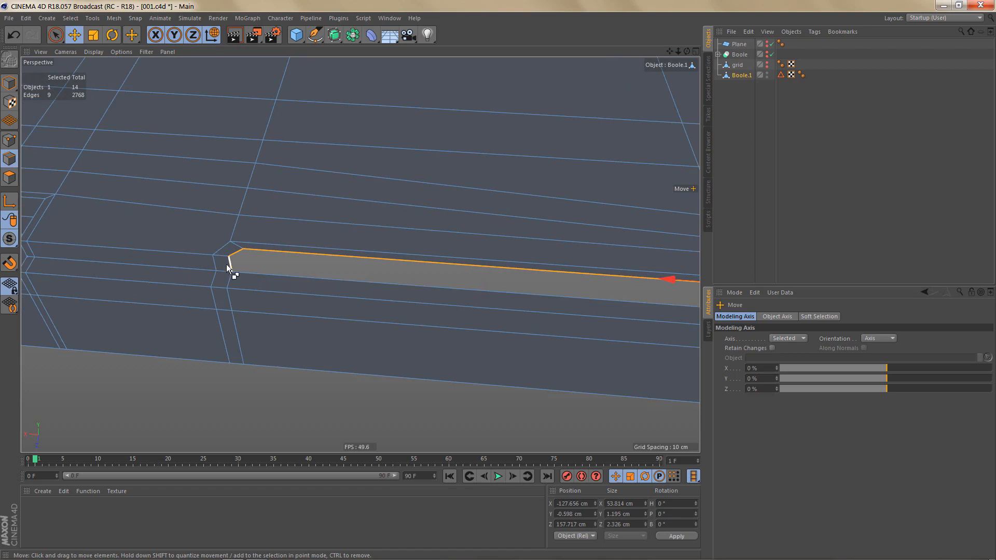
left_click(228, 264, "ctrl")
scroll(226, 294, "down", 2)
middle_click_drag(325, 294, 262, 290, "alt")
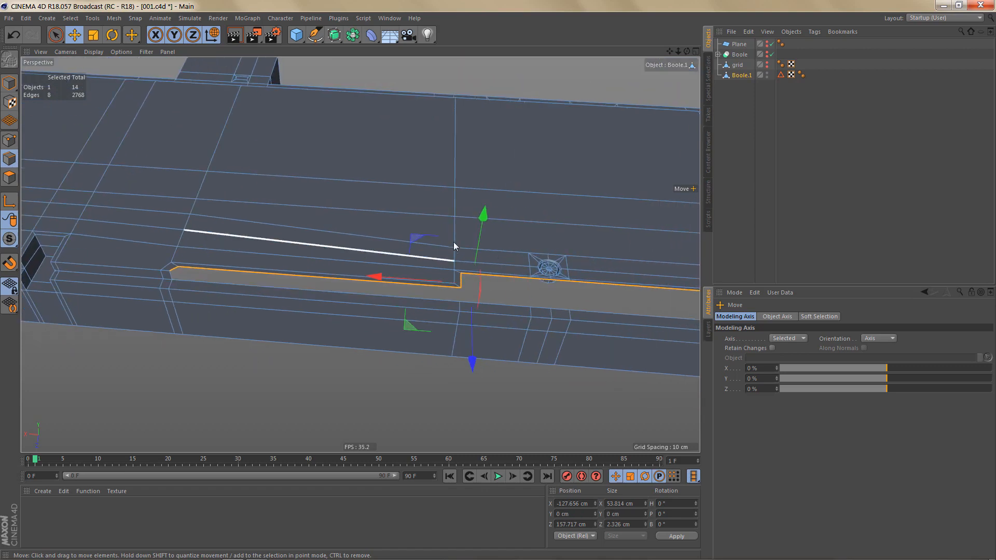
Extrude the selected border edges downward and snap them in the front view to the ledge line at Y -1.195 cm.
left_click_drag(484, 217, 484, 224)
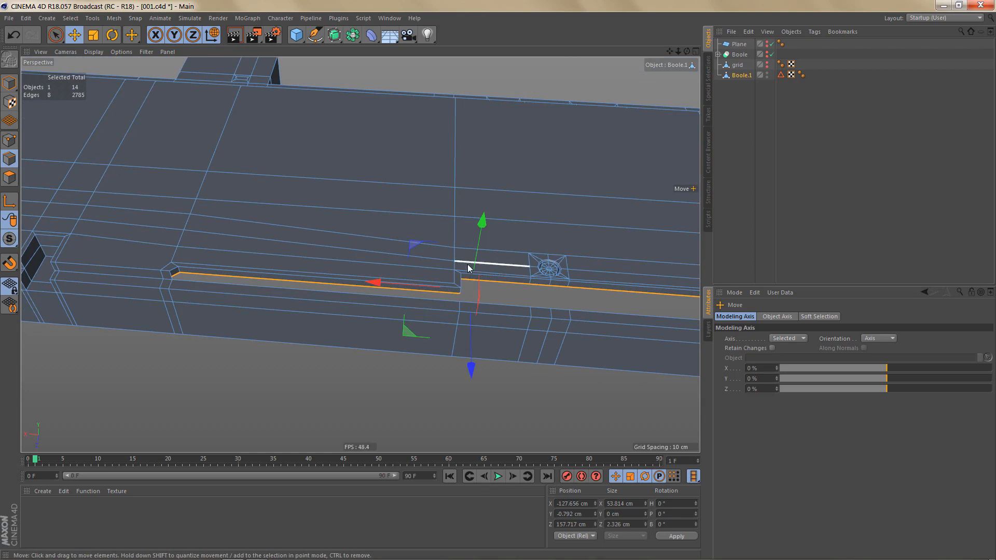
key("F2")
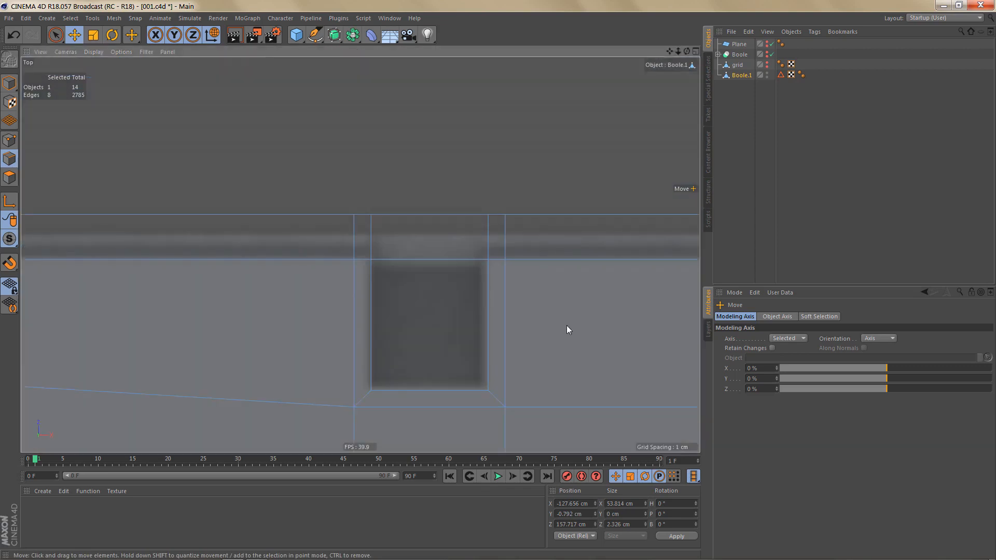
key("F4")
right_click_drag(485, 293, 322, 315, "alt")
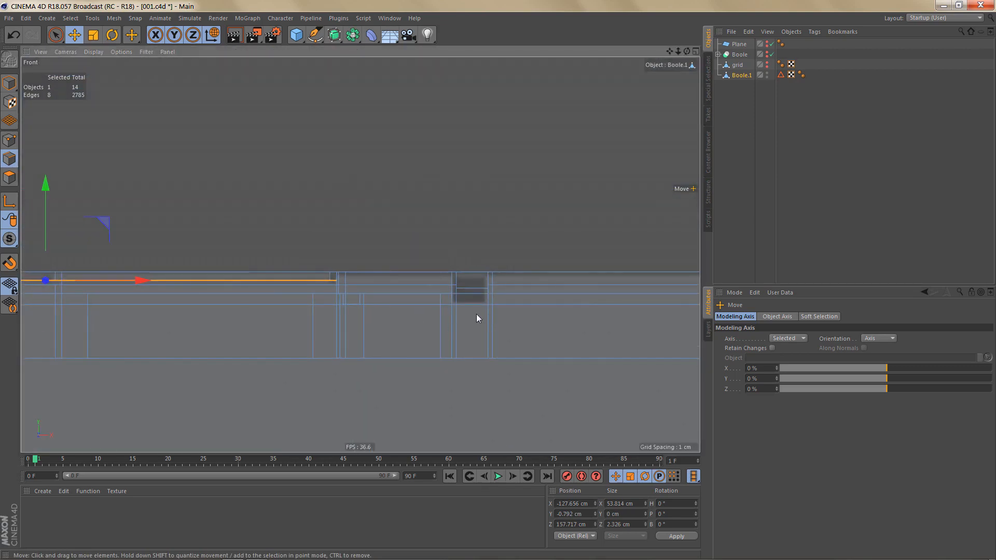
middle_click_drag(476, 313, 650, 344, "alt")
right_click_drag(198, 310, 295, 298, "alt")
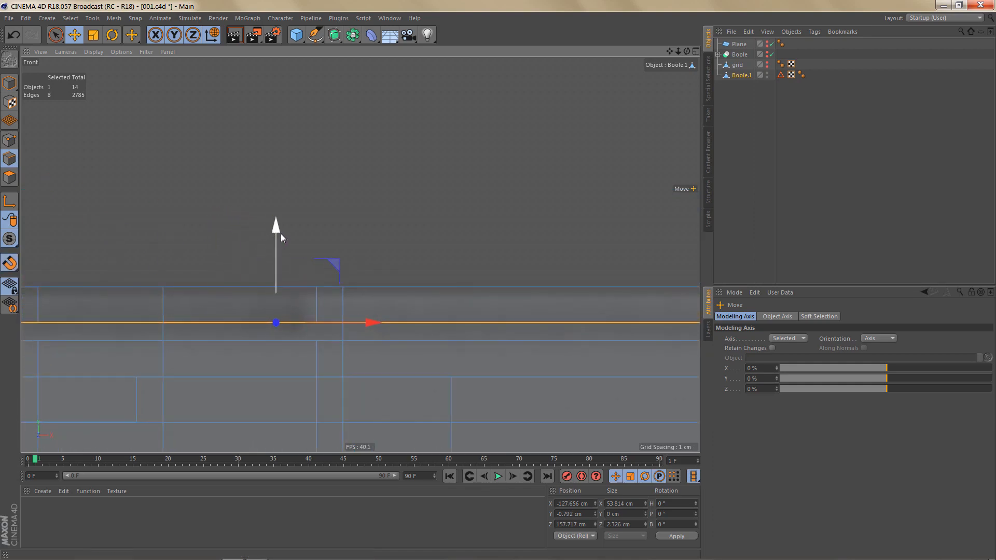
left_click_drag(281, 234, 274, 249)
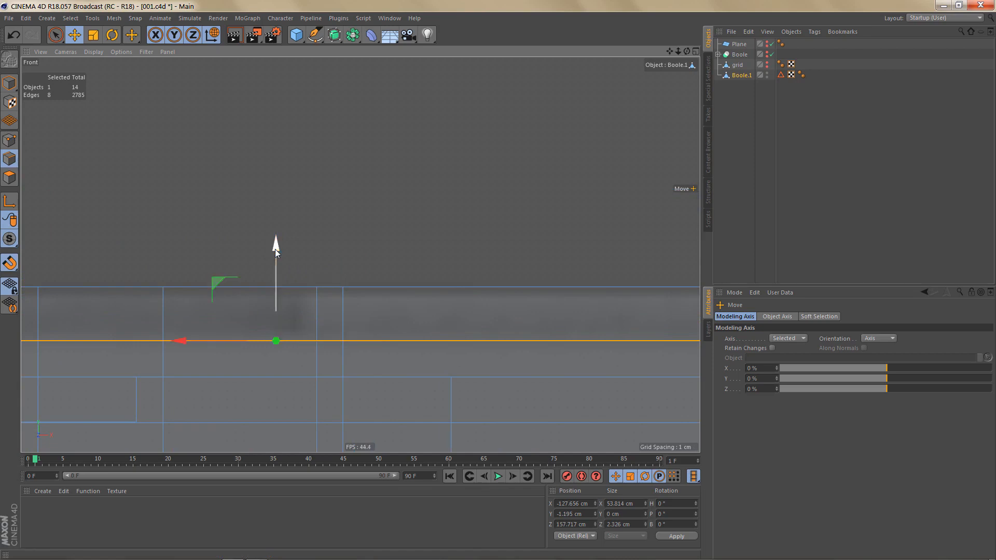
key("shift+s")
middle_click(282, 258)
middle_click(210, 195)
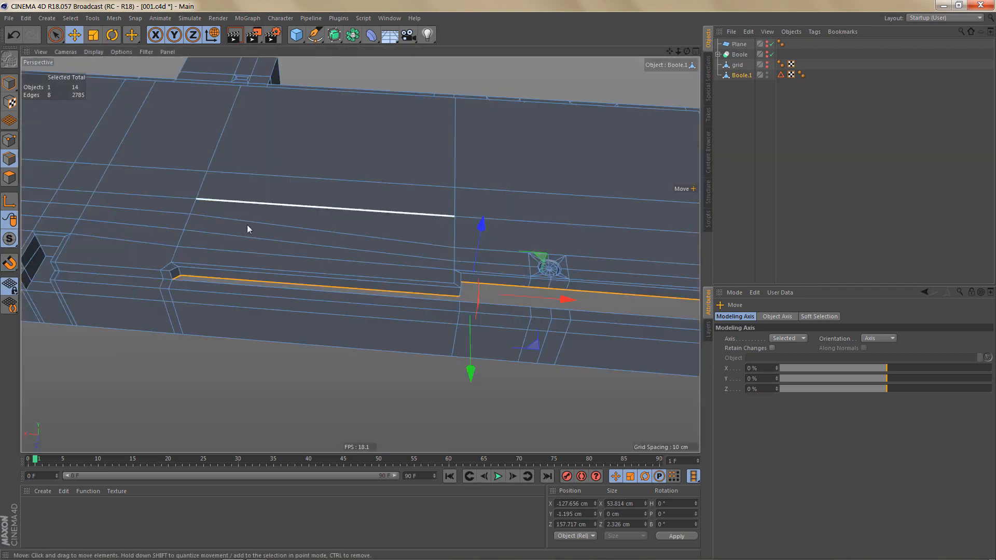
Bridge the long narrow gap between the extruded wall's bottom edge and the outer rim edge with the Polygon Pen.
right_click_drag(327, 280, 359, 275, "alt")
left_click_drag(292, 280, 288, 284, "alt")
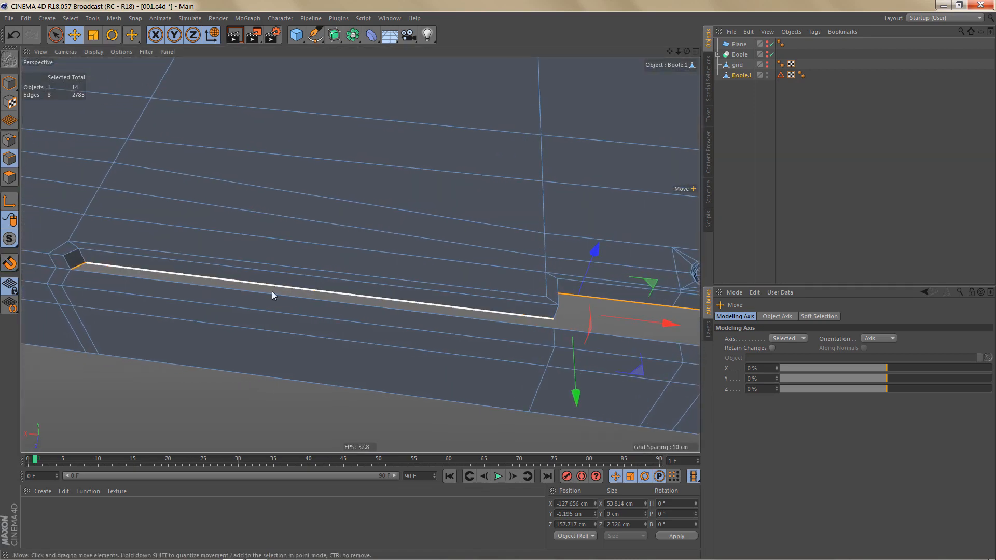
right_click_drag(275, 299, 293, 305, "alt")
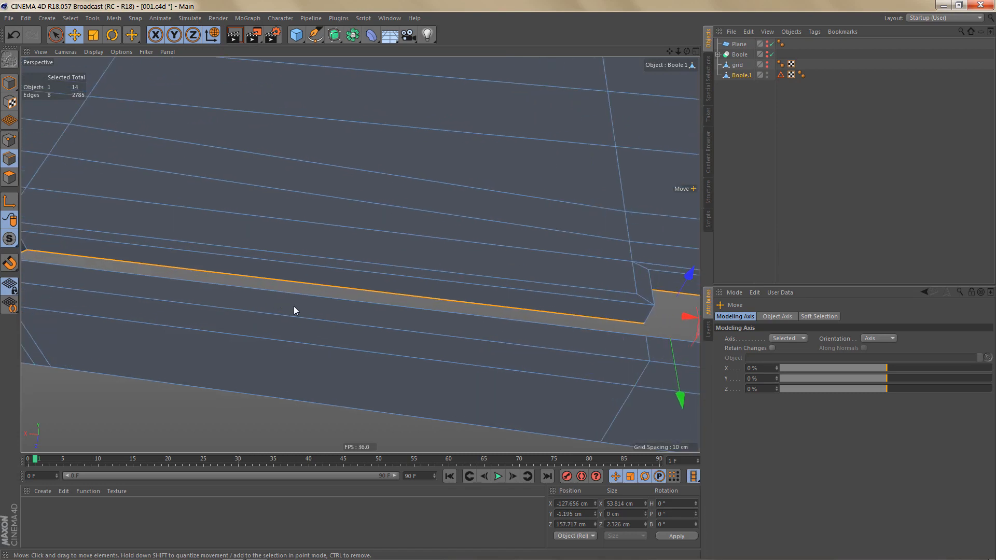
key("m")
key("e")
left_click_drag(288, 285, 287, 296, "ctrl")
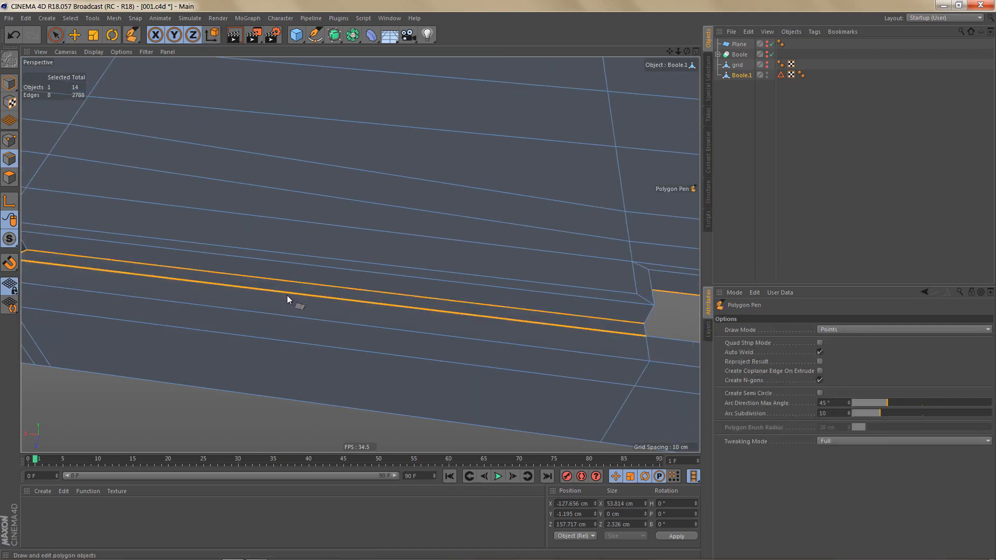
Bridge the two short edges below the screw hole across to the outer rim with Polygon Pen faces.
right_click_drag(257, 281, 314, 301, "alt")
middle_click_drag(317, 299, 233, 285, "alt")
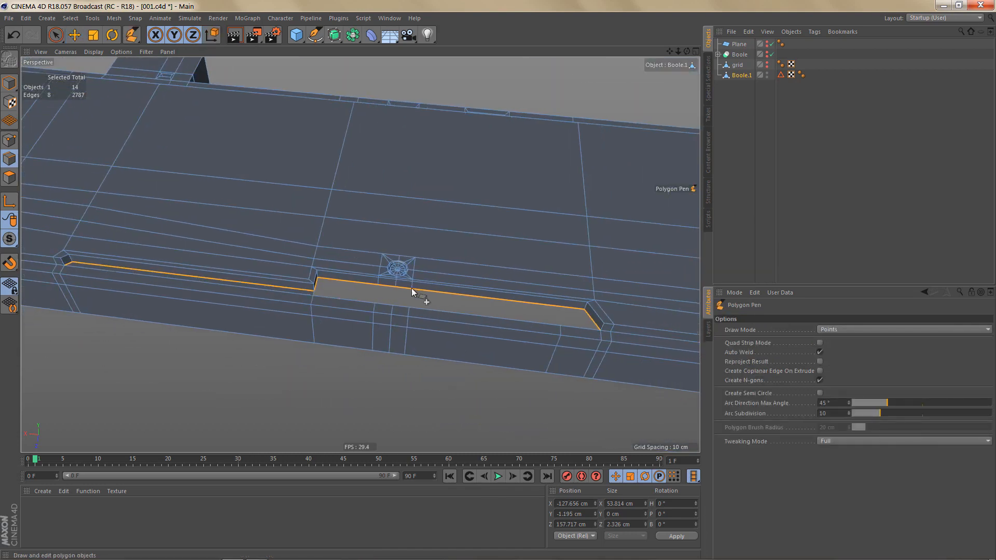
right_click_drag(412, 288, 459, 269, "alt")
left_click_drag(339, 317, 351, 305, "alt")
right_click_drag(351, 304, 378, 288, "alt")
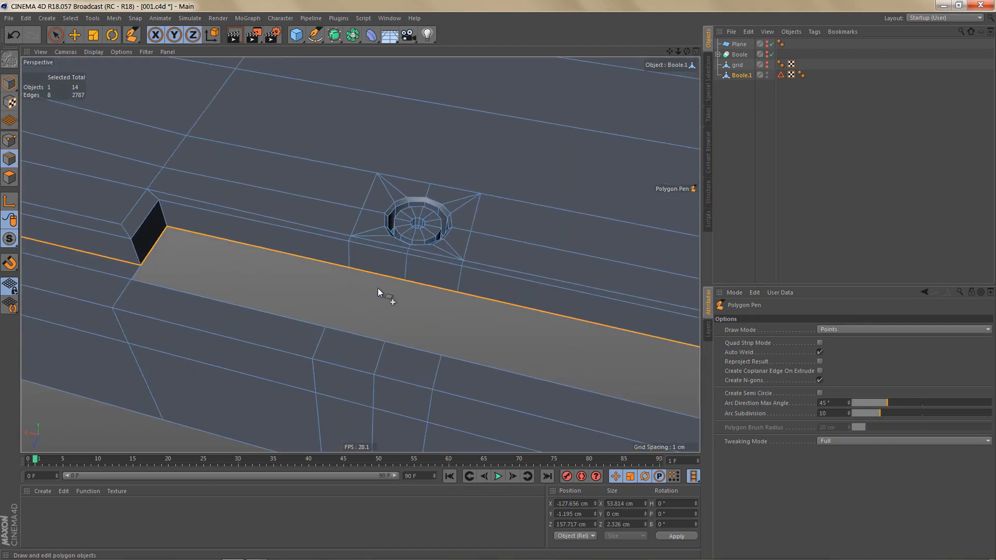
left_click_drag(375, 273, 353, 341)
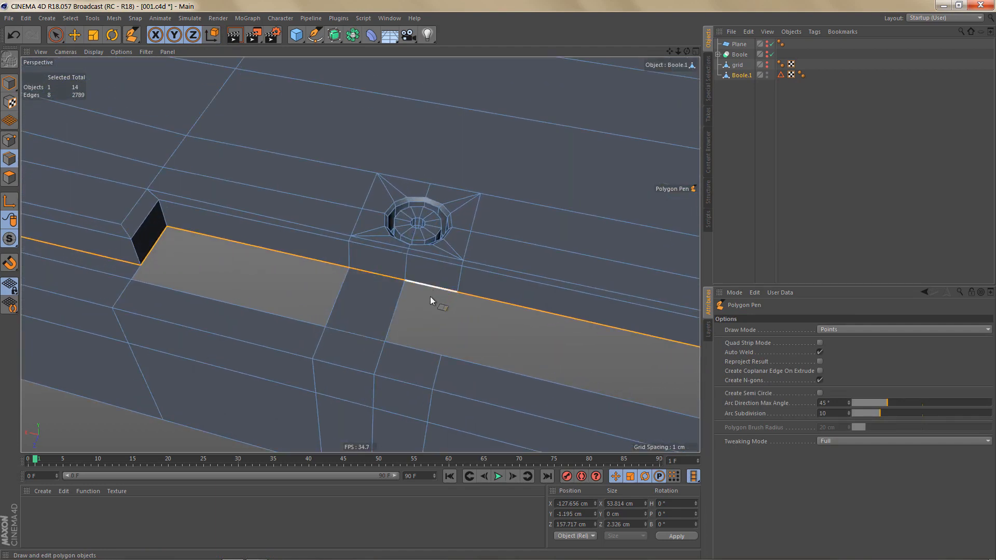
left_click_drag(430, 297, 417, 354)
Line-cut straight across the two new faces in the top view, level with the step's outer corner.
middle_click(509, 199)
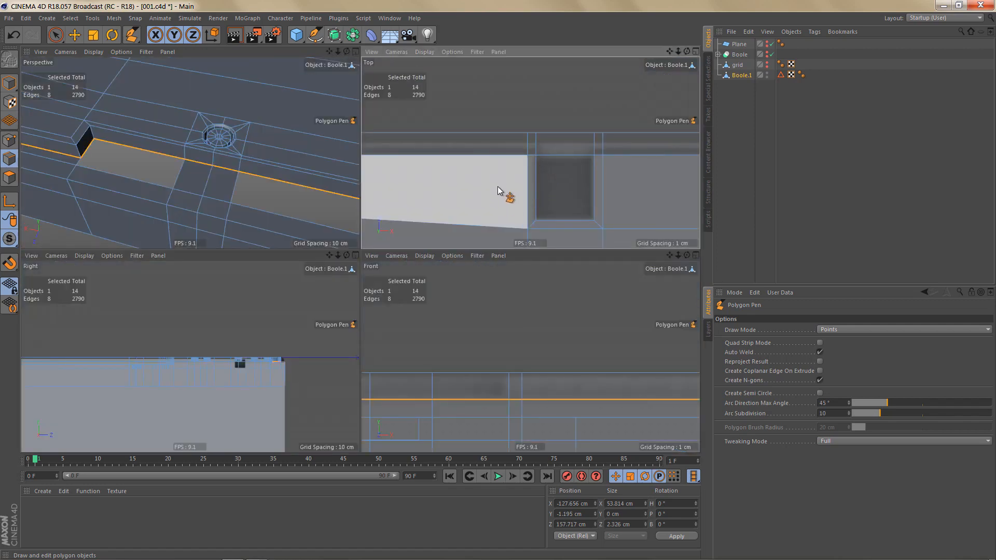
middle_click(497, 186)
scroll(487, 194, "down", 5)
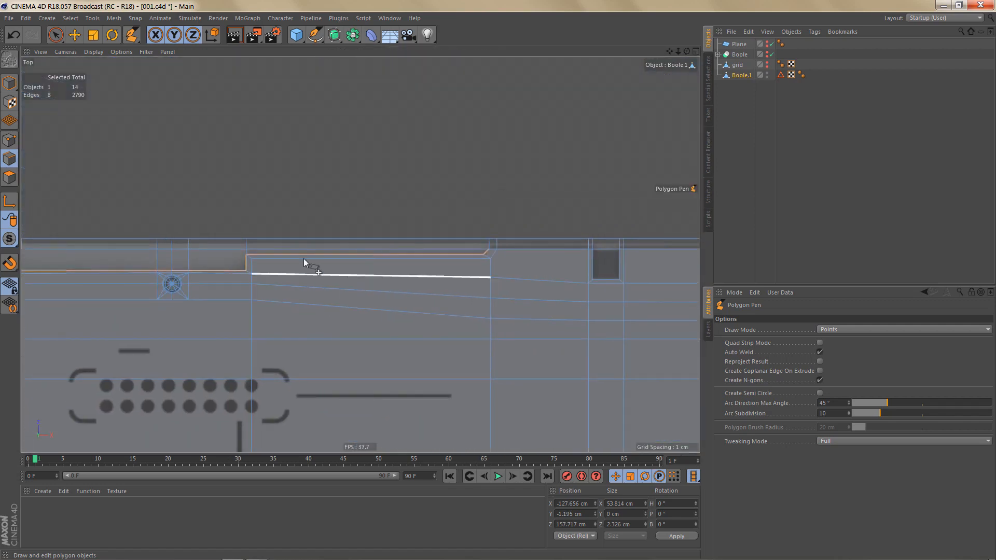
middle_click_drag(328, 268, 485, 287, "alt")
right_click_drag(360, 280, 435, 284, "alt")
middle_click_drag(452, 281, 502, 284, "alt")
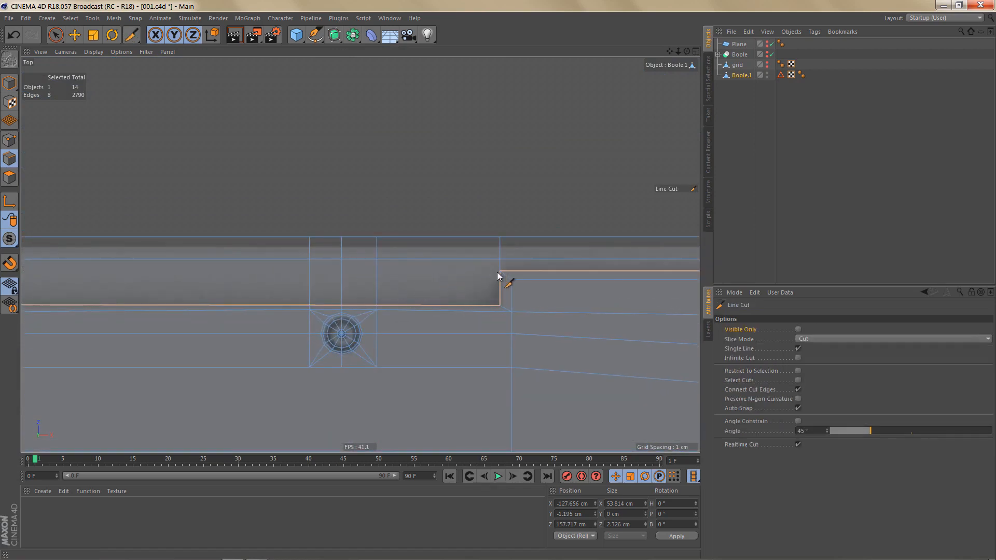
left_click_drag(497, 271, 280, 272)
middle_click(343, 270)
middle_click(291, 162)
scroll(312, 268, "up", 1)
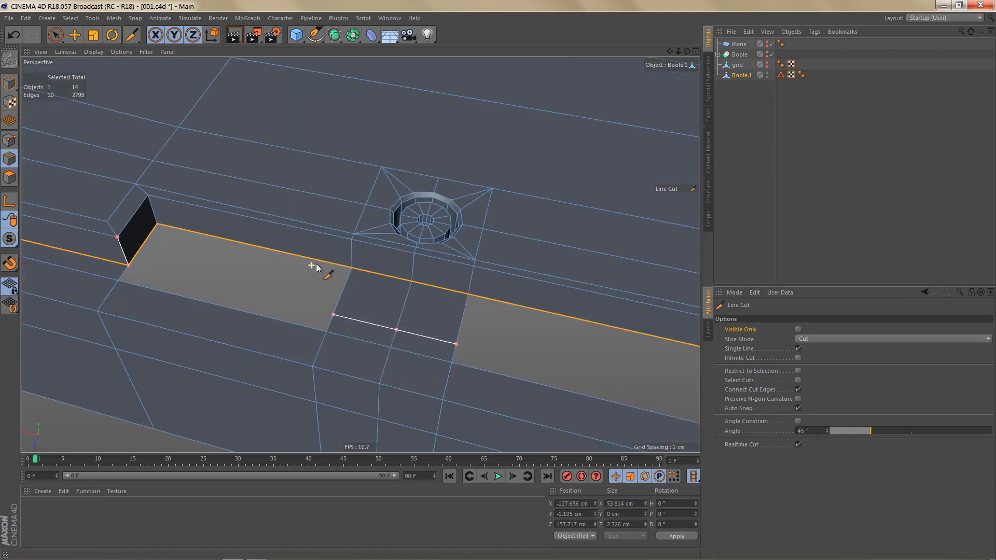
Fill the ledge gap between the step's side wall and the screw hole faces with Polygon Pen faces.
key("m")
key("e")
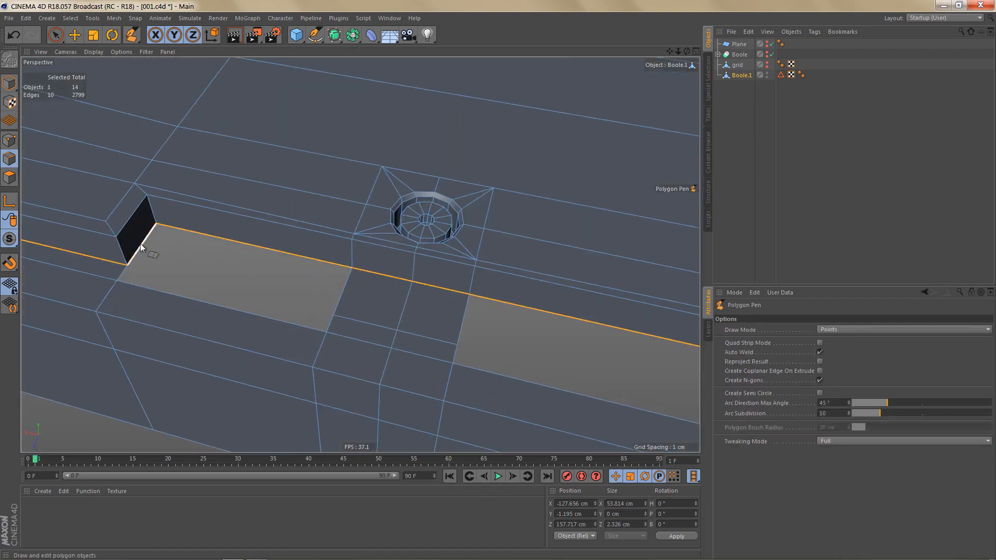
left_click_drag(140, 244, 328, 294, "ctrl")
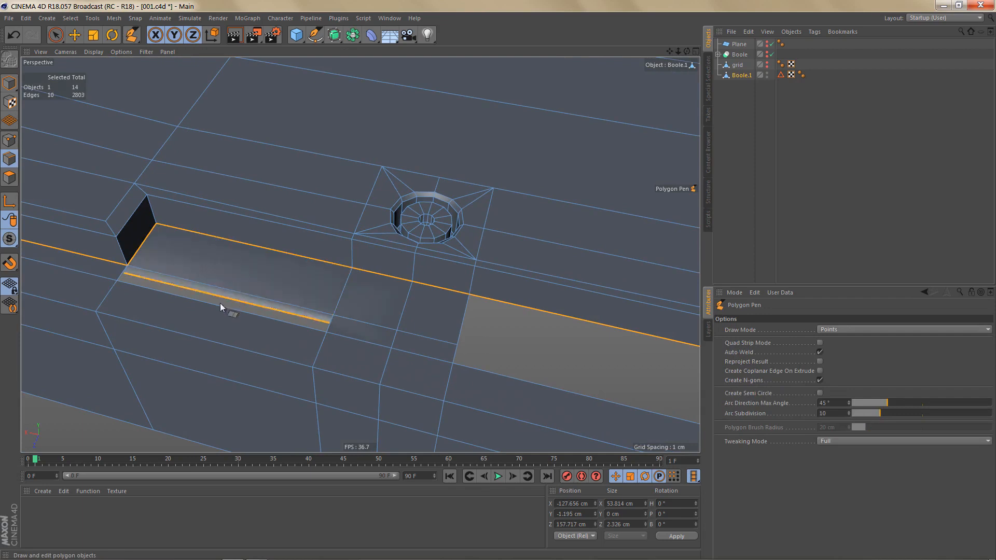
Fill the remaining ledge gap beyond the screw hole with a long face and a triangular face at the angled corner.
scroll(145, 327, "down", 4)
scroll(145, 328, "up", 1)
middle_click_drag(199, 304, 130, 283, "alt")
scroll(357, 345, "up", 3)
middle_click_drag(443, 372, 411, 331, "alt")
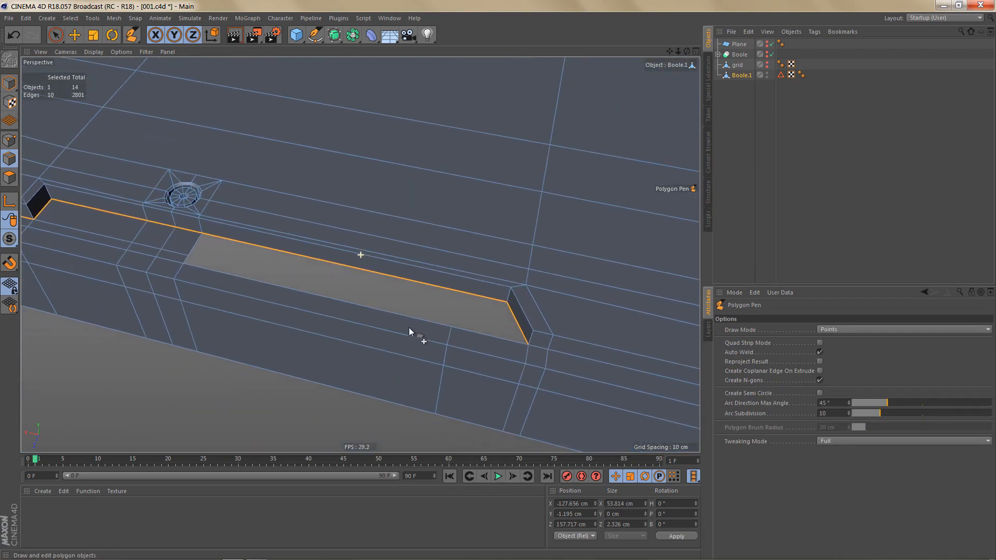
scroll(415, 376, "up", 1)
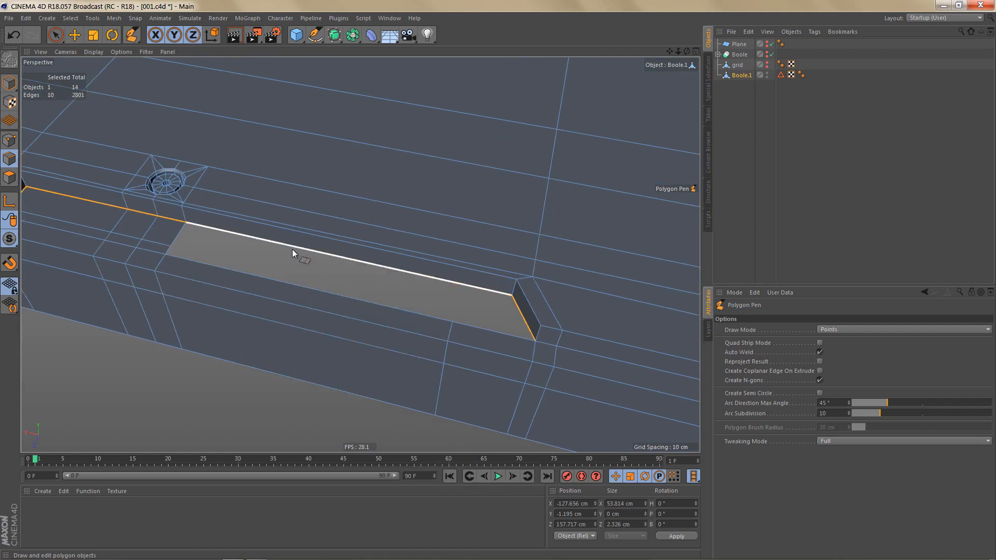
left_click_drag(287, 259, 282, 285, "ctrl")
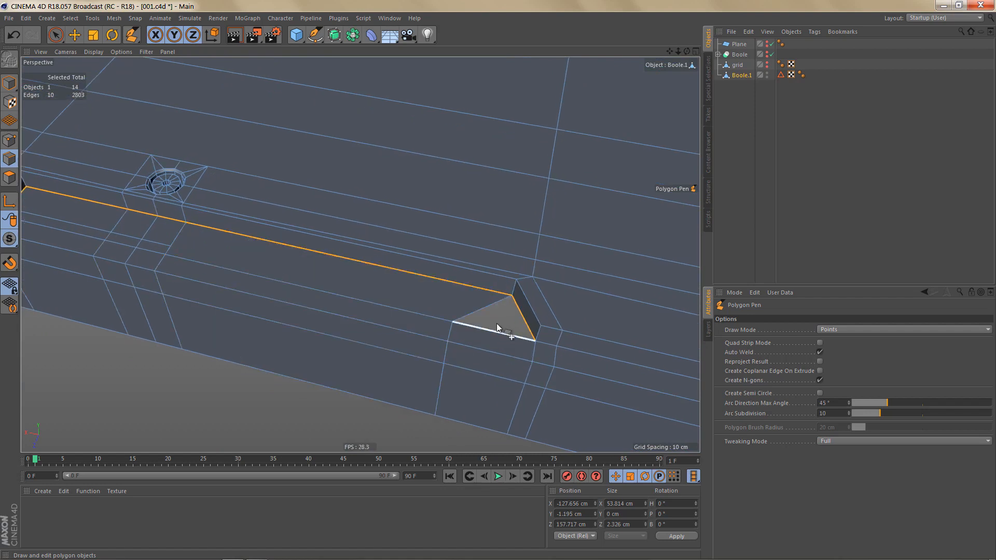
left_click_drag(487, 301, 493, 328, "ctrl")
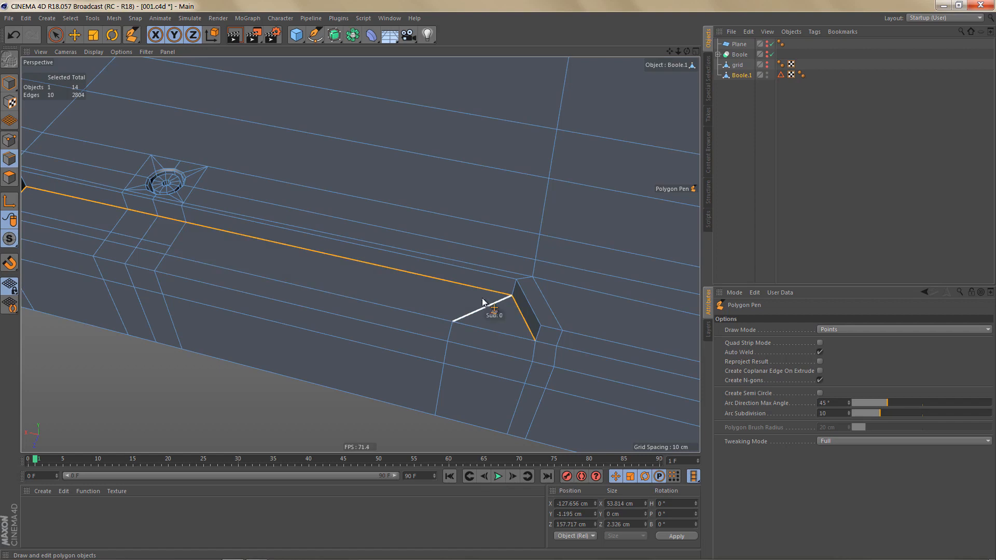
Continue the line cut in the top view from the screw hole faces across the long face to the angled corner's diagonal edge.
key("F2")
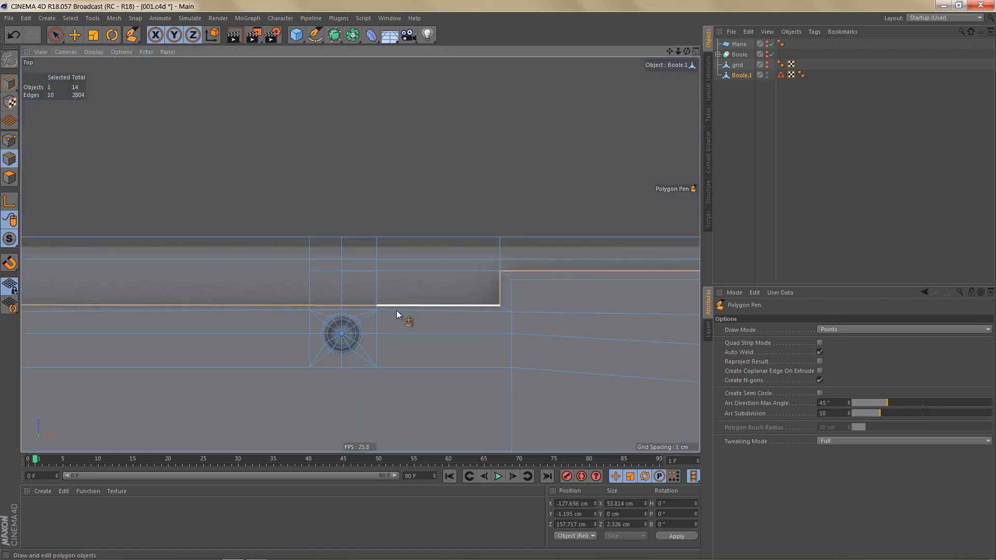
middle_click_drag(323, 294, 499, 300, "alt")
right_click_drag(433, 296, 440, 296, "alt")
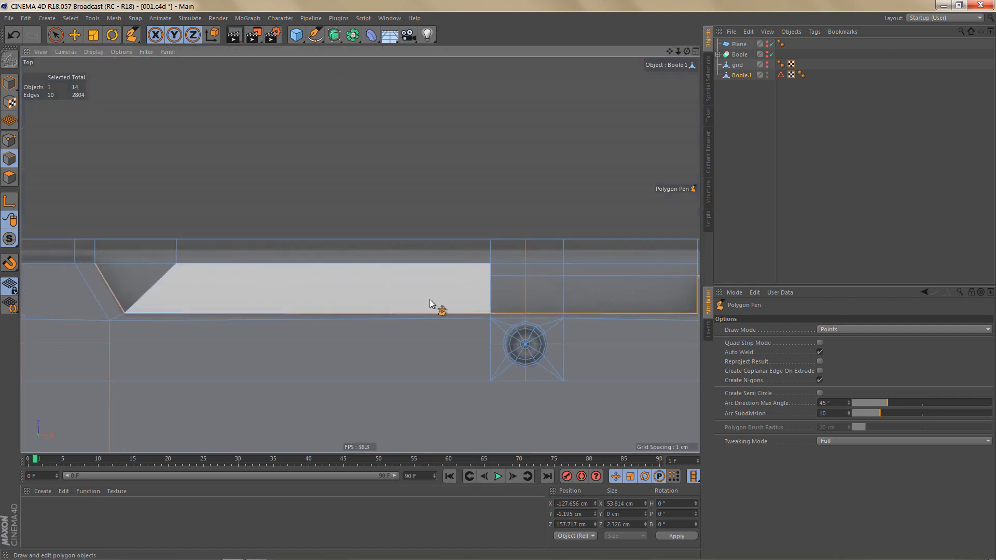
key("k")
key("k")
left_click_drag(490, 277, 154, 280)
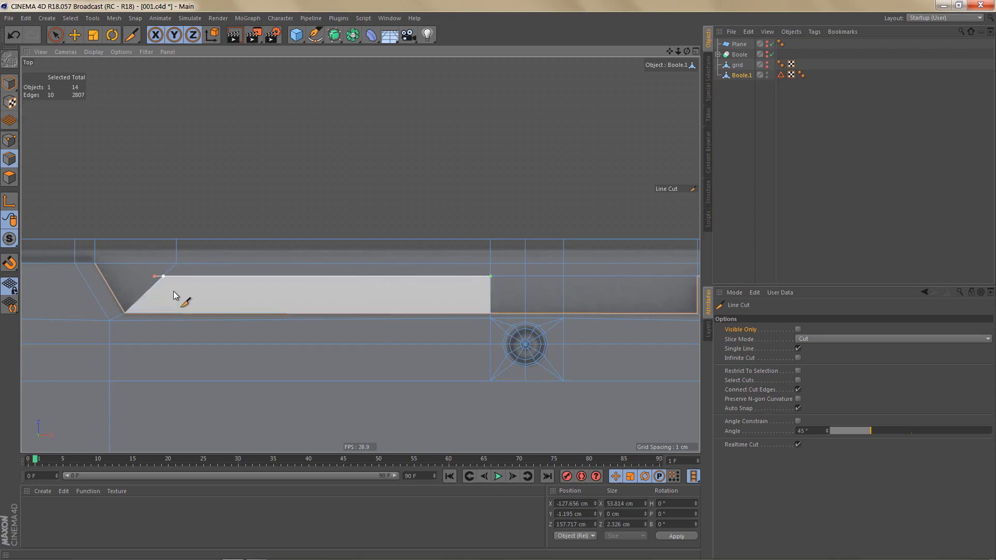
Move the cut point on the diagonal edge in point mode to about X -150.84 cm, in line with the rim's vertical edge.
key("0")
key("Return")
key("Return")
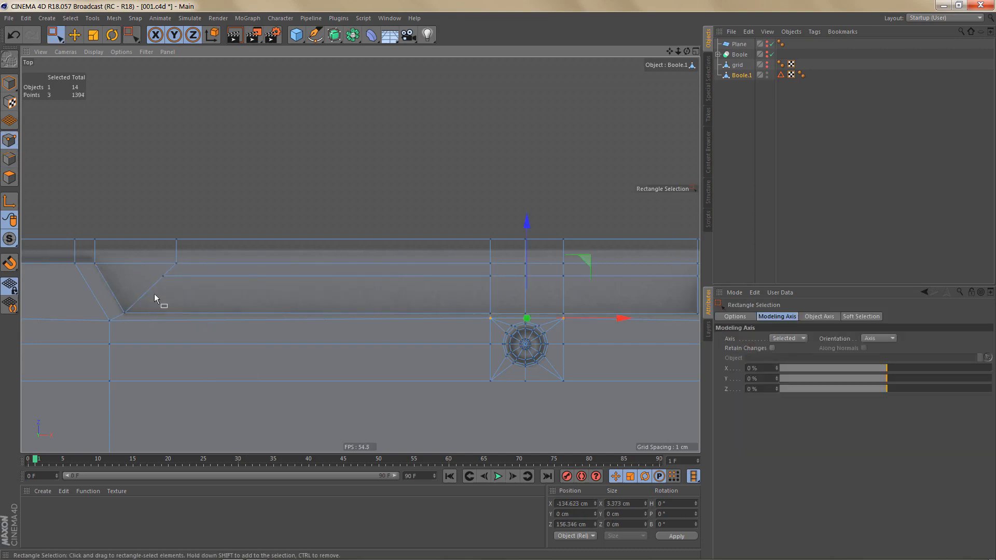
left_click_drag(151, 272, 183, 291)
left_click_drag(251, 278, 263, 282)
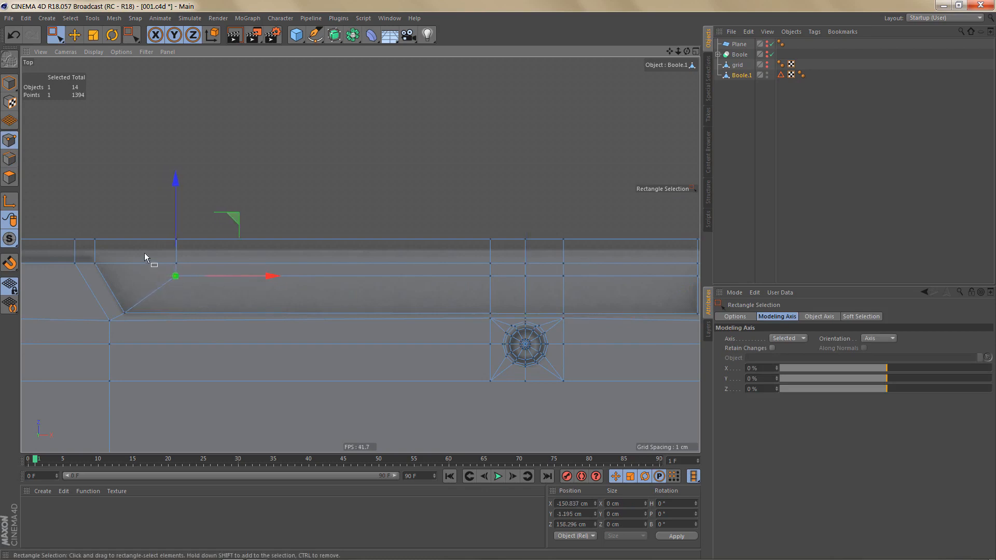
Select the column of points above and including the moved point, scale it to 0% along X, and deselect it.
left_click_drag(200, 291, 201, 290)
key("t")
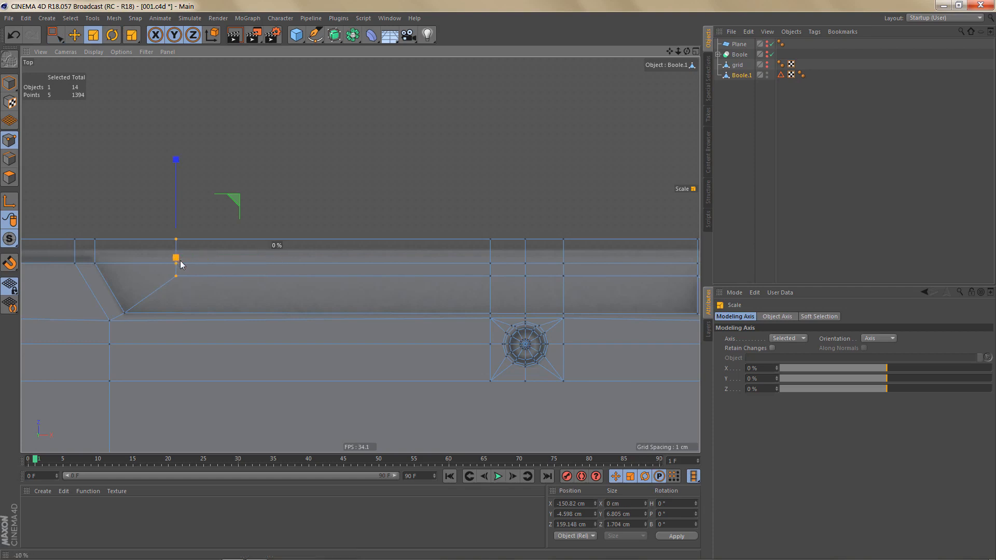
left_click(206, 269)
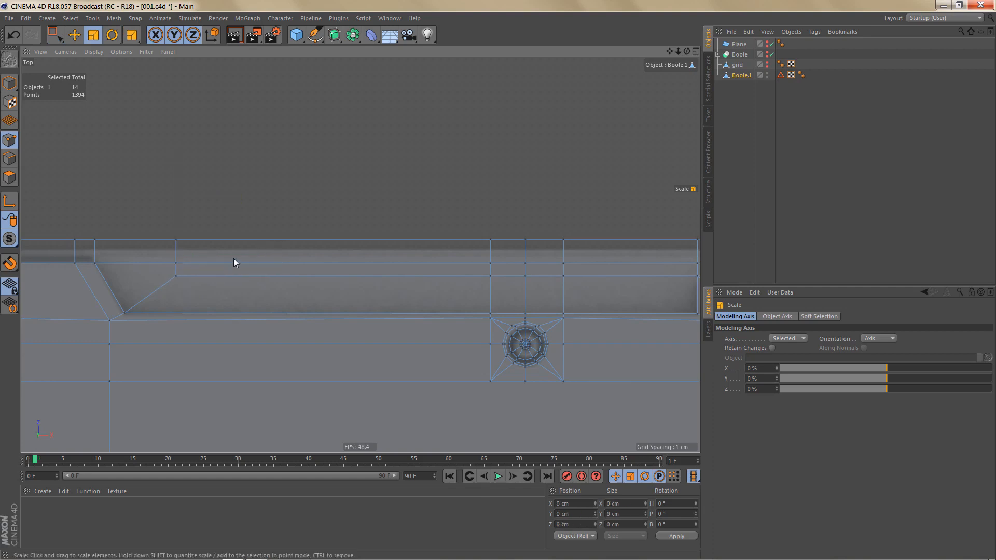
Optimize the Boole.1 mesh to merge duplicate points.
key("u")
key("o")
middle_click(389, 297)
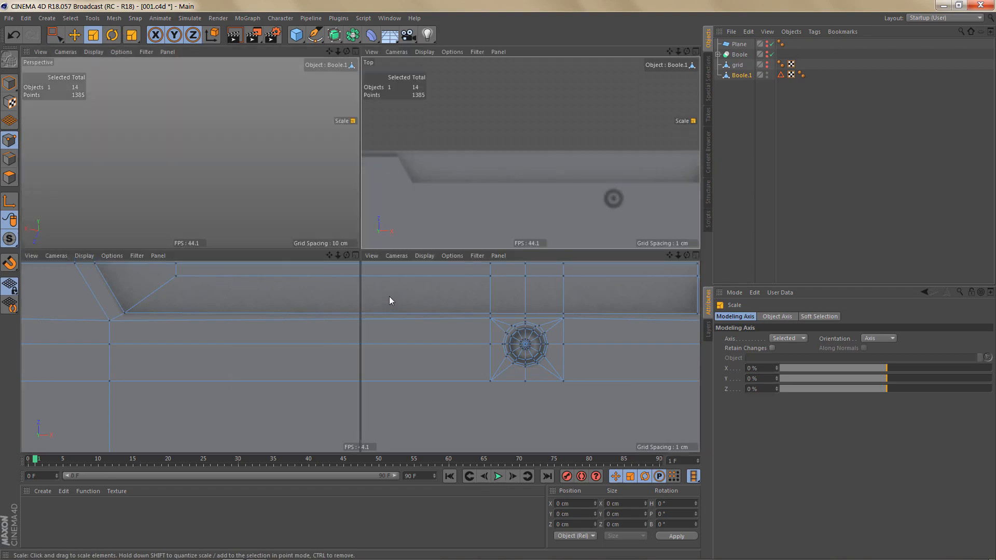
middle_click(263, 192)
middle_click_drag(287, 241, 386, 255, "alt")
right_click_drag(378, 254, 376, 273, "alt")
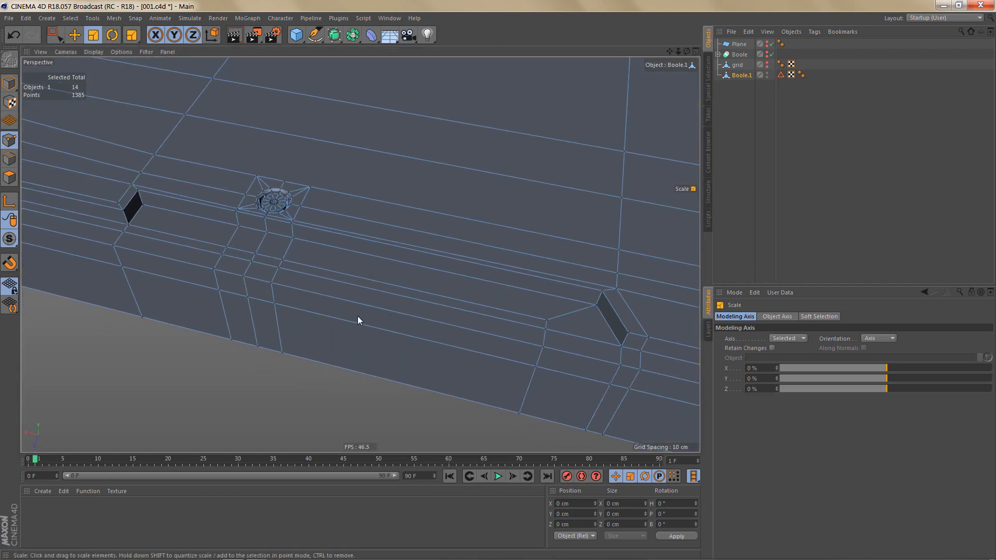
Render a preview of the plate in the perspective view and inspect the rebuilt rim and the corner's screw hole mesh.
key("0")
right_click_drag(282, 292, 287, 245, "alt")
left_click_drag(272, 244, 303, 266)
mouse_move(337, 268)
right_mouse_down("alt")
mouse_move(293, 289)
mouse_move(393, 282)
mouse_move(319, 269)
right_mouse_up("alt")
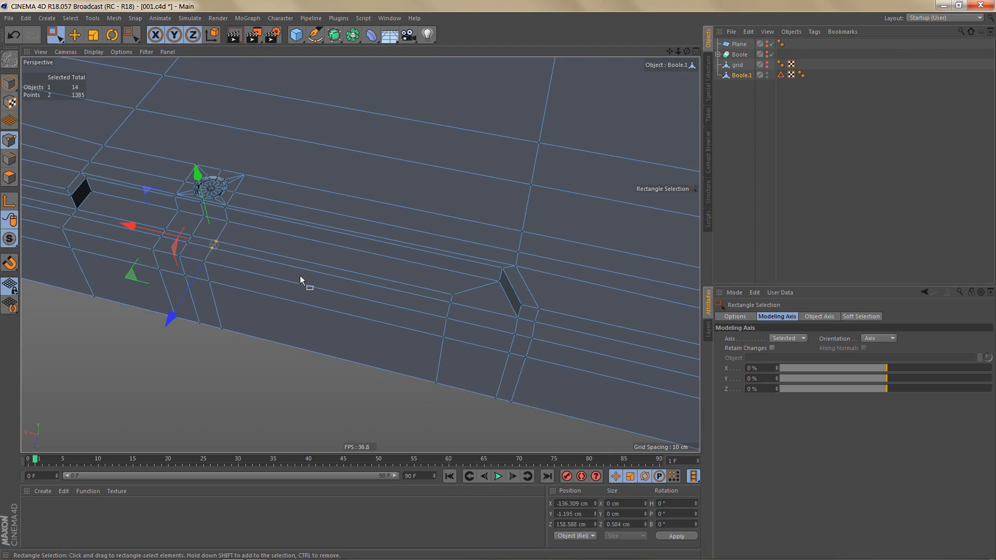
left_click_drag(300, 275, 260, 284, "alt")
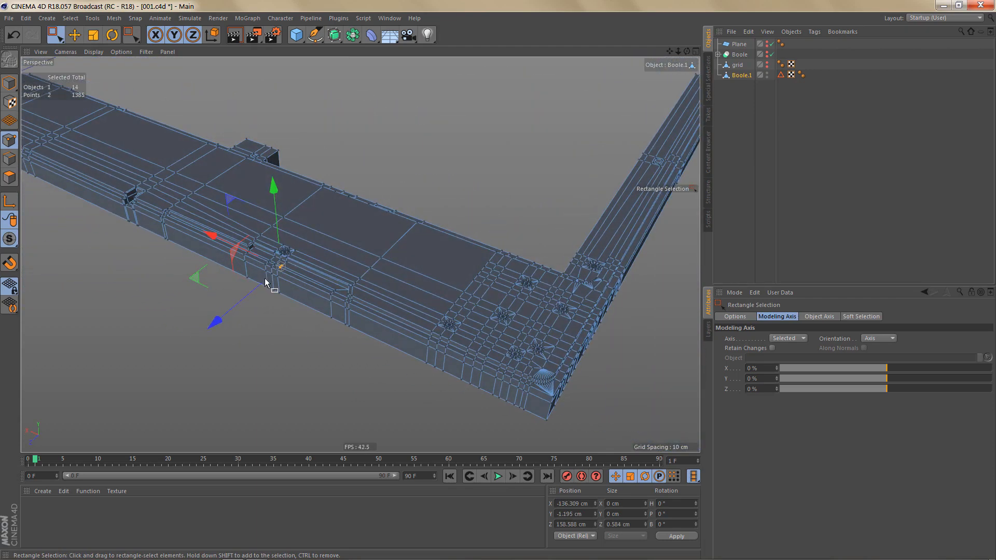
key("ctrl+r")
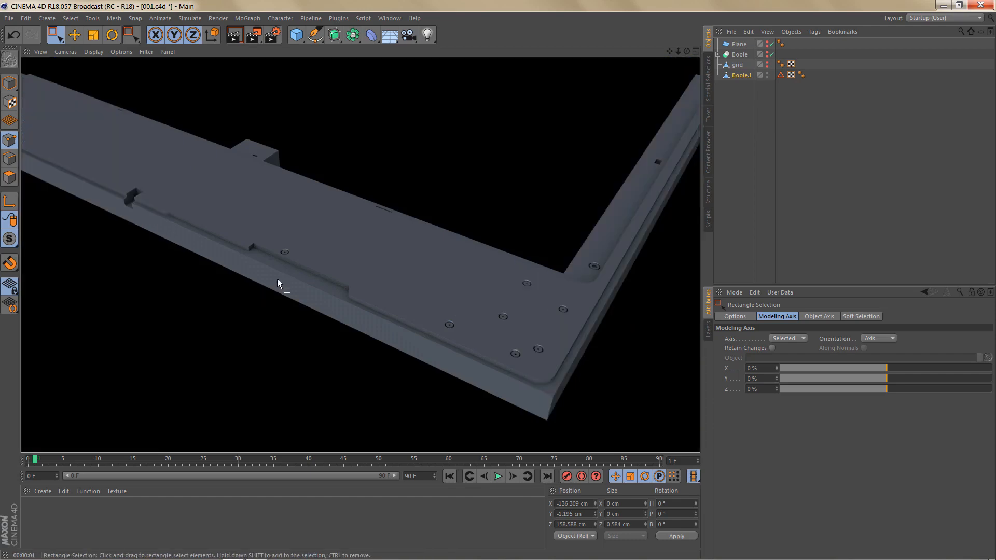
right_click_drag(312, 267, 289, 263, "alt")
middle_click_drag(359, 255, 264, 254, "alt")
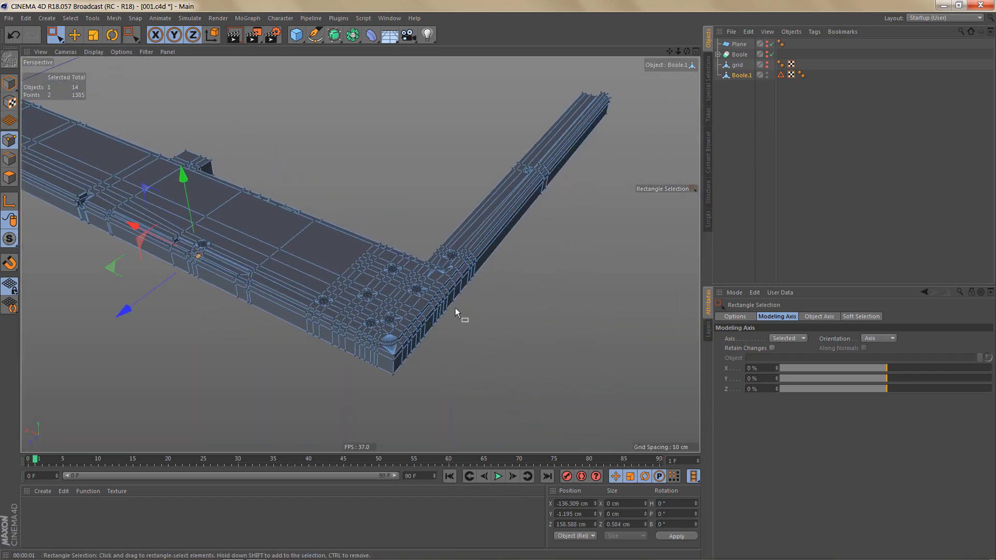
right_click_drag(431, 300, 475, 275, "alt")
left_click_drag(475, 277, 443, 337, "alt")
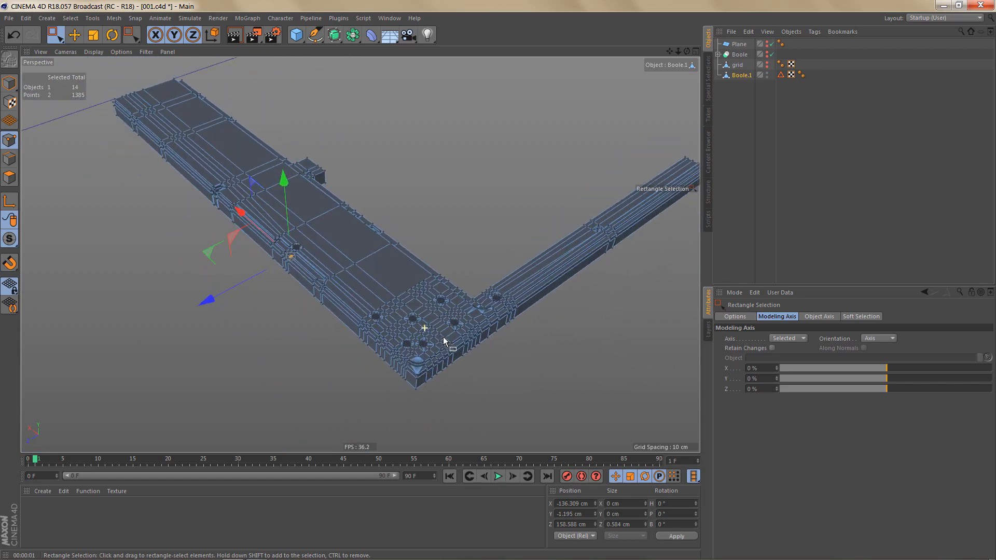
right_click_drag(438, 357, 537, 339, "alt")
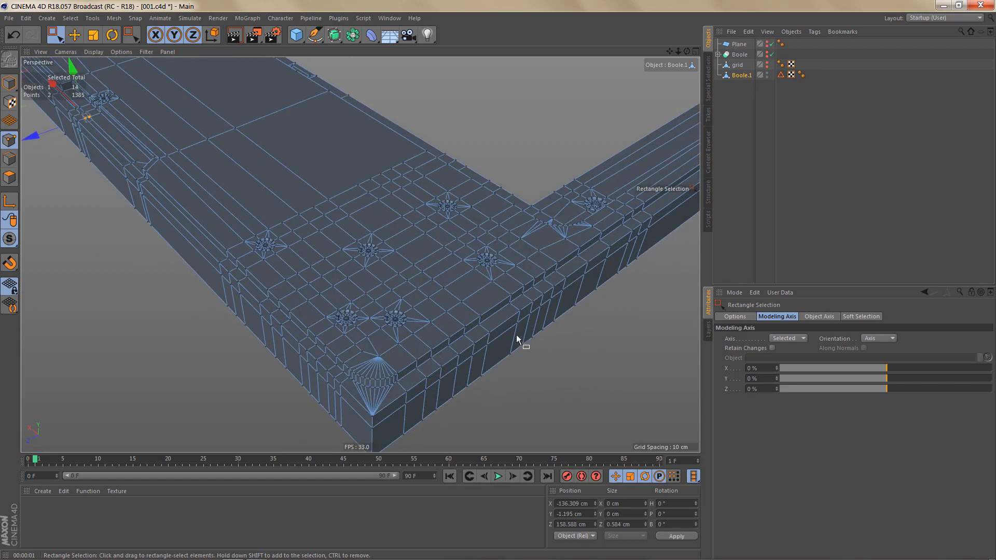
Select the row of points through the blueprint's dark slot near the corner in the top view and delete them.
middle_click(514, 335)
middle_click(455, 207)
right_click_drag(460, 225, 349, 272, "alt")
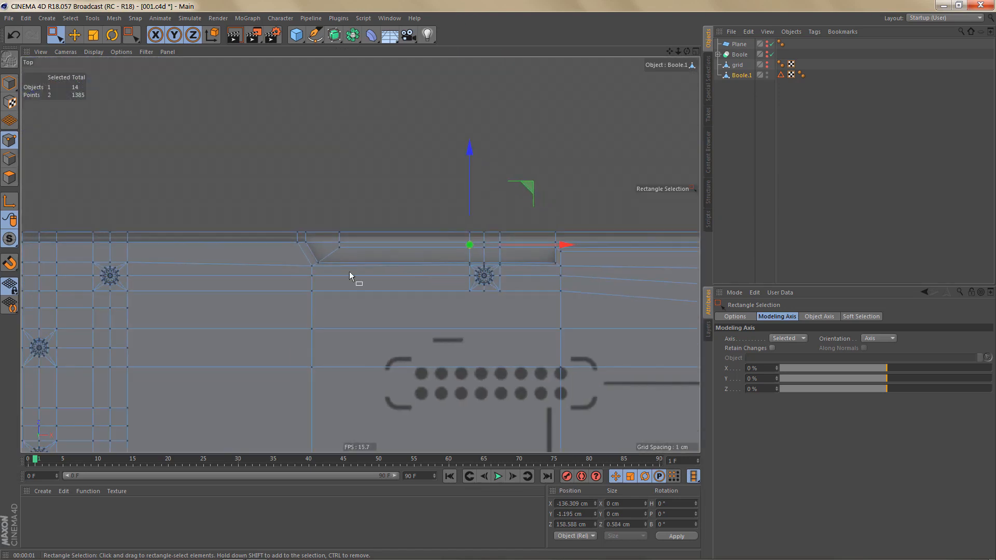
middle_click_drag(358, 283, 656, 265, "alt")
middle_click_drag(334, 332, 402, 323, "alt")
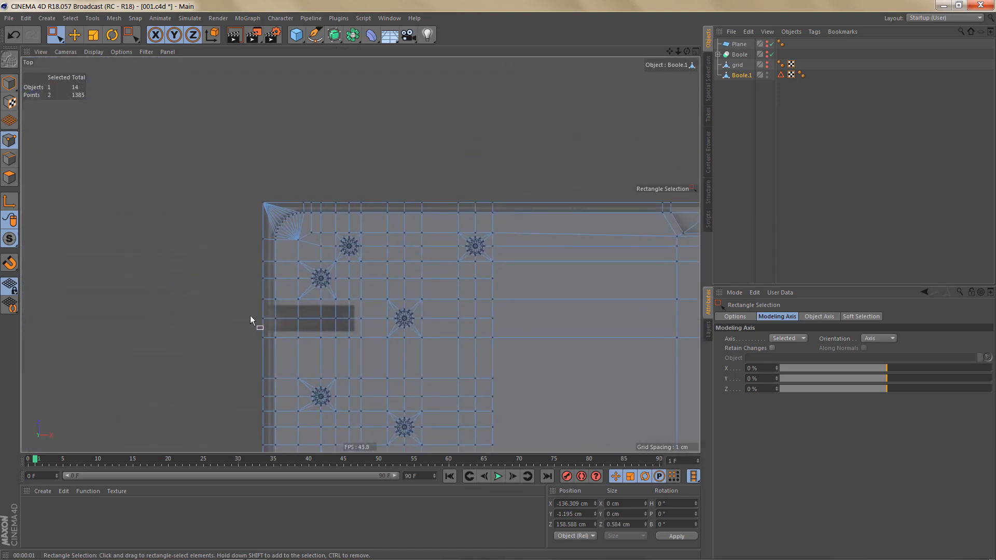
left_click_drag(250, 320, 352, 324)
scroll(313, 319, "up", 5)
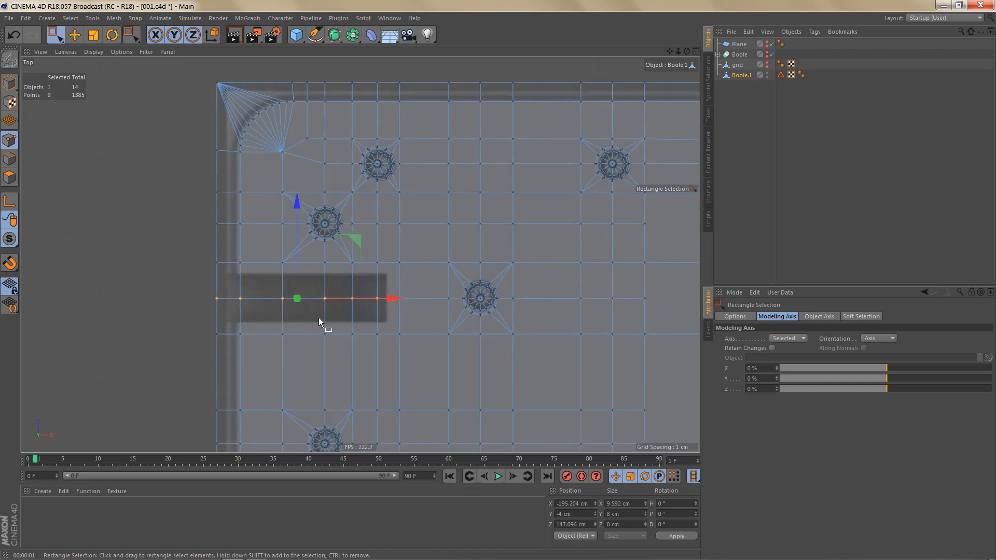
key("Delete")
Dissolve the leftover edge between the screw hole and the inner end of the slot opening in edge mode.
middle_click(307, 325)
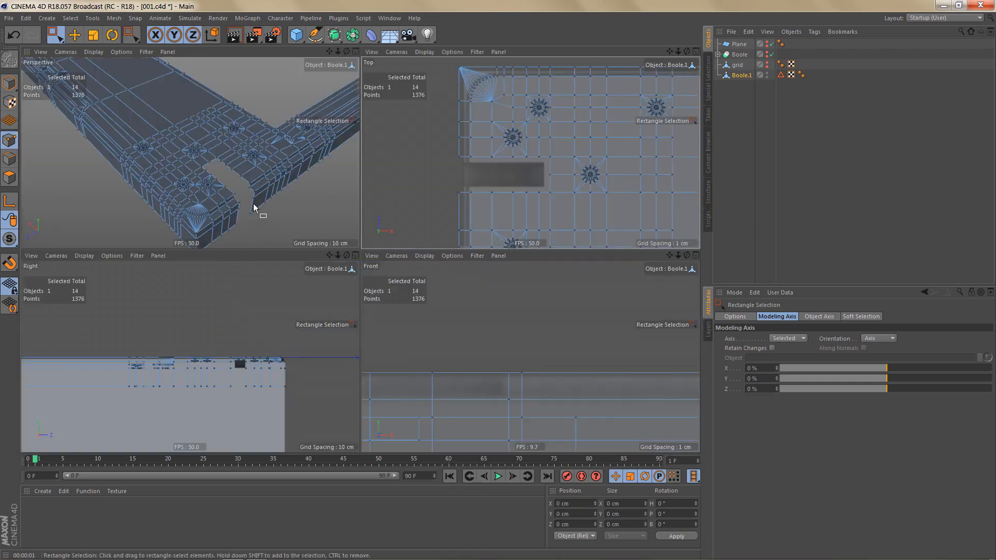
middle_click(251, 207)
right_click_drag(455, 296, 458, 294, "alt")
left_click_drag(449, 284, 406, 286, "alt")
right_click_drag(427, 260, 457, 262, "alt")
key("Return")
key("e")
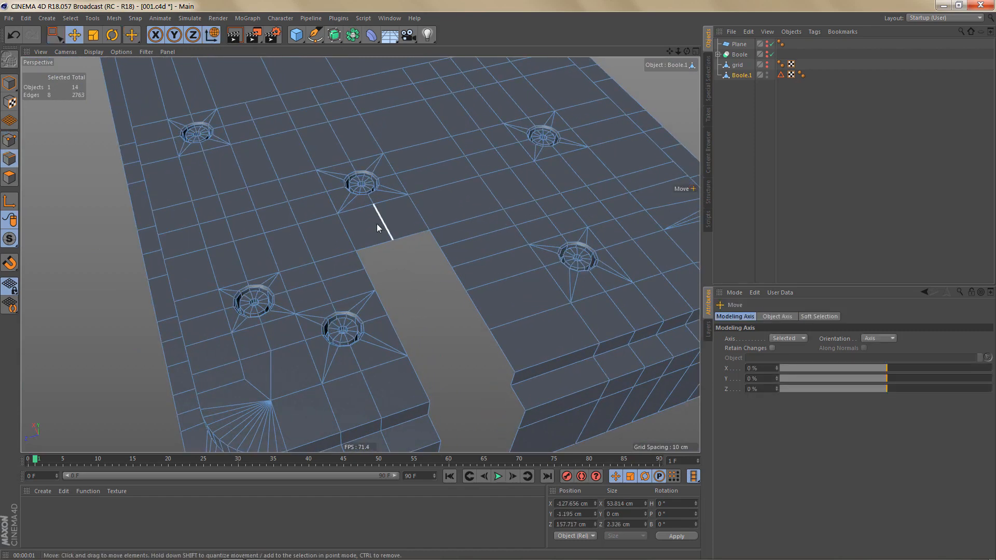
left_click(380, 225)
key("ctrl+Delete")
Extrude the slot opening's inner end edge straight down to about Y -1.58 cm.
left_click(393, 239)
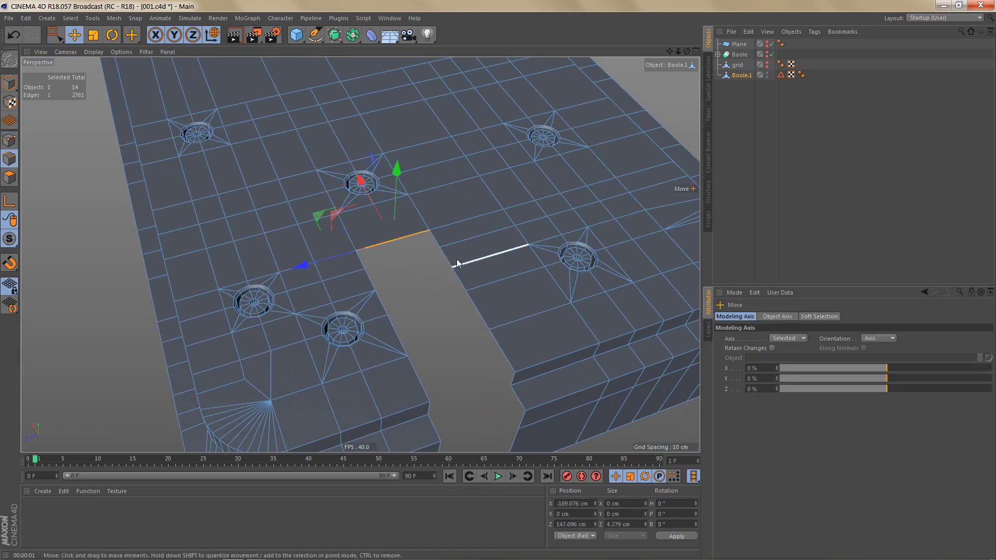
left_click_drag(456, 259, 401, 175, "alt")
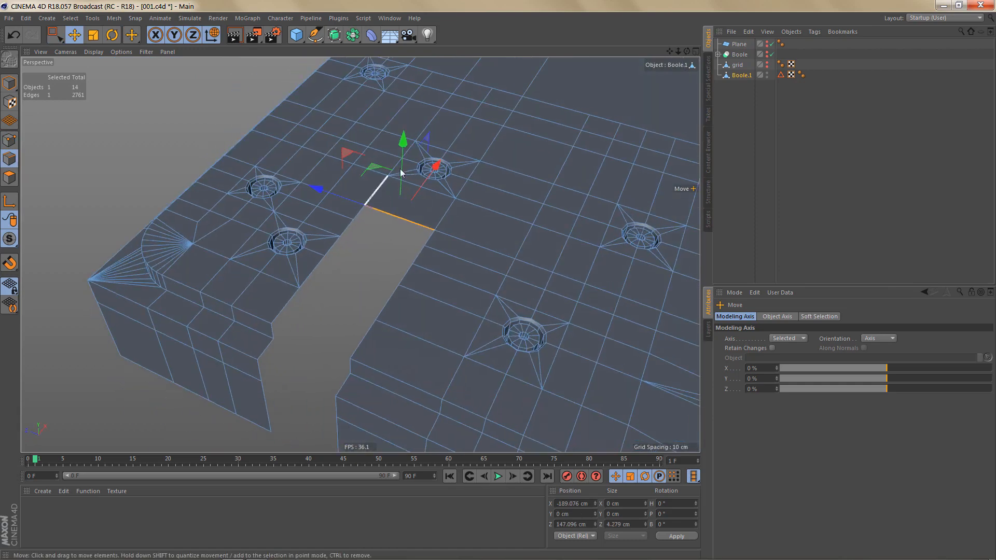
left_click_drag(409, 139, 408, 164, "ctrl")
left_click_drag(387, 372, 392, 292, "alt")
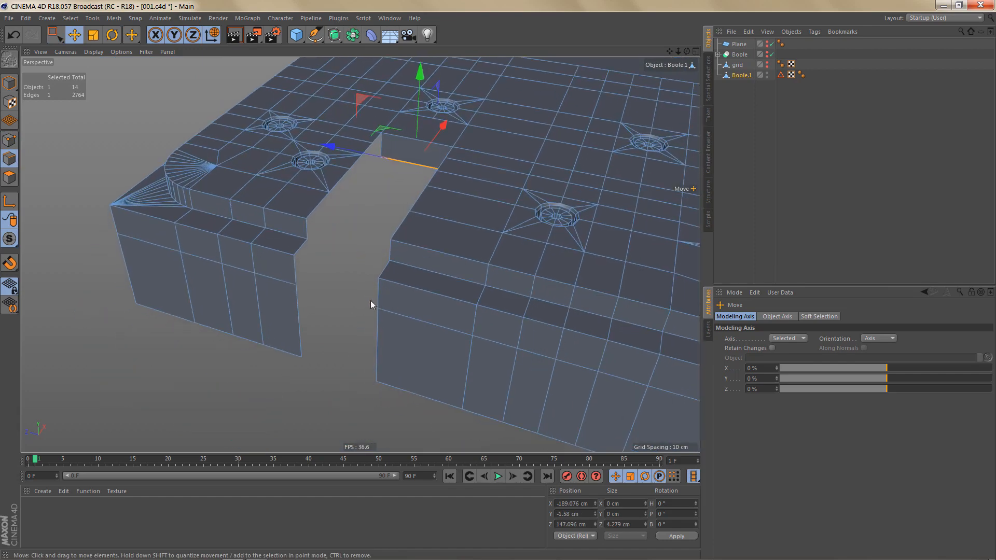
Bridge the lower part of the gap in the plate's outer wall with the Polygon Pen.
key("m")
key("e")
left_click_drag(299, 329, 372, 352, "ctrl")
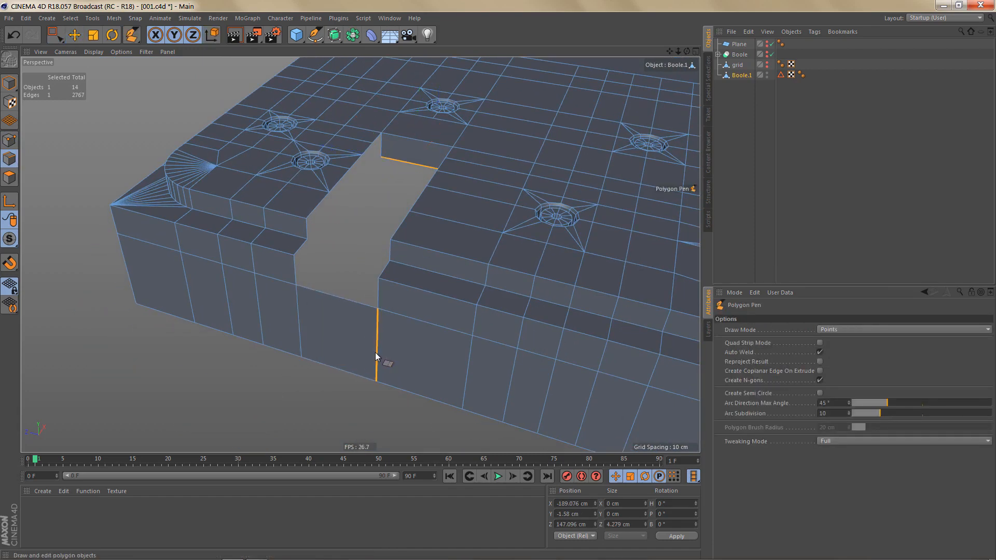
middle_click_drag(416, 285, 416, 343, "alt")
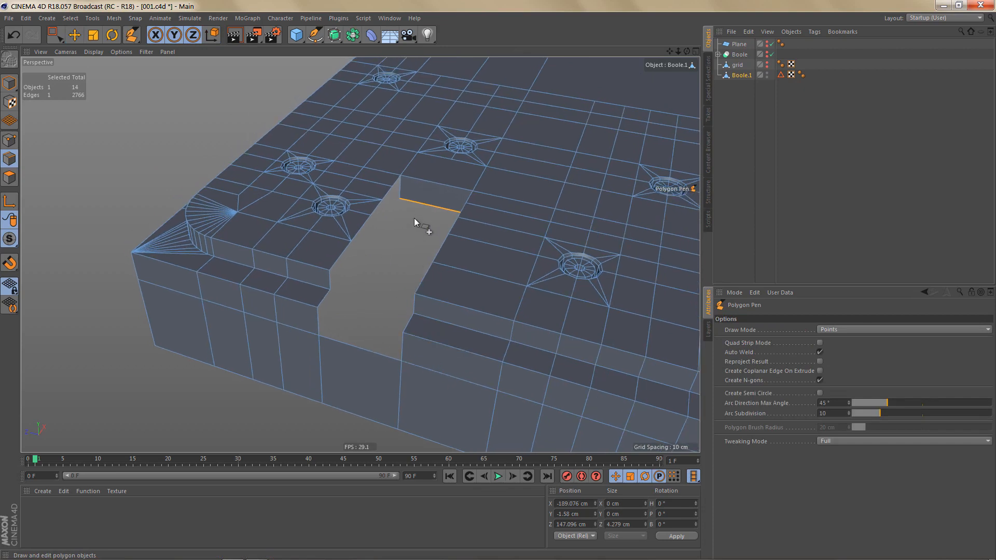
Lower the end wall's bottom edge in the right view to about Y -3.017 cm, level with the mesh line below the slot.
key("e")
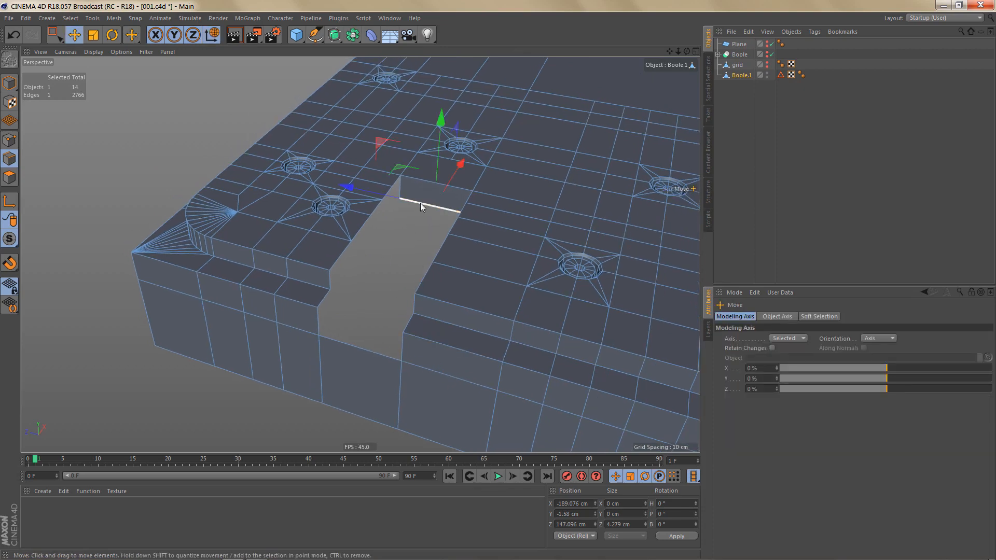
middle_click(453, 188)
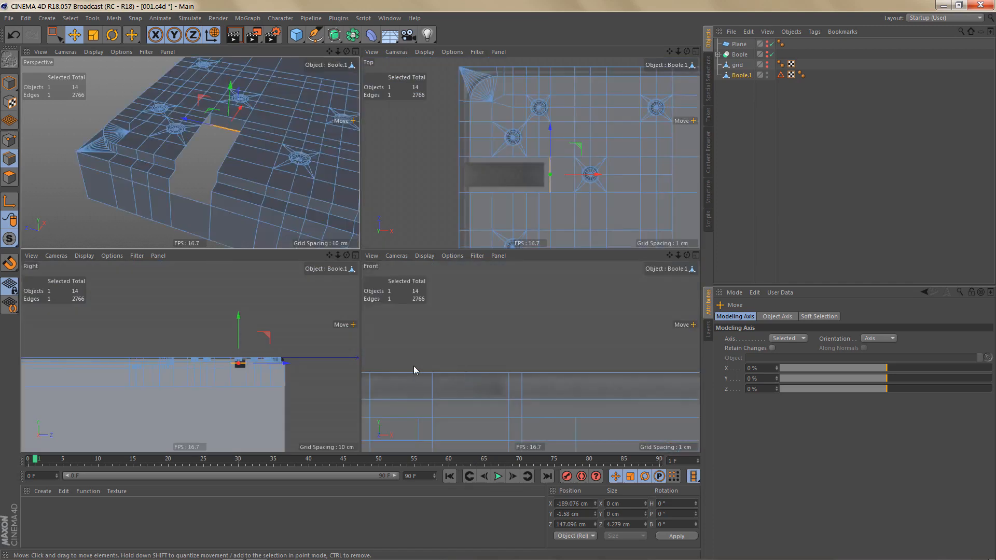
middle_click(301, 393)
scroll(493, 278, "up", 5)
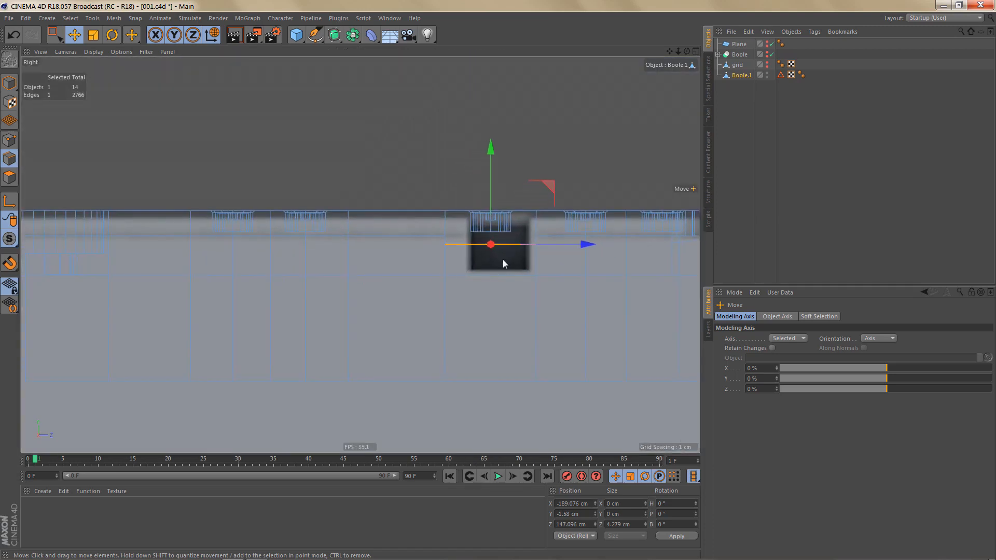
left_click_drag(491, 150, 491, 179)
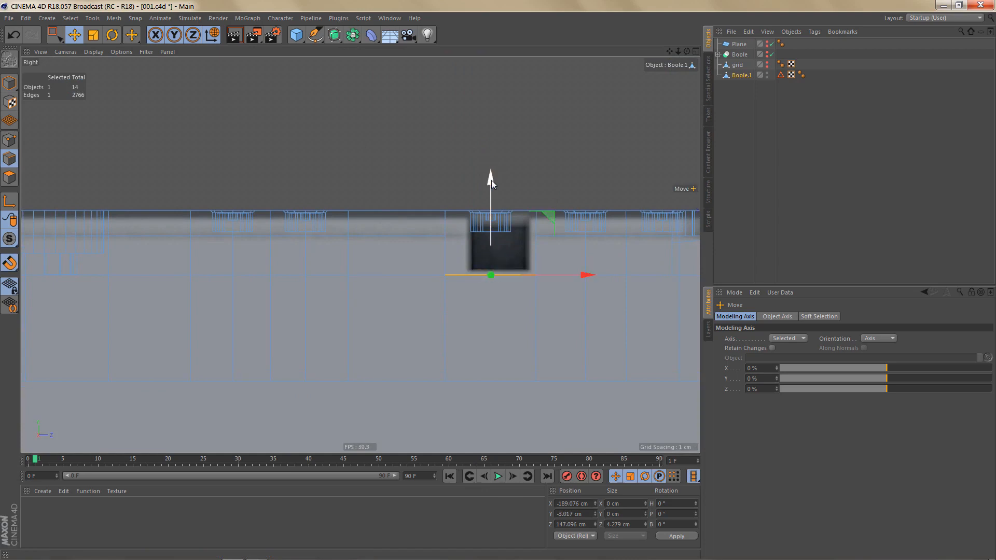
Set the right viewport's background image transparency to 68%.
key("shift+v")
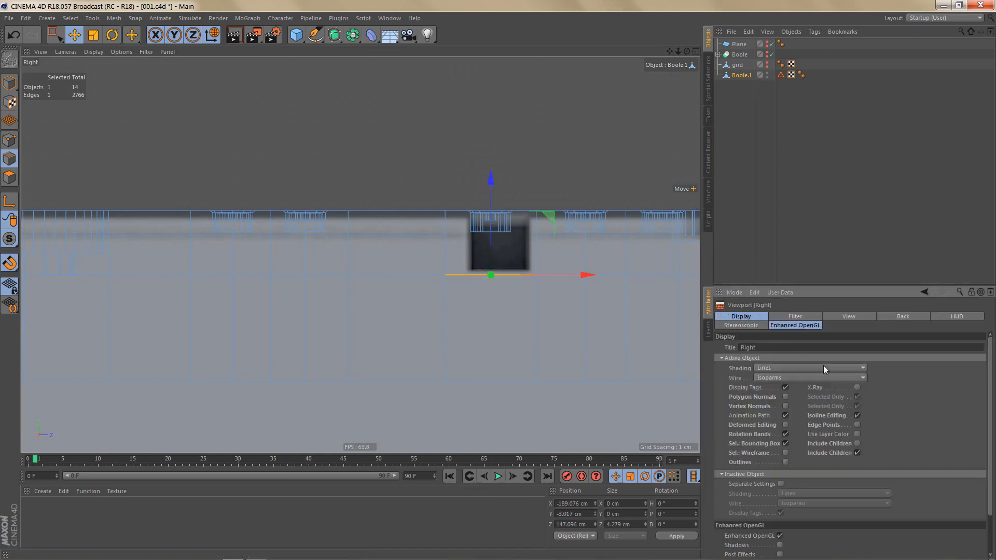
left_click(900, 317)
left_click(931, 418)
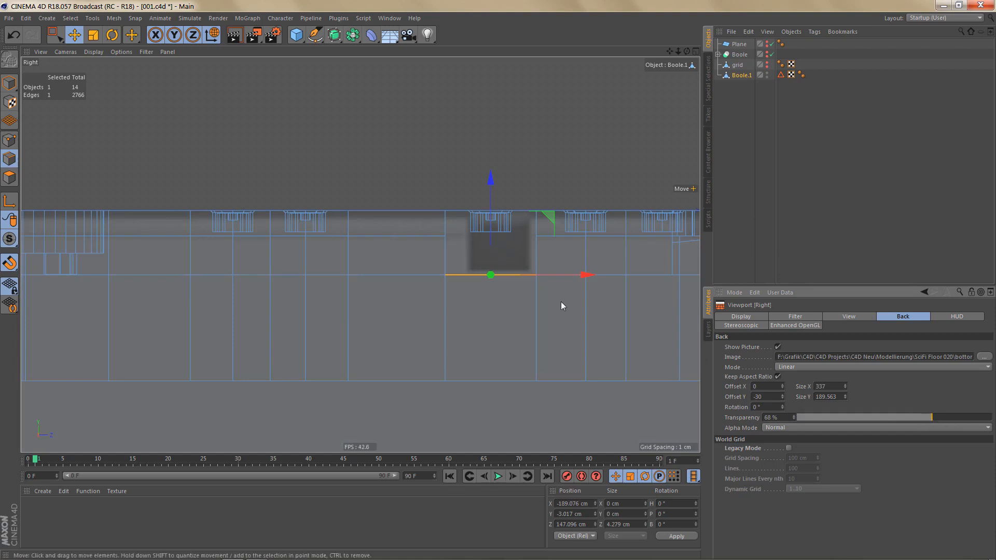
scroll(523, 274, "up", 2)
Fill the slot's floor and sides with the Polygon Pen, from the end wall's bottom edge to the outer wall.
middle_click(511, 260)
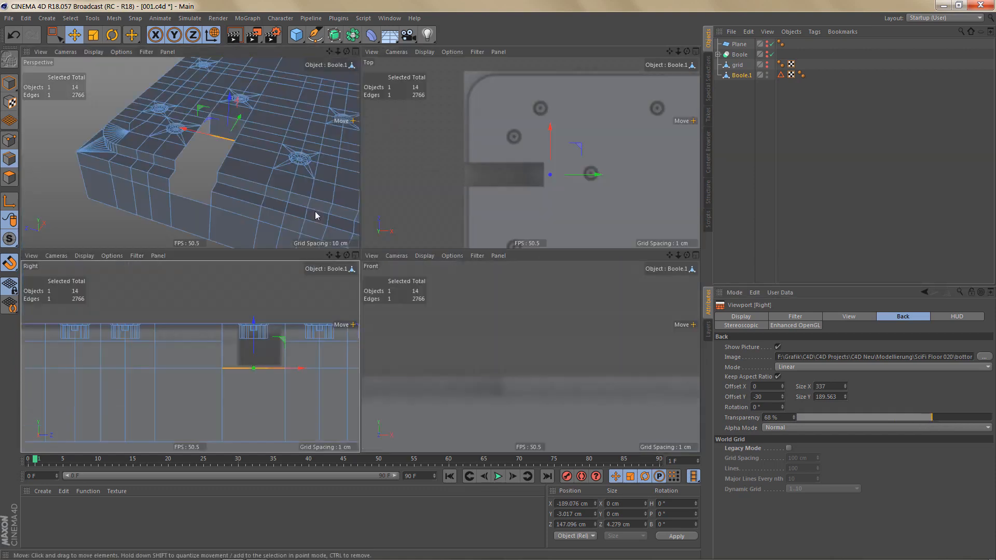
middle_click(315, 211)
middle_click_drag(373, 209, 360, 222, "alt")
key("m")
key("e")
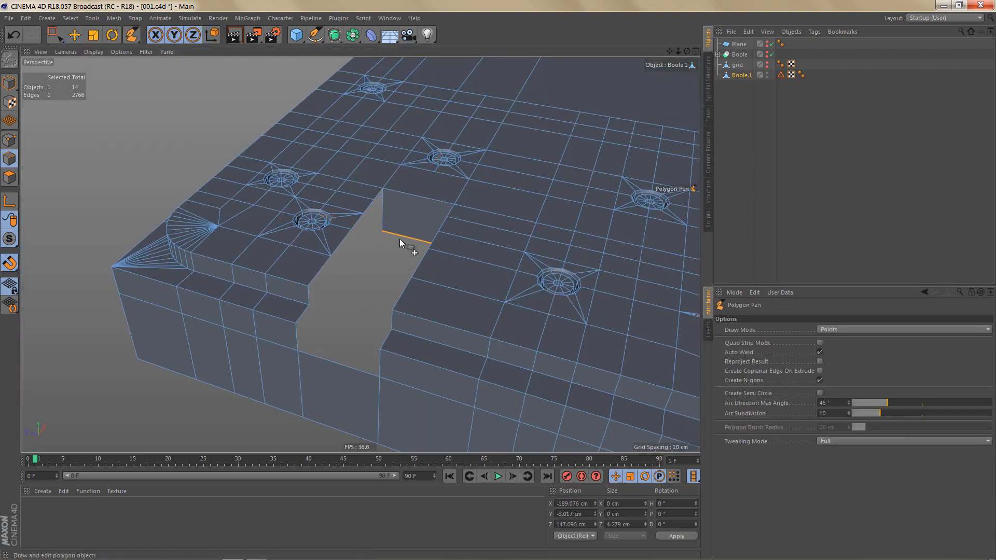
left_click_drag(400, 239, 313, 361, "ctrl")
middle_click_drag(390, 313, 367, 338, "alt")
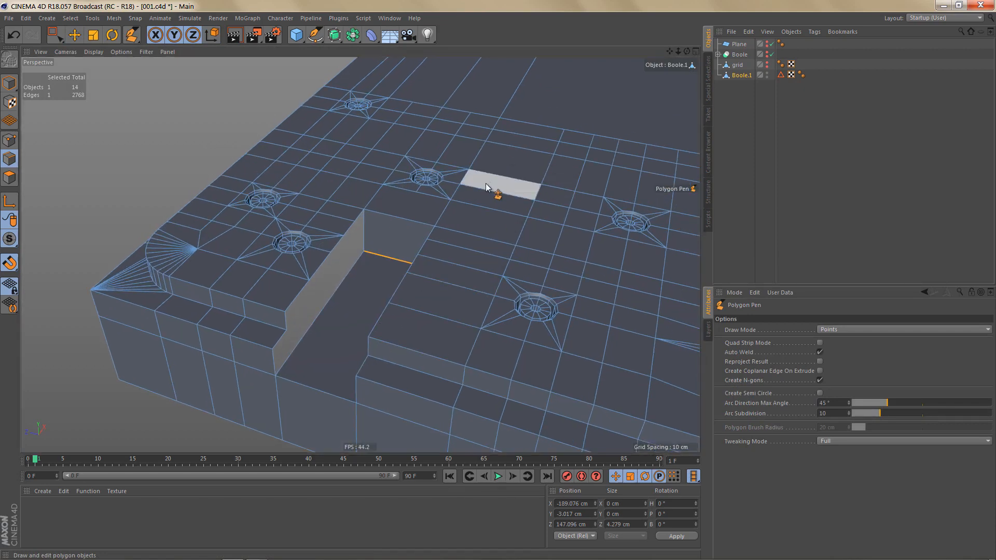
Slope the slot's end wall by moving its bottom edge along X to about -191.9 cm, matching the blueprint's shading.
key("F2")
scroll(347, 299, "up", 3)
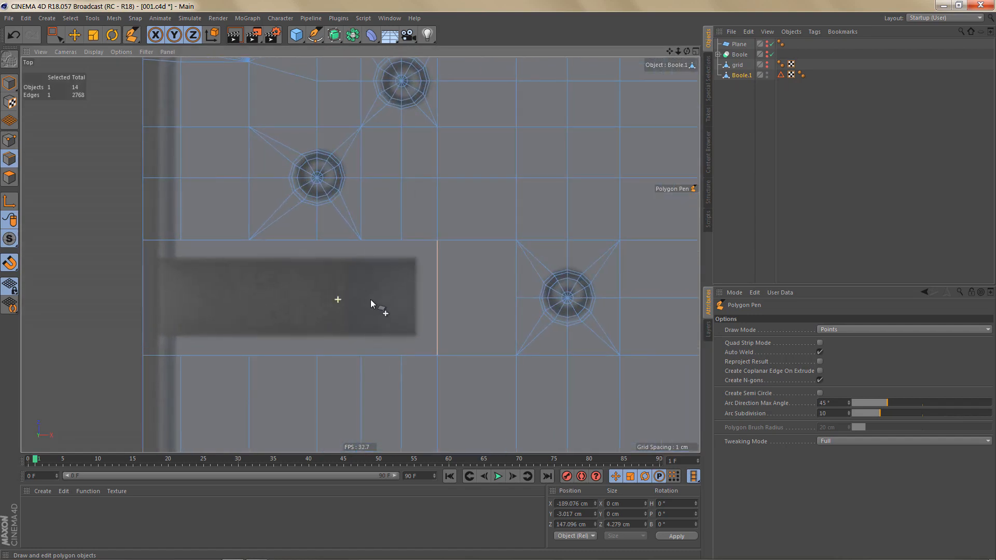
scroll(370, 299, "up", 1)
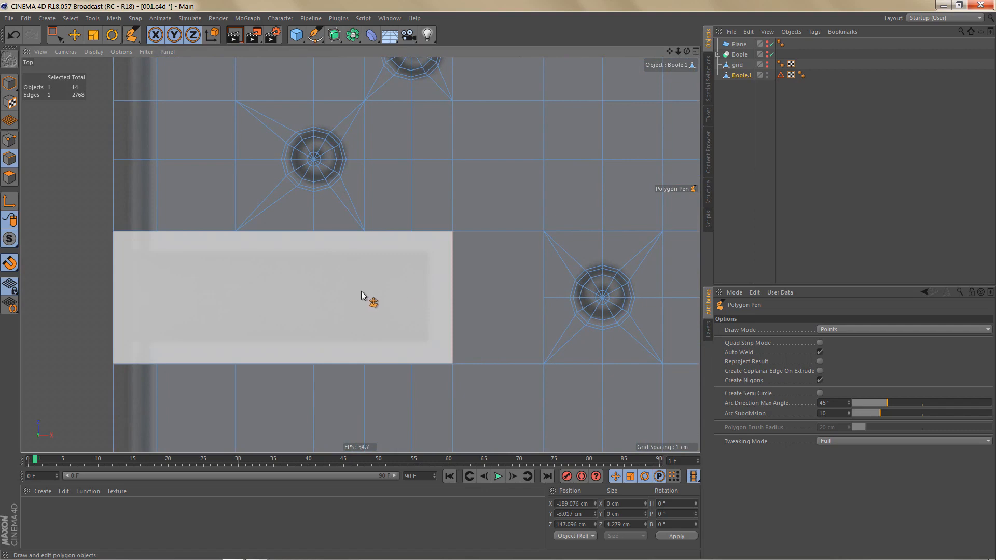
middle_click(389, 294)
middle_click(289, 222)
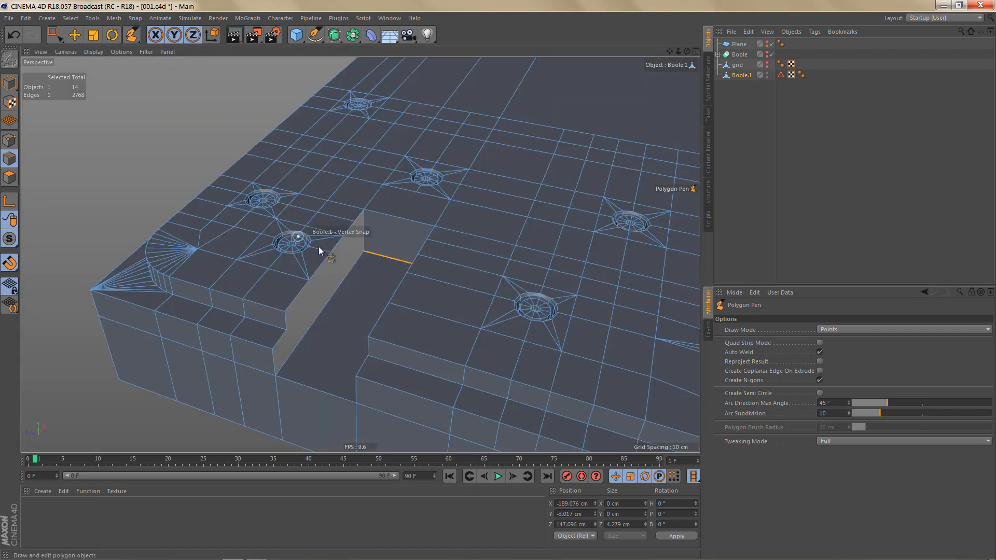
key("e")
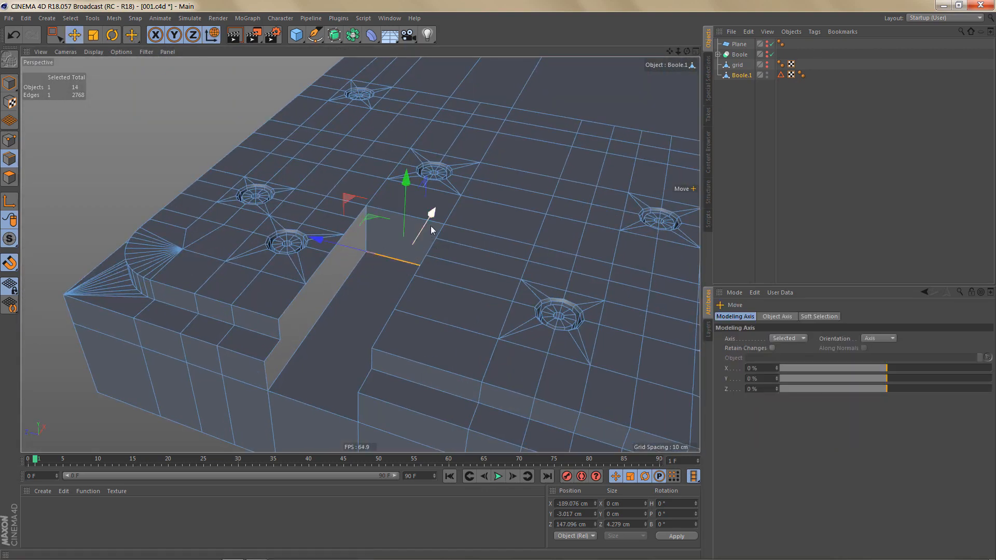
left_click_drag(434, 218, 420, 234)
middle_click(435, 238)
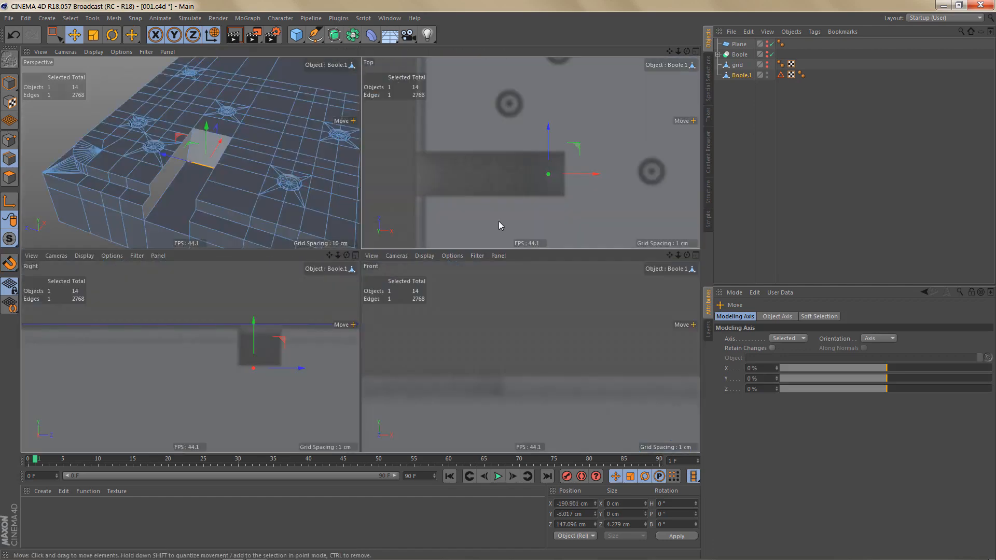
middle_click(499, 221)
scroll(418, 274, "up", 1)
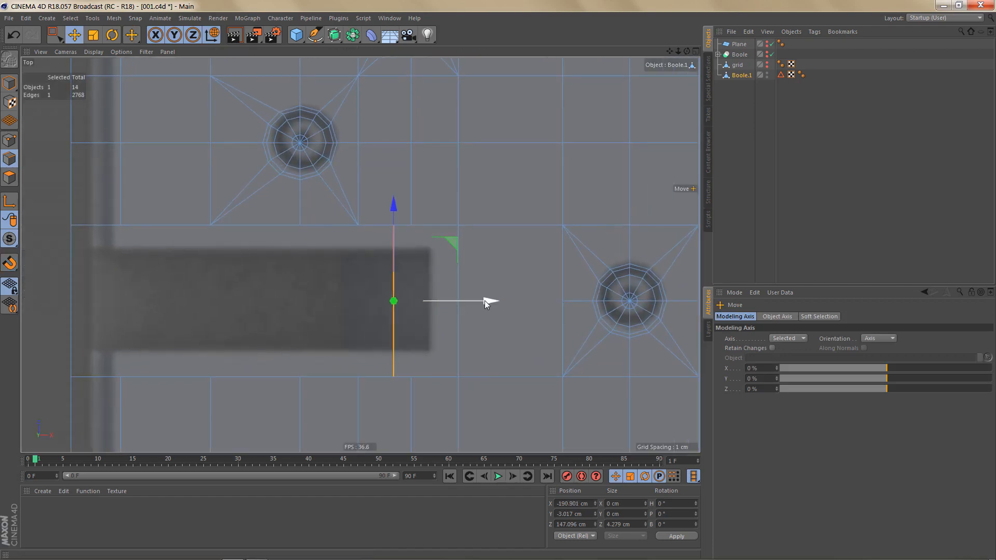
left_click_drag(485, 301, 449, 299)
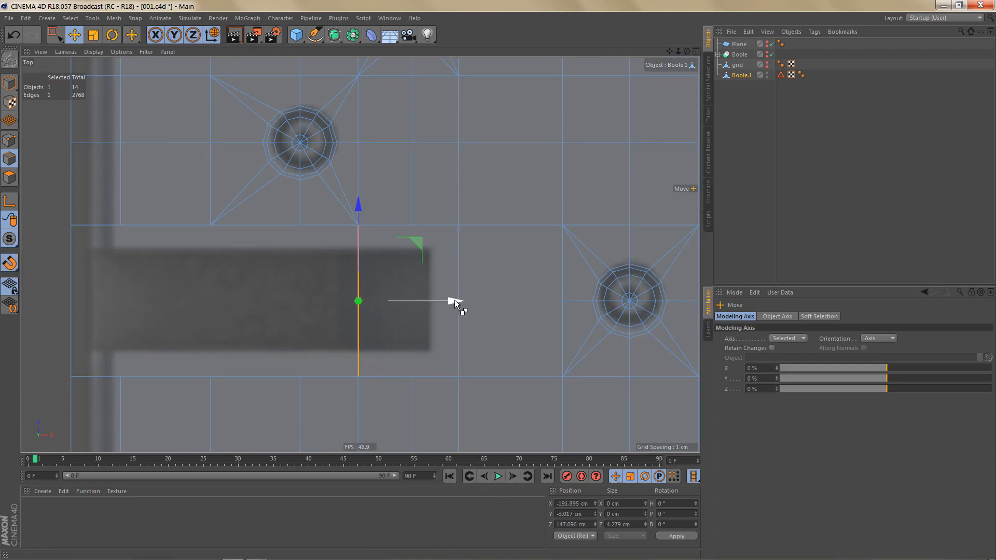
left_click_drag(379, 296, 360, 396)
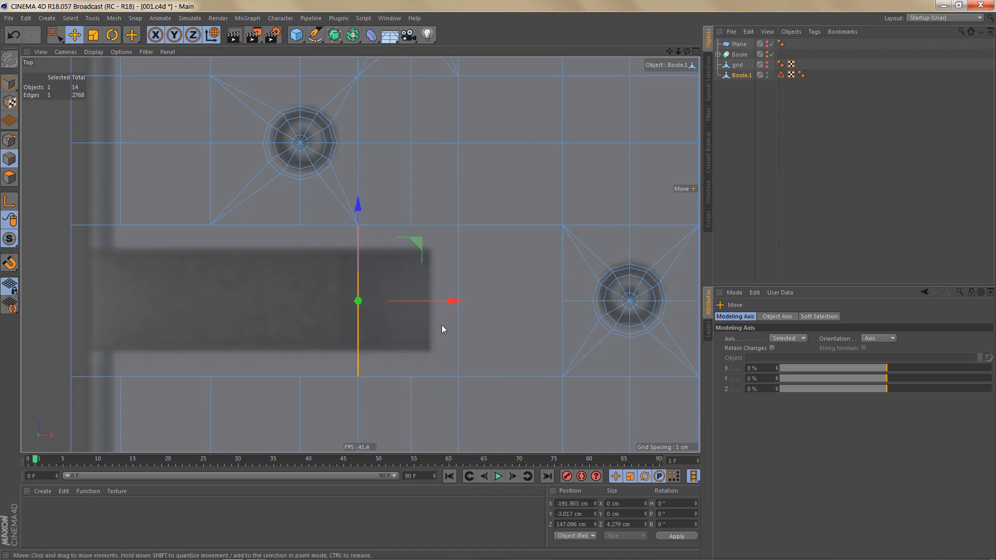
Lengthen the slot's sloped end by moving its bottom edge along X to about -192.386 cm.
left_click_drag(458, 301, 441, 301)
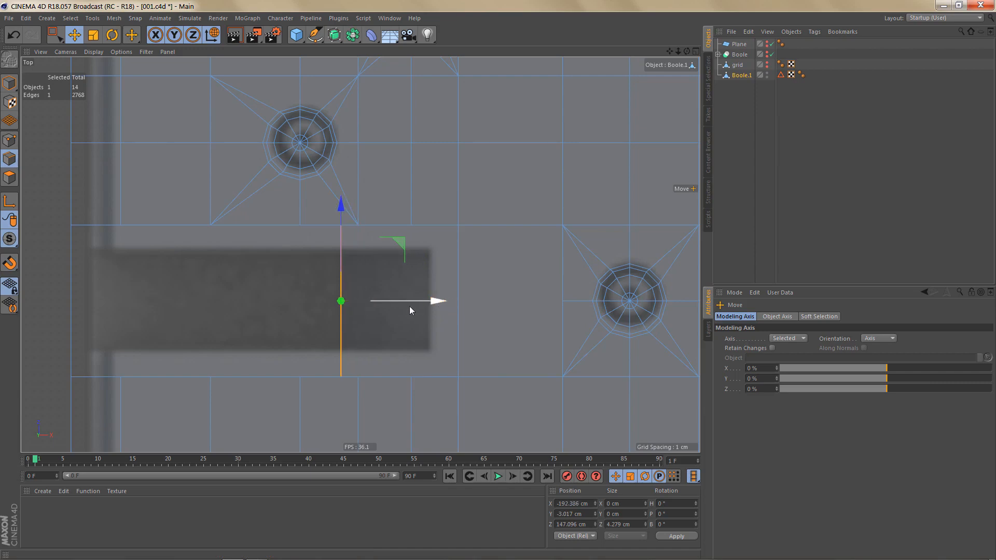
middle_click(375, 282)
middle_click(233, 185)
mouse_move(391, 244)
left_mouse_down("alt")
mouse_move(425, 255)
mouse_move(456, 235)
mouse_move(403, 244)
left_mouse_up("alt")
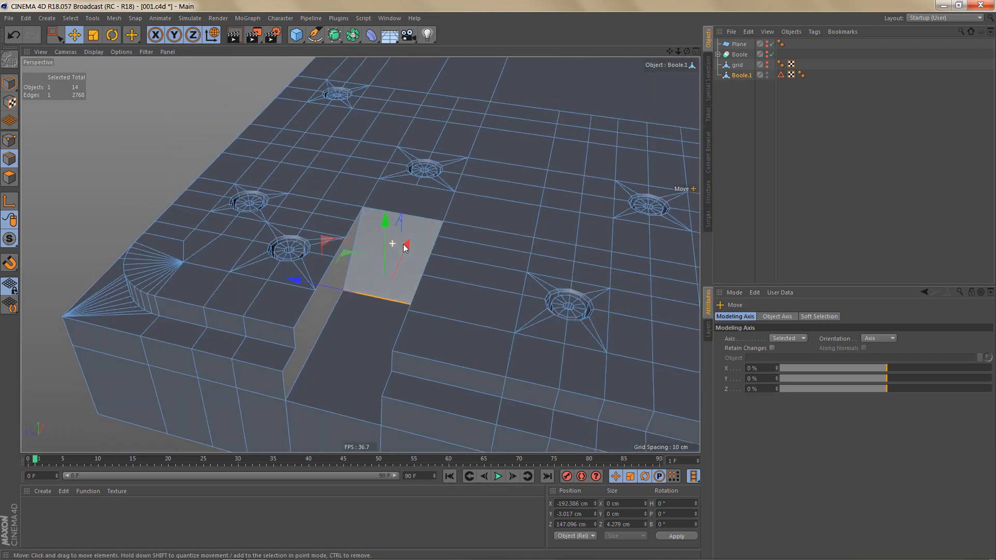
left_click_drag(401, 316, 347, 297, "alt")
Cut five straight lines across the slot in the top view with Line Cut, joining the mesh lines on both sides.
key("F2")
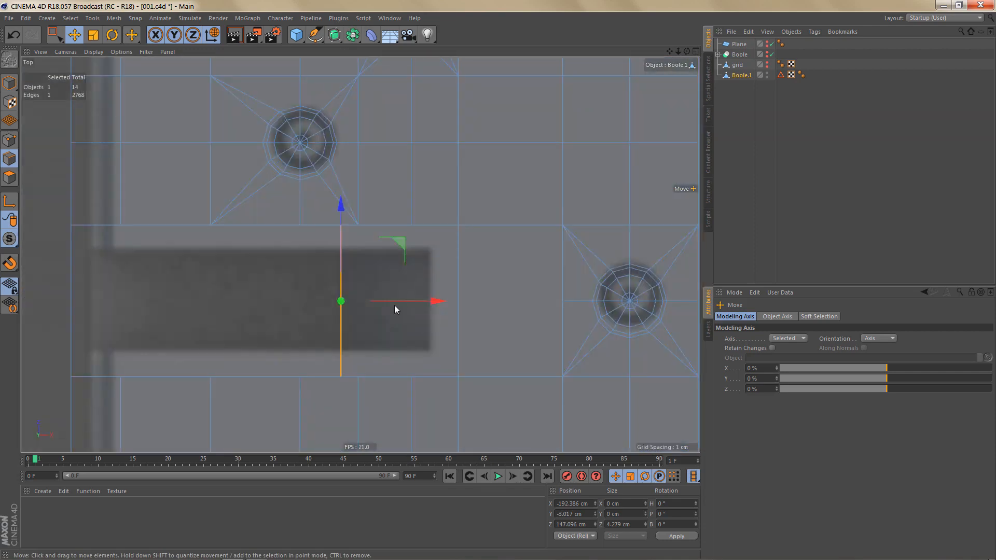
key("k")
key("k")
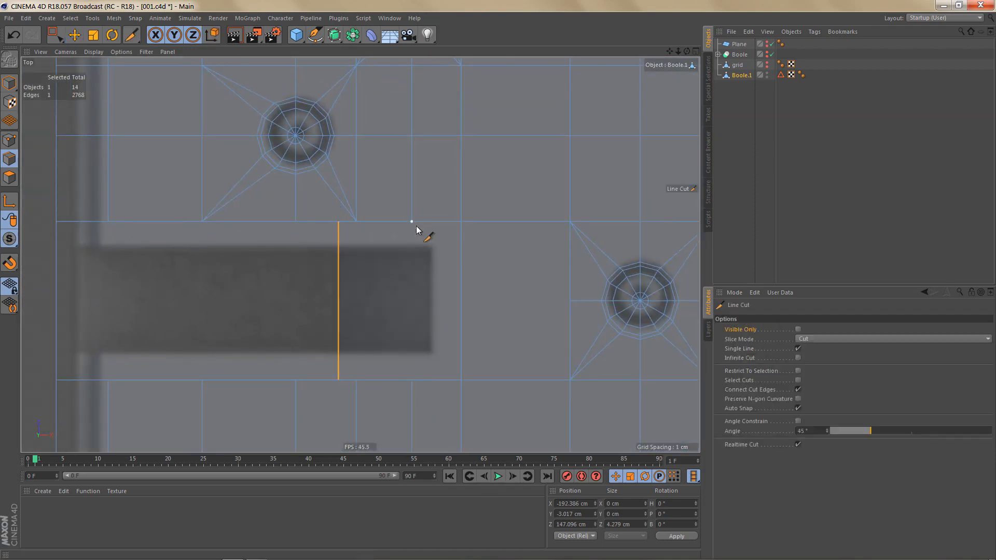
left_click_drag(412, 223, 409, 381)
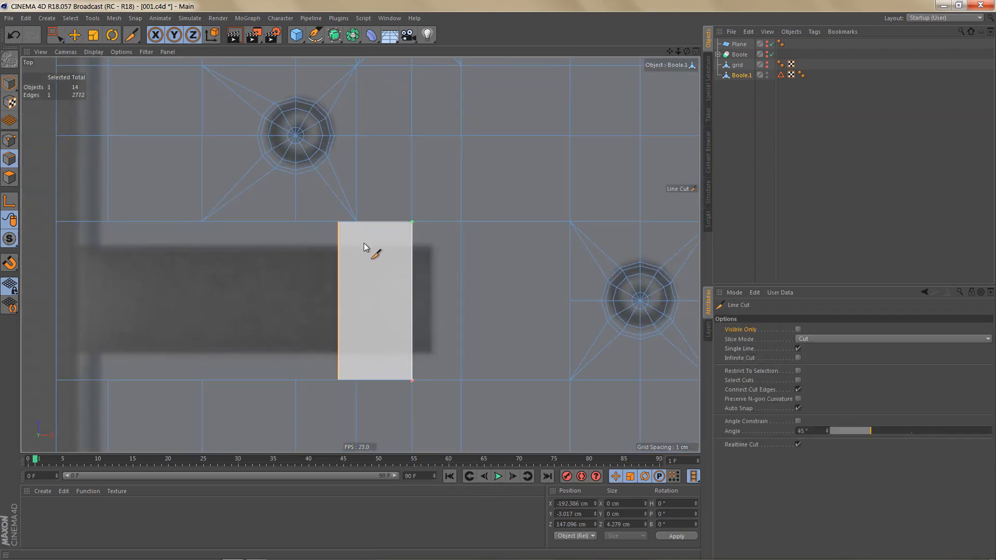
left_click_drag(356, 223, 353, 381)
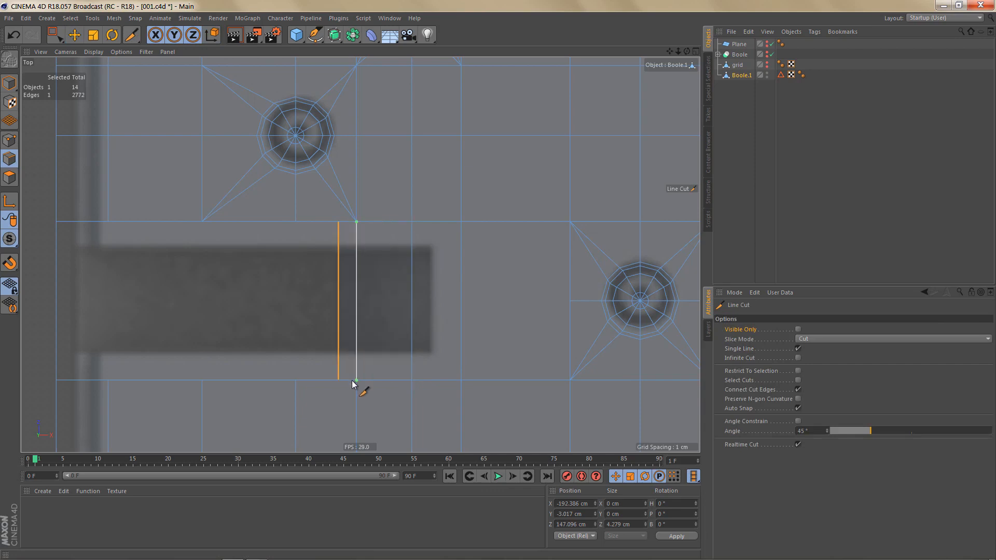
left_click_drag(296, 223, 289, 383)
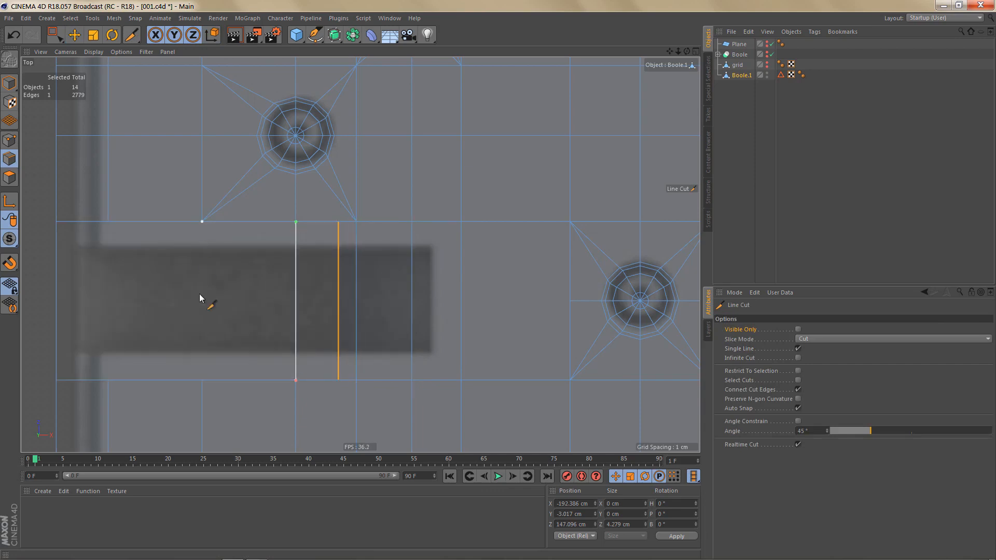
left_click_drag(202, 223, 205, 383)
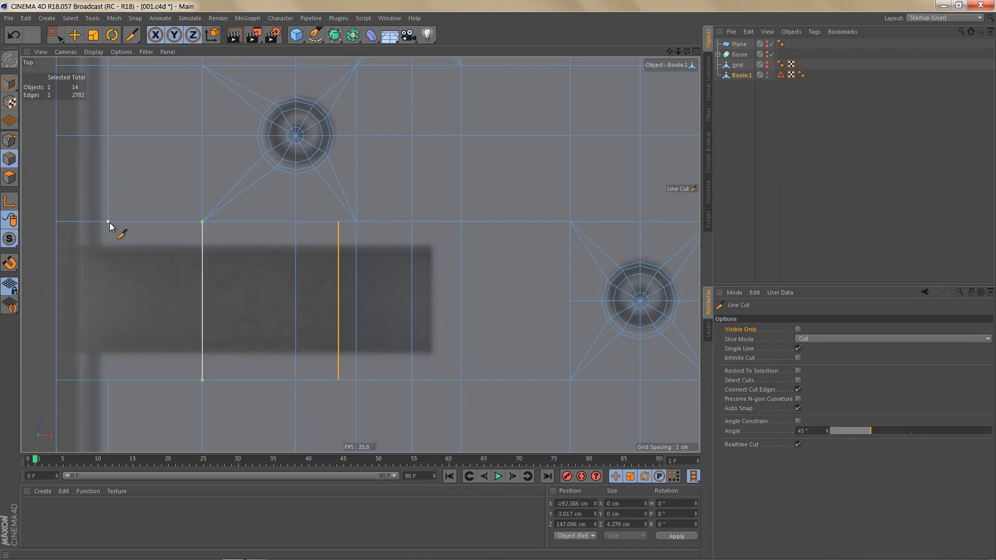
left_click_drag(109, 223, 111, 382)
Fill the slot's open side wall beside the sloped end with three Polygon Pen sections, from the slope's top to its foot.
middle_click(242, 306)
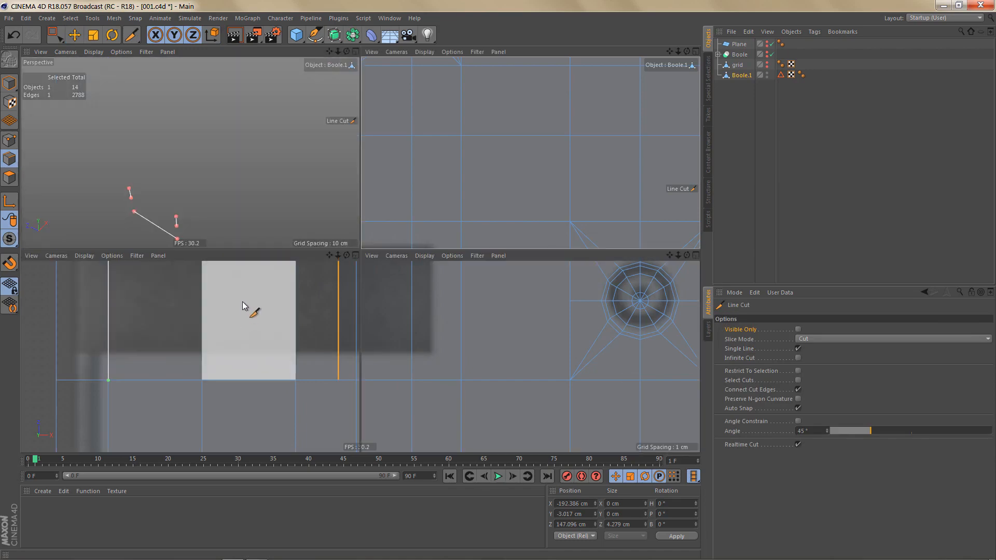
middle_click(209, 199)
right_click_drag(376, 237, 398, 230, "alt")
mouse_move(398, 222)
left_mouse_down("alt")
mouse_move(358, 227)
mouse_move(399, 227)
mouse_move(391, 231)
left_mouse_up("alt")
key("m")
key("e")
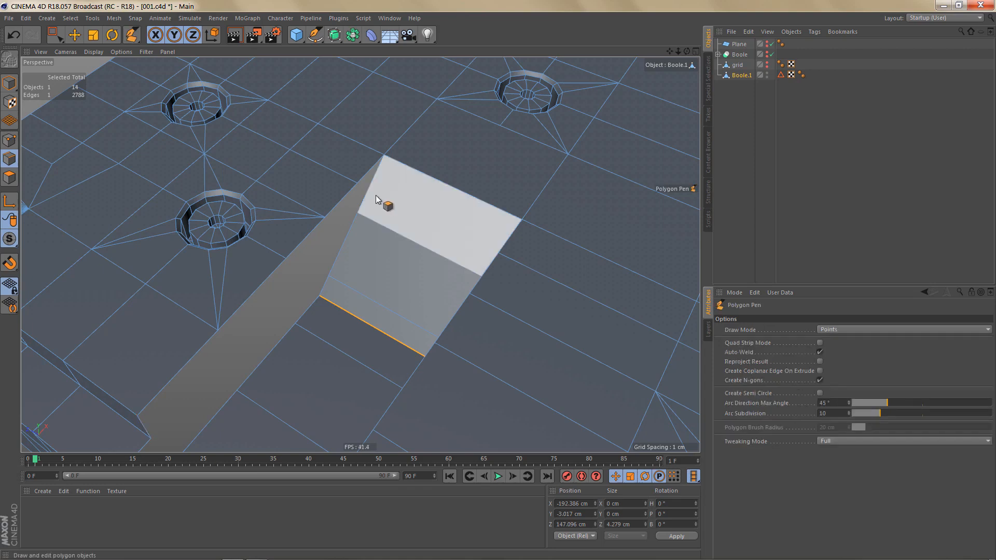
left_click_drag(369, 182, 336, 213, "ctrl")
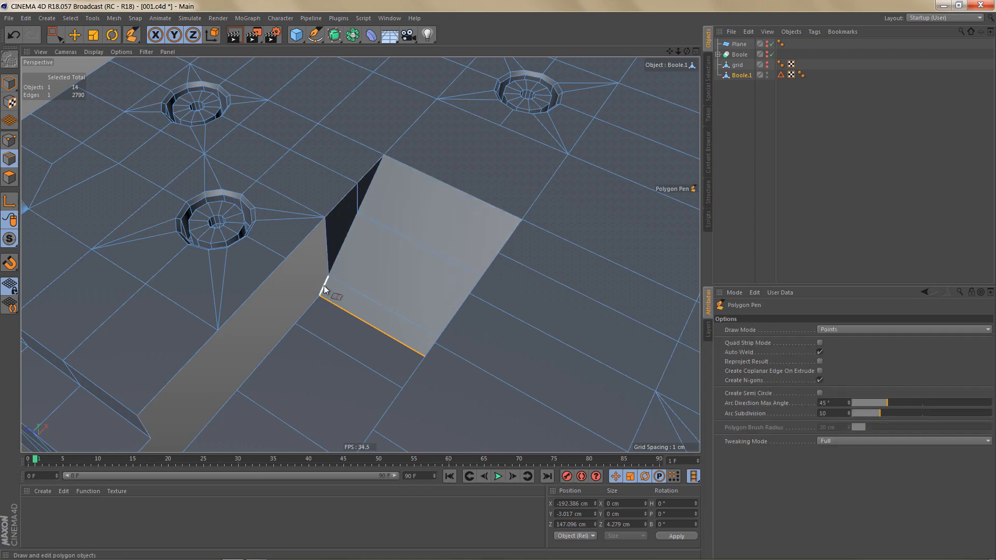
left_click_drag(324, 285, 307, 238, "ctrl")
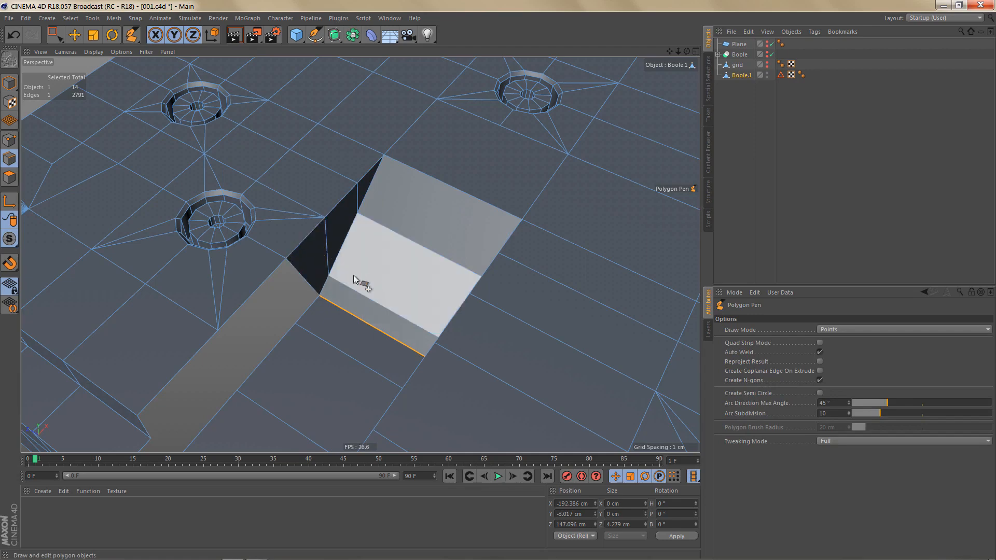
Dissolve the extra floor edge next to the slope's foot and fill the adjoining side-wall section with the Polygon Pen.
left_click_drag(353, 275, 339, 325, "alt")
middle_click_drag(360, 310, 346, 290, "alt")
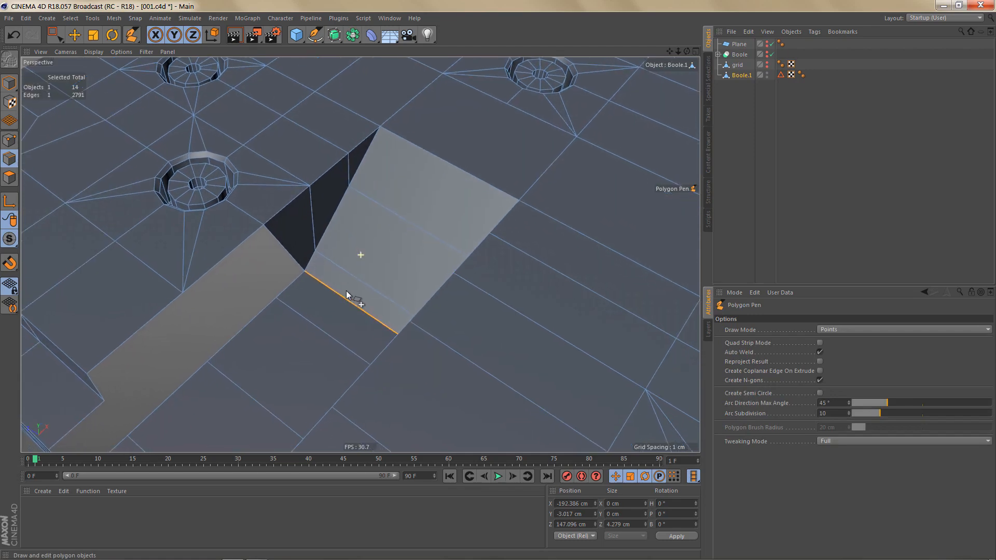
left_click_drag(383, 315, 453, 315, "alt")
left_click_drag(452, 315, 337, 309, "alt")
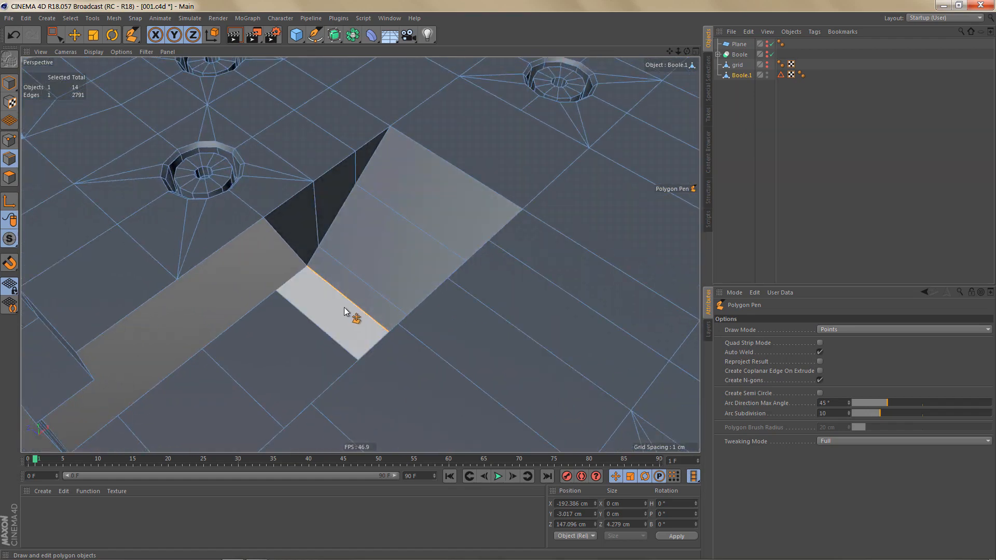
key("e")
left_click(315, 326)
key("ctrl+BackSpace")
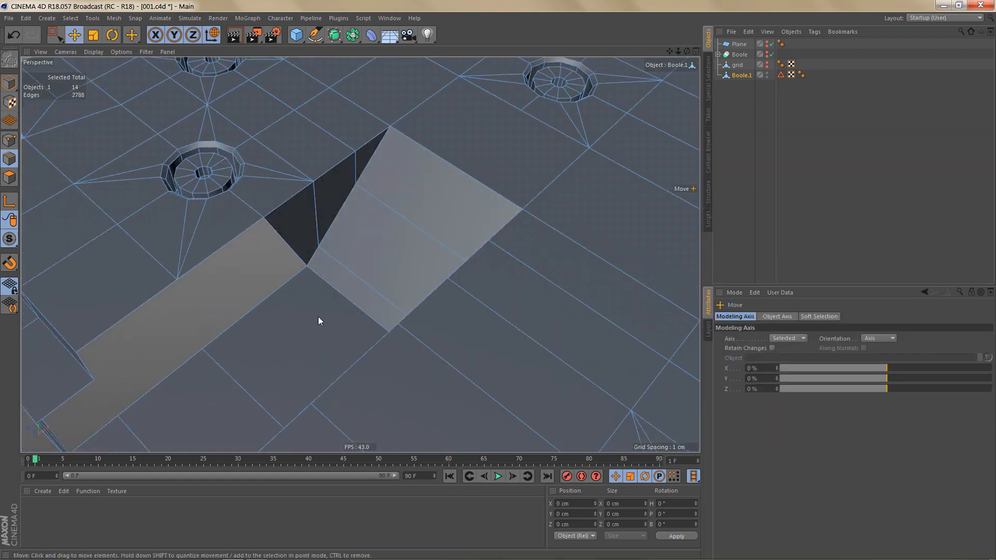
key("space")
left_click_drag(270, 297, 239, 239, "ctrl")
Connect the side wall's four upright edges through their midpoints with a lengthwise edge line.
left_click_drag(254, 335, 284, 255, "alt")
key("9")
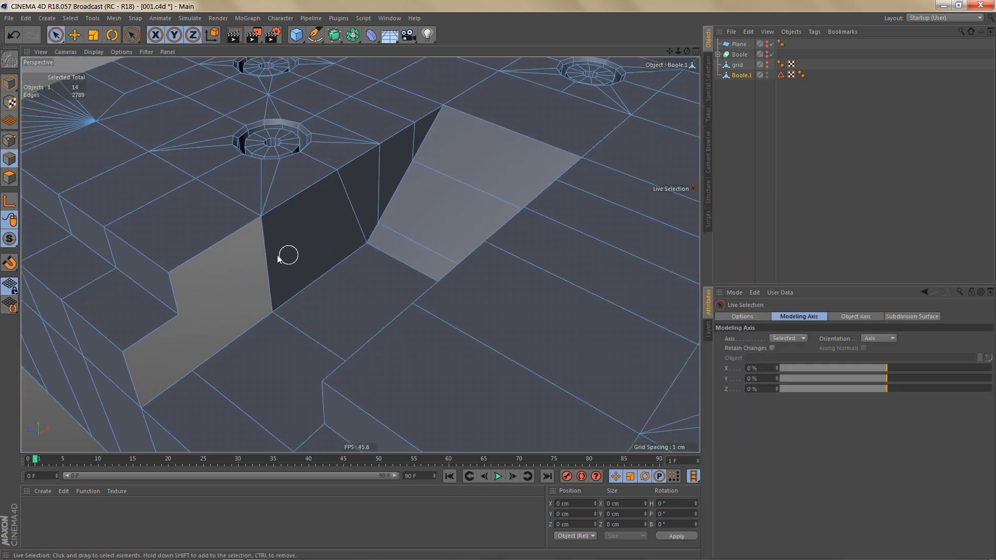
left_click(264, 254)
left_click_drag(375, 187, 378, 184)
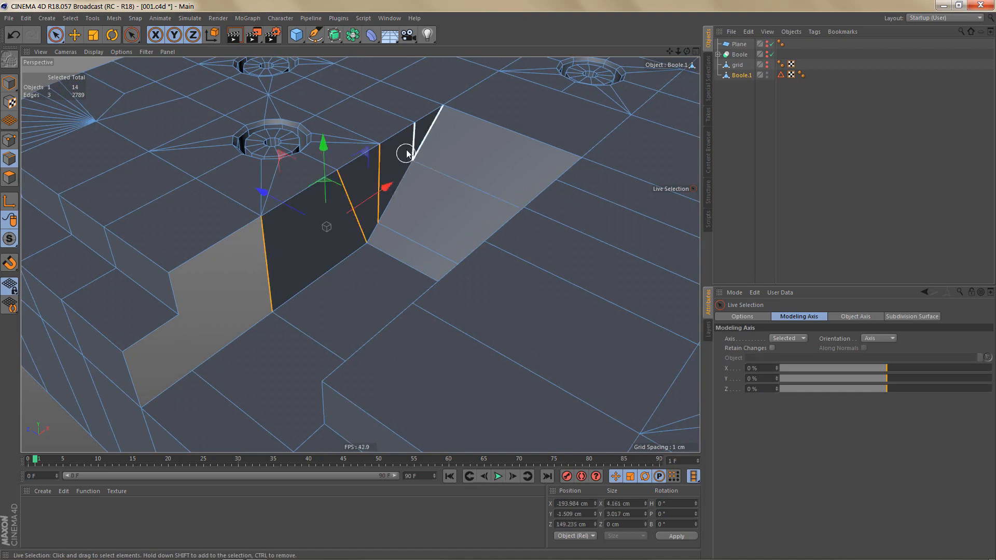
left_click(409, 149, "shift")
key("m")
key("m")
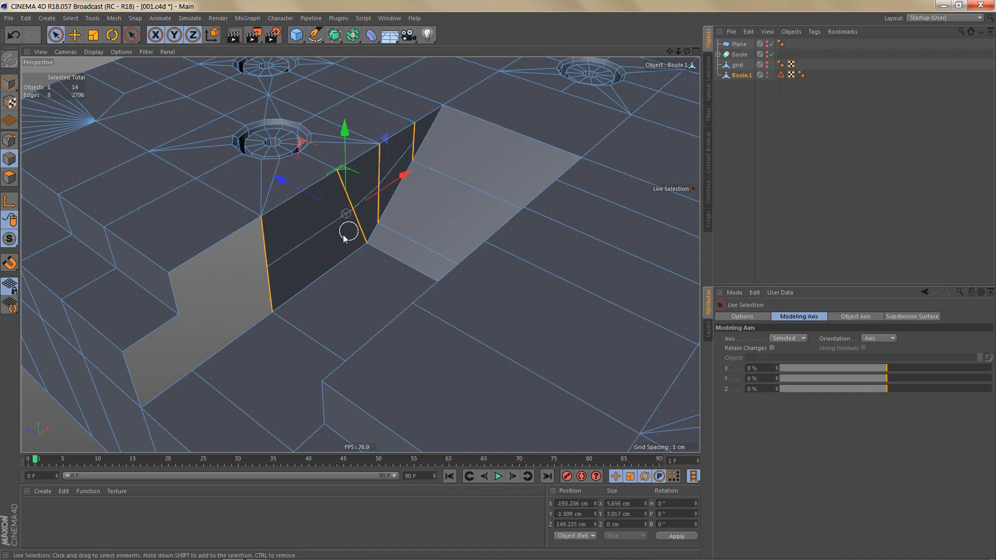
Fill the rest of that side wall out to the plate's outer wall with the Polygon Pen.
key("m")
key("e")
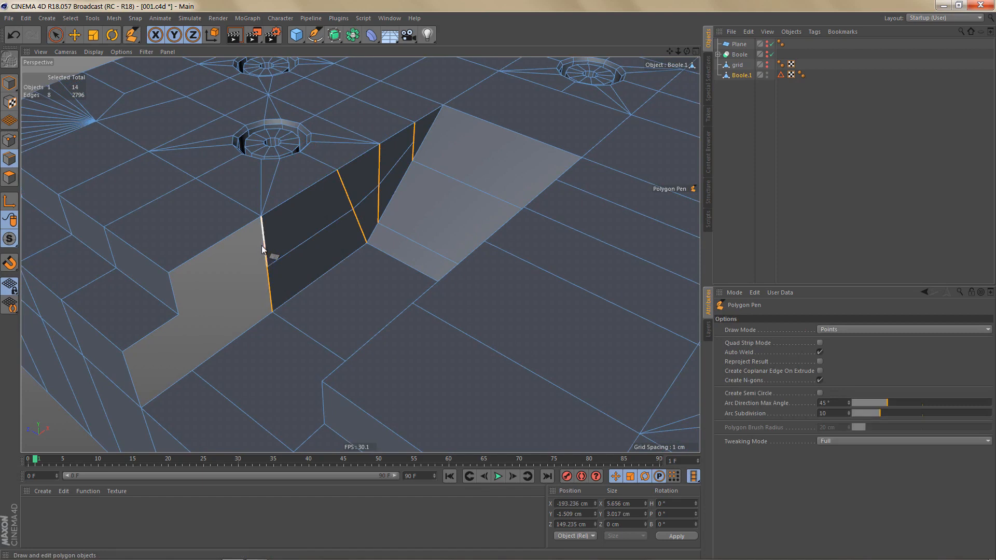
left_click_drag(262, 249, 186, 311, "ctrl")
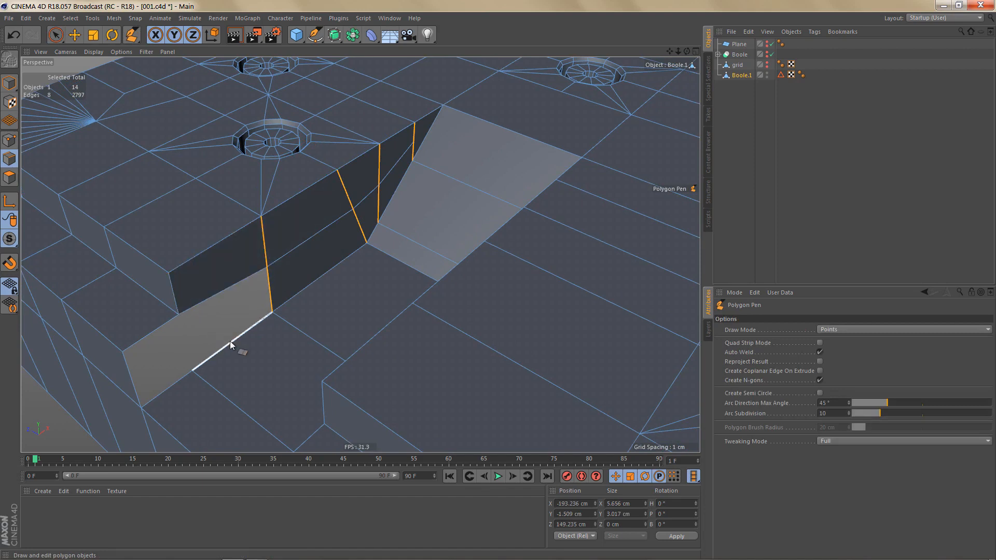
left_click_drag(231, 343, 203, 303, "ctrl")
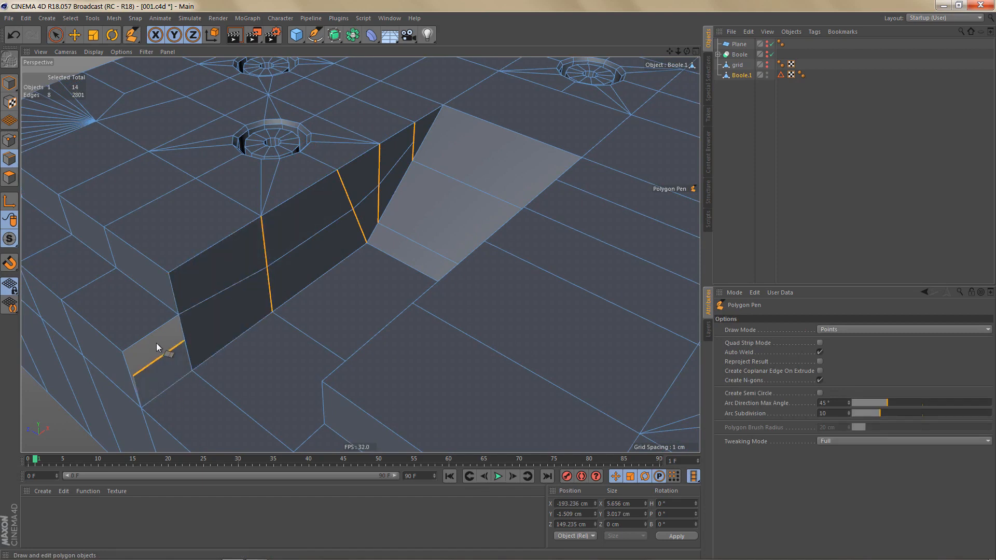
left_click_drag(156, 344, 152, 332, "ctrl")
Flatten the side wall's lengthwise edges to a Y size of 0 cm and raise them to about Y -0.924 cm.
left_click_drag(318, 271, 349, 264, "alt")
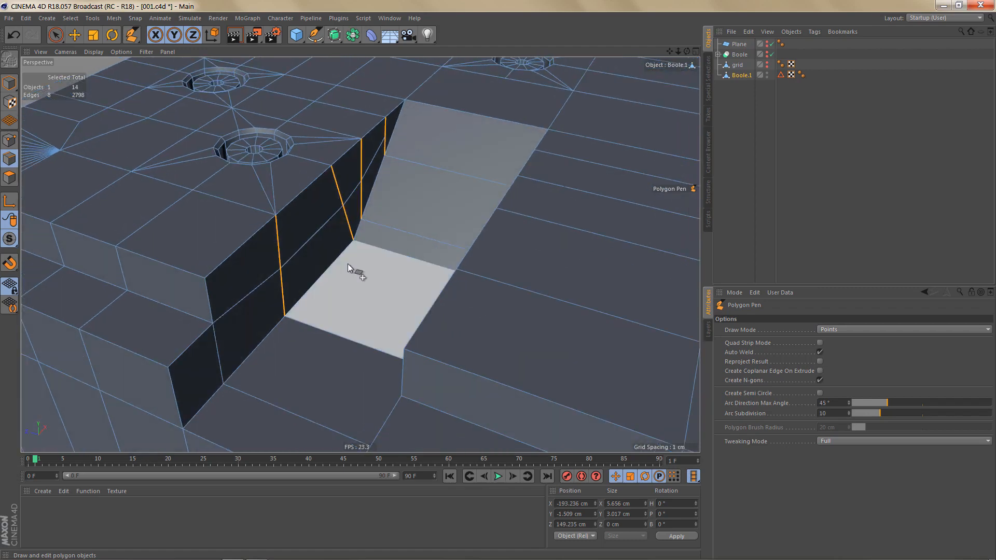
middle_click_drag(348, 263, 320, 294, "alt")
scroll(320, 293, "up", 2)
key("e")
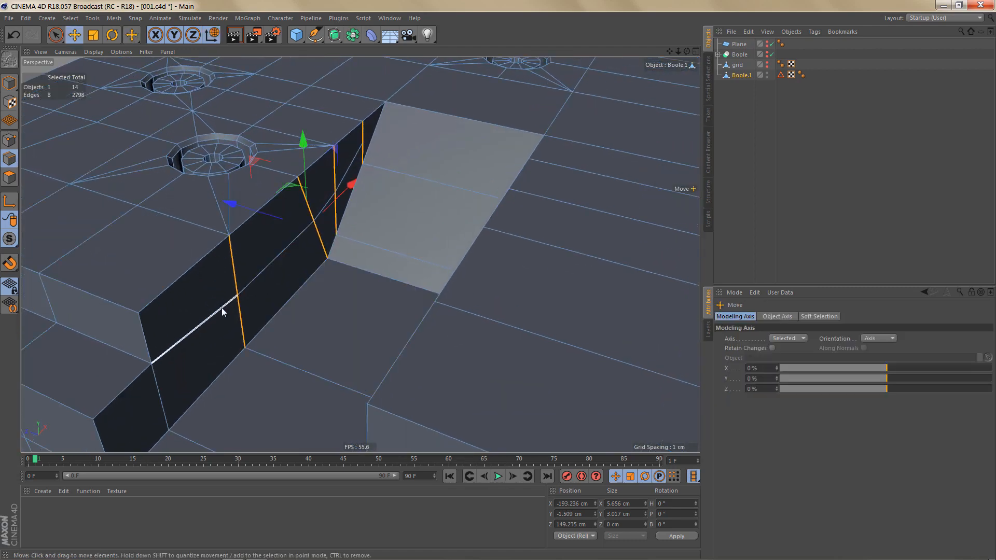
left_click(222, 307)
left_click(350, 175, "ctrl+shift")
key("t")
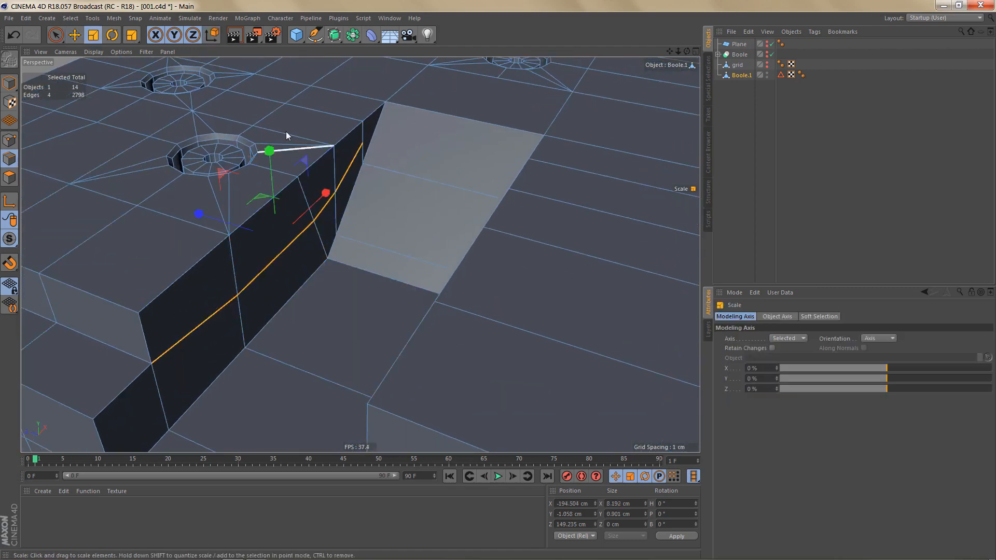
left_click_drag(269, 155, 277, 241)
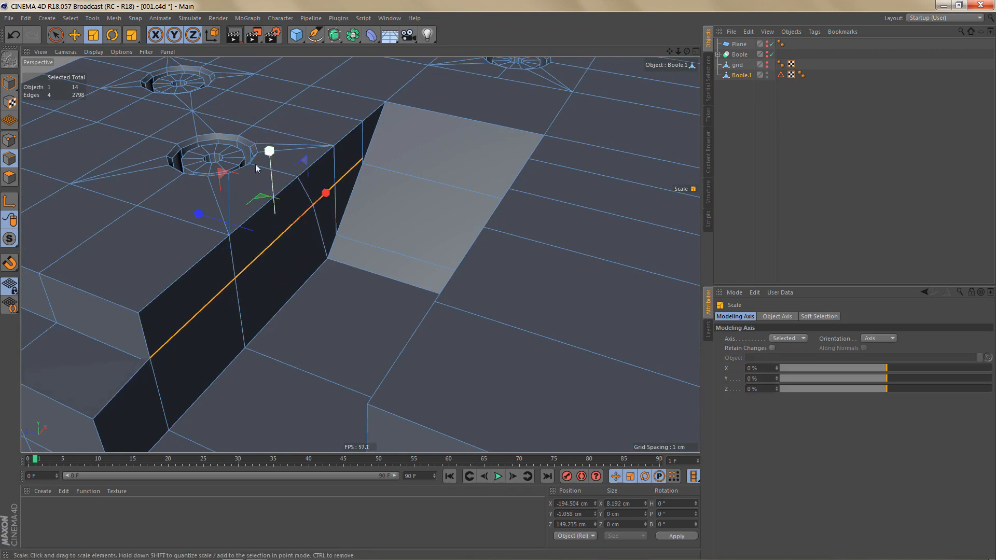
key("e")
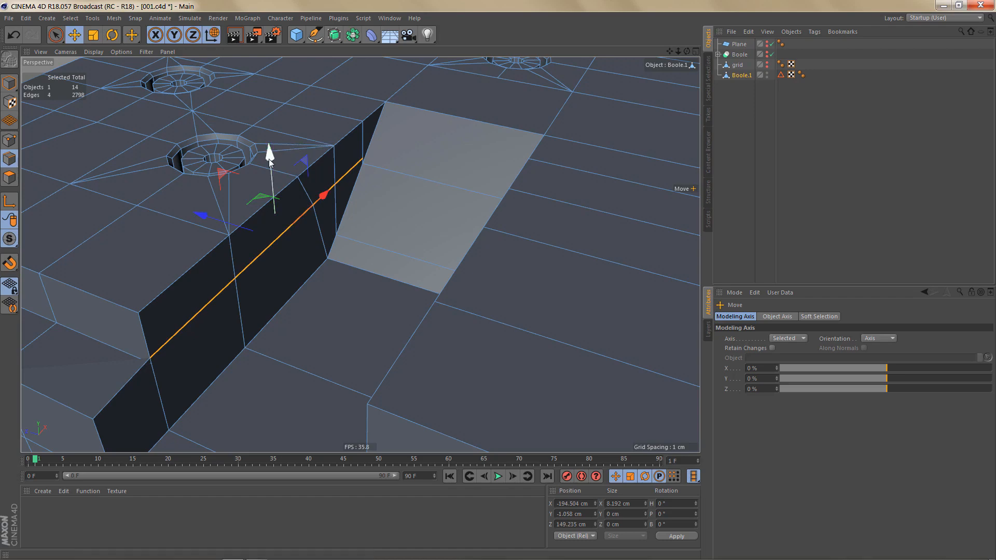
left_click_drag(269, 159, 266, 156)
Move the lengthwise line's point above the slope's foot along X to about -193.132 cm.
left_click_drag(311, 203, 241, 204, "alt")
scroll(352, 194, "up", 4)
middle_click_drag(343, 216, 344, 217, "alt")
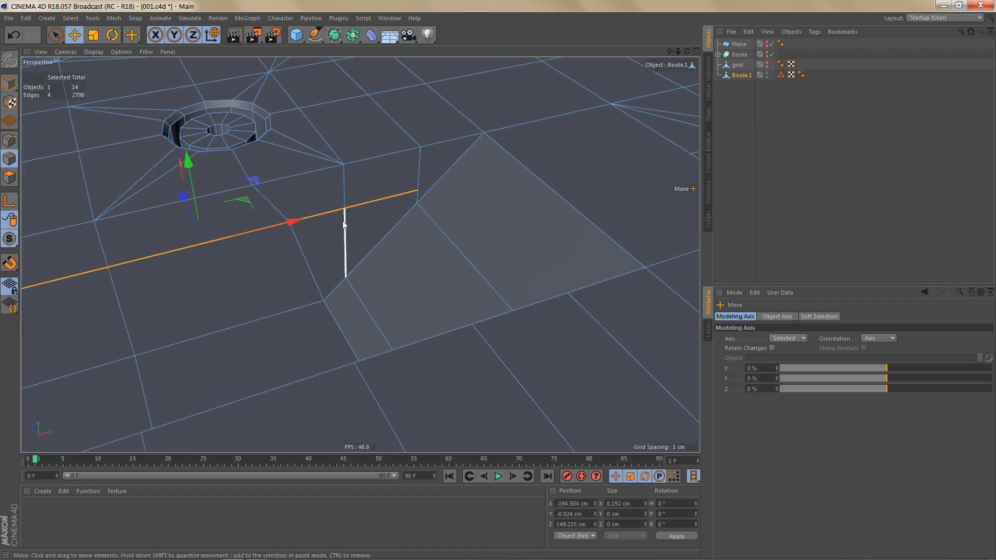
key("Return")
key("0")
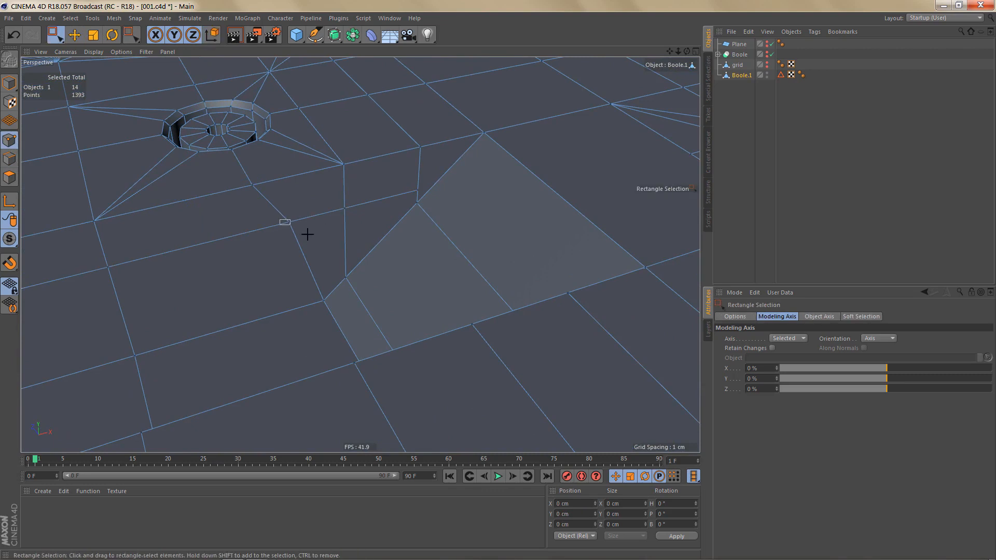
left_click_drag(307, 235, 276, 217)
left_click_drag(376, 201, 366, 203)
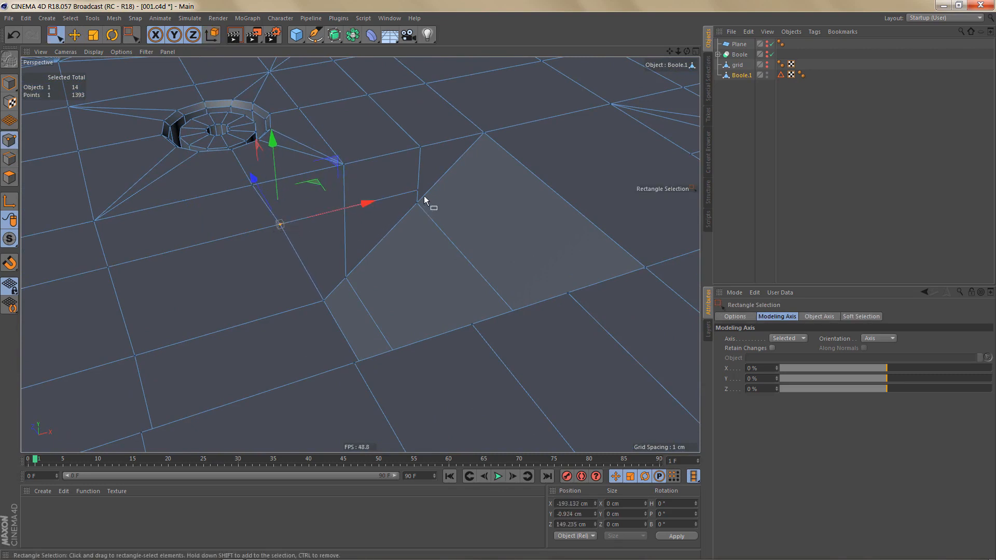
Move the lengthwise line's end point near the slope's top to about X -190.783 cm and Y -0.634 cm.
left_click(418, 177)
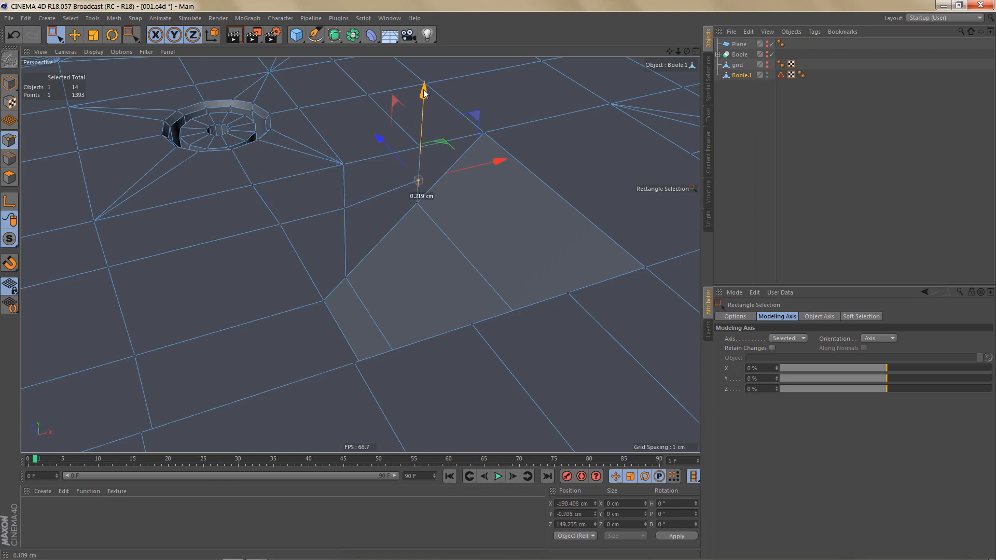
left_click_drag(498, 157, 478, 166)
left_click_drag(351, 194, 394, 184, "alt")
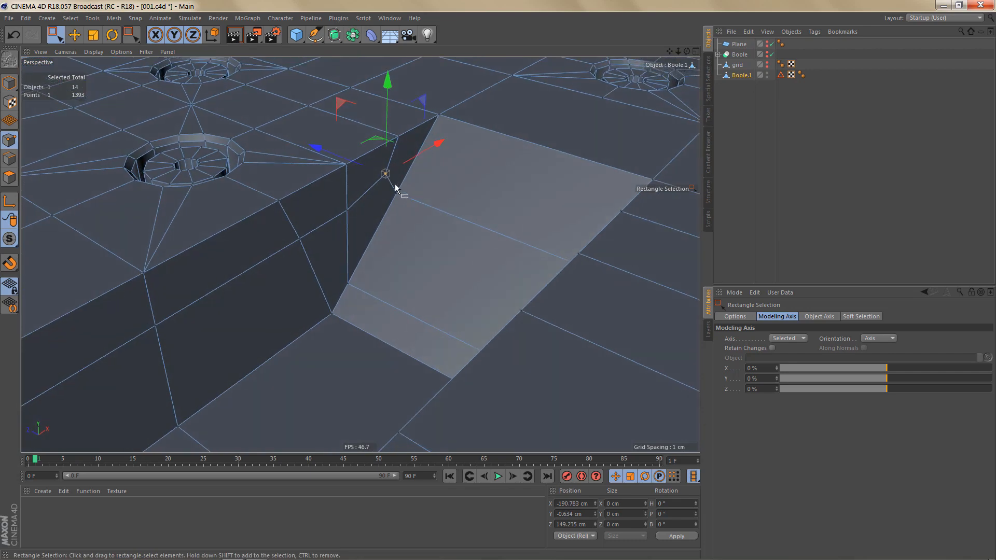
Fill the slot's other side wall from the slope's top to beyond its foot with the Polygon Pen.
right_click_drag(394, 184, 371, 201, "alt")
left_click_drag(371, 201, 449, 241, "alt")
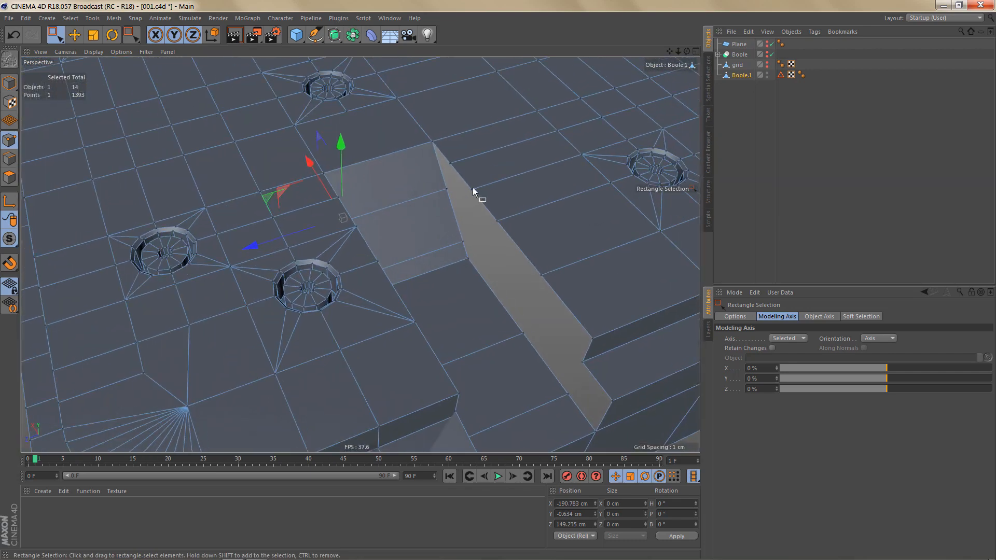
left_click_drag(472, 187, 425, 227, "alt")
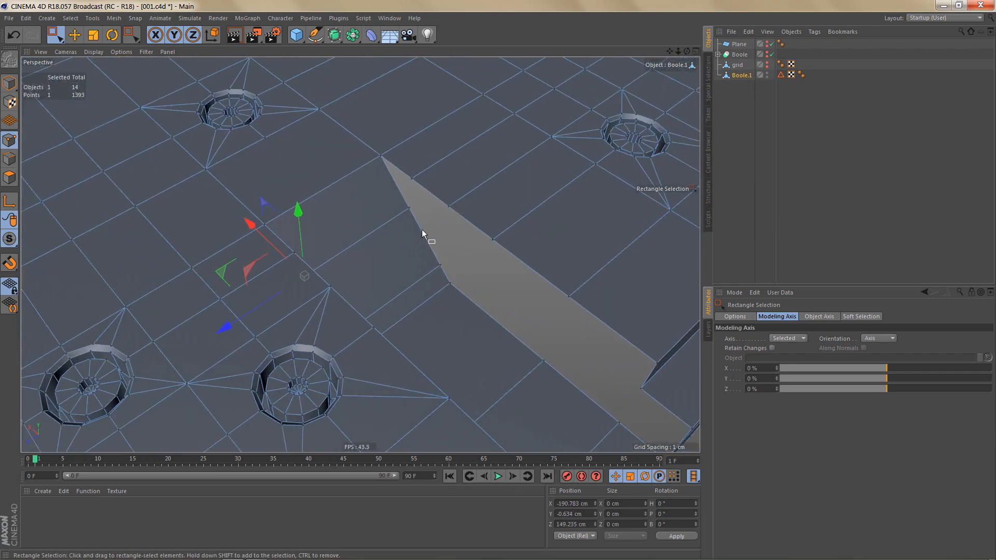
key("m")
key("e")
scroll(405, 213, "up", 2)
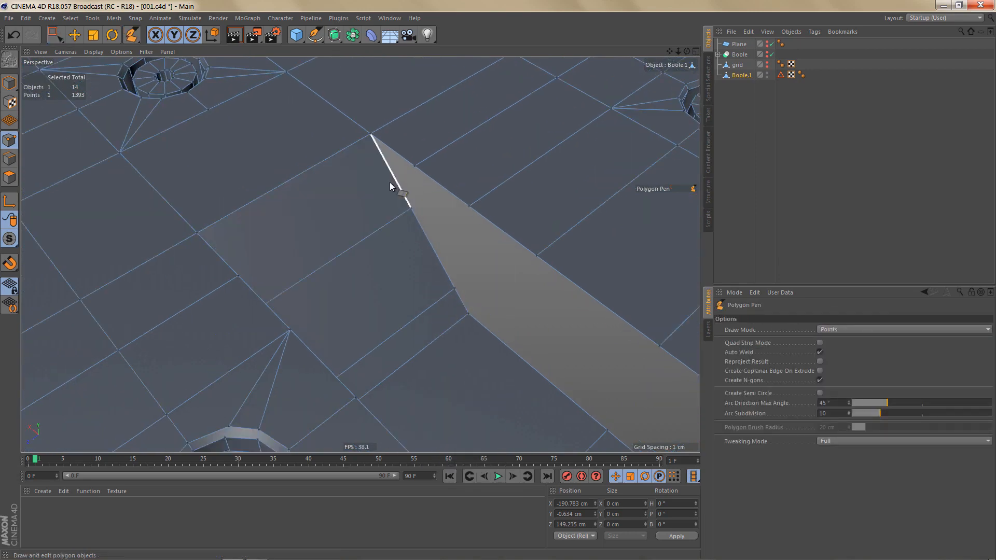
left_click_drag(395, 183, 400, 154, "ctrl")
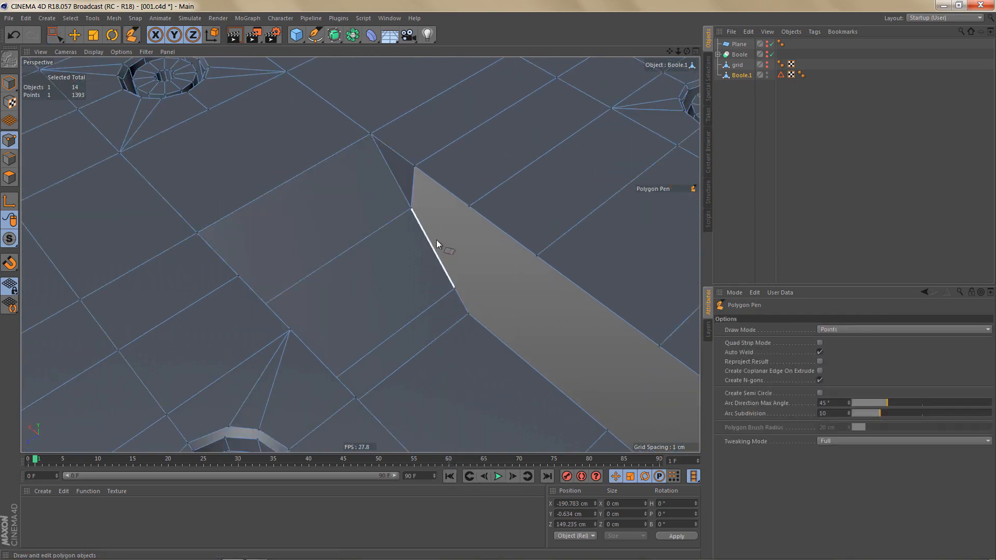
key("ctrl+z")
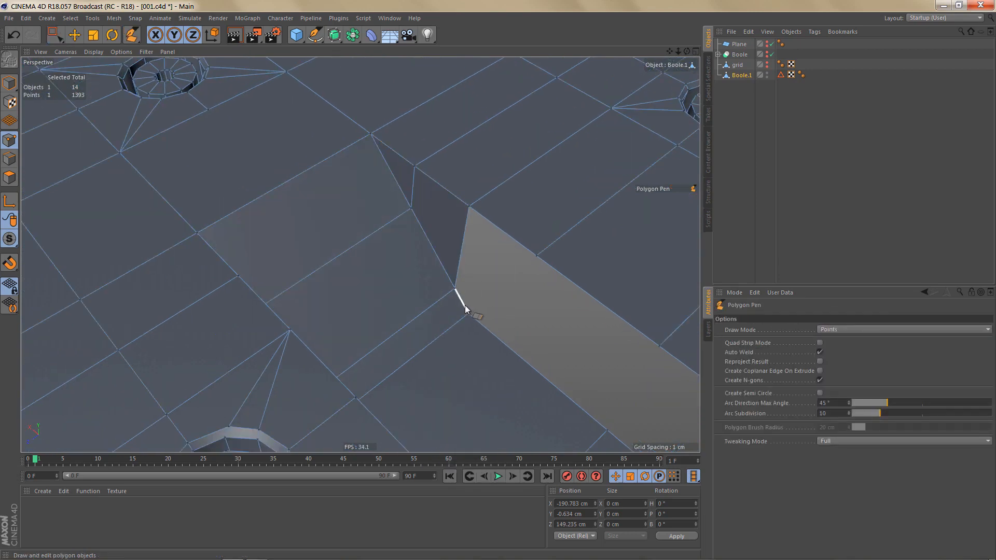
left_click_drag(465, 305, 509, 231, "ctrl")
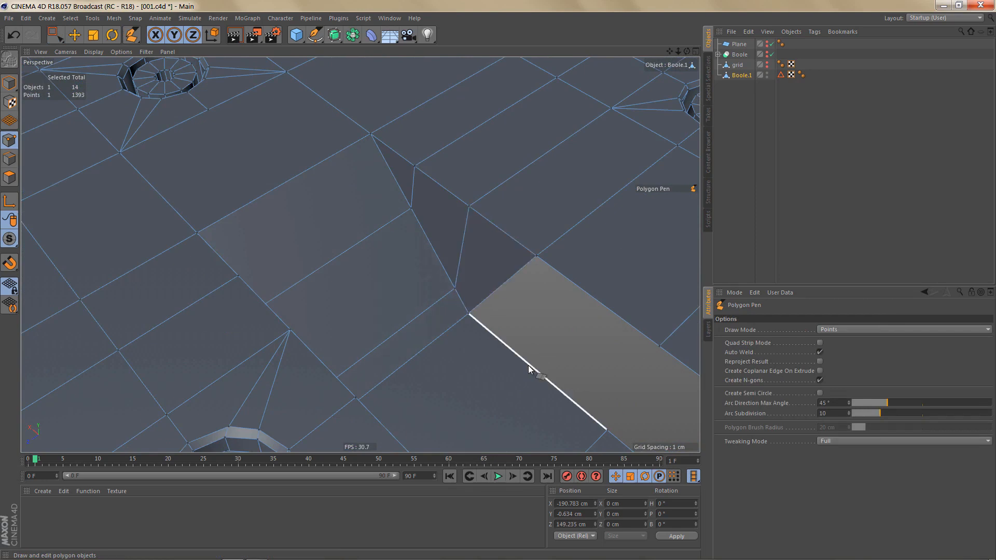
scroll(371, 284, "down", 4)
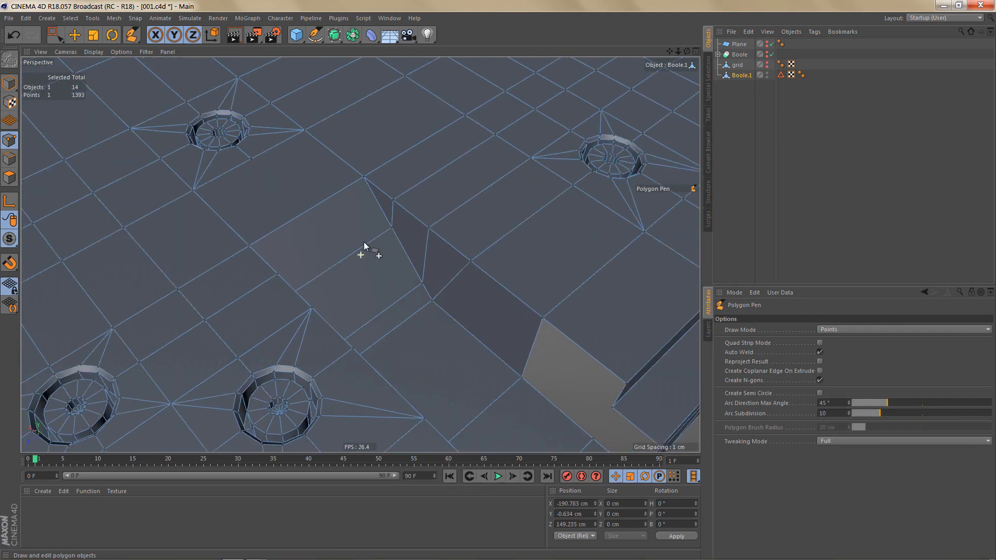
Cut a lengthwise line across the new side wall by connecting its upright edges.
middle_click_drag(364, 246, 280, 181, "alt")
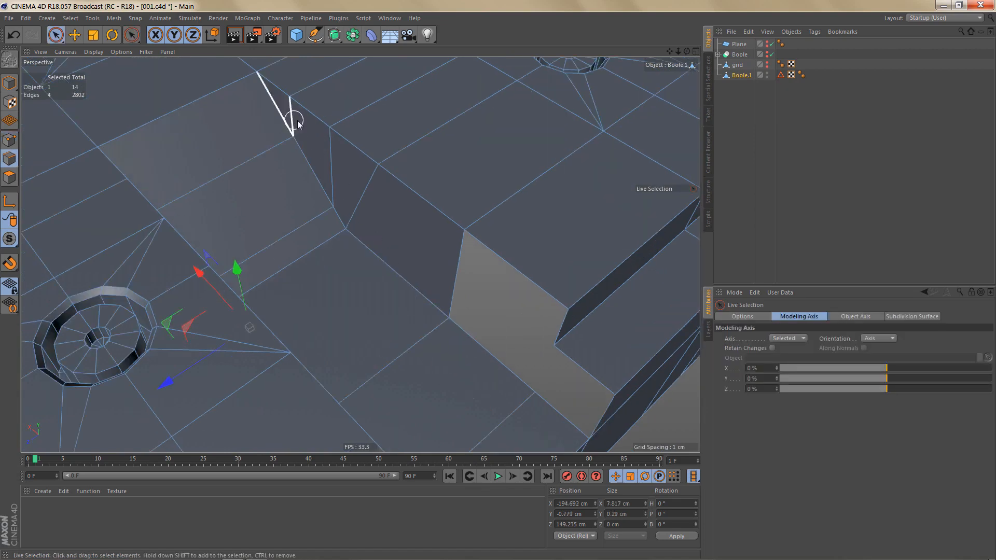
left_click(458, 285, "shift")
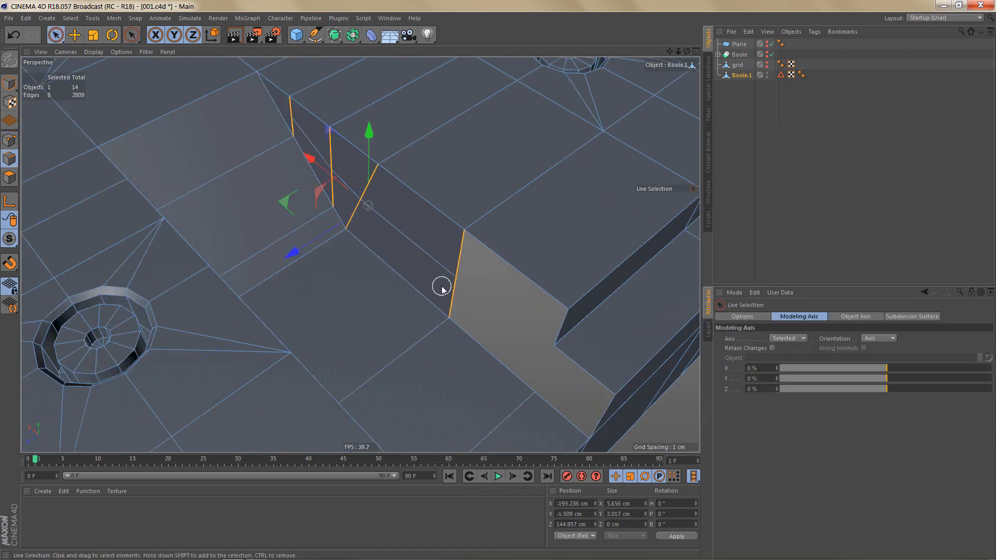
key("e")
Flatten the new lengthwise line to a Y size of 0 cm and raise it to about Y -0.835 cm.
double_click(414, 246)
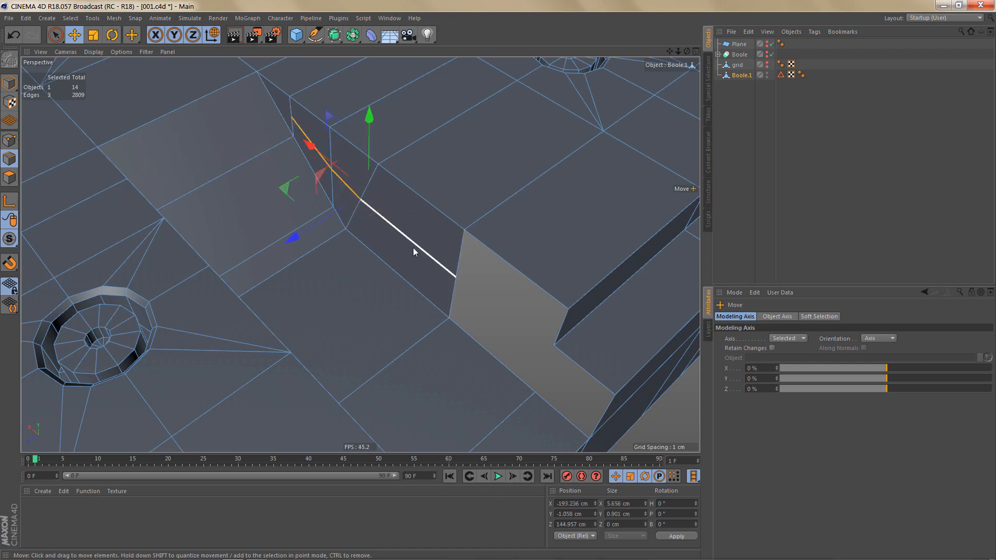
key("t")
left_click_drag(367, 114, 365, 192)
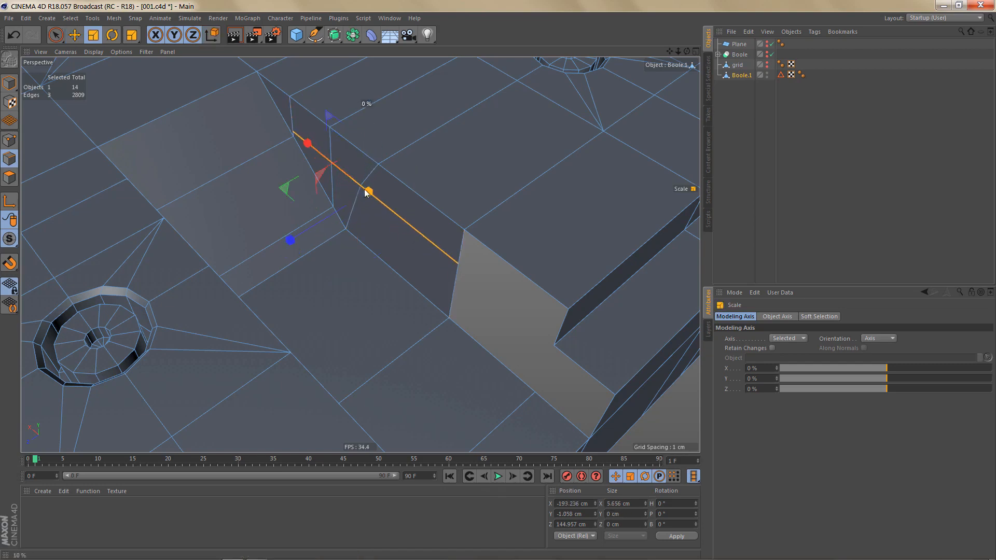
key("e")
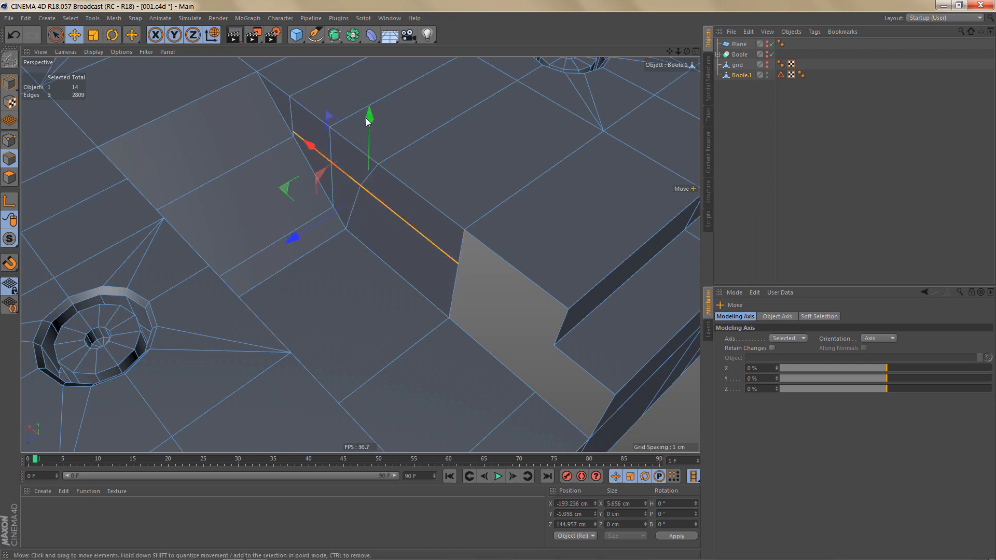
left_click_drag(370, 114, 379, 113)
Move the lengthwise line's point above the slope's foot along X, away from the slope.
left_click_drag(362, 149, 434, 195, "alt")
key("Return")
key("0")
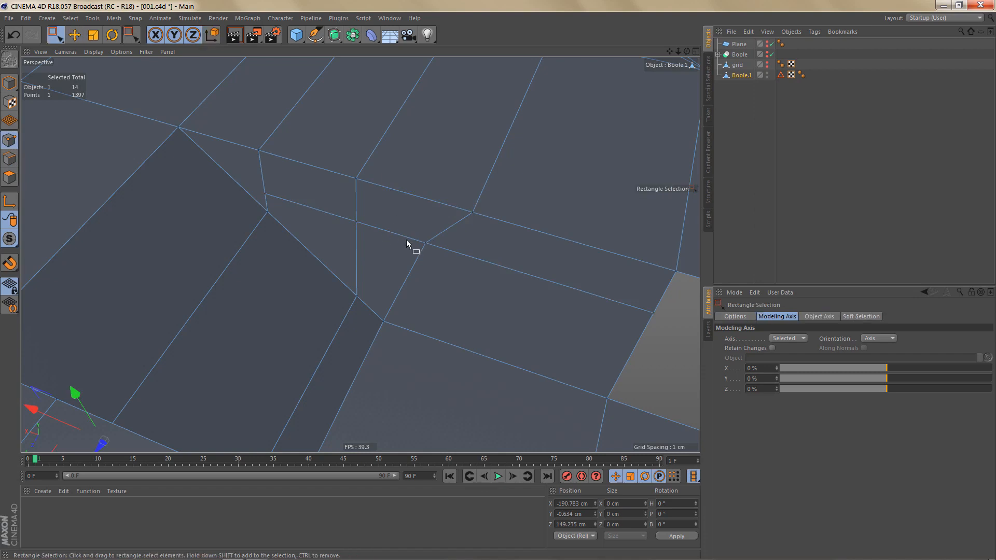
left_click_drag(441, 258, 440, 258)
left_click_drag(338, 216, 354, 224)
Move the lengthwise line's end point near the slope's top to about X -190.705 cm and Y -0.596 cm.
left_click(265, 195)
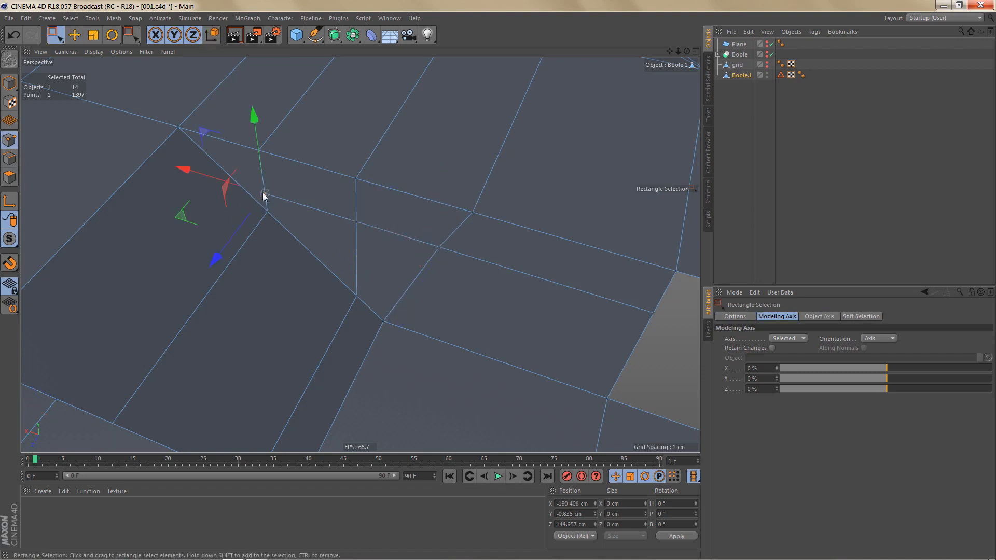
left_click_drag(253, 118, 257, 114)
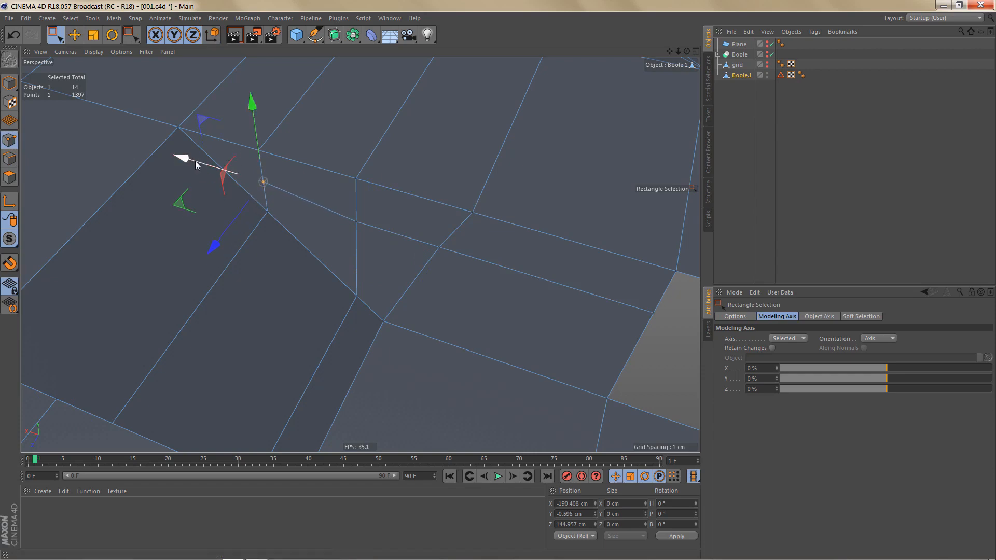
left_click_drag(222, 166, 242, 195)
Fill the rest of this side wall out to the plate's outer wall with the Polygon Pen.
scroll(241, 196, "down", 3)
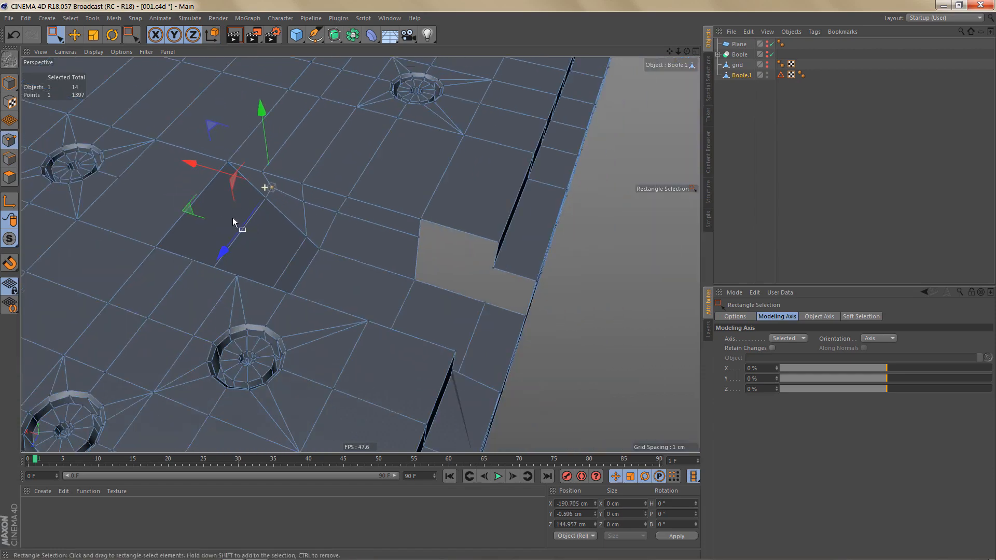
scroll(518, 276, "up", 5)
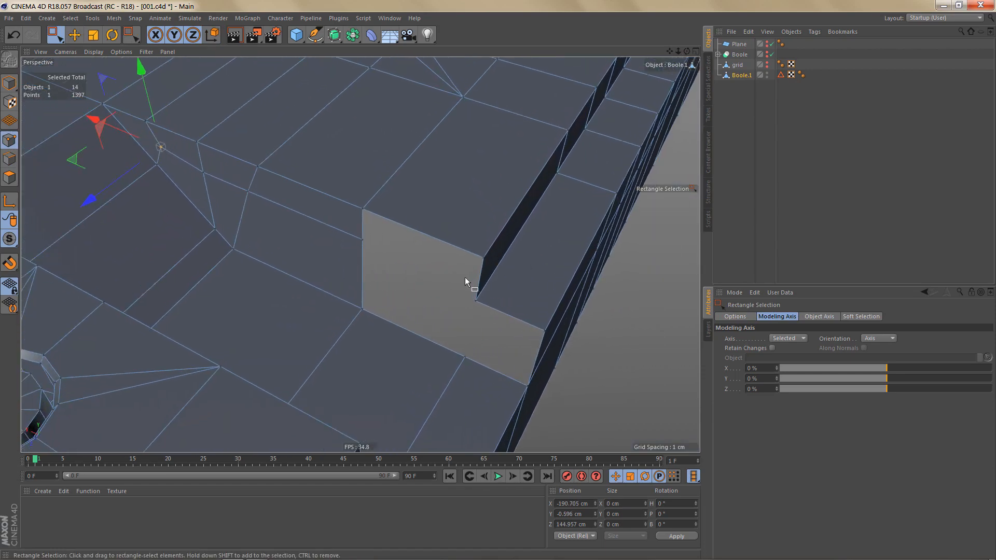
key("m")
key("e")
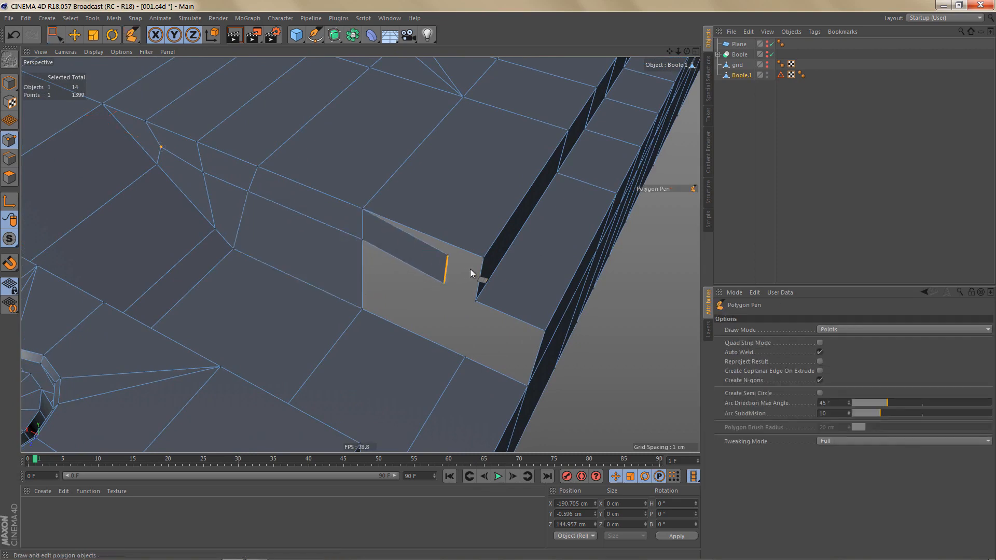
left_click_drag(471, 270, 488, 273)
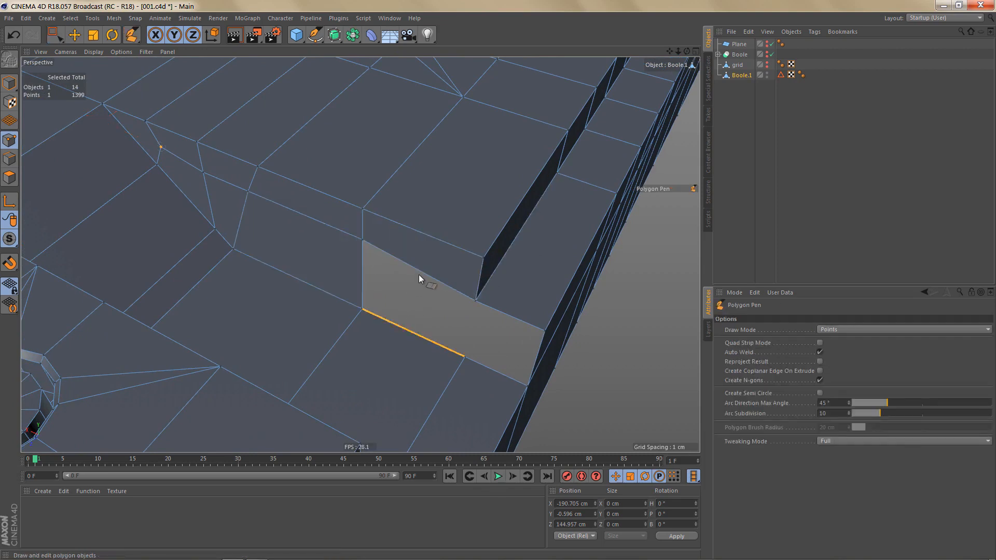
left_click_drag(419, 275, 416, 269, "ctrl")
left_click_drag(490, 371, 322, 305, "ctrl")
In the top view, line-cut through the slot's middle from the neighbouring hole's side point to beyond the plate's outer edge.
scroll(481, 293, "down", 6)
left_click_drag(382, 295, 433, 286, "alt")
right_click_drag(420, 262, 472, 278, "alt")
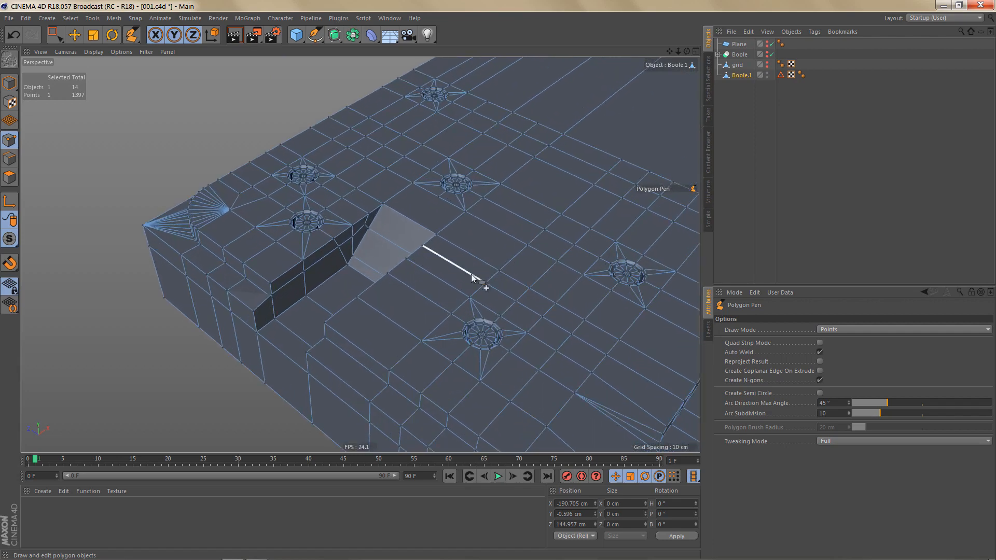
middle_click_drag(471, 279, 490, 305, "alt")
scroll(459, 248, "up", 2)
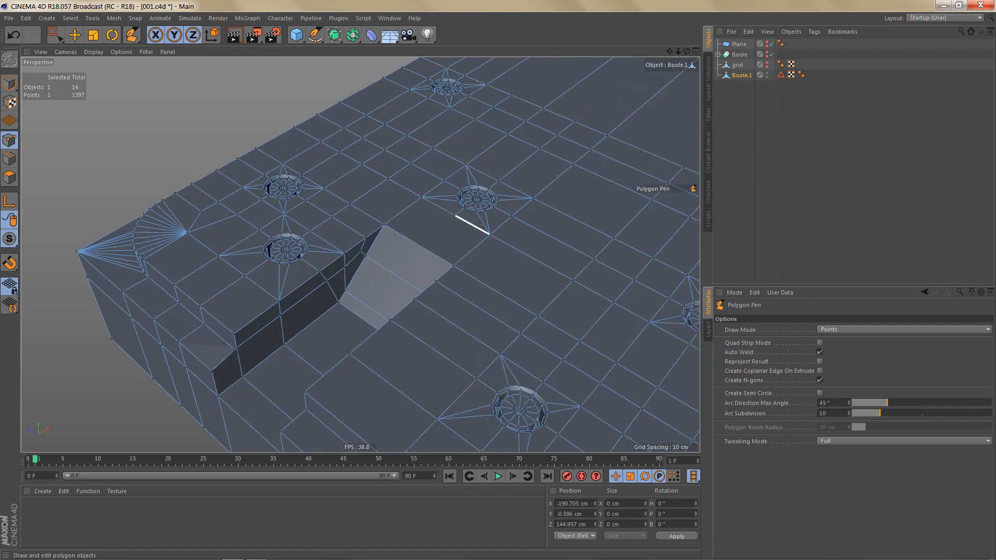
key("F2")
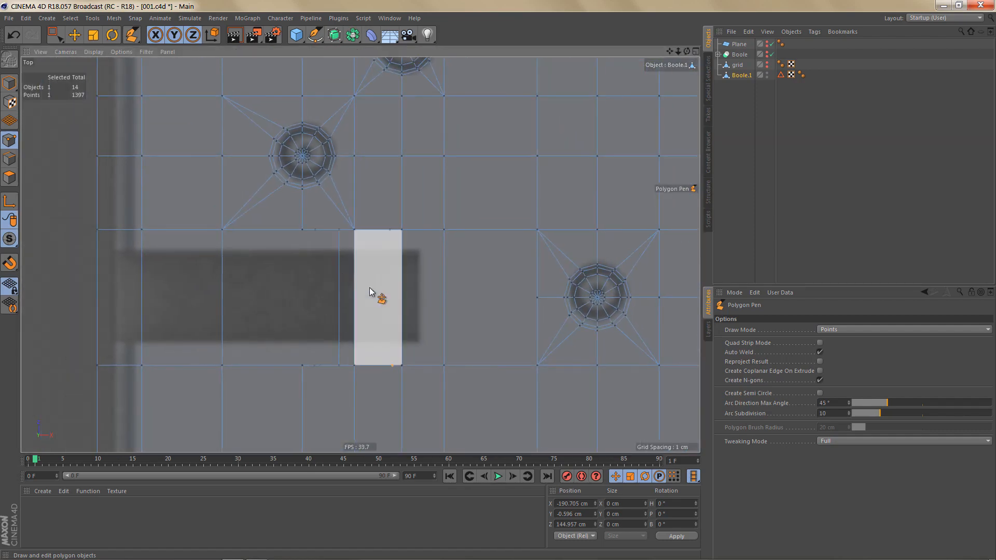
key("k")
key("k")
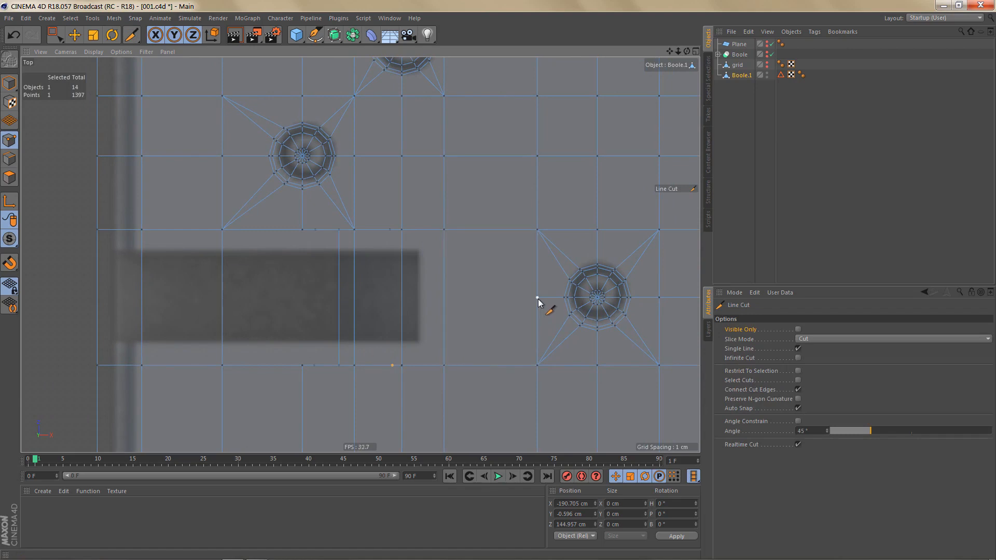
left_click_drag(537, 297, 70, 298)
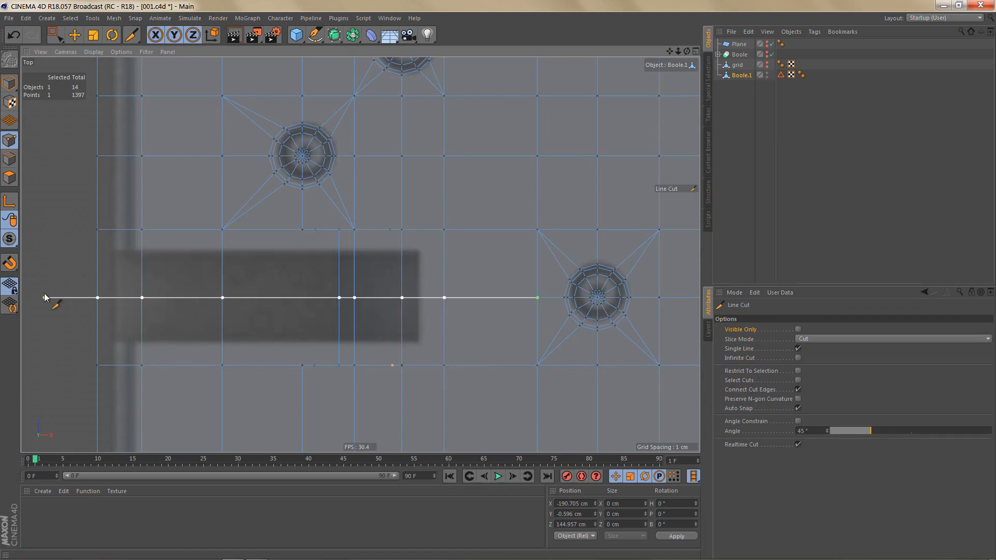
key("e")
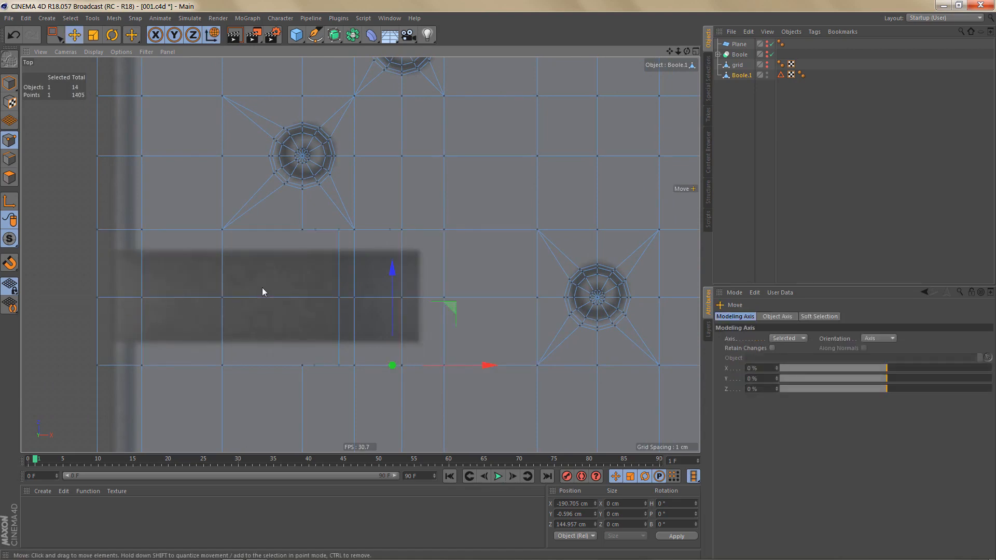
Clear the point selection in the perspective view and switch to polygon mode with Rectangle Selection.
middle_click(262, 291)
middle_click(179, 201)
right_click_drag(287, 226, 260, 250, "alt")
left_click_drag(289, 258, 321, 257, "alt")
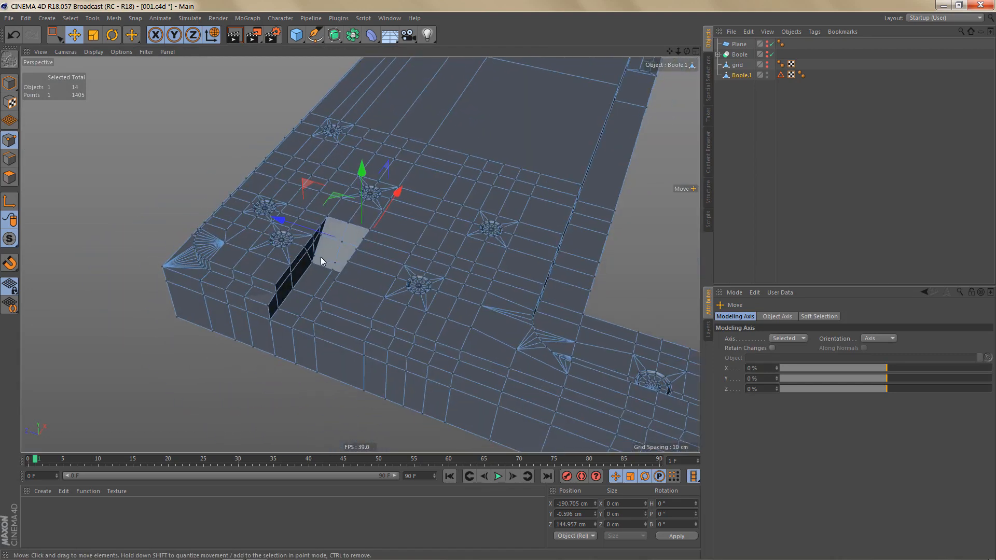
left_click(293, 288)
mouse_move(340, 280)
left_mouse_down("alt")
mouse_move(368, 285)
mouse_move(355, 282)
left_mouse_up("alt")
left_click(9, 178)
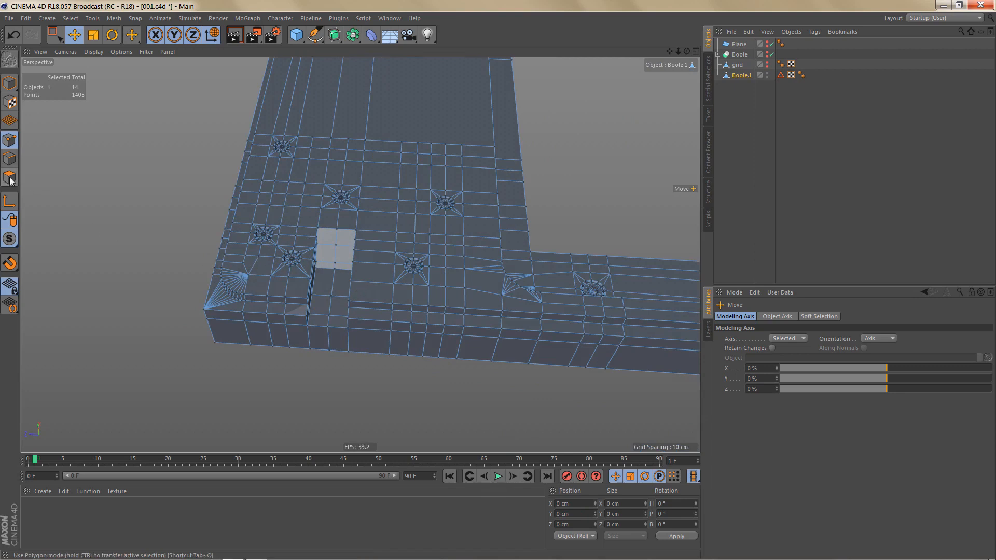
key("0")
left_click_drag(291, 243, 314, 253, "alt")
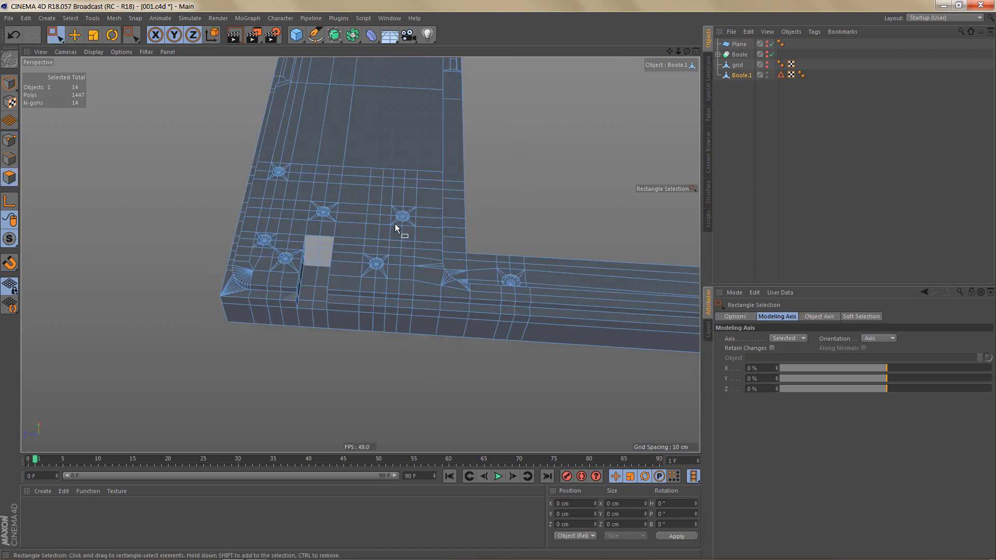
key("F2")
scroll(397, 236, "down", 5)
scroll(383, 252, "down", 2)
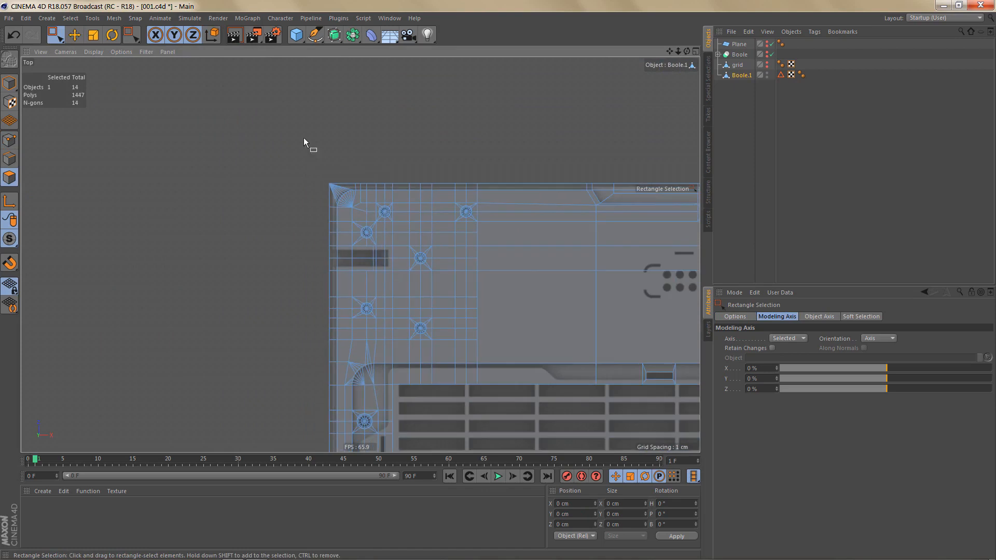
left_click_drag(283, 124, 504, 446)
scroll(467, 223, "down", 5)
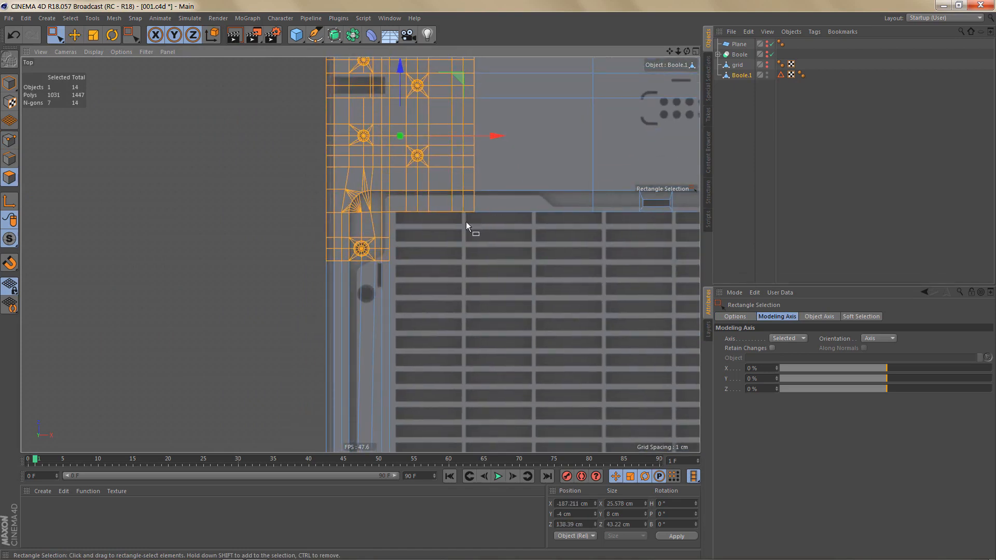
left_click_drag(361, 134, 427, 442, "shift")
middle_click_drag(362, 287, 374, 408, "alt")
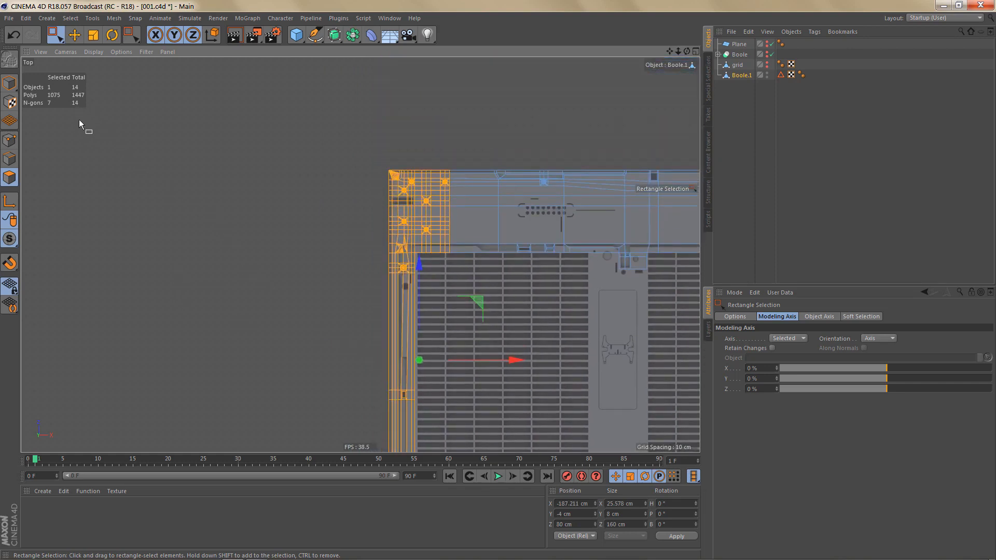
middle_click(269, 236)
middle_click(210, 157)
left_click_drag(264, 262, 540, 235, "alt")
key("ctrl+shift+a")
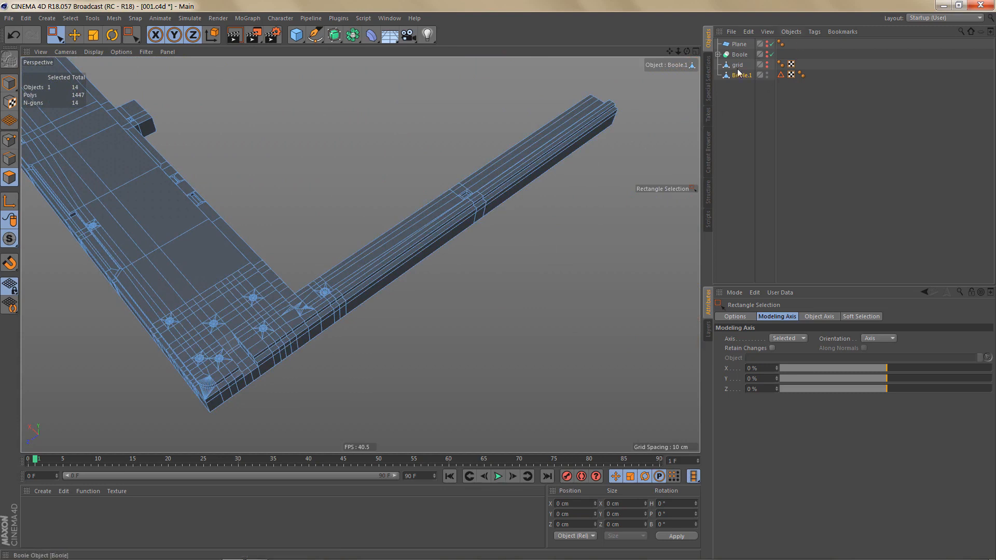
Select all N-gons, narrow the selection down to those around the recessed slot for inspection, and clear the selection.
left_click(708, 77)
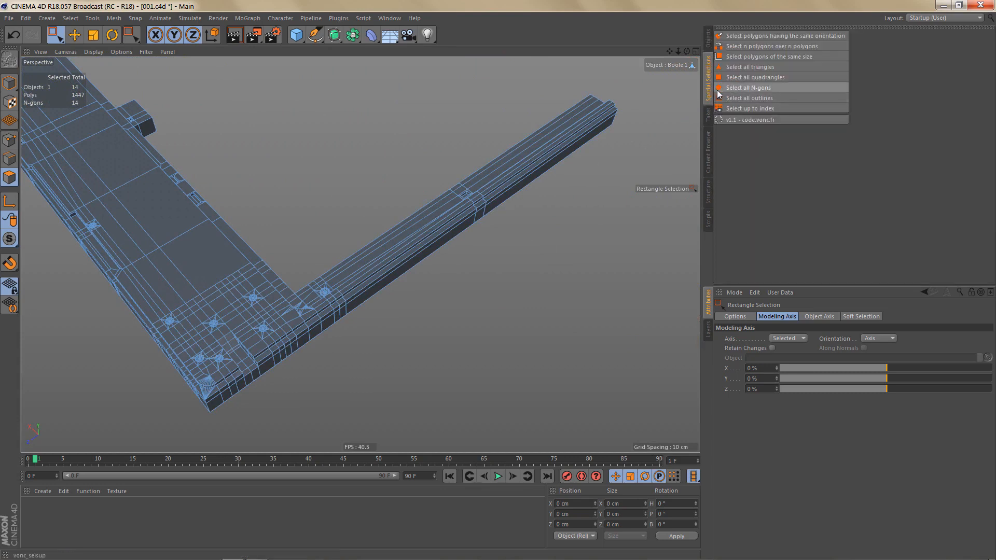
left_click(761, 89)
middle_click_drag(403, 281, 534, 257, "alt")
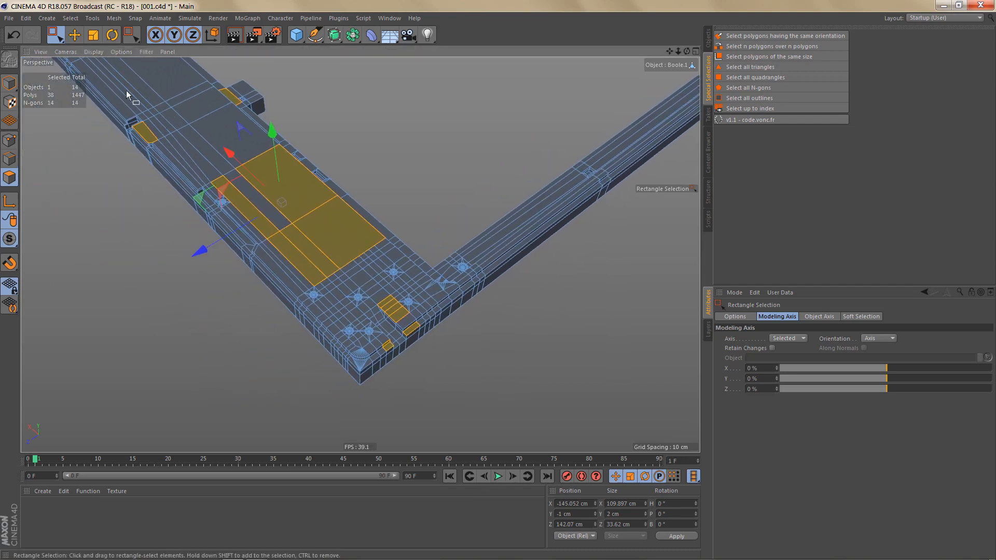
left_click_drag(115, 71, 356, 273)
key("9")
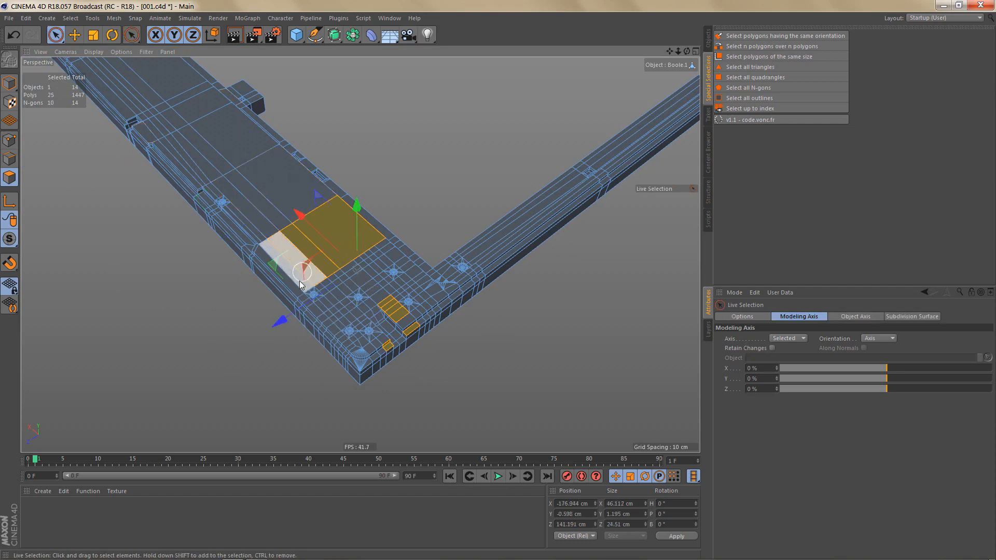
left_click_drag(281, 269, 378, 213, "ctrl")
scroll(405, 338, "up", 5)
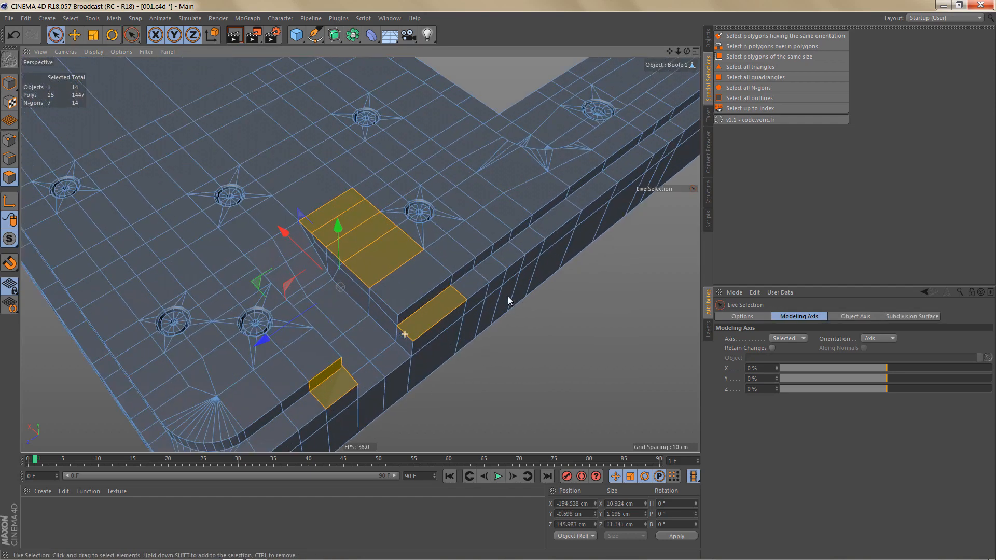
left_click_drag(431, 282, 392, 285, "alt")
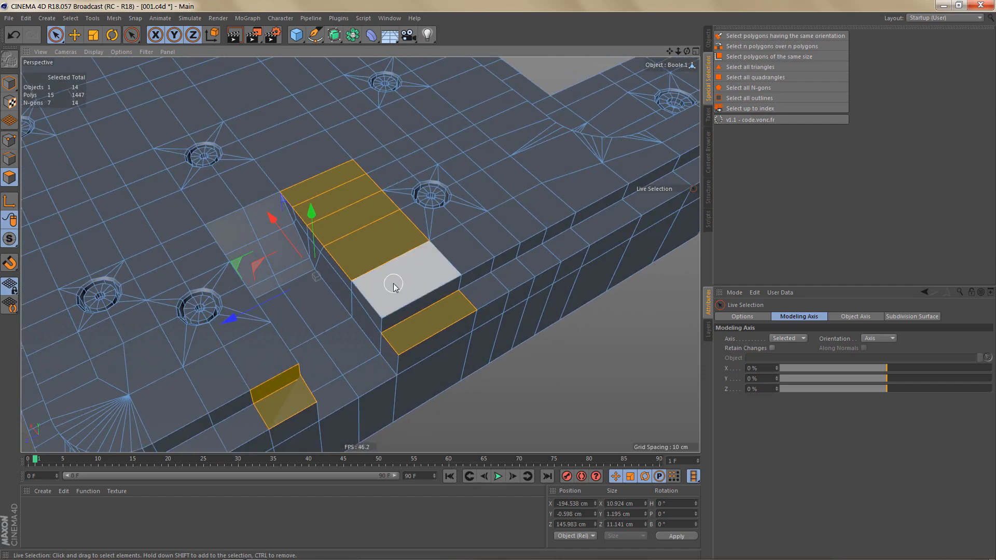
key("ctrl+shift+a")
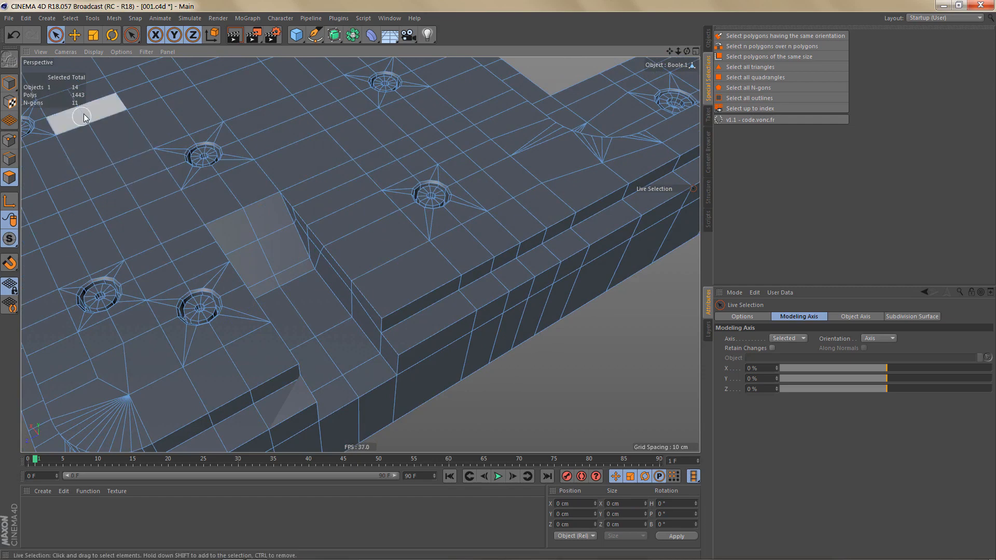
Select all N-gons again and locate the pair beside the upper corner of the slot's slope.
scroll(287, 174, "down", 4)
middle_click_drag(289, 210, 313, 225, "alt")
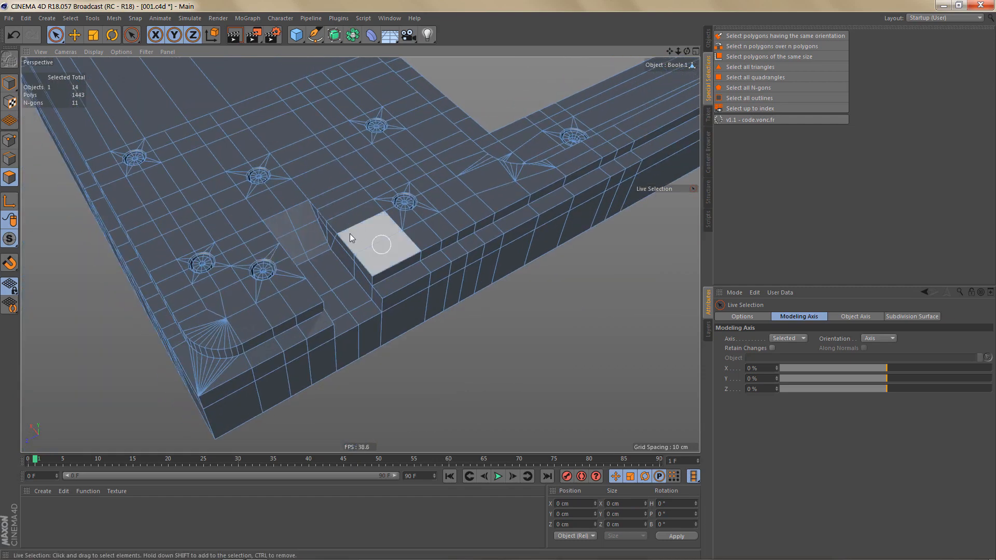
left_click(753, 89)
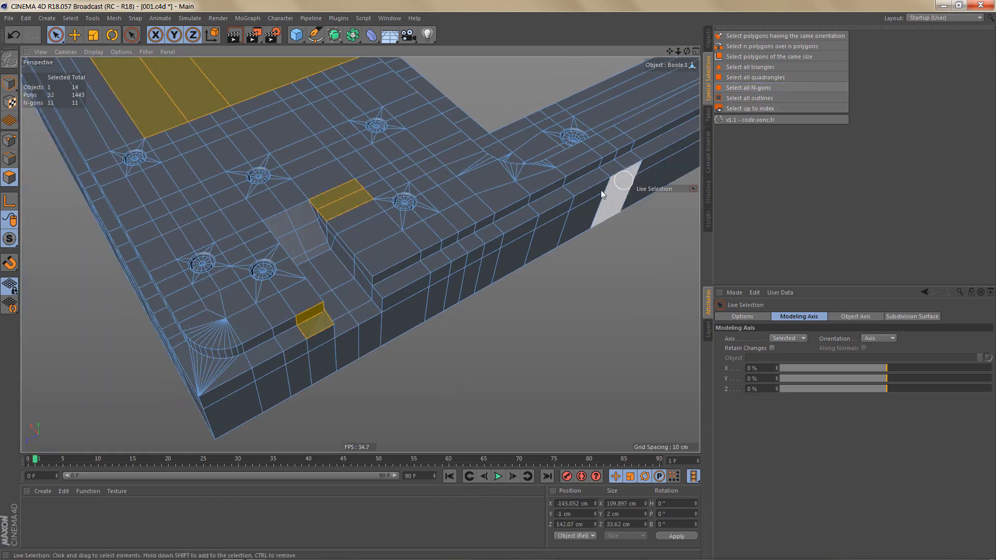
scroll(548, 228, "up", 6)
scroll(497, 234, "up", 5)
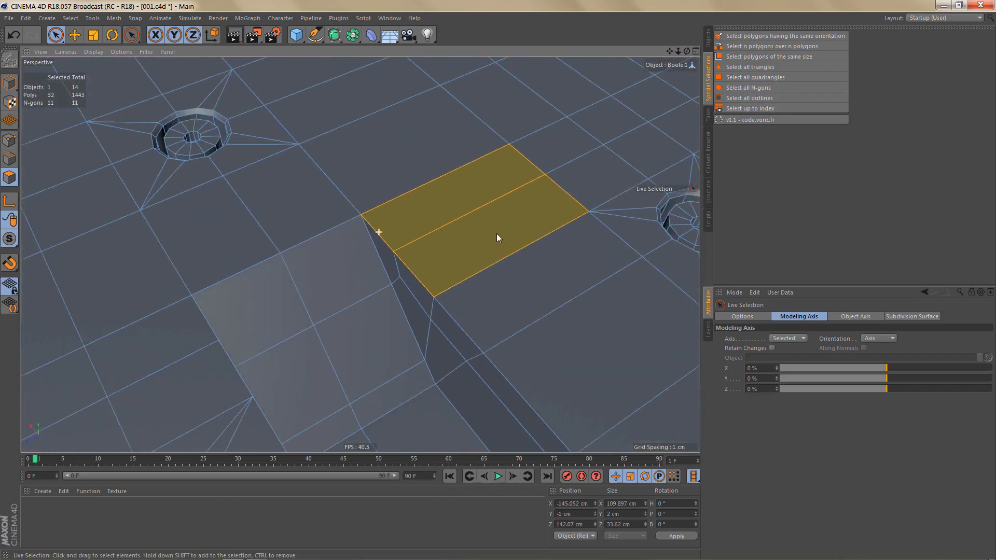
Weld the two nearly coincident points on the slot's upper edge just beside the slope's top corner.
key("Return")
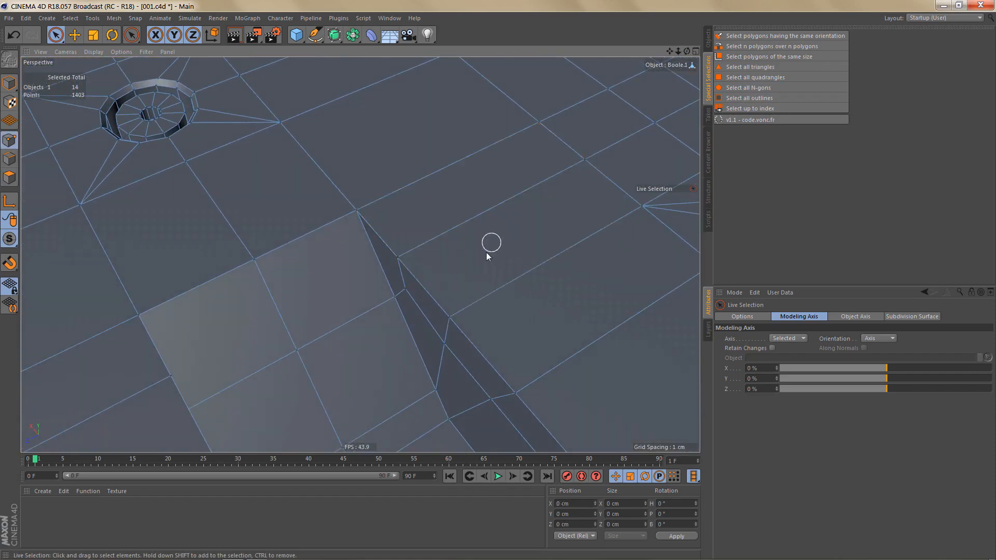
scroll(428, 246, "up", 3)
left_click_drag(431, 250, 471, 240, "alt")
scroll(404, 288, "up", 3)
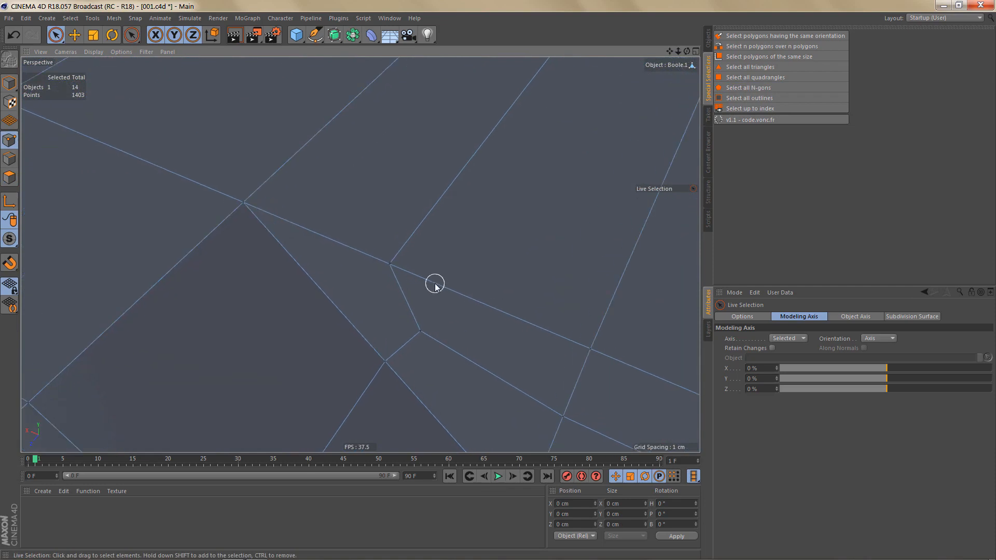
key("s")
key("r")
scroll(382, 283, "down", 2)
left_click_drag(386, 290, 379, 258)
left_click_drag(390, 317, 393, 295, "alt")
key("m")
key("q")
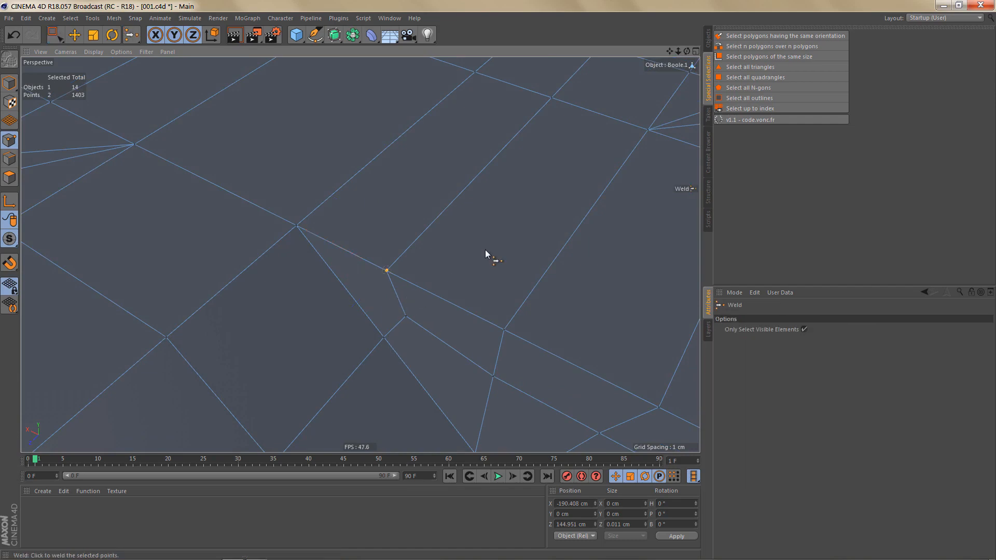
left_click(485, 251)
Examine the remaining selected N-gons at the outer end of the slot's opposite wall.
right_click_drag(456, 233, 437, 275, "alt")
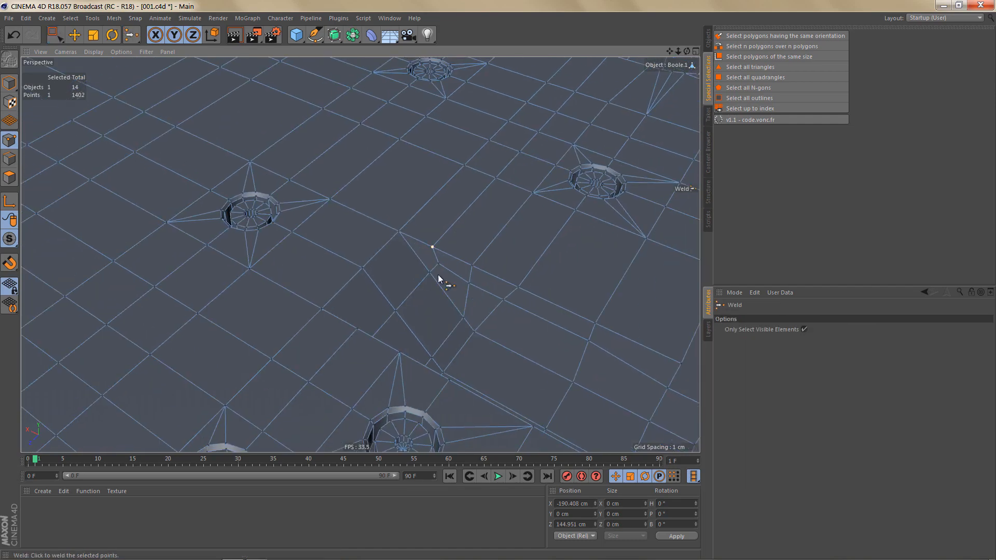
middle_click_drag(436, 274, 393, 252, "alt")
right_click_drag(394, 253, 396, 260, "alt")
key("Return")
key("Return")
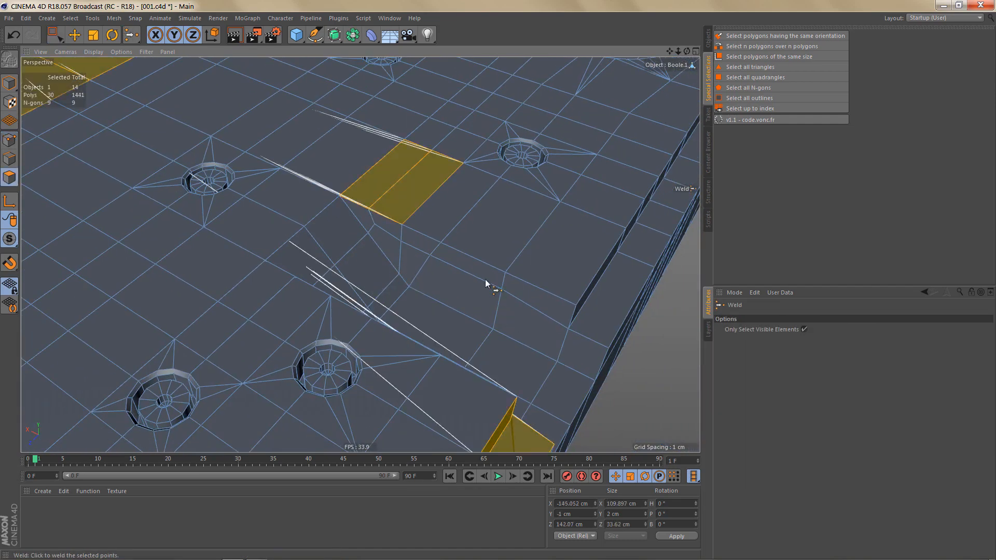
middle_click_drag(546, 385, 493, 263, "alt")
left_click_drag(469, 271, 365, 242, "alt")
right_click_drag(369, 234, 406, 230, "alt")
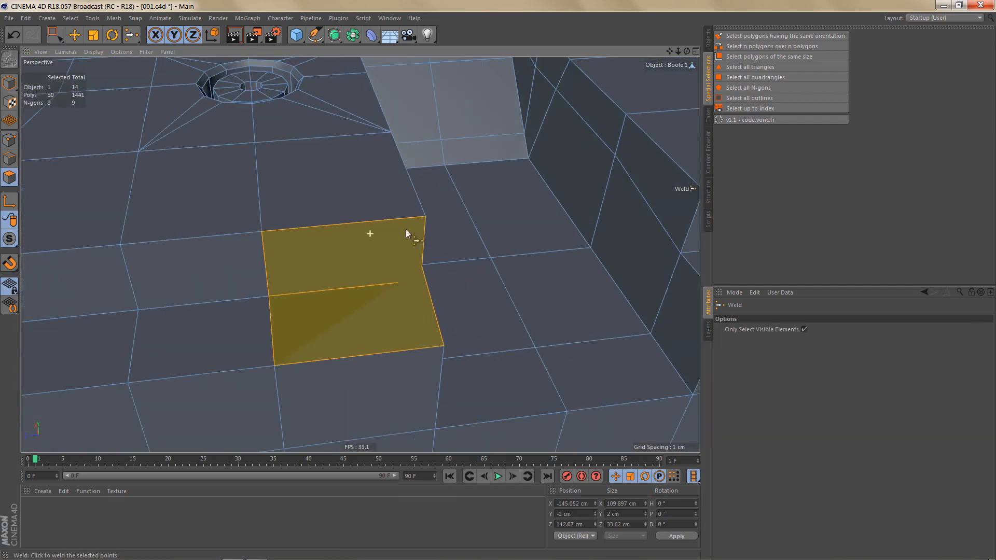
left_click_drag(406, 230, 289, 245, "alt")
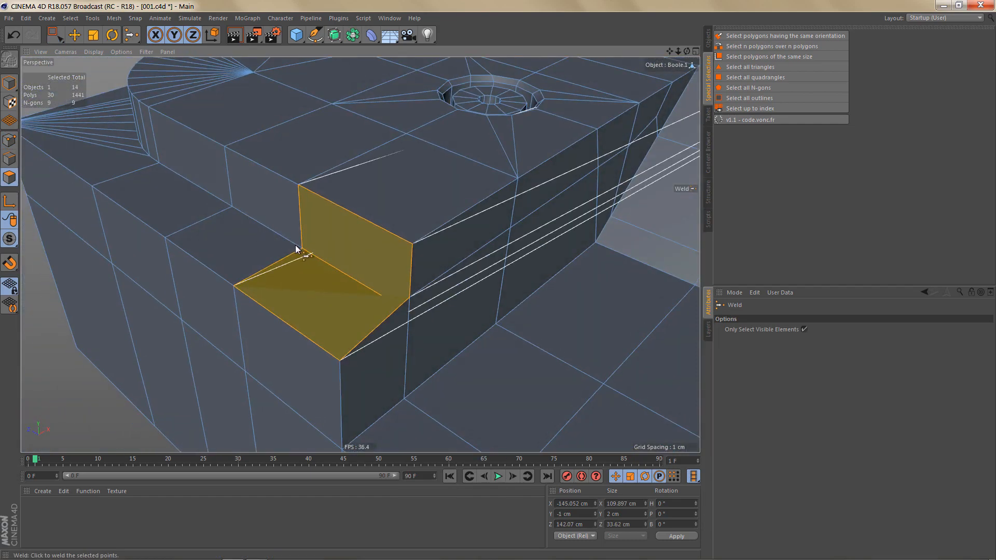
Delete the N-gon on the lower ledge next to the slot's outer opening.
key("Return")
key("Return")
mouse_move(402, 295)
right_mouse_down("alt")
mouse_move(425, 298)
mouse_move(411, 298)
right_mouse_up("alt")
left_click_drag(408, 298, 376, 270, "alt")
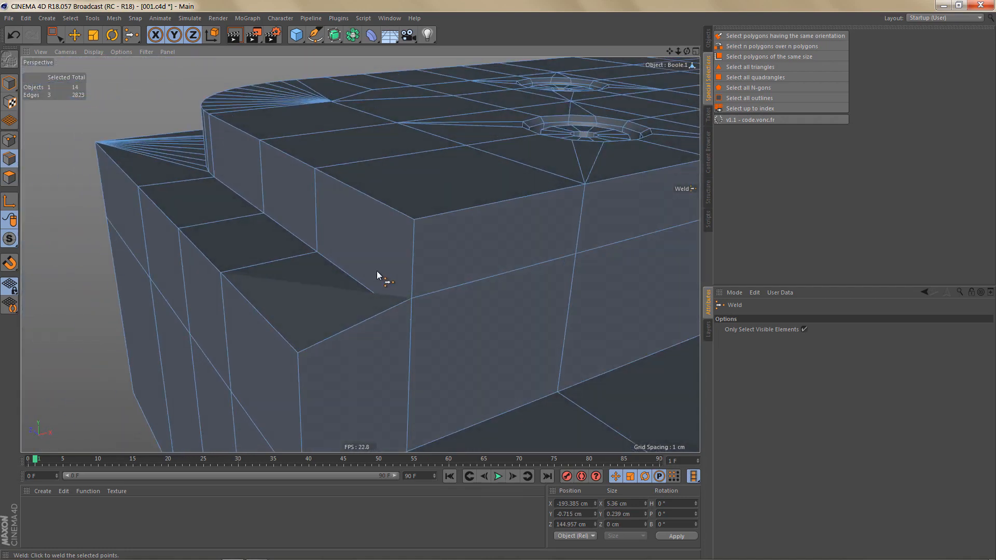
key("Return")
key("space")
left_click(325, 295)
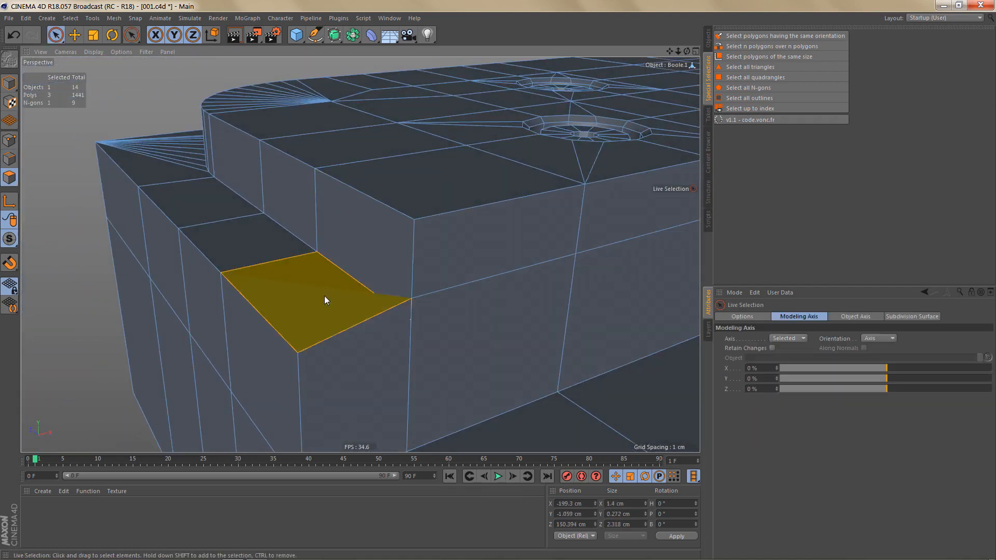
key("Delete")
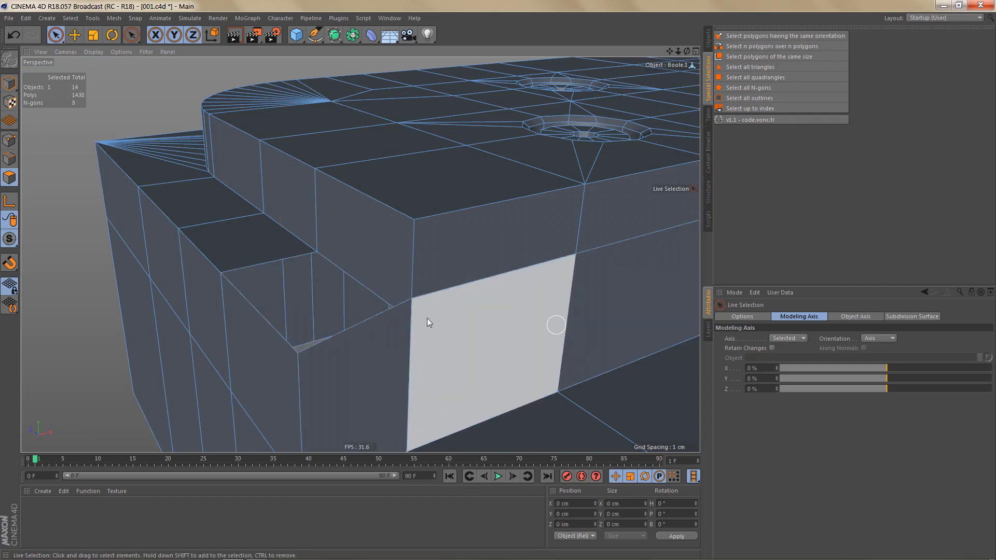
Weld the stray point at the ledge's inner end onto the slot wall's corner point with the Polygon Pen.
mouse_move(421, 307)
left_mouse_down("alt")
mouse_move(444, 315)
mouse_move(414, 321)
left_mouse_up("alt")
left_click_drag(354, 305, 463, 323, "alt")
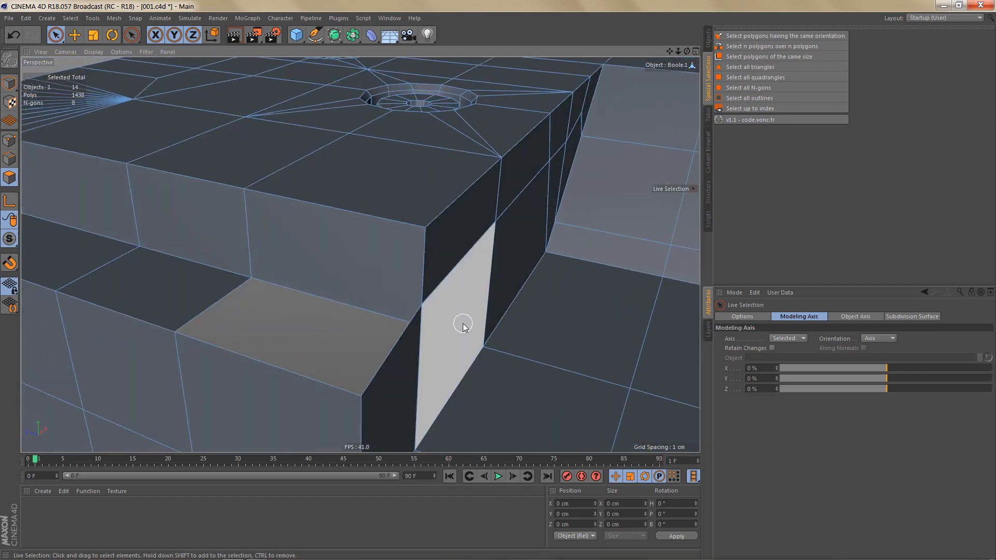
key("Return")
key("m")
key("e")
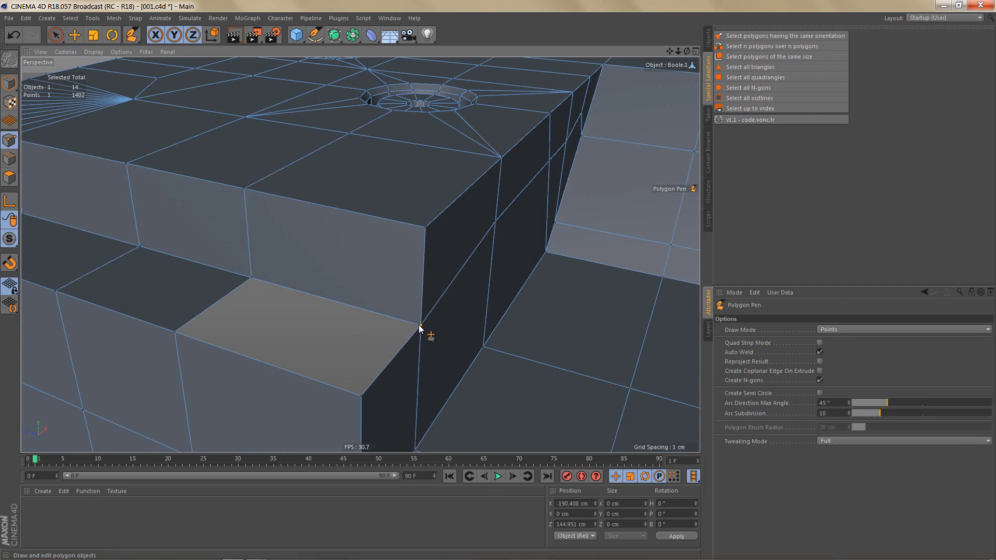
left_click_drag(478, 304, 381, 306, "alt")
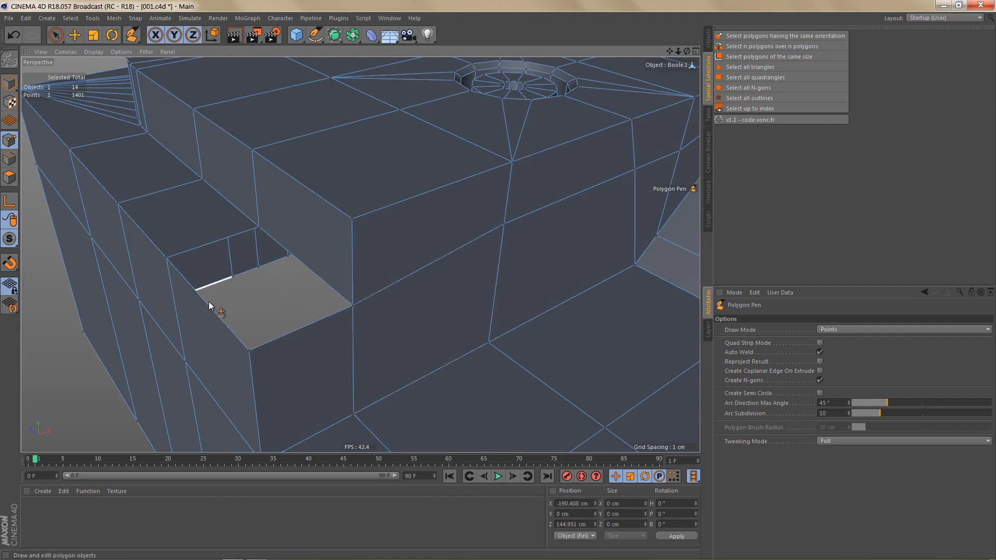
Fill the hole in the ledge by extending its open edge across the gap with the Polygon Pen.
left_click_drag(212, 309, 364, 289, "ctrl")
scroll(374, 266, "down", 5)
key("Return")
key("Return")
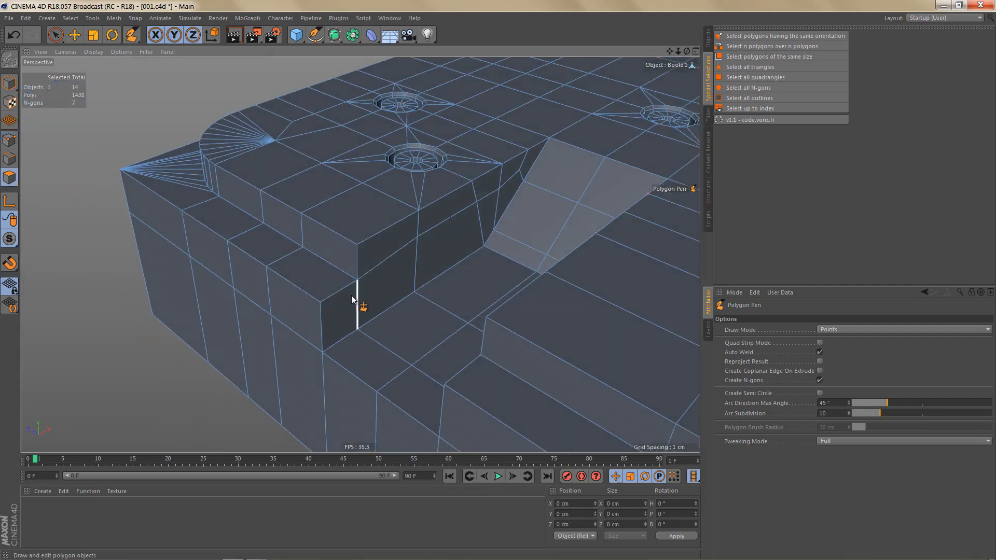
Select all N-gons, examine where the remaining ones lie along the whole plate, and clear the selection.
scroll(351, 299, "down", 3)
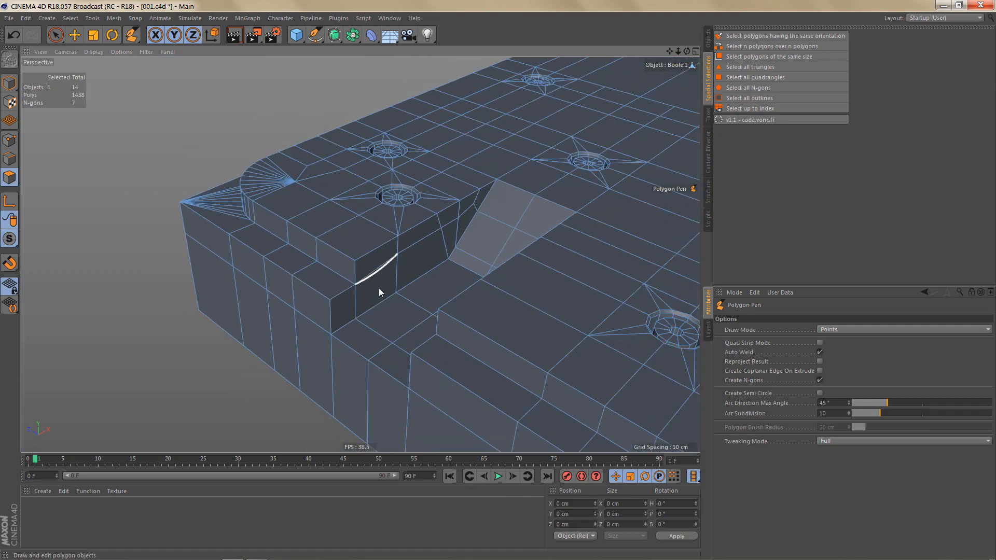
left_click(759, 88)
scroll(297, 265, "down", 5)
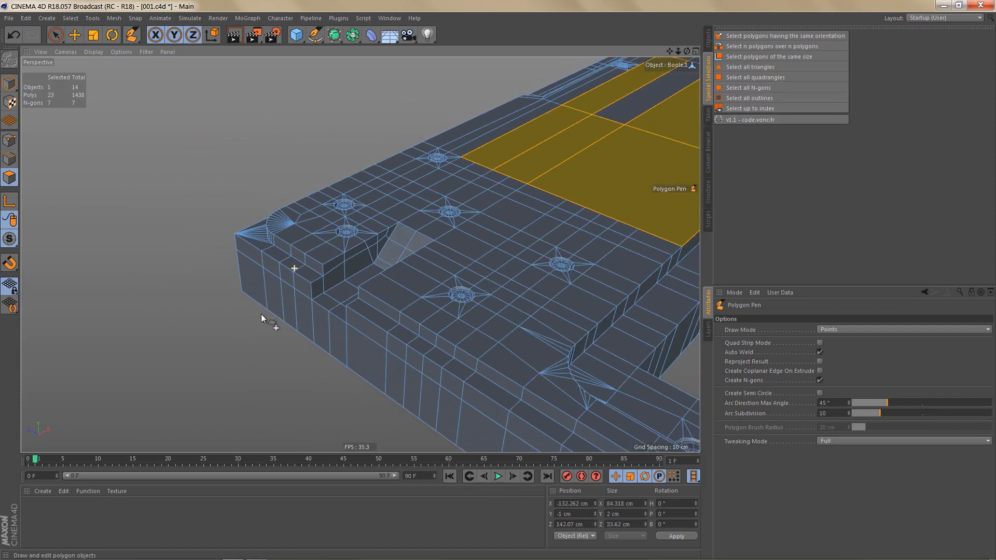
left_click_drag(262, 313, 478, 266, "alt")
scroll(478, 266, "down", 4)
middle_click_drag(438, 284, 282, 340, "alt")
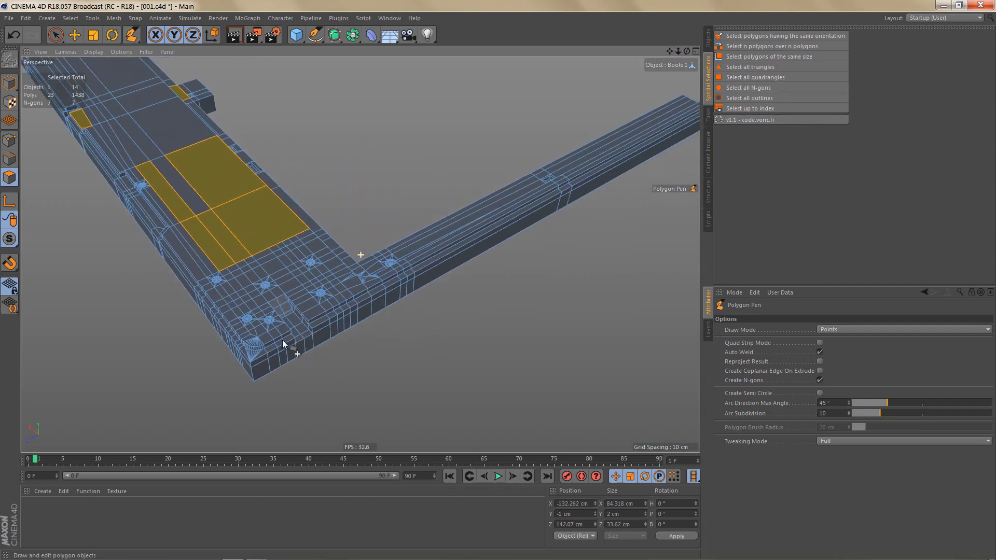
scroll(311, 328, "down", 1)
left_click_drag(316, 326, 296, 337, "alt")
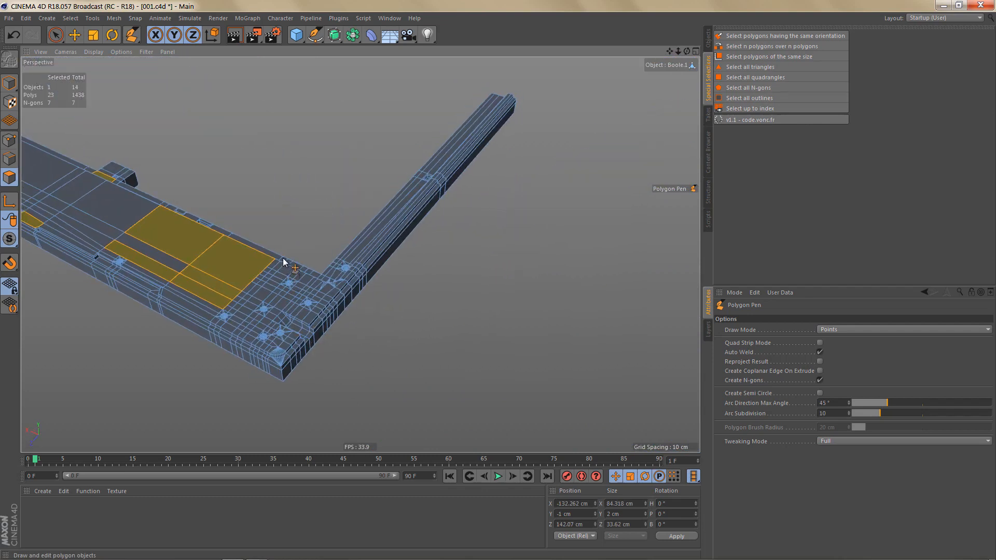
left_click_drag(282, 261, 346, 297, "alt")
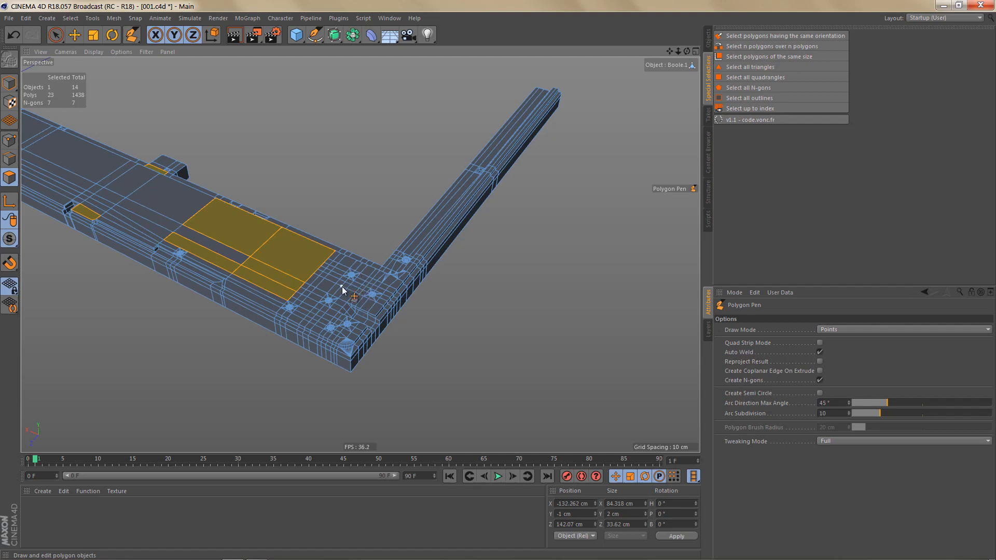
left_click_drag(358, 282, 304, 279, "alt")
scroll(374, 298, "up", 3)
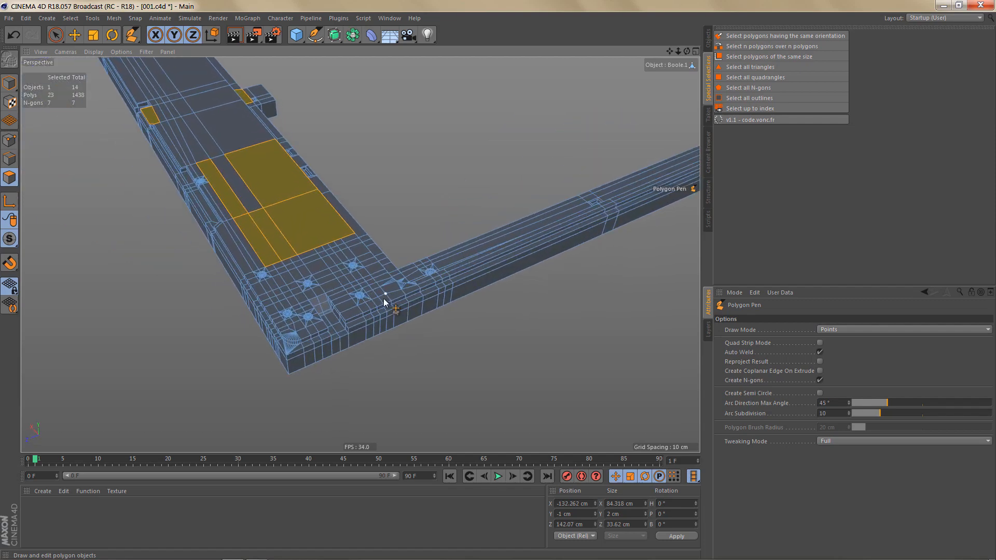
key("ctrl+shift+a")
In edge mode with the Move tool, loop-select the plate's upper outer rim edges on both sides of the slot.
right_click_drag(425, 332, 409, 264, "alt")
left_click_drag(409, 264, 322, 255, "alt")
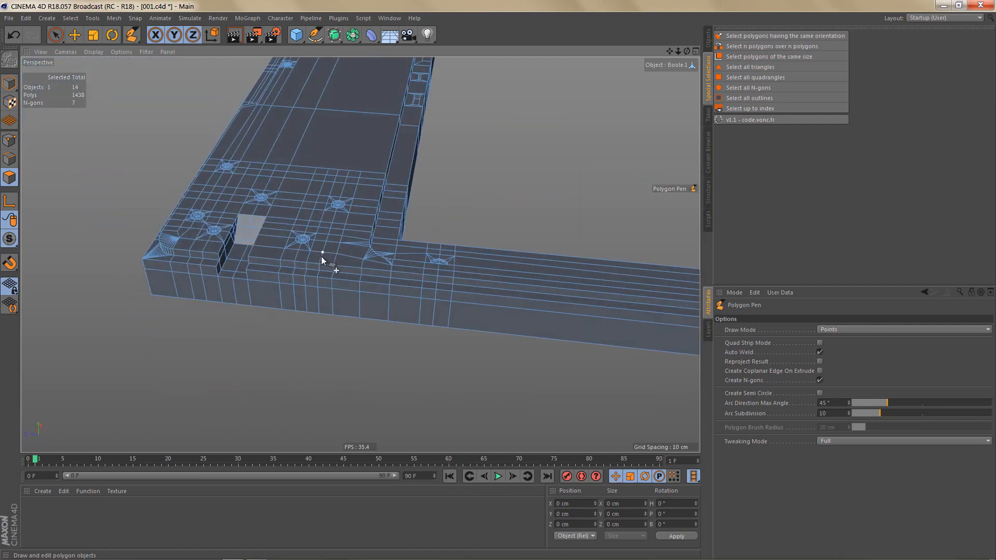
right_click_drag(313, 245, 371, 244, "alt")
middle_click_drag(313, 250, 382, 258, "alt")
right_click_drag(298, 262, 337, 259, "alt")
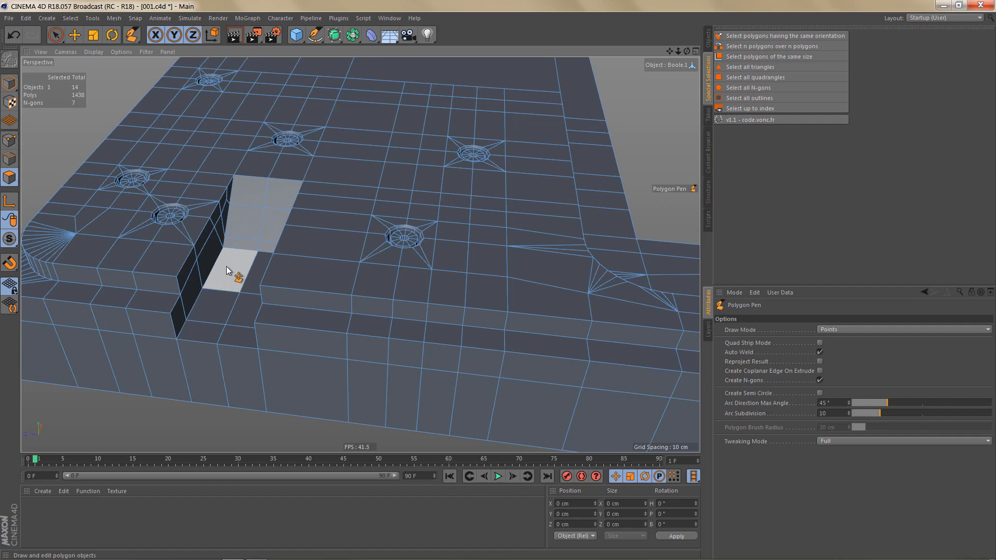
key("e")
key("Return")
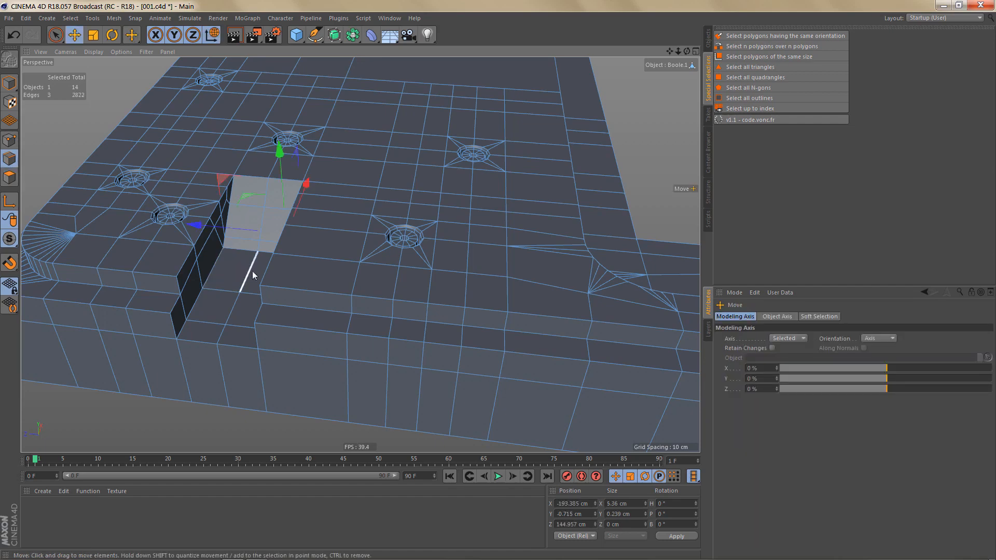
double_click(313, 290)
left_click_drag(313, 291, 236, 266, "alt")
right_click_drag(236, 266, 238, 266, "alt")
middle_click_drag(276, 253, 366, 325, "alt")
right_click_drag(213, 341, 304, 325, "alt")
double_click(216, 349, "shift")
Add the upper rim edges along the plate's long side, on both sides of the square notch, to the edge selection.
left_click_drag(216, 350, 315, 198, "alt")
middle_click_drag(165, 127, 332, 238, "alt")
right_click_drag(338, 220, 447, 234, "alt")
middle_click_drag(352, 250, 485, 314, "alt")
middle_click_drag(375, 221, 596, 388, "alt")
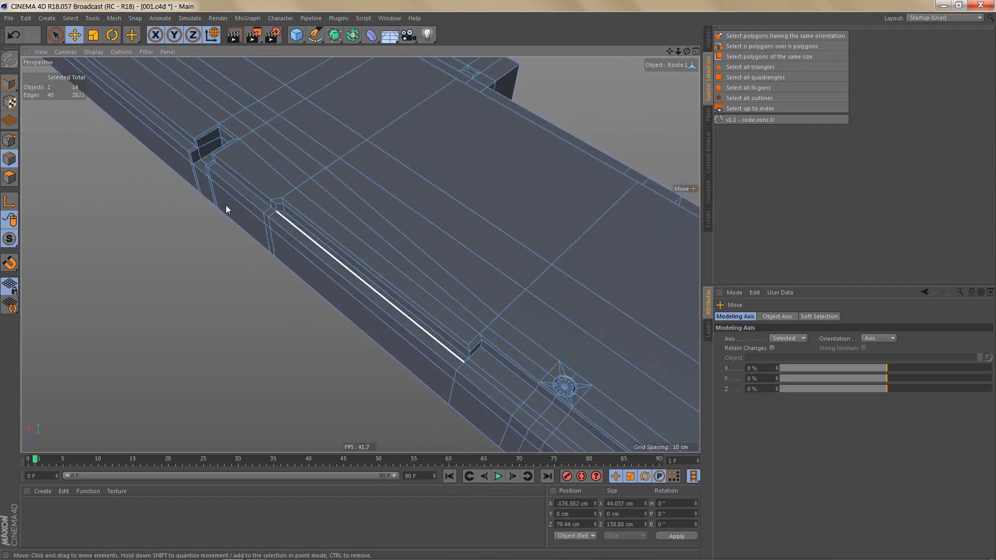
right_click_drag(271, 184, 329, 188, "alt")
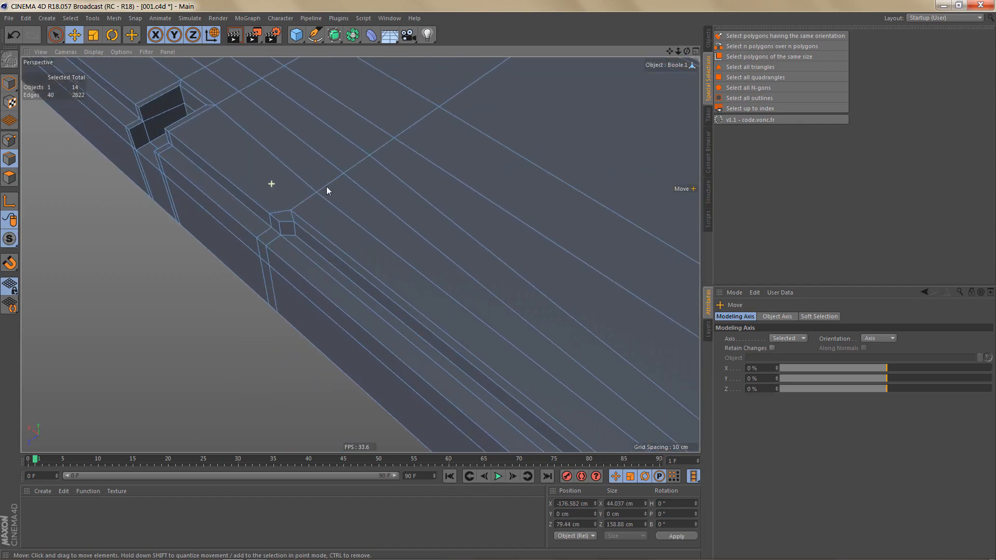
left_click(240, 190, "shift")
middle_click_drag(264, 177, 489, 378, "alt")
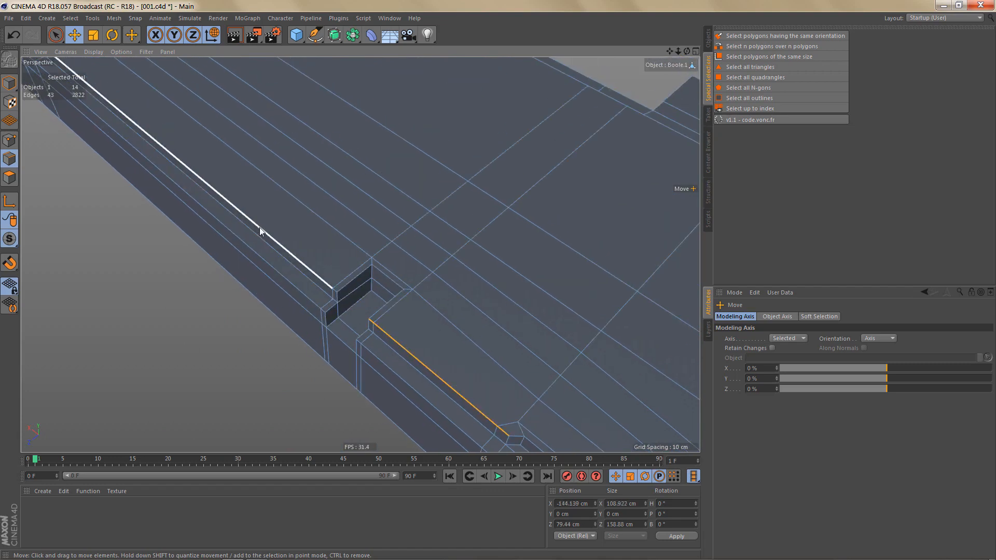
left_click(260, 232, "shift")
scroll(424, 284, "up", 5)
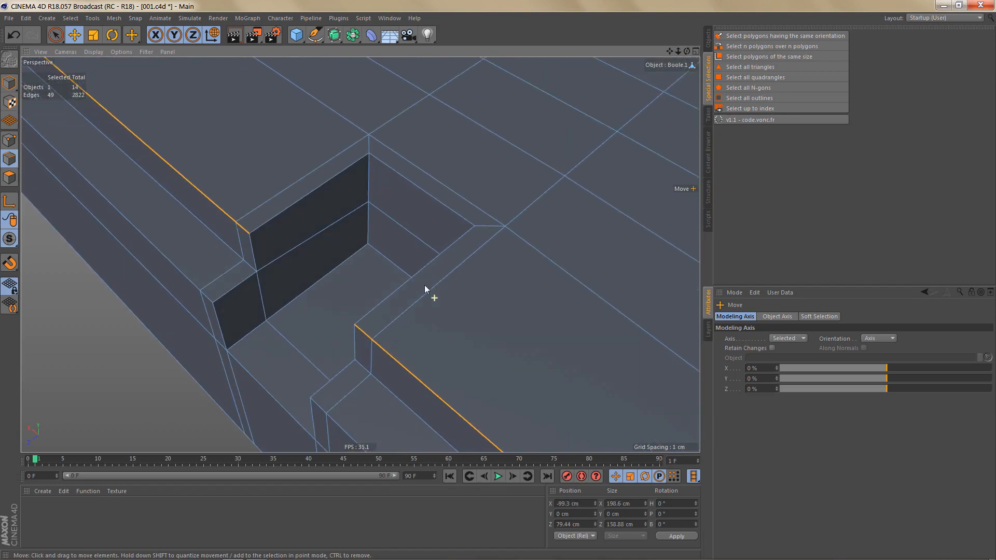
Bevel the selected upper rim edges in Chamfer mode with an offset of 0.2 cm and subdivision 0.
key("m")
key("s")
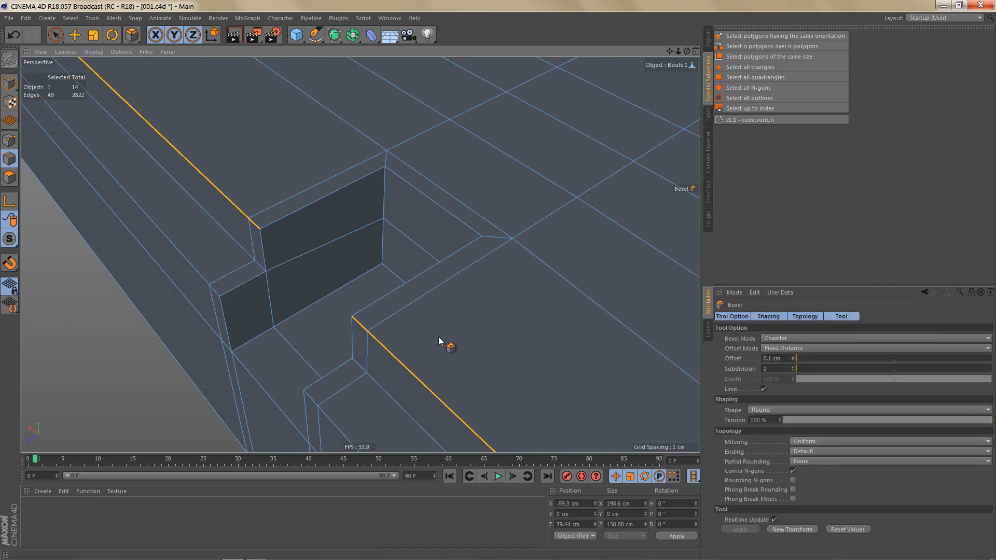
left_click_drag(438, 337, 451, 337)
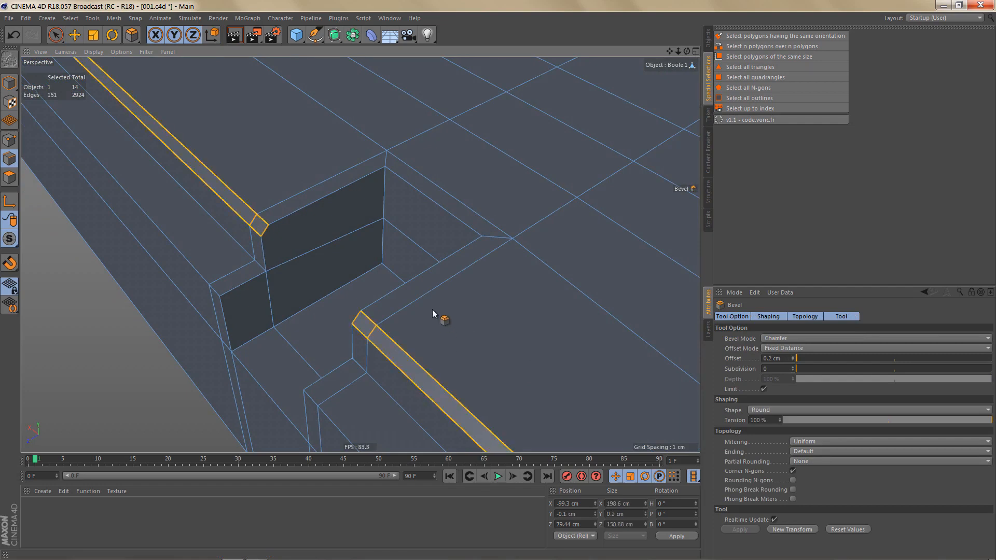
Examine how the new bevel ends at the square notch and at the corner of the recessed rim section.
right_click_drag(379, 308, 278, 348, "alt")
middle_click_drag(407, 324, 383, 307, "alt")
right_click_drag(389, 297, 453, 295, "alt")
middle_click_drag(439, 294, 407, 228, "alt")
right_click_drag(448, 334, 550, 292, "alt")
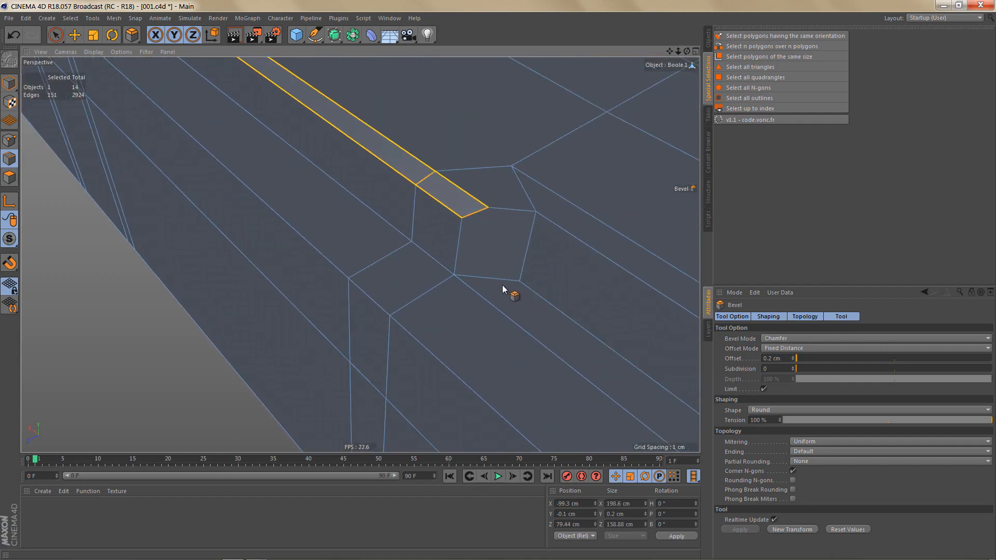
left_click_drag(504, 283, 521, 290, "alt")
right_click_drag(500, 305, 469, 294, "alt")
middle_click_drag(415, 276, 514, 357, "alt")
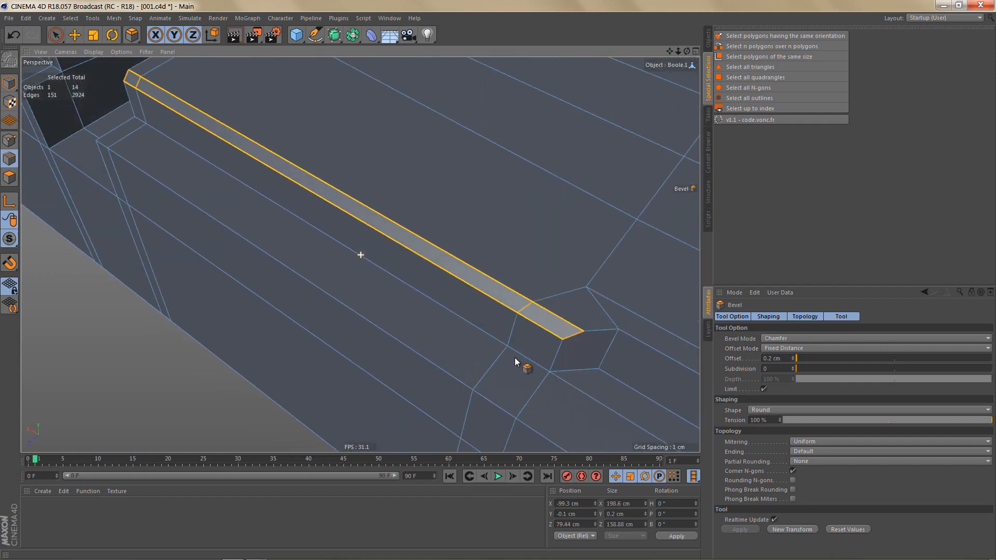
right_click_drag(435, 301, 402, 339, "alt")
middle_click_drag(348, 254, 395, 291, "alt")
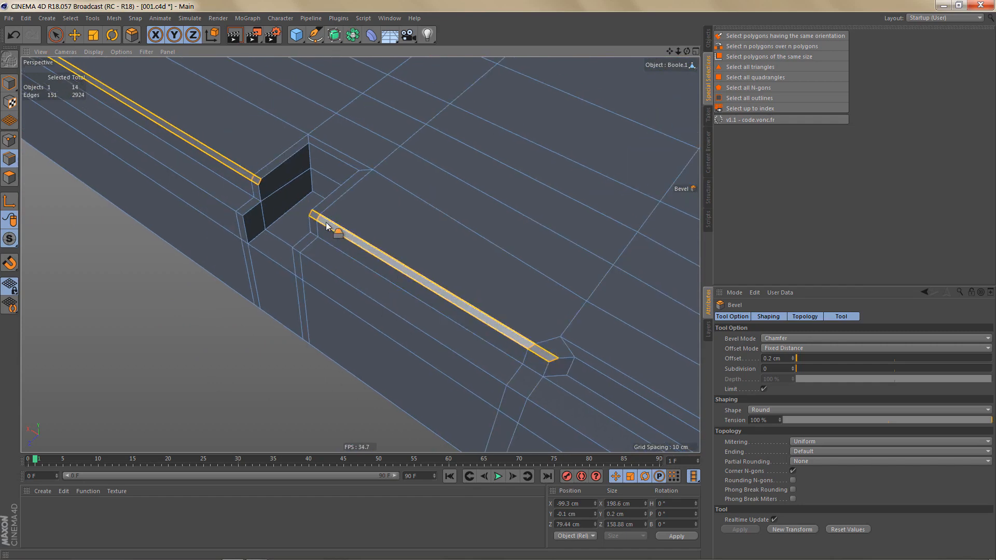
In the Top view, line-cut straight across the square notch between the inner bevel corners on its two sides.
middle_click(368, 228)
middle_click(531, 176)
middle_click_drag(302, 231, 256, 261, "alt")
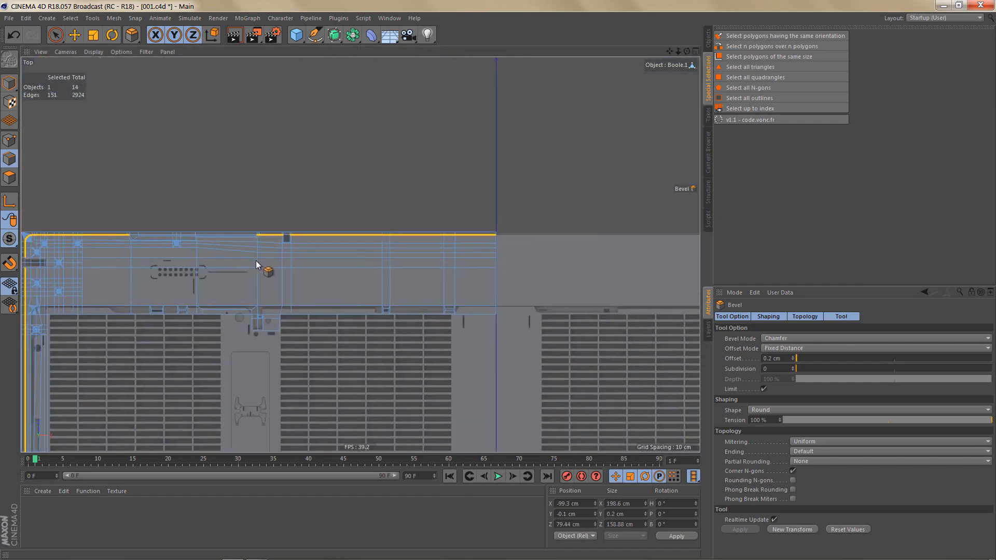
right_click_drag(298, 237, 416, 250, "alt")
middle_click_drag(359, 253, 486, 291, "alt")
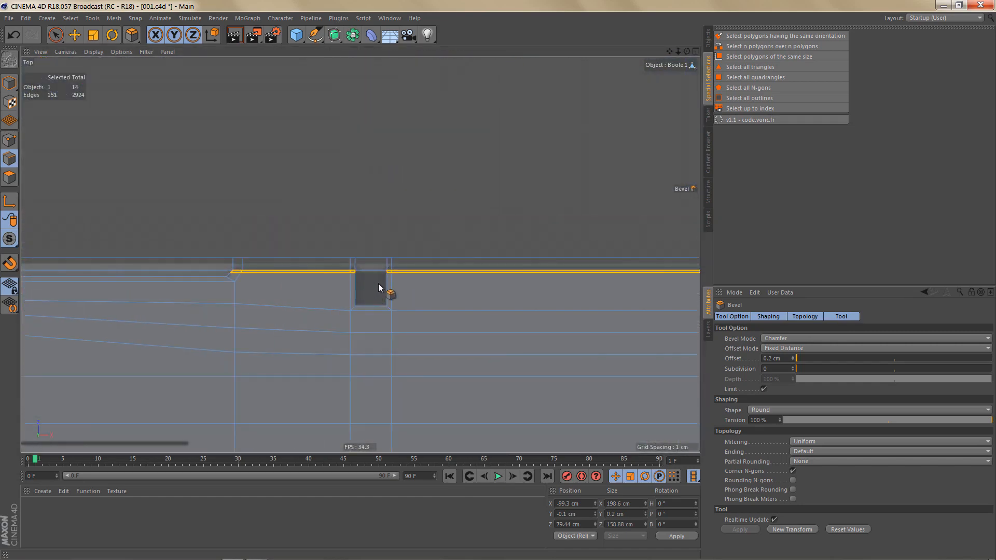
right_click_drag(378, 283, 413, 286, "alt")
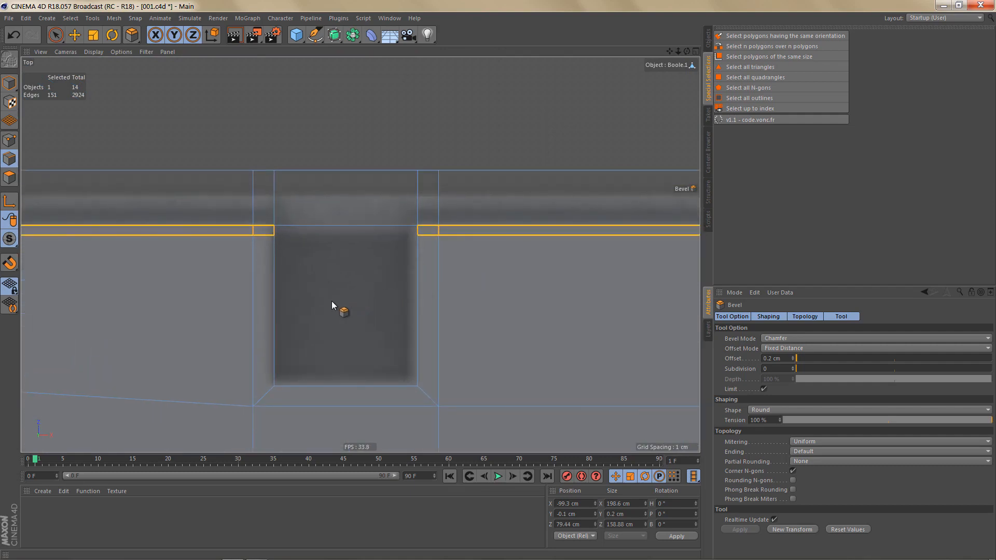
key("k")
key("k")
left_click(275, 237)
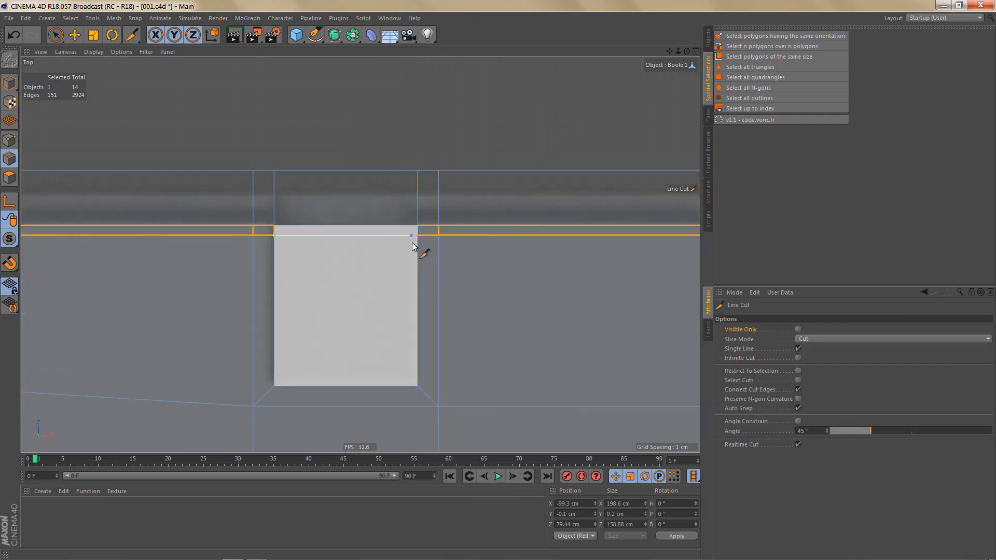
left_click(419, 240)
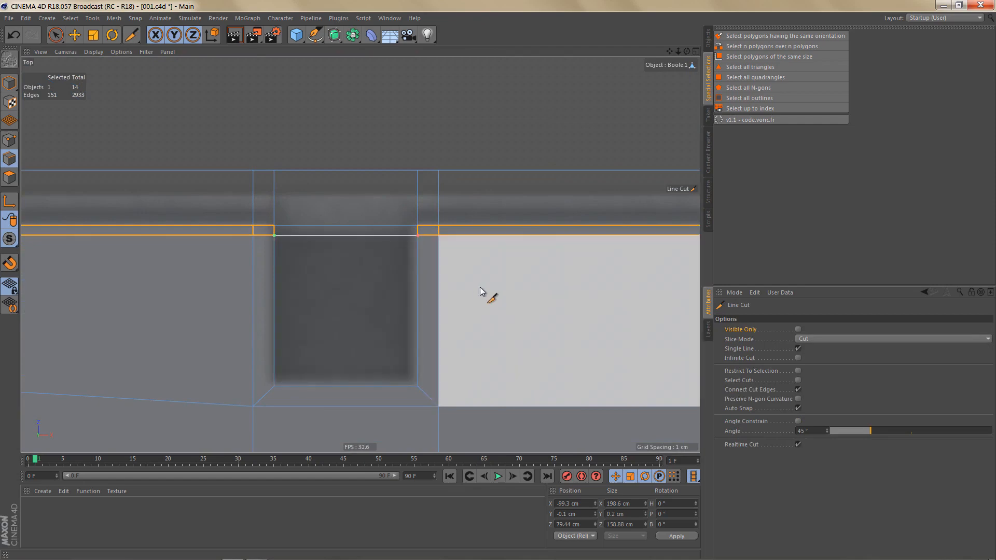
right_click_drag(467, 287, 438, 316, "alt")
middle_click(406, 288)
middle_click(306, 165)
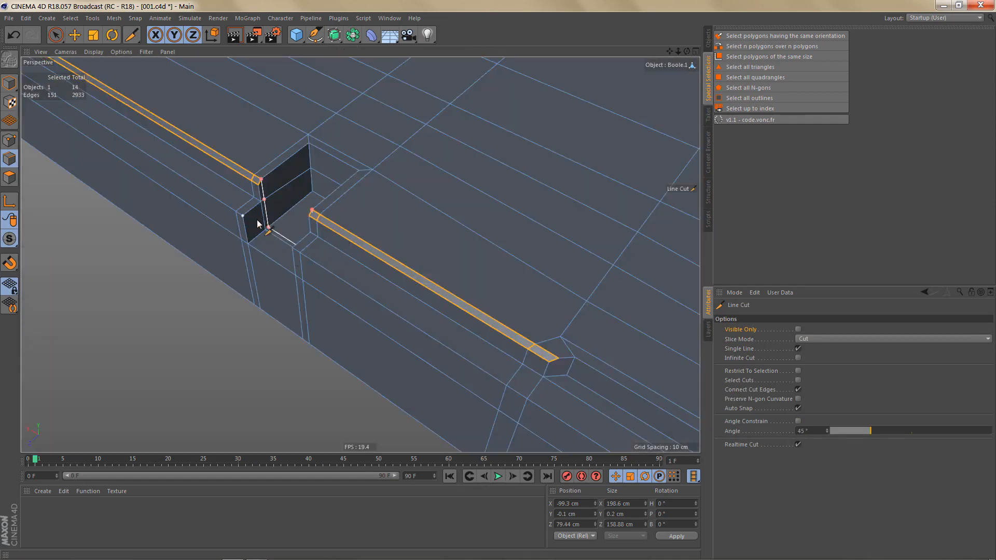
Examine the recessed rim section along the plate's long side, from the bevel's end to the screw hole.
right_click_drag(258, 220, 387, 221, "alt")
left_click_drag(387, 222, 435, 213, "alt")
right_click_drag(408, 217, 332, 256, "alt")
middle_click_drag(472, 259, 149, 235, "alt")
right_click_drag(266, 196, 303, 200, "alt")
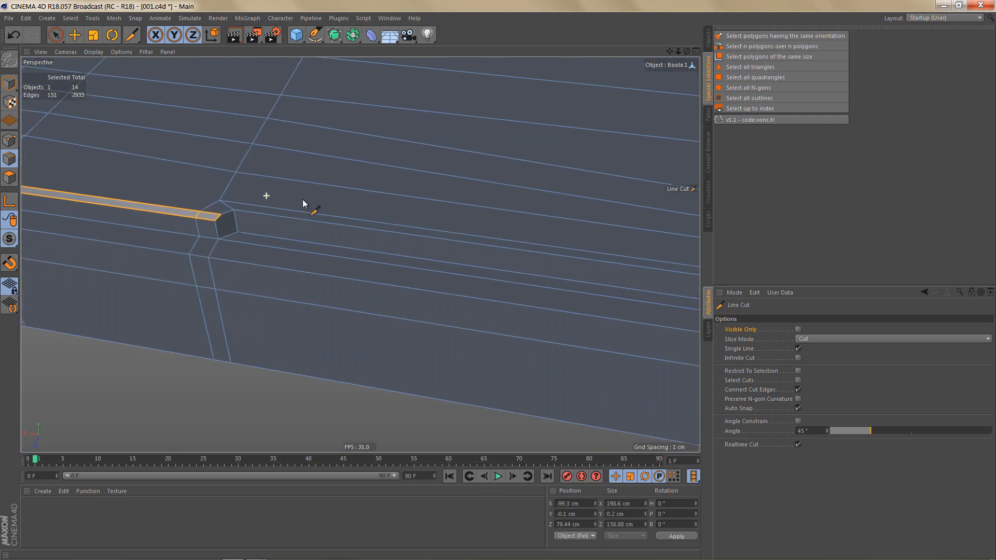
middle_click_drag(282, 200, 161, 191, "alt")
left_click_drag(190, 237, 188, 244, "alt")
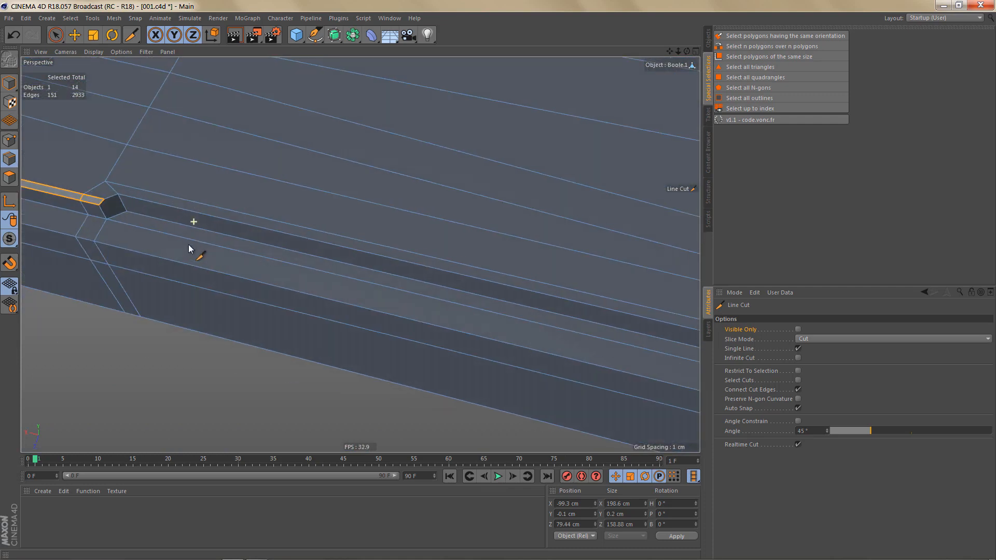
middle_click_drag(524, 280, 347, 251, "alt")
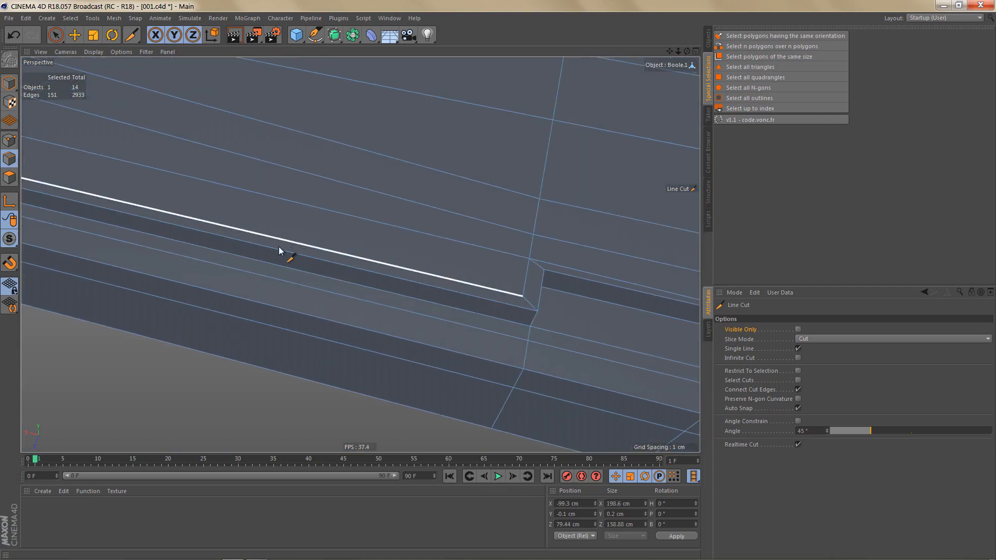
right_click_drag(284, 242, 267, 260, "alt")
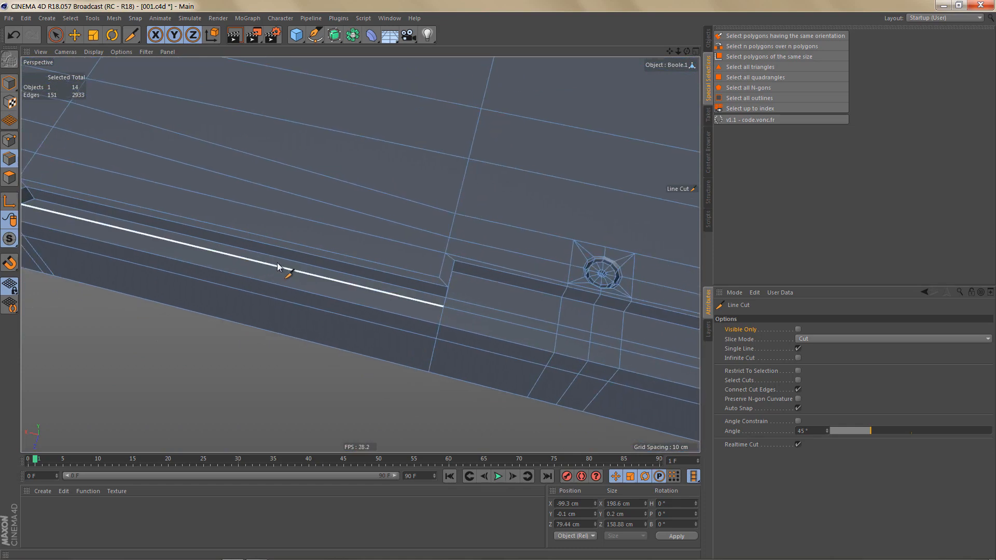
middle_click_drag(277, 263, 256, 254, "alt")
right_click_drag(220, 231, 318, 237, "alt")
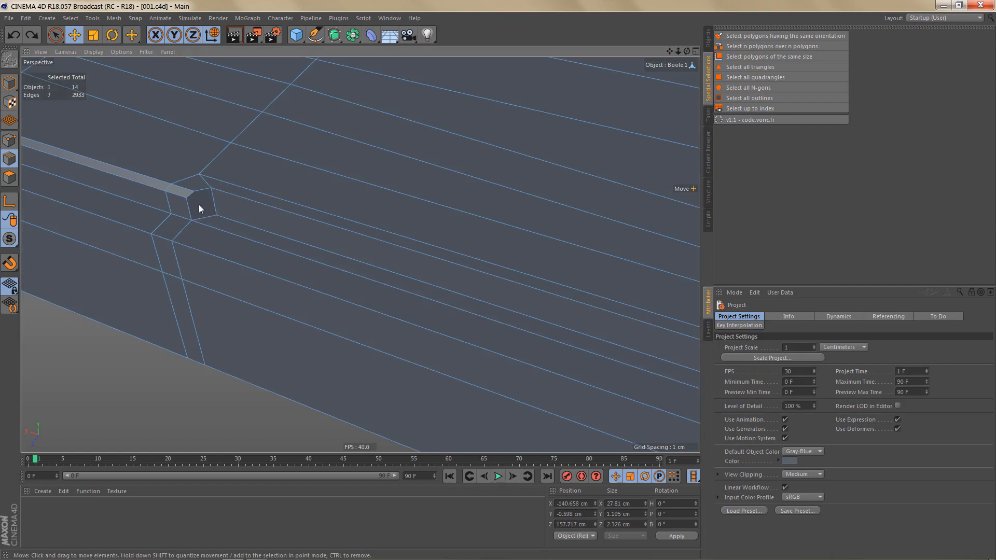
Select the short vertical wall edges at the recess's corners and the three beside the screw hole.
left_click(214, 206)
right_click_drag(200, 232, 286, 310, "alt")
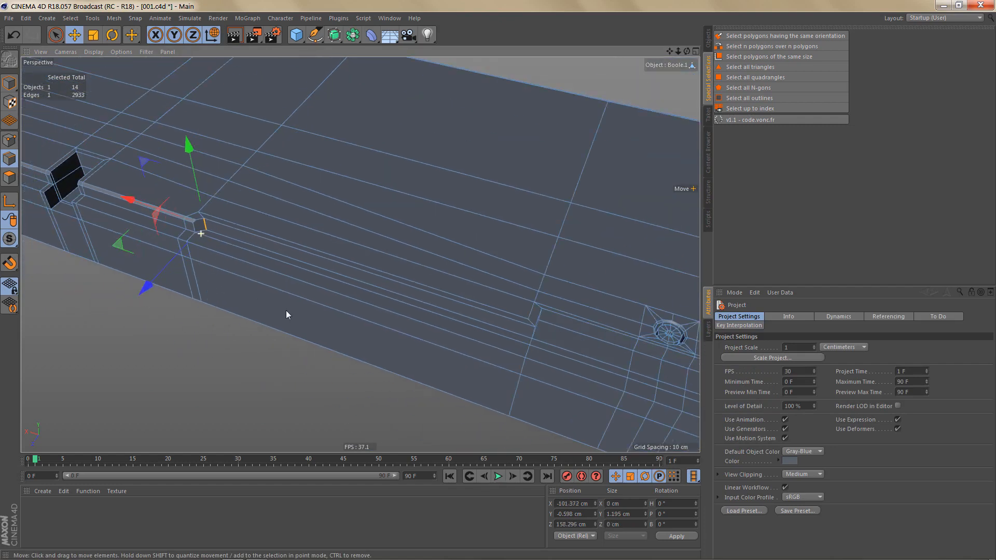
middle_click_drag(285, 310, 183, 258, "alt")
right_click_drag(426, 265, 417, 307, "alt")
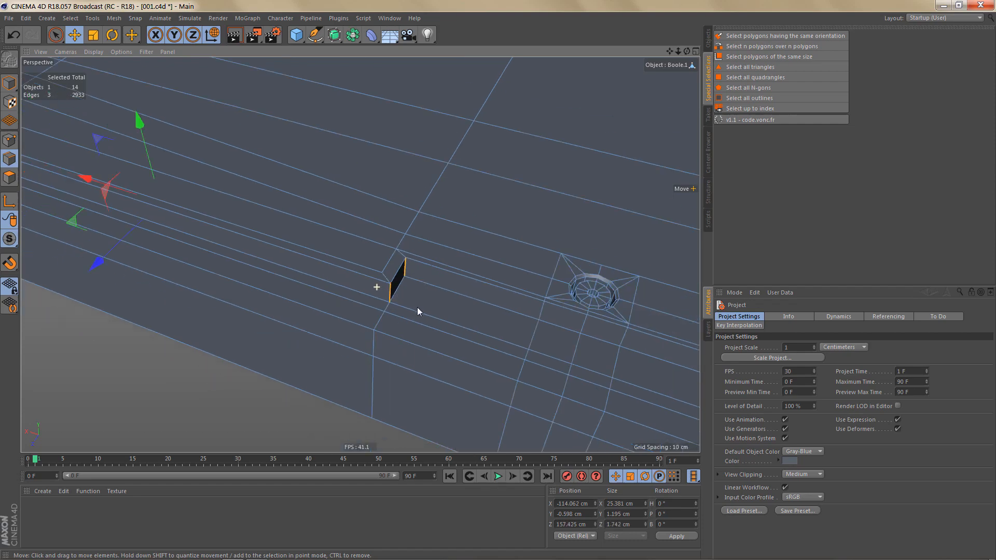
middle_click_drag(475, 323, 192, 225, "alt")
key("space")
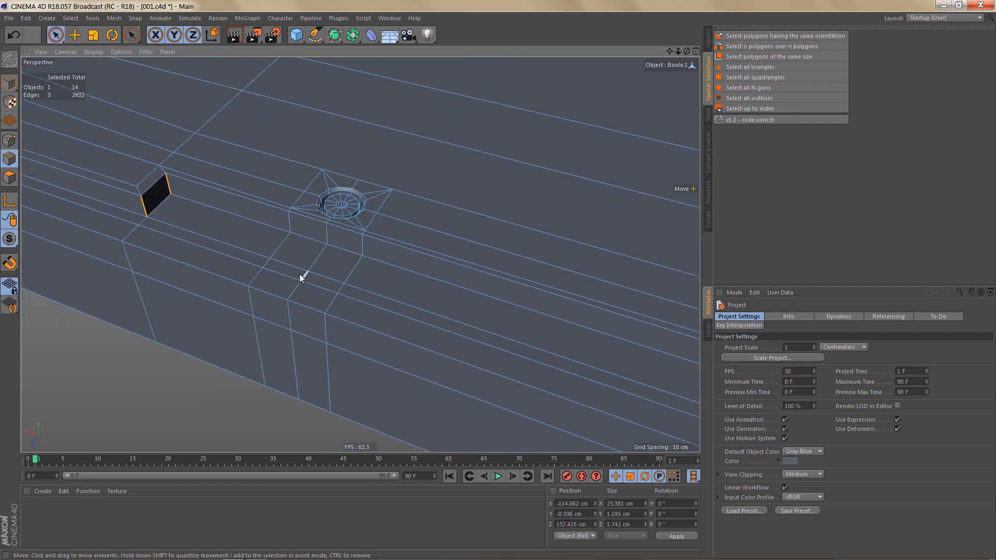
scroll(299, 274, "up", 2)
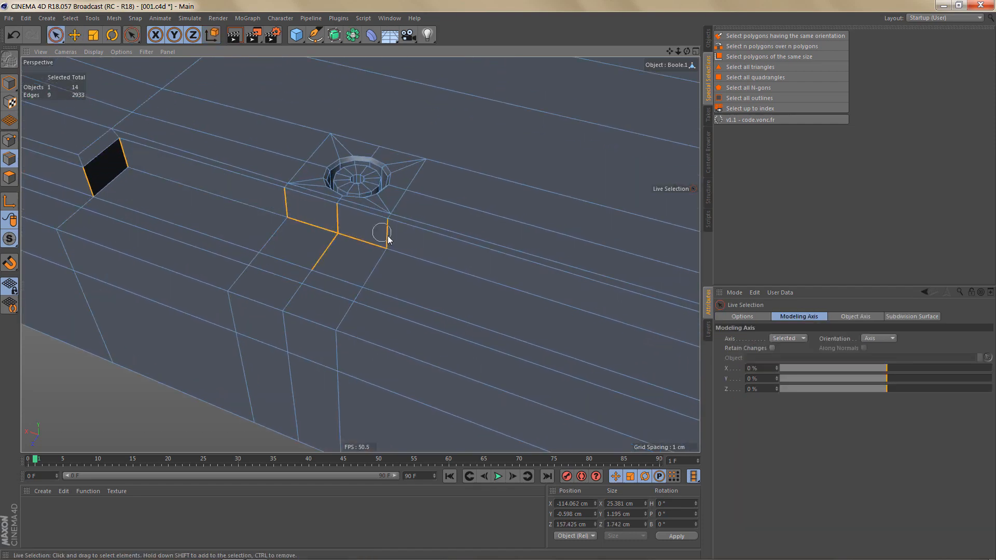
scroll(301, 246, "down", 2)
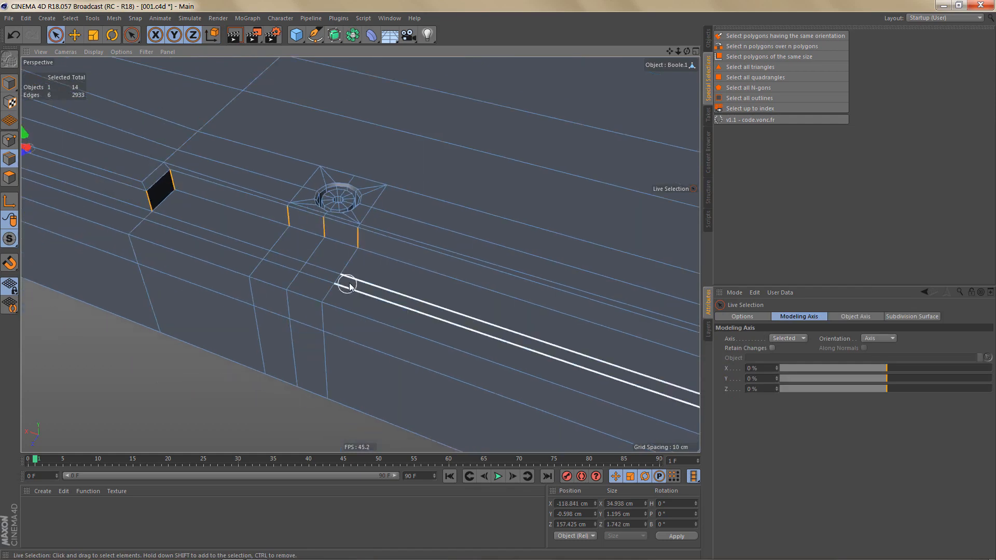
Add the vertical edge at the recess's far end and connect the selected edges with a line along the wall's middle.
middle_click_drag(360, 255, 62, 169, "alt")
scroll(367, 214, "up", 2)
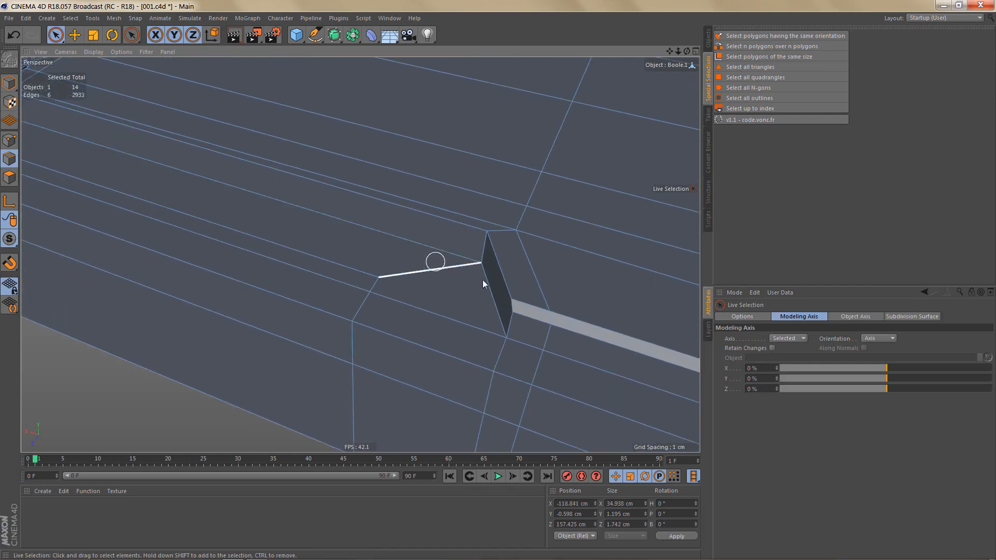
scroll(484, 280, "up", 2)
left_click_drag(500, 253, 547, 235, "alt")
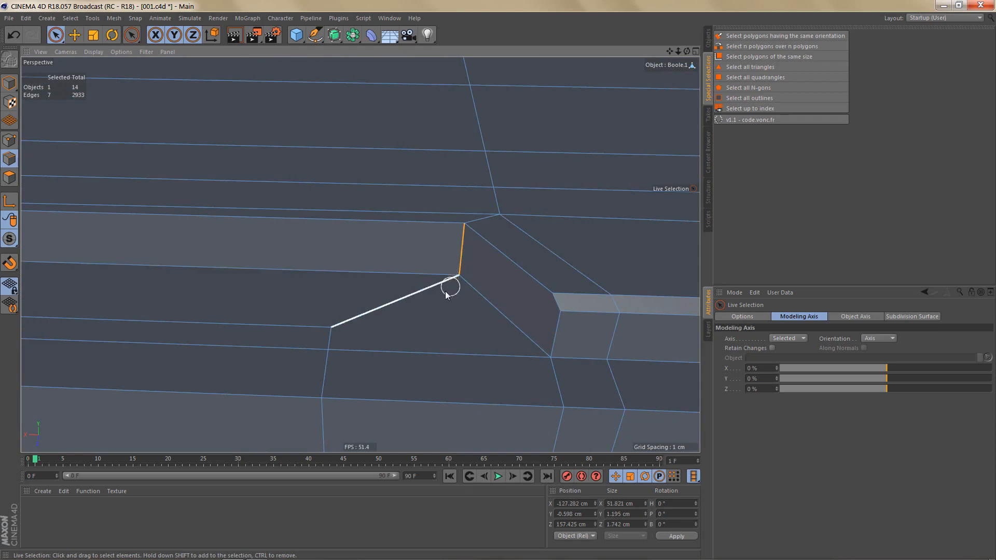
key("Return")
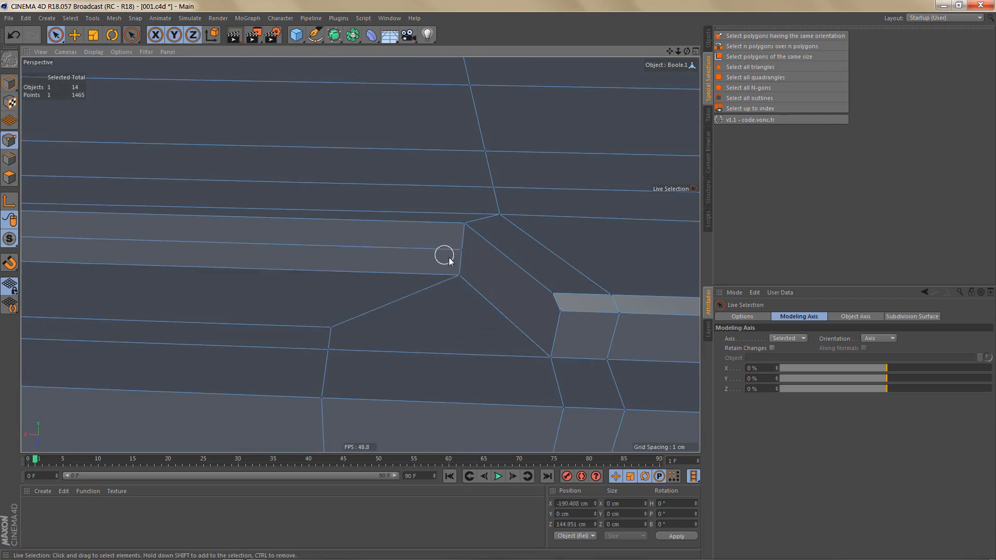
In point mode, connect the new middle line's end points to the lower bevel corner points at both ends of the recess.
scroll(551, 319, "down", 4)
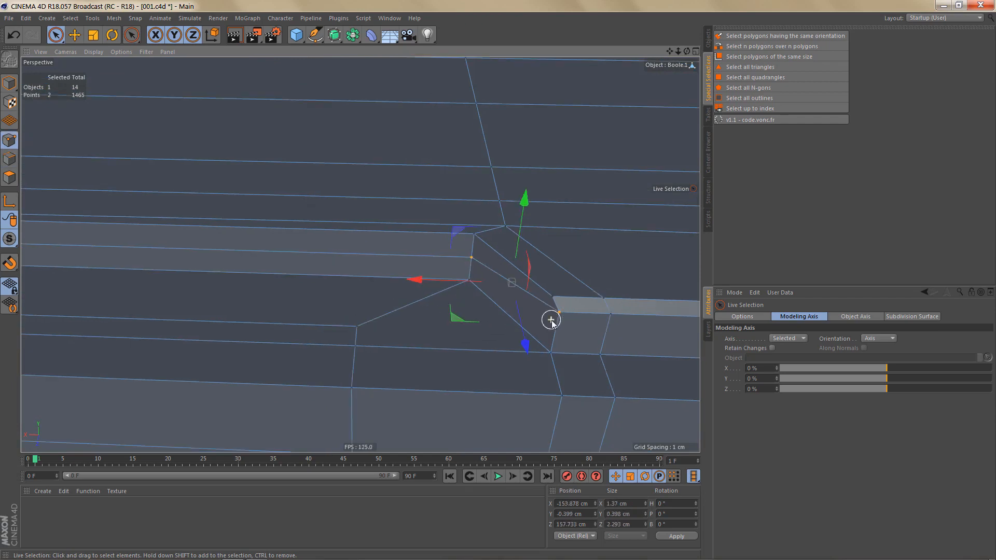
middle_click_drag(67, 301, 386, 287, "alt")
left_click_drag(323, 287, 314, 285, "alt")
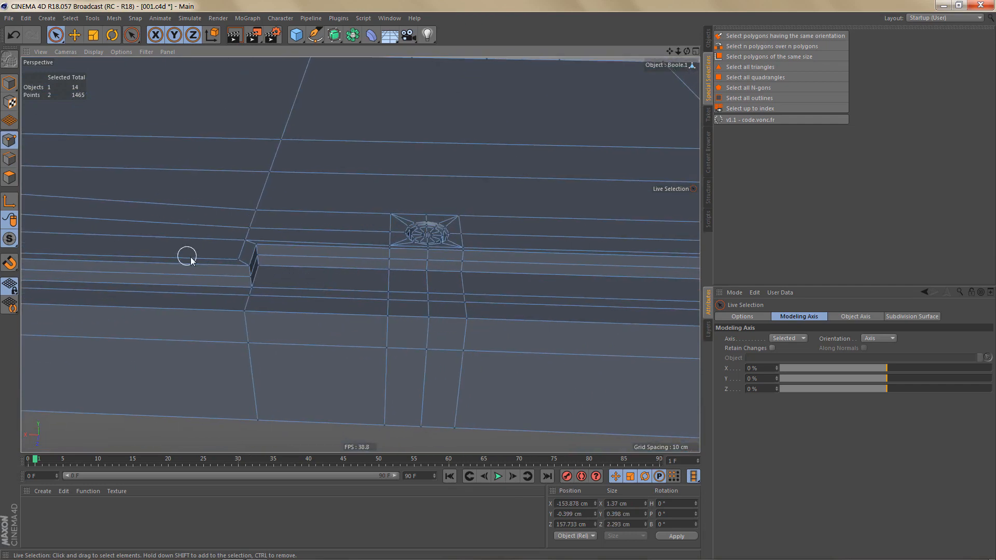
middle_click_drag(189, 255, 670, 289, "alt")
scroll(155, 301, "up", 3)
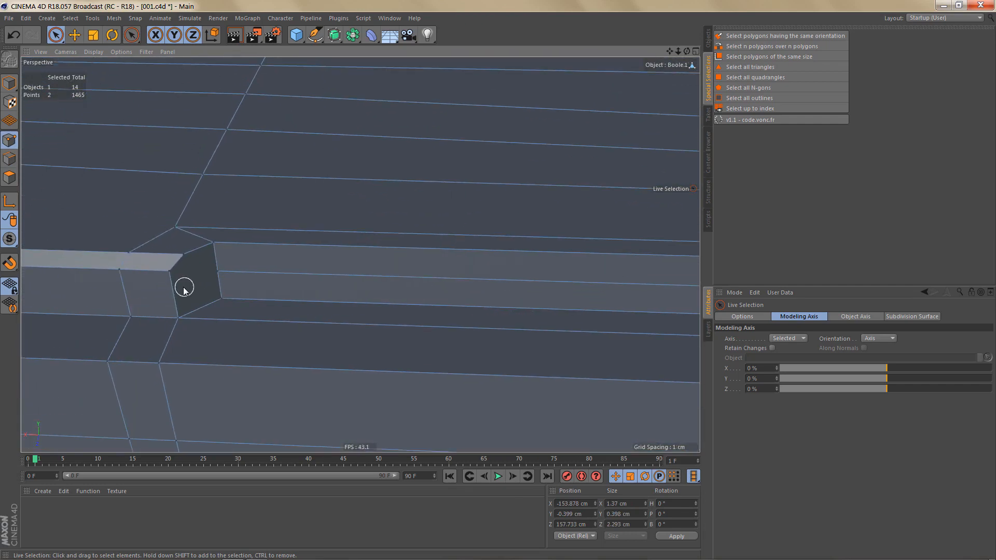
scroll(308, 327, "down", 6)
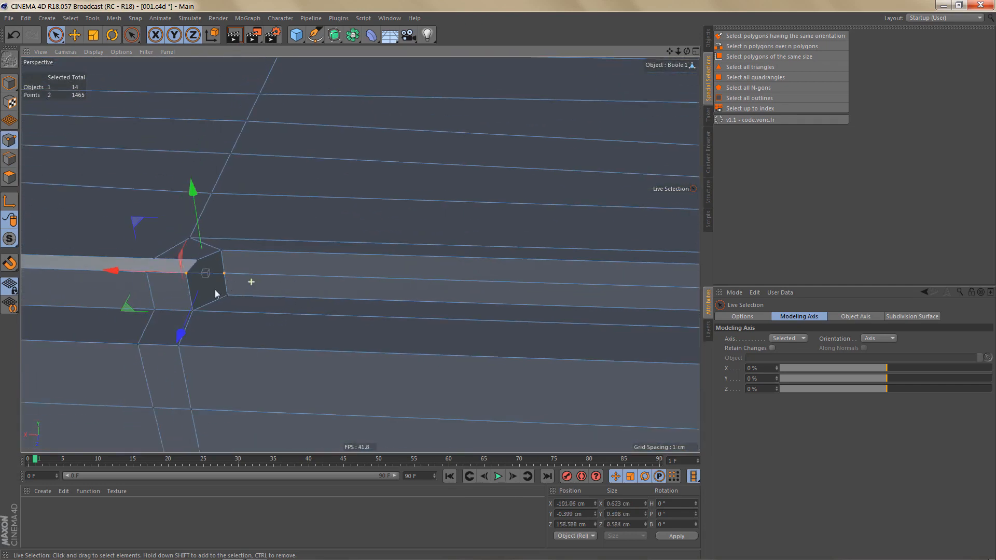
scroll(188, 316, "down", 1)
In the top view, line-cut across the notch near the plate's corner, joining the two inner bevel points on either side of it.
middle_click_drag(392, 265, 24, 265, "alt")
left_click_drag(502, 234, 327, 237, "alt")
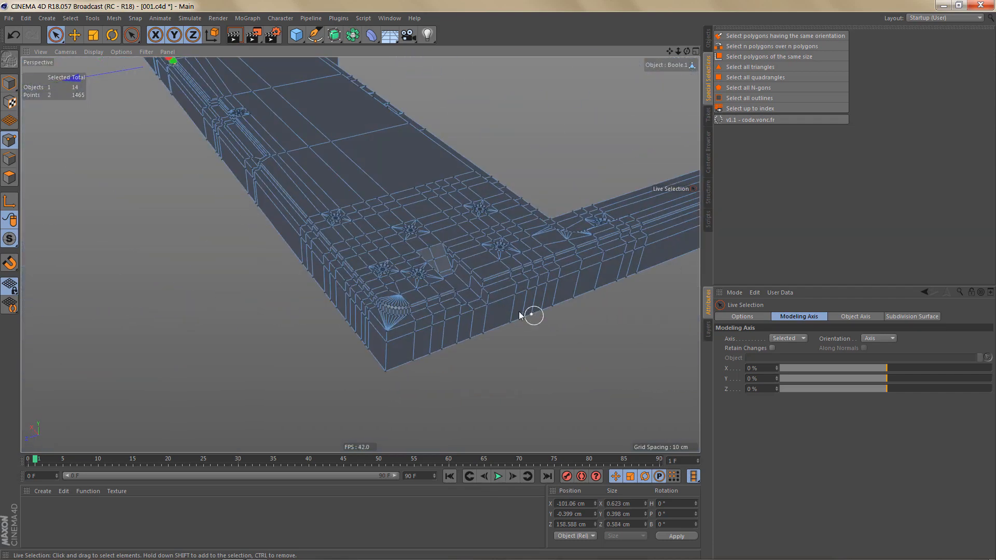
right_click_drag(462, 298, 612, 274, "alt")
mouse_move(525, 281)
left_mouse_down("alt")
mouse_move(485, 282)
mouse_move(460, 316)
mouse_move(507, 273)
left_mouse_up("alt")
middle_click(539, 280)
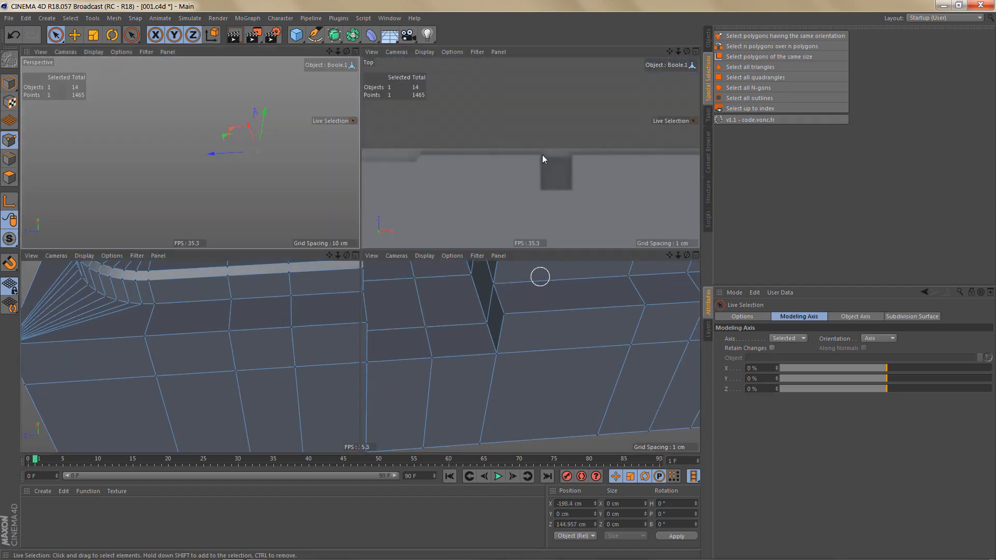
middle_click(542, 154)
scroll(537, 180, "down", 3)
middle_click_drag(52, 332, 371, 300, "alt")
middle_click_drag(101, 326, 224, 334, "alt")
right_click_drag(228, 292, 313, 278, "alt")
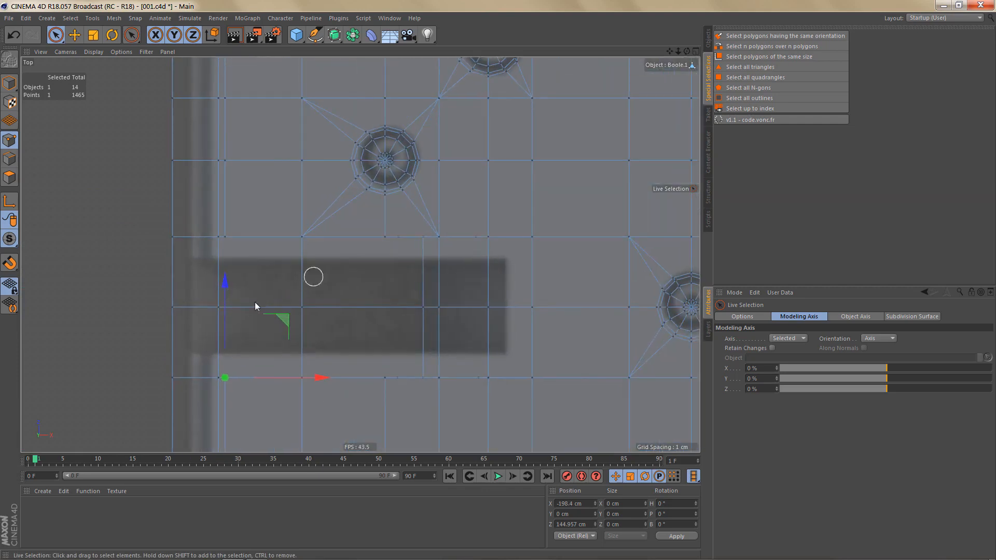
middle_click_drag(263, 299, 301, 294, "alt")
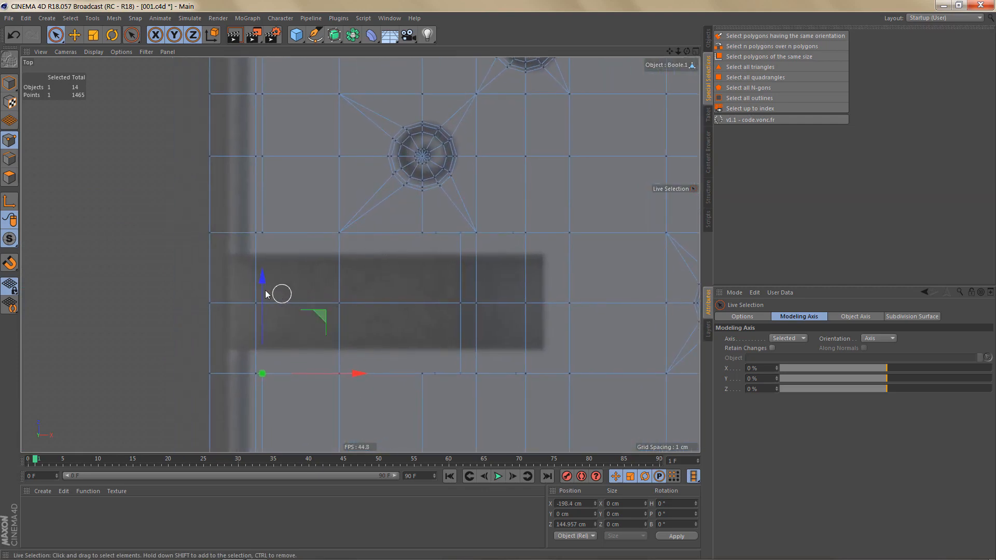
key("k")
key("k")
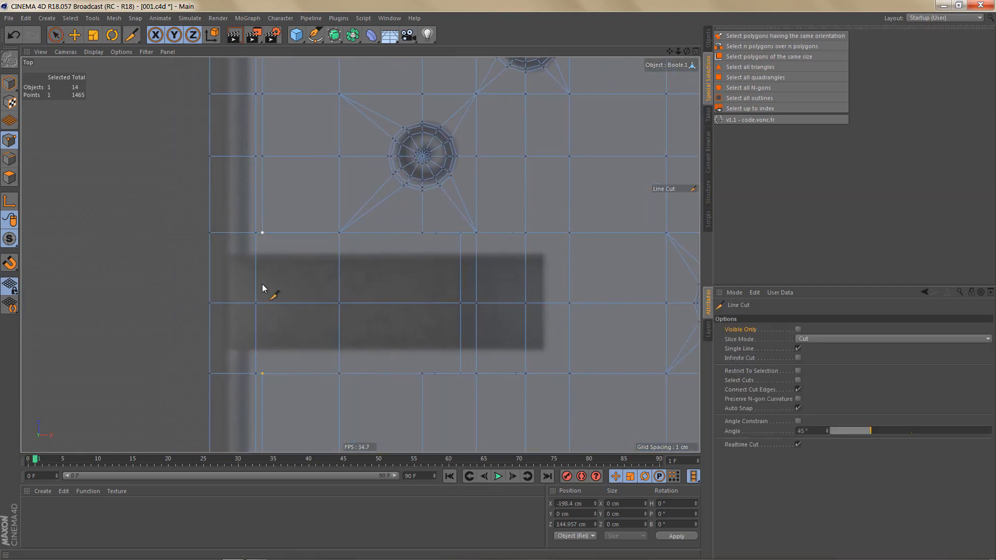
left_click(262, 374)
middle_click(353, 326)
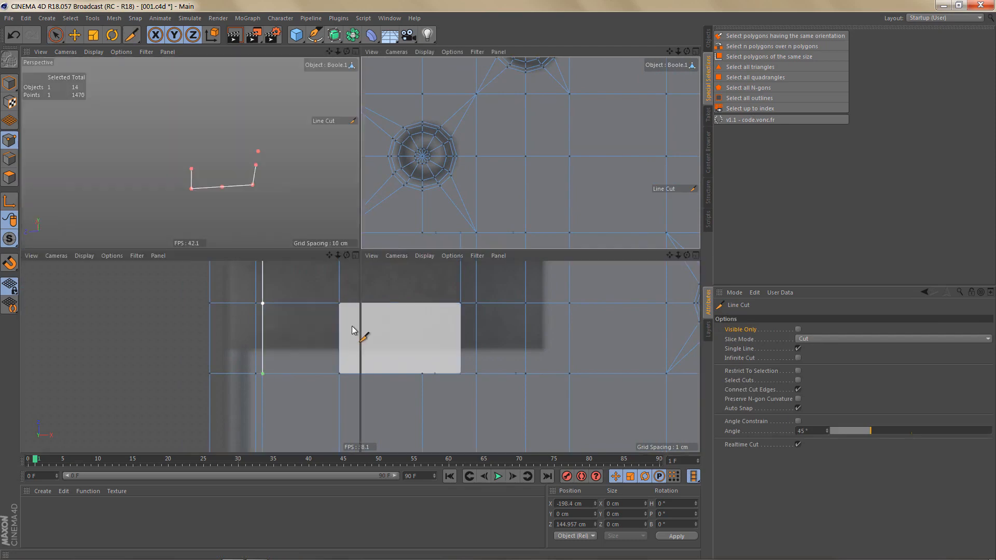
middle_click(295, 191)
left_click_drag(428, 289, 461, 296, "alt")
key("e")
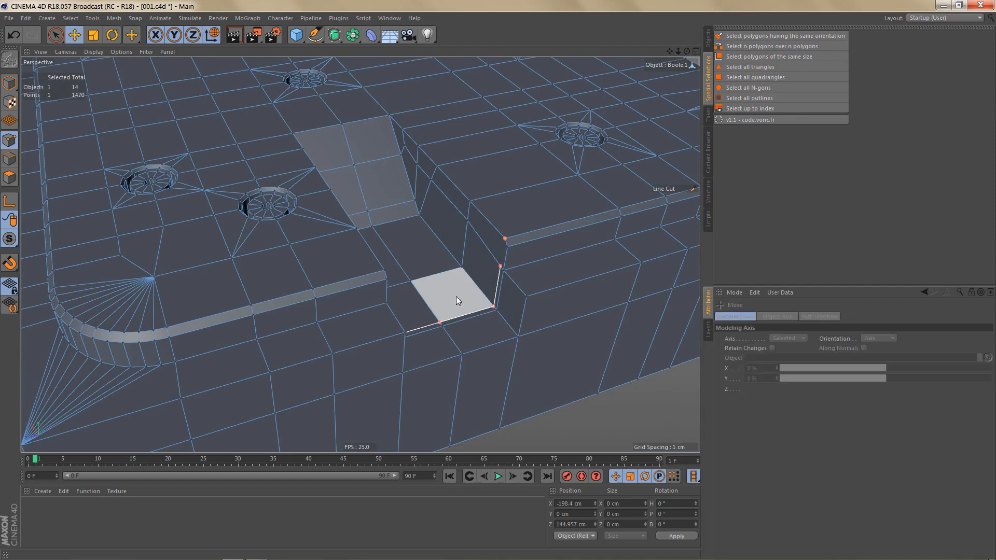
Select the bevel's upper end point beside the corner notch and the new cut point below it on the notch's side wall.
scroll(543, 262, "up", 4)
left_click_drag(469, 260, 518, 271, "alt")
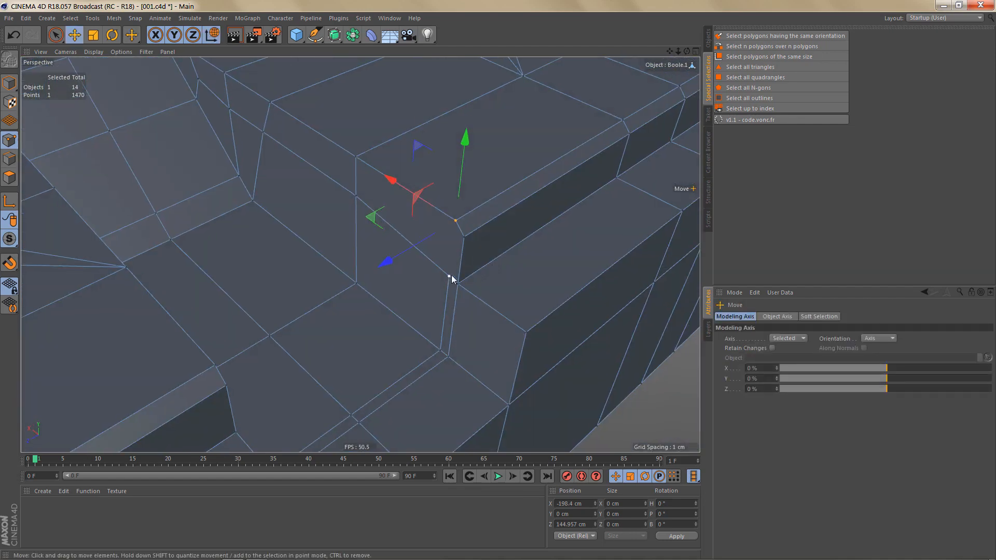
left_click(451, 275)
key("9")
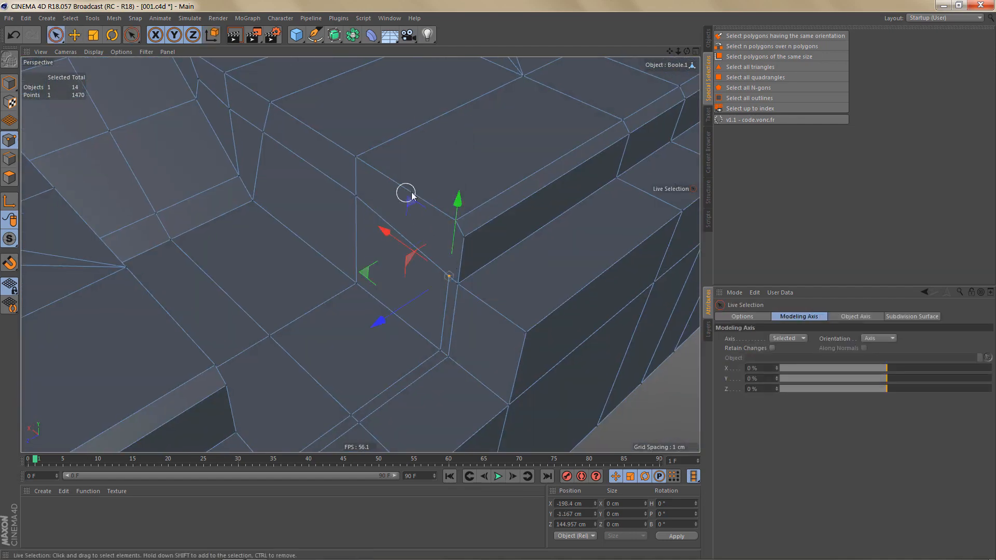
mouse_move(371, 277)
left_mouse_down("alt")
mouse_move(225, 250)
mouse_move(330, 270)
mouse_move(215, 285)
mouse_move(149, 253)
left_mouse_up("alt")
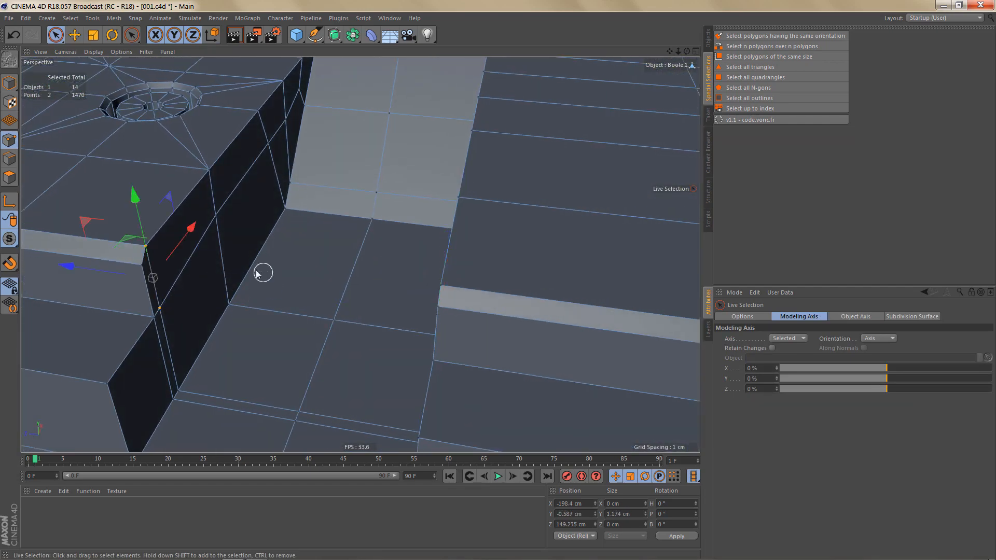
mouse_move(258, 272)
right_mouse_down("alt")
mouse_move(223, 305)
mouse_move(243, 264)
right_mouse_up("alt")
Switch to polygon mode, clear the polygon selection and select all N-gons on the plate.
key("Return")
key("Return")
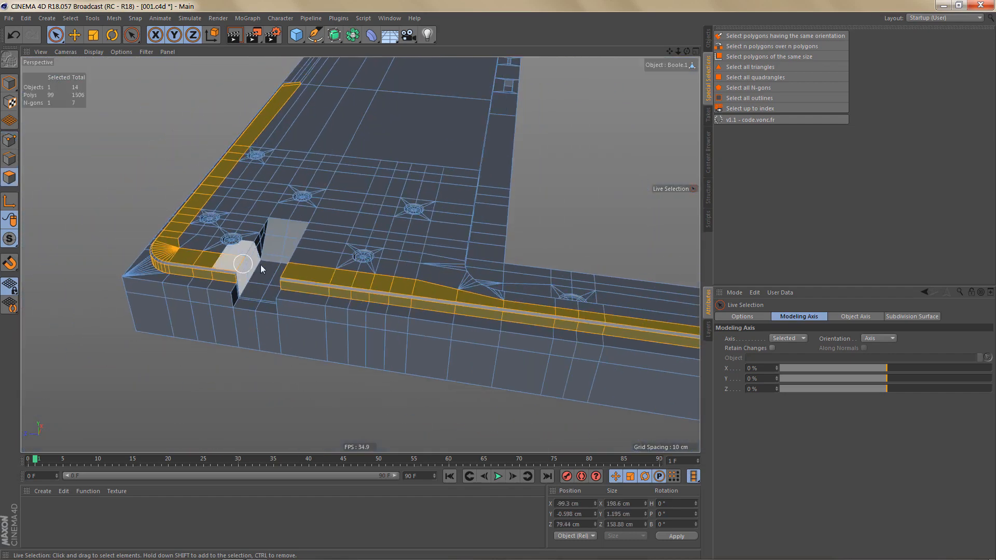
left_click_drag(260, 264, 294, 268, "alt")
right_click_drag(294, 268, 270, 272, "alt")
middle_click_drag(282, 292, 294, 294, "alt")
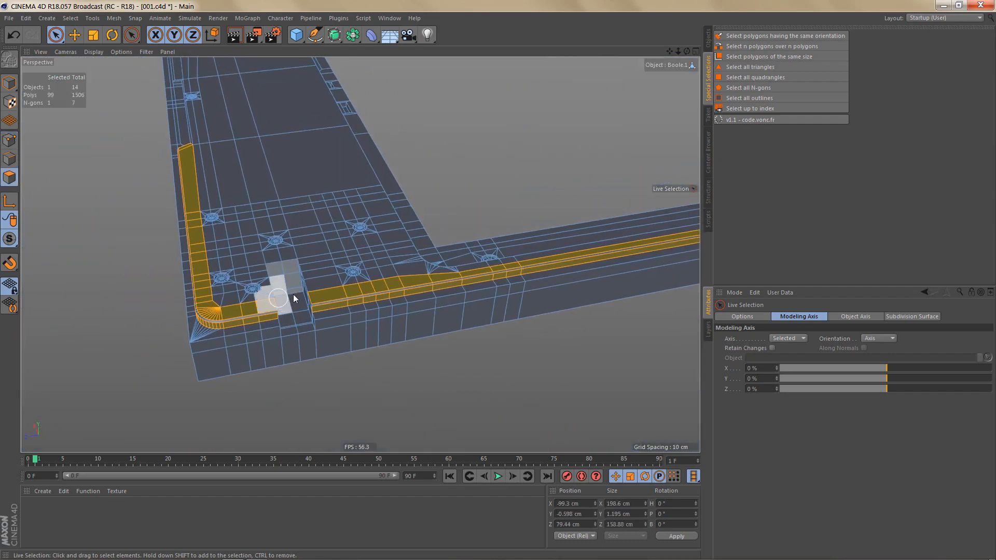
left_click_drag(294, 294, 388, 293, "alt")
key("ctrl+shift+a")
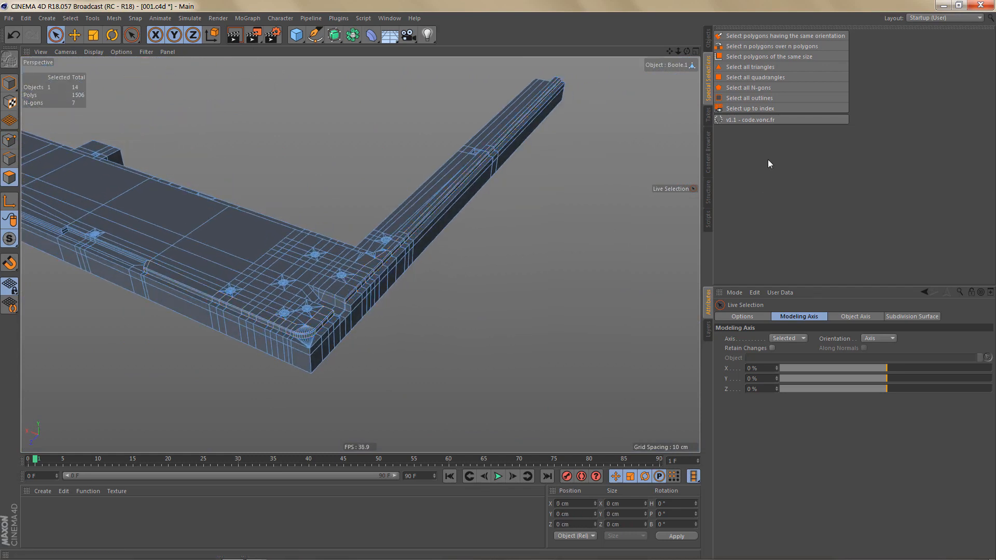
left_click(761, 85)
left_click_drag(350, 217, 350, 252, "alt")
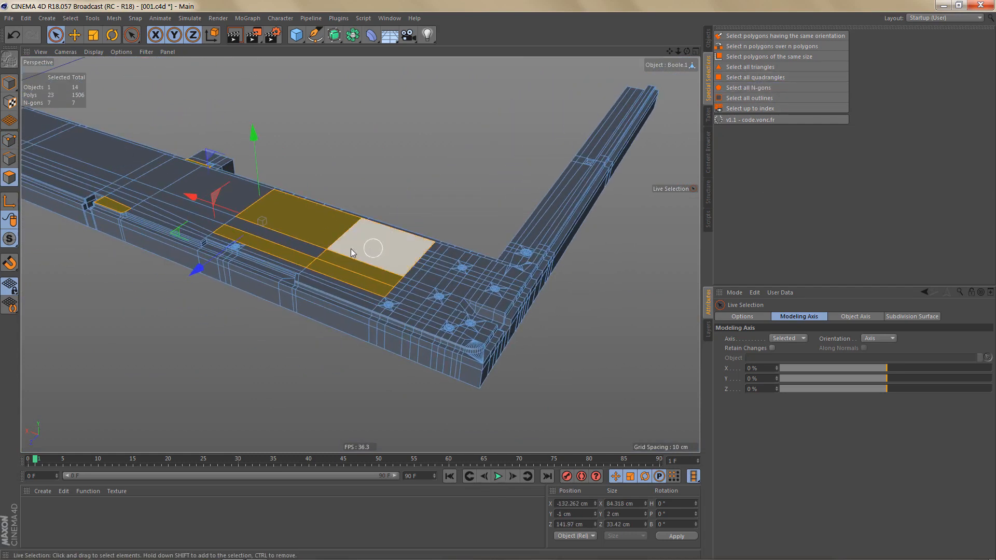
Examine the selected N-gon on the plate's long rim, between the recess's angled end and the square notch.
middle_click_drag(228, 238, 415, 303, "alt")
right_click_drag(297, 272, 440, 254, "alt")
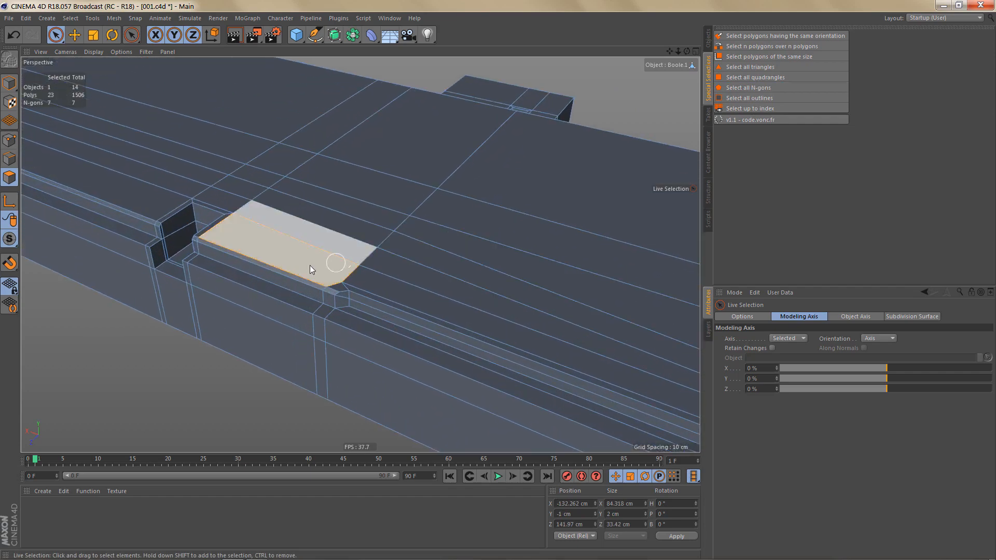
left_click_drag(328, 270, 369, 278, "alt")
right_click_drag(353, 276, 424, 256, "alt")
left_click_drag(357, 281, 394, 290, "alt")
right_click_drag(387, 289, 345, 307, "alt")
middle_click_drag(349, 303, 483, 287, "alt")
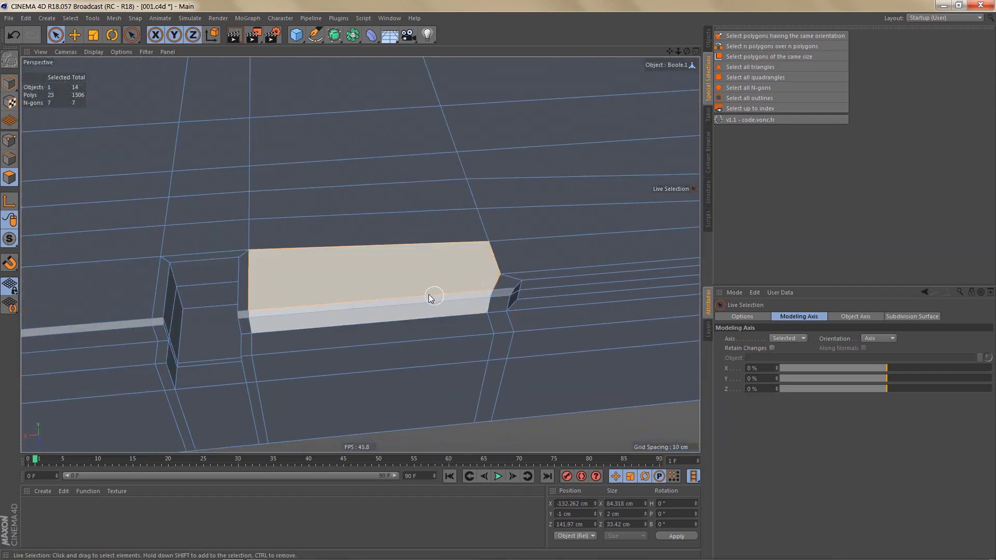
mouse_move(428, 297)
left_mouse_down("alt")
mouse_move(441, 289)
mouse_move(399, 287)
mouse_move(413, 290)
left_mouse_up("alt")
right_click_drag(413, 289, 500, 260, "alt")
middle_click_drag(401, 279, 490, 265, "alt")
left_click_drag(388, 268, 440, 262, "alt")
right_click_drag(467, 235, 413, 265, "alt")
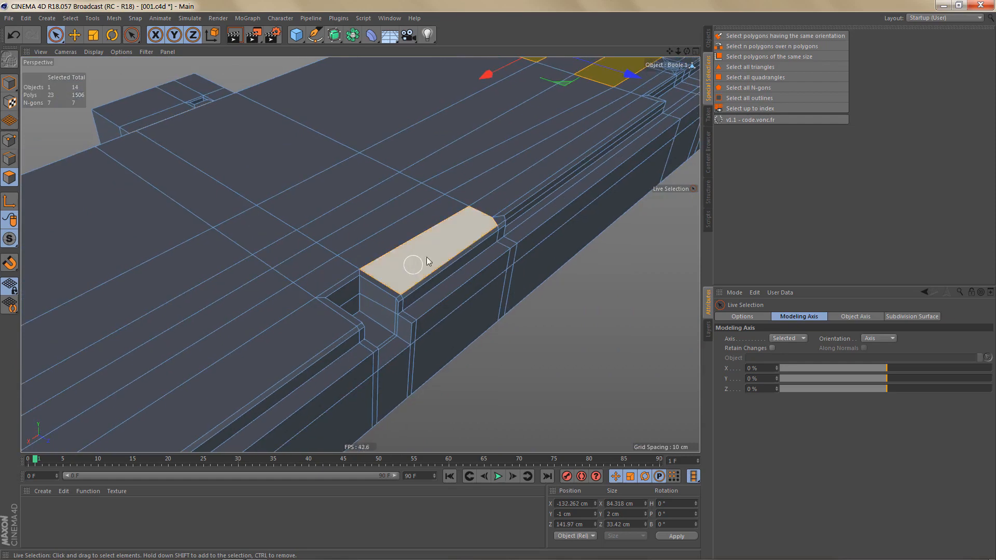
middle_click_drag(426, 256, 443, 252, "alt")
left_click_drag(444, 252, 396, 261, "alt")
In the top view, line-cut straight from the recess's corner point through the rim N-gon and square notch along the plate.
middle_click(434, 255)
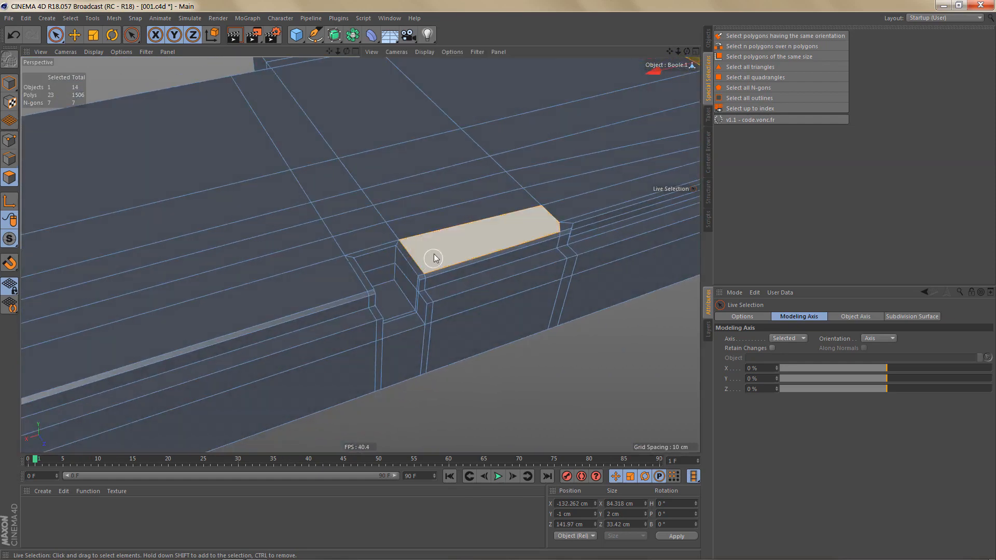
middle_click(471, 161)
right_click_drag(354, 213, 329, 259, "alt")
middle_click_drag(251, 253, 0, 338, "alt")
right_click_drag(413, 229, 374, 269, "alt")
middle_click_drag(374, 269, 373, 270, "alt")
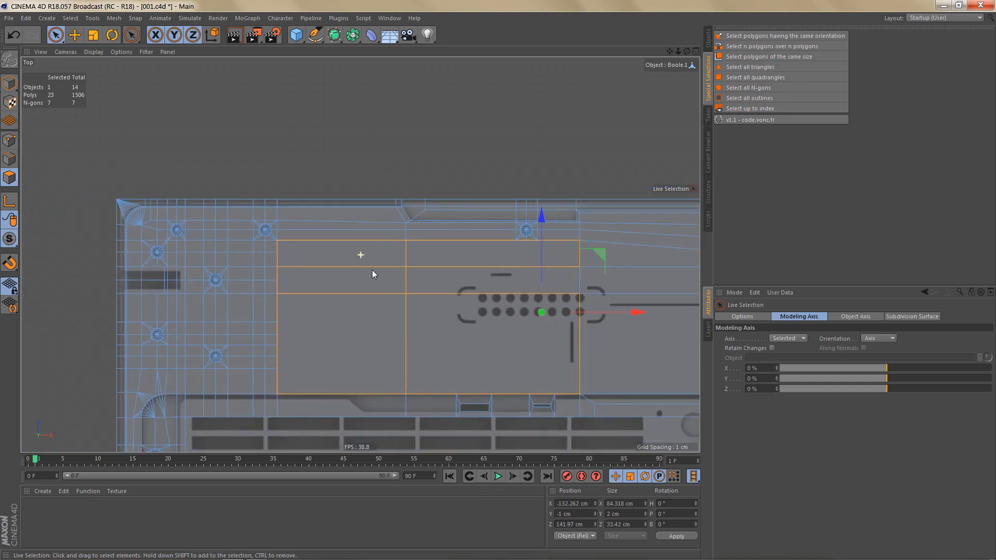
right_click_drag(372, 270, 179, 276, "alt")
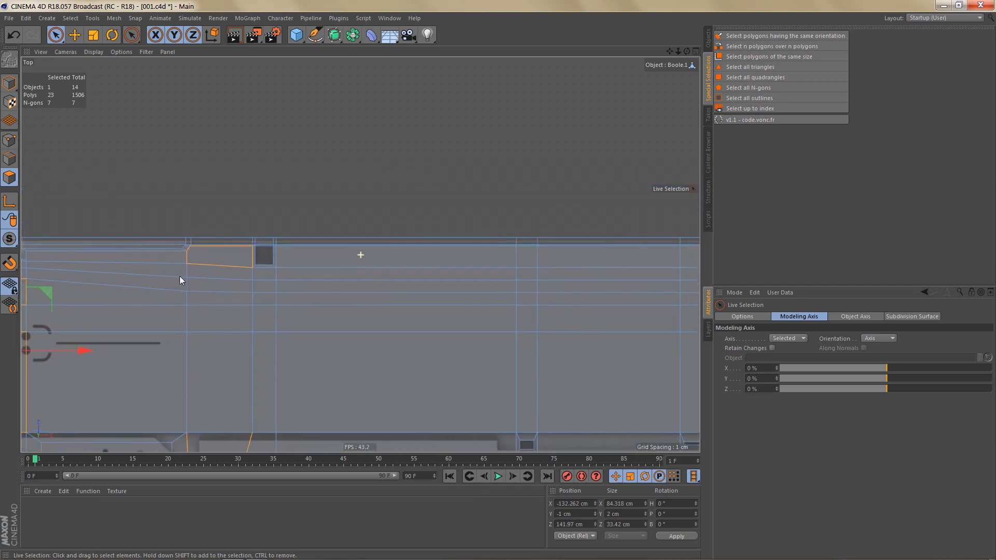
key("k")
key("k")
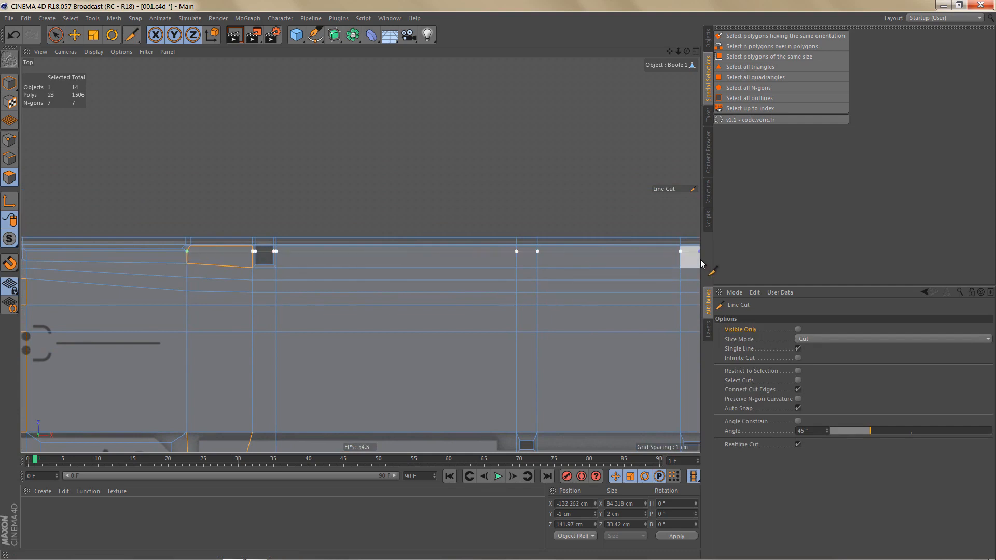
middle_click_drag(603, 299, 150, 326, "alt")
right_click_drag(208, 293, 249, 296, "alt")
key("space")
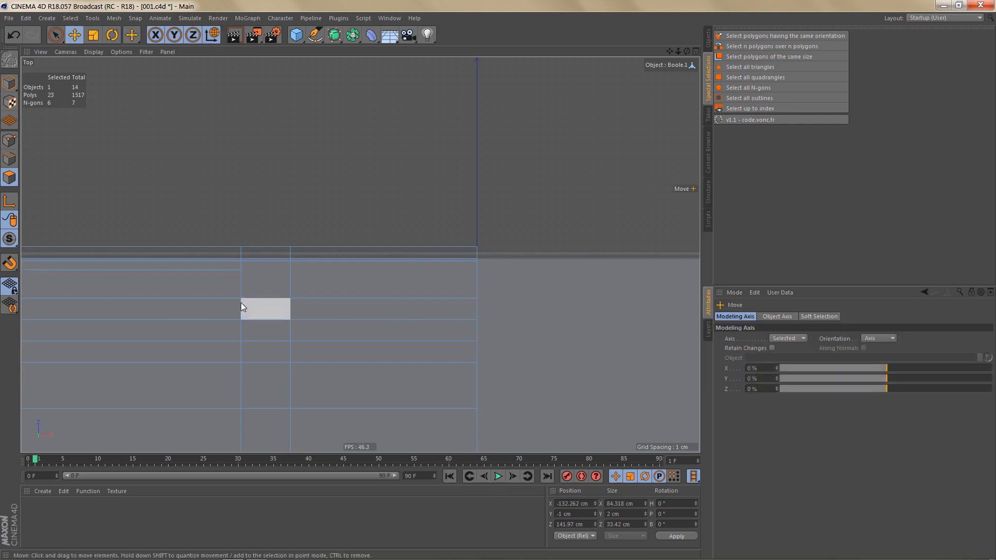
Extend the new cut in a straight line from its end point past the plate's far end.
key("space")
left_click_drag(241, 272, 555, 270)
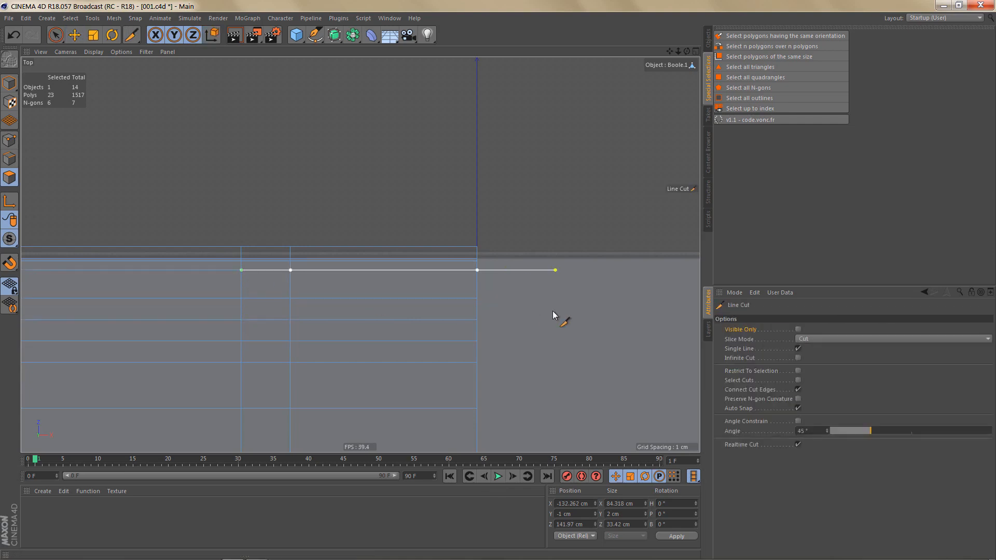
key("space")
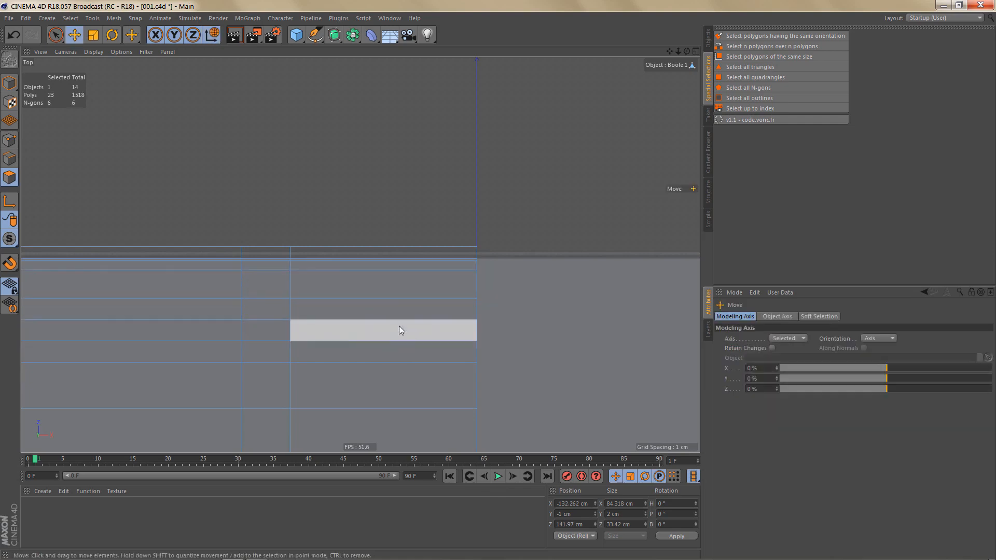
Examine the remaining selected N-gons in the middle of the plate in perspective and against the top view blueprint.
middle_click(409, 266)
middle_click(305, 185)
right_click_drag(400, 220, 326, 289, "alt")
middle_click_drag(360, 253, 347, 302, "alt")
left_click_drag(403, 294, 384, 304, "alt")
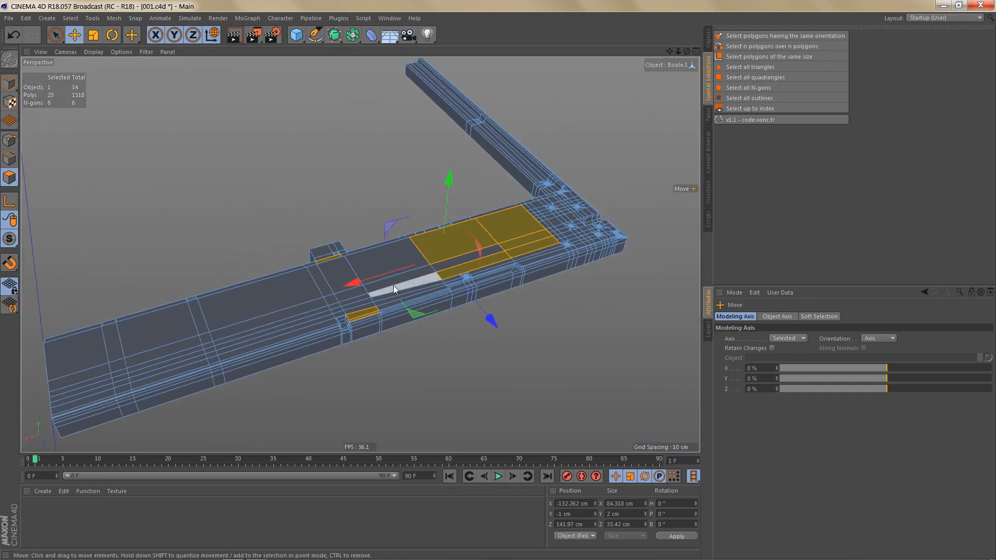
middle_click(390, 278)
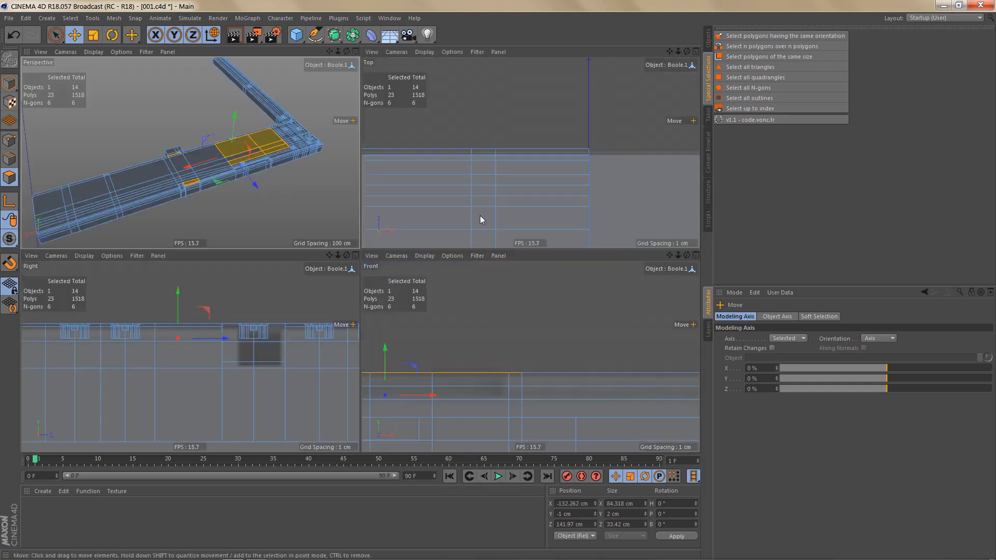
middle_click(481, 215)
scroll(462, 232, "up", 5)
middle_click_drag(278, 292, 515, 290, "alt")
right_click_drag(436, 285, 476, 281, "alt")
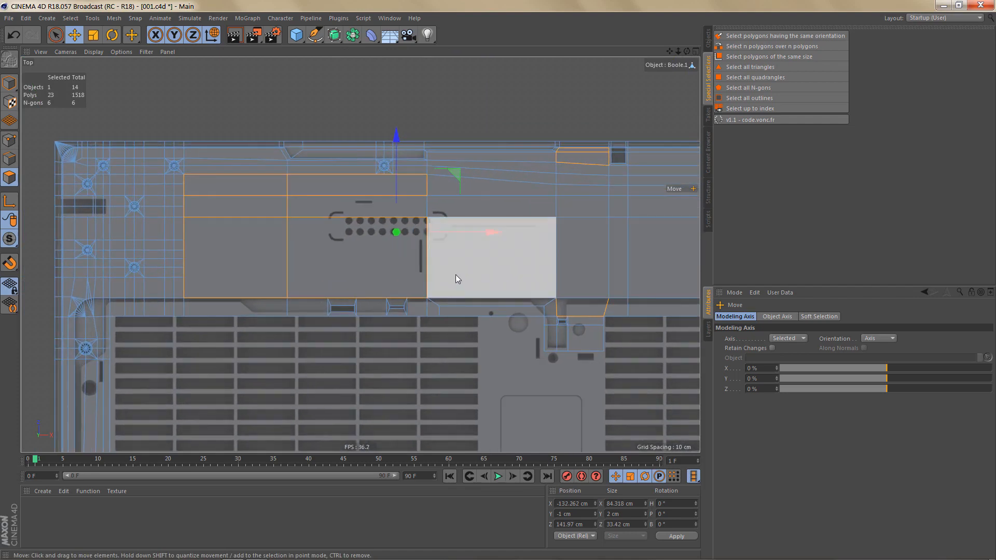
middle_click_drag(457, 274, 453, 308, "alt")
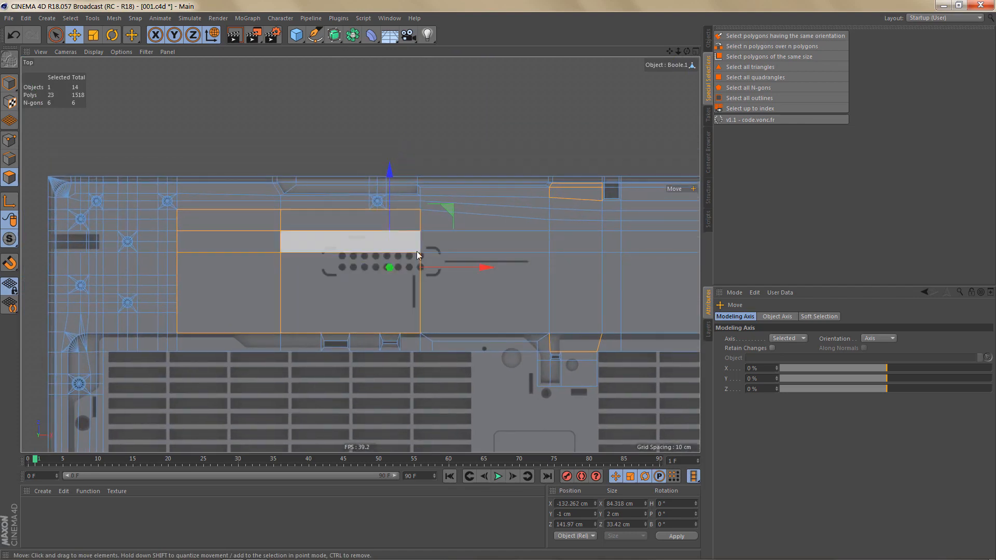
scroll(402, 276, "up", 2)
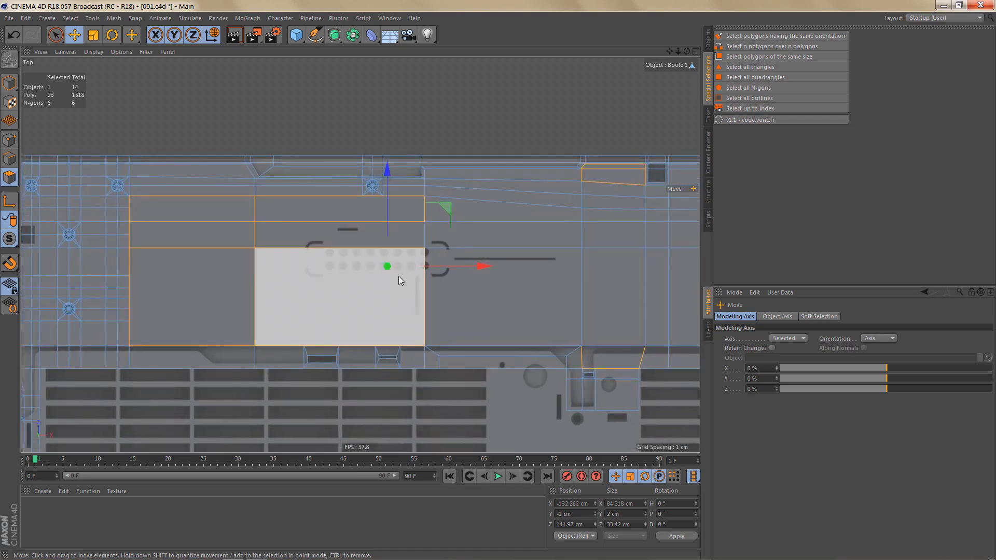